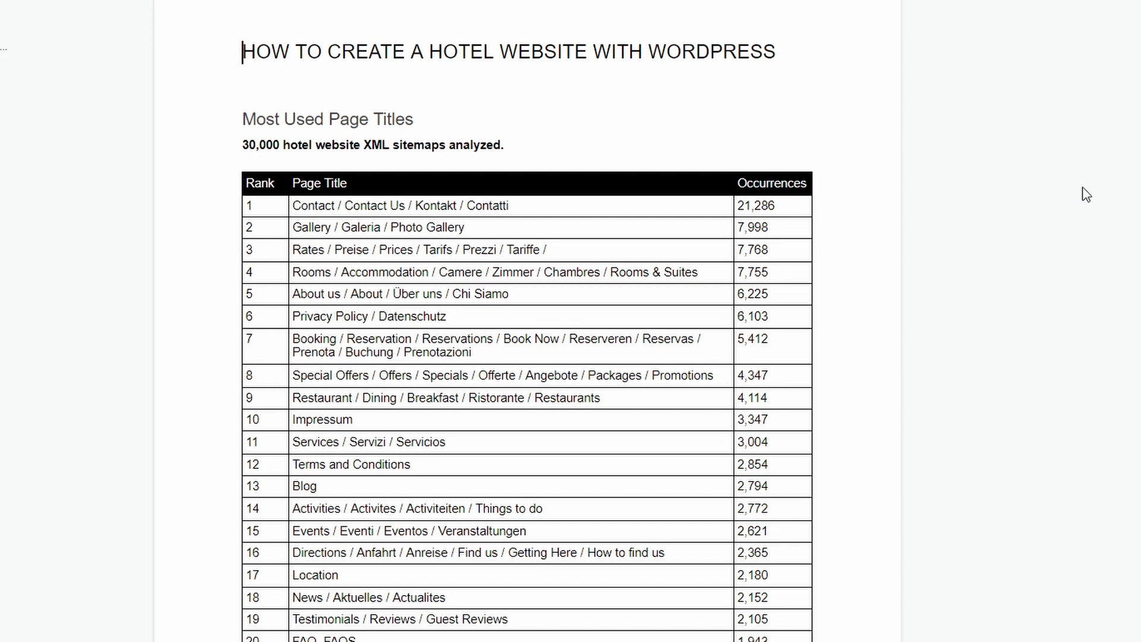
Step: Review the document's ranking of most used hotel page titles and the planned website page list with its menu assignments
drag(243, 147, 512, 146)
click(514, 145)
scroll(511, 143, down, 3)
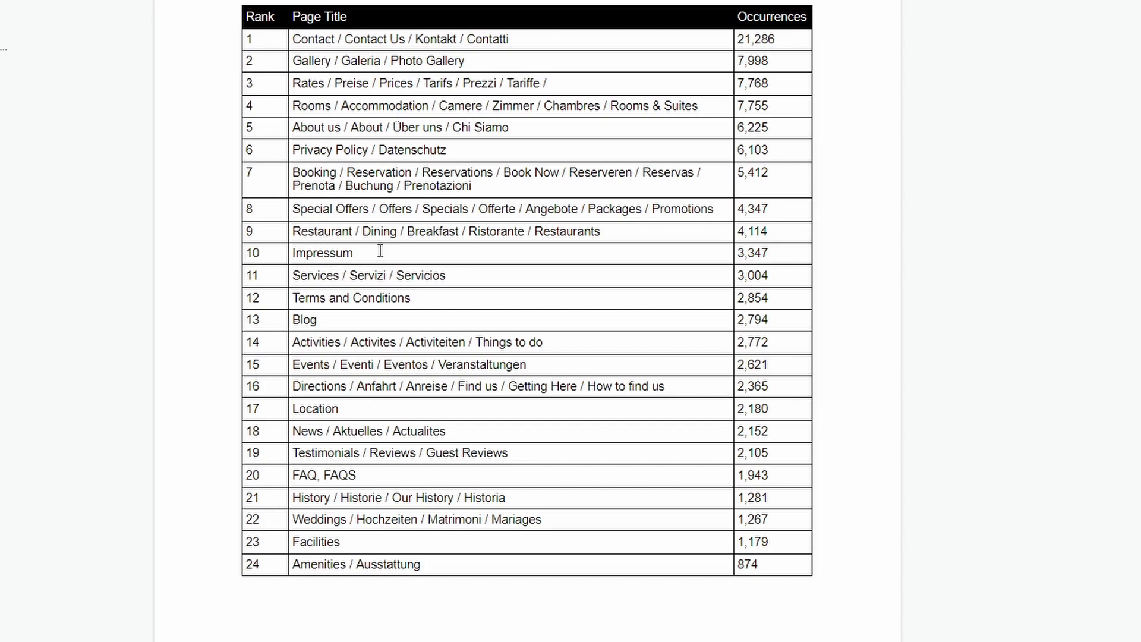
scroll(420, 95, down, 15)
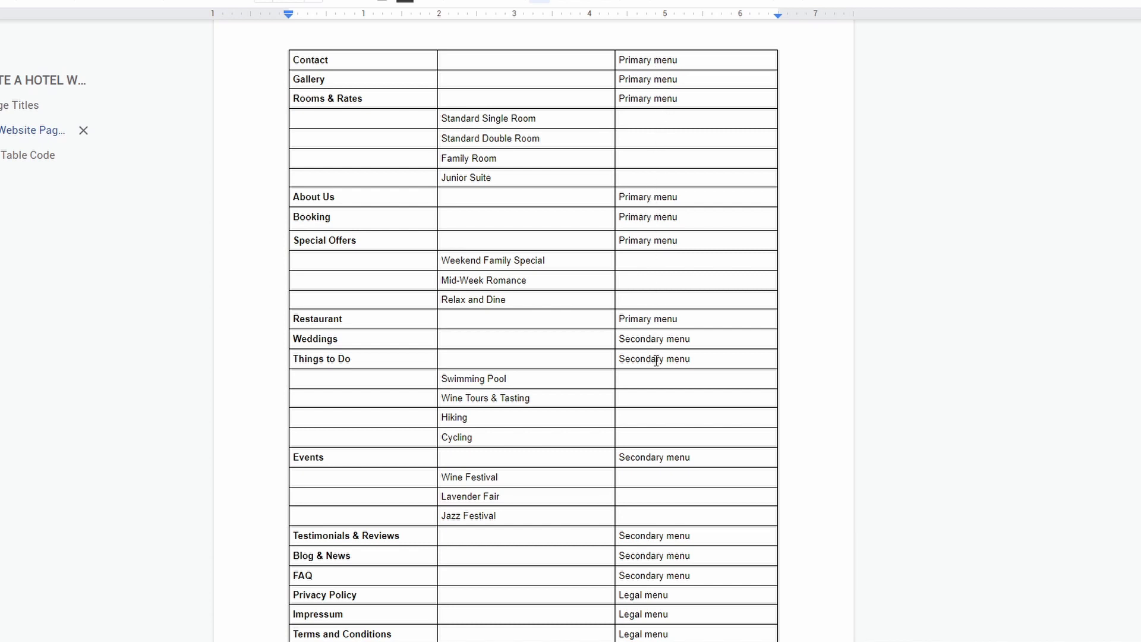
scroll(656, 360, down, 3)
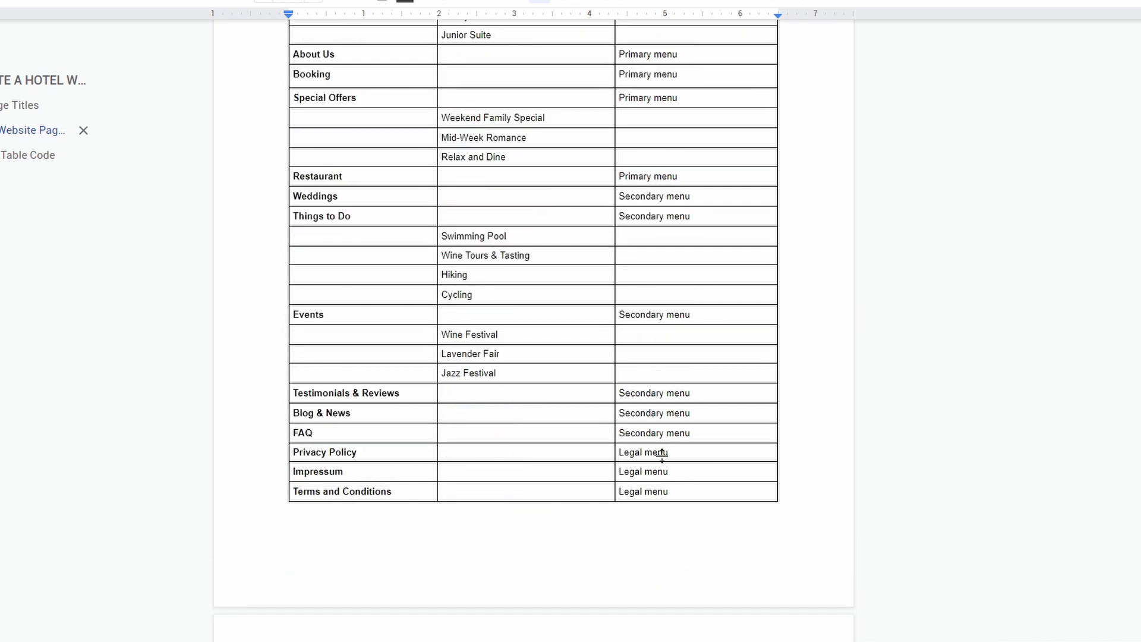
scroll(657, 453, up, 2)
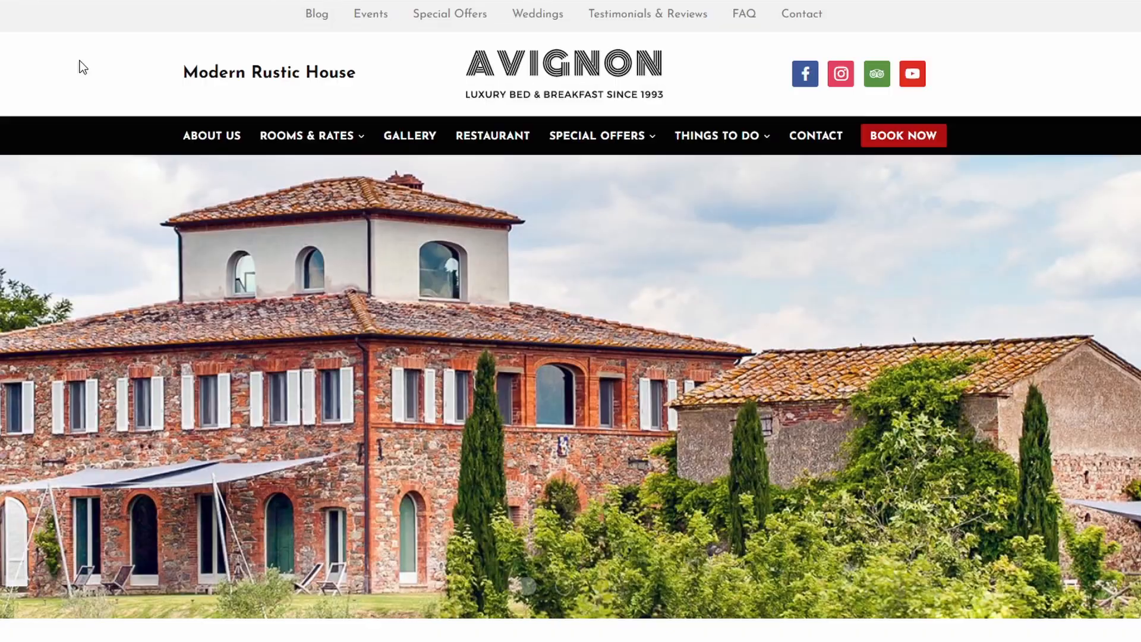
Step: Look through the Avignon demo homepage, from the amenities and restaurant sections down to the wedding section
scroll(134, 127, down, 2)
scroll(135, 127, down, 10)
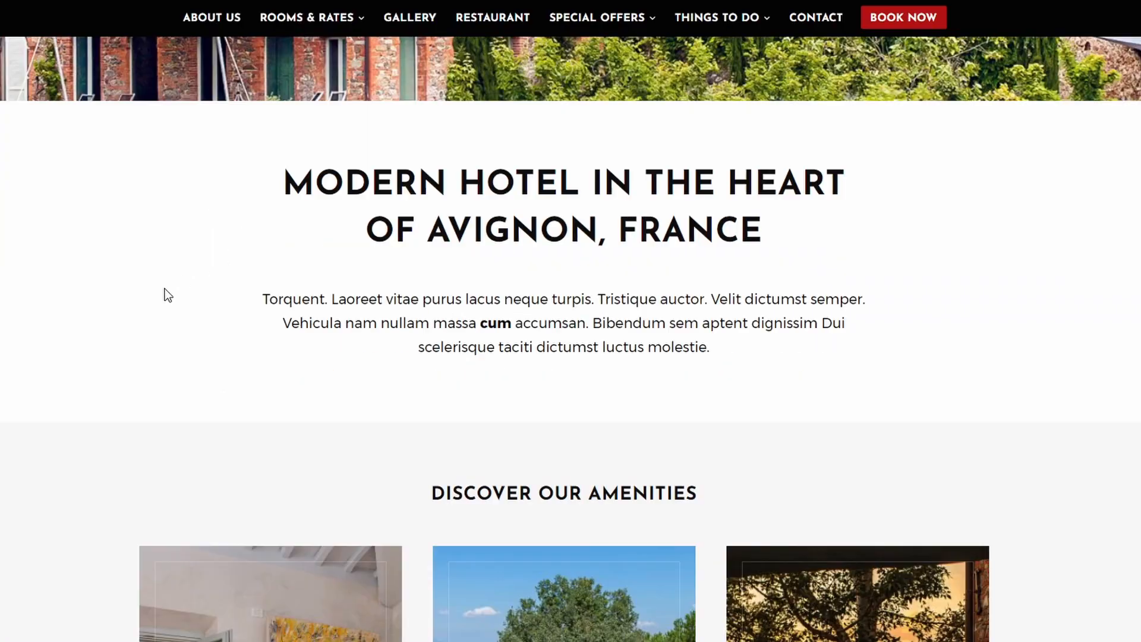
scroll(87, 327, down, 15)
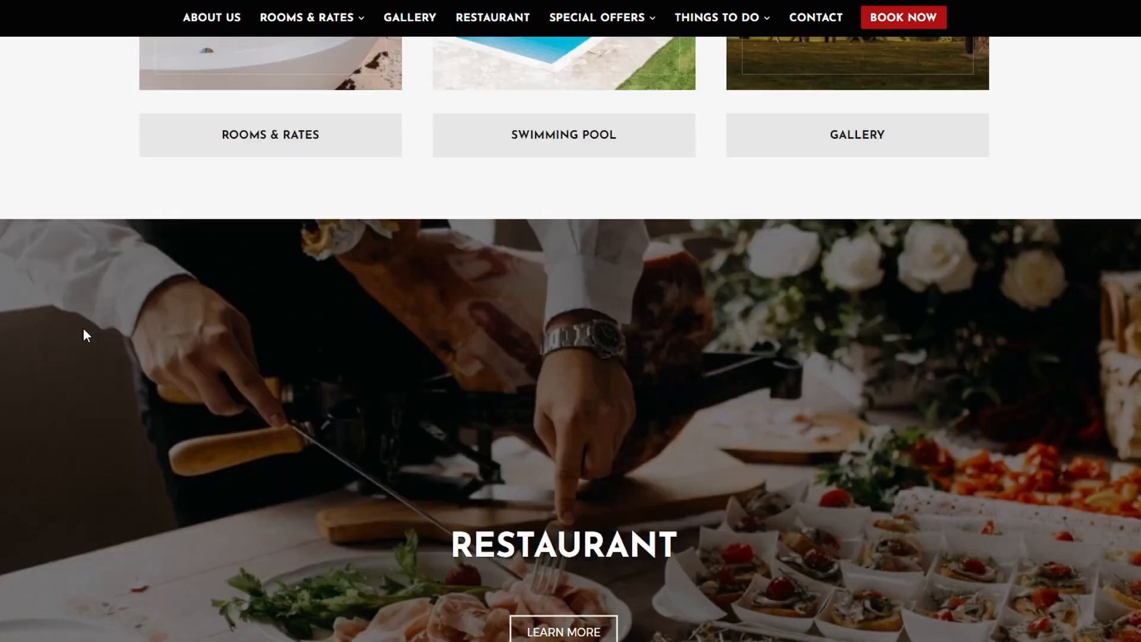
scroll(84, 328, down, 20)
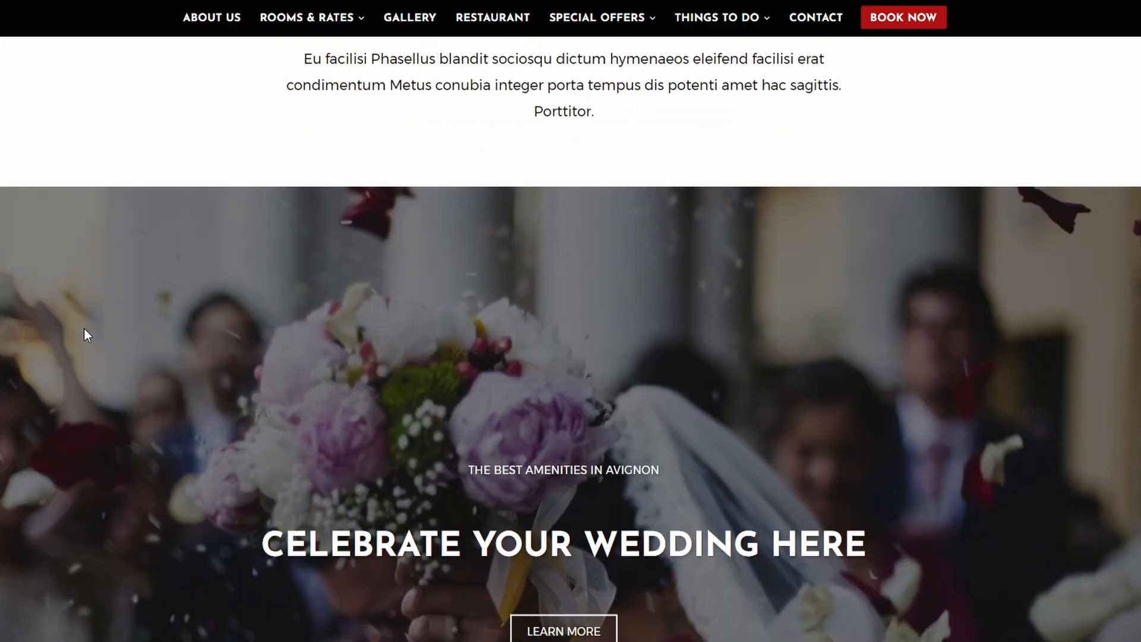
key(Home)
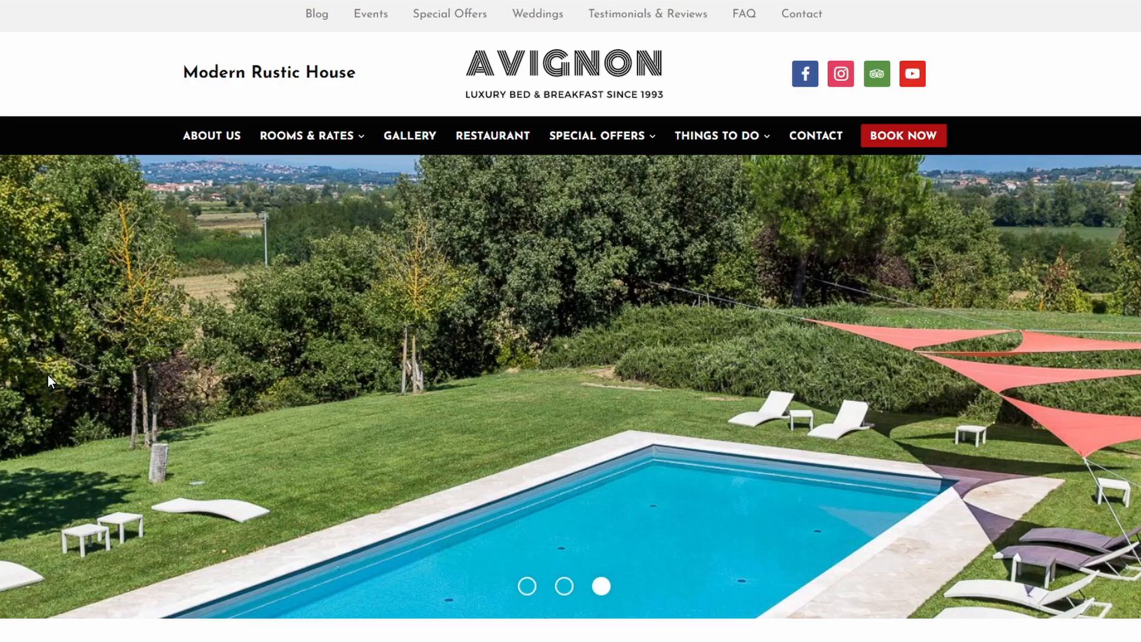
Step: Examine the Rooms & Rates page of the demo site and advance the Standard Double Room photo slideshow
click(306, 137)
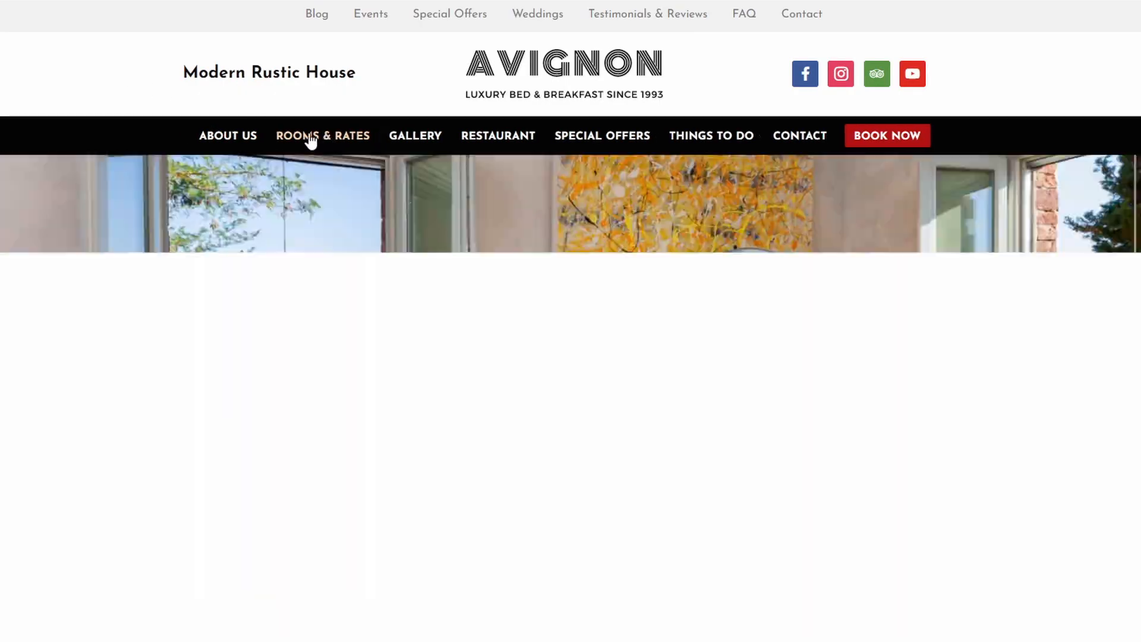
scroll(569, 298, down, 2)
scroll(597, 266, down, 18)
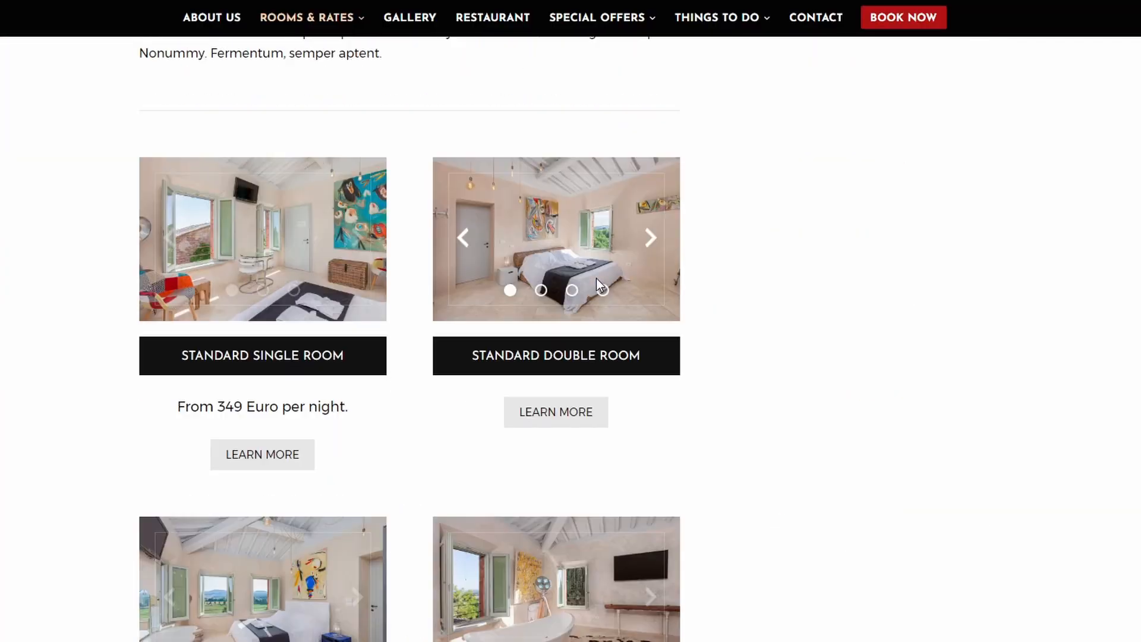
click(651, 240)
scroll(647, 333, down, 4)
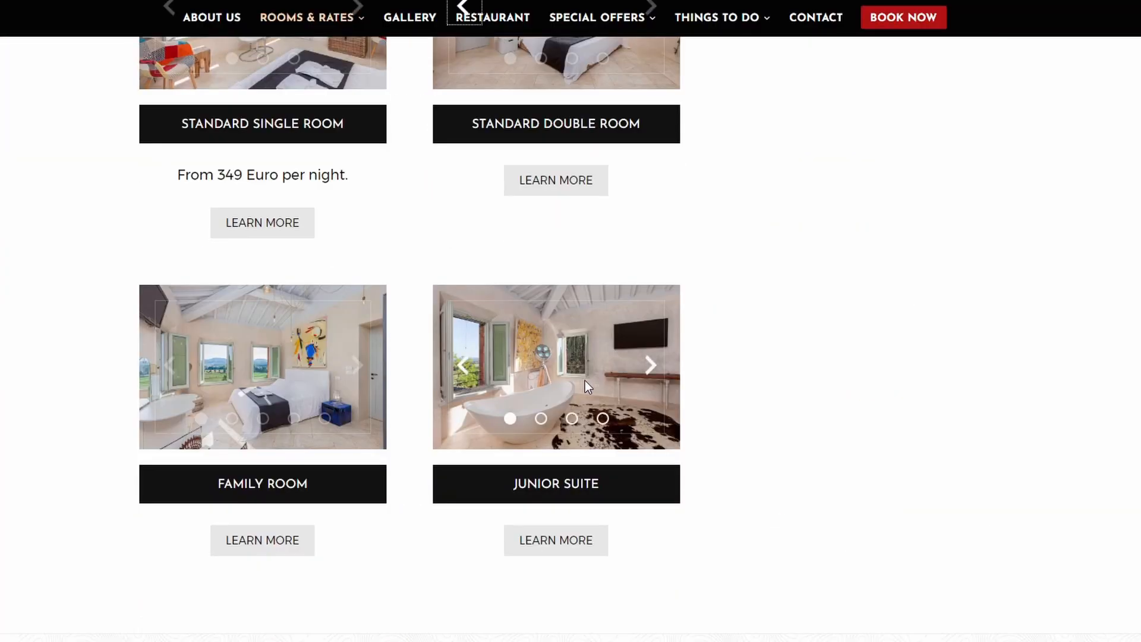
scroll(595, 376, up, 6)
scroll(592, 368, up, 9)
Step: Look over the Standard Double Room page of the demo site and view its Gallery page
click(808, 430)
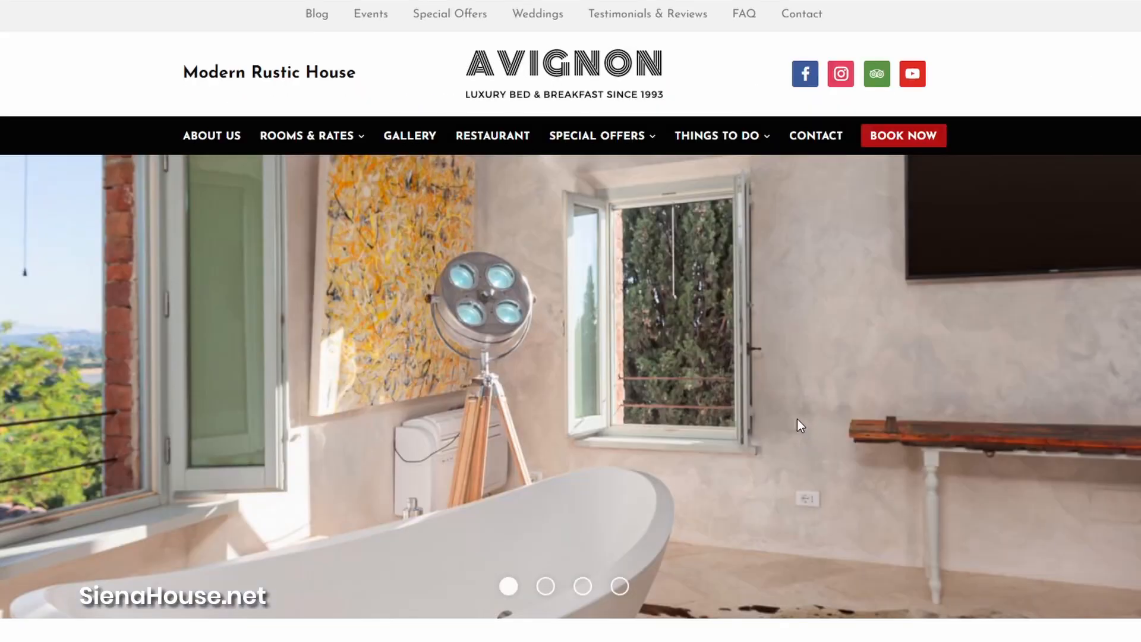
scroll(797, 418, down, 8)
scroll(750, 408, down, 4)
click(830, 313)
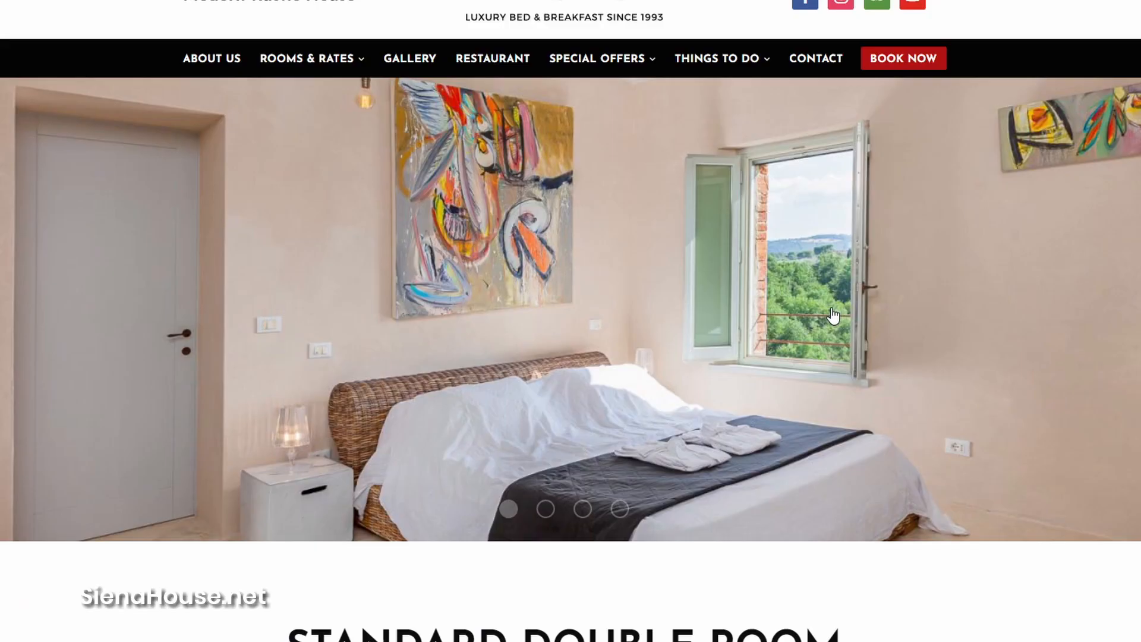
scroll(830, 319, down, 2)
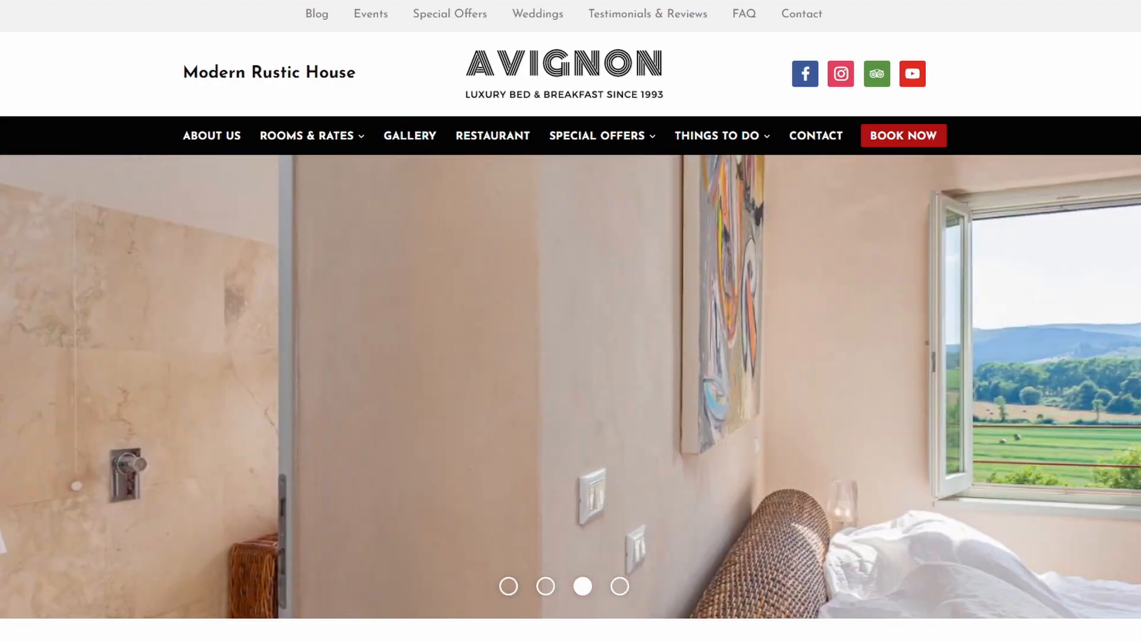
click(409, 136)
scroll(498, 212, down, 8)
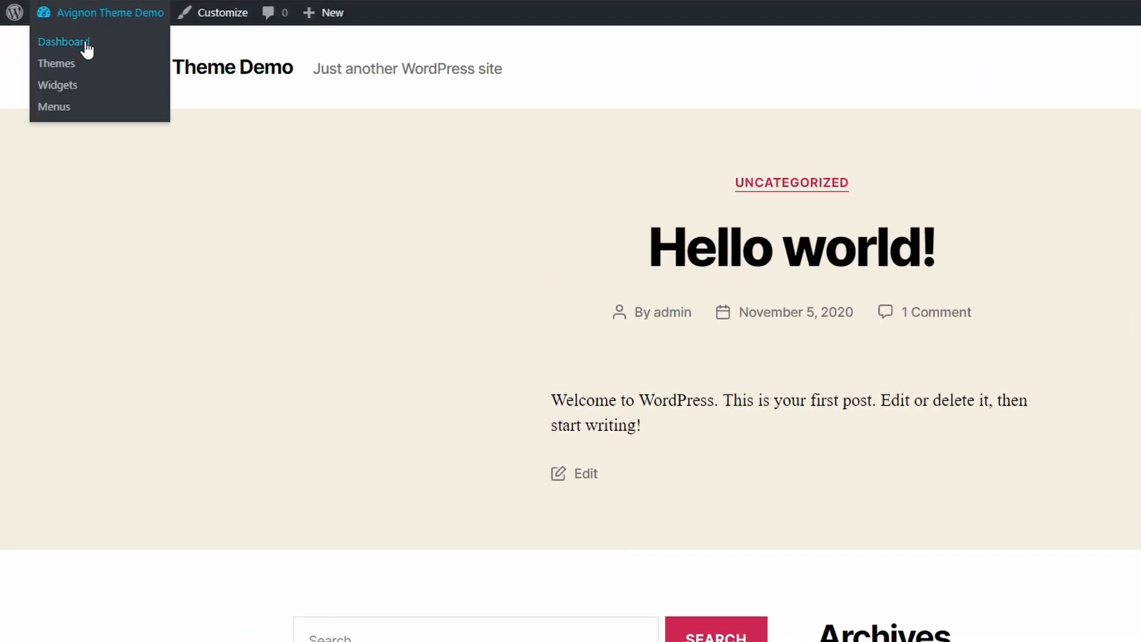
Step: Go to the Avignon Theme Demo site's theme management and open the upload form for a new theme
click(87, 50)
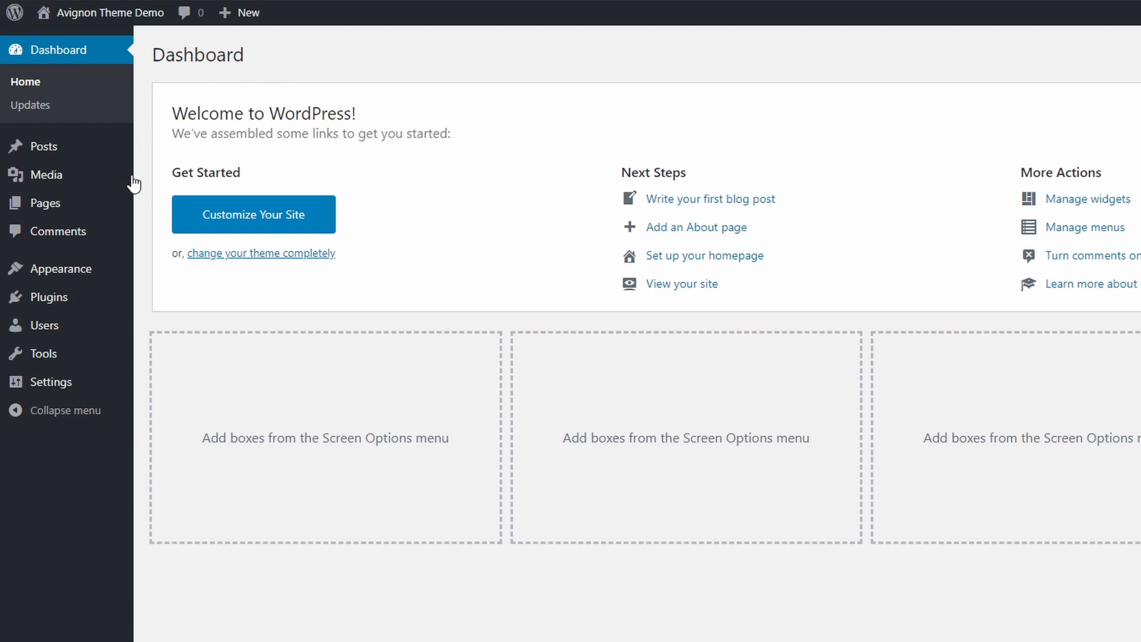
mouse_move(94, 285)
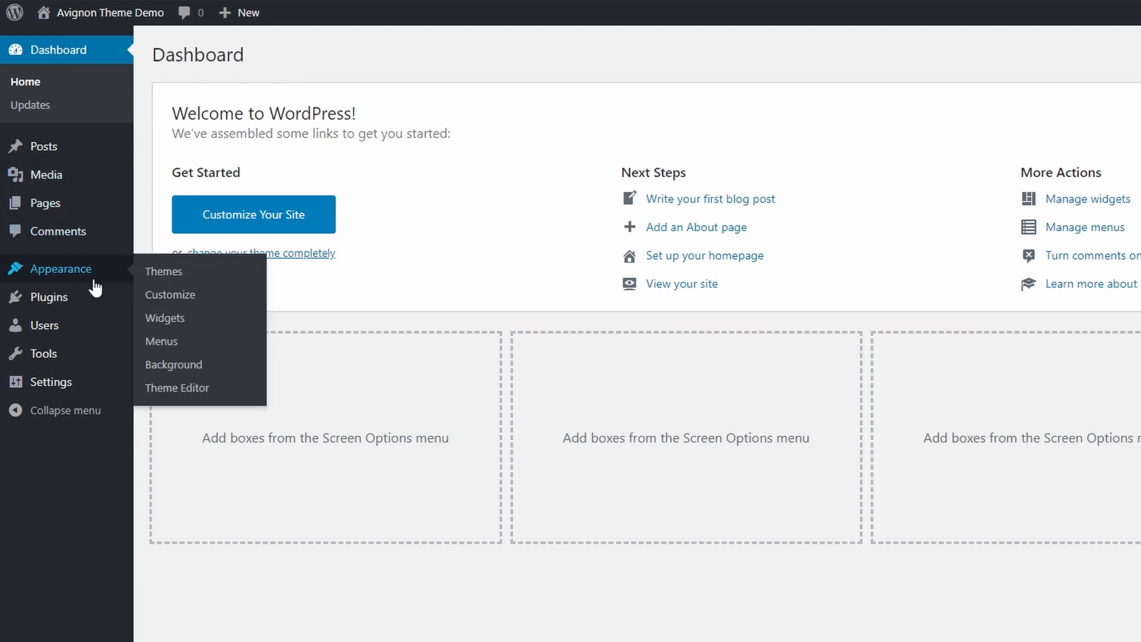
click(161, 274)
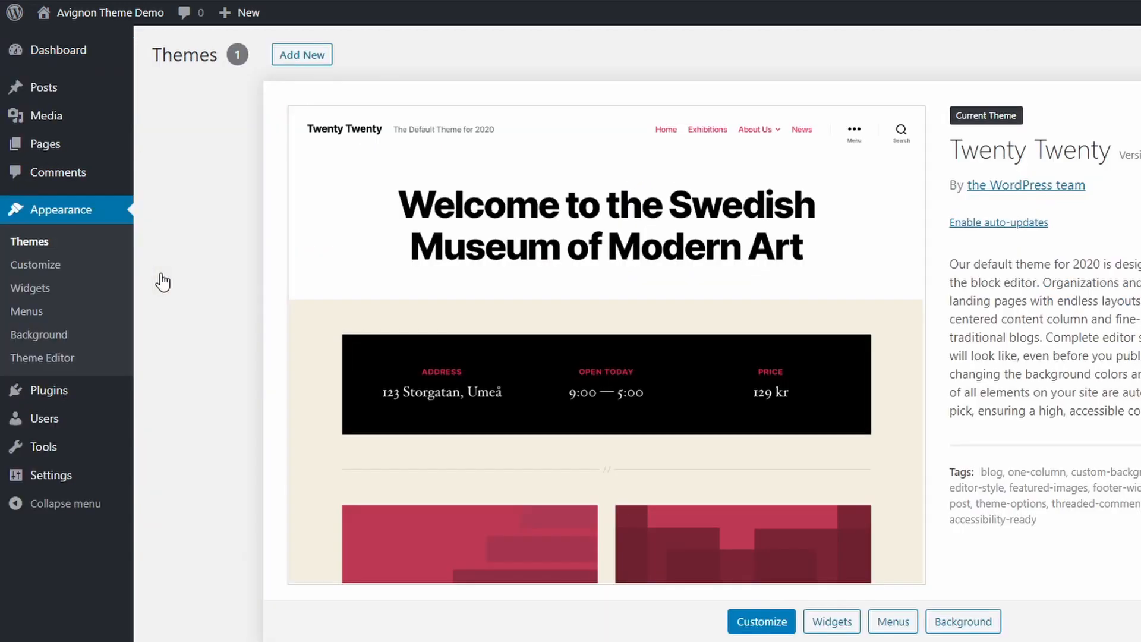
click(298, 57)
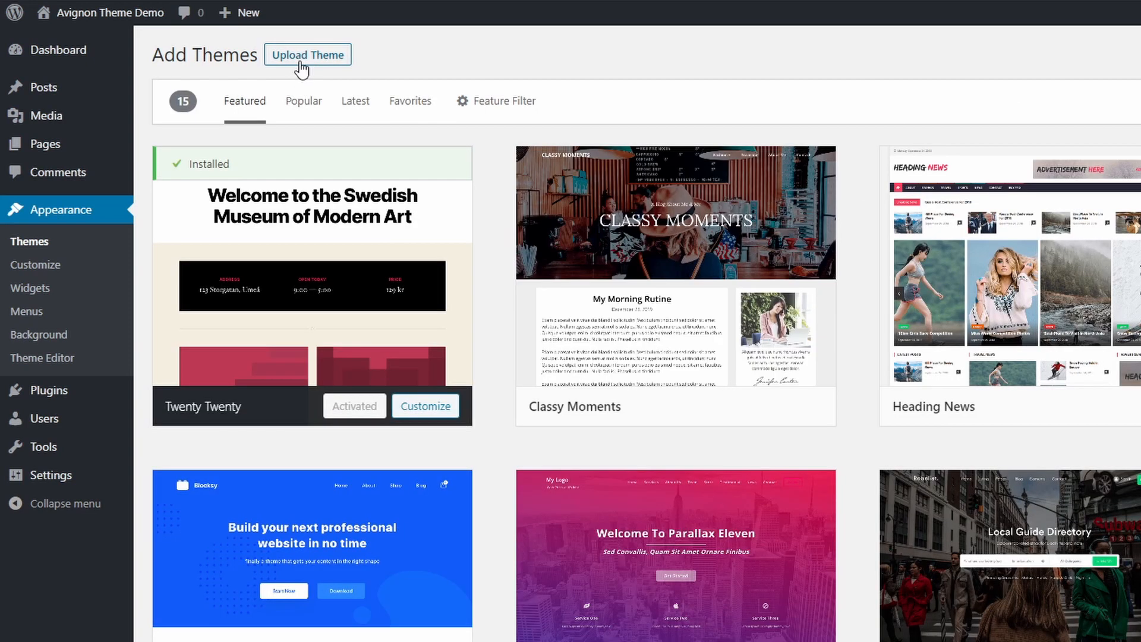
click(304, 61)
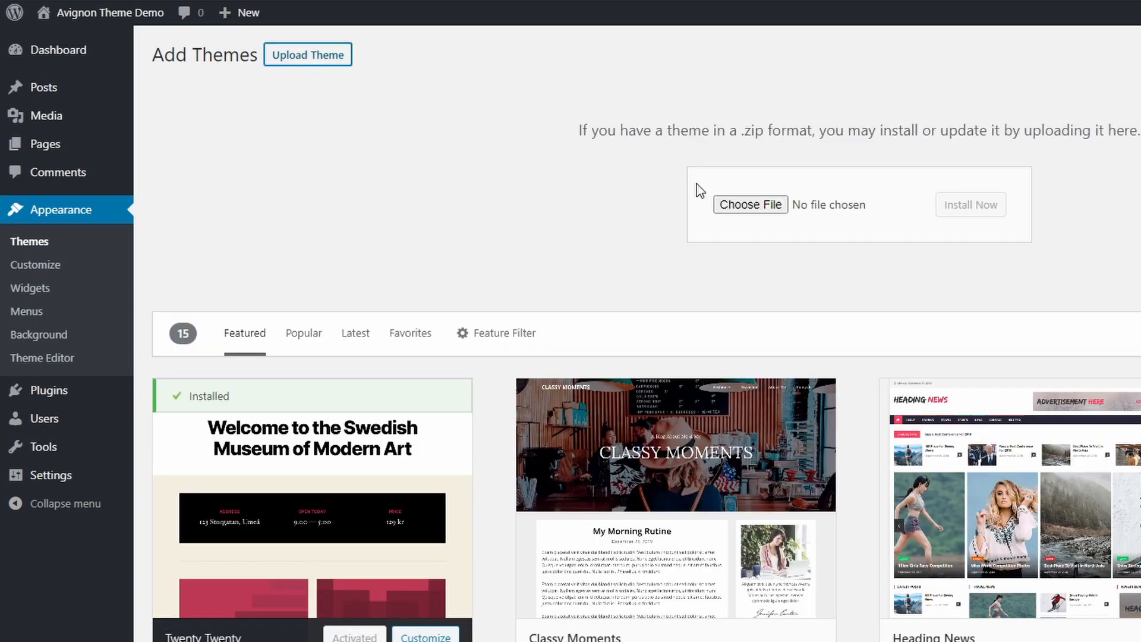
Step: Upload and install the theme file hermes-avignon.zip
click(745, 205)
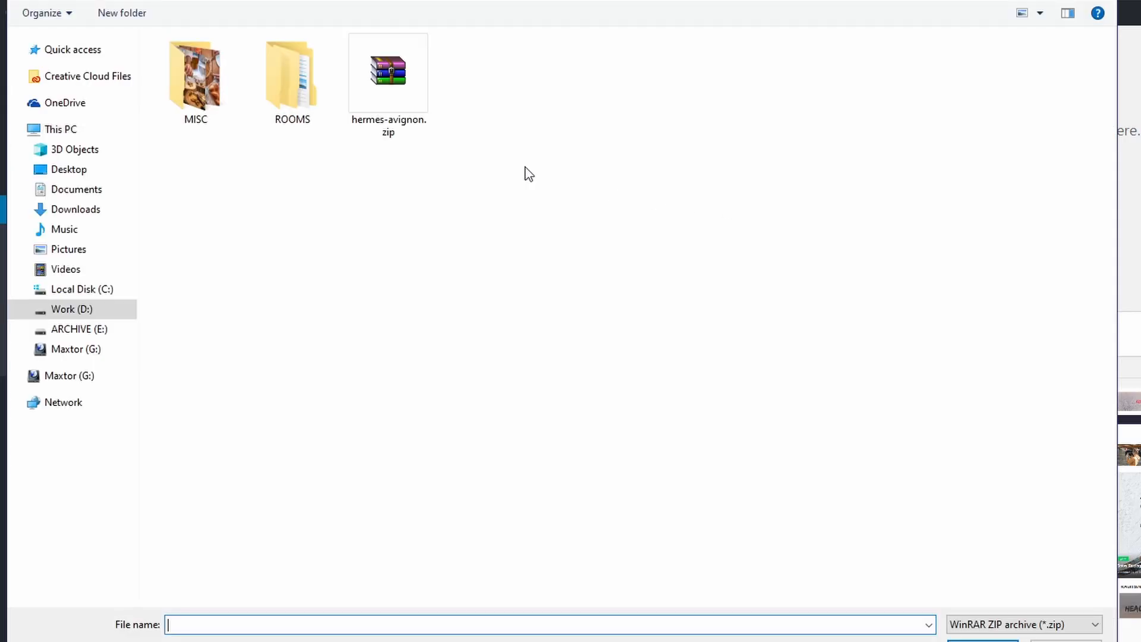
double_click(387, 79)
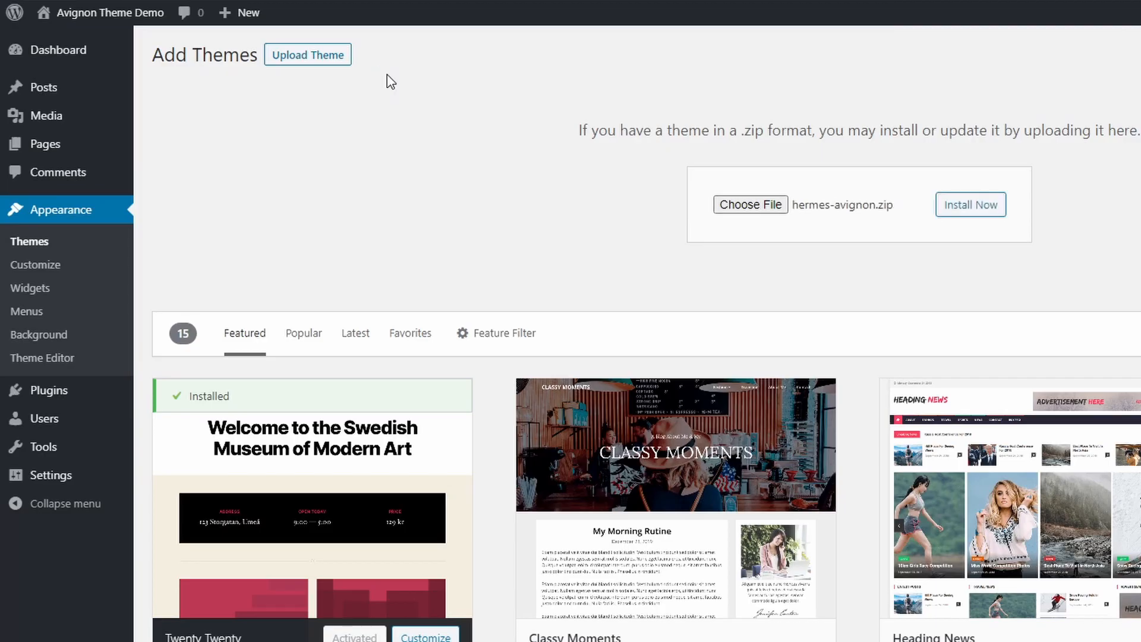
click(969, 208)
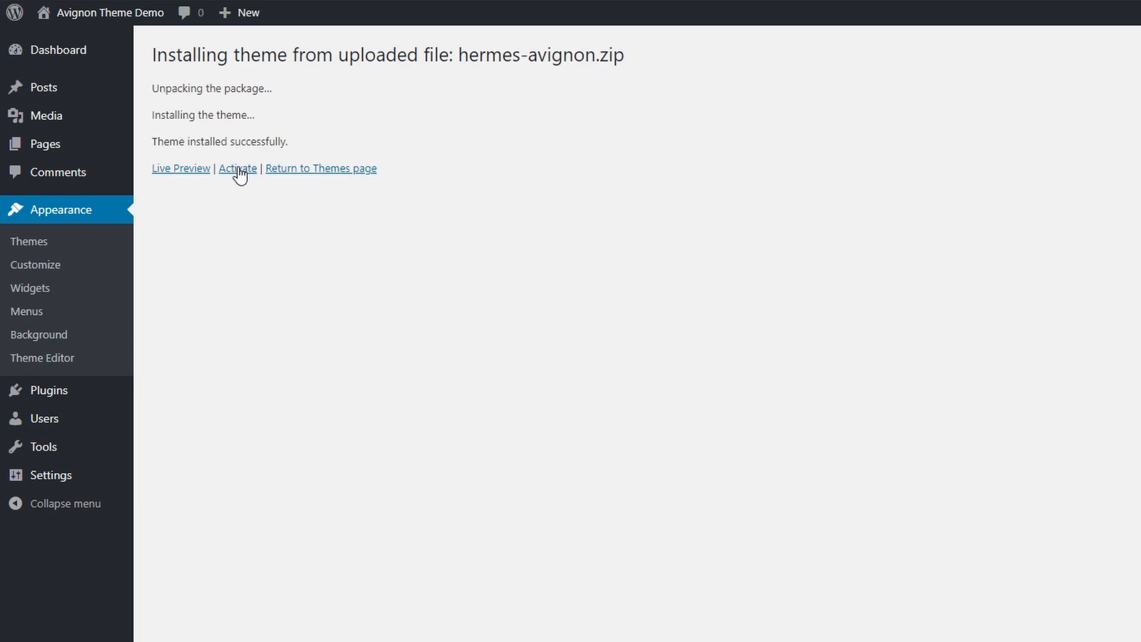
Step: Activate the newly installed Avignon theme and view the site's front end
click(238, 169)
mouse_move(114, 23)
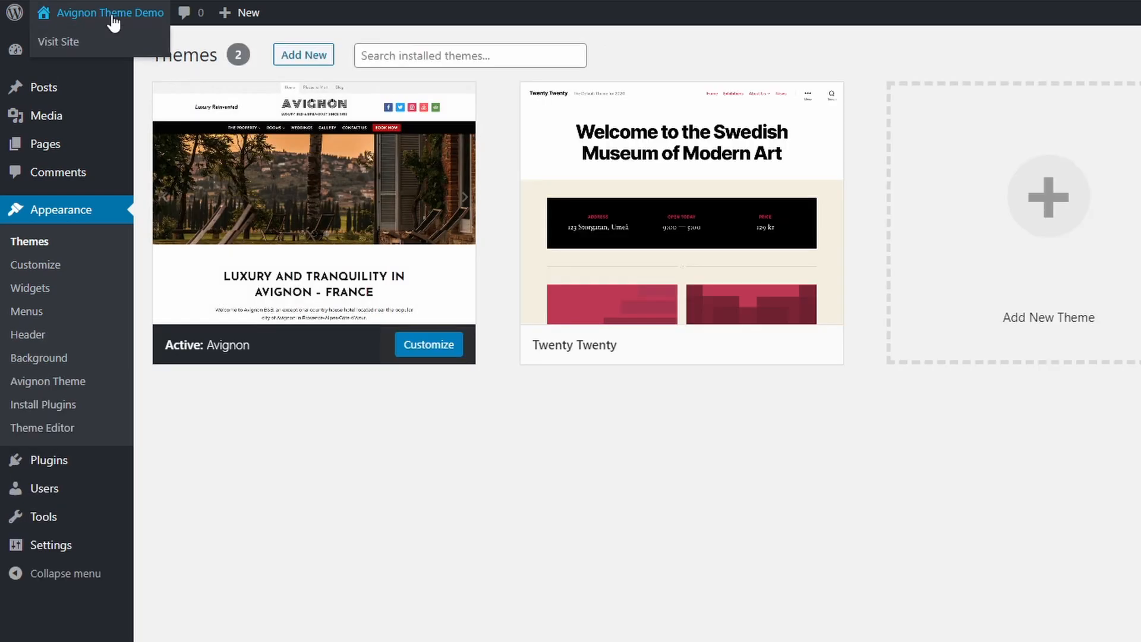
click(112, 16)
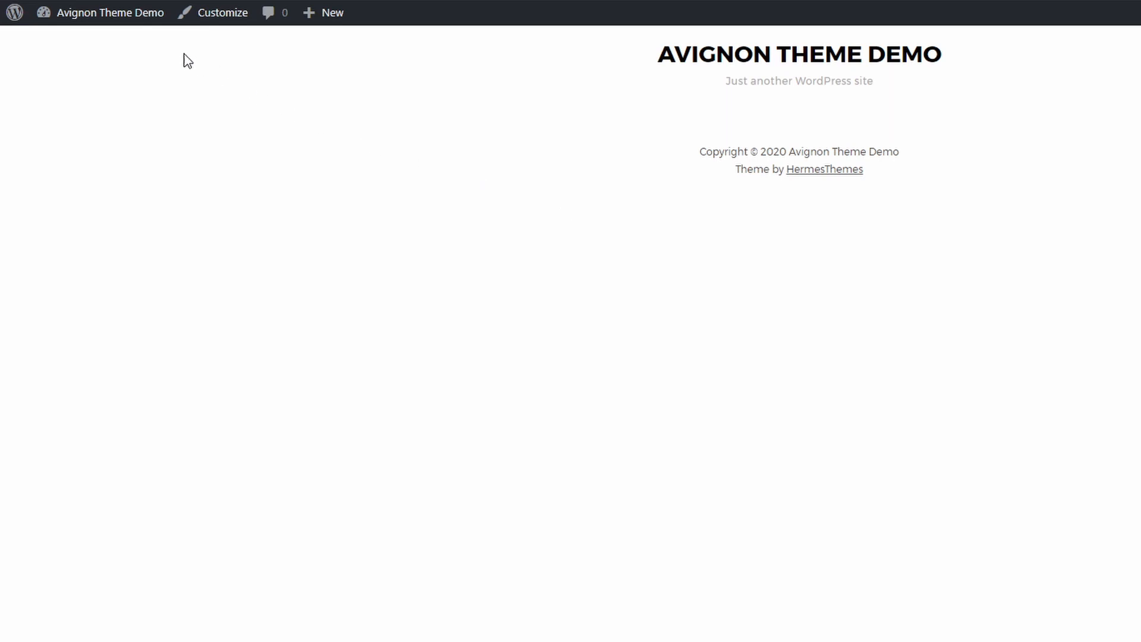
Step: Open widget management and delete the Search, Recent Posts and Recent Comments widgets from the Sidebar (UNUSED) area
mouse_move(114, 23)
click(57, 85)
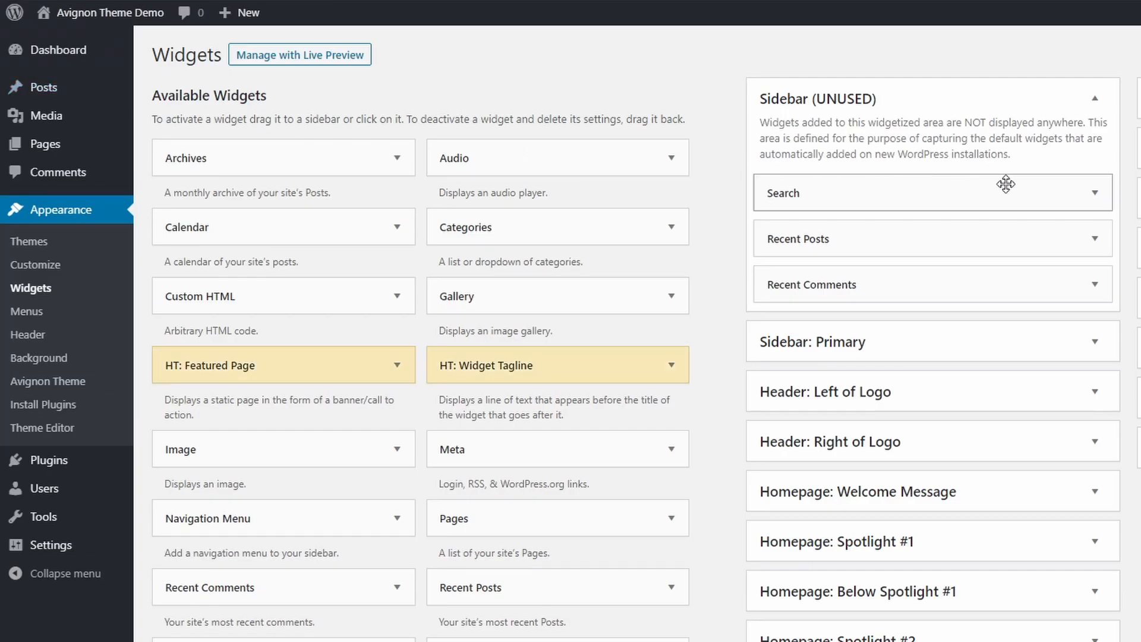
click(1094, 193)
click(782, 282)
click(782, 349)
click(1095, 194)
click(788, 321)
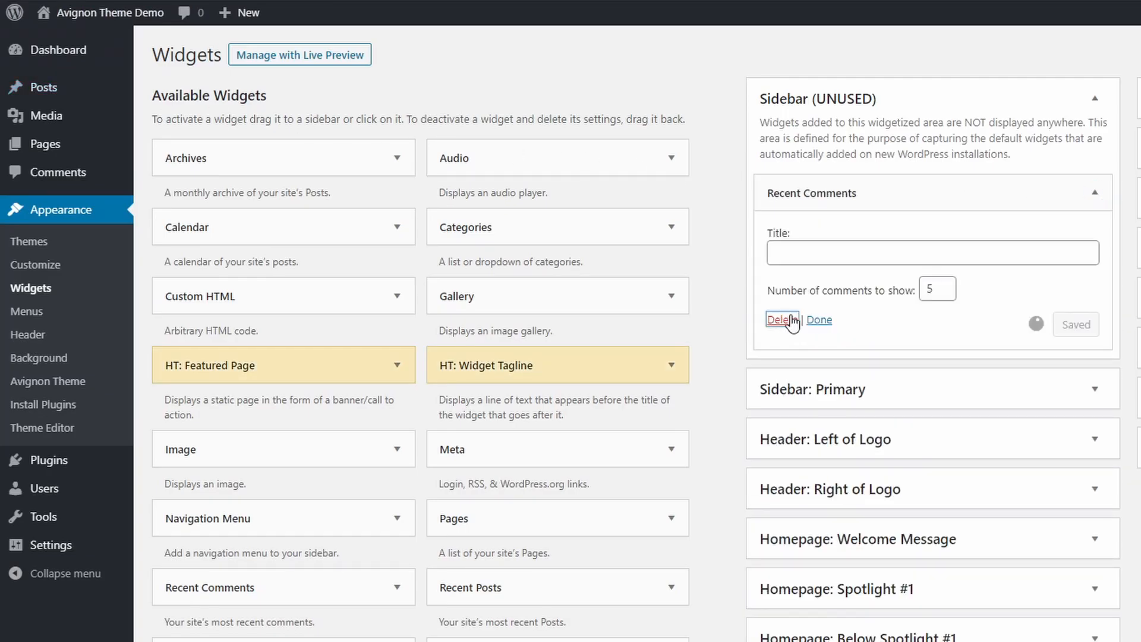
Step: Delete all default widgets, including Meta, from the Sidebar: Primary area
click(1094, 218)
click(1093, 257)
click(783, 389)
click(1093, 258)
click(783, 405)
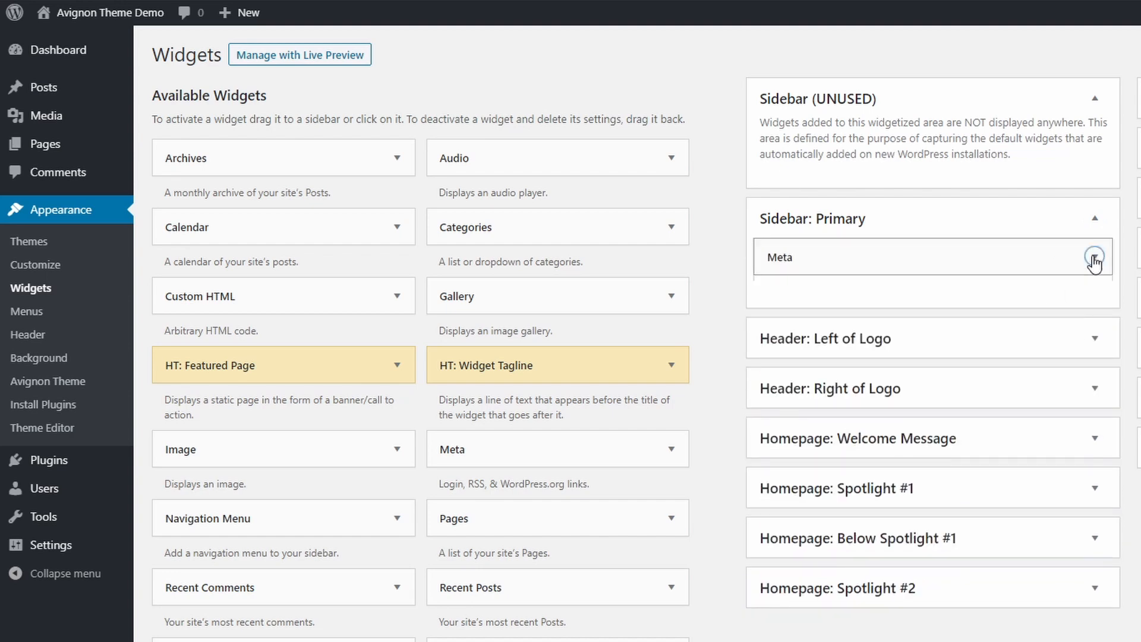
click(1094, 257)
click(783, 349)
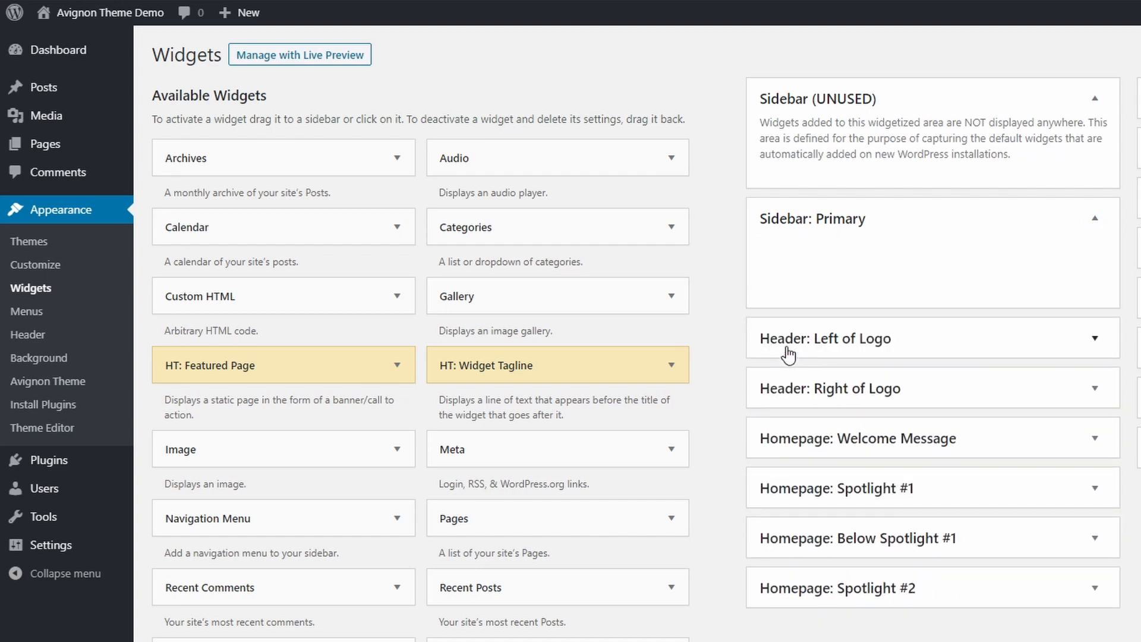
Step: Check the site's front end, look over the theme's customization sections, and return to the front end
click(142, 21)
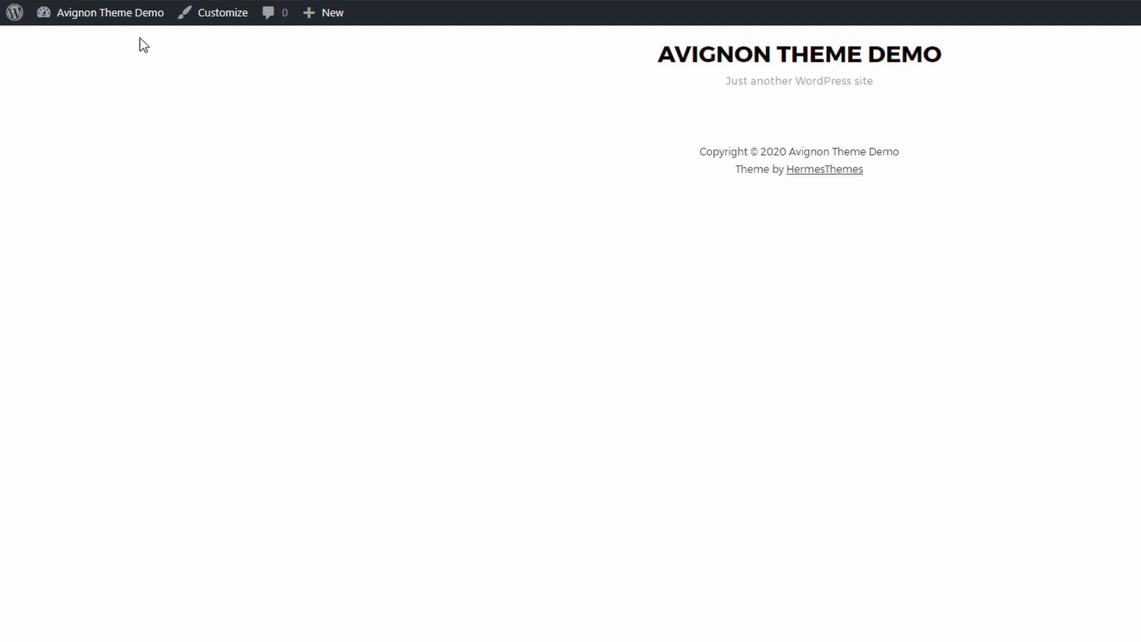
click(101, 41)
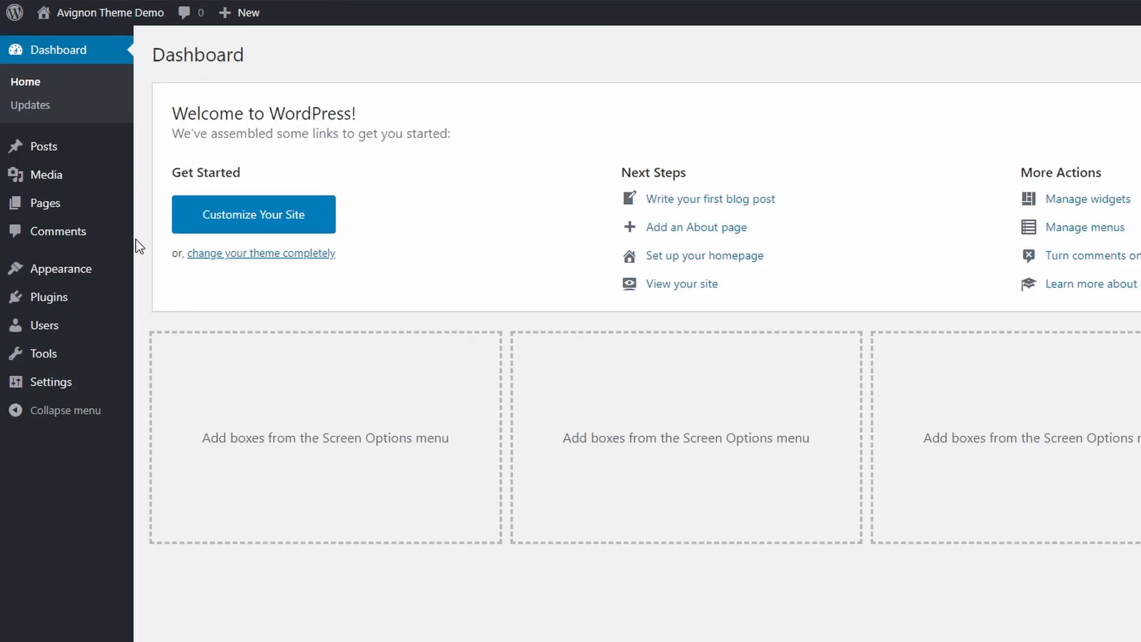
mouse_move(97, 274)
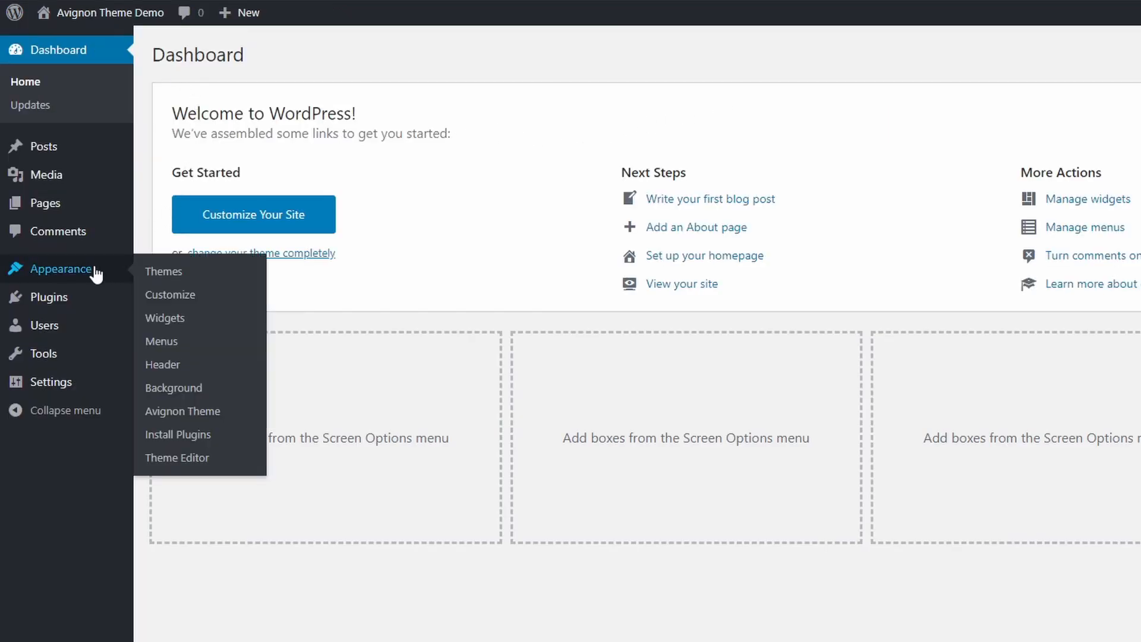
click(178, 297)
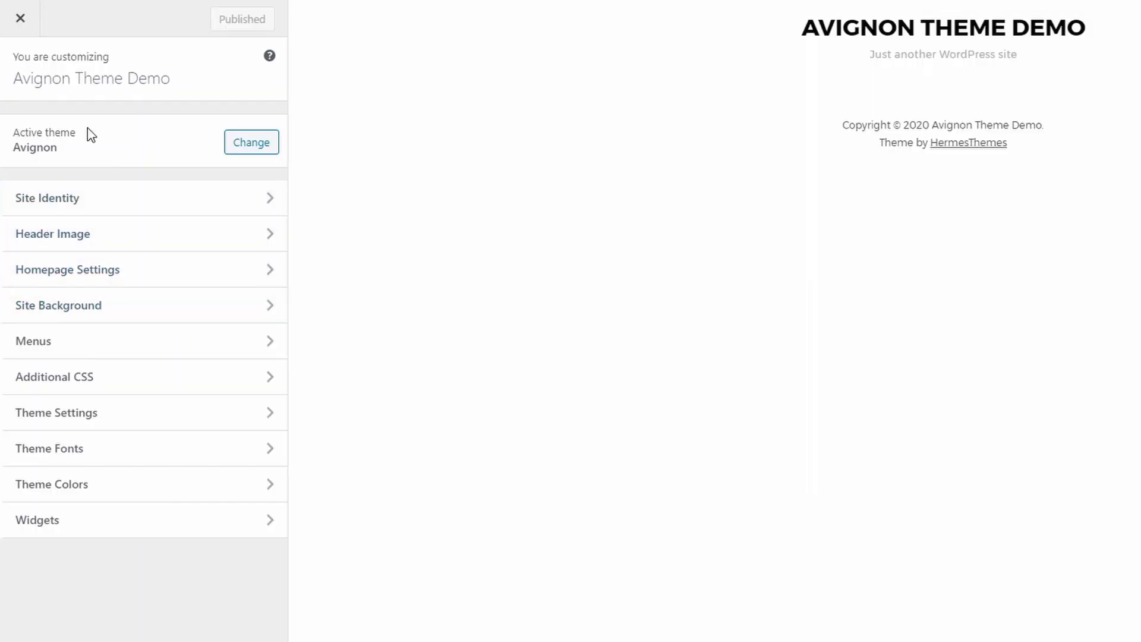
click(20, 24)
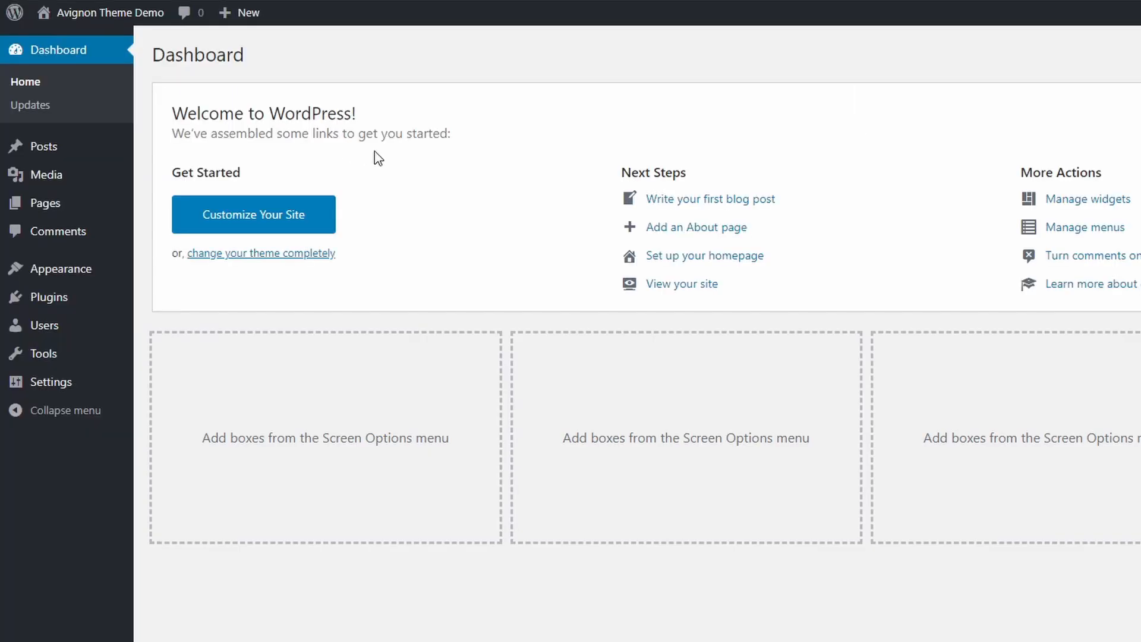
click(102, 13)
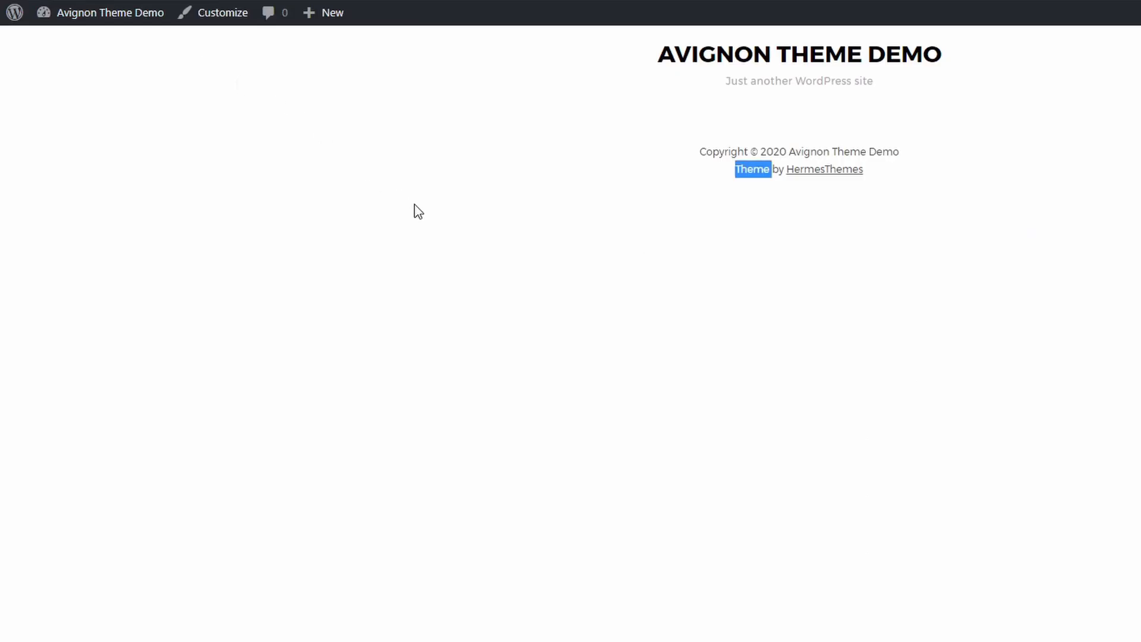
Step: Upload the avignon-logo-black image as the site logo without cropping, publish the change and return to the front end
click(220, 25)
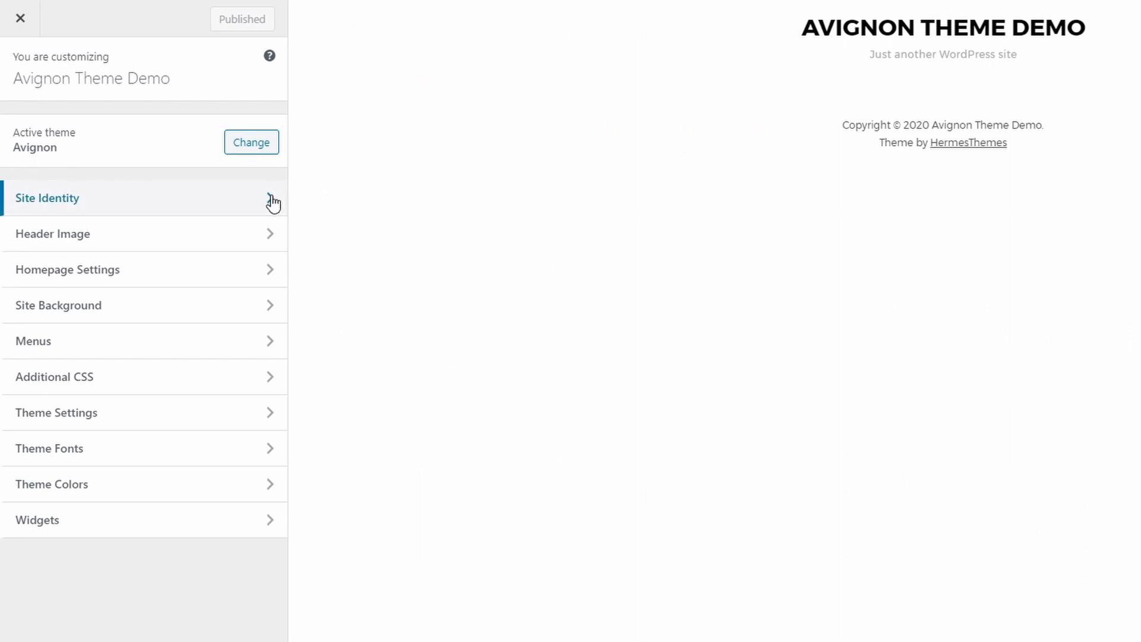
click(272, 199)
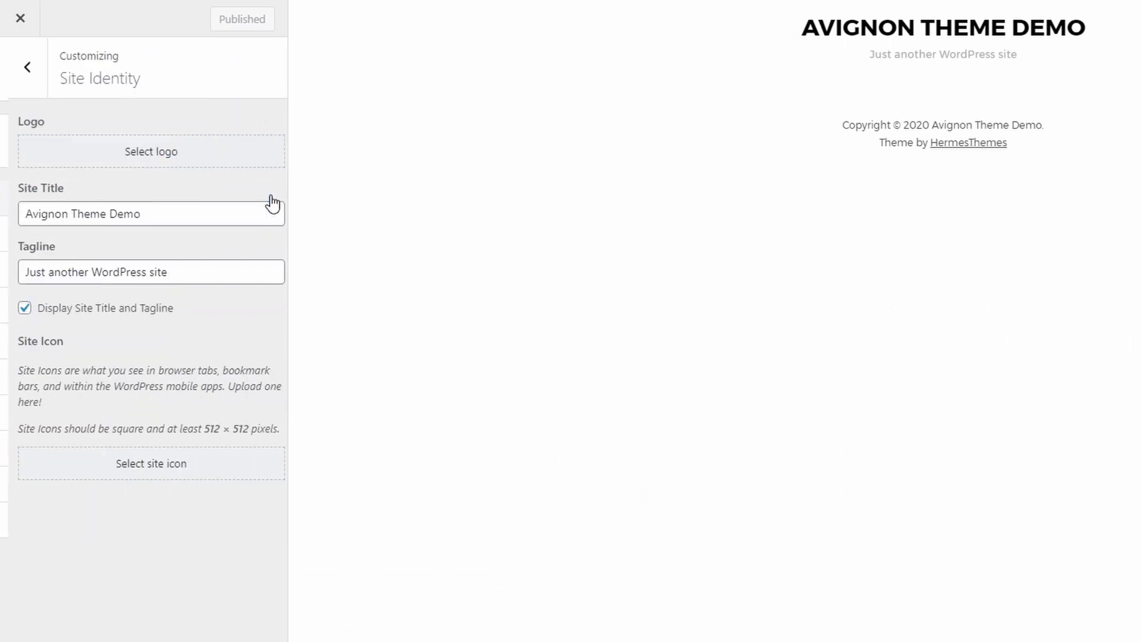
click(176, 159)
click(538, 310)
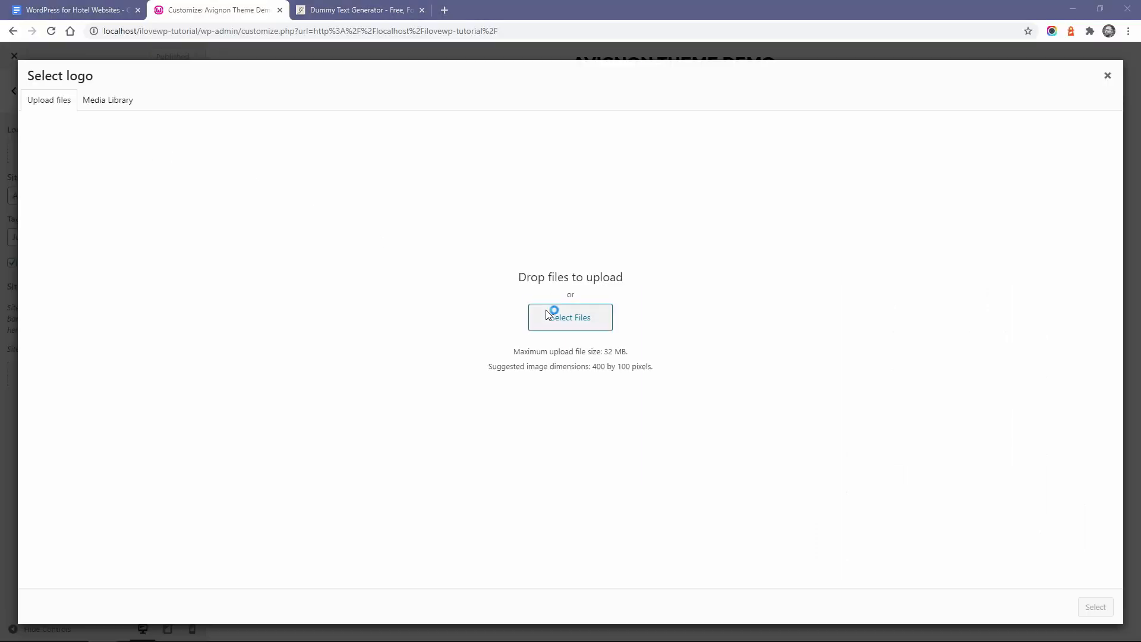
double_click(274, 114)
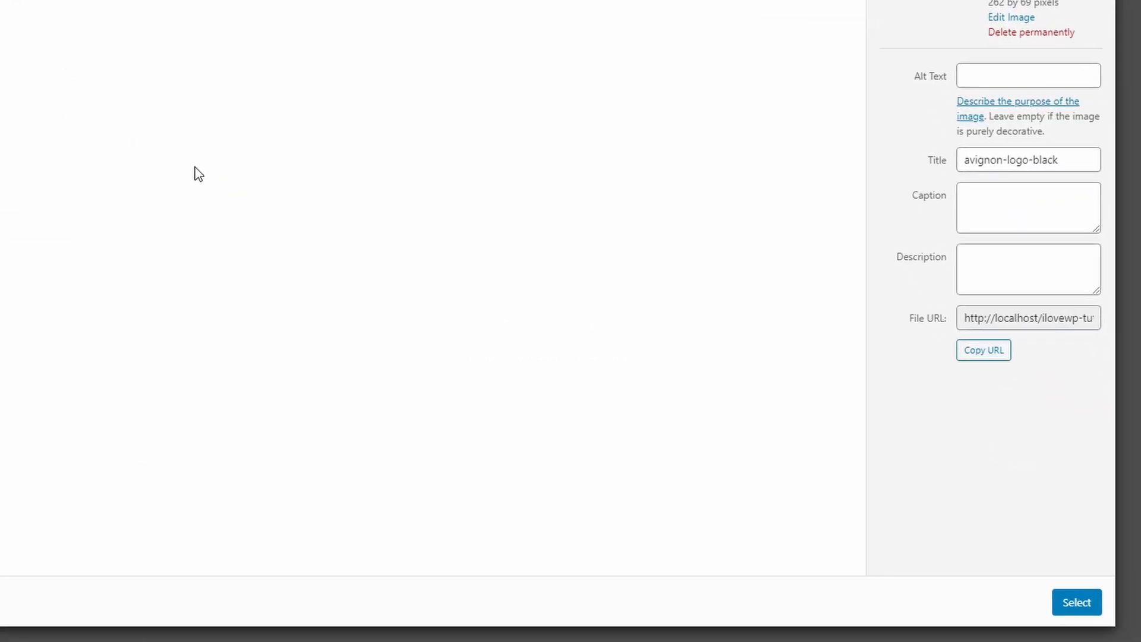
click(1072, 606)
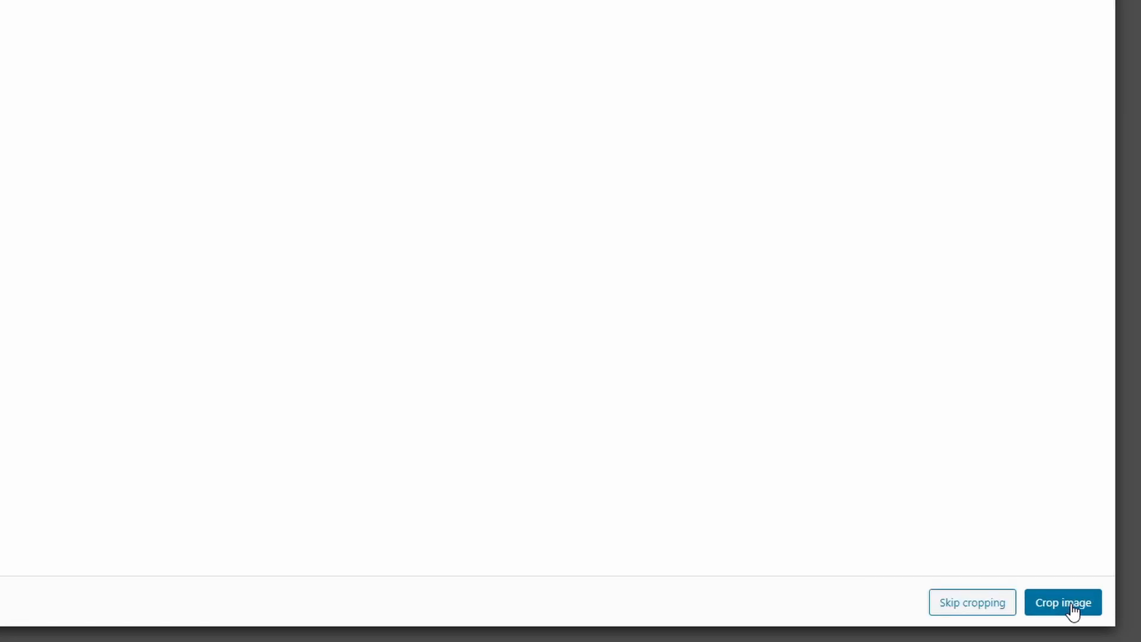
click(971, 603)
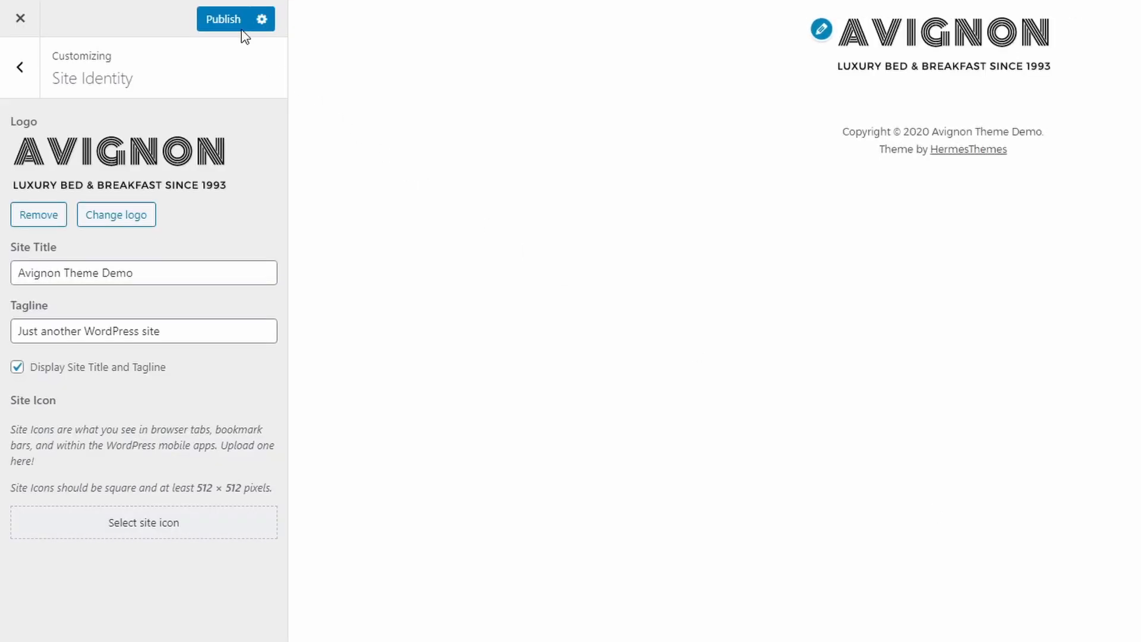
click(226, 21)
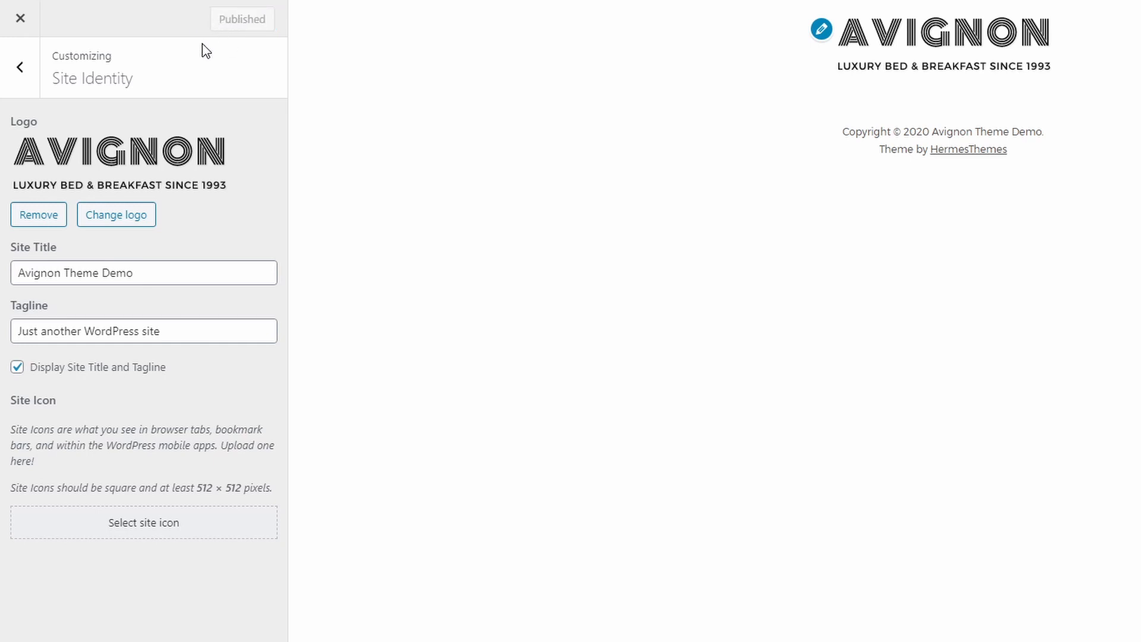
click(21, 19)
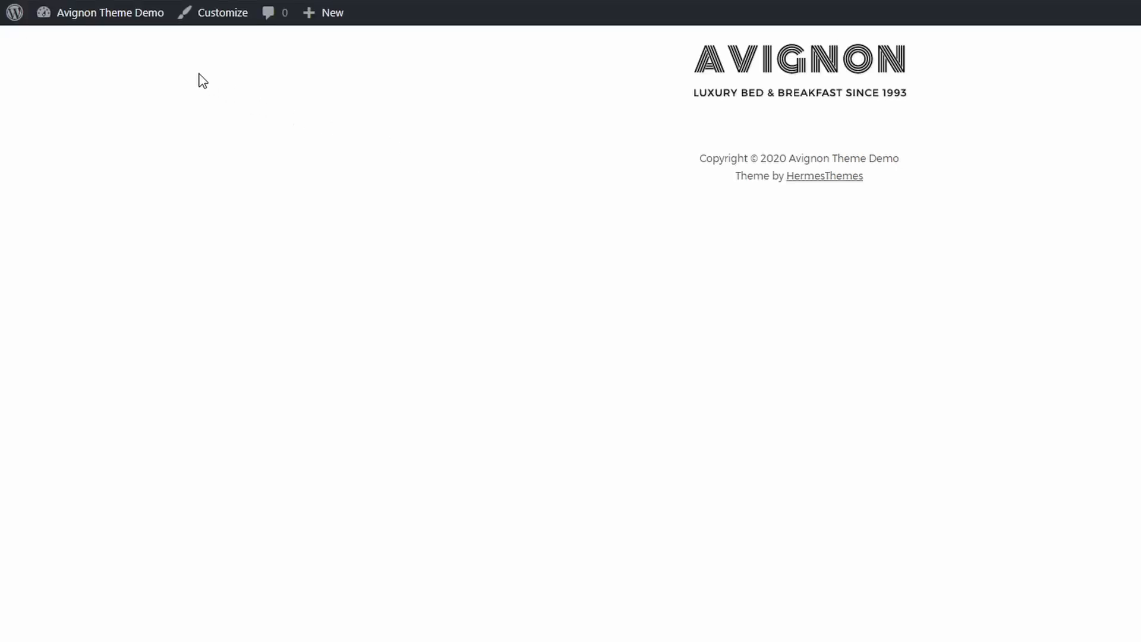
Step: From the dashboard, install and activate the Classic Editor plugin
mouse_move(111, 21)
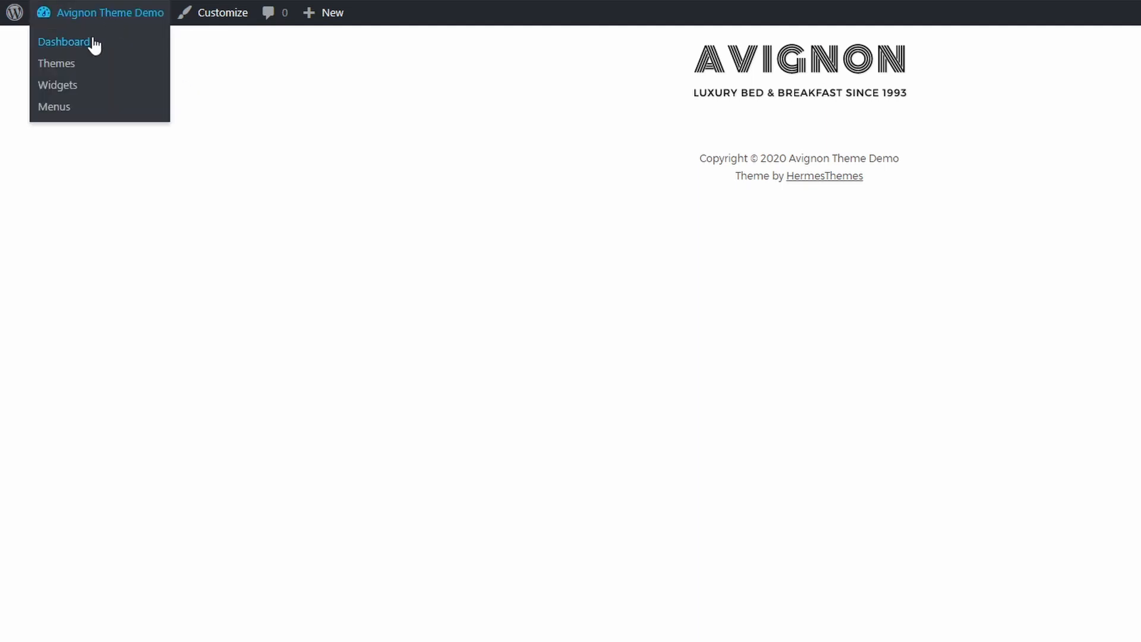
click(63, 41)
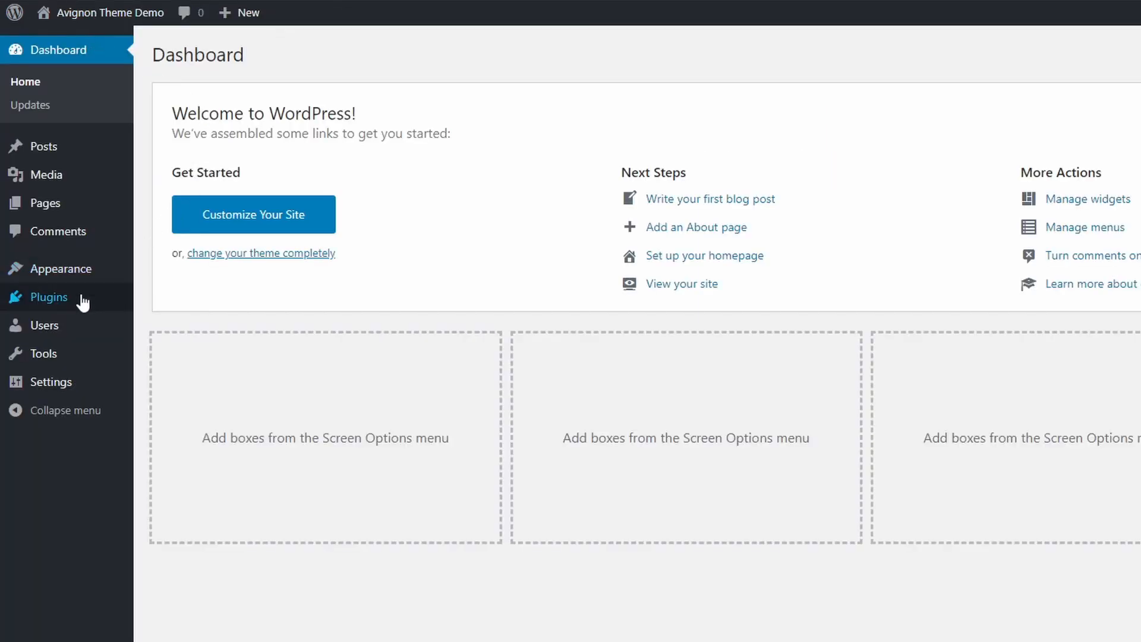
mouse_move(82, 303)
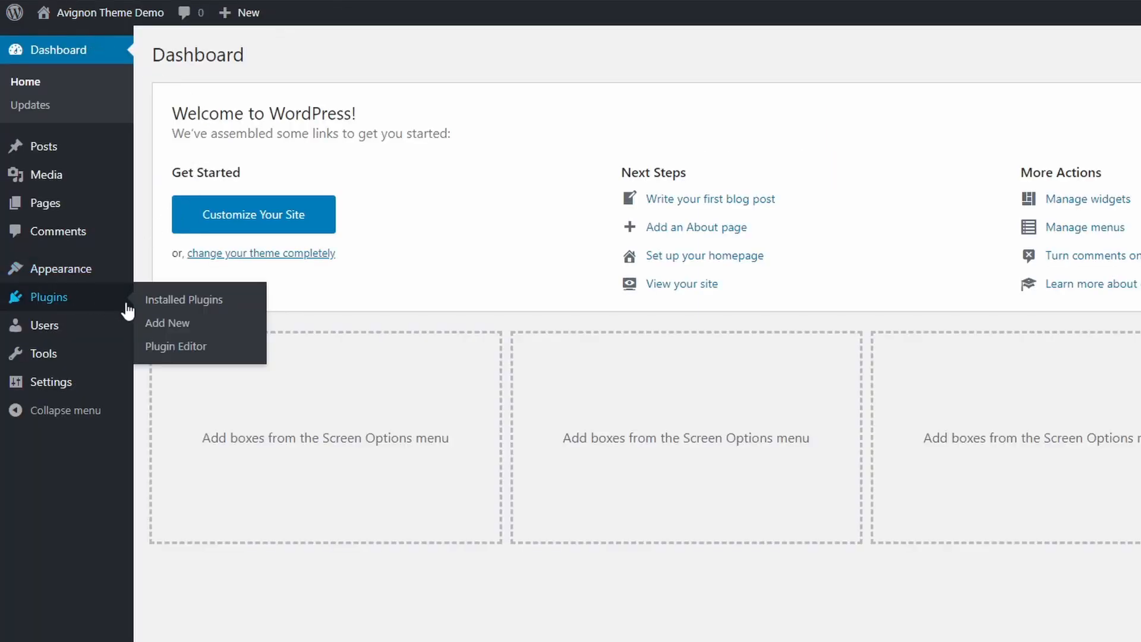
click(170, 333)
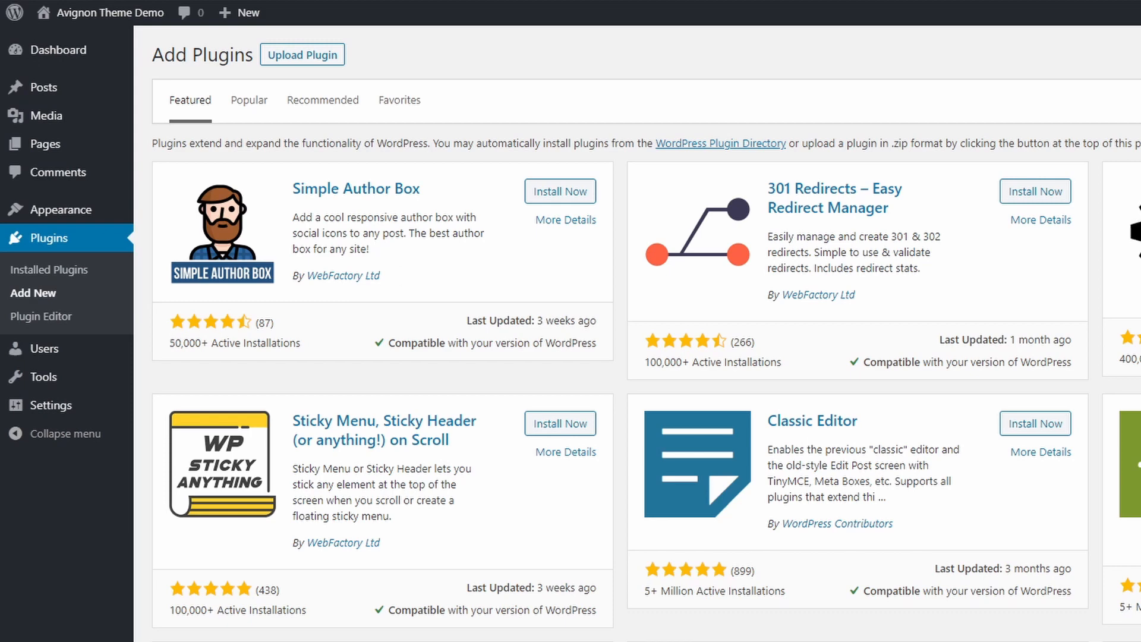
click(1031, 425)
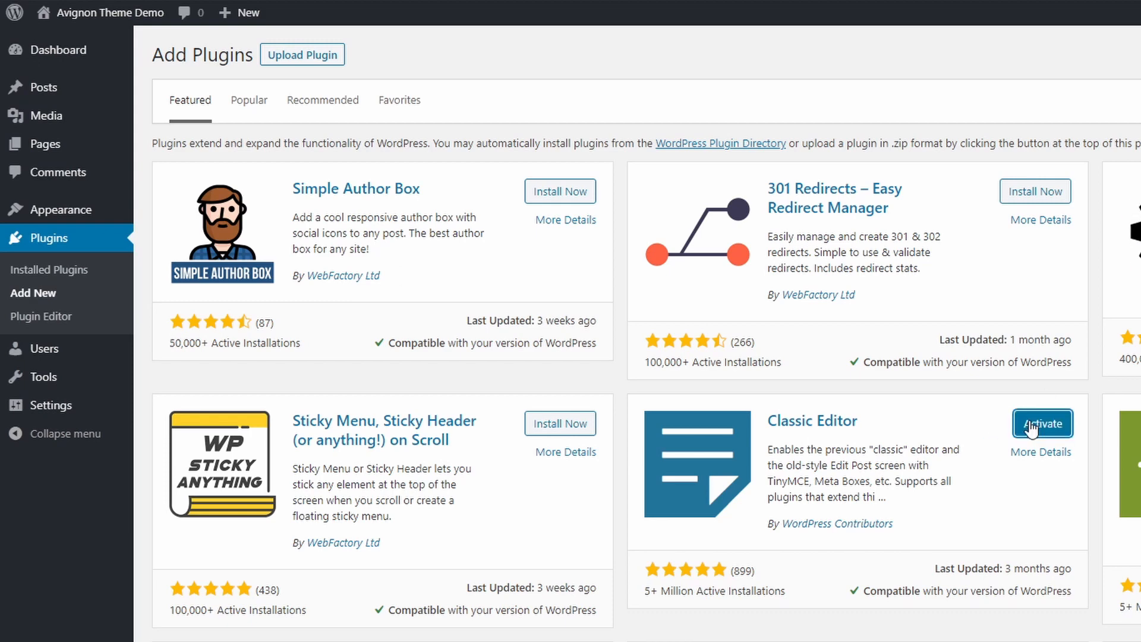
click(1042, 423)
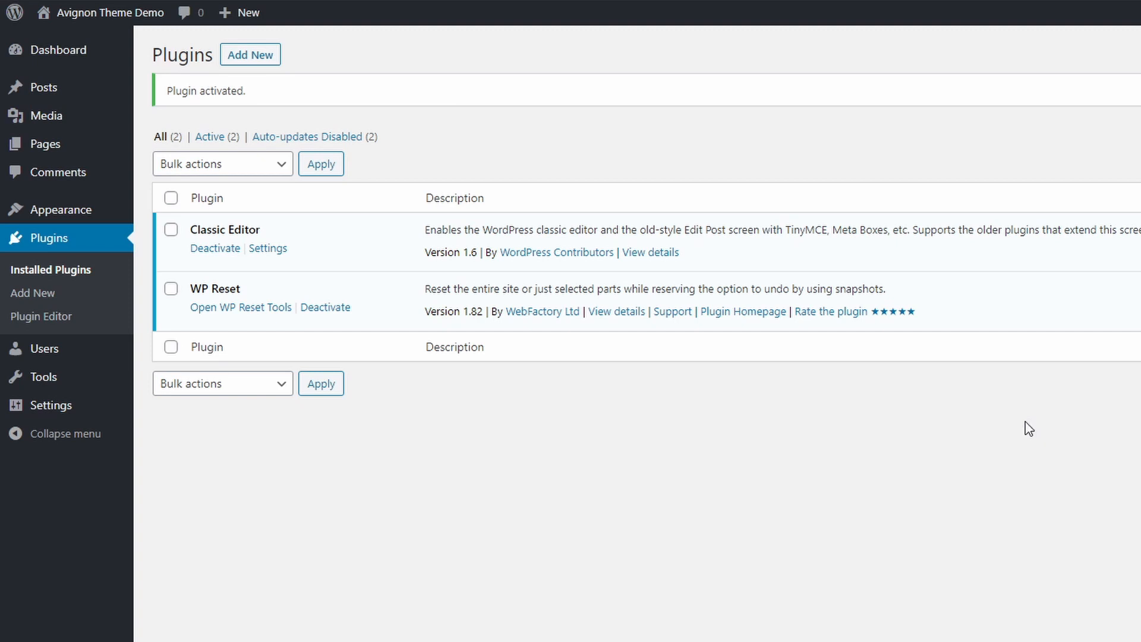
Step: Start a new page titled "About us"
mouse_move(88, 142)
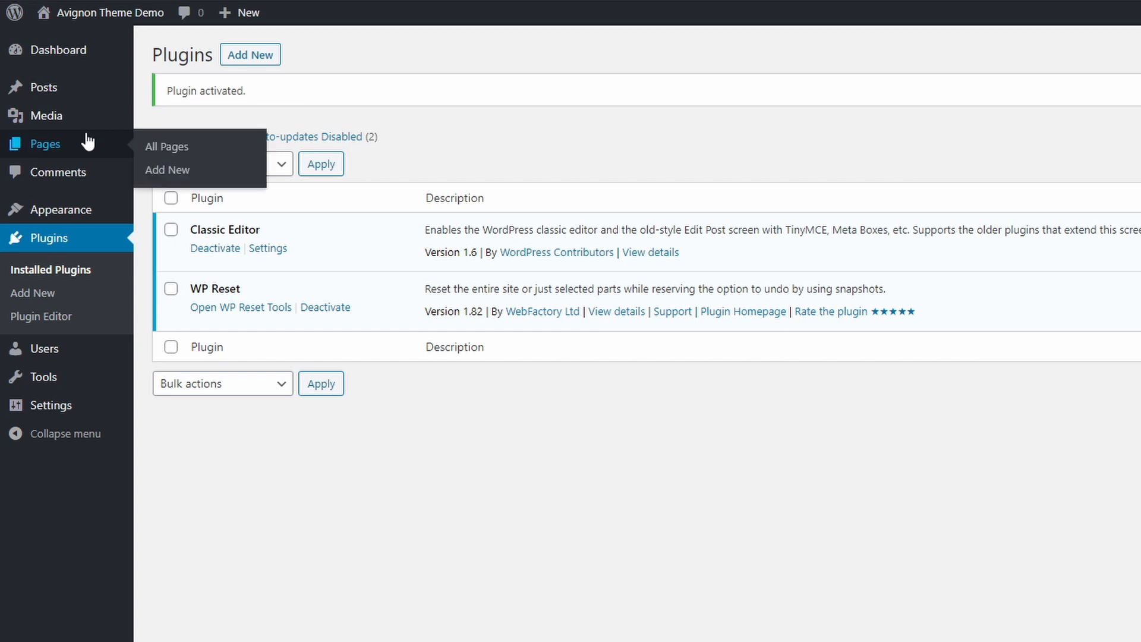
click(172, 171)
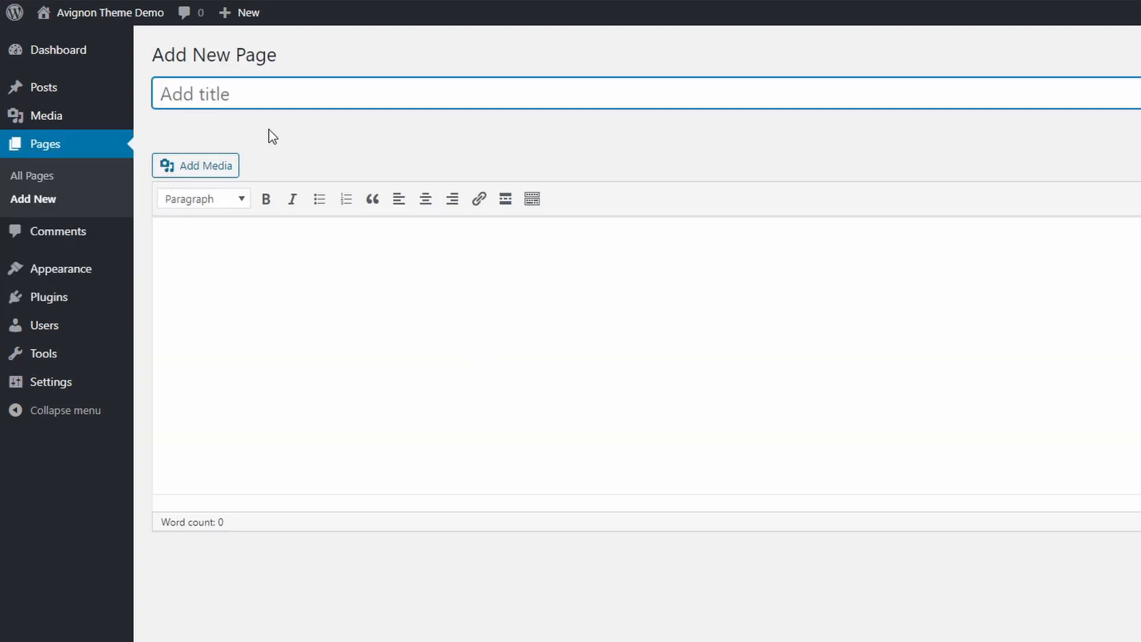
text(About us)
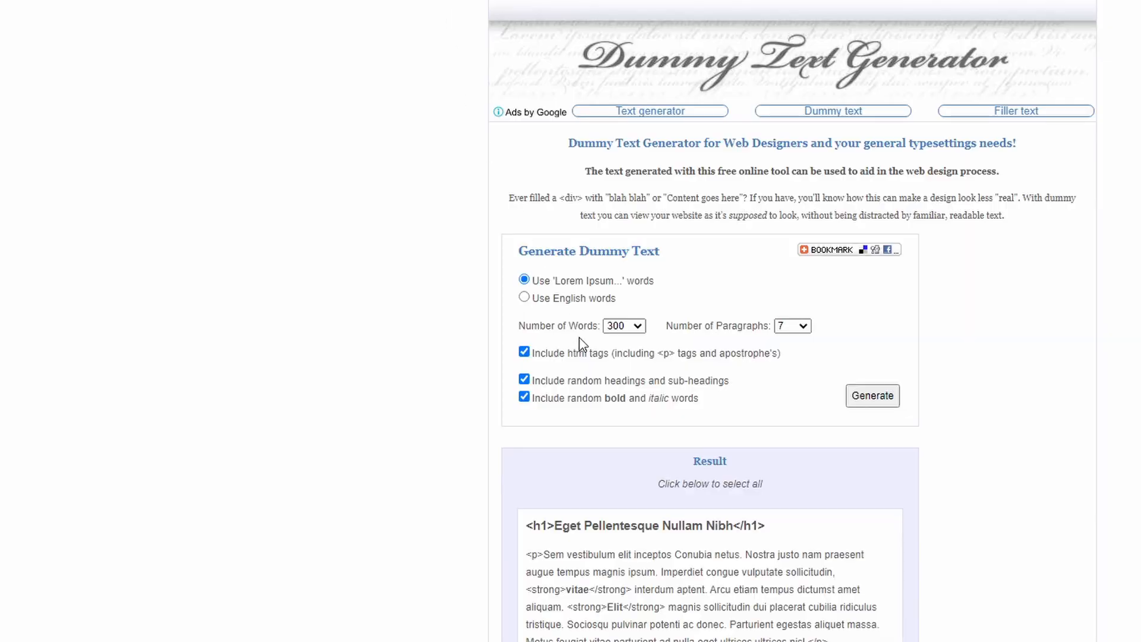
Step: Copy the whole generated result from the Dummy Text Generator site and paste it as HTML into the About us page's body
scroll(581, 347, down, 3)
click(619, 408)
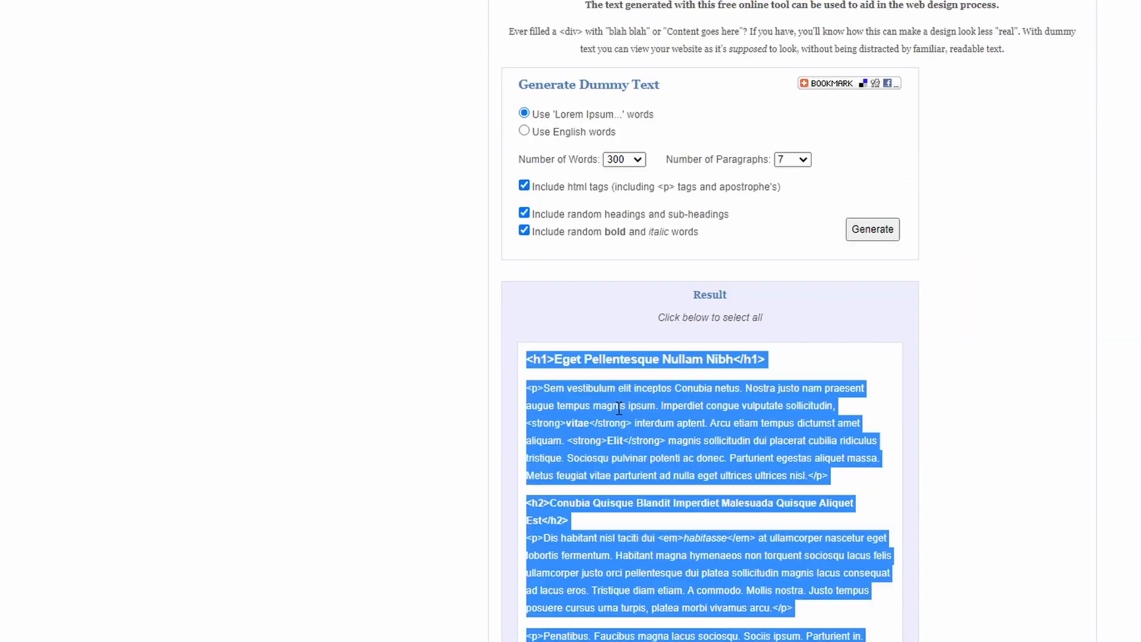
right_click(616, 408)
click(631, 419)
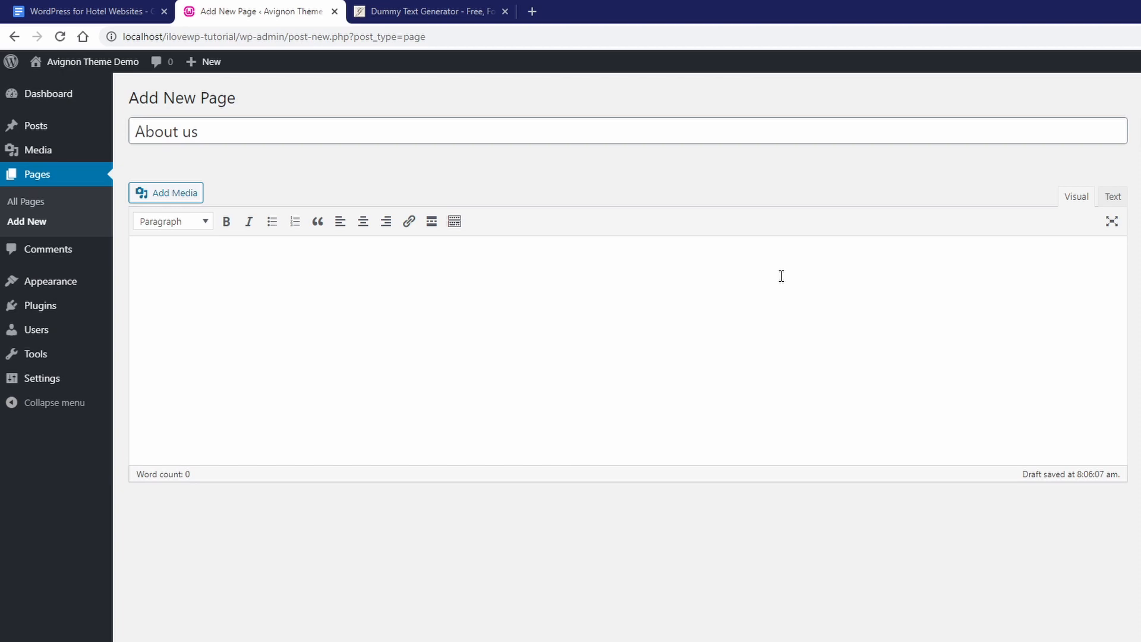
click(1112, 196)
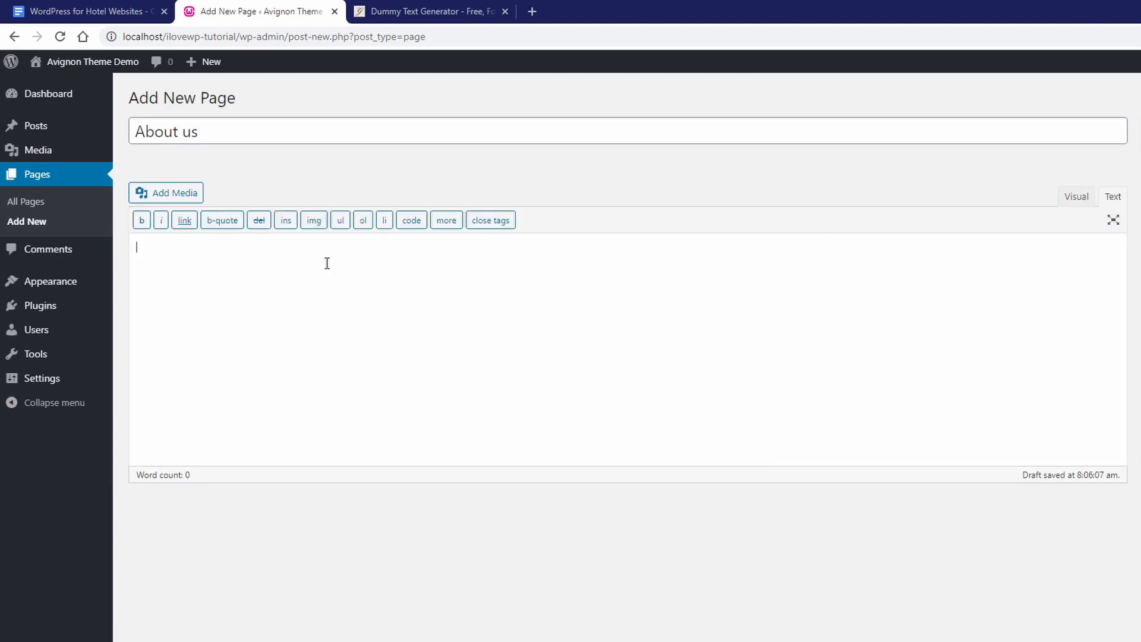
key(ctrl+v)
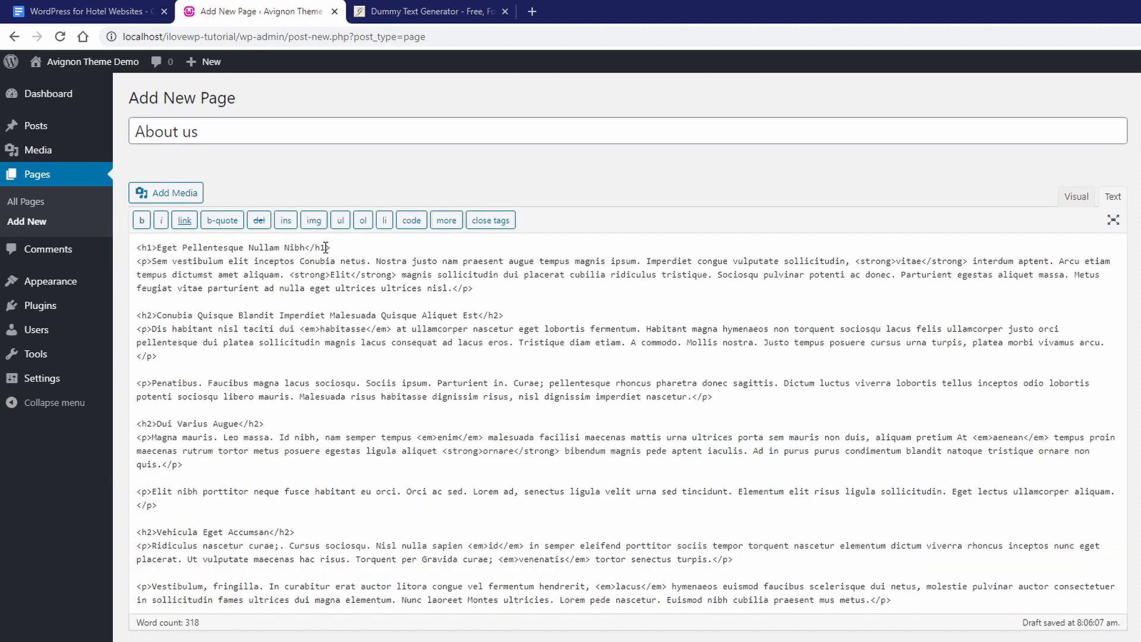
Step: Delete the h1 heading line from the start of the pasted text and publish the About us page
triple_click(326, 247)
key(Delete)
key(Delete)
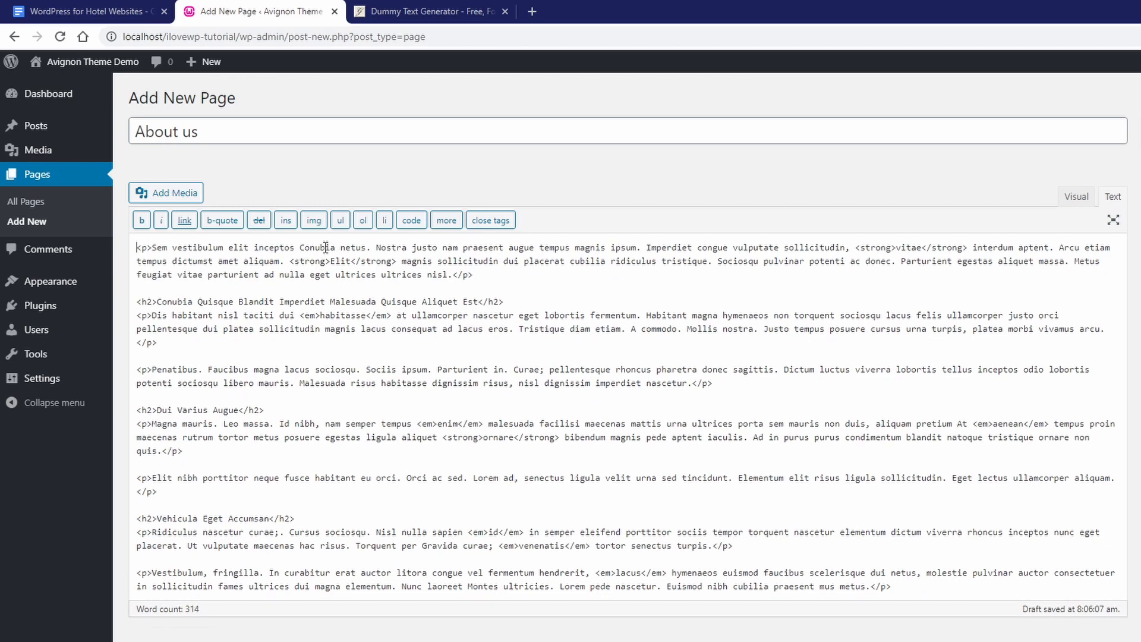
scroll(1050, 524, down, 6)
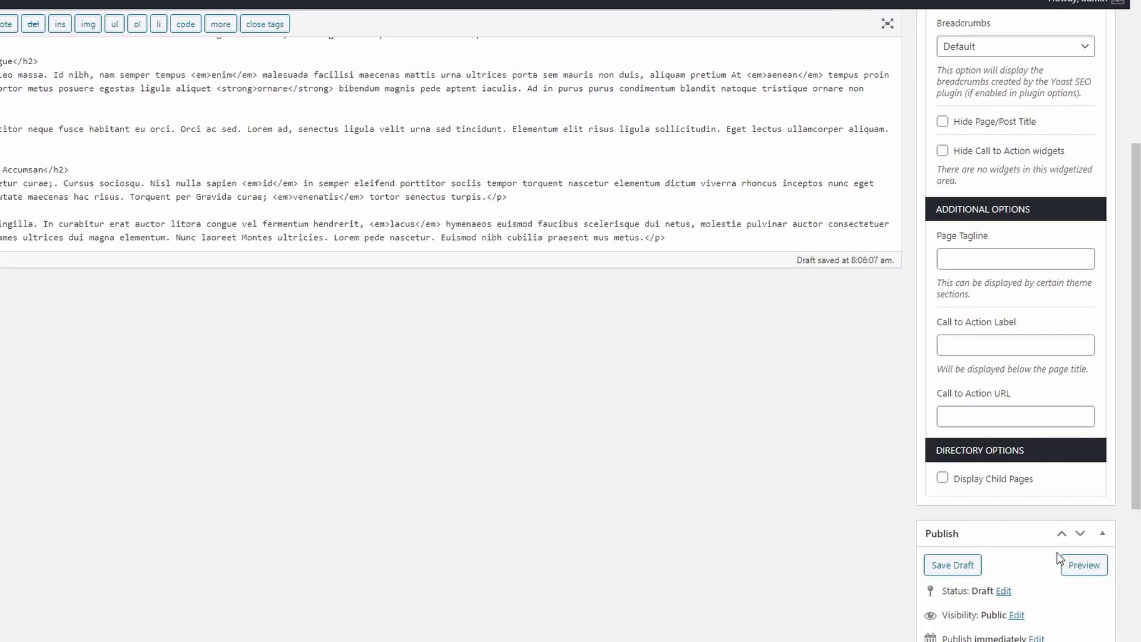
click(1078, 530)
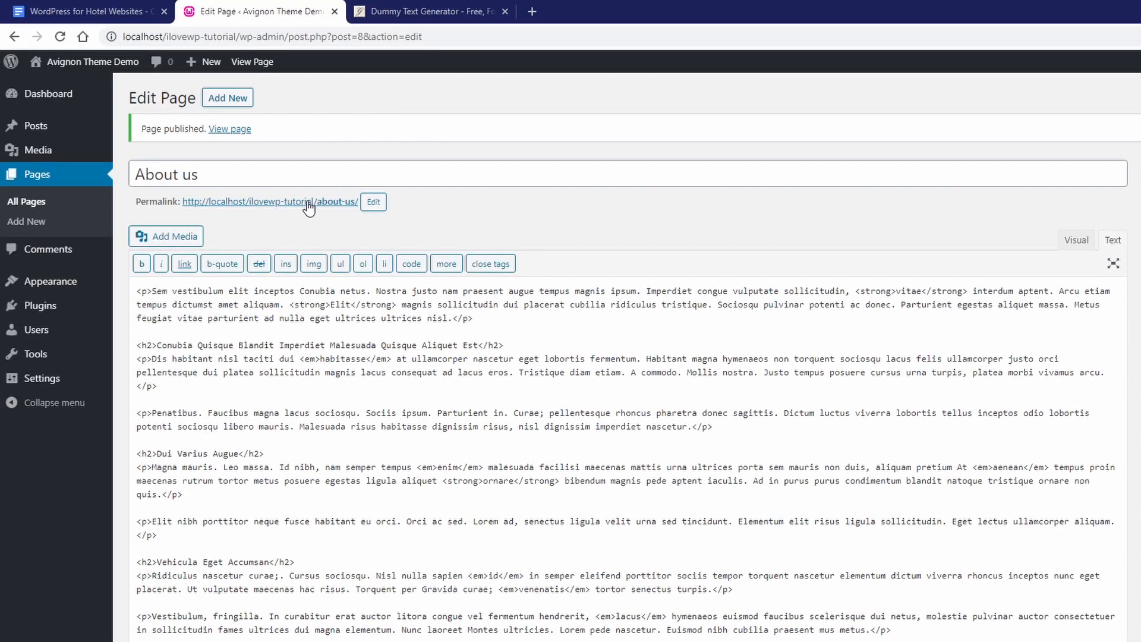
Step: Open the published About us page on the front end and look over its content
click(308, 202)
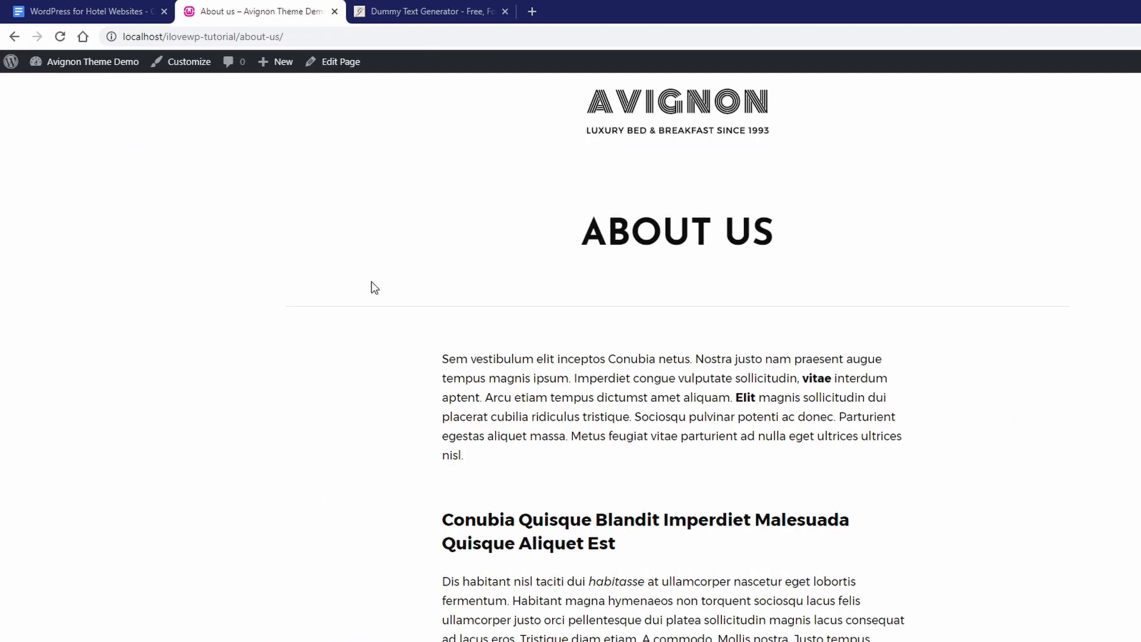
scroll(414, 326, down, 10)
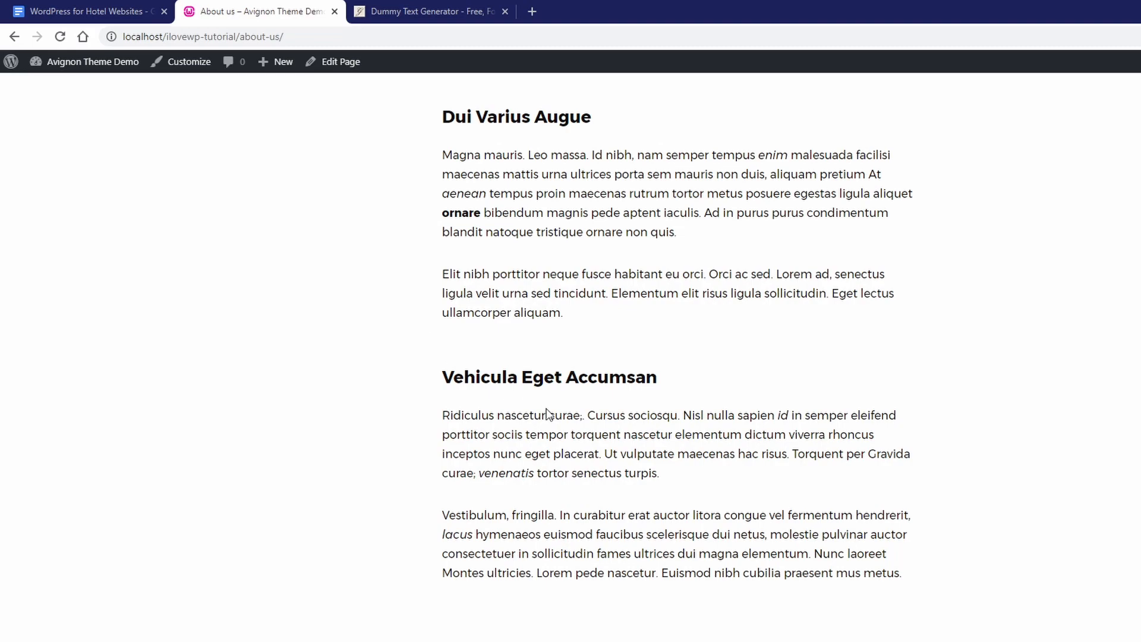
scroll(545, 408, up, 10)
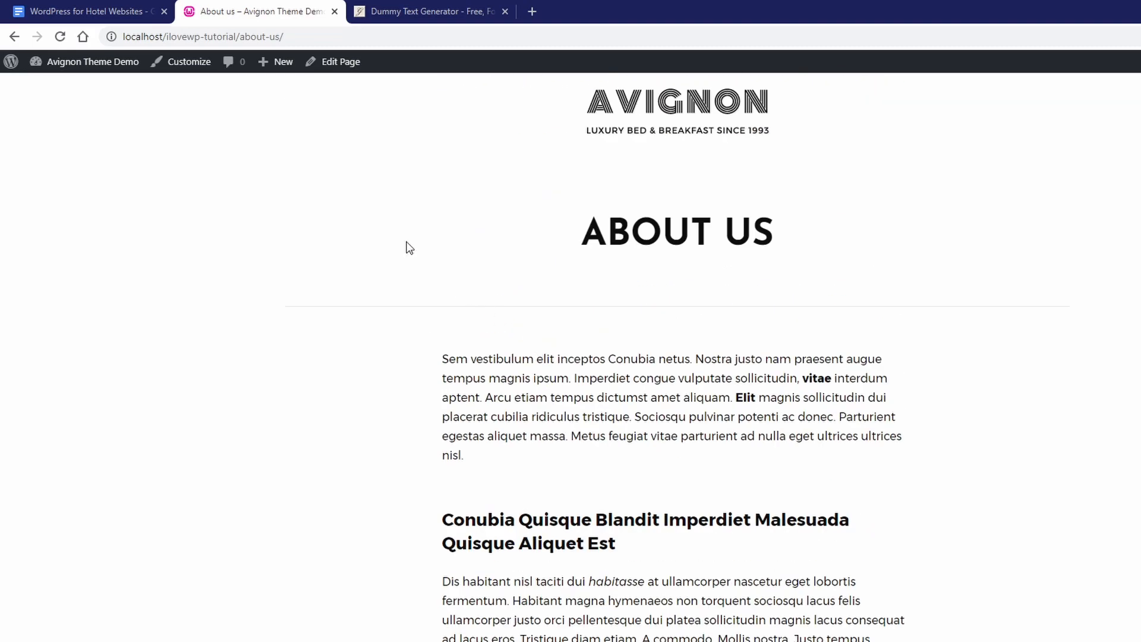
Step: Return to the dashboard and start a new page titled "Restaurant"
mouse_move(93, 62)
click(76, 89)
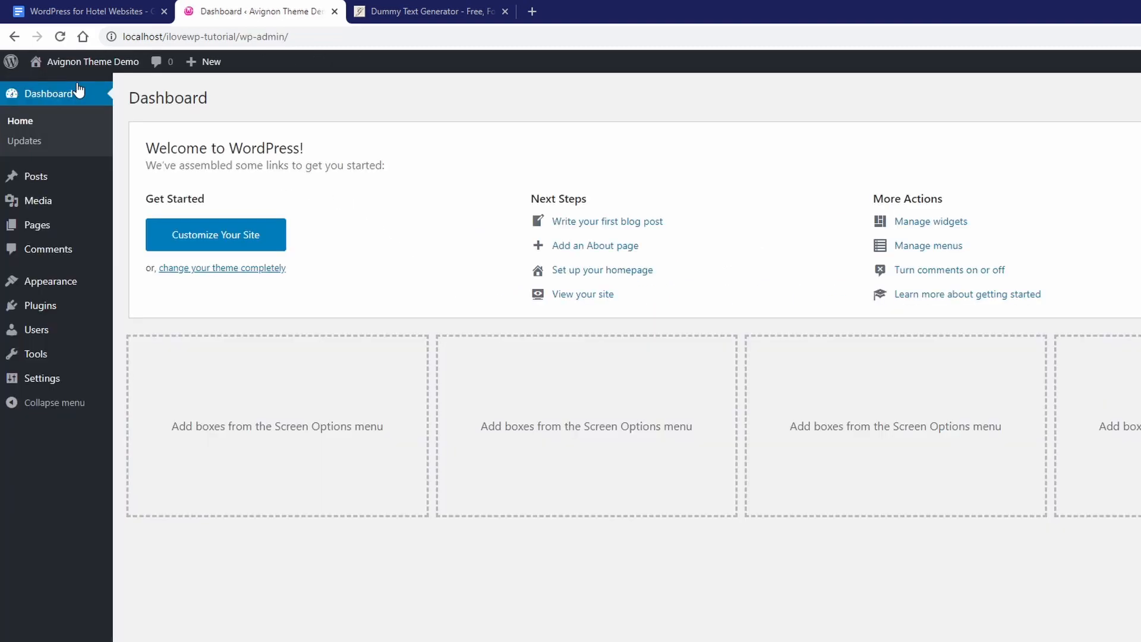
mouse_move(59, 233)
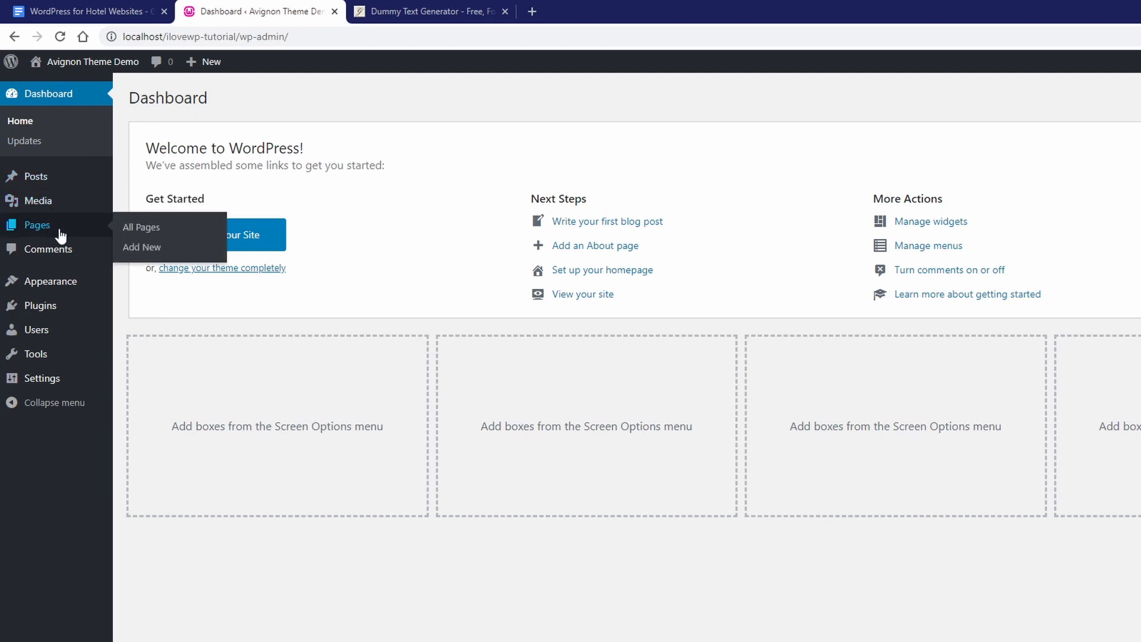
click(147, 249)
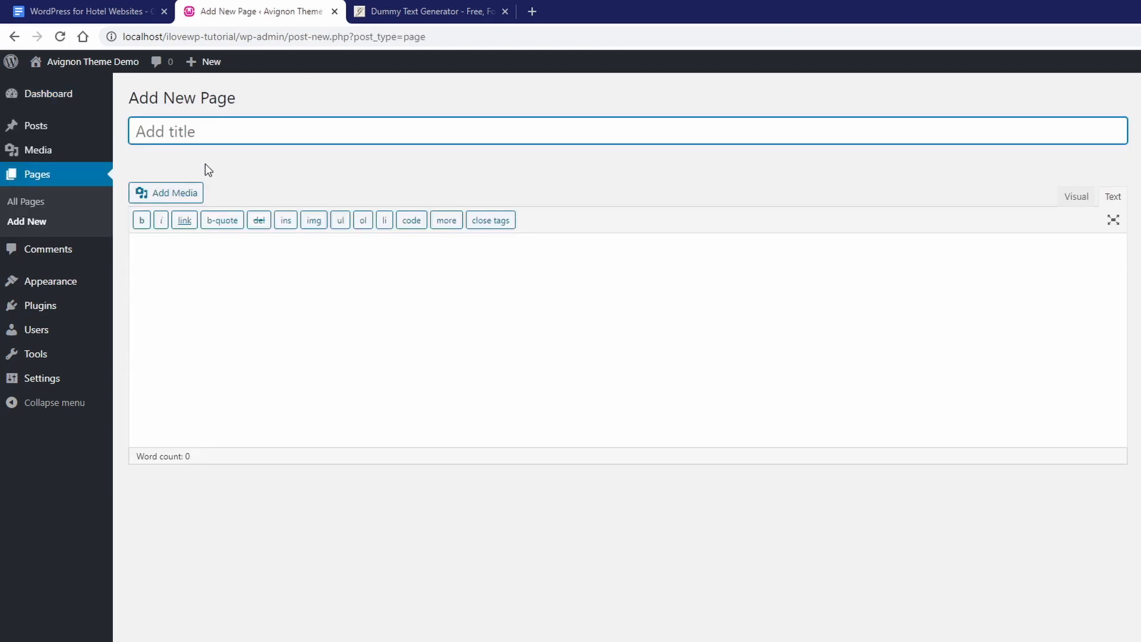
text(Restaurant)
Step: Switch to the Dummy Text Generator site, generate a new text of 300 words in 7 paragraphs and copy the result
click(411, 15)
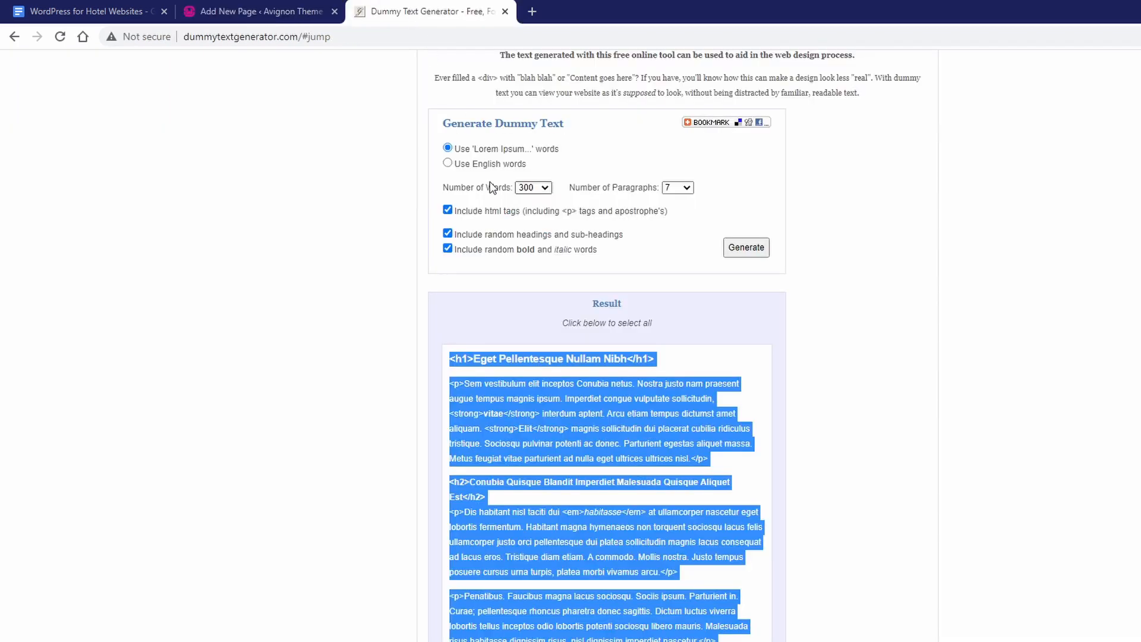
click(735, 249)
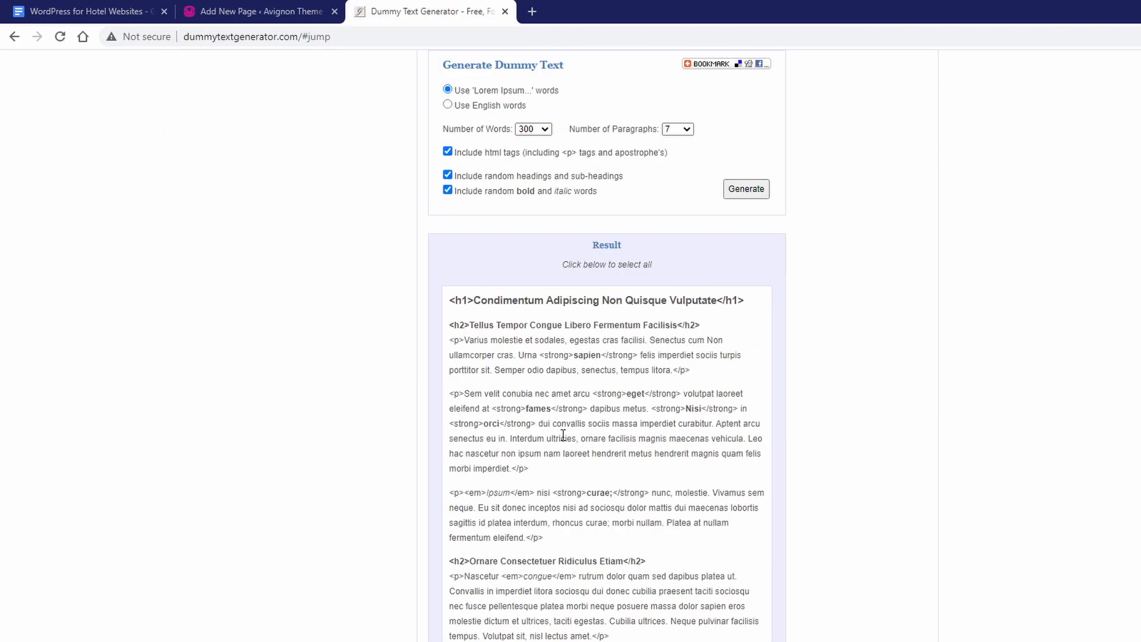
click(562, 434)
right_click(561, 435)
click(579, 449)
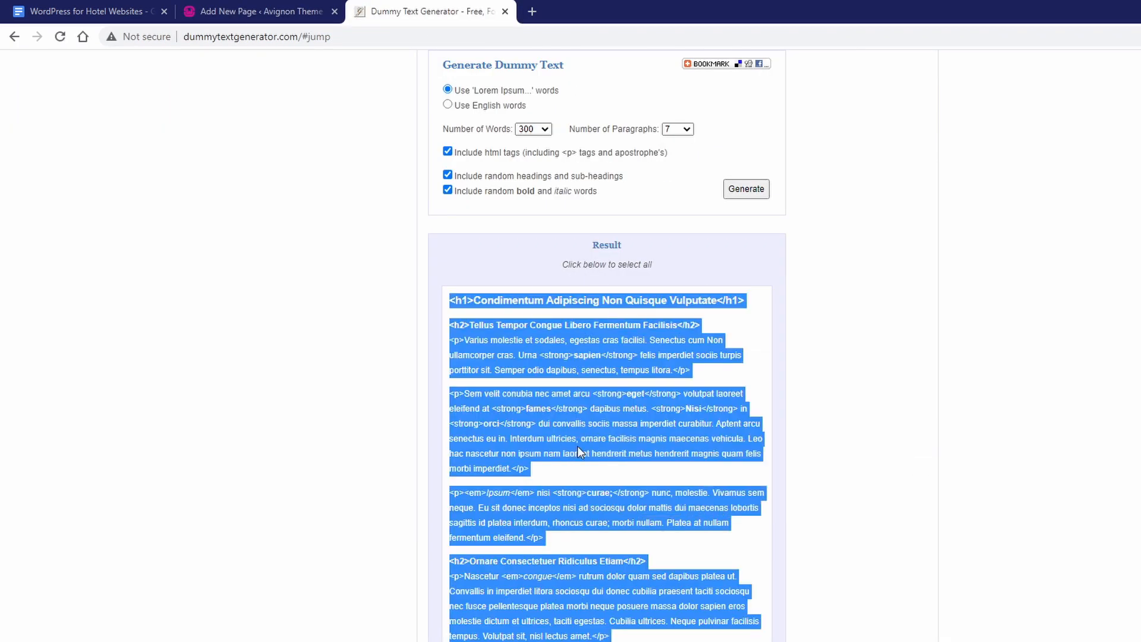
Step: Switch back to WordPress and paste the copied dummy text as HTML into the Restaurant page's body
click(281, 13)
click(280, 270)
right_click(279, 270)
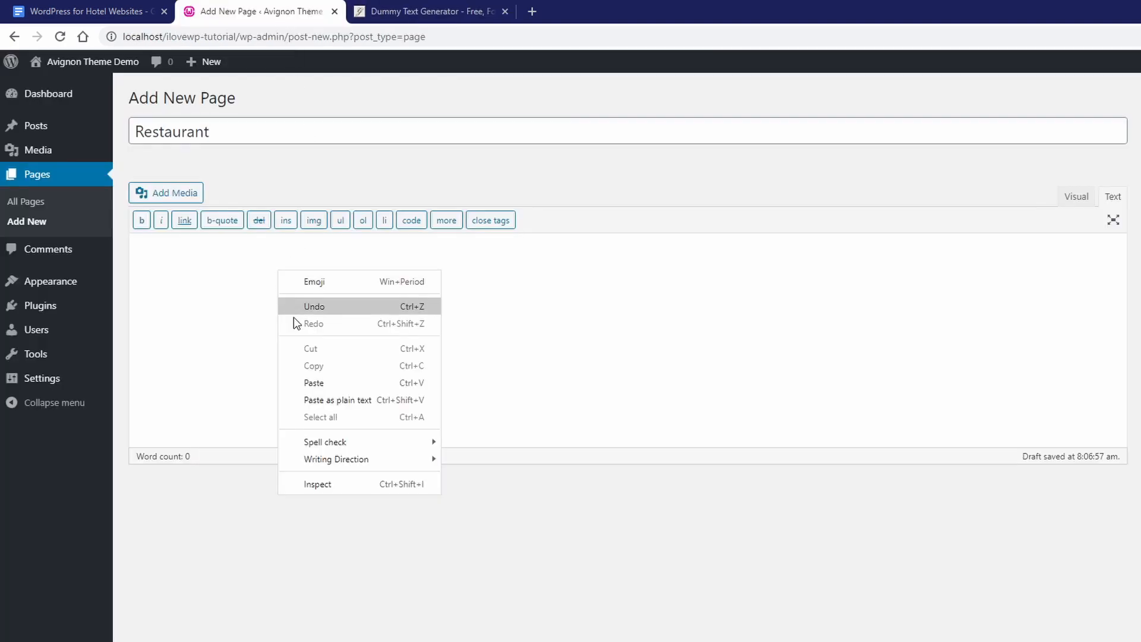
click(313, 383)
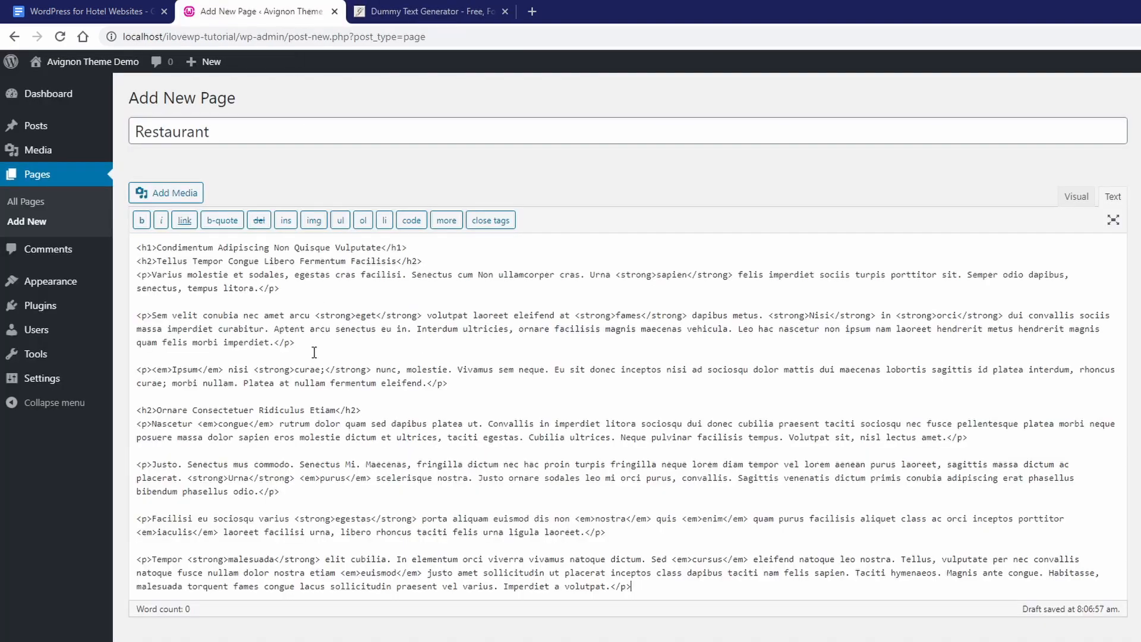
Step: Delete the h1 heading from the Restaurant page's body and set the uploaded buffet photo ending in 2814828.jpg from the MISC folder as featured image
triple_click(392, 236)
key(BackSpace)
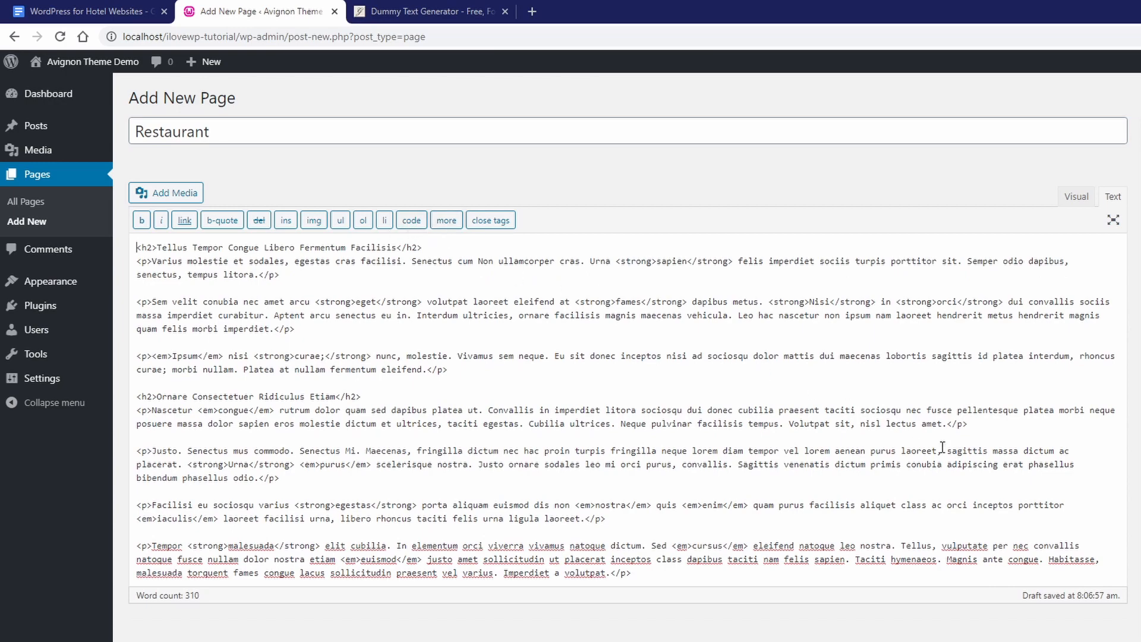
scroll(810, 410, down, 12)
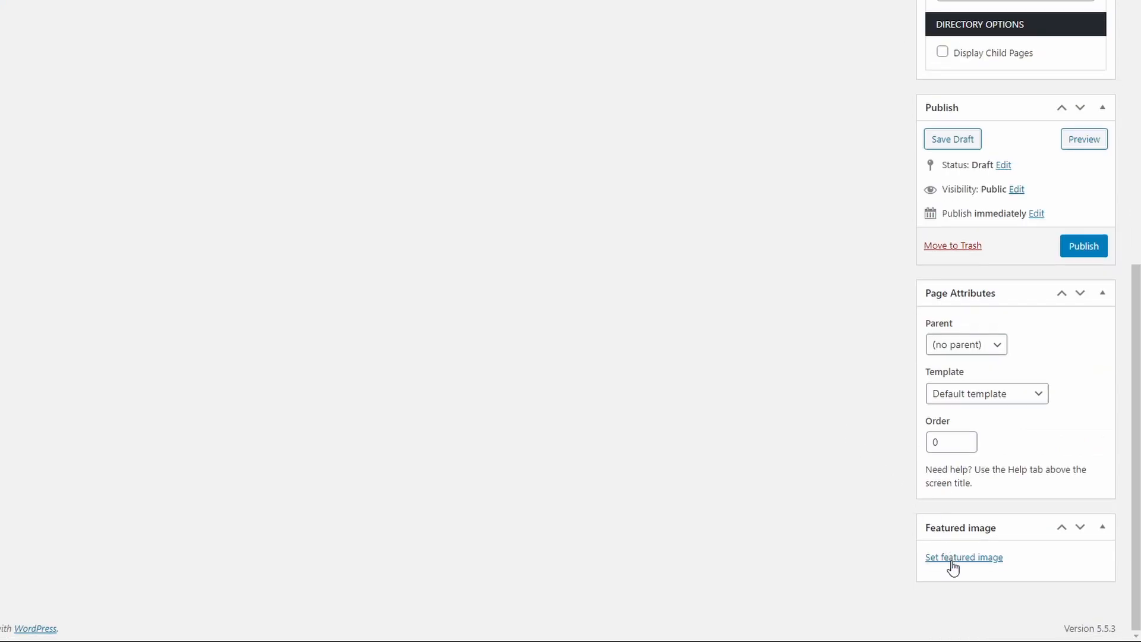
click(955, 565)
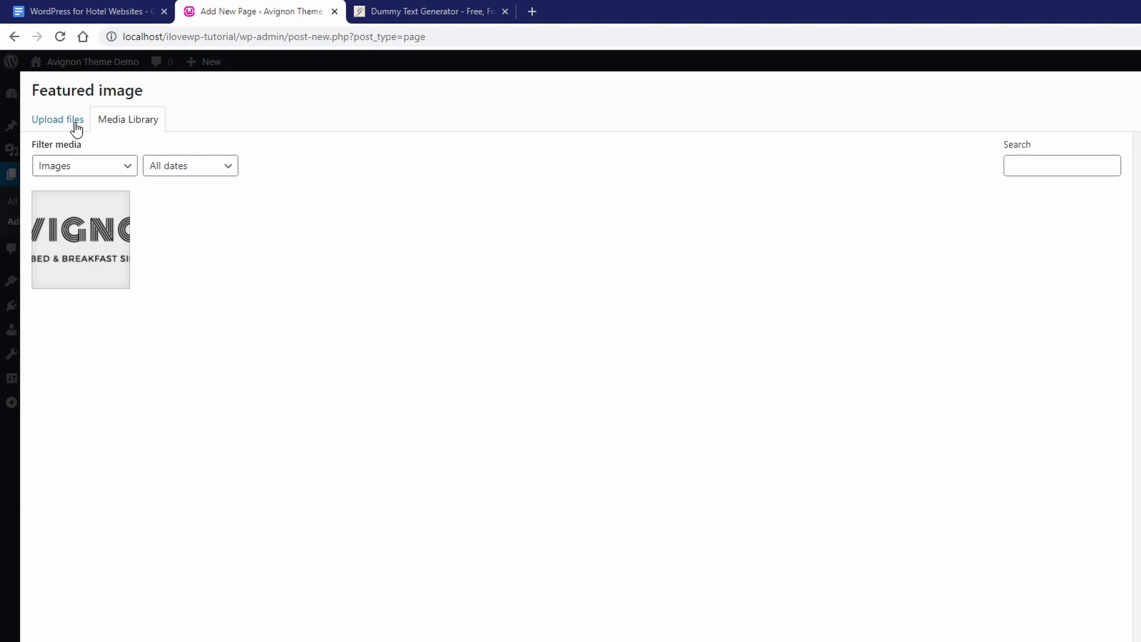
click(77, 127)
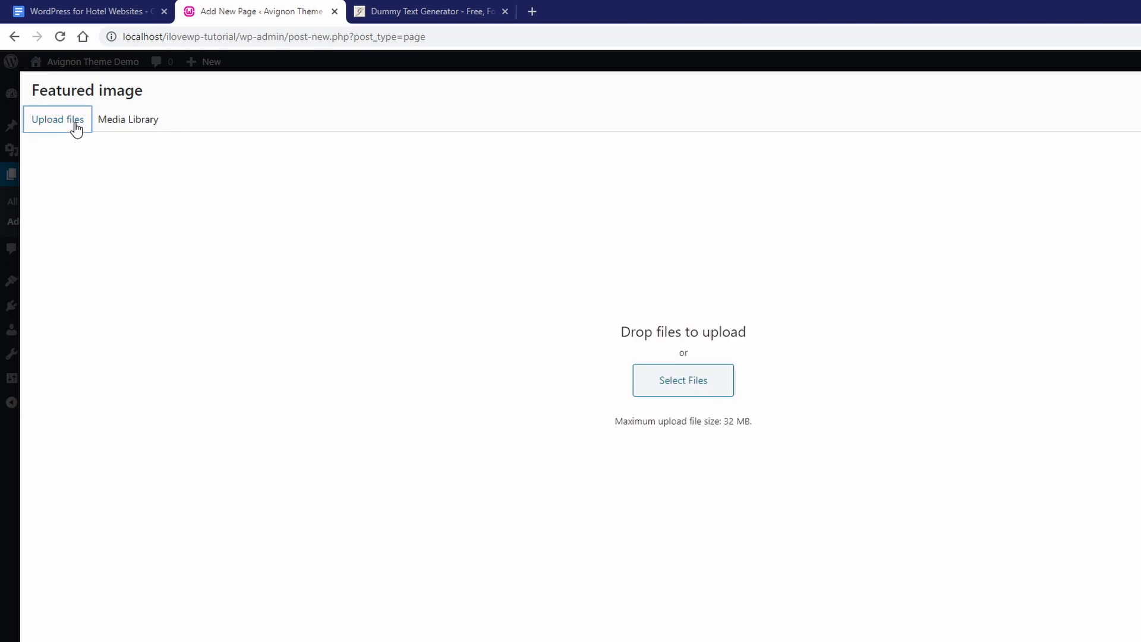
click(665, 384)
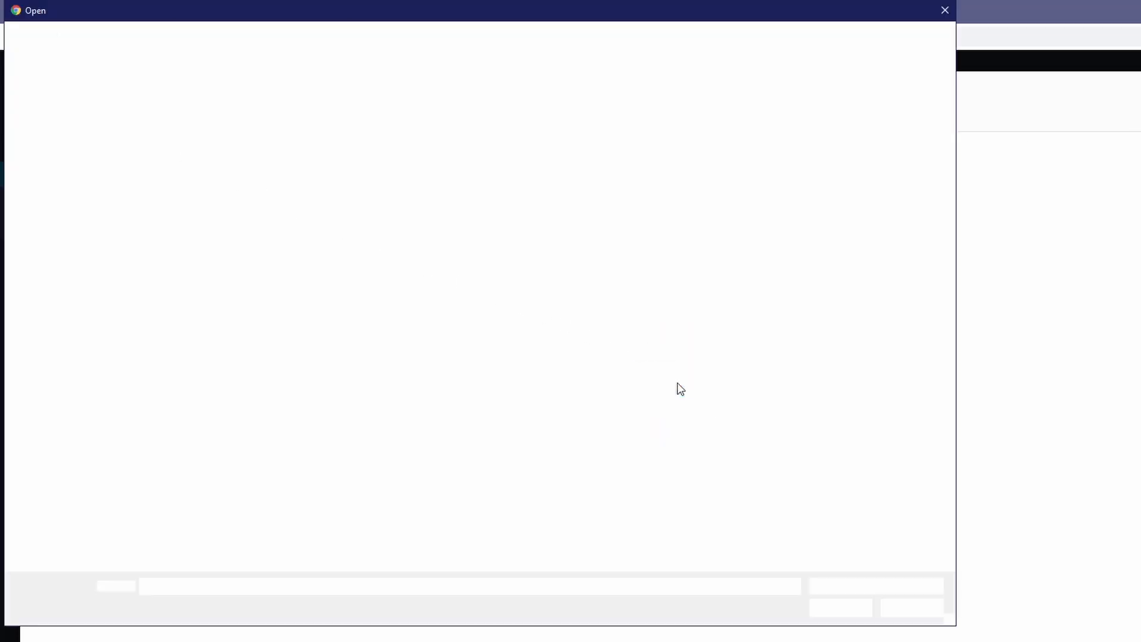
double_click(169, 126)
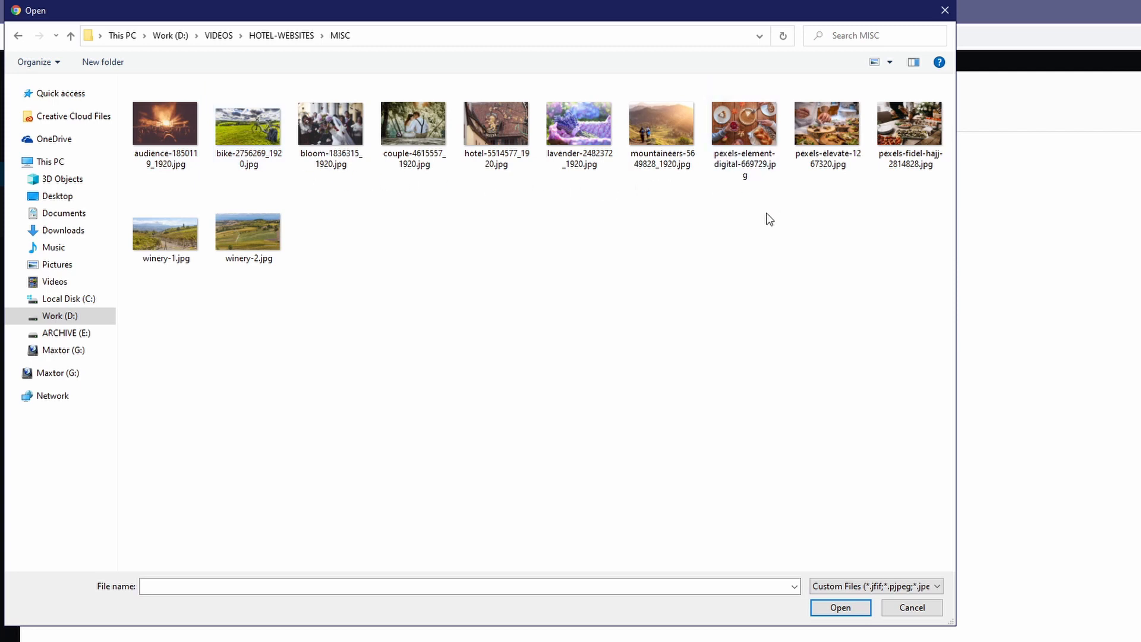
double_click(910, 126)
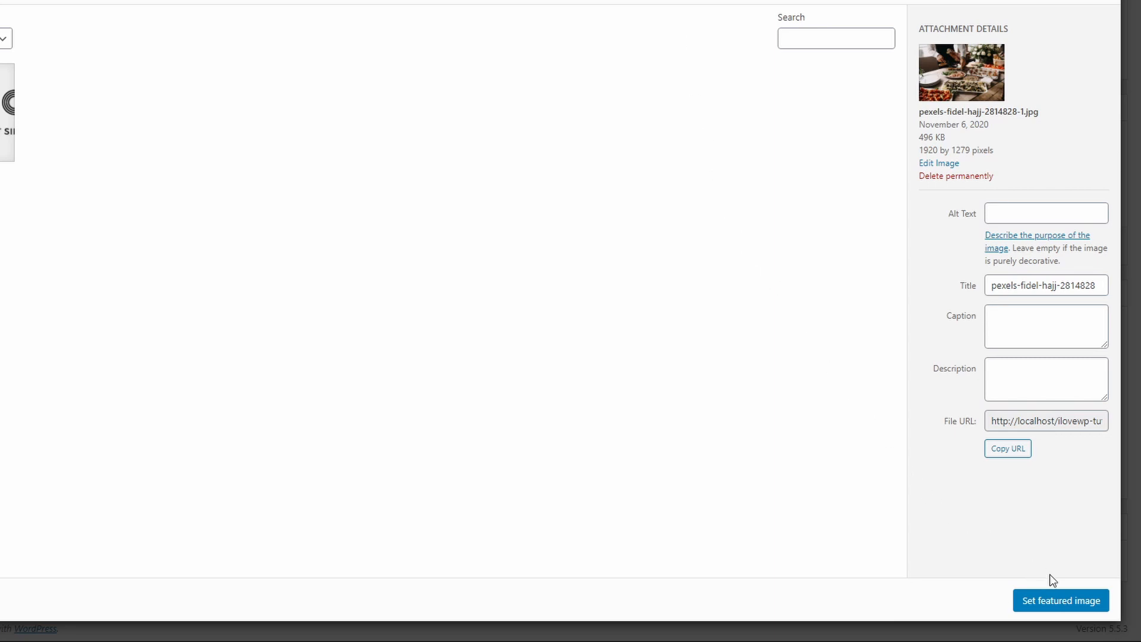
click(1060, 607)
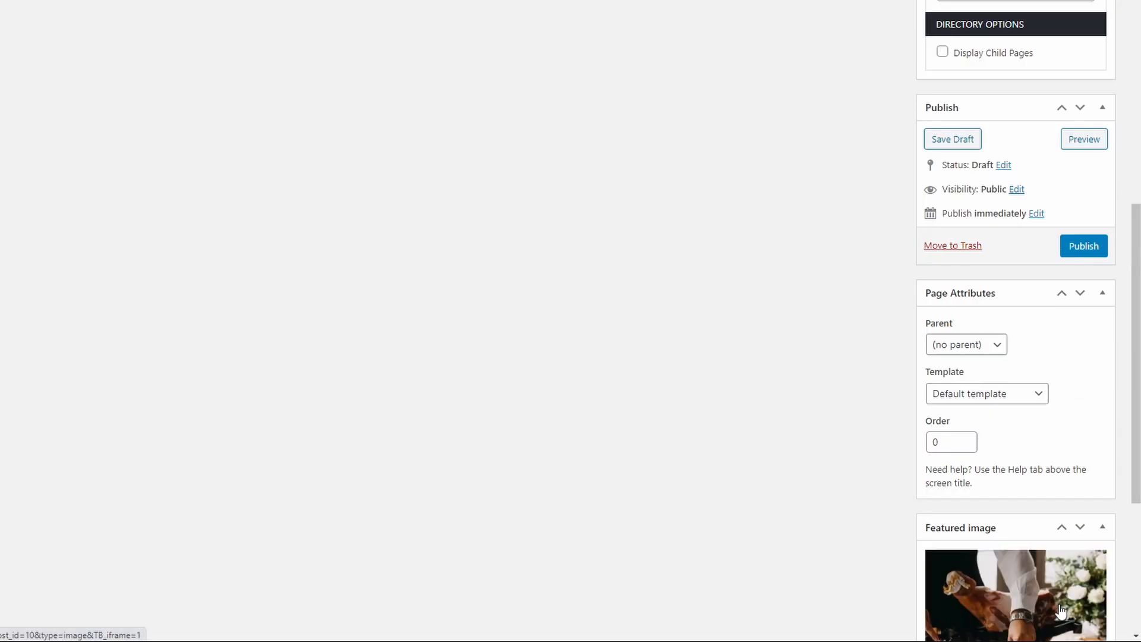
Step: Publish the Restaurant page and look it over on the front end
scroll(1055, 582, down, 2)
scroll(1054, 585, up, 3)
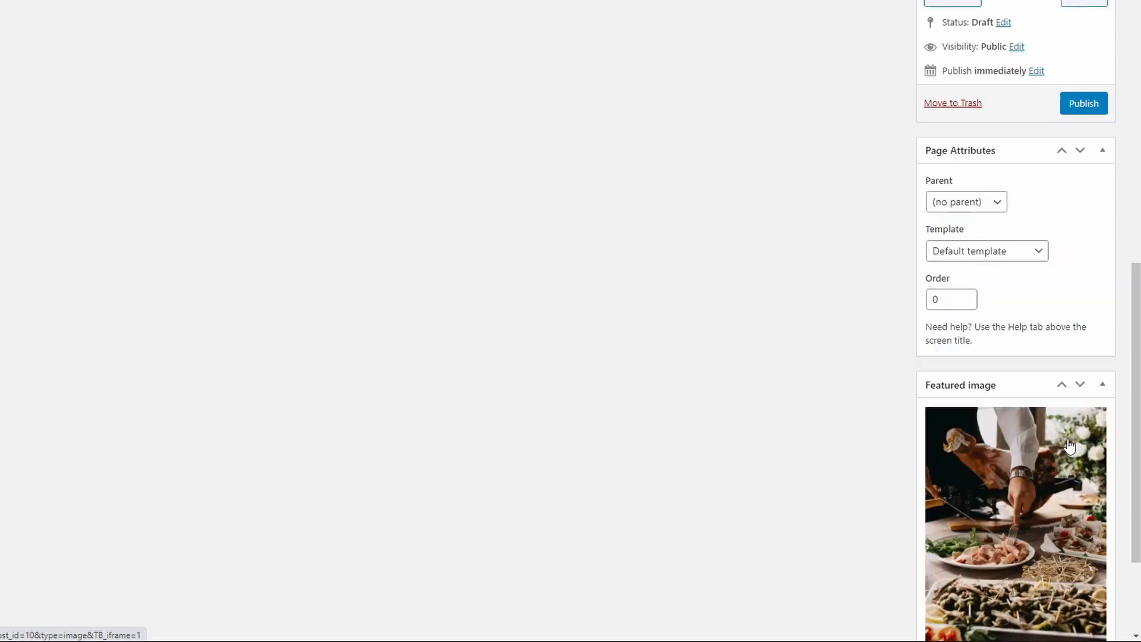
click(1076, 248)
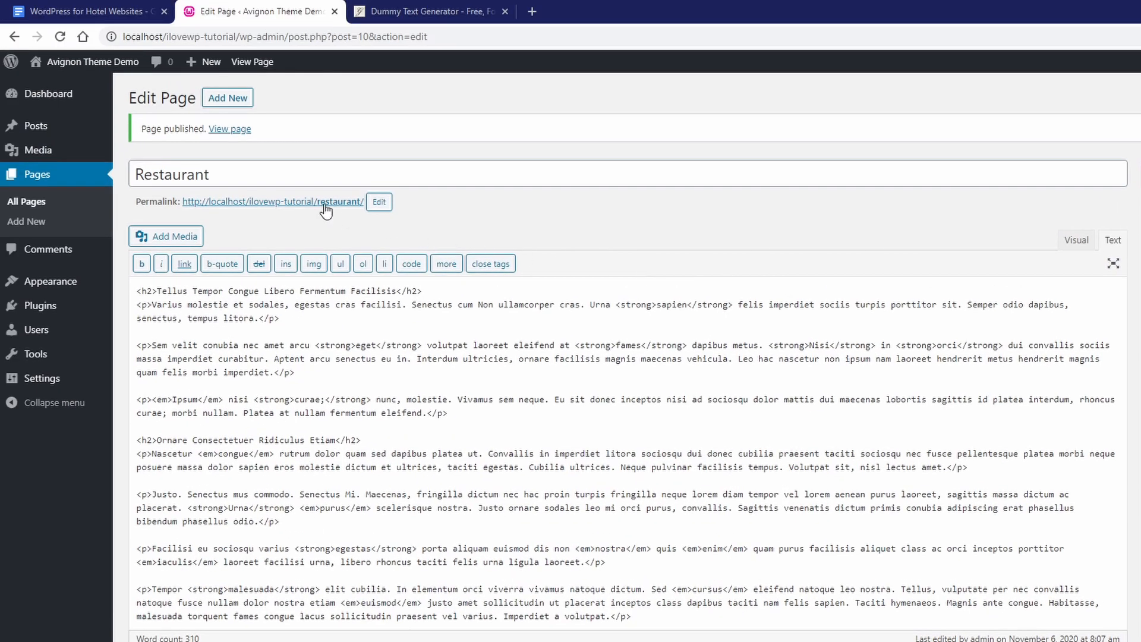
click(324, 203)
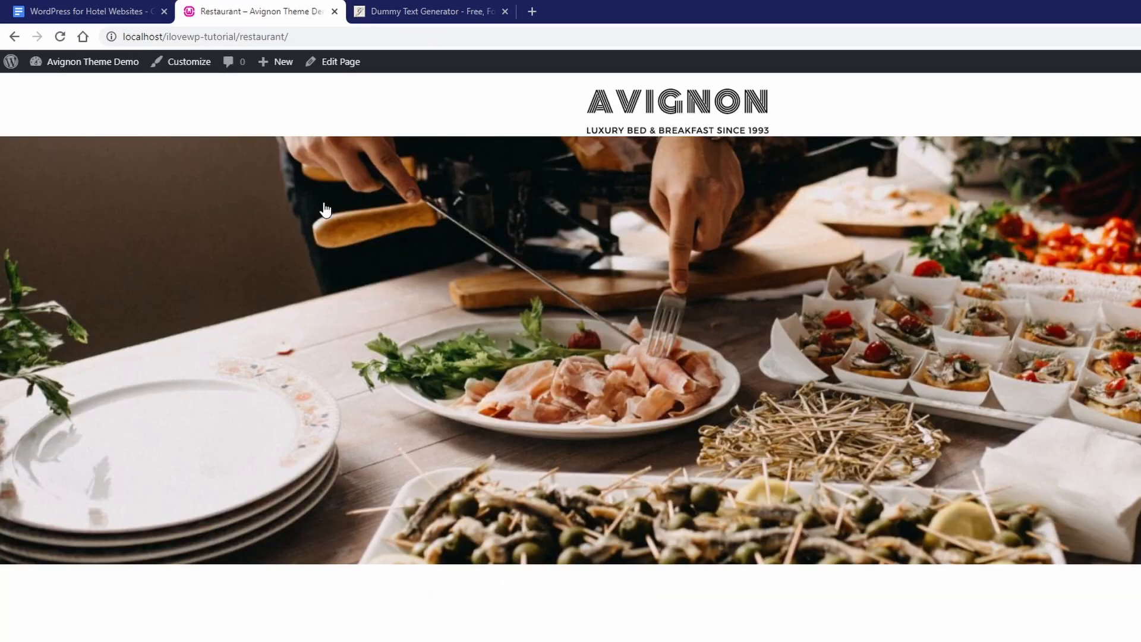
scroll(576, 291, down, 3)
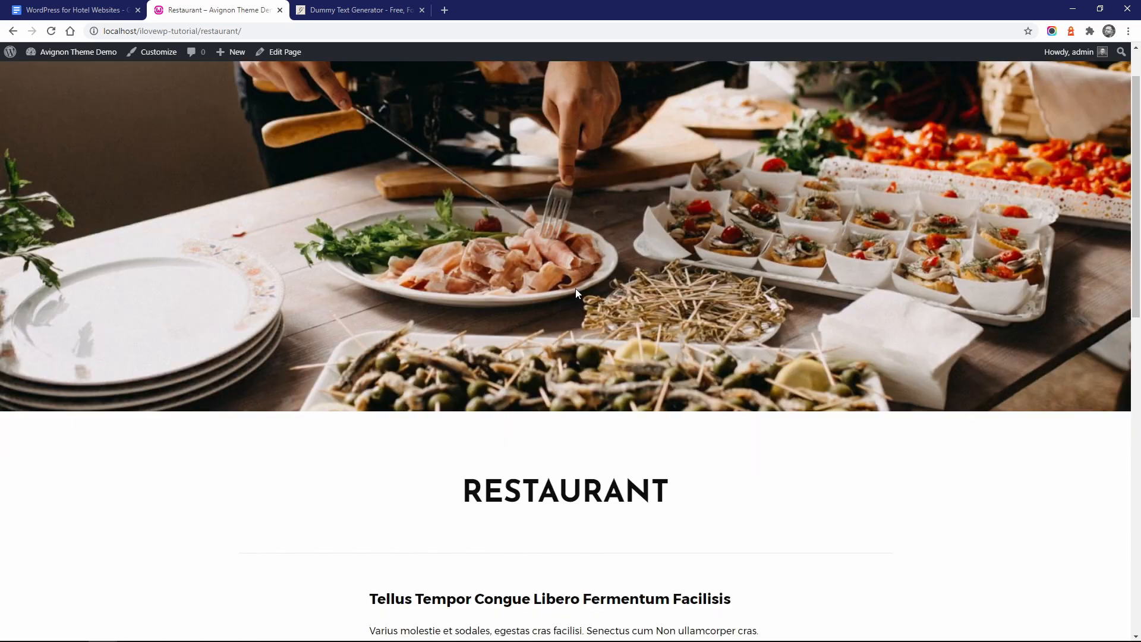
scroll(575, 292, up, 3)
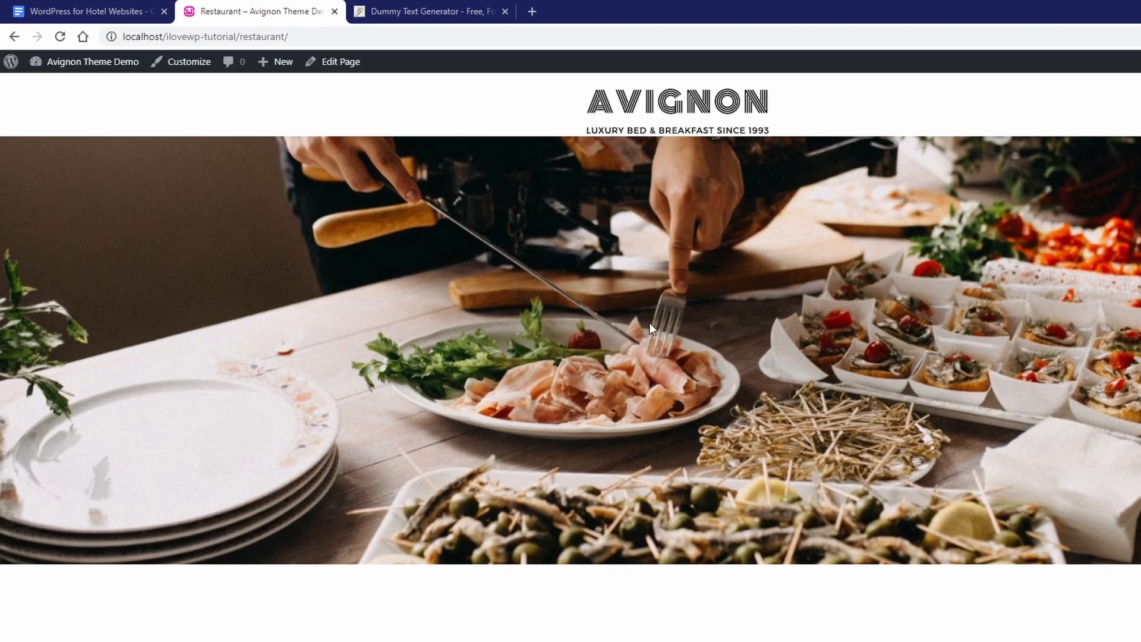
Step: Return to the dashboard and create a navigation menu named "Primary Menu"
mouse_move(104, 70)
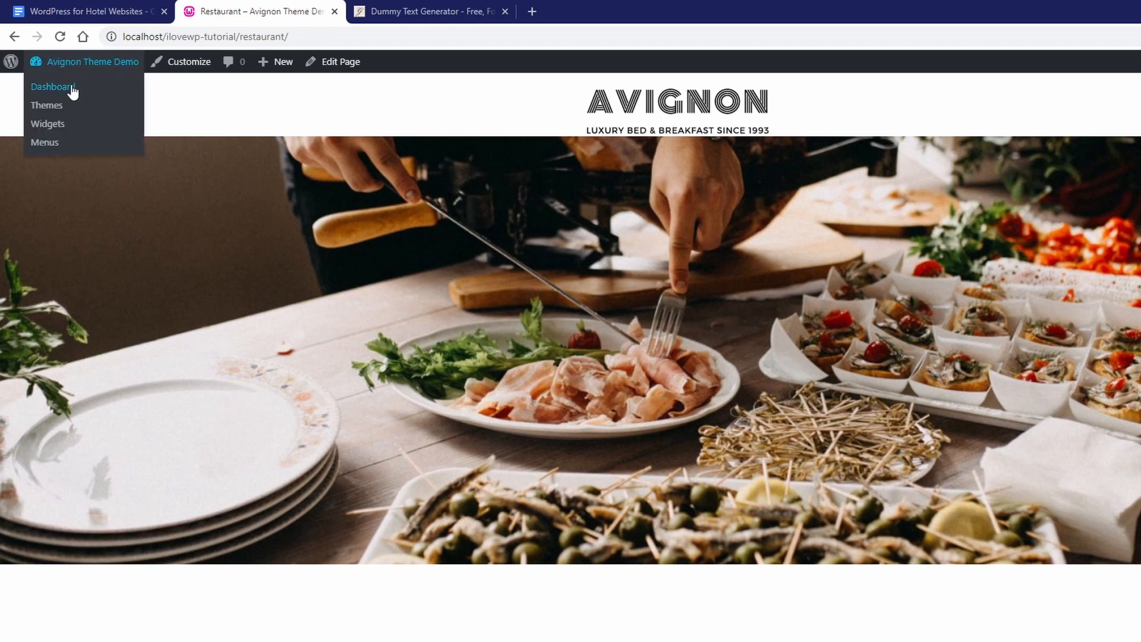
click(52, 87)
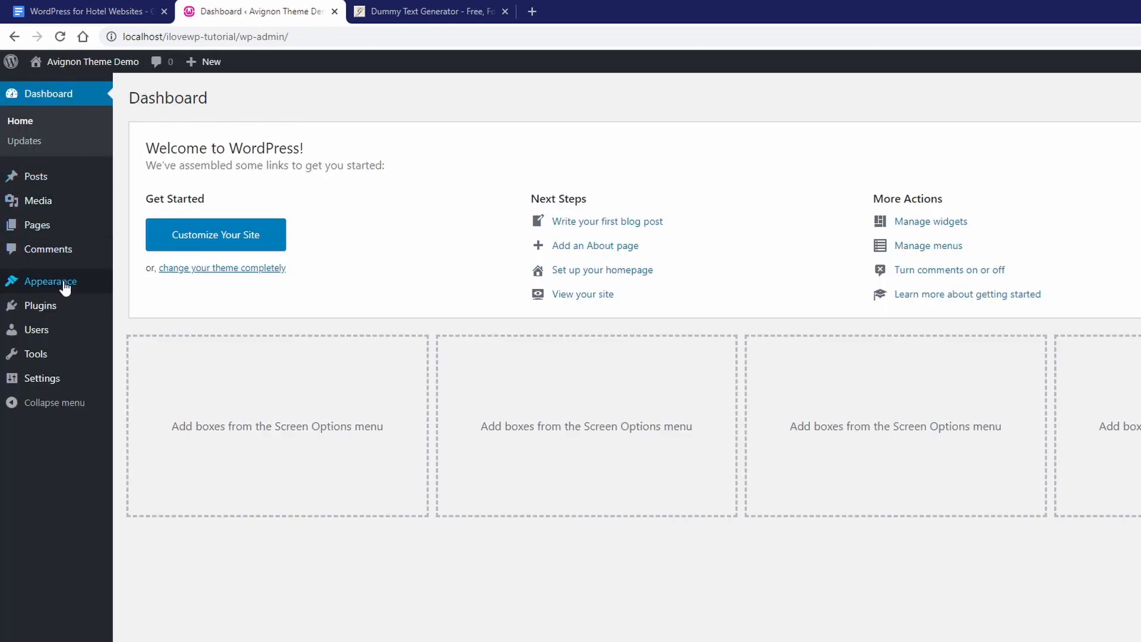
mouse_move(74, 287)
click(144, 342)
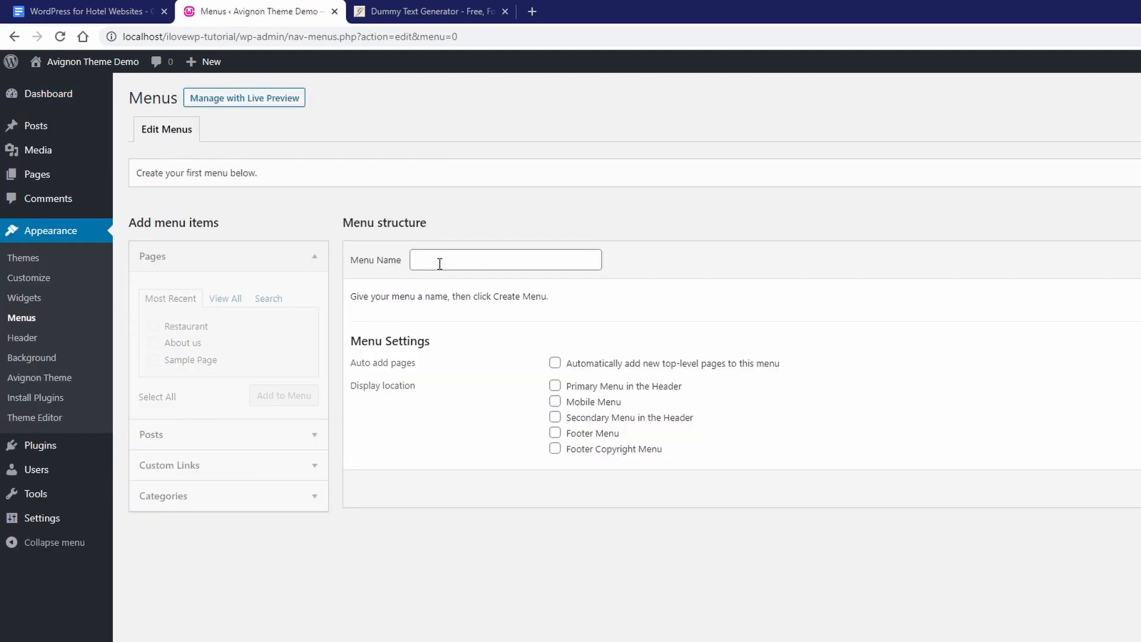
click(440, 264)
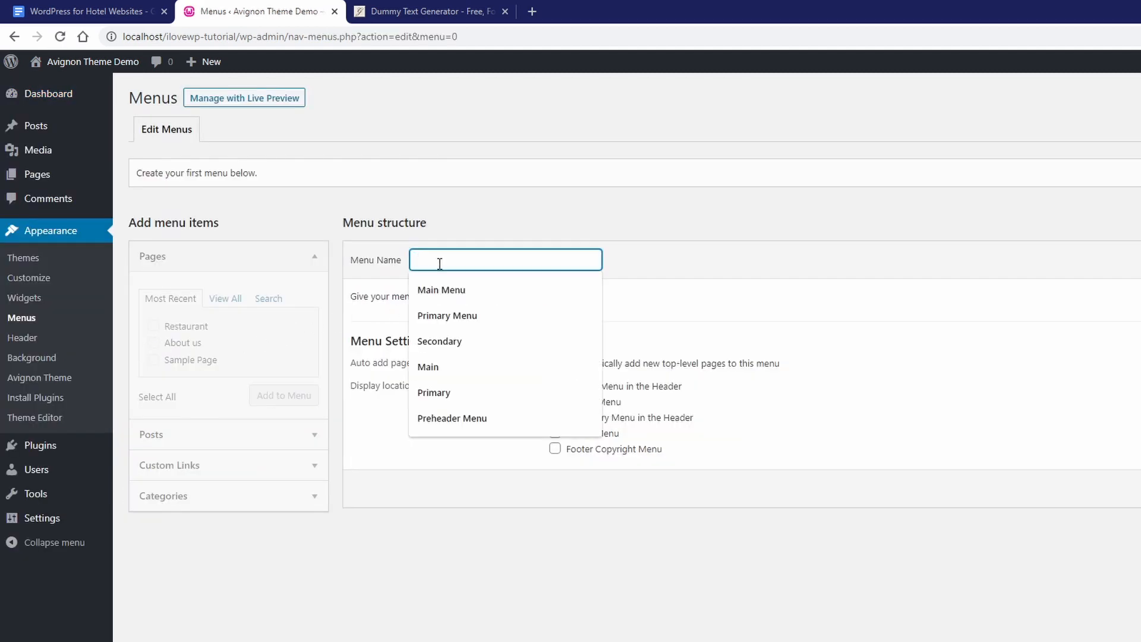
text(Primary Menu)
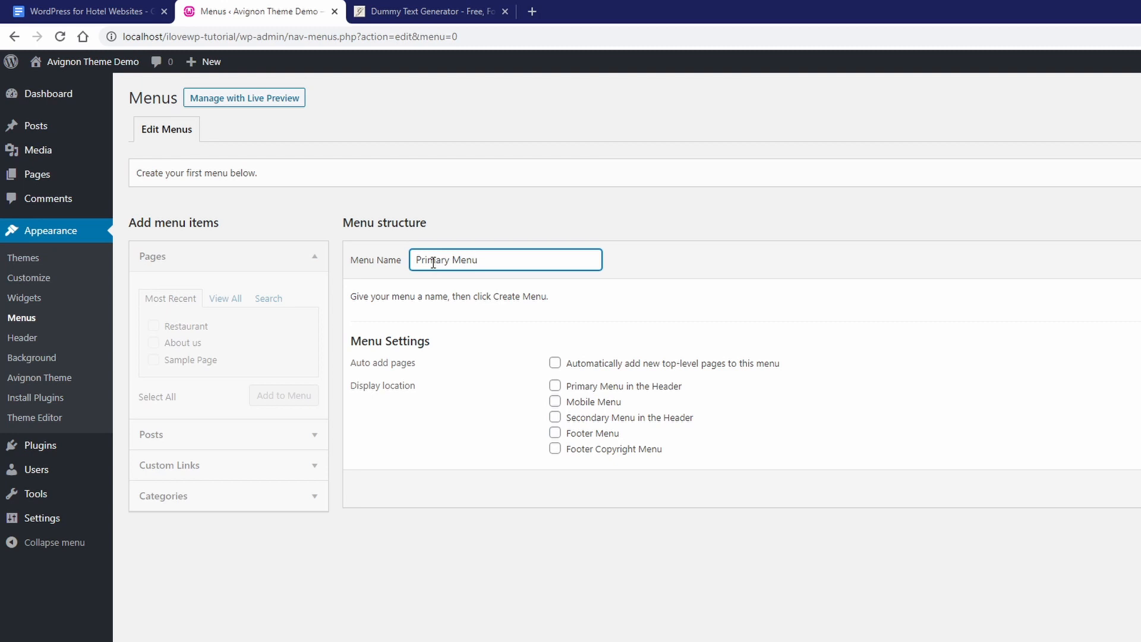
click(1060, 261)
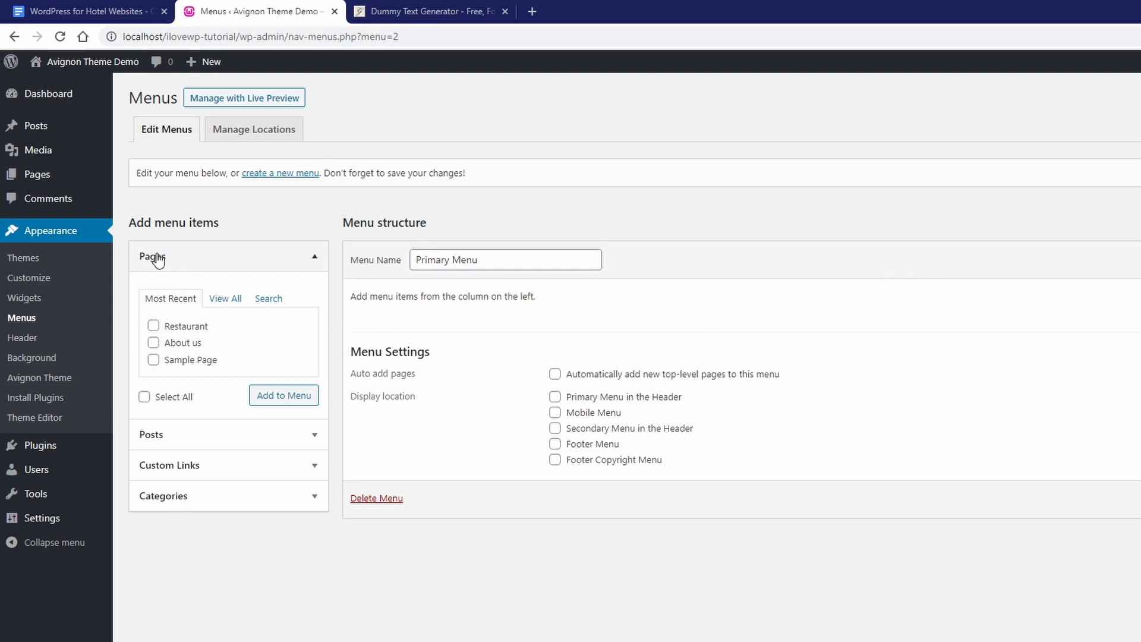
Step: Add the About us and Restaurant pages to the Primary Menu
click(225, 301)
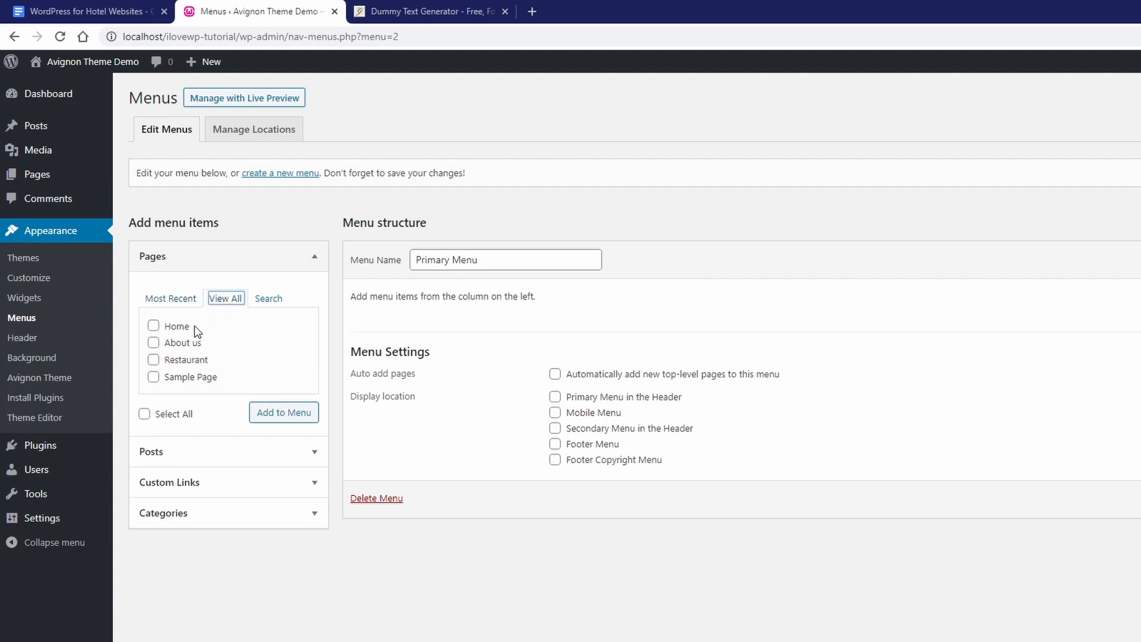
click(178, 343)
click(180, 360)
click(286, 414)
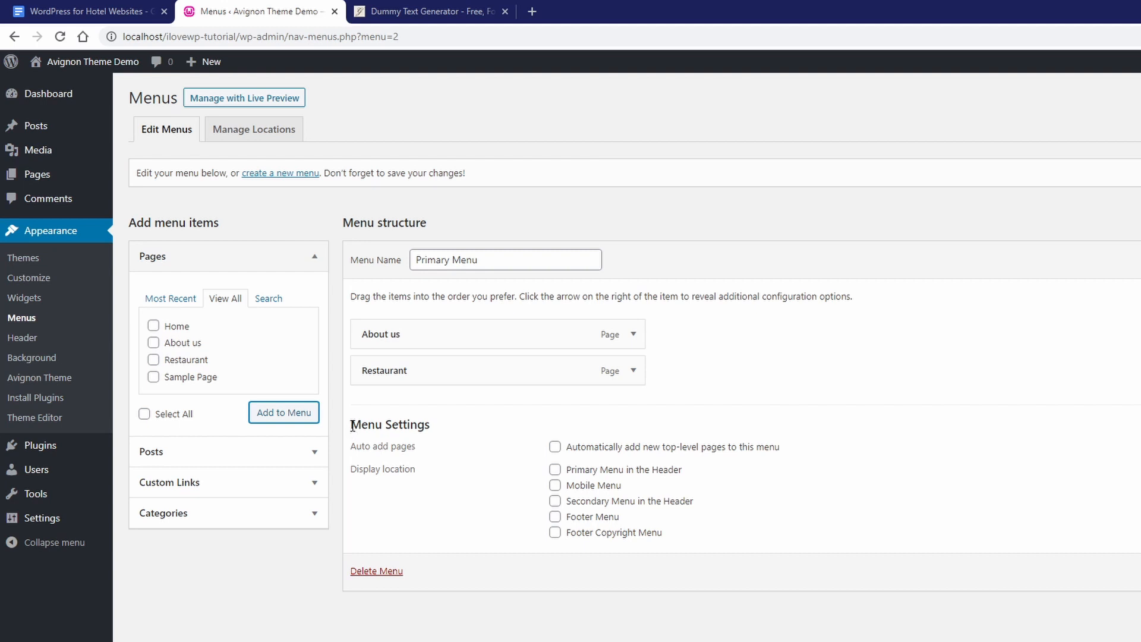
Step: Assign the menu to the Primary Menu in the Header and Footer Menu display locations and save it
drag(353, 426, 426, 425)
click(433, 427)
drag(353, 469, 416, 467)
click(419, 467)
click(554, 470)
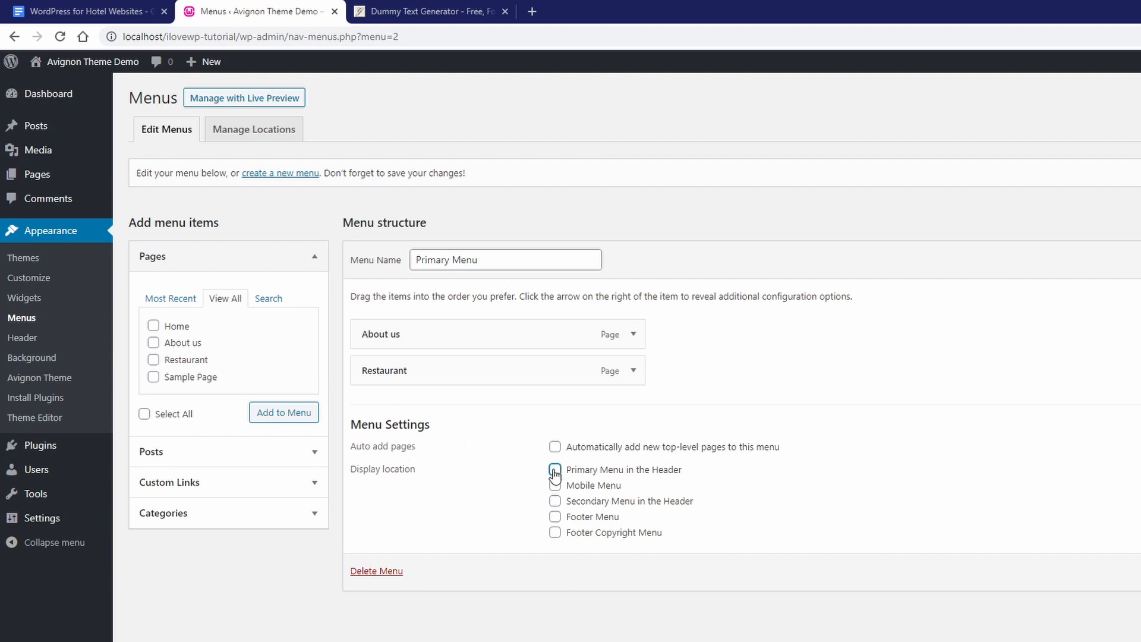
click(555, 516)
click(1080, 581)
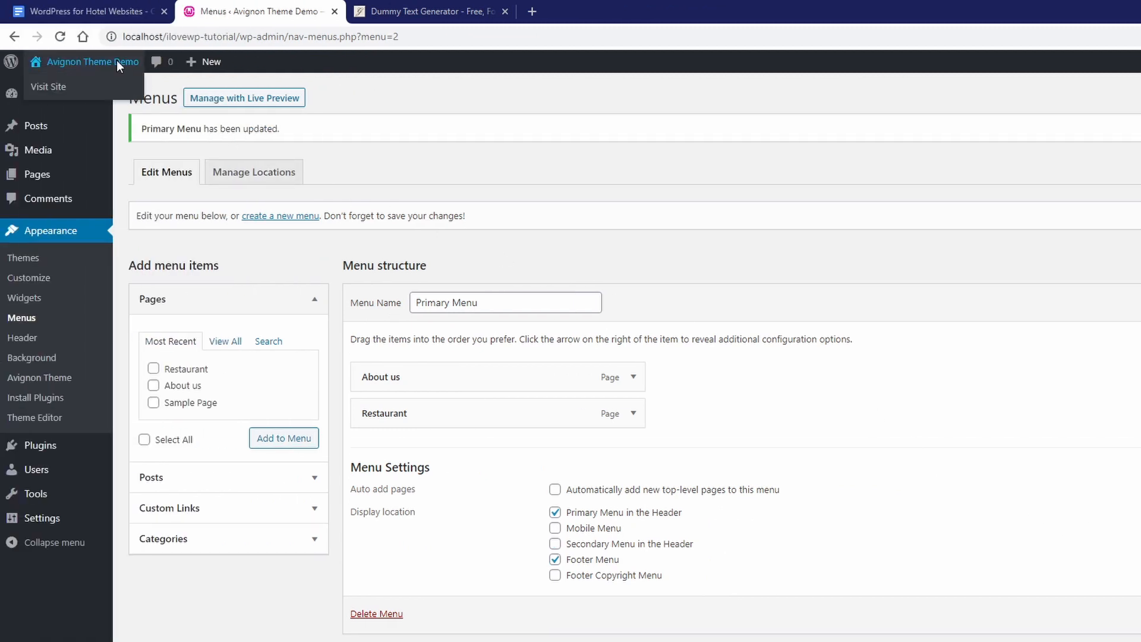
Step: Check the menus on the site's front end, and return to the dashboard to start a new page
click(117, 60)
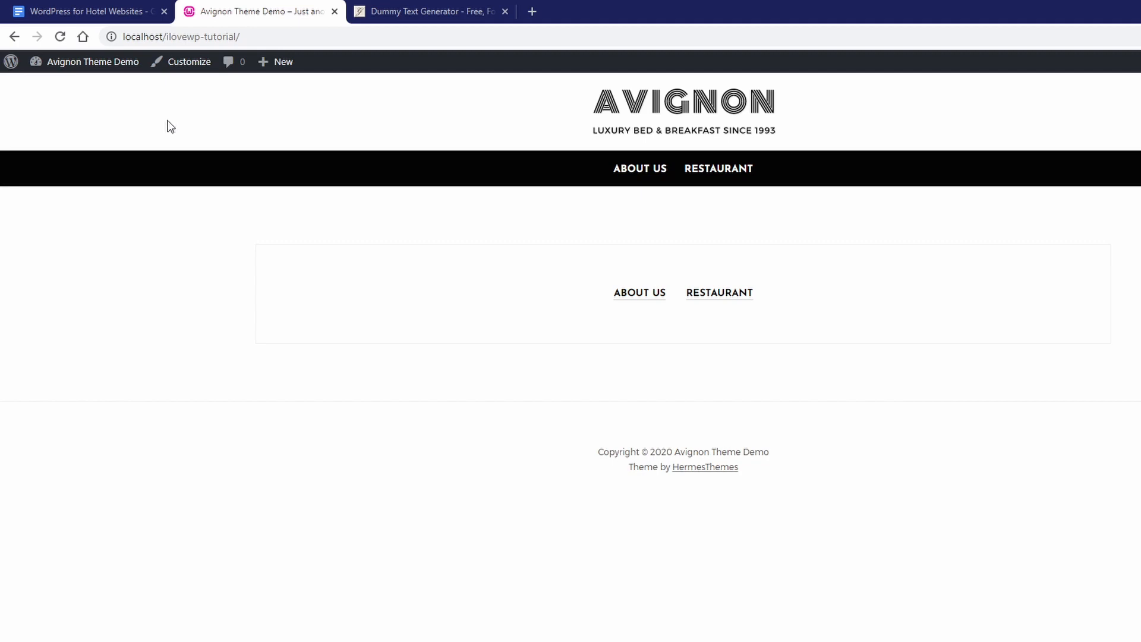
mouse_move(92, 62)
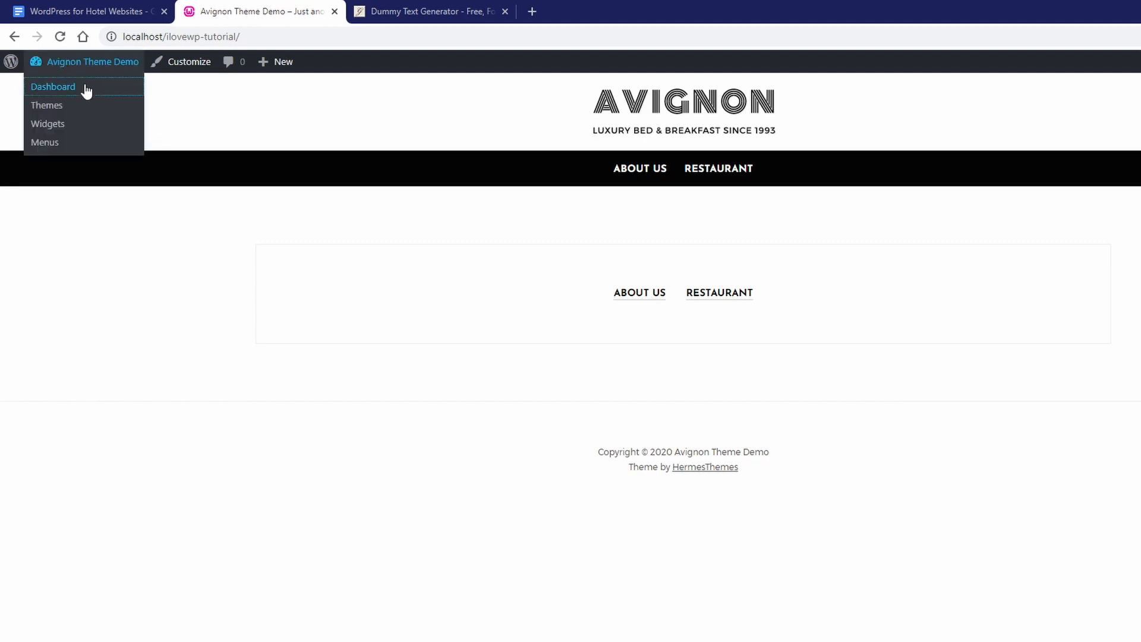
click(83, 90)
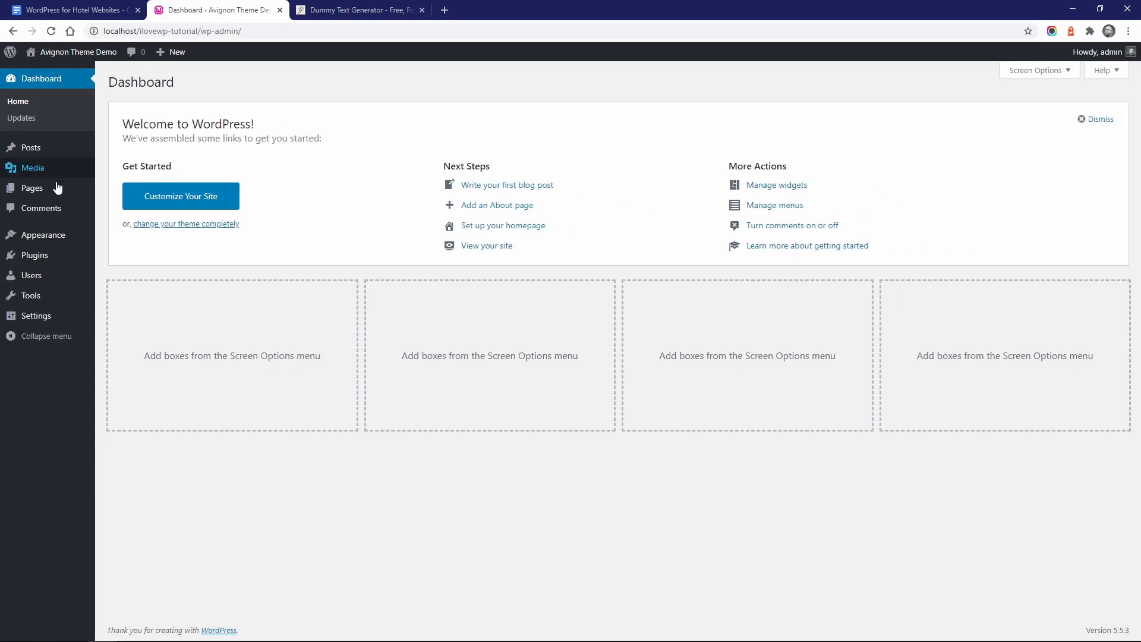
mouse_move(60, 225)
click(115, 211)
Step: Look up the "Privacy Policy" title in the Google Docs page list and enter it as the new WordPress page's title
click(80, 8)
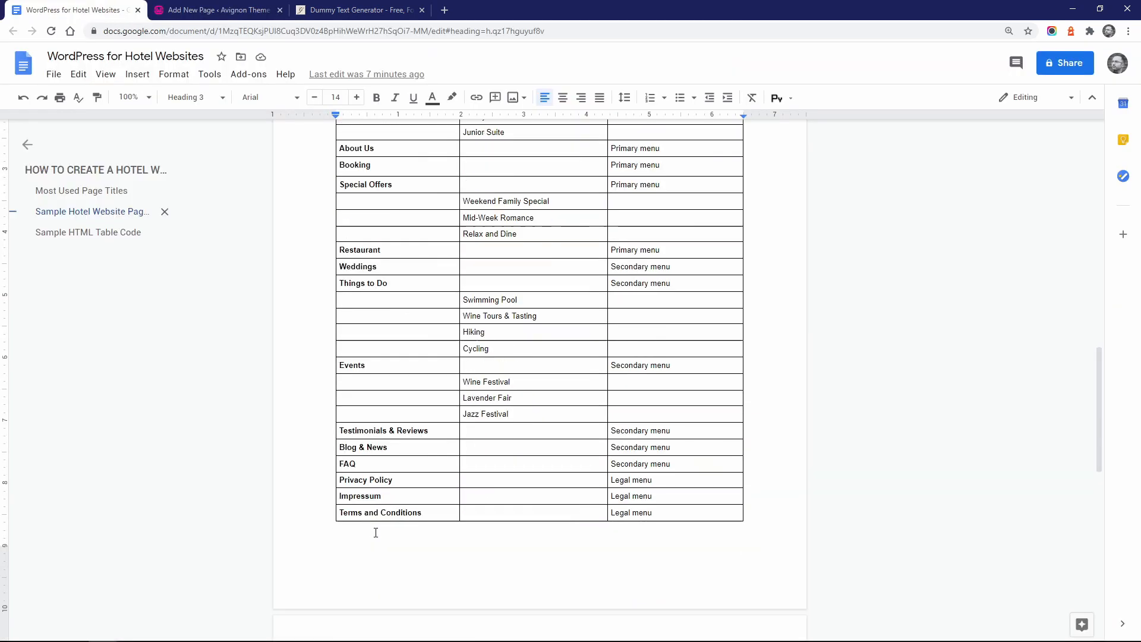
click(398, 479)
key(shift+Home)
click(219, 10)
click(198, 112)
text(Privacy Policy)
Step: Copy the existing text from the Dummy Text Generator site, paste it into the Privacy Policy page's body in WordPress and publish the page
click(359, 10)
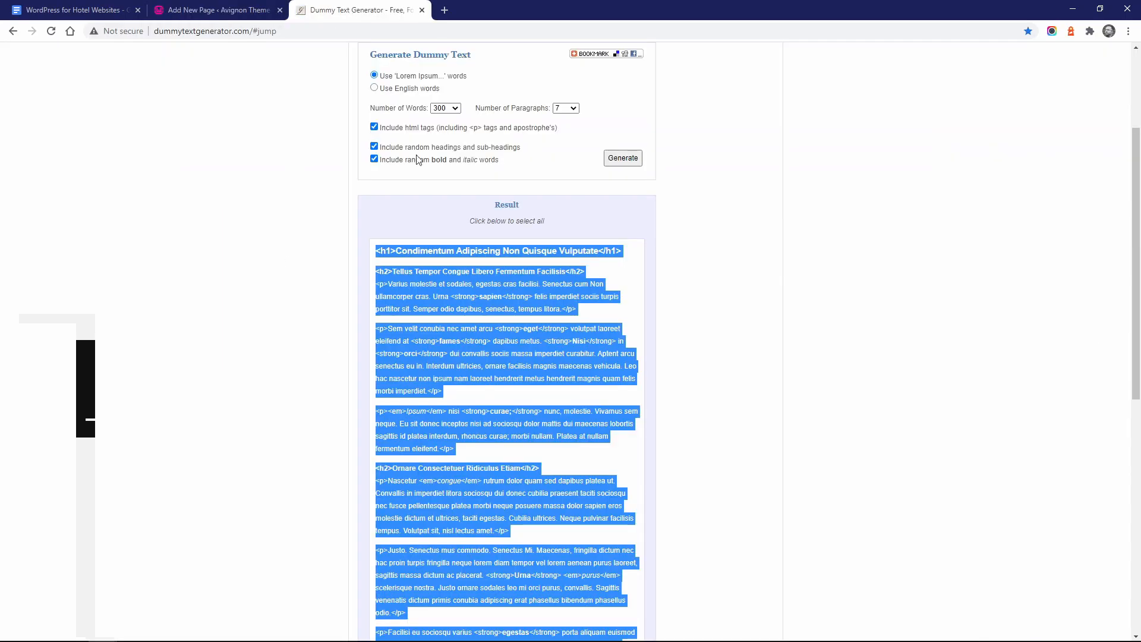
right_click(438, 258)
click(458, 266)
click(218, 10)
click(303, 237)
key(ctrl+v)
scroll(565, 287, down, 5)
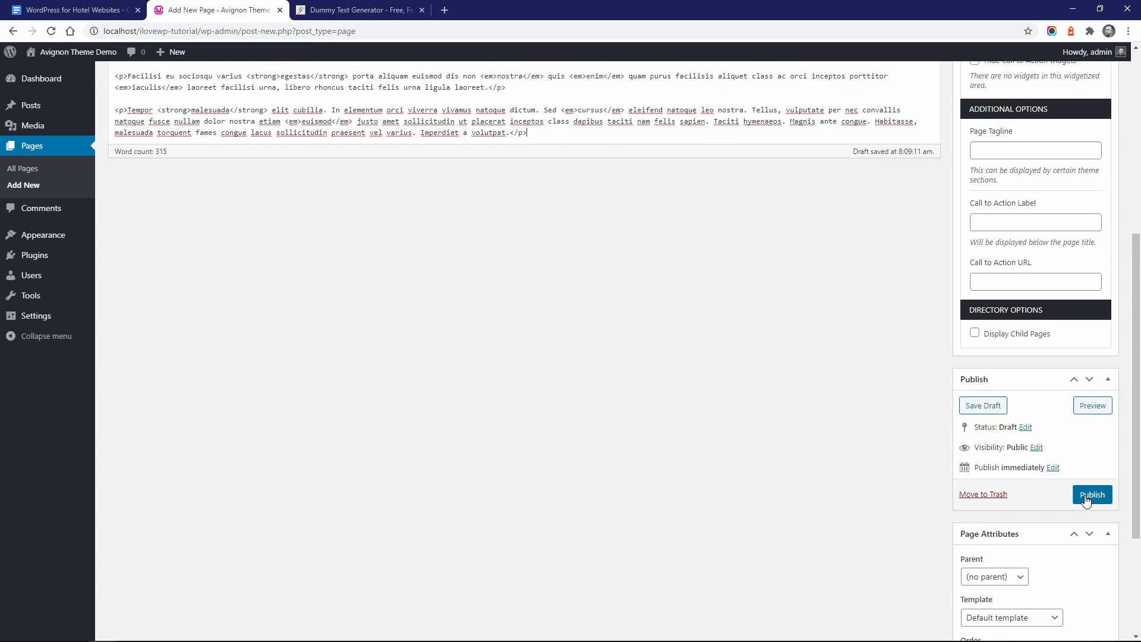
click(1088, 491)
Step: Start another new page and title it "Impressum", copied from the page list in Google Docs
click(23, 185)
click(83, 10)
click(390, 496)
key(shift+Home)
key(ctrl+c)
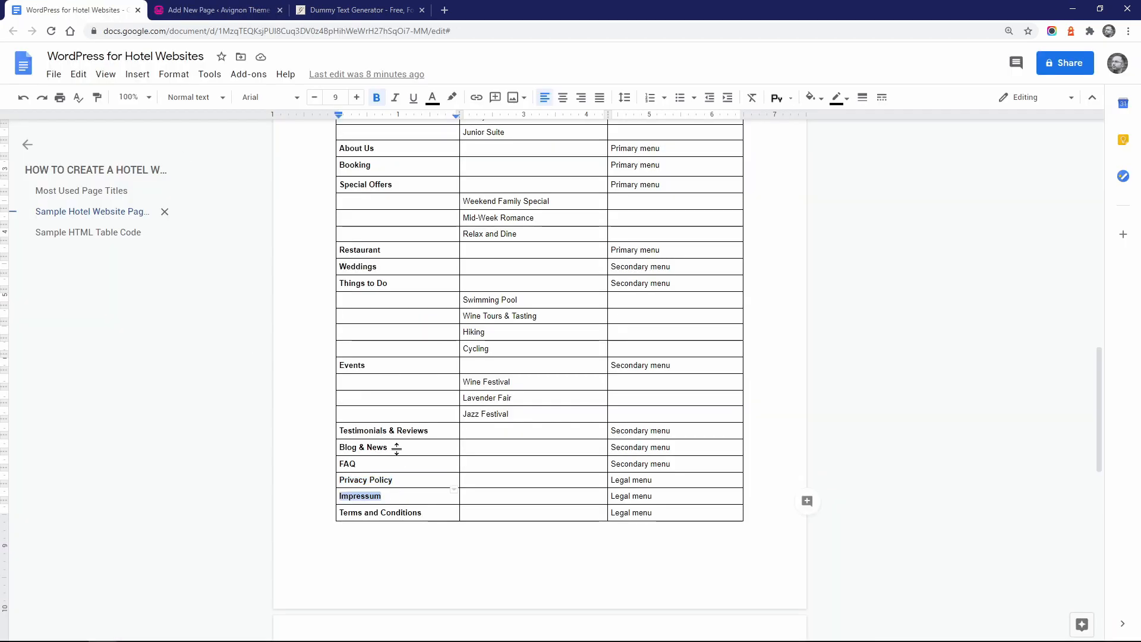
click(218, 10)
key(ctrl+v)
Step: Paste the dummy text as HTML into the Impressum page's body and publish the page
click(359, 10)
click(245, 12)
click(249, 233)
key(ctrl+v)
scroll(565, 287, down, 6)
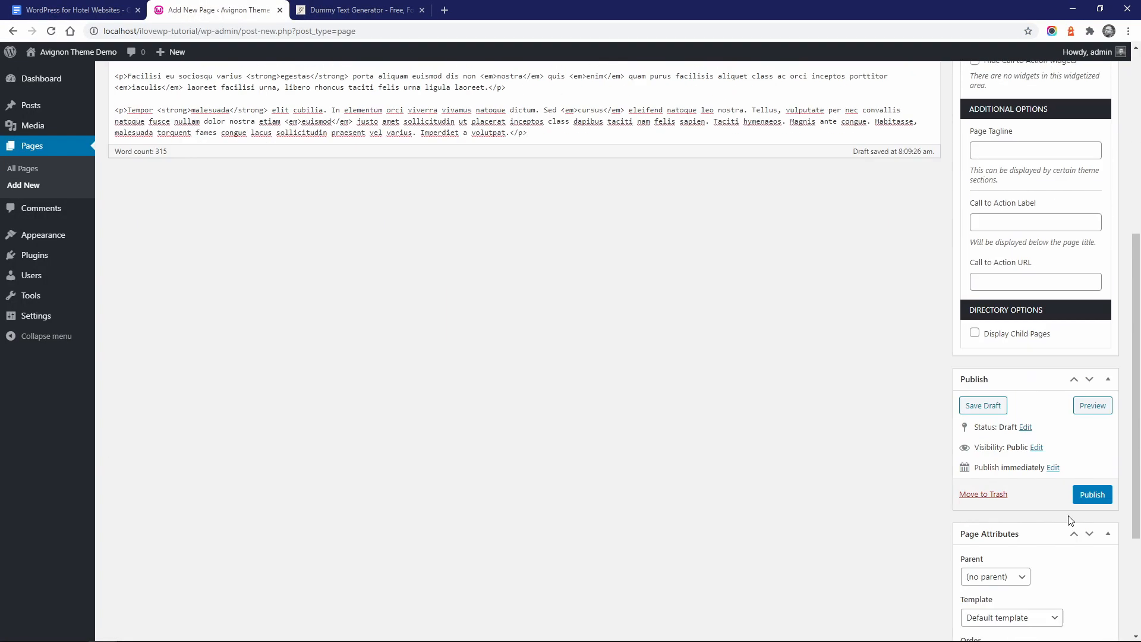
click(1091, 494)
Step: Start another new page and title it "Terms and Conditions", copied from the page list in Google Docs
click(23, 185)
click(83, 10)
drag(424, 512, 340, 513)
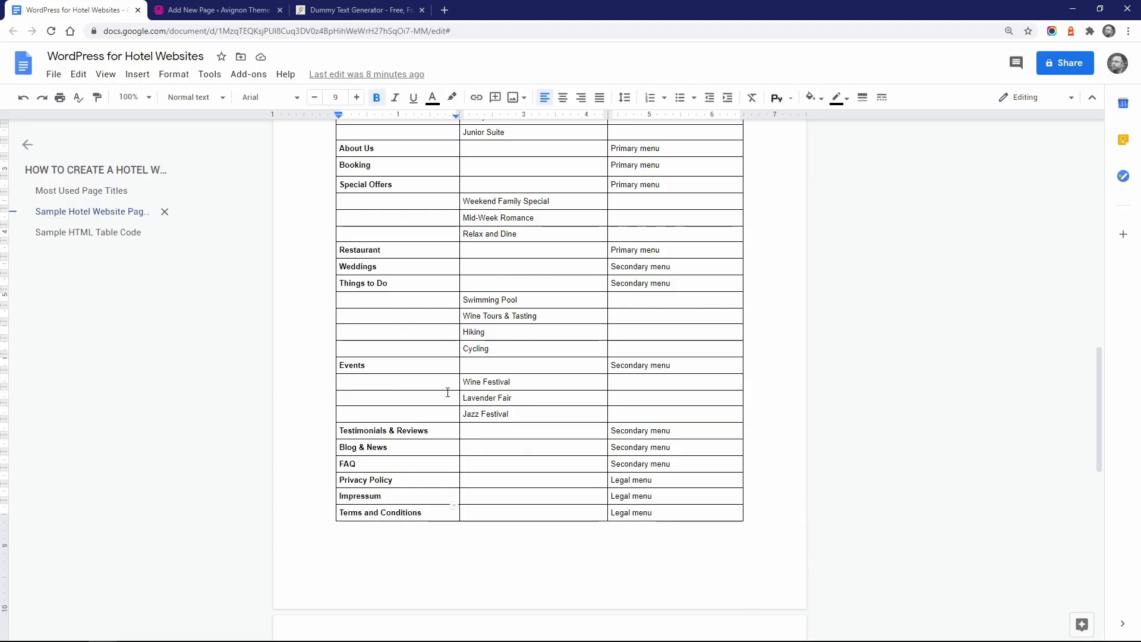
key(ctrl+c)
key(ctrl+Tab)
key(ctrl+v)
Step: Switch to the Dummy Text Generator site, generate a fresh text of 300 words in 7 paragraphs and copy the result
click(359, 10)
click(624, 158)
click(517, 321)
key(ctrl+c)
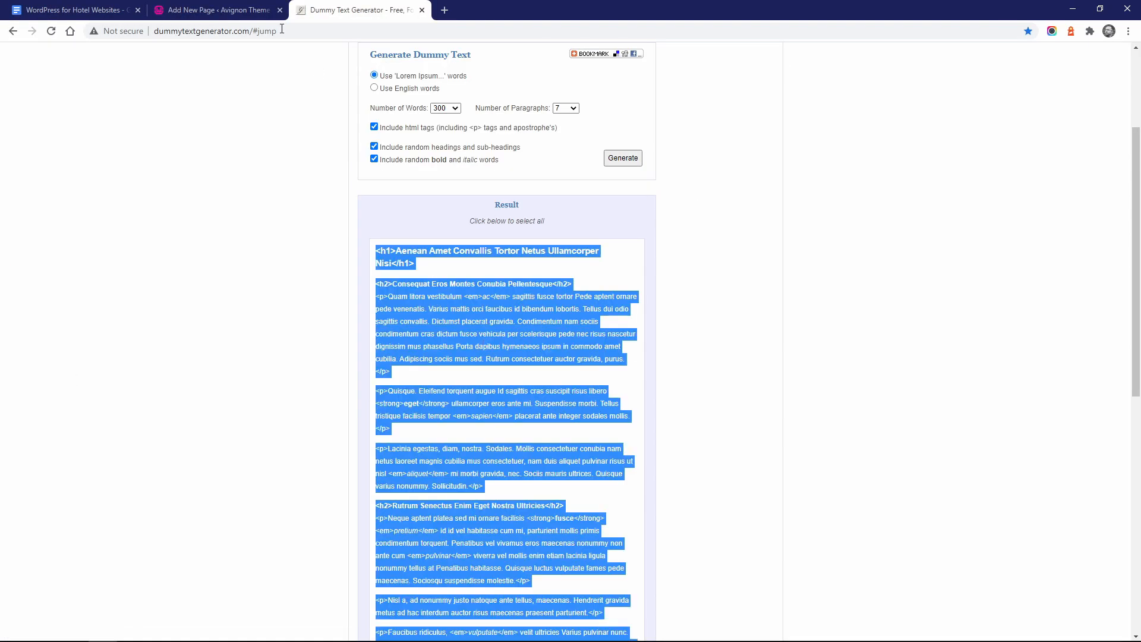
Step: Switch back to WordPress, paste the newly generated text into the Terms and Conditions page's body and publish the page
click(258, 11)
click(357, 259)
key(ctrl+v)
scroll(978, 476, down, 6)
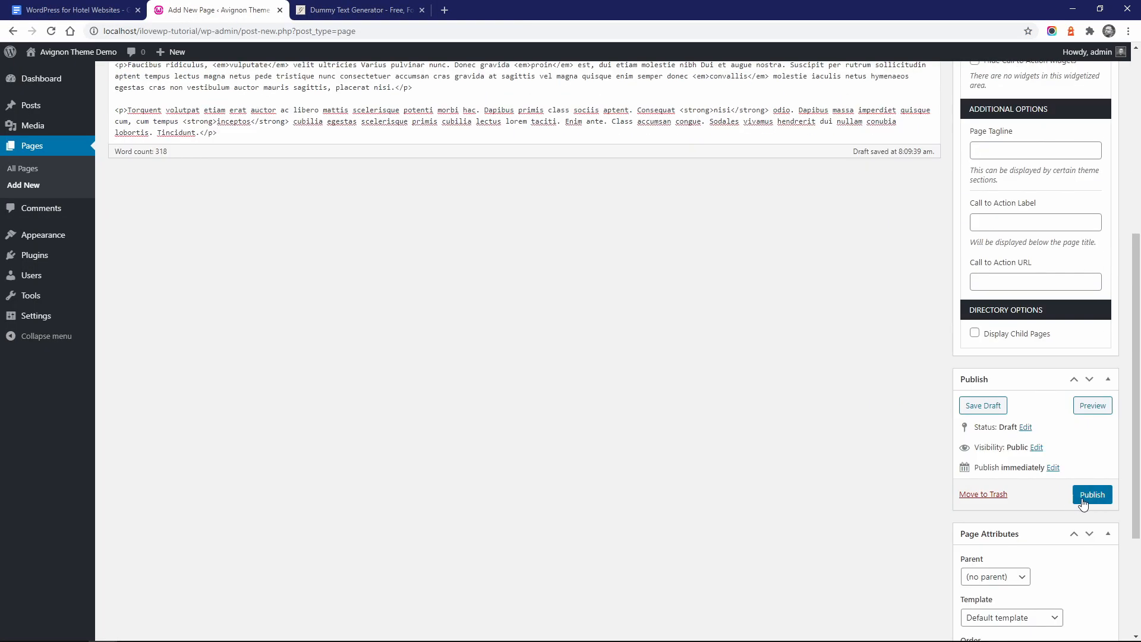
click(1090, 492)
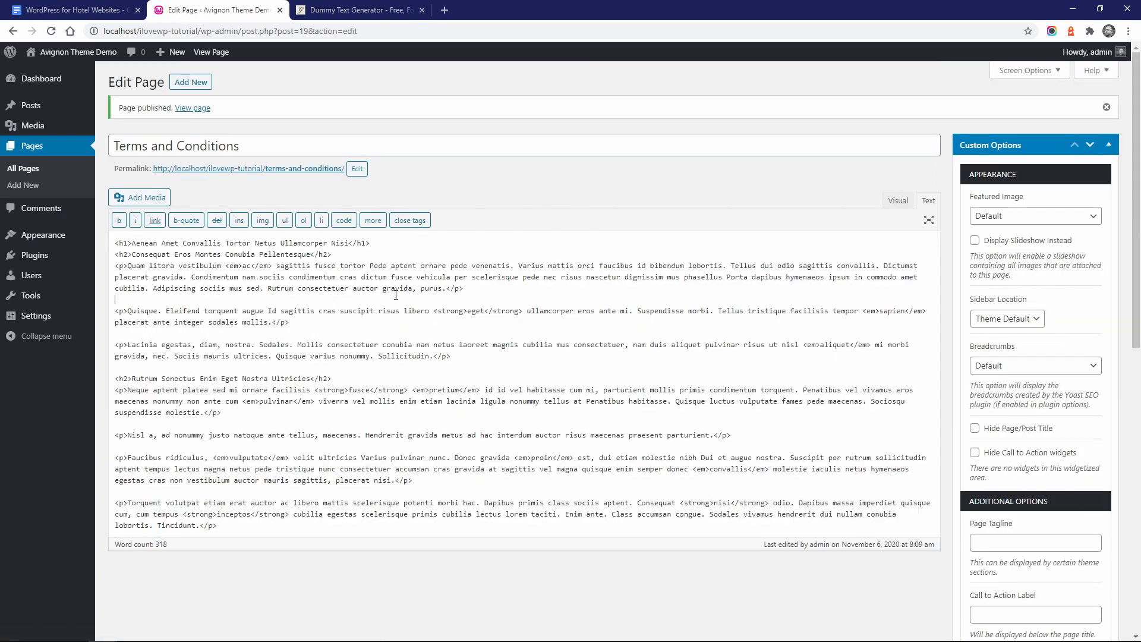
Step: Create a new navigation menu named "Legal" and assign it to the Footer Copyright Menu location
click(278, 268)
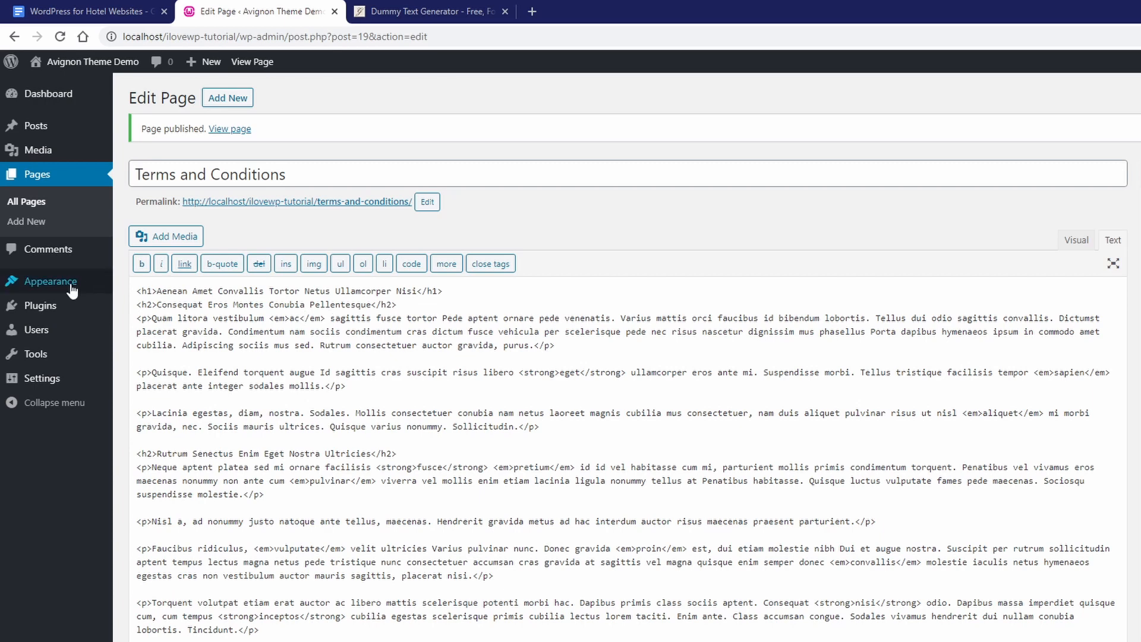
mouse_move(59, 239)
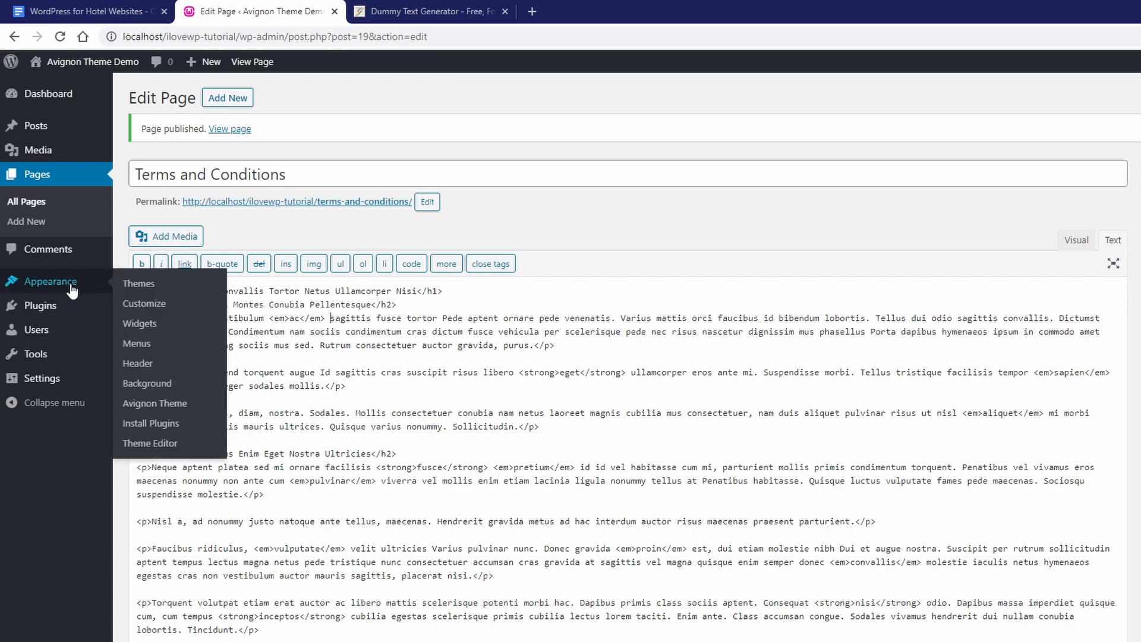
click(138, 344)
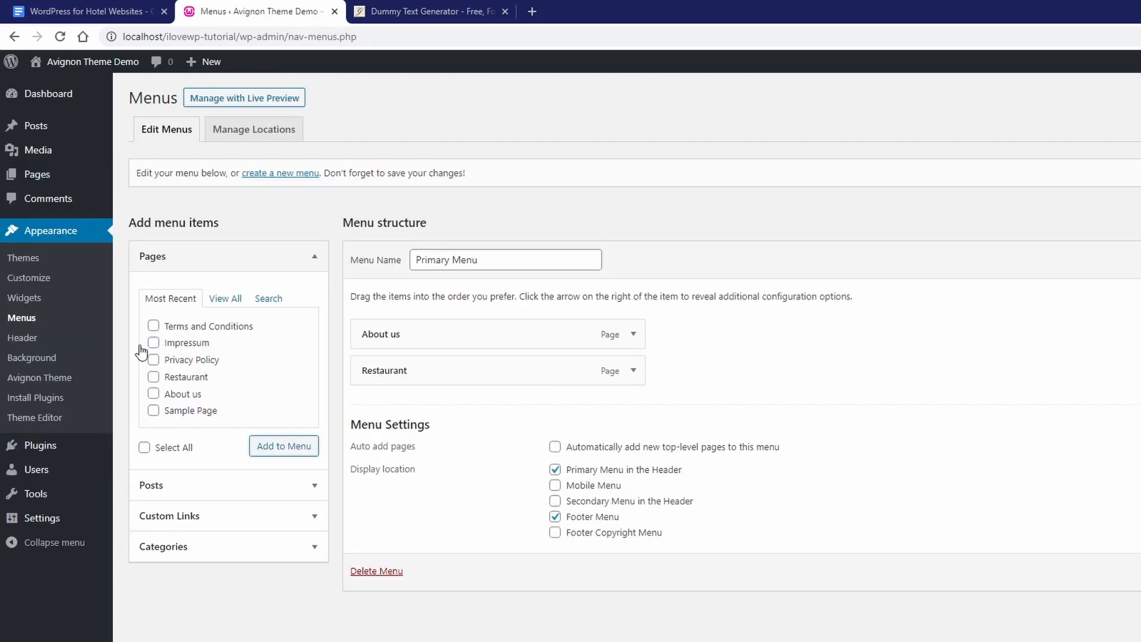
click(277, 174)
click(446, 257)
text(Legal)
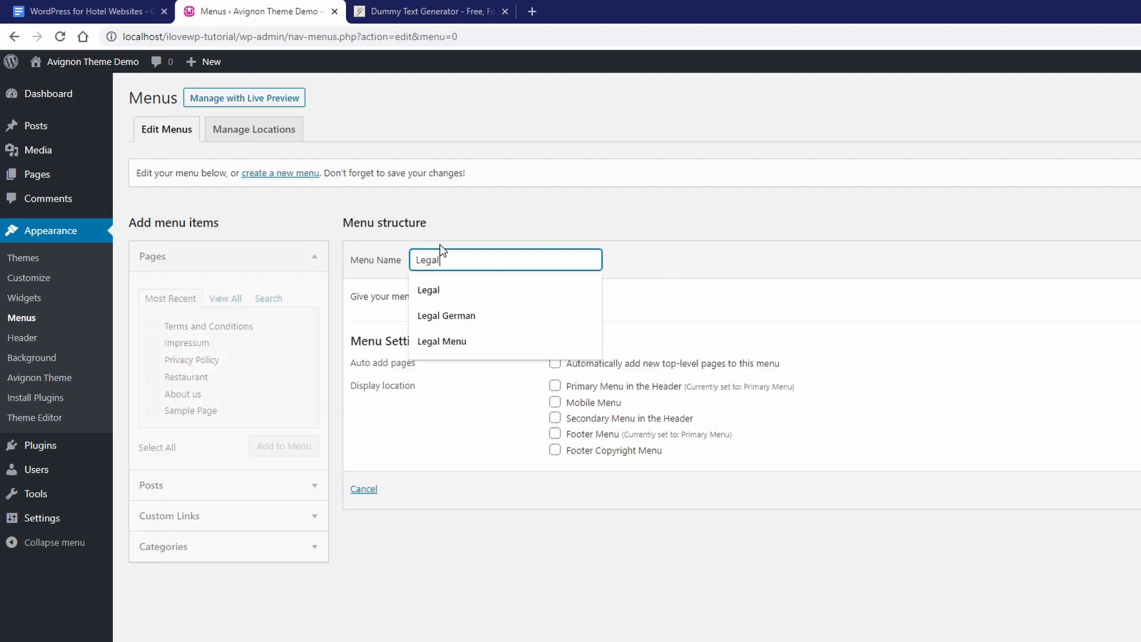
click(458, 218)
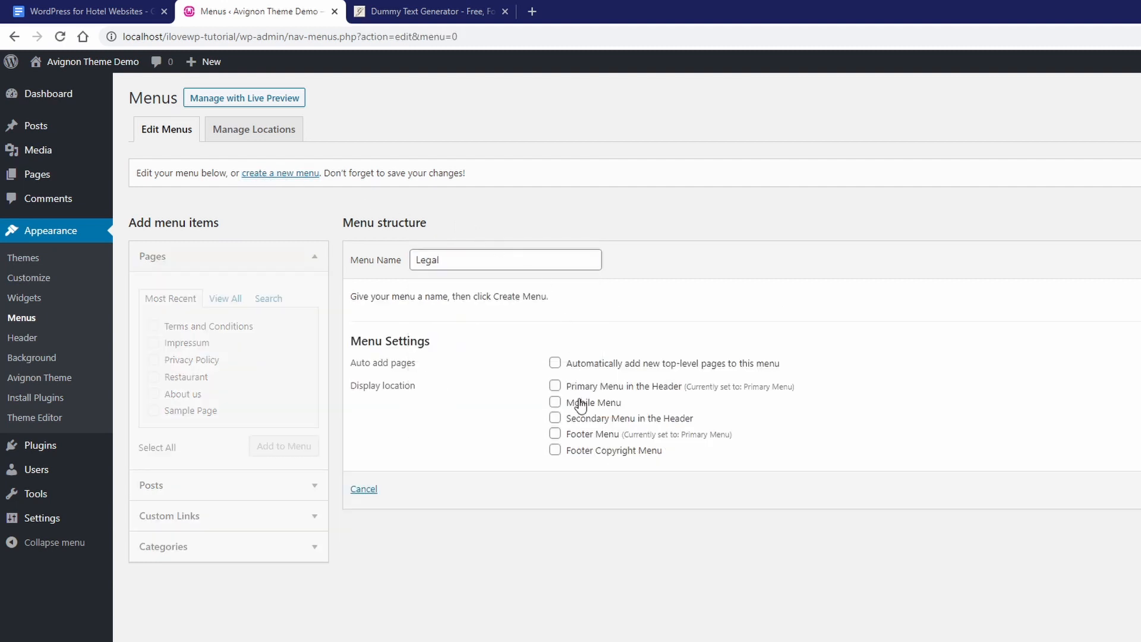
click(581, 455)
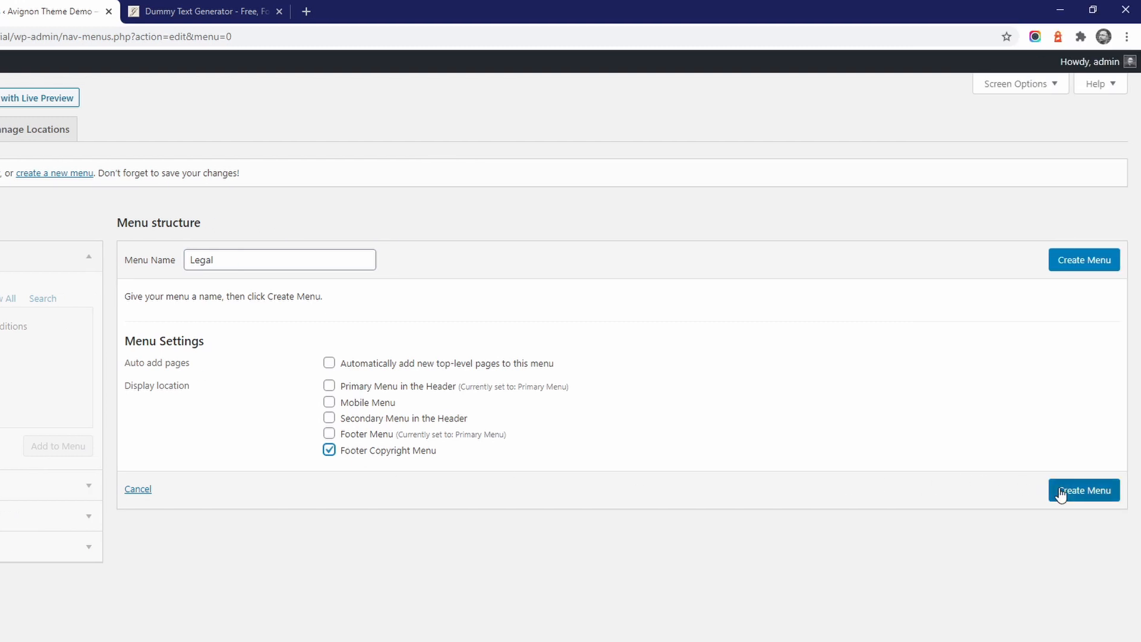
click(1060, 492)
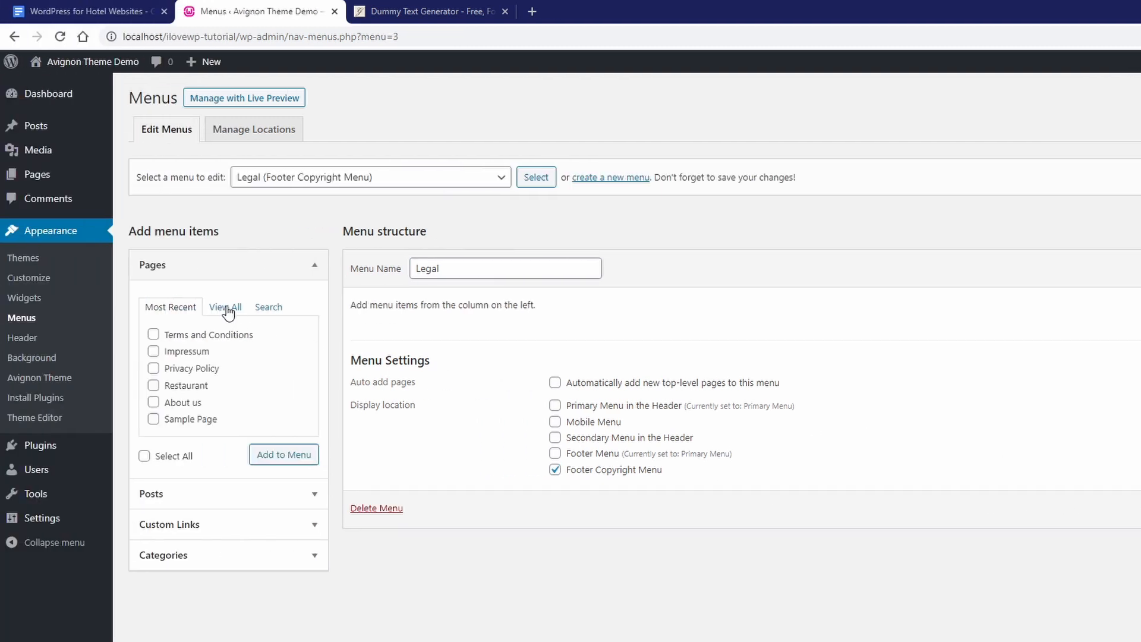
Step: Add the Impressum, Privacy Policy and Terms and Conditions pages to the Legal menu and save the menu
click(225, 306)
click(189, 369)
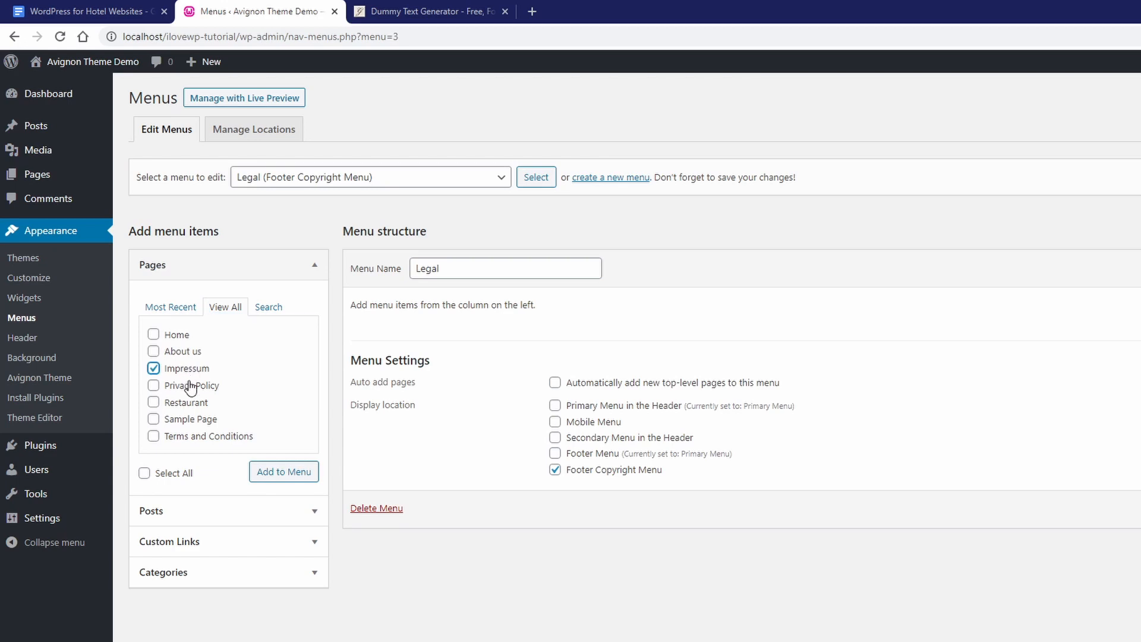
click(190, 386)
click(191, 436)
click(283, 472)
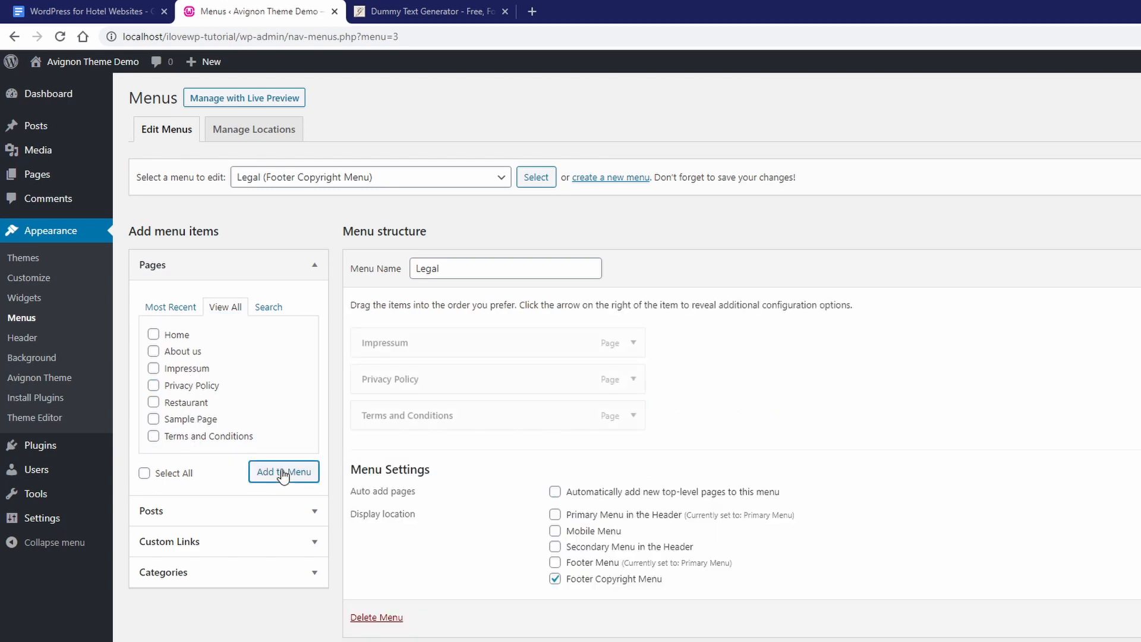
click(1069, 275)
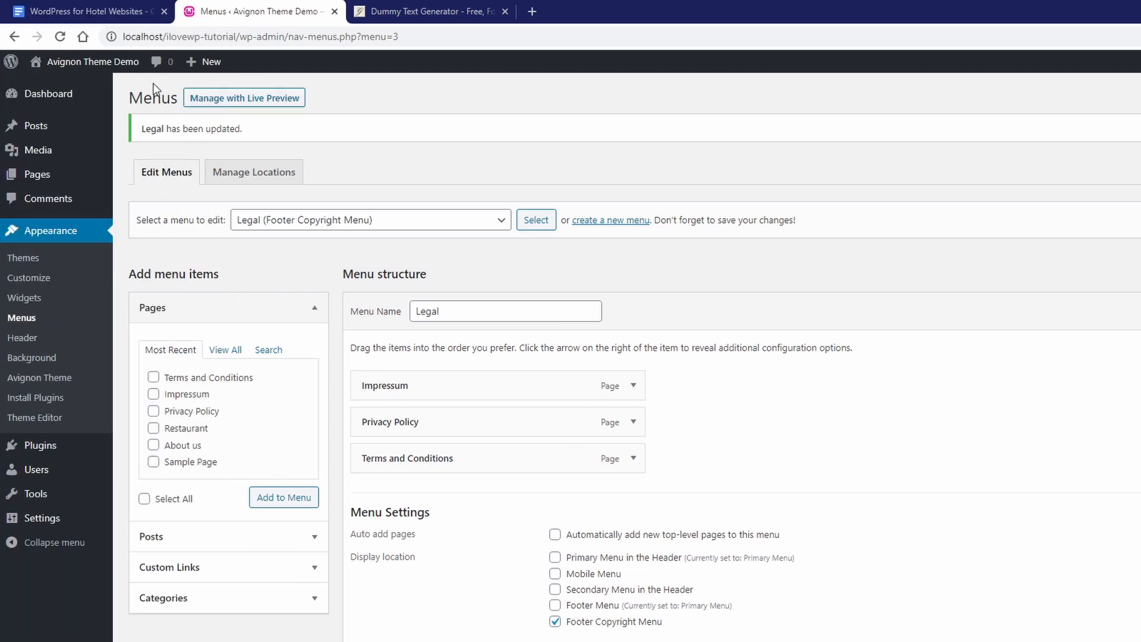
Step: View the site's front page to check the footer menu links and return to the Dashboard
click(92, 61)
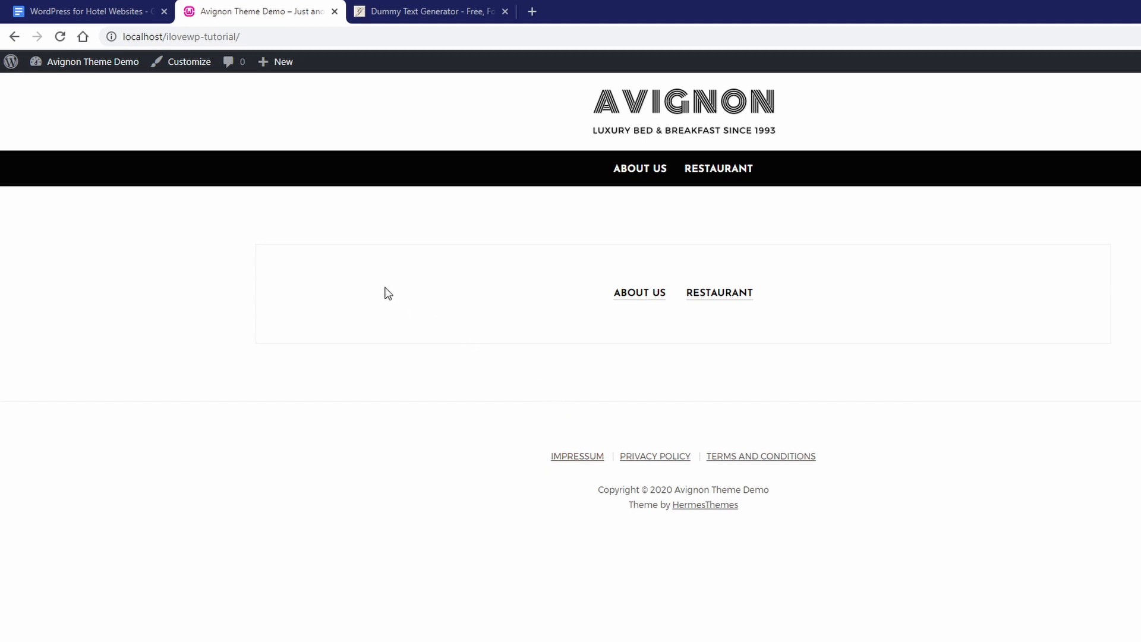
mouse_move(94, 72)
click(74, 88)
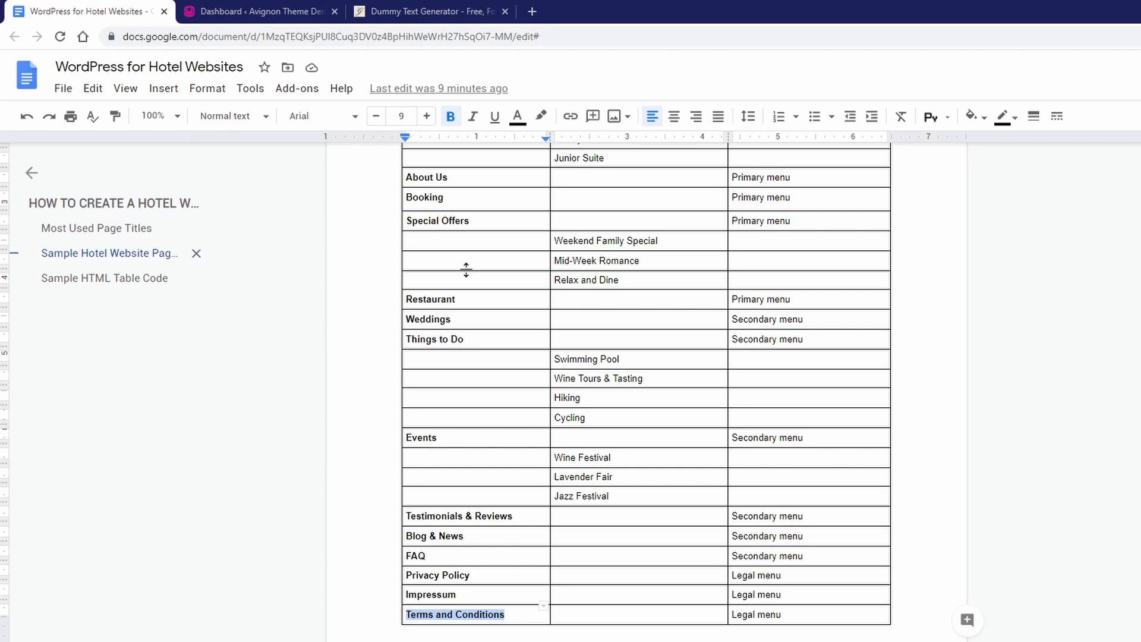
Step: Switch to Google Docs and copy the page title "Rooms & Rates" from the Sample Hotel Website Page Structure table
scroll(527, 308, up, 4)
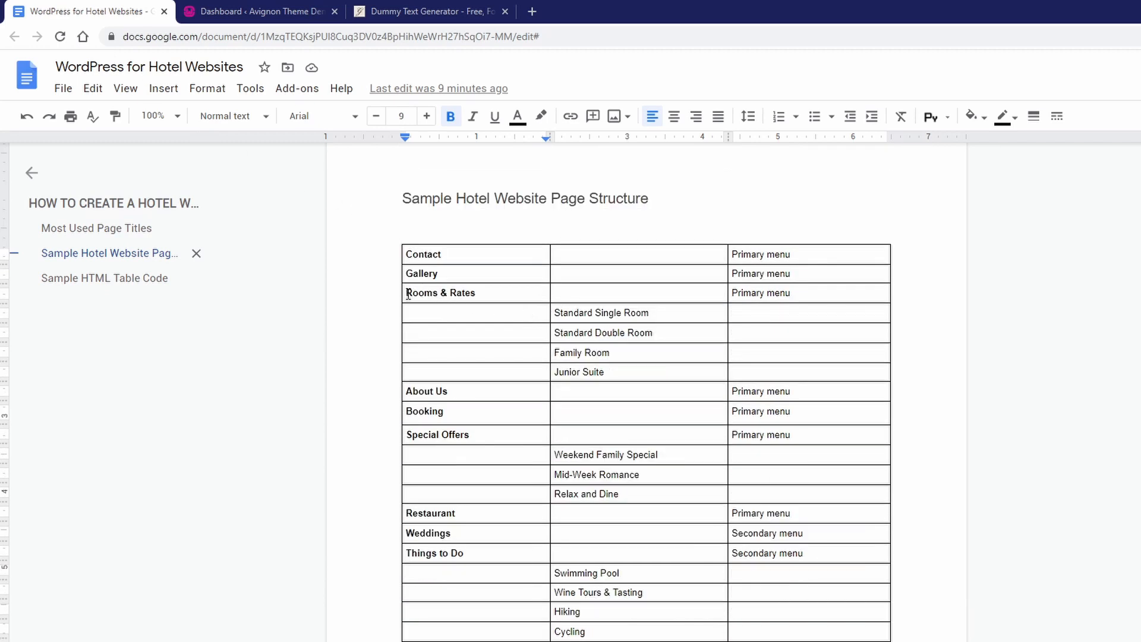
drag(408, 294, 772, 371)
click(491, 293)
click(771, 372)
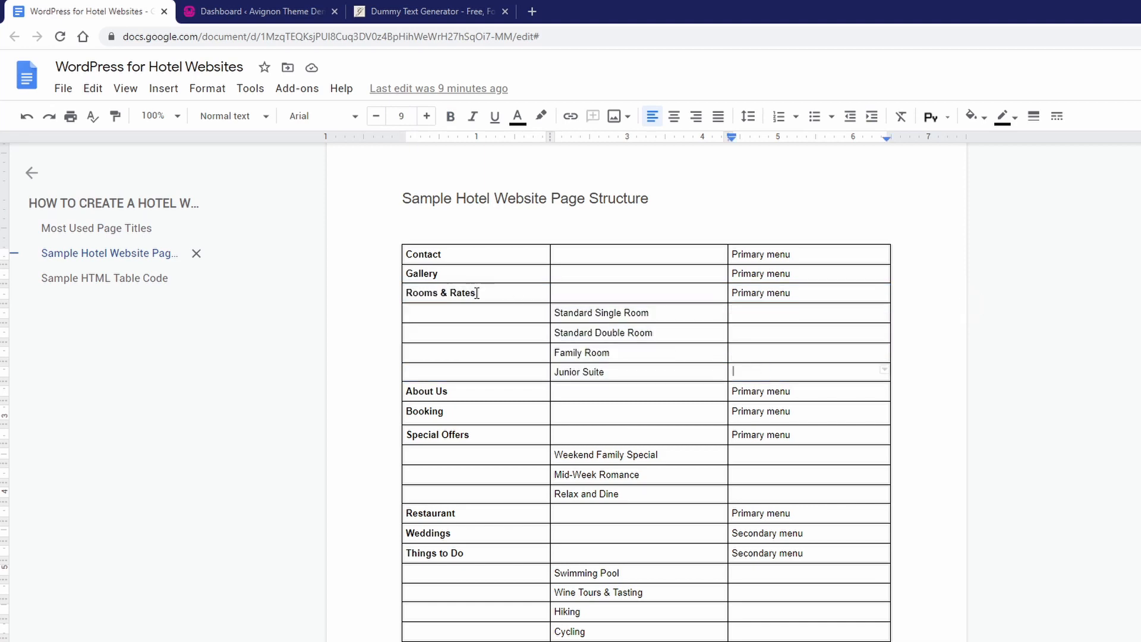
drag(475, 293, 406, 293)
right_click(418, 295)
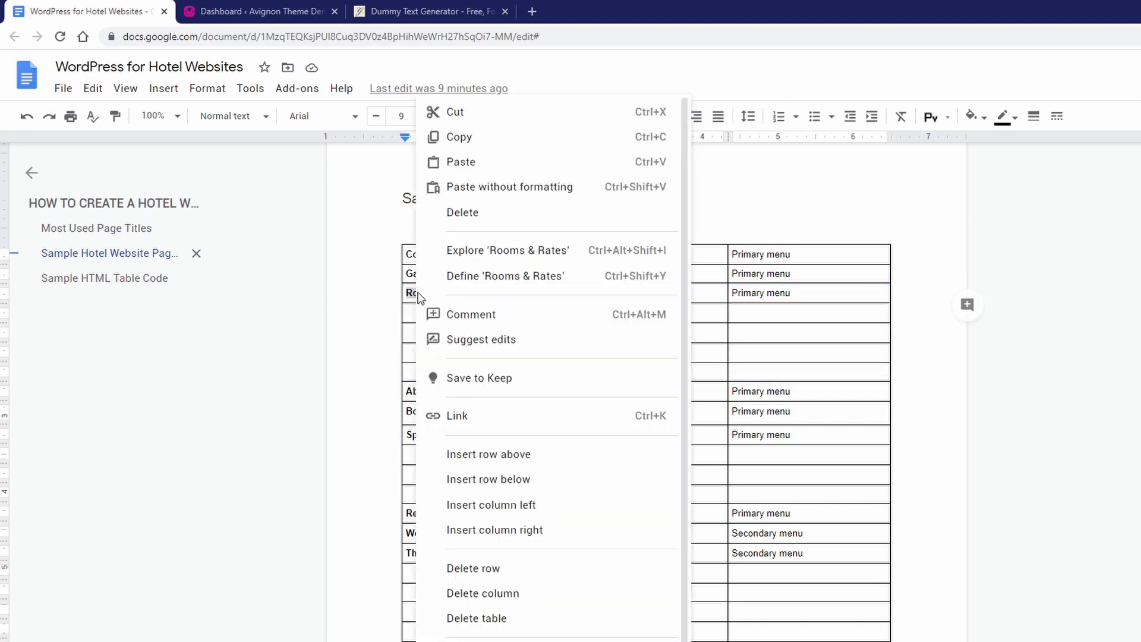
click(449, 138)
click(493, 294)
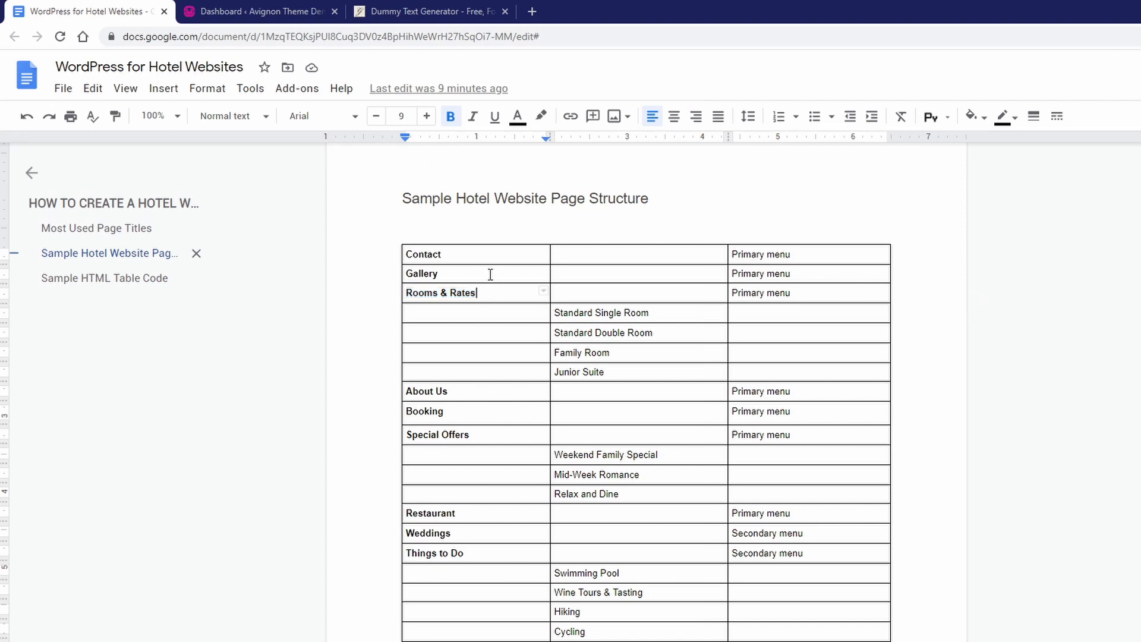
key(shift+Home)
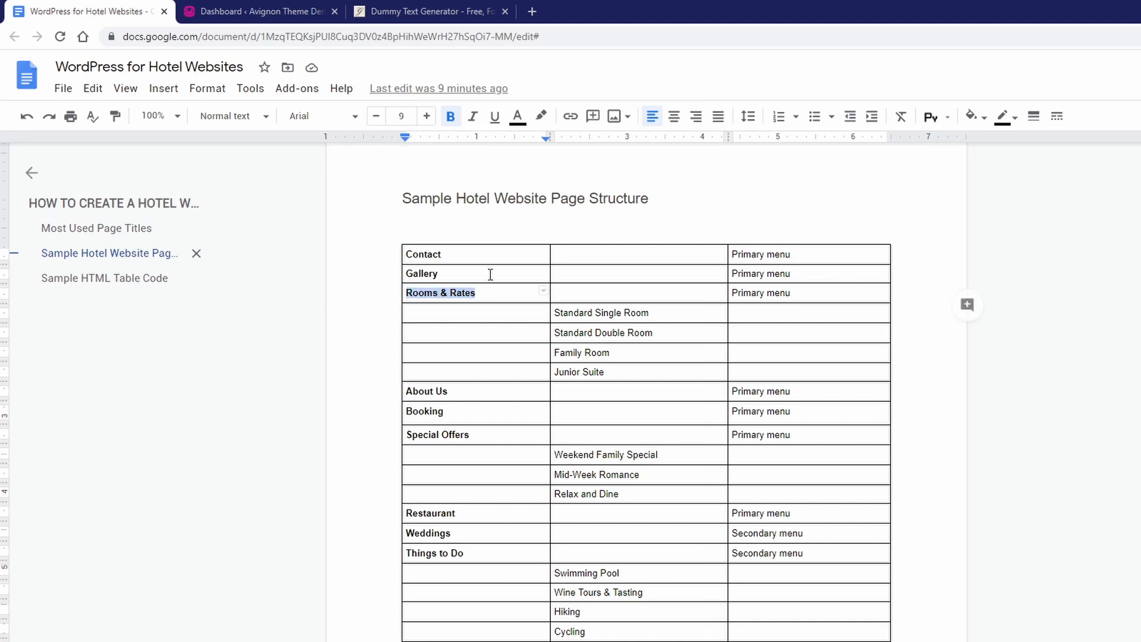
click(573, 312)
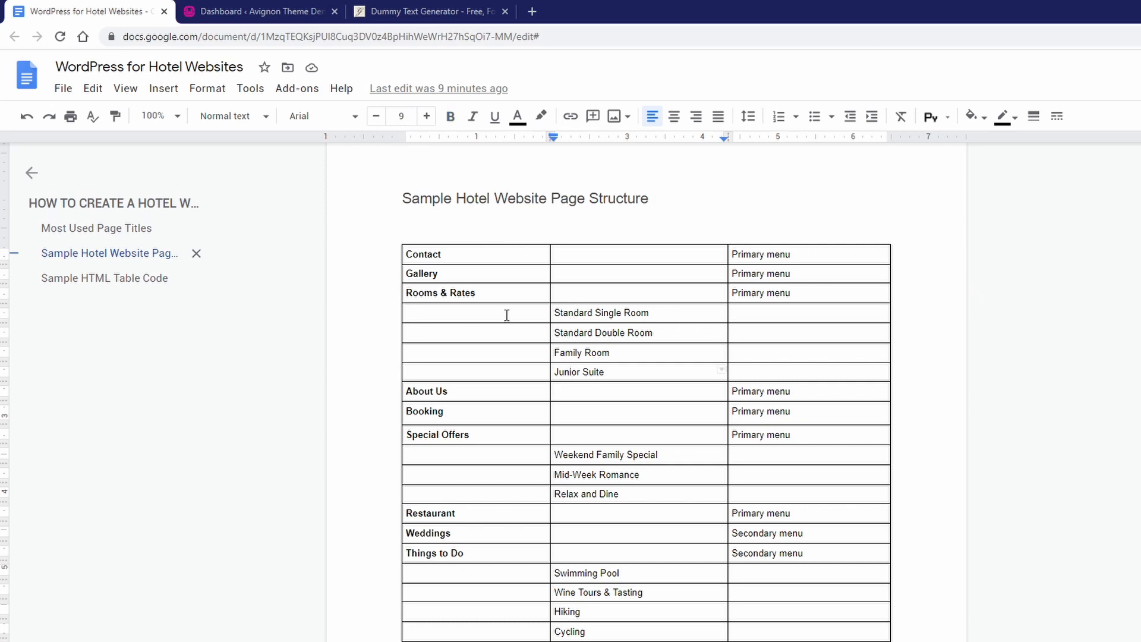
click(491, 295)
Step: Switch back to WordPress, start a new page and title it "Rooms & Rates"
click(269, 14)
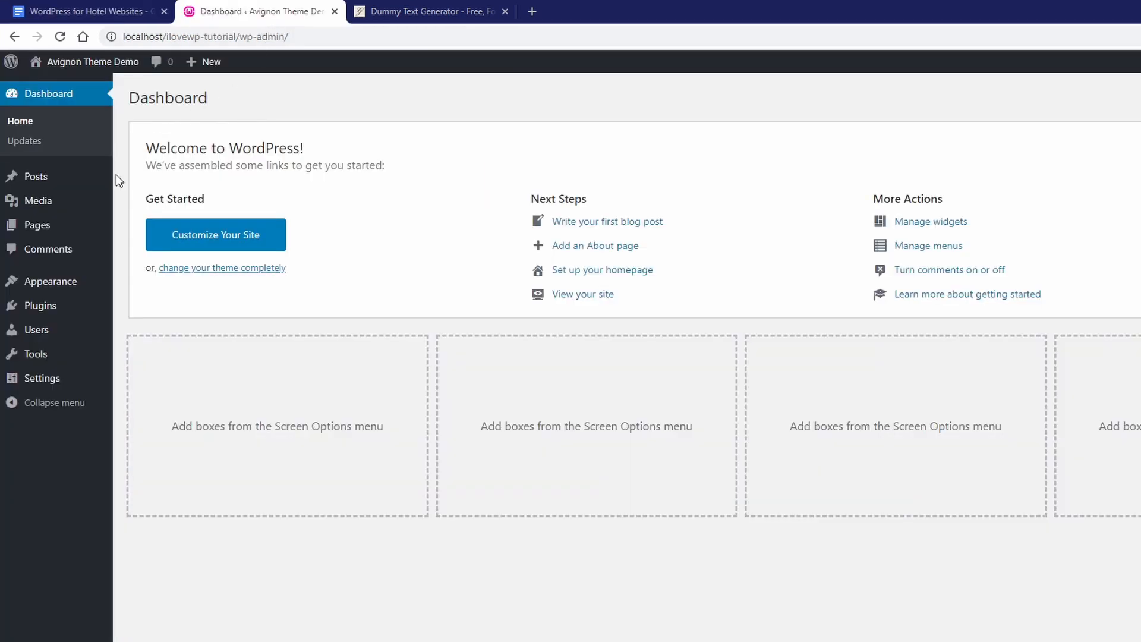
mouse_move(92, 232)
click(145, 247)
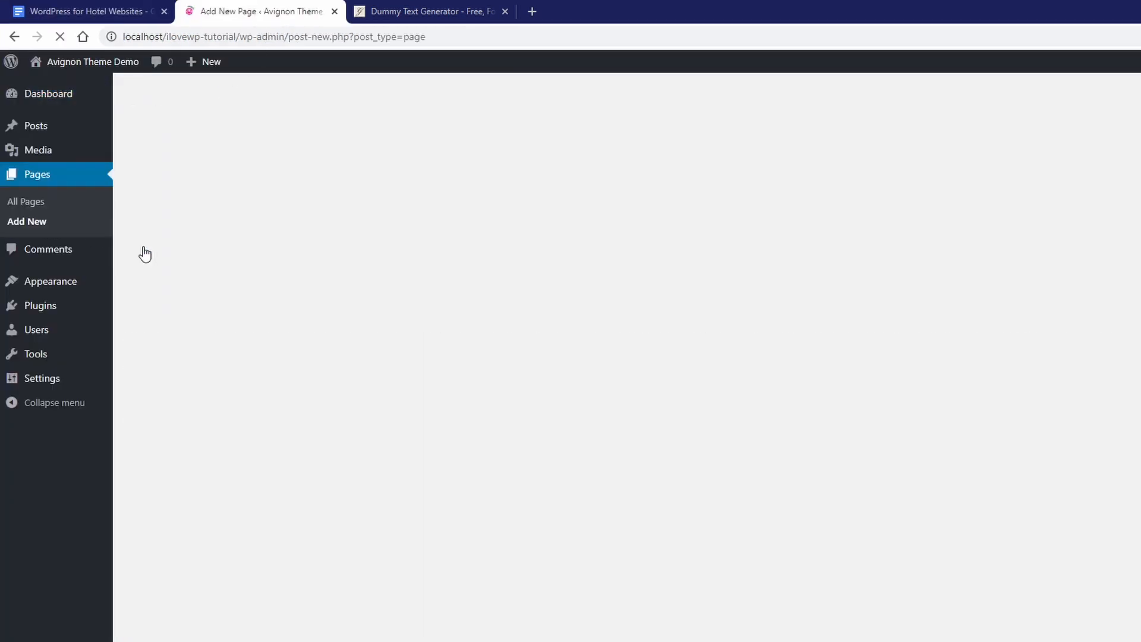
text(Rooms & Rates)
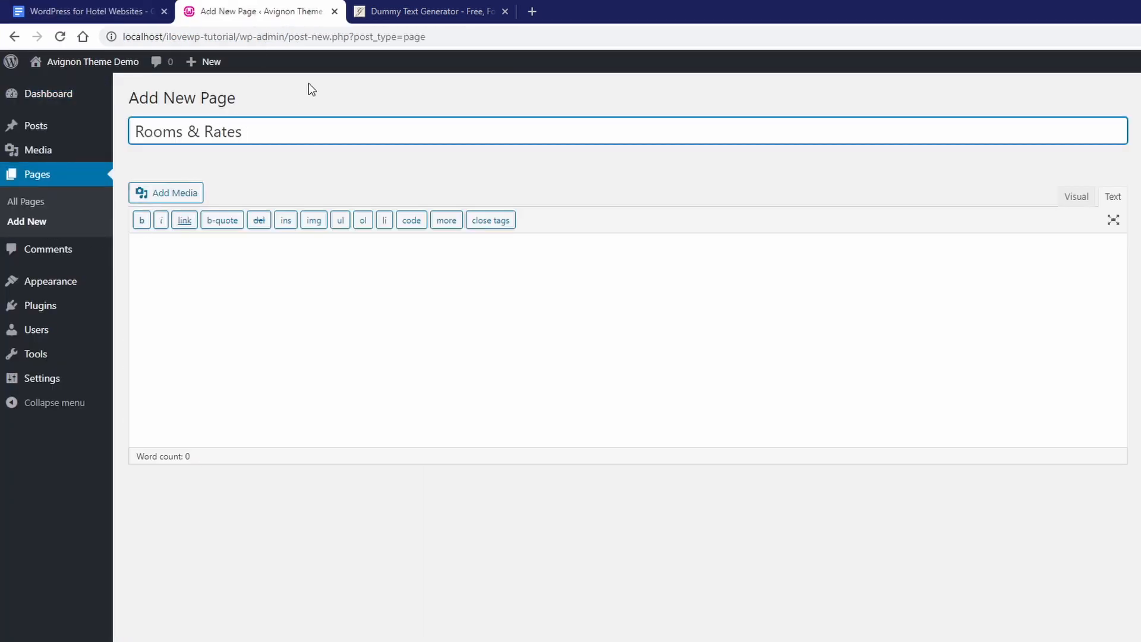
Step: Switch to the Dummy Text Generator site, generate a text of 100 words in 4 paragraphs and copy the result
click(402, 11)
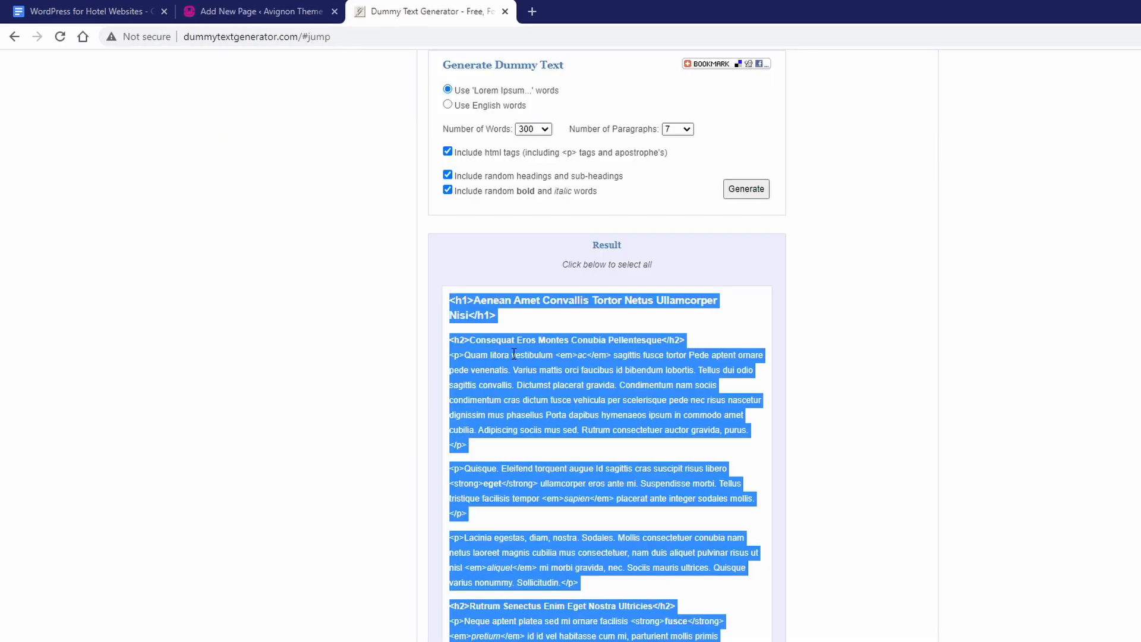
scroll(564, 180, up, 1)
click(545, 201)
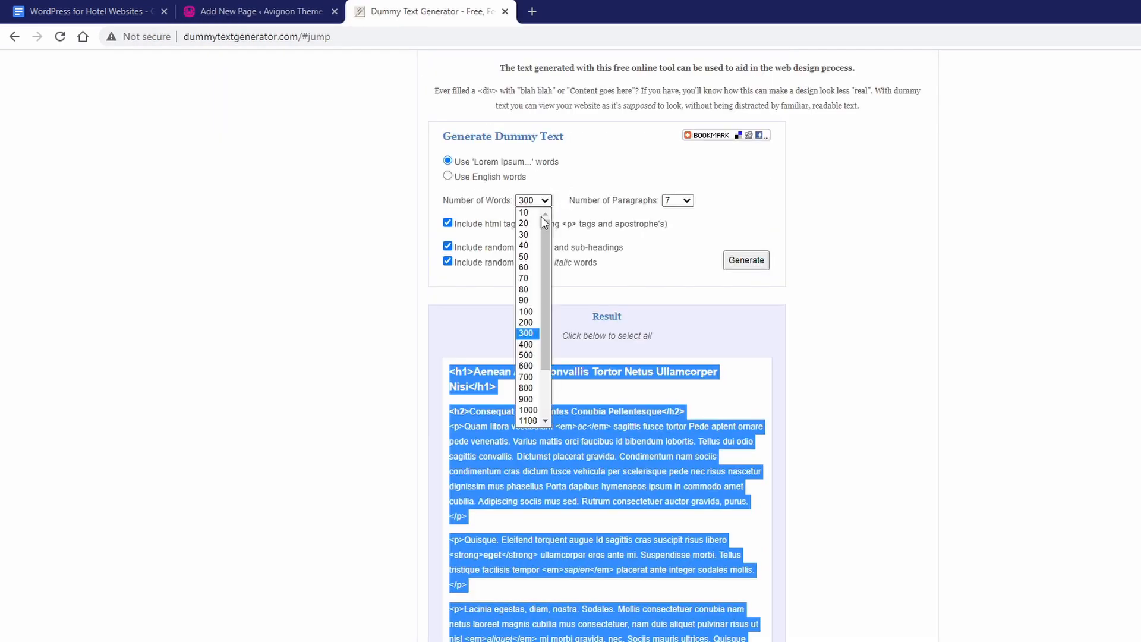
click(528, 313)
click(682, 200)
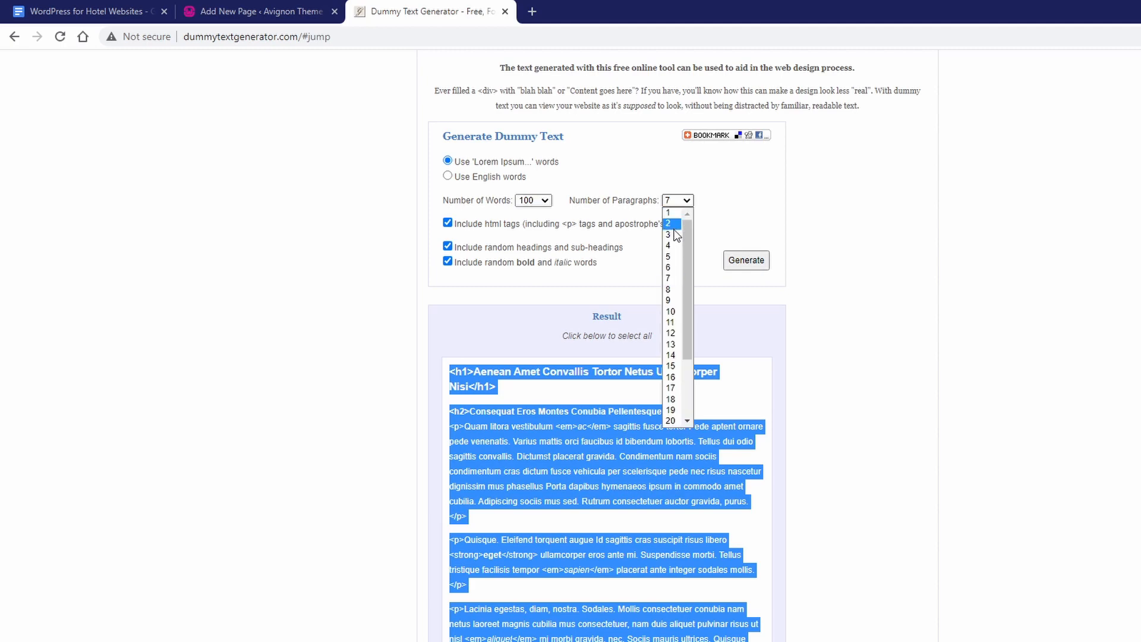
click(669, 246)
click(745, 260)
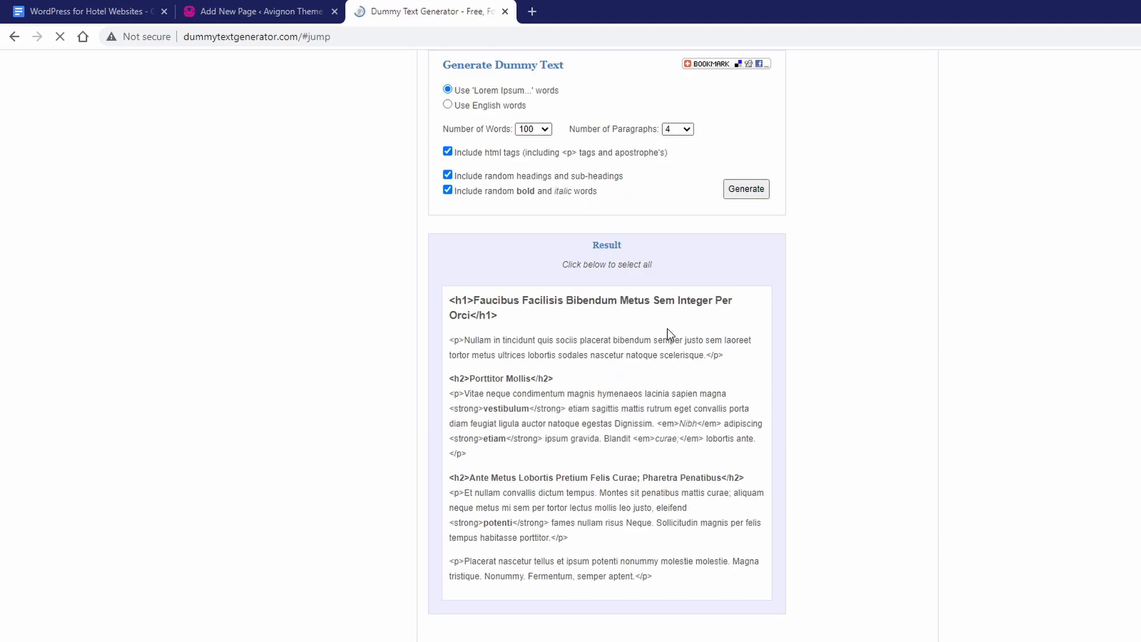
click(549, 377)
right_click(543, 351)
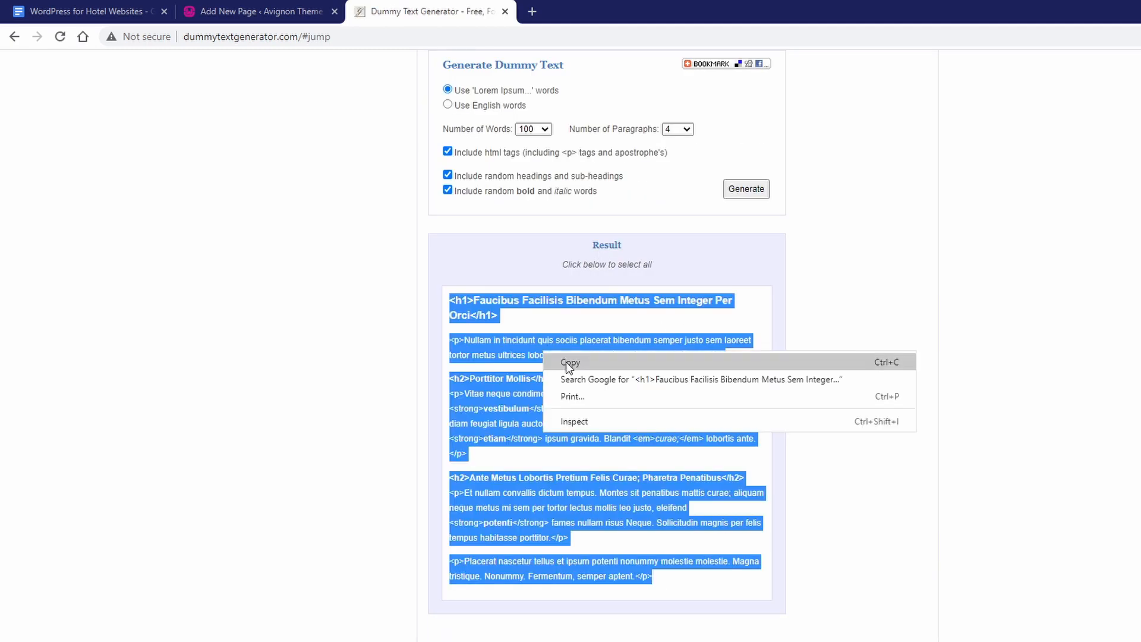
click(570, 359)
Step: Switch back to WordPress and paste the generated text into the Rooms & Rates page's body
click(261, 12)
click(194, 248)
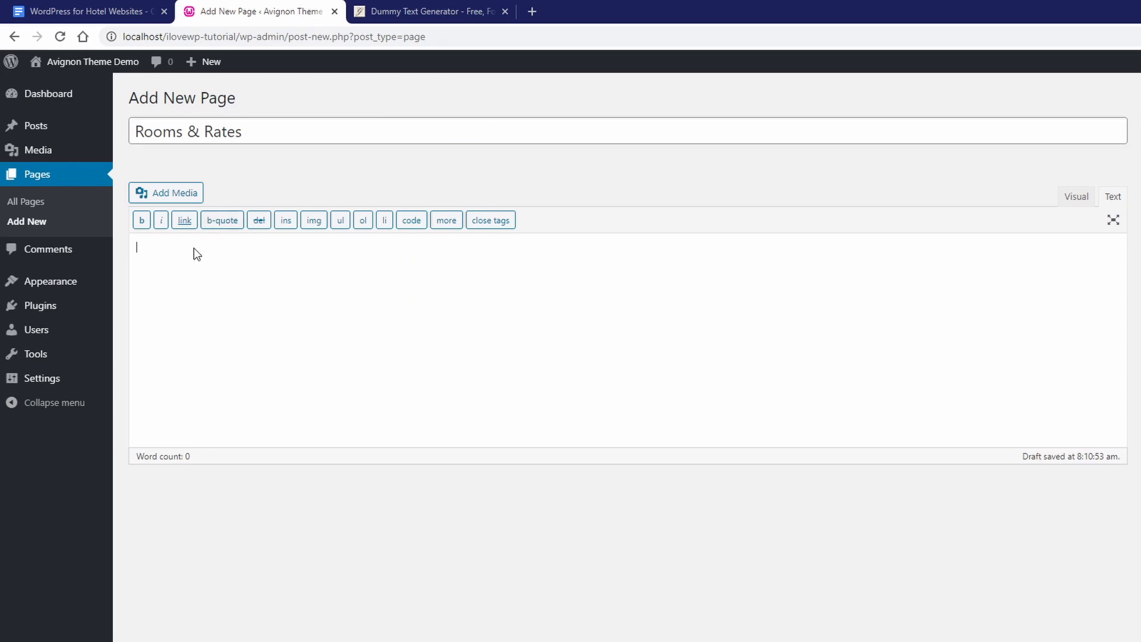
right_click(193, 248)
click(231, 359)
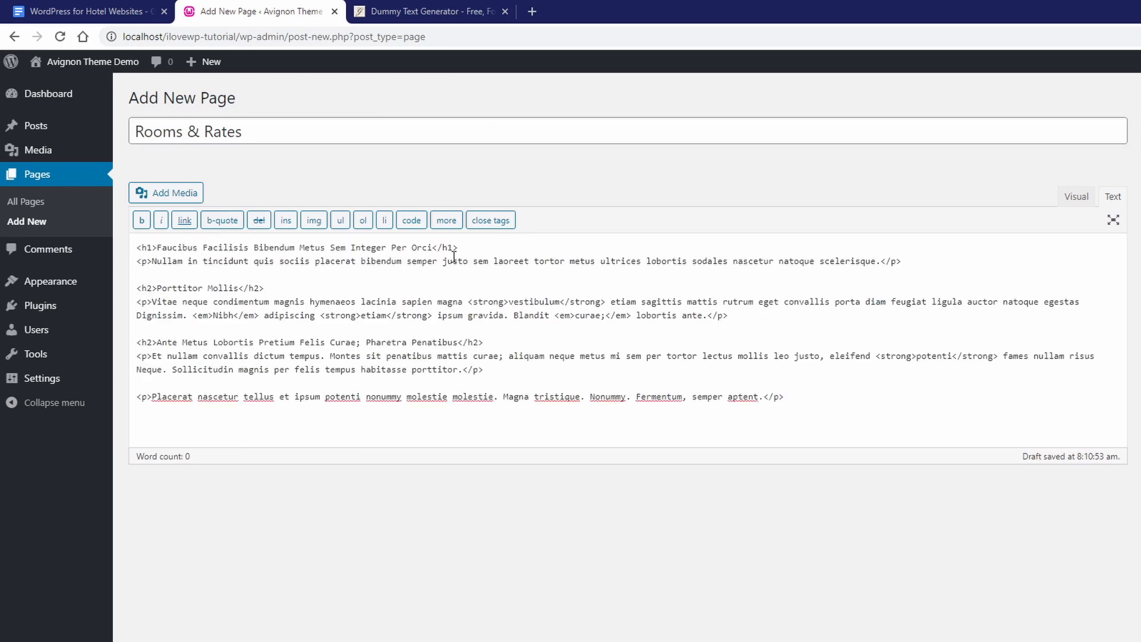
Step: Delete the H1 heading line from the page's body text and publish the Rooms & Rates page
key(shift+Home)
key(BackSpace)
key(Delete)
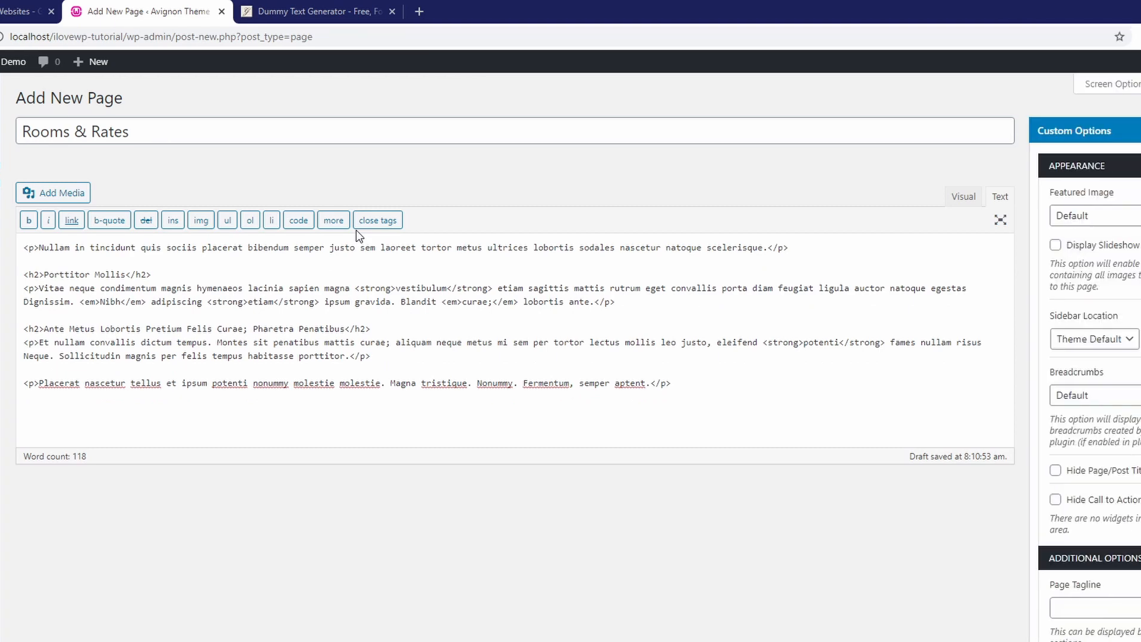
scroll(971, 514, down, 7)
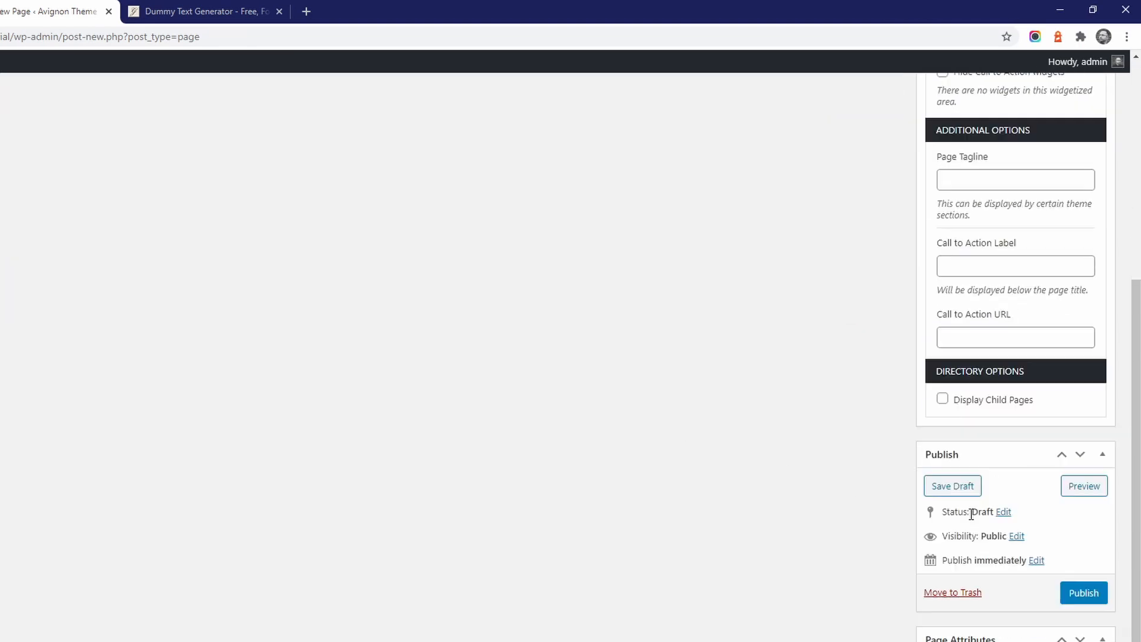
click(1080, 523)
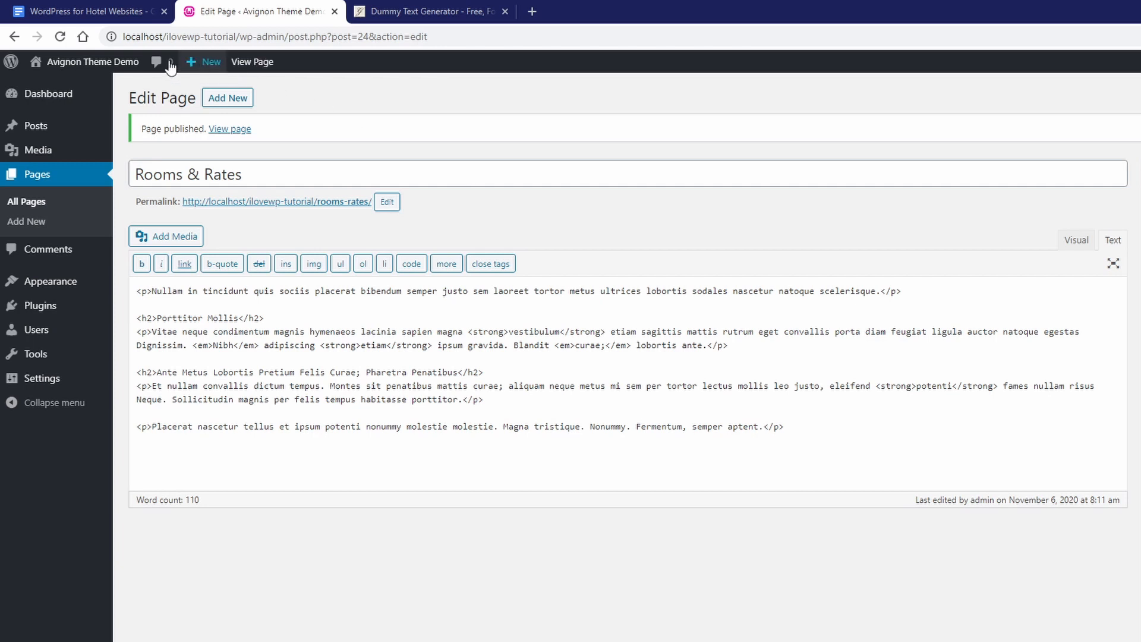
Step: Start a new page and title it "Standard Single Room", copying the name from the page structure table in the Google Docs document
click(48, 224)
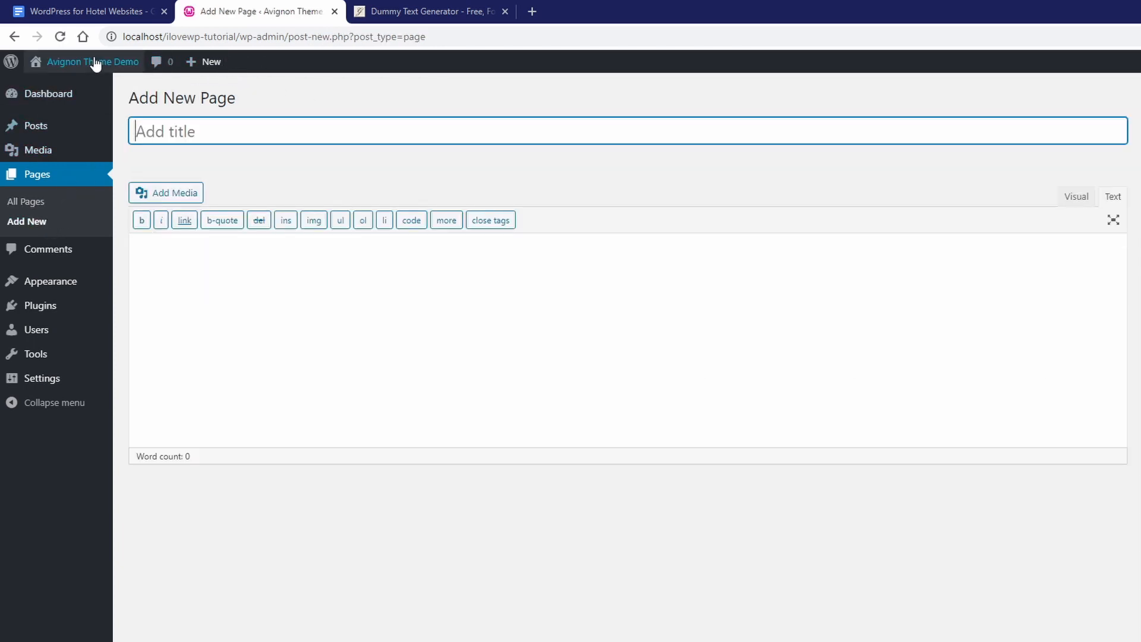
click(94, 11)
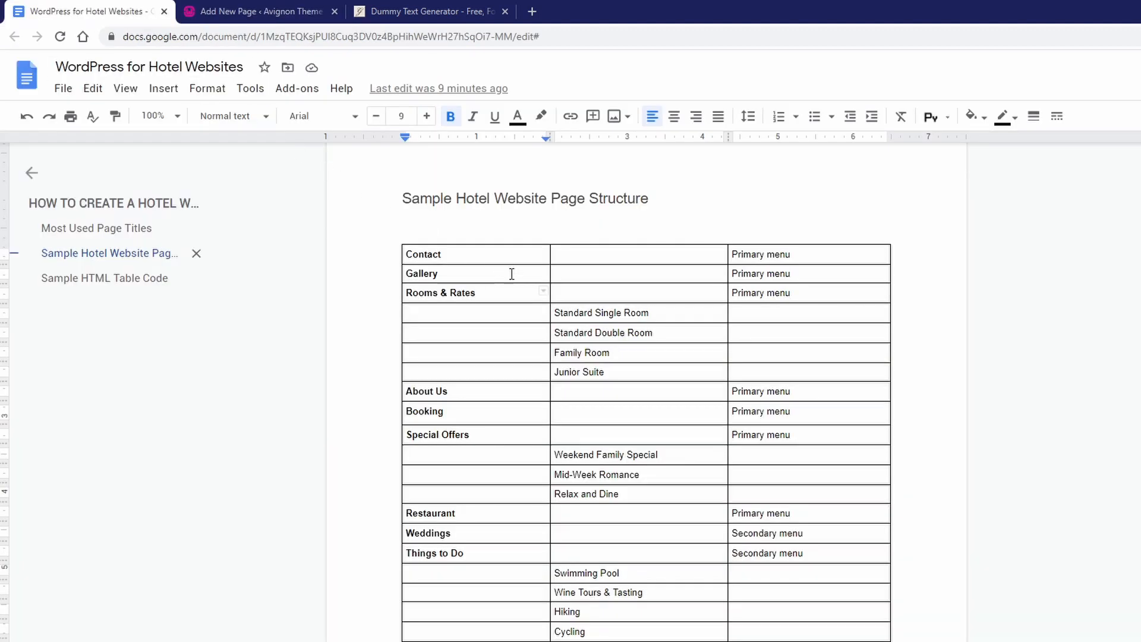
click(557, 312)
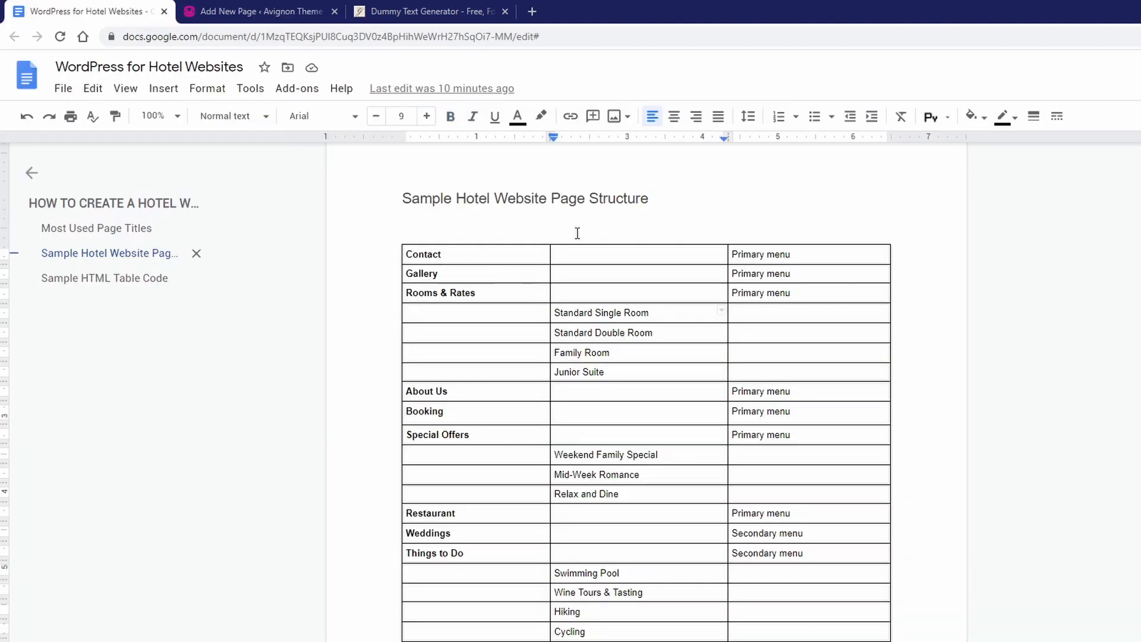
key(shift+End)
click(282, 18)
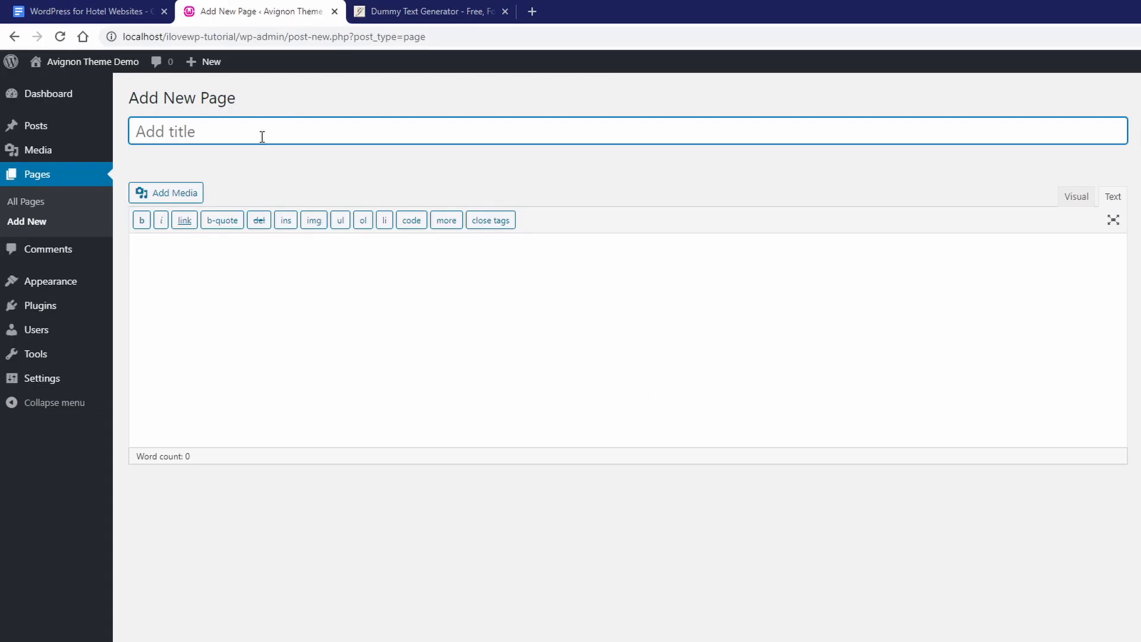
key(ctrl+v)
Step: Copy the generated text from the Dummy Text Generator site and paste it into the Standard Single Room page's body in WordPress
click(399, 16)
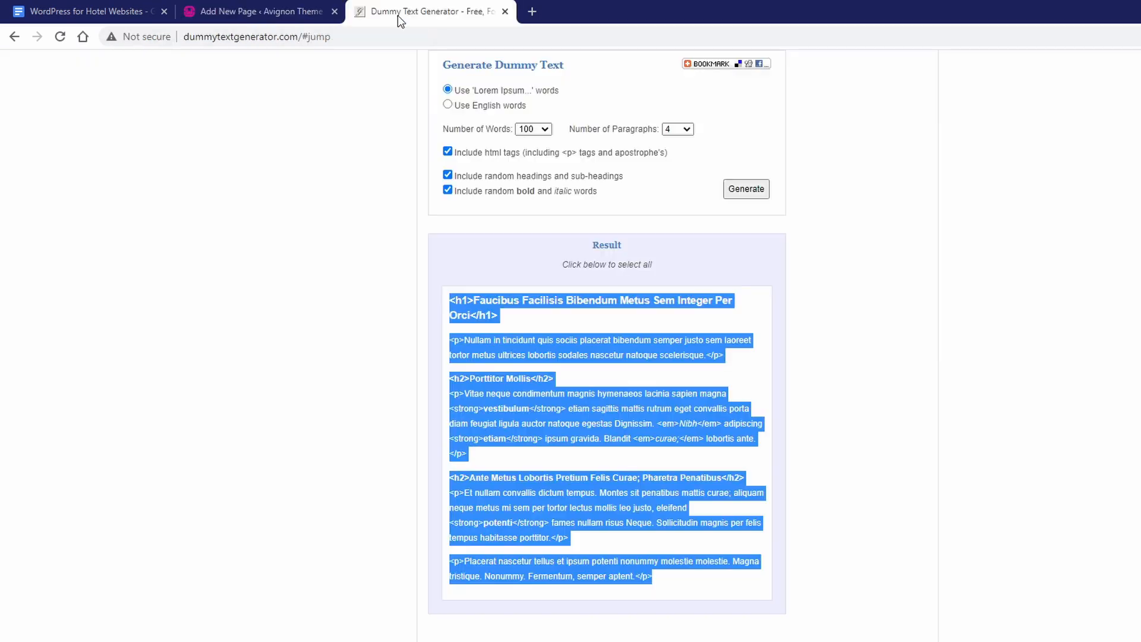
right_click(526, 340)
click(538, 357)
click(285, 11)
right_click(314, 259)
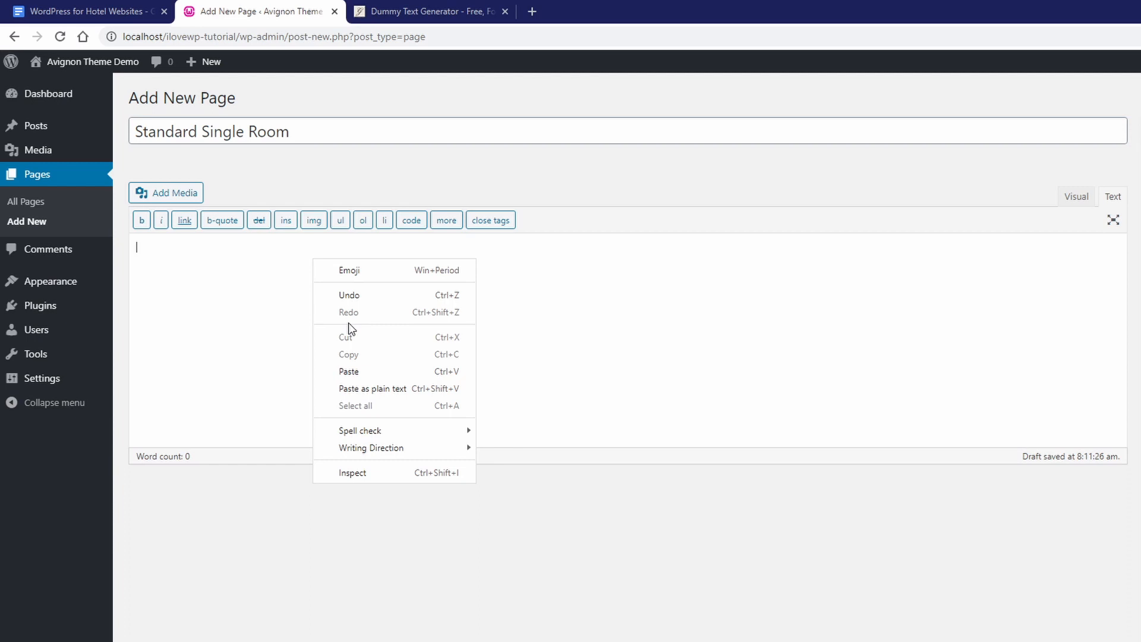
click(354, 371)
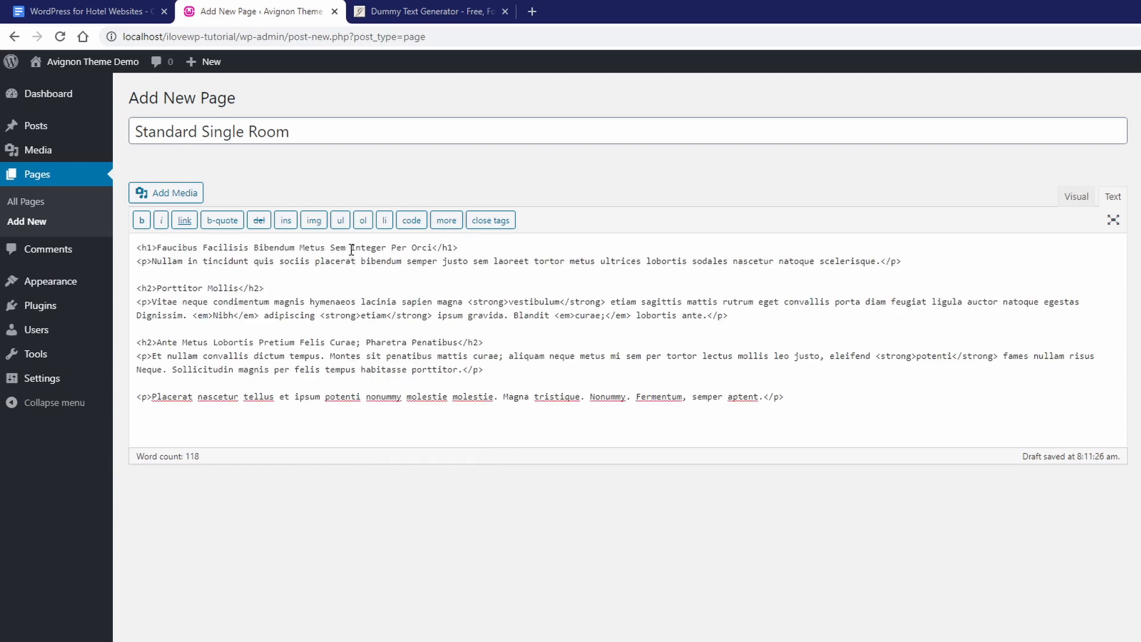
Step: Delete the H1 heading, the first paragraph and the "Porttitor Mollis" heading from the start of the body text
key(shift+Home)
key(shift+Up)
key(BackSpace)
key(Delete)
key(Delete)
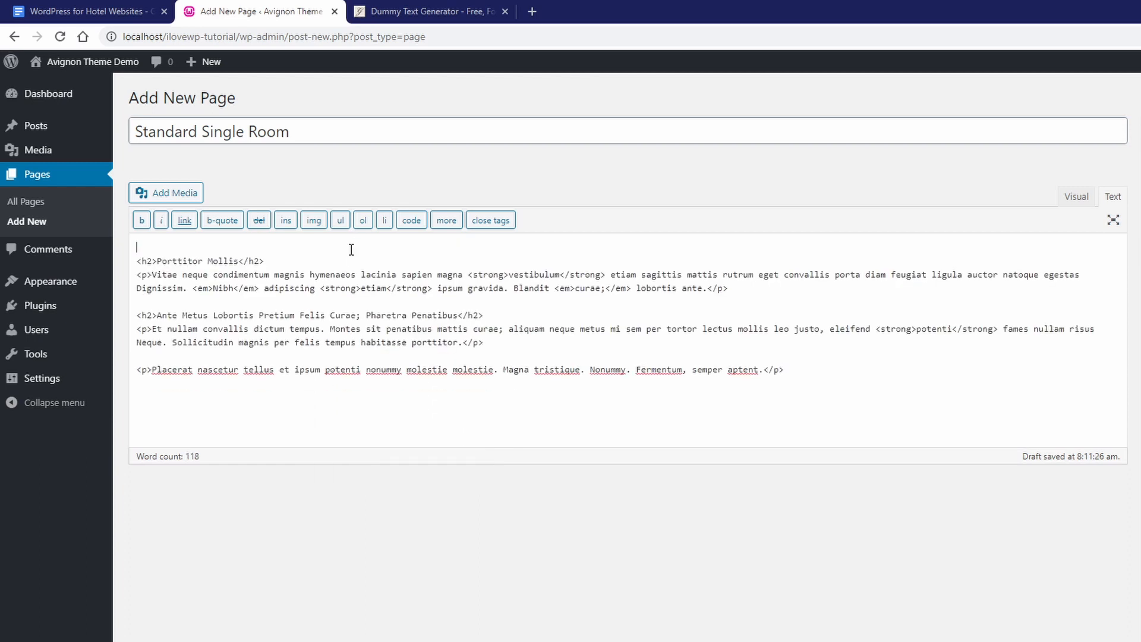
key(shift+End)
key(BackSpace)
key(Delete)
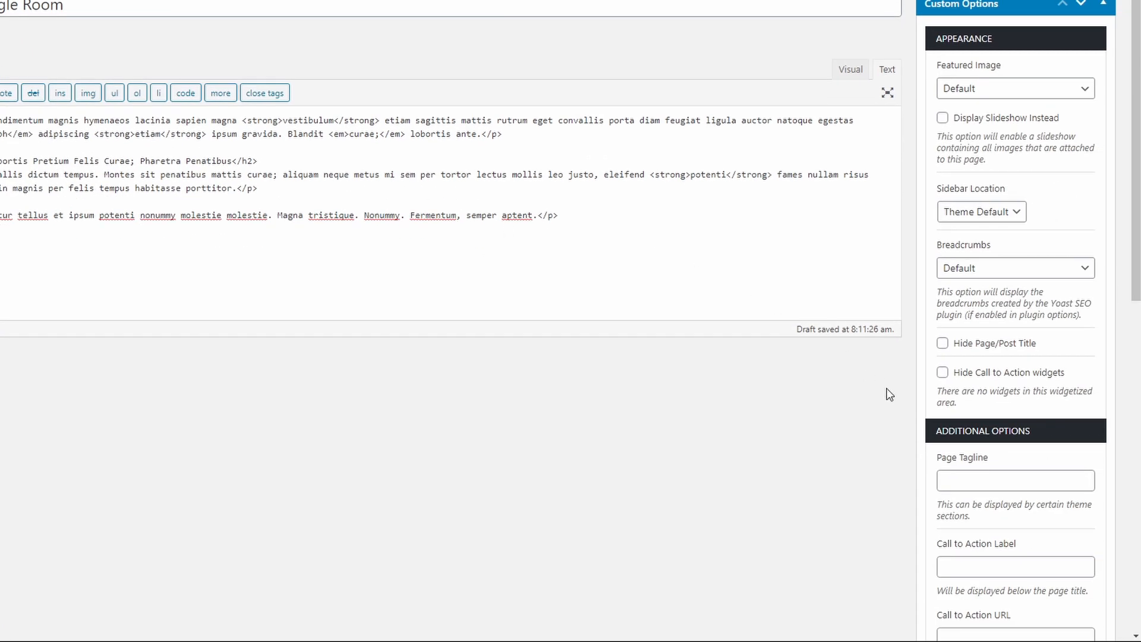
Step: Set Rooms & Rates as the parent of the Standard Single Room page
scroll(890, 394, down, 10)
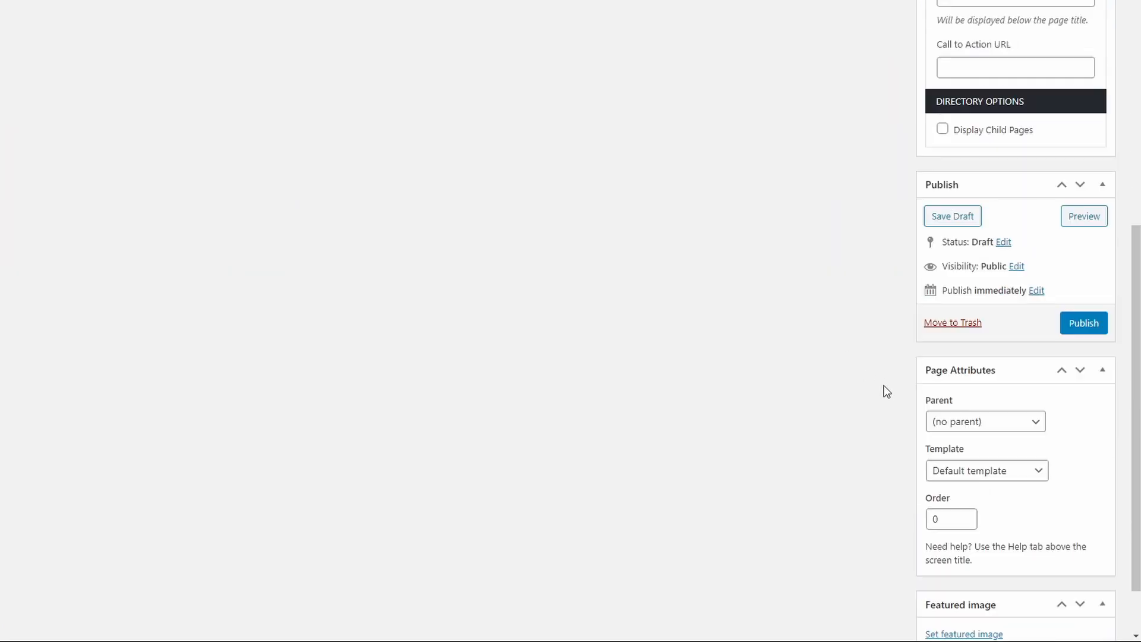
scroll(885, 389, down, 2)
click(947, 349)
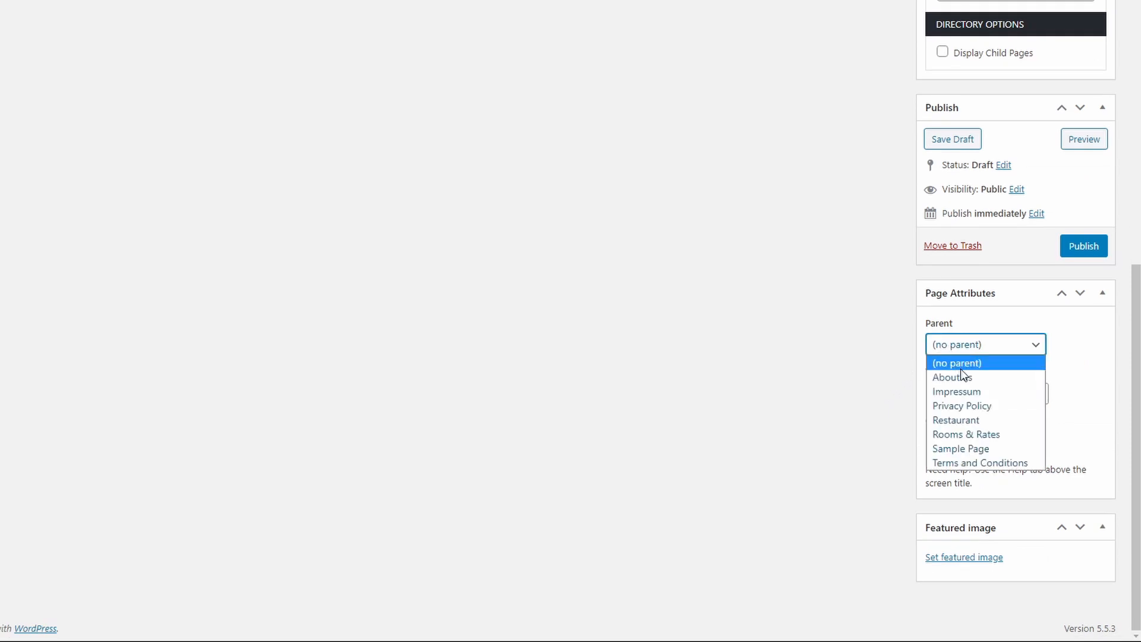
click(968, 433)
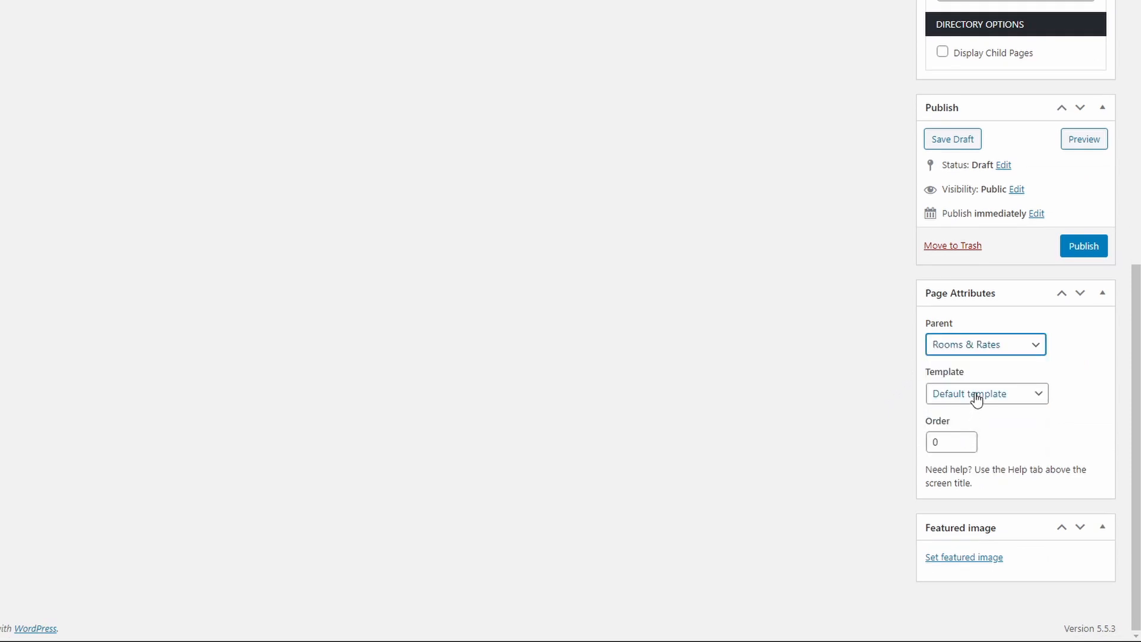
Step: Upload siena-house-2020-43.jpg from the ROOMS/standard-single-room folder as the featured image and publish the Standard Single Room page
click(972, 554)
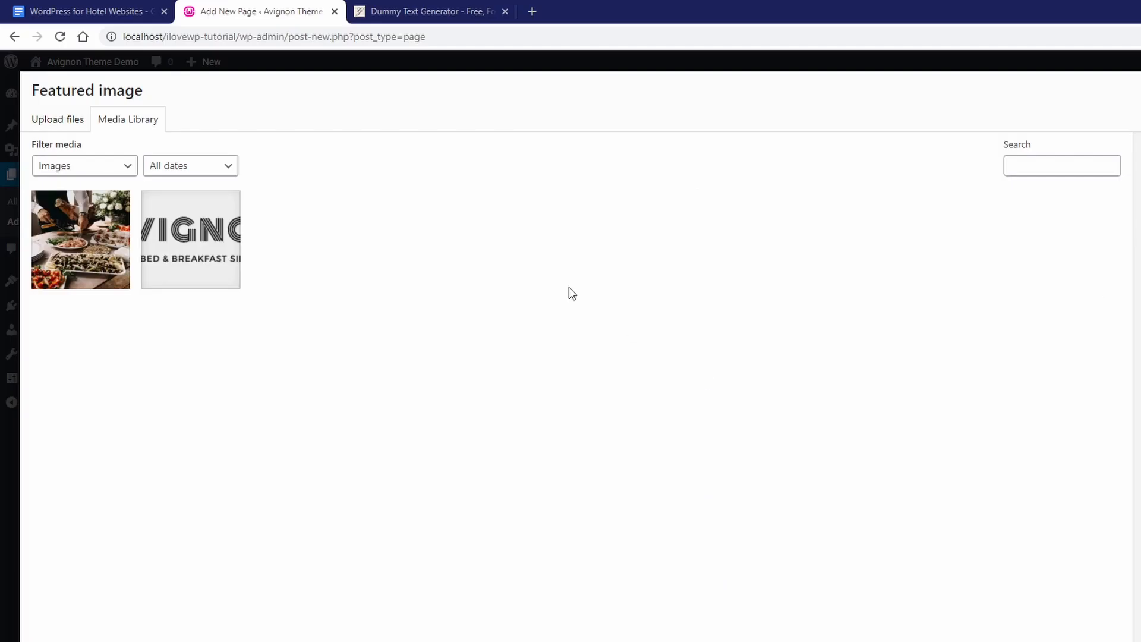
click(78, 126)
click(679, 386)
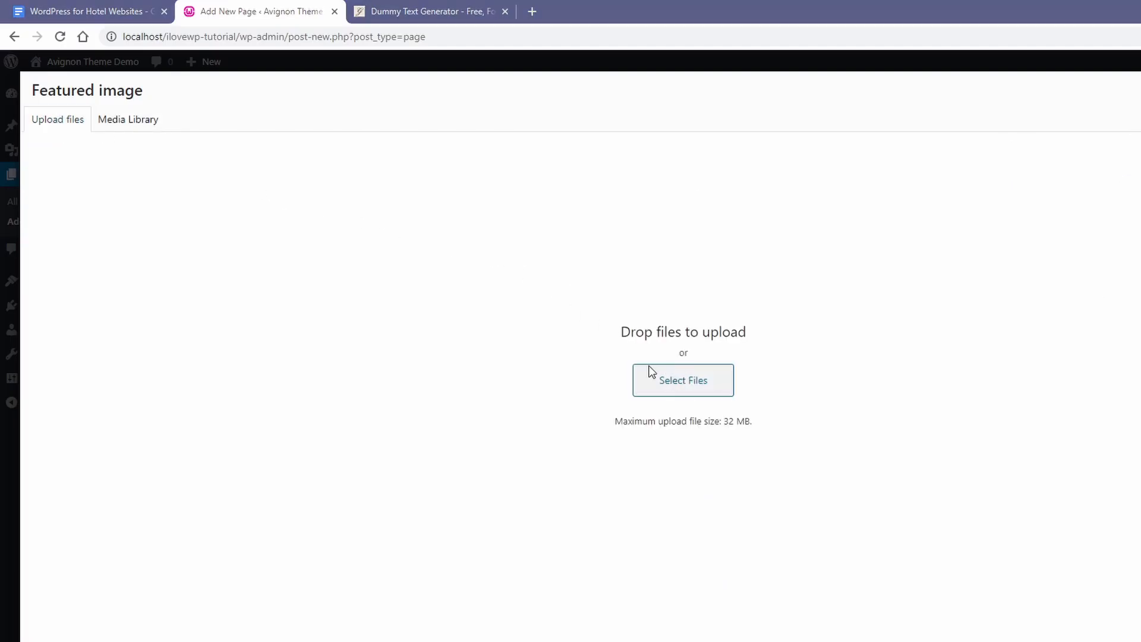
click(285, 36)
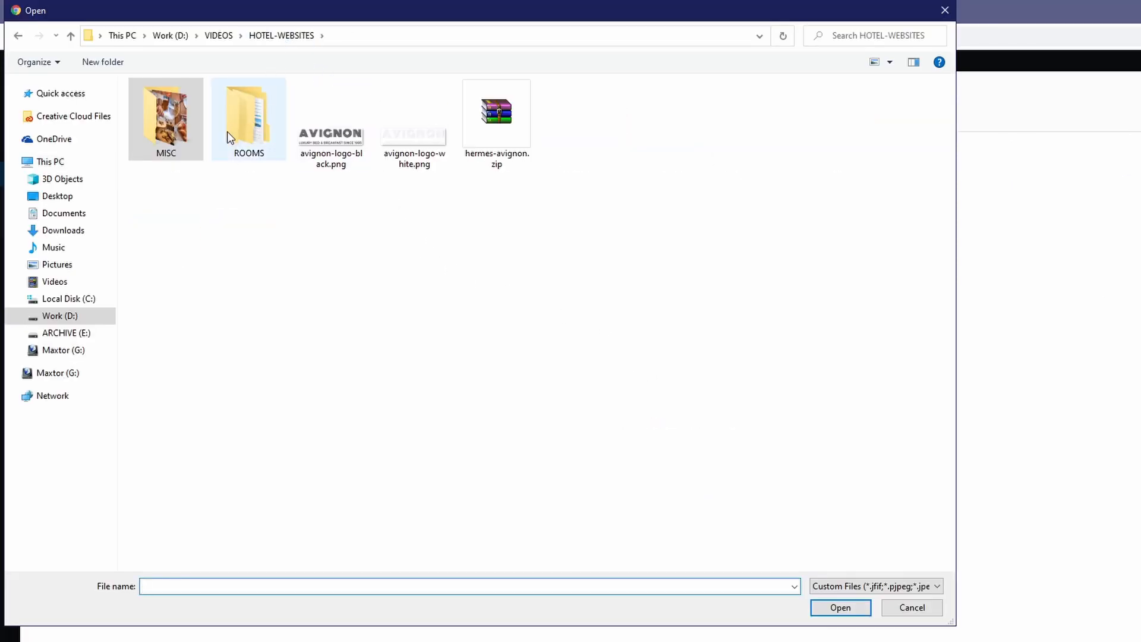
double_click(241, 122)
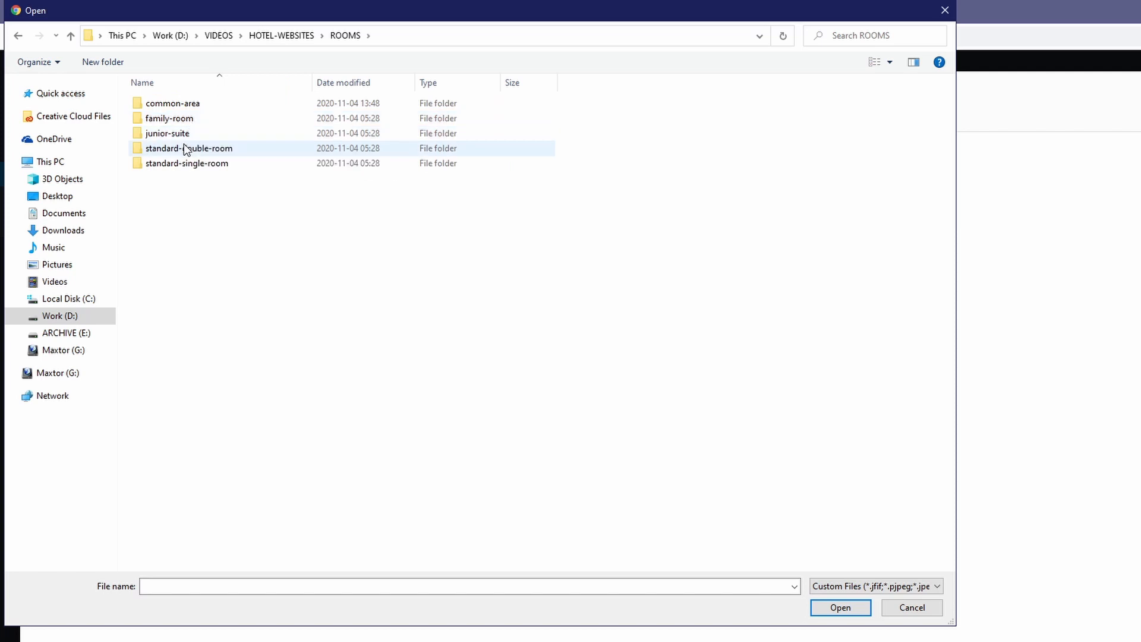
double_click(179, 164)
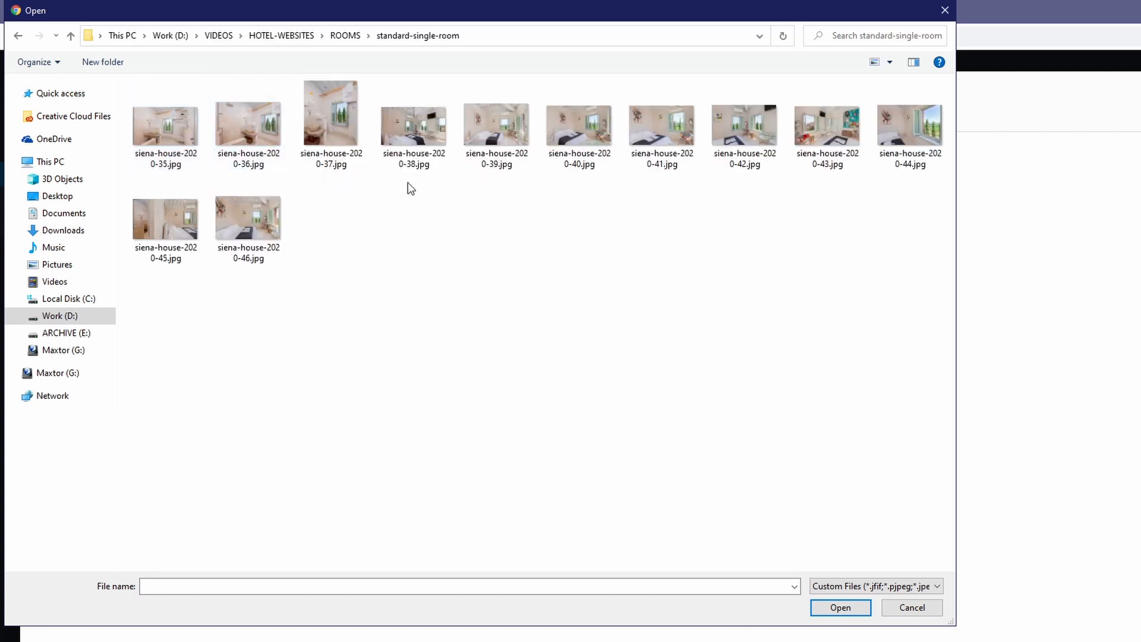
click(817, 134)
double_click(818, 132)
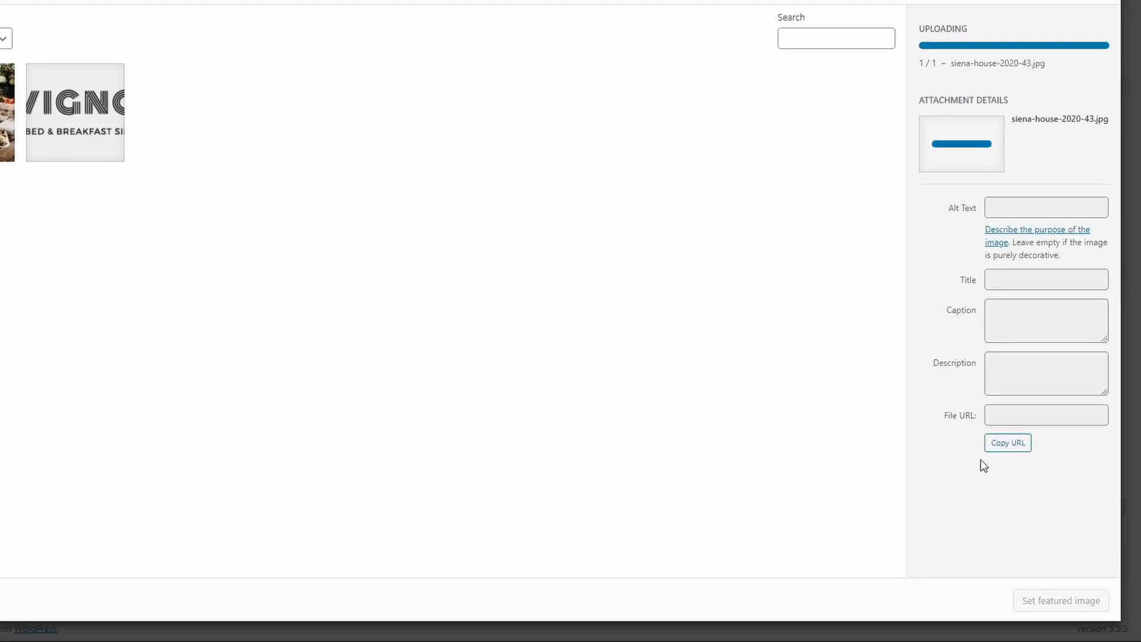
click(1064, 606)
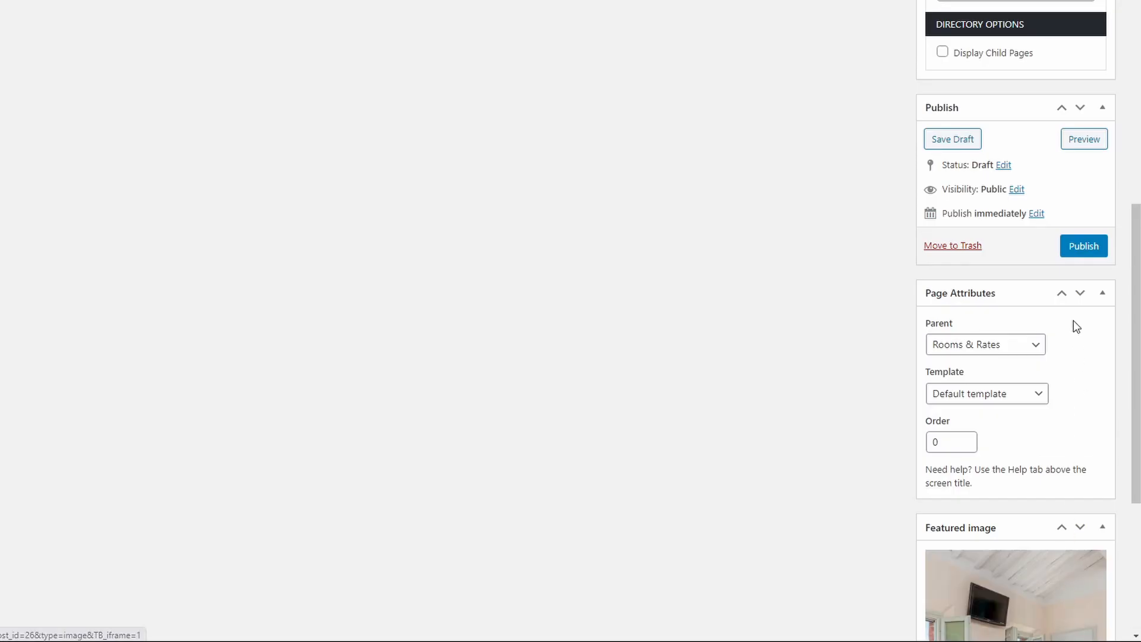
click(1077, 247)
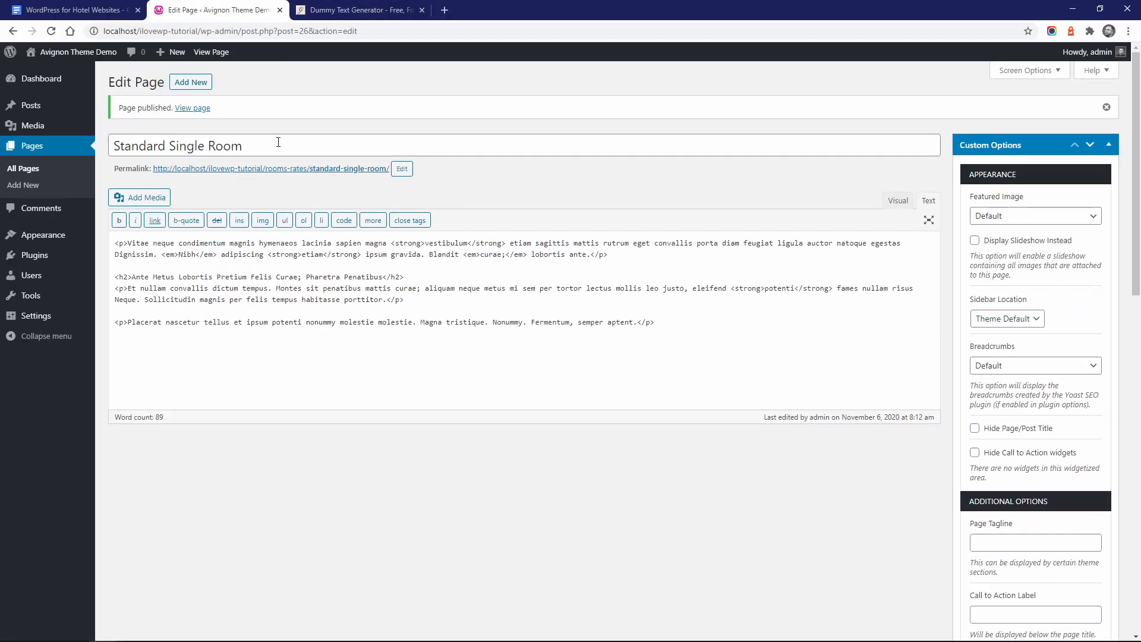
Step: Start a new page and title it "Standard Double Room", copying the name from the page structure table in the Google Docs document
click(48, 188)
click(74, 10)
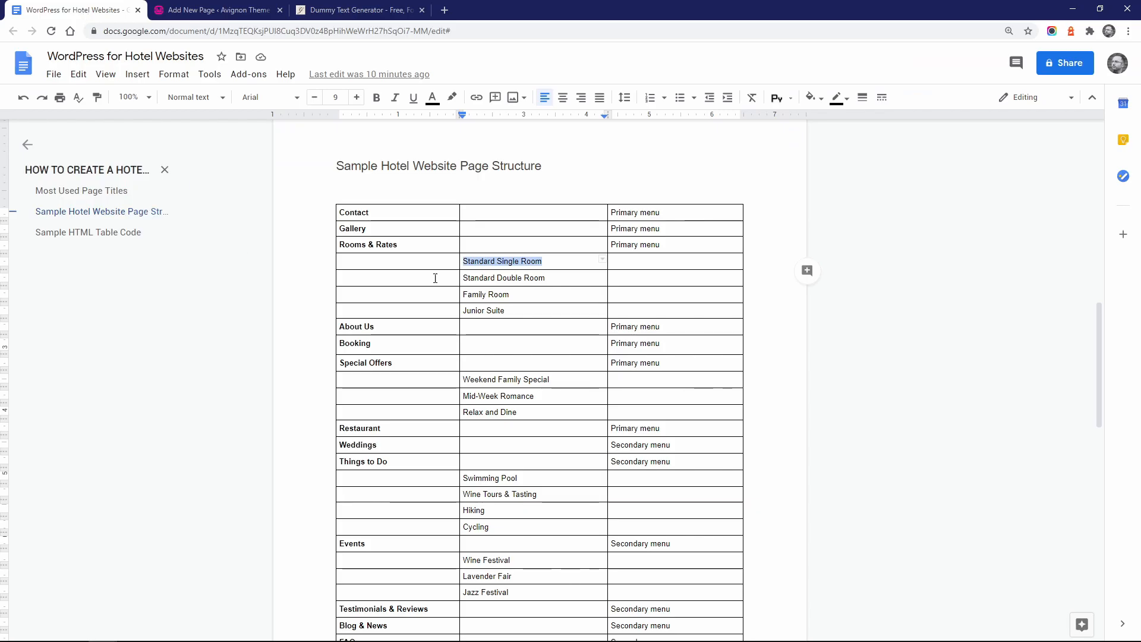
click(537, 260)
drag(545, 277, 461, 278)
click(217, 10)
key(ctrl+v)
Step: Copy the generated text from the Dummy Text Generator site and paste it into the Standard Double Room page's body in WordPress
key(ctrl+Tab)
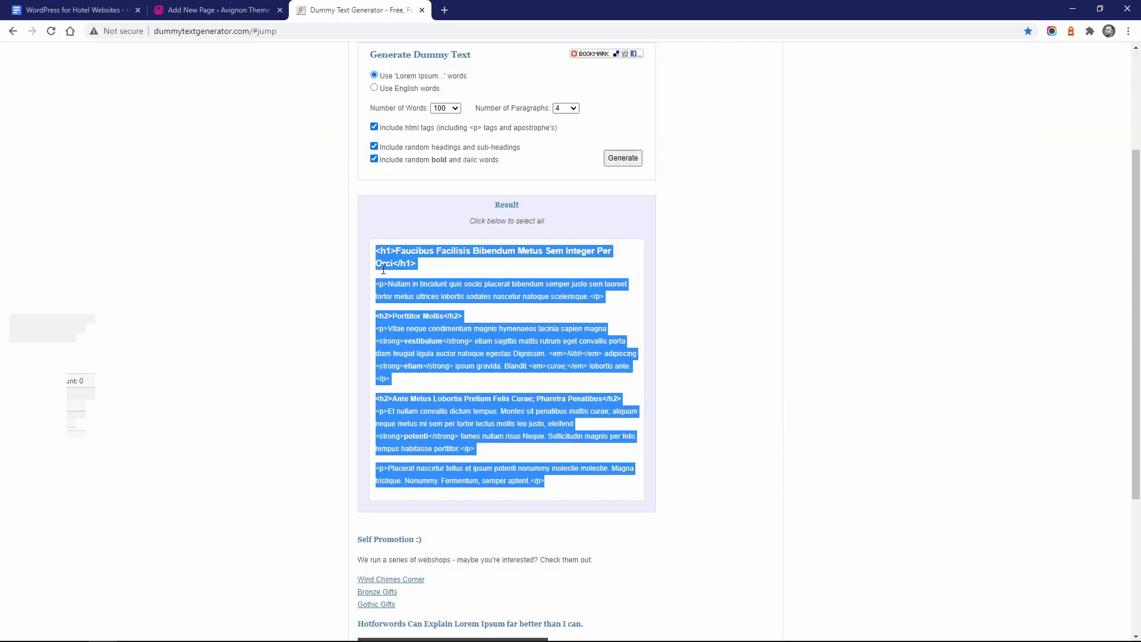
click(216, 10)
click(284, 253)
key(ctrl+v)
Step: Set Rooms & Rates as the parent of the Standard Double Room page
scroll(1041, 484, down, 10)
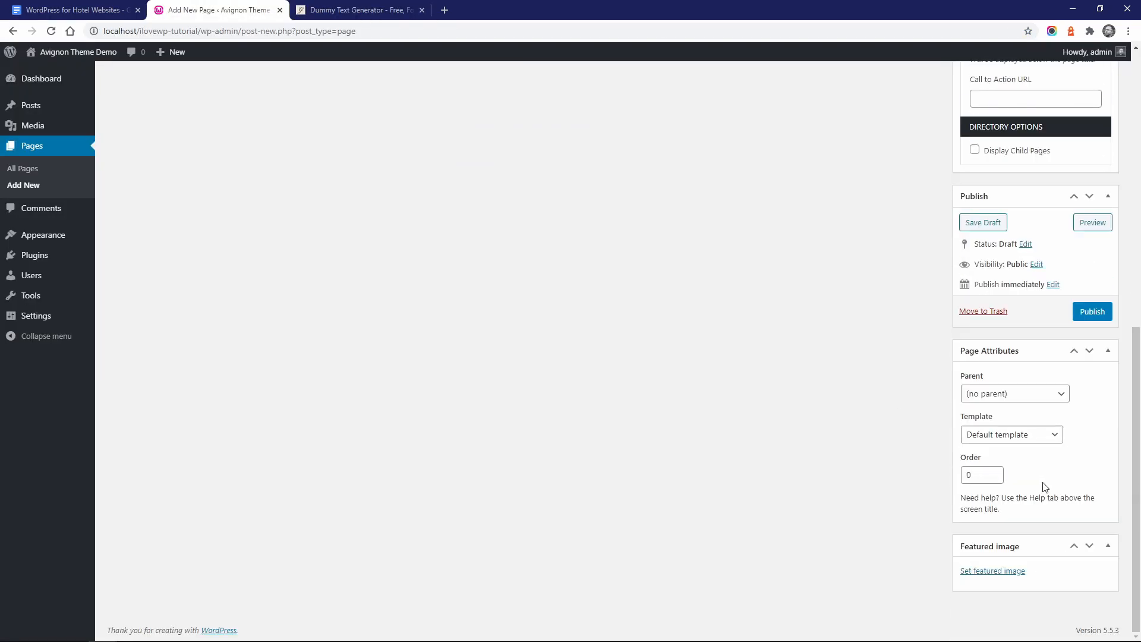
click(1013, 393)
click(994, 468)
Step: Upload siena-house-2020-48.jpg from the standard-double-room folder as the featured image and publish the Standard Double Room page
click(992, 570)
click(51, 102)
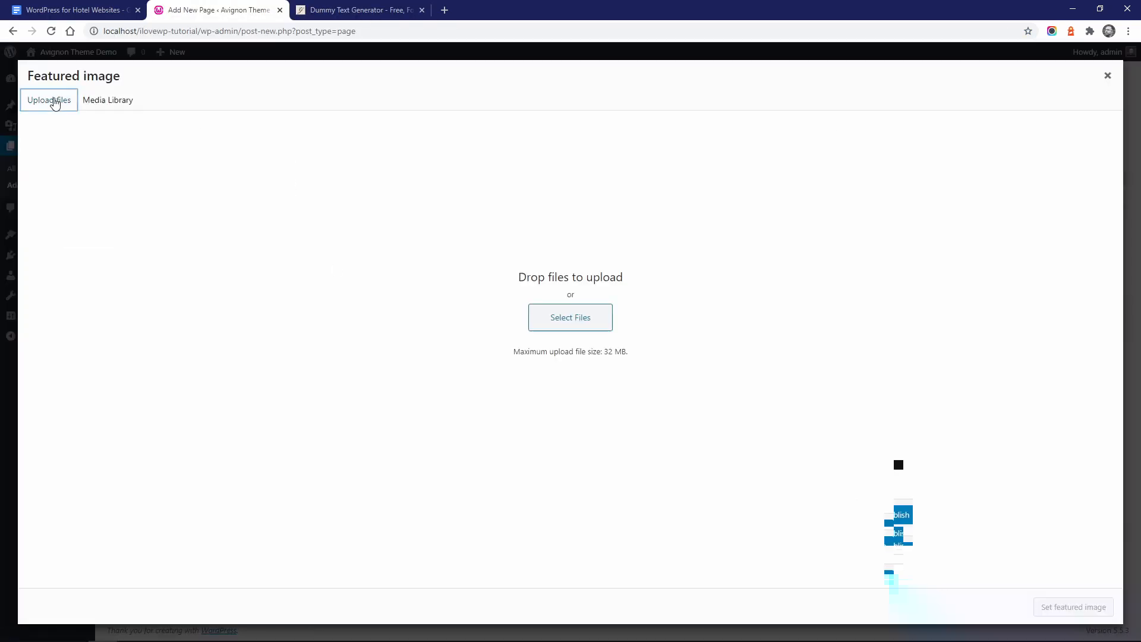
click(570, 316)
double_click(172, 124)
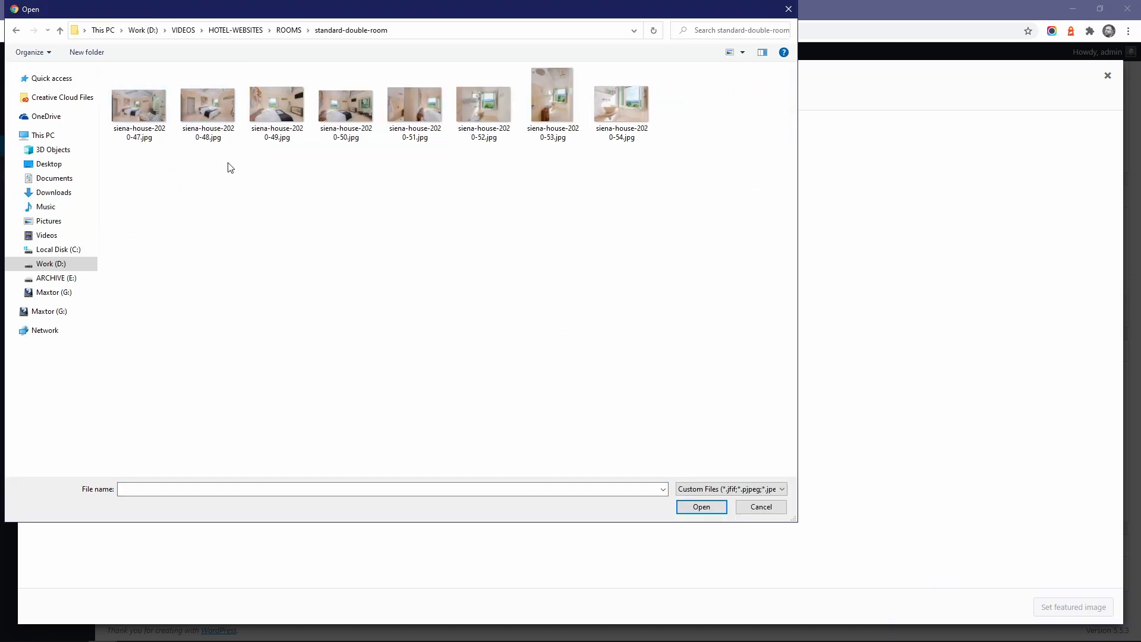
double_click(217, 111)
click(1073, 606)
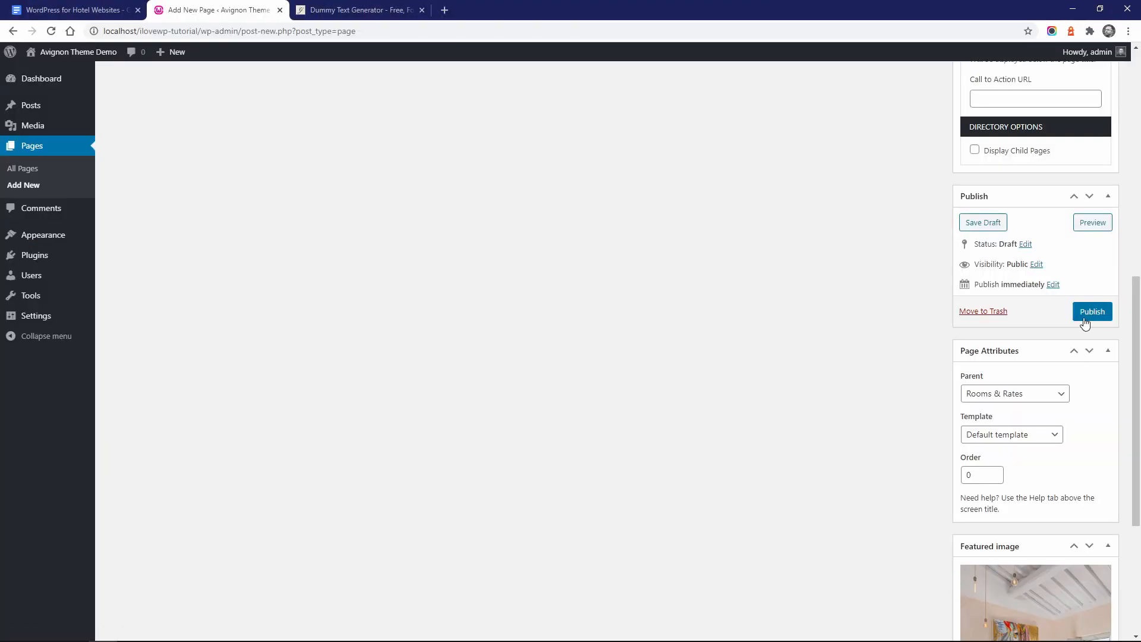
click(1086, 311)
Step: Start a new page and title it "Family Room", copying the name from the page structure table in the Google Docs document
click(46, 189)
click(78, 10)
click(510, 294)
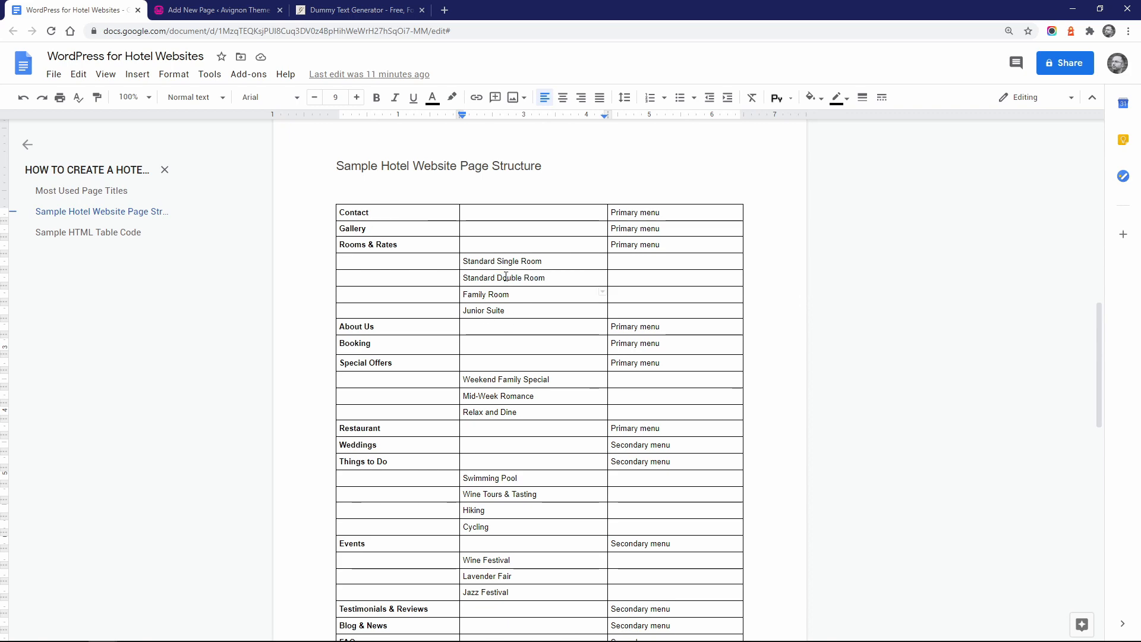
key(shift+Home)
click(222, 10)
right_click(221, 105)
click(248, 199)
Step: Copy the generated text from the Dummy Text Generator site and paste it into the Family Room page's body in WordPress
click(359, 11)
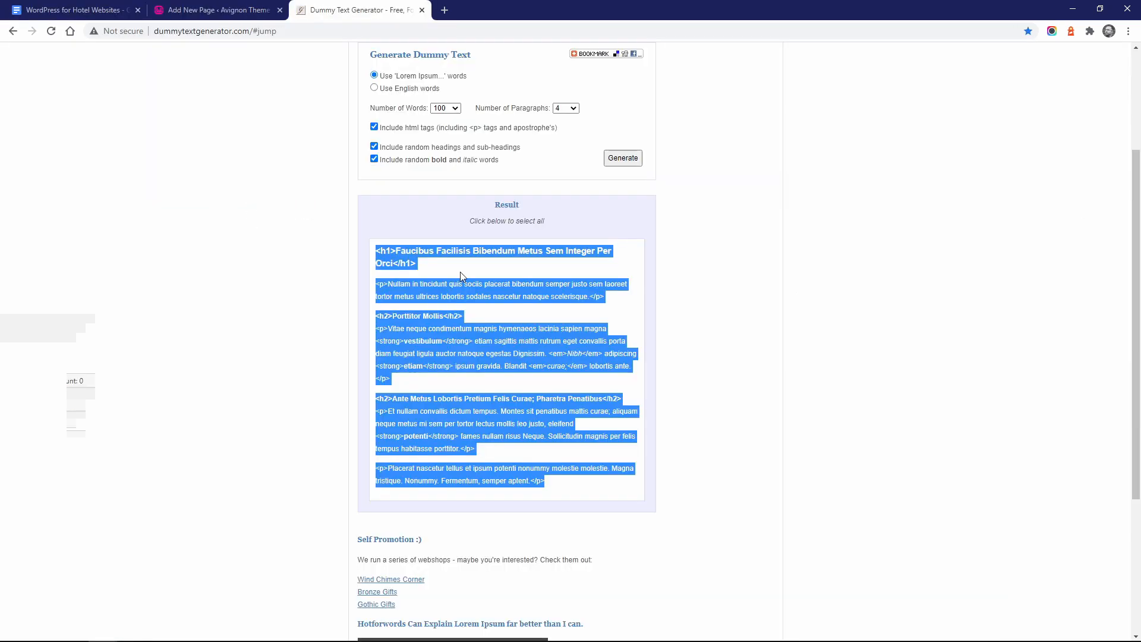
right_click(458, 273)
click(479, 283)
click(223, 10)
right_click(332, 250)
click(361, 344)
Step: Set Rooms & Rates as the parent of the Family Room page
scroll(1010, 455, down, 8)
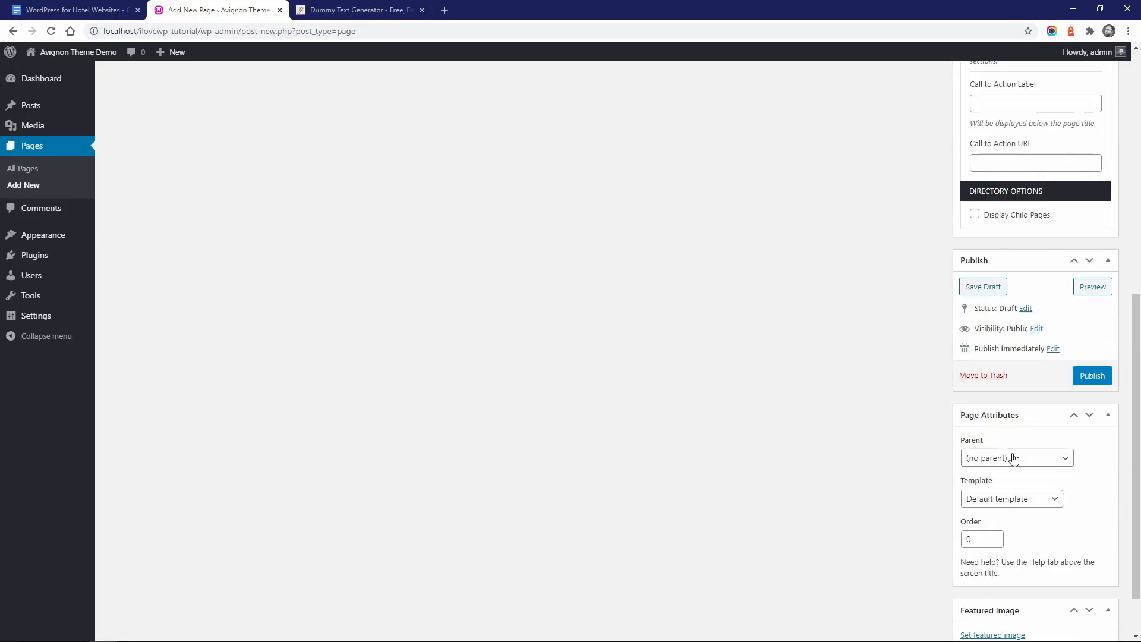
click(1011, 457)
click(1004, 533)
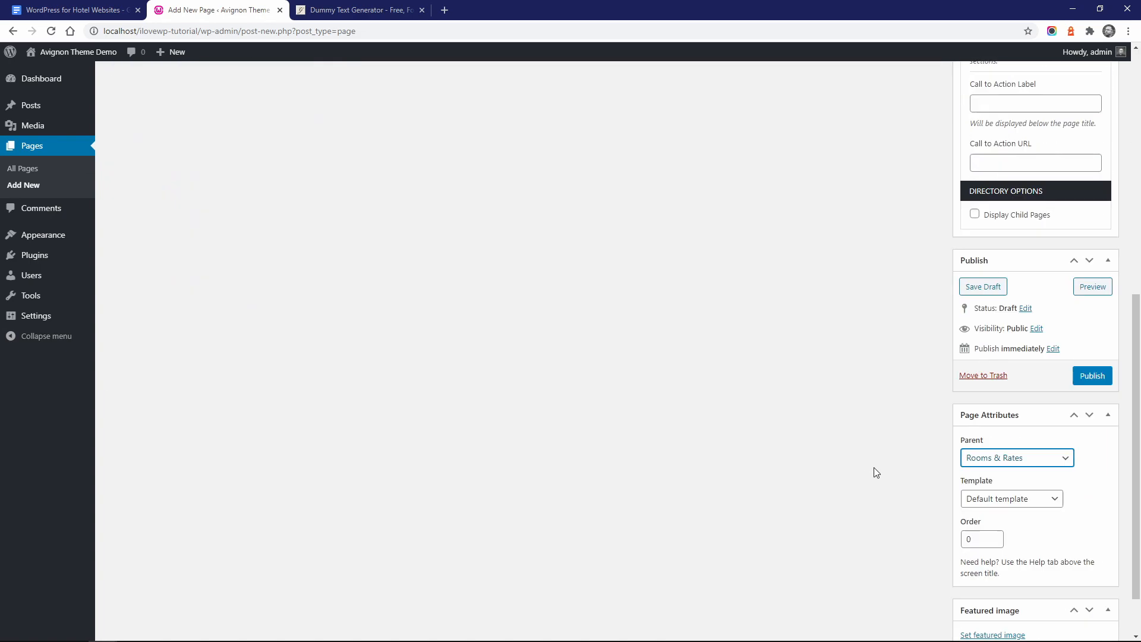
Step: Upload siena-house-2020-55.jpg from the family-room folder as the featured image and publish the Family Room page
scroll(873, 469, down, 1)
click(996, 580)
click(49, 100)
click(567, 315)
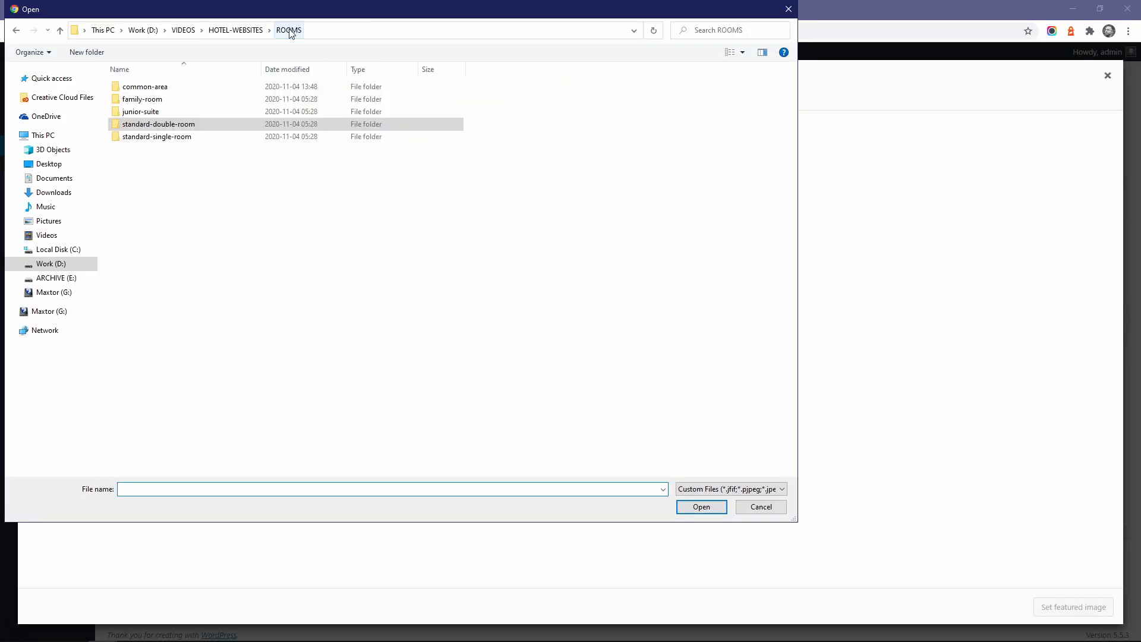
double_click(150, 97)
double_click(138, 108)
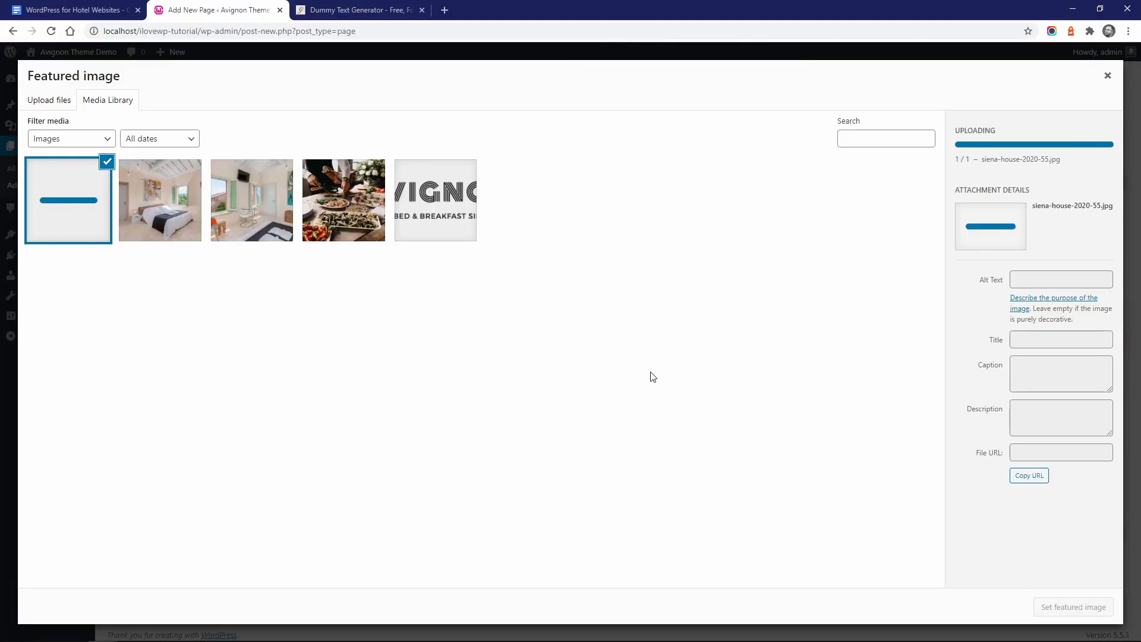
click(1059, 606)
click(1088, 316)
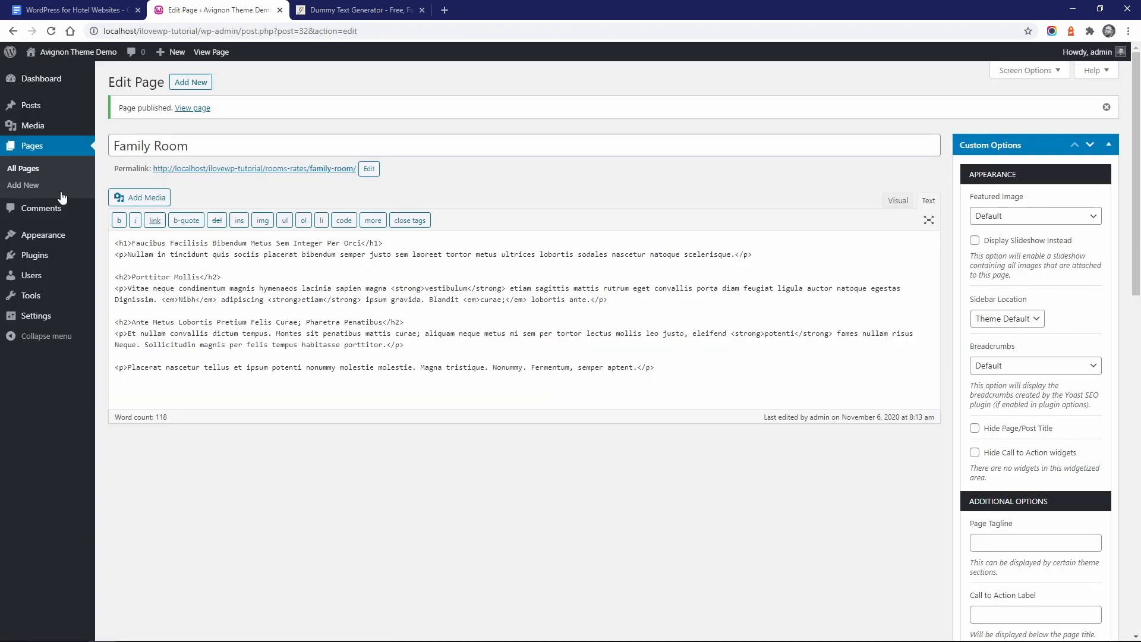
Step: Start a new page and title it "Junior Suite", copying the name from the page structure table in the Google Docs document
click(26, 185)
click(71, 11)
triple_click(515, 309)
key(ctrl+c)
key(ctrl+Tab)
key(ctrl+v)
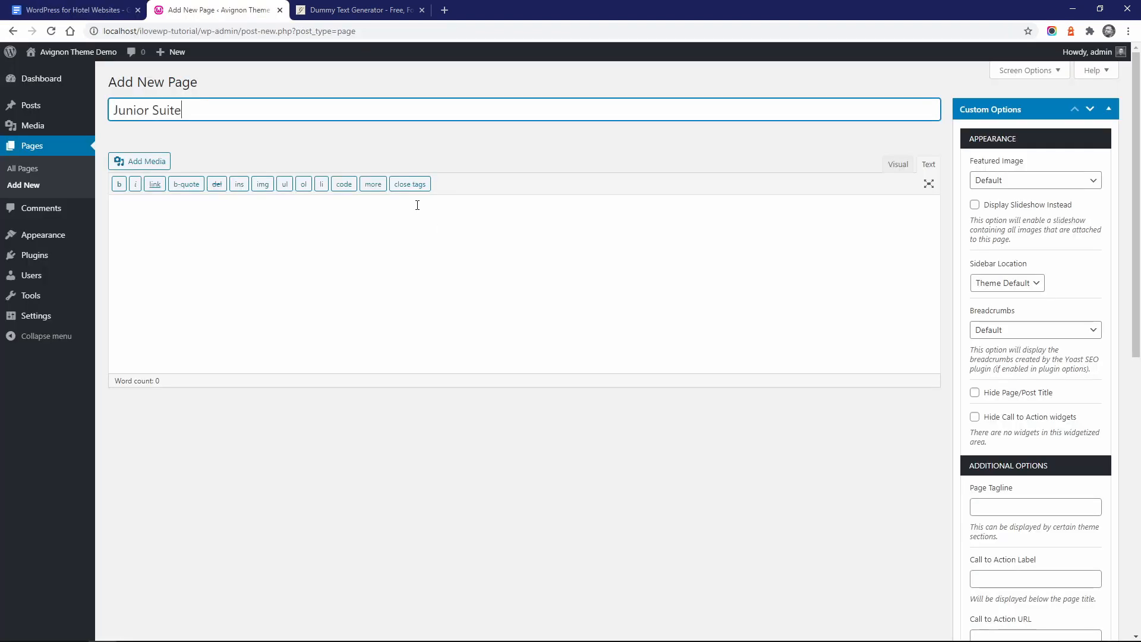
Step: Copy the generated text from the Dummy Text Generator site and paste it into the Junior Suite page's body in WordPress
click(359, 10)
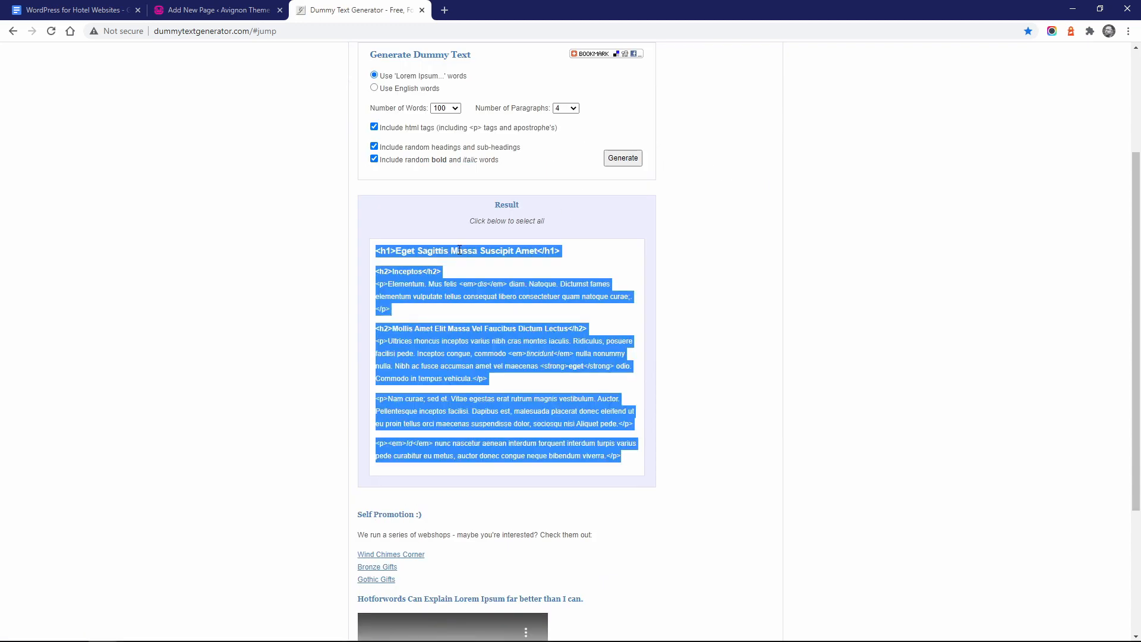
key(ctrl+c)
click(223, 13)
click(278, 235)
key(ctrl+v)
Step: Set Rooms & Rates as the parent of the Junior Suite page
scroll(901, 441, down, 3)
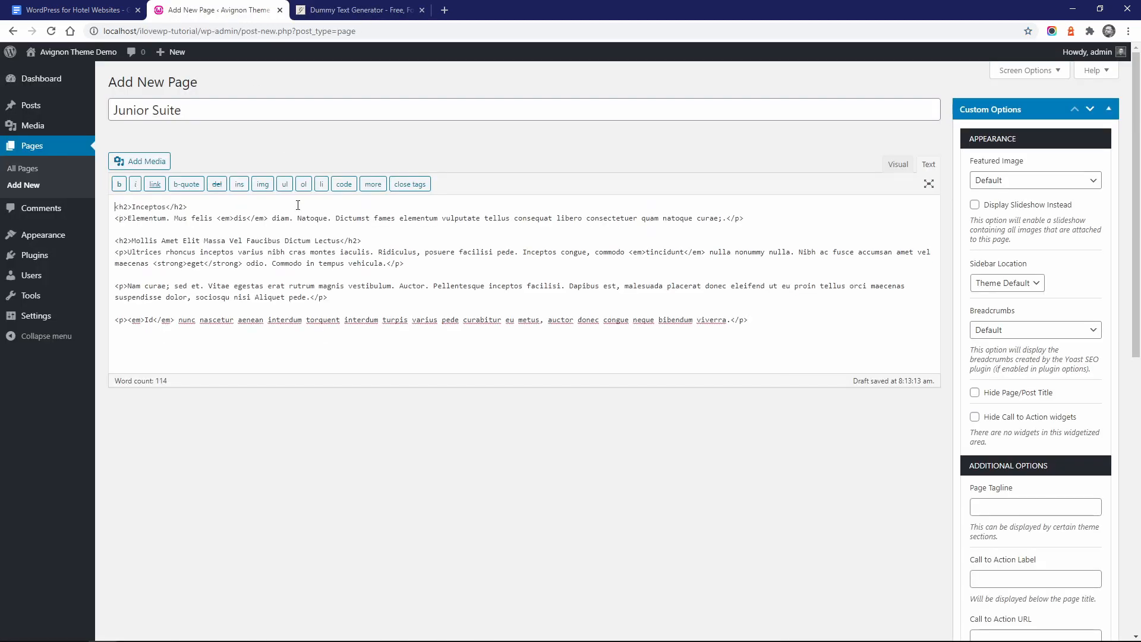
scroll(901, 441, down, 7)
click(1013, 398)
click(1001, 472)
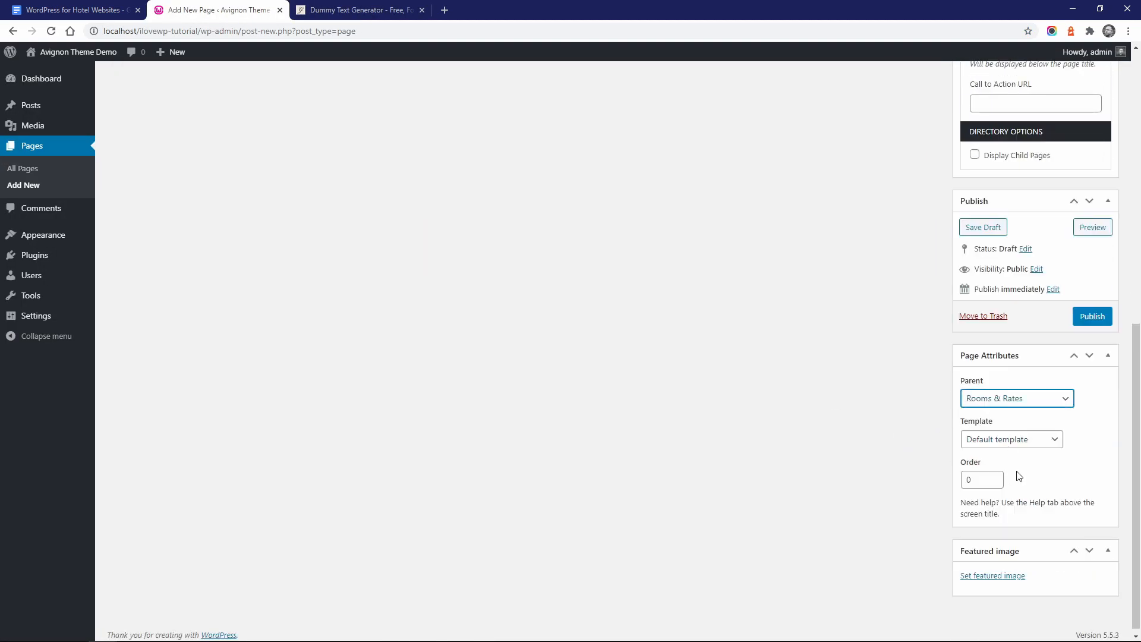
Step: Upload siena-house-2020-1.jpg from the ROOMS subfolders as the featured image and publish the Junior Suite page
click(992, 575)
click(50, 98)
click(570, 315)
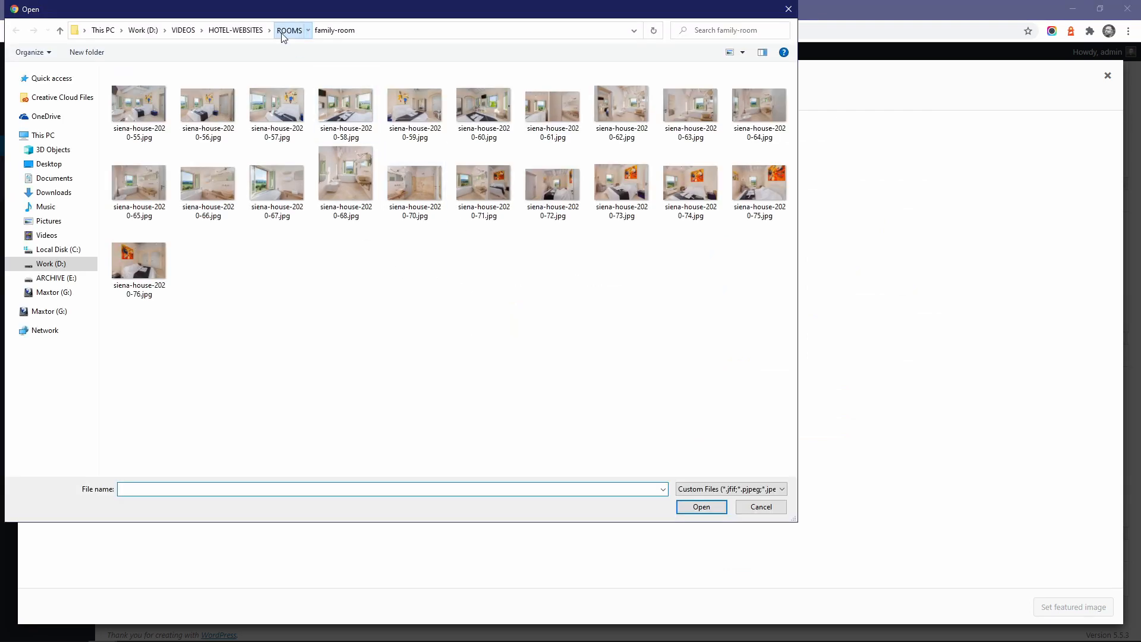
click(289, 30)
double_click(156, 114)
double_click(153, 134)
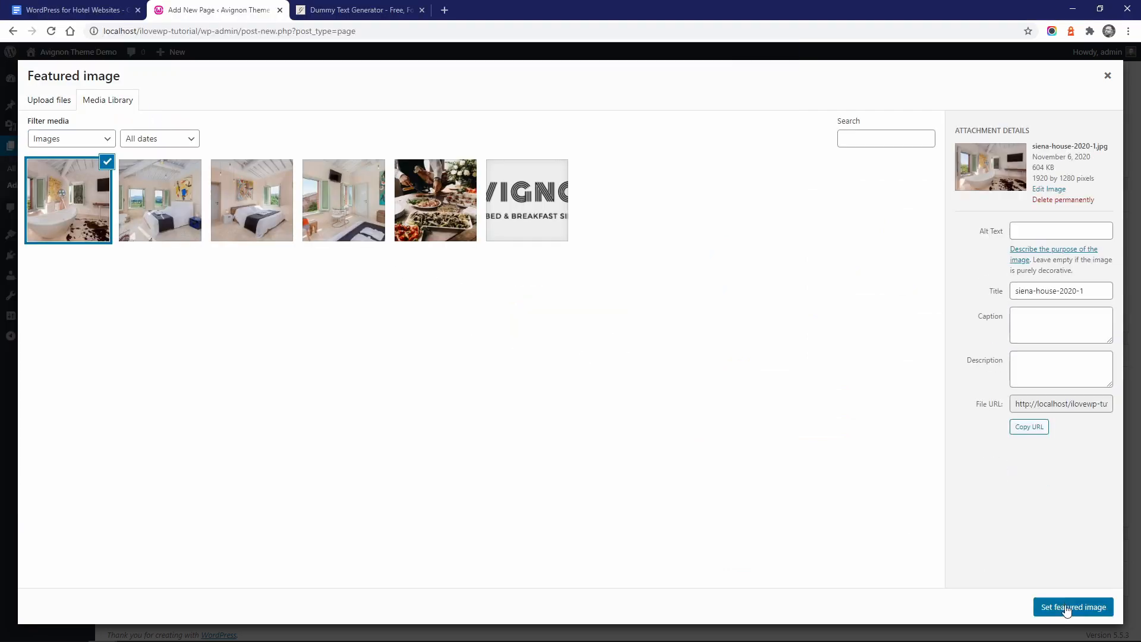
click(1067, 605)
click(1091, 316)
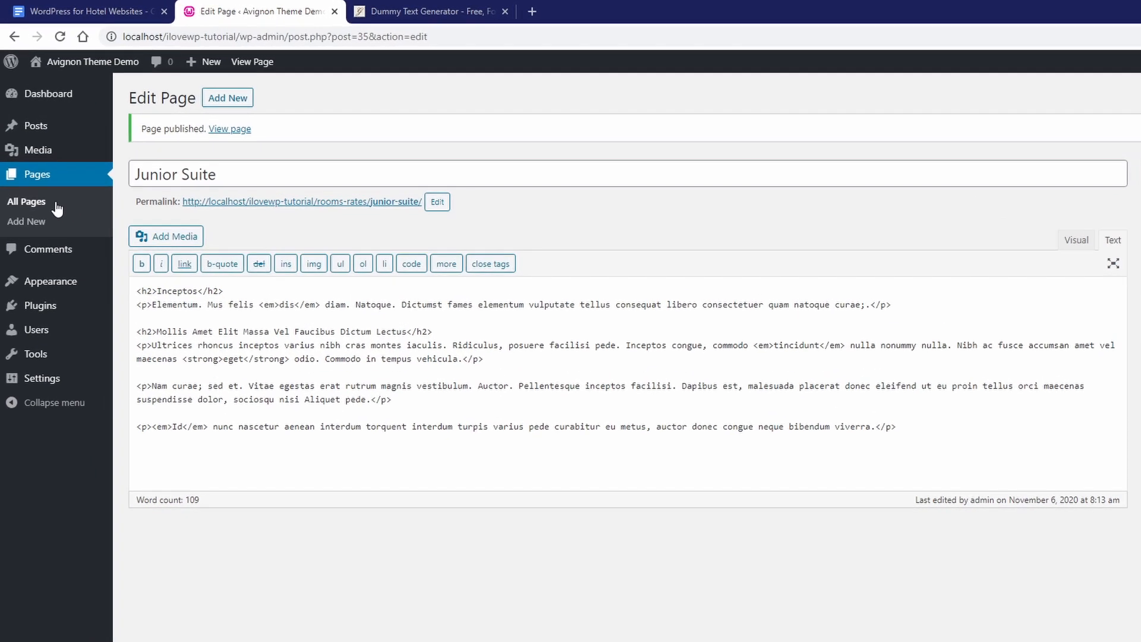
Step: Add Rooms & Rates, Junior Suite, Family Room, Standard Double Room and Standard Single Room to the Primary Menu
click(54, 170)
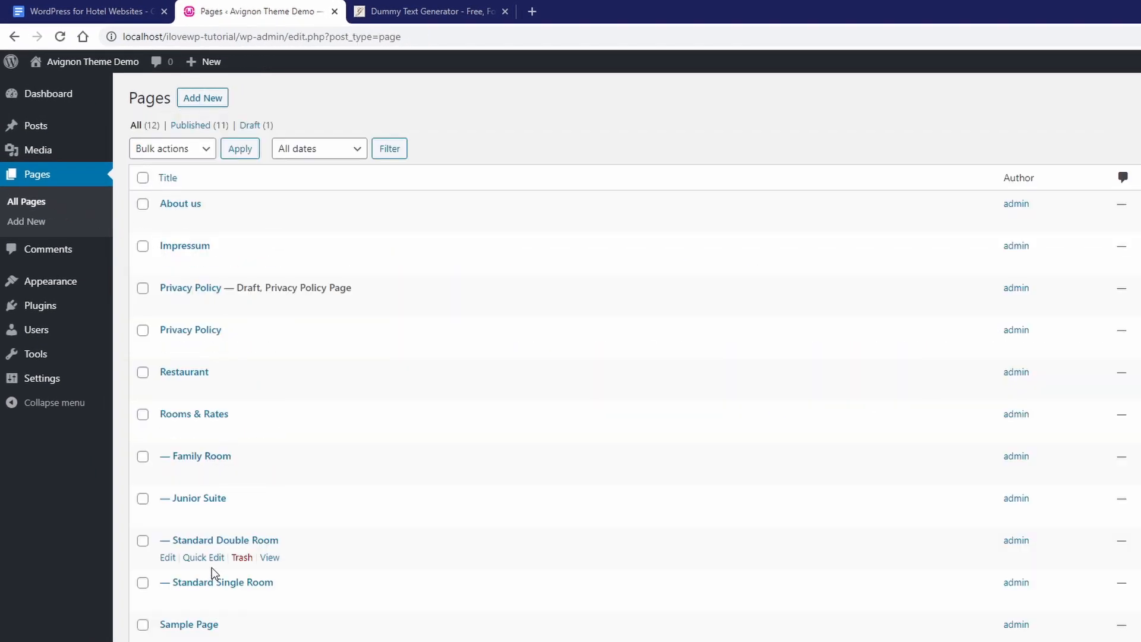
mouse_move(81, 292)
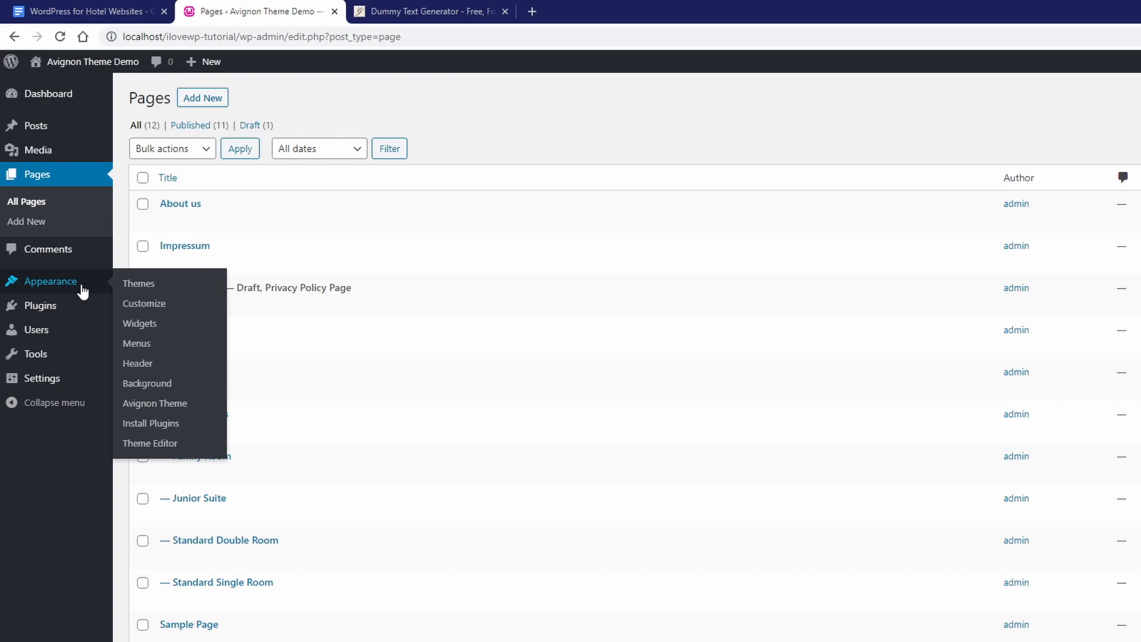
click(142, 343)
click(307, 179)
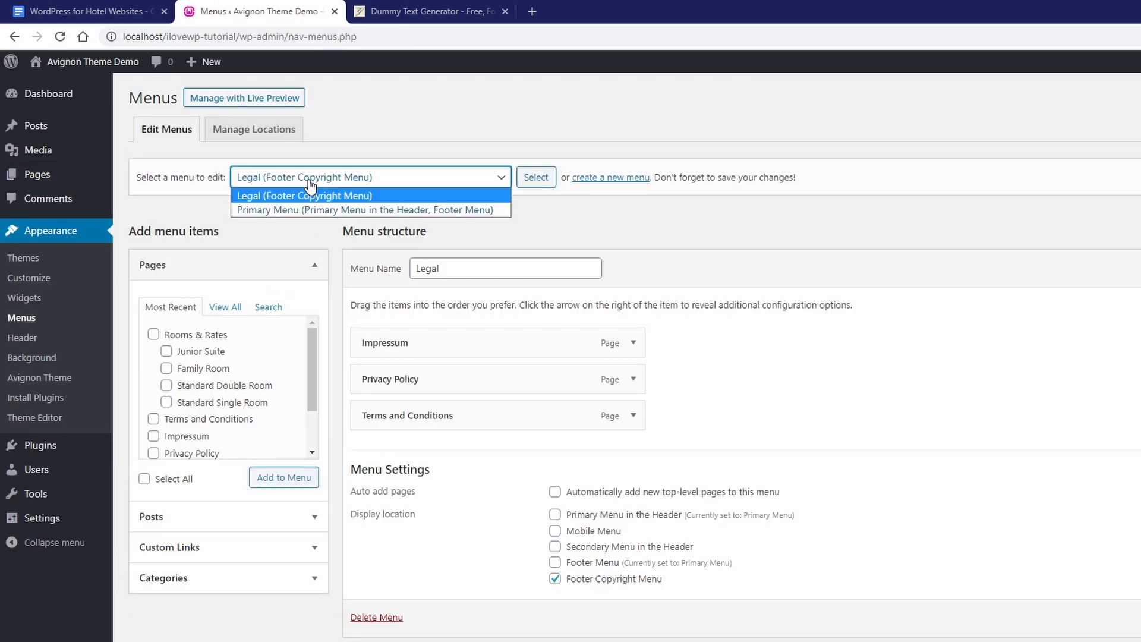
click(288, 211)
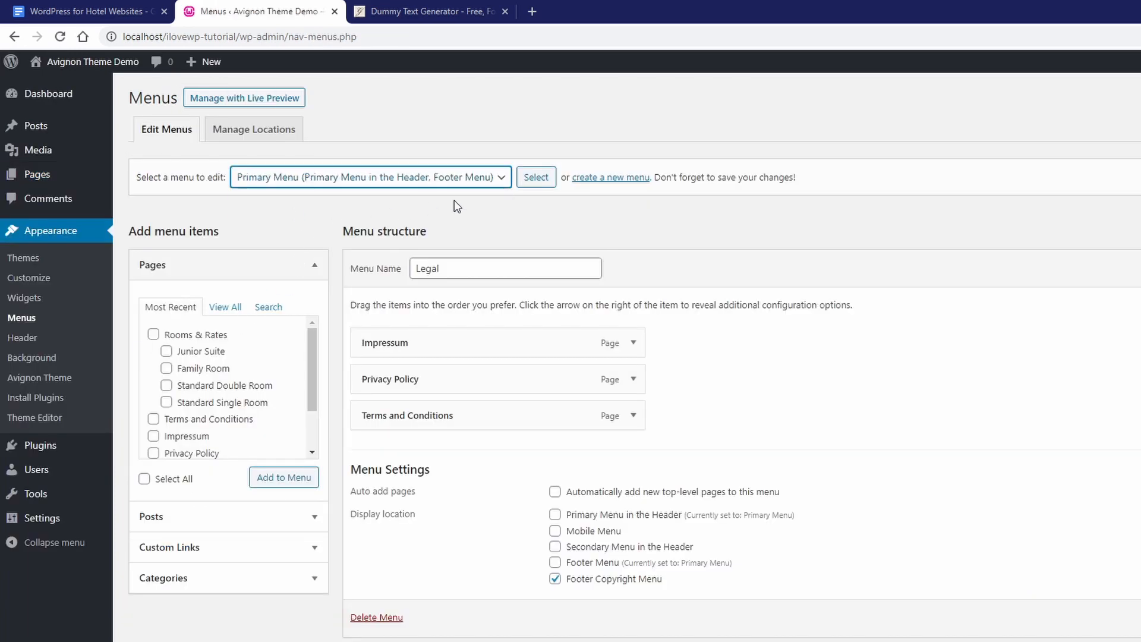
click(525, 176)
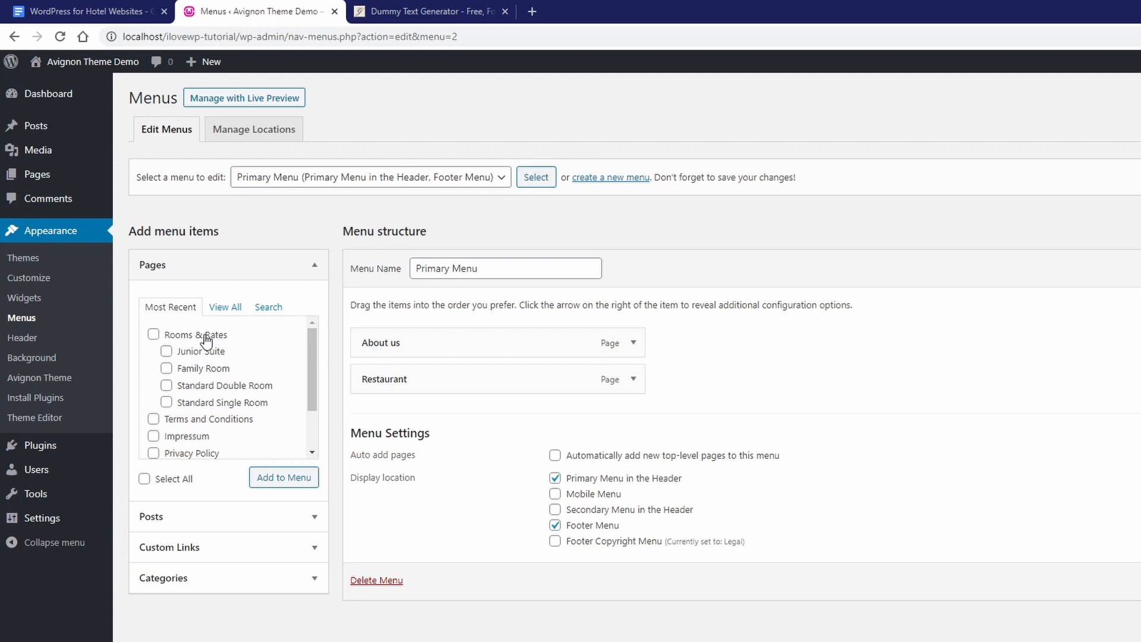
click(206, 337)
click(192, 353)
click(198, 387)
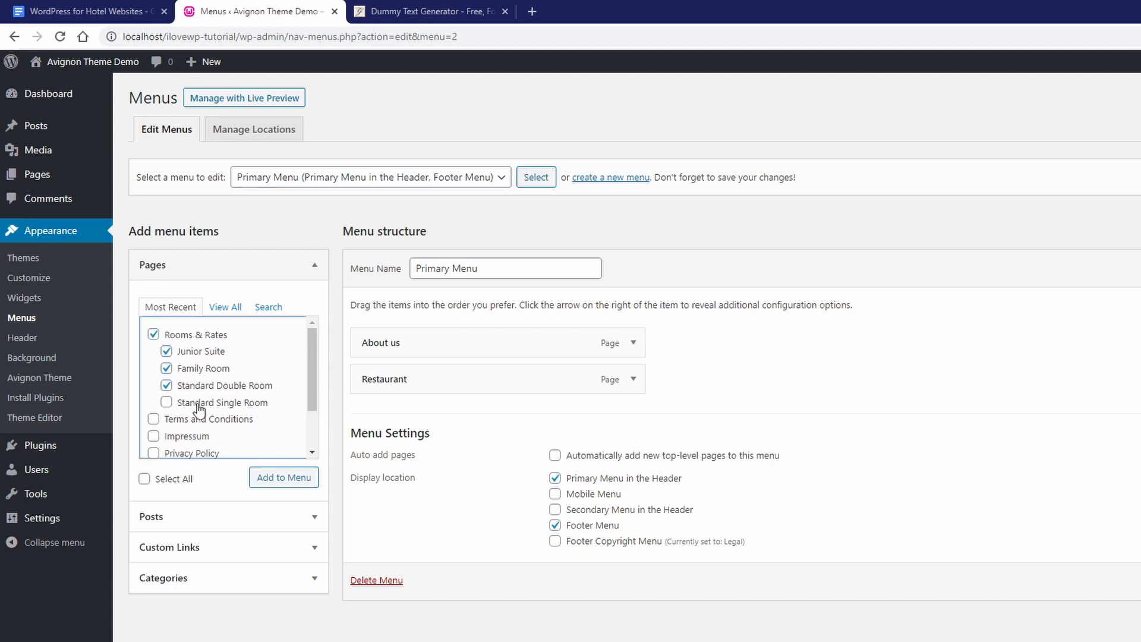
click(196, 402)
click(287, 478)
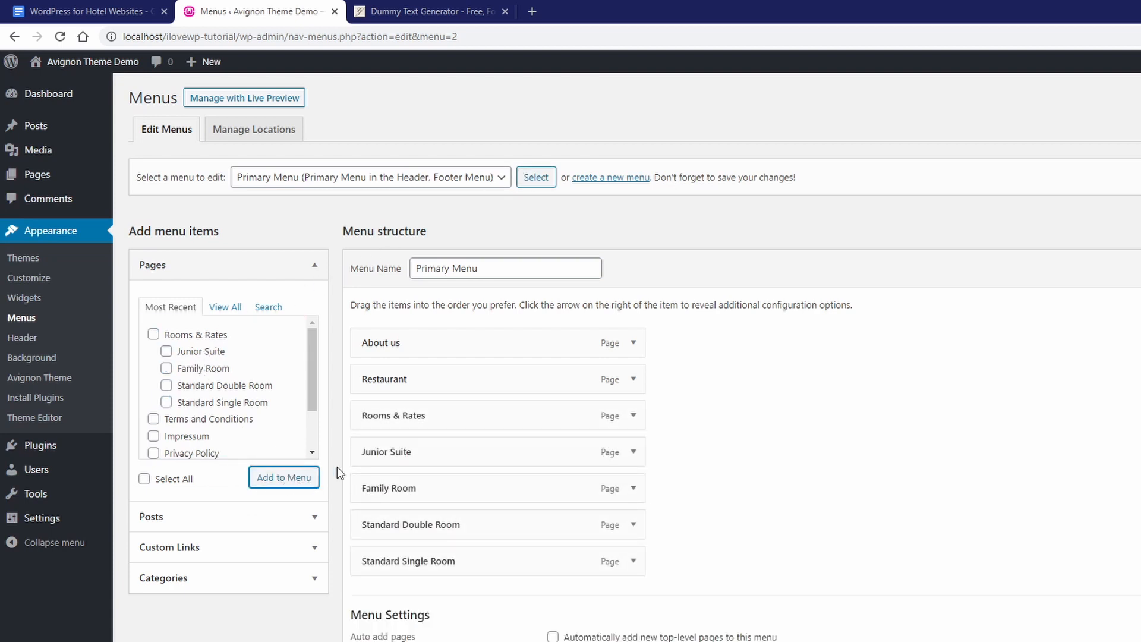
Step: Nest the four room pages as sub items under Rooms & Rates and save the Primary Menu
drag(389, 447, 416, 484)
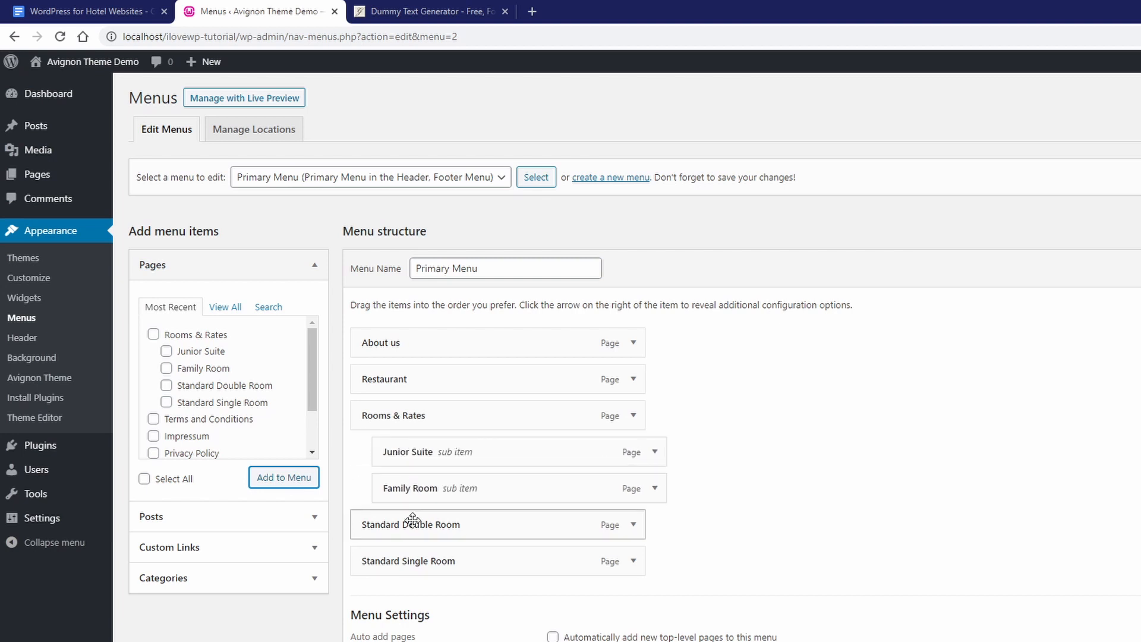
drag(438, 525, 438, 555)
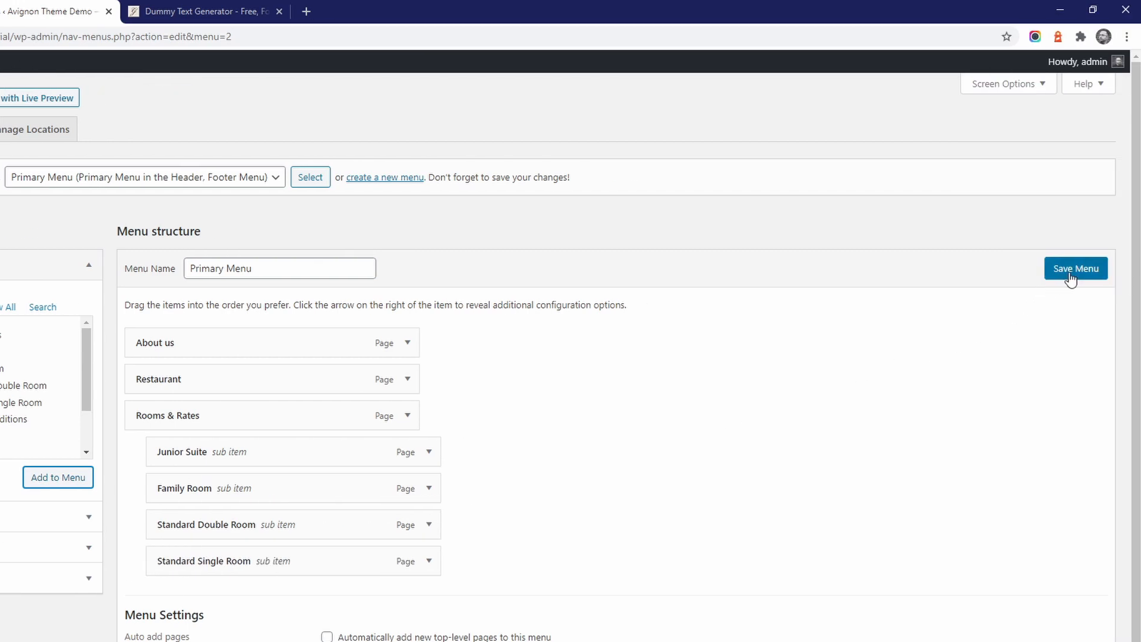
click(1071, 278)
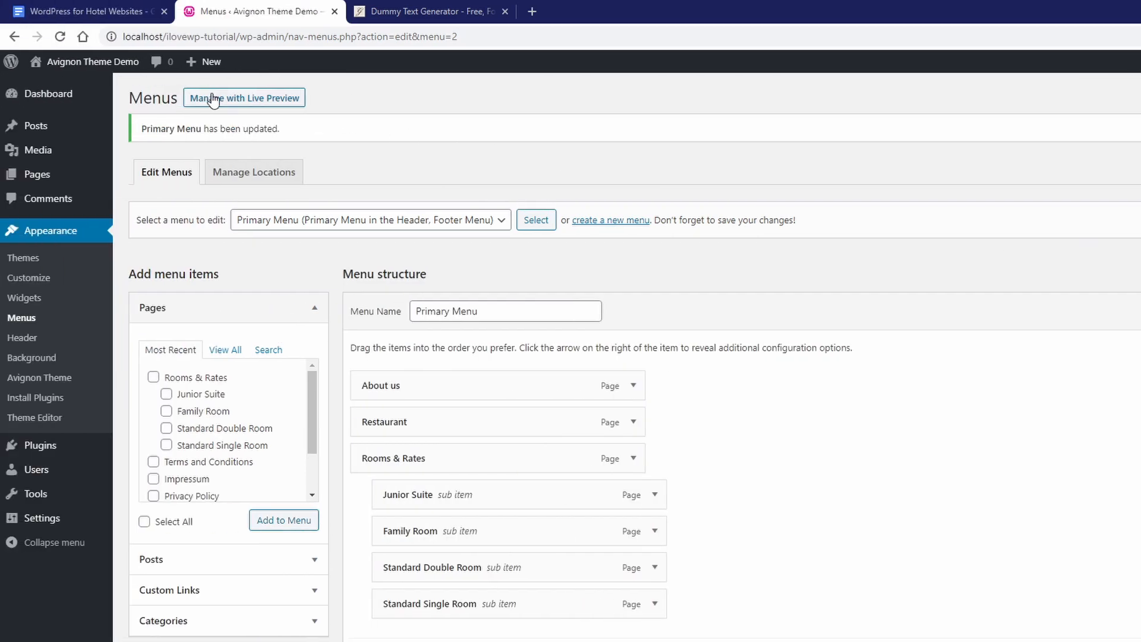
Step: View the live site, check the Rooms & Rates dropdown in the header navigation and look through the Rooms & Rates page
click(121, 66)
mouse_move(766, 175)
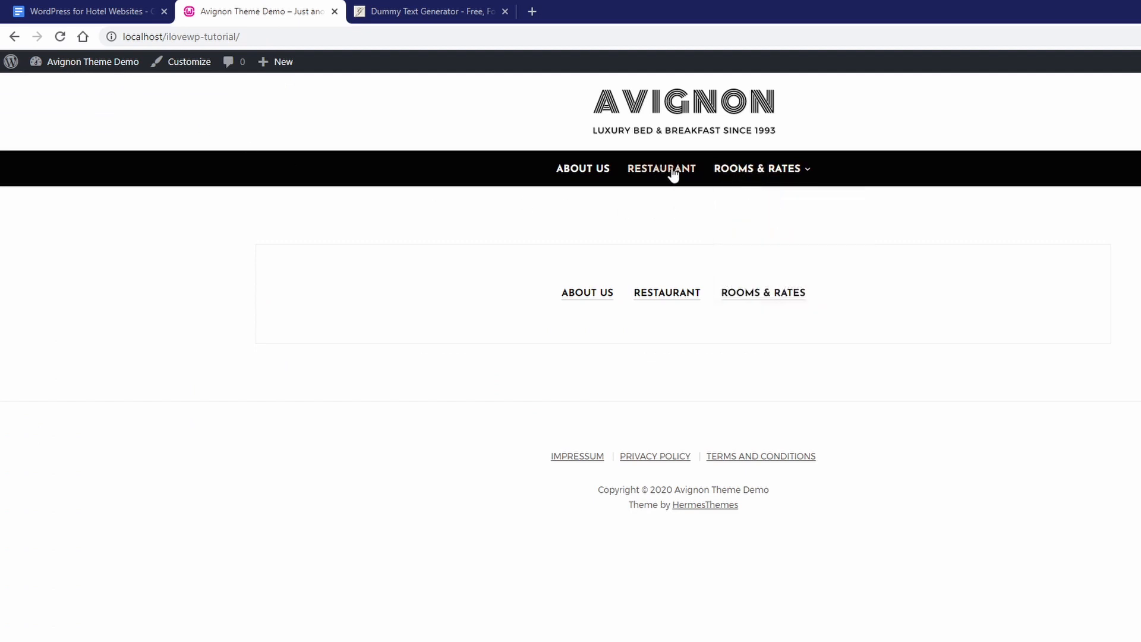
click(746, 173)
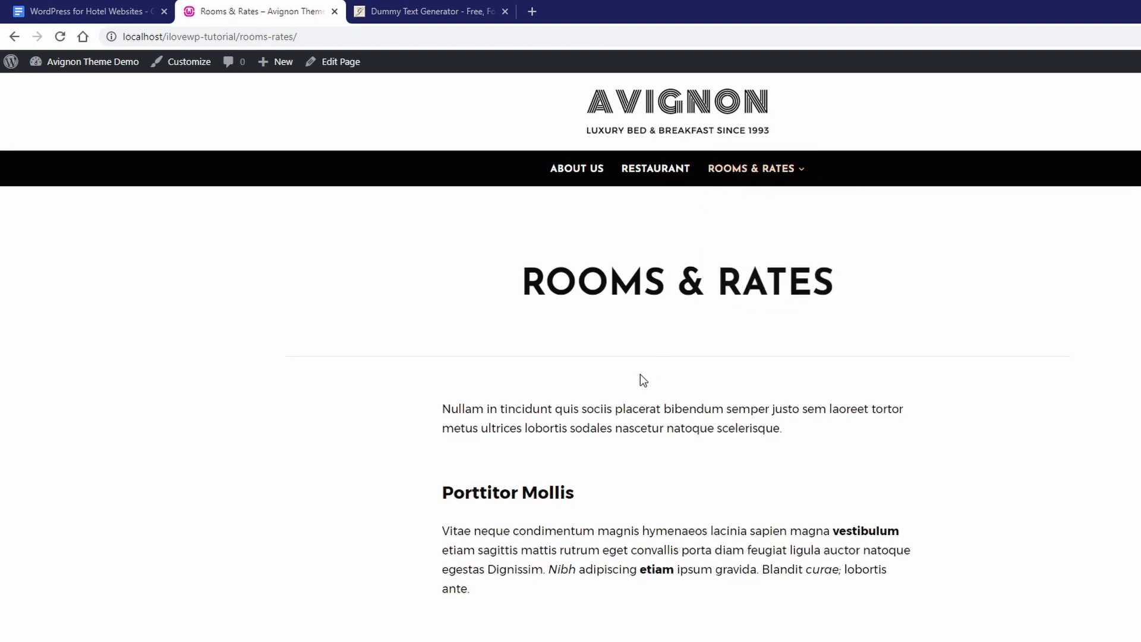
scroll(639, 376, down, 7)
scroll(633, 368, up, 7)
Step: Edit the Rooms & Rates page to enable Display Child Pages in its directory options and update the page
click(339, 64)
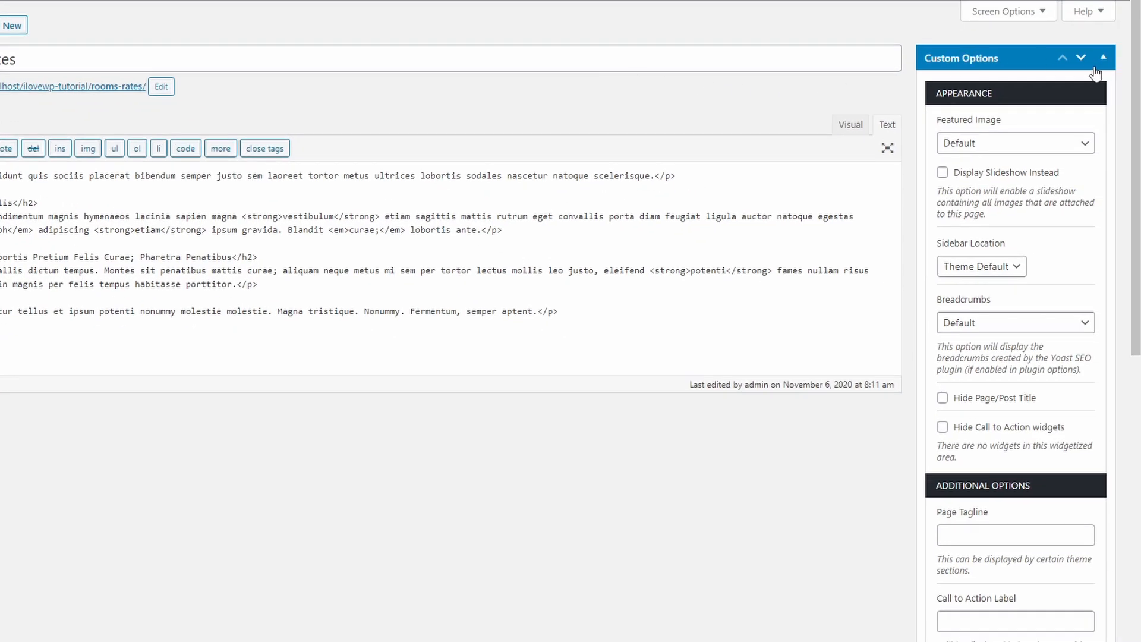
click(1103, 59)
click(1117, 60)
scroll(983, 286, down, 6)
scroll(986, 303, down, 2)
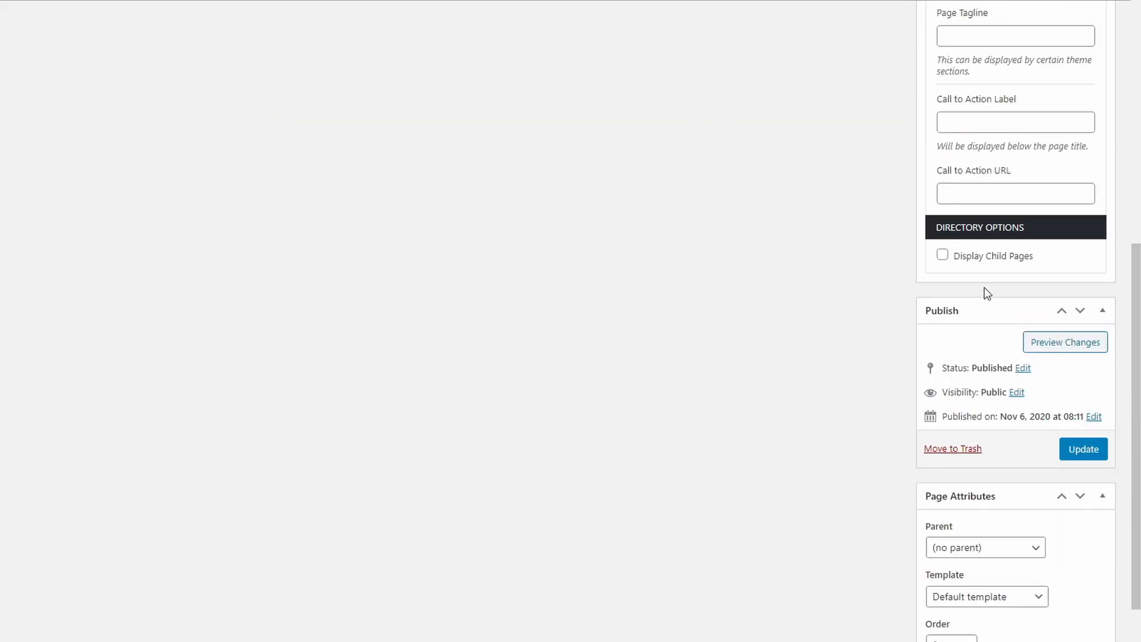
click(982, 257)
scroll(981, 263, down, 1)
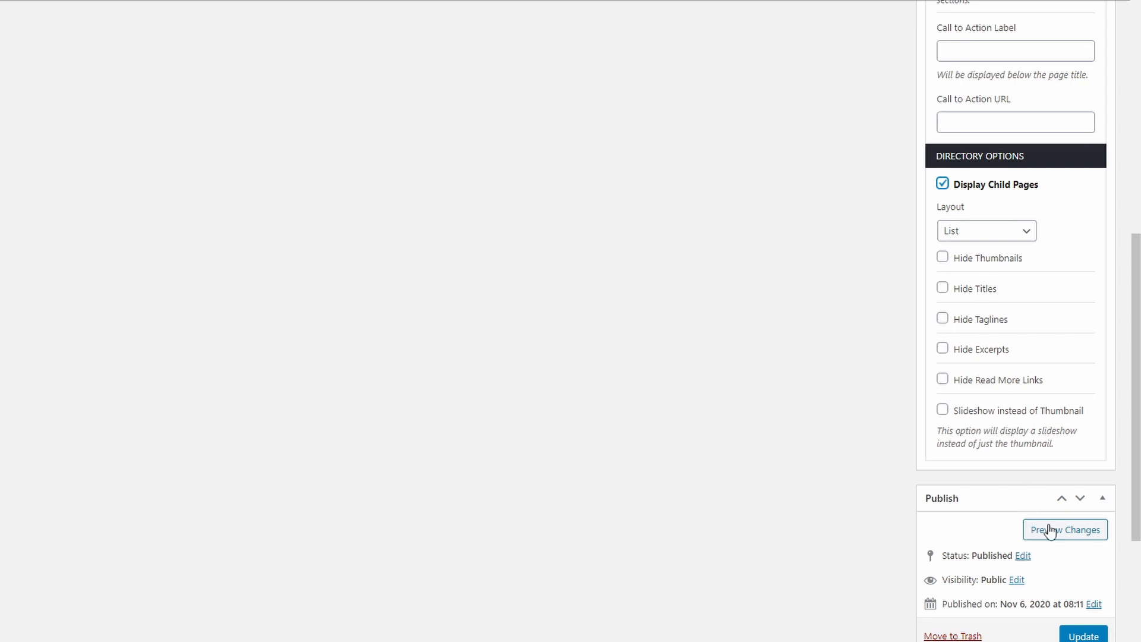
click(1078, 636)
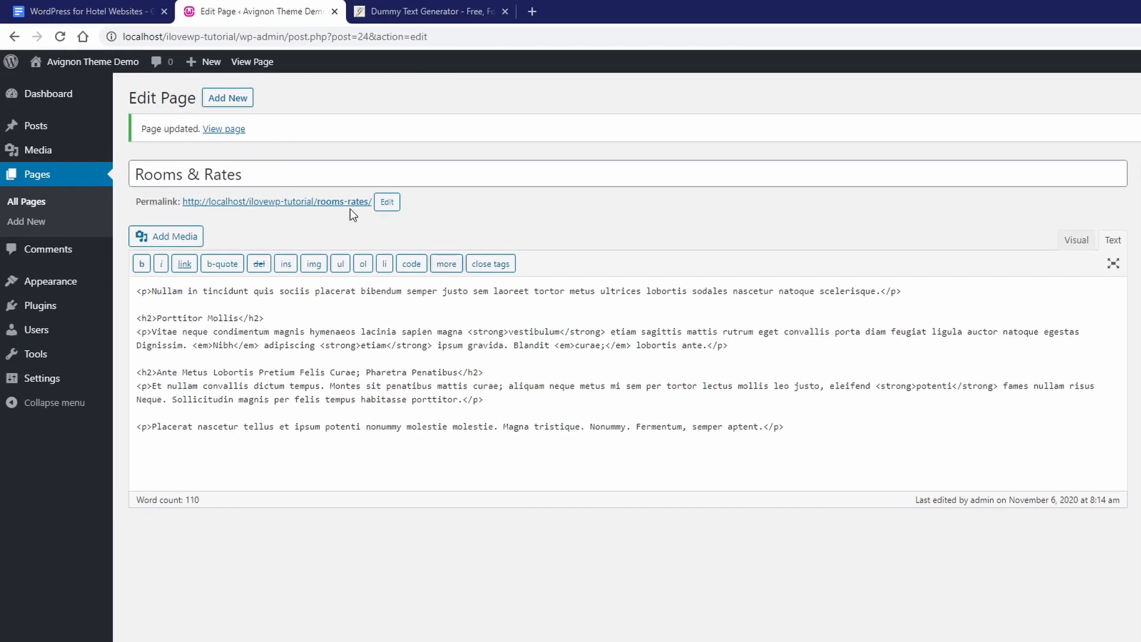
Step: View the live Rooms & Rates page and examine how the child room pages are listed below its text
click(333, 202)
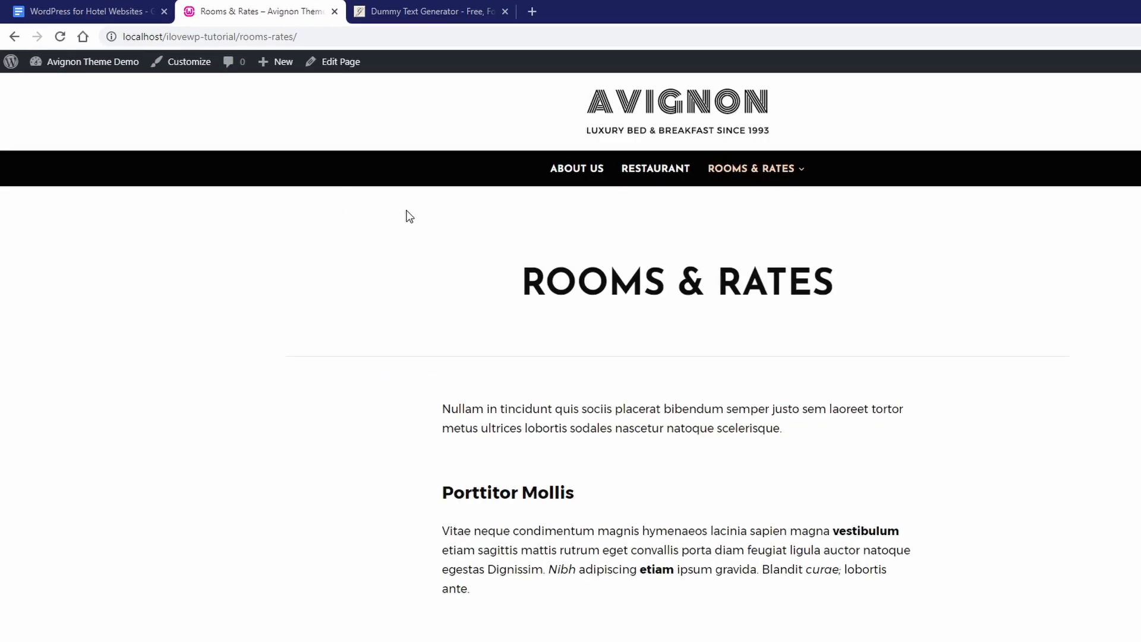
scroll(521, 257, down, 8)
scroll(577, 309, down, 10)
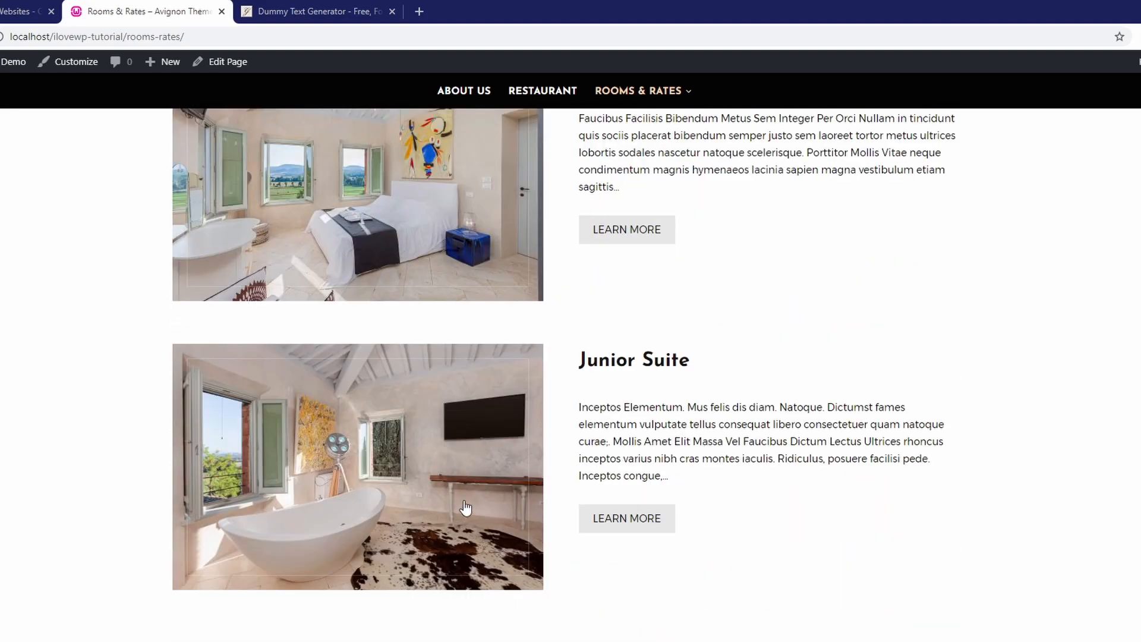
scroll(616, 381, up, 15)
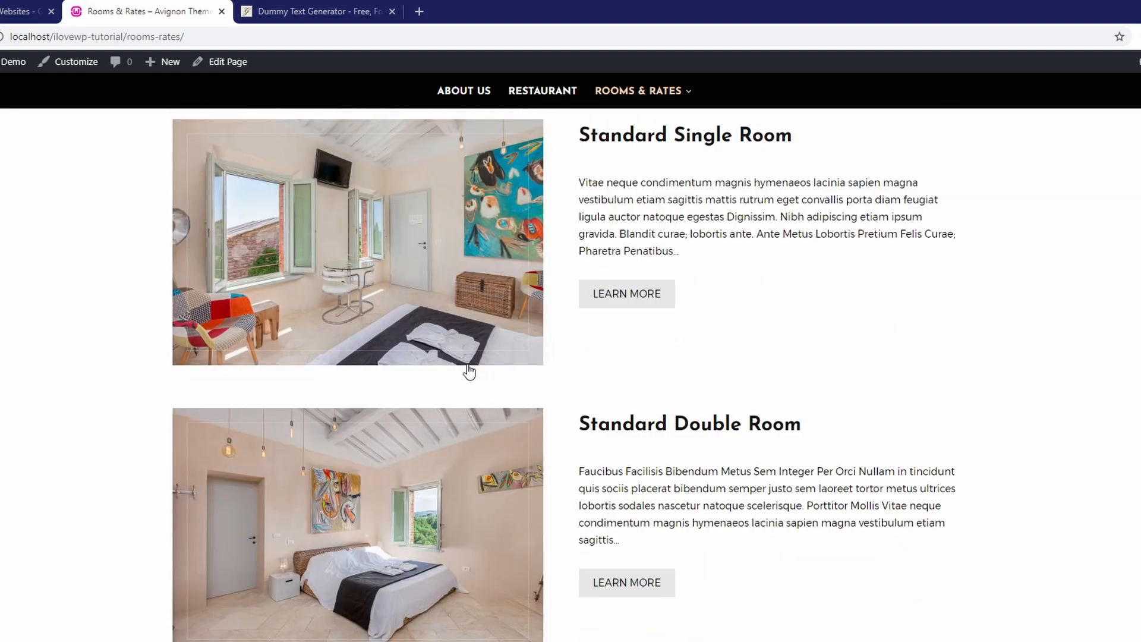
scroll(441, 339, up, 1)
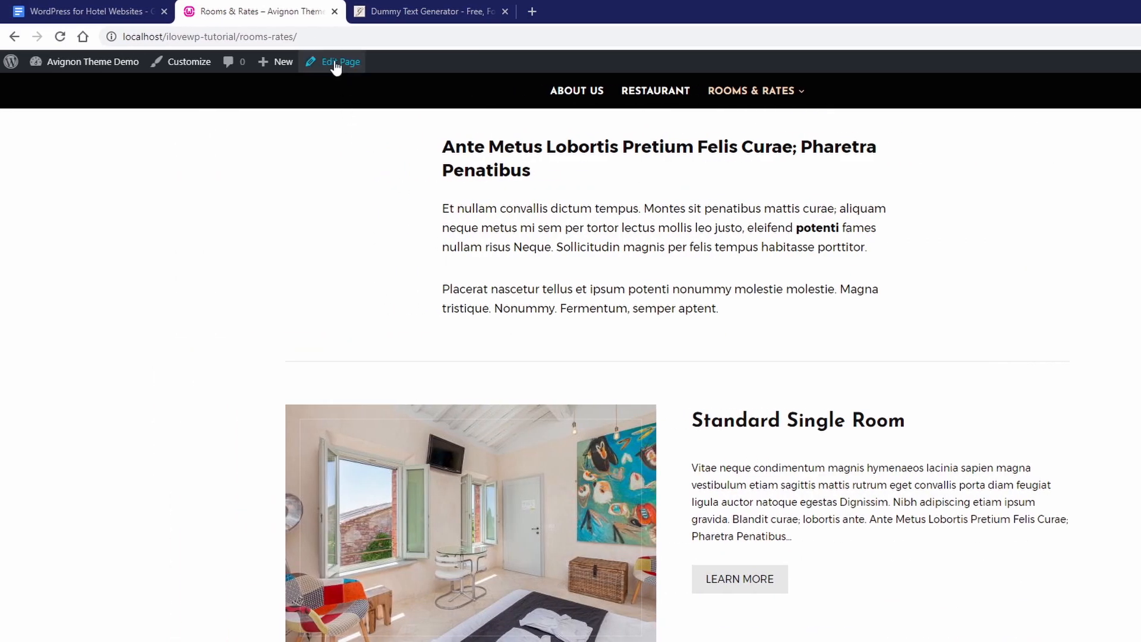
Step: Set the Rooms & Rates page's child page layout to Grid - 2 Columns and update the page
click(336, 62)
scroll(993, 448, down, 5)
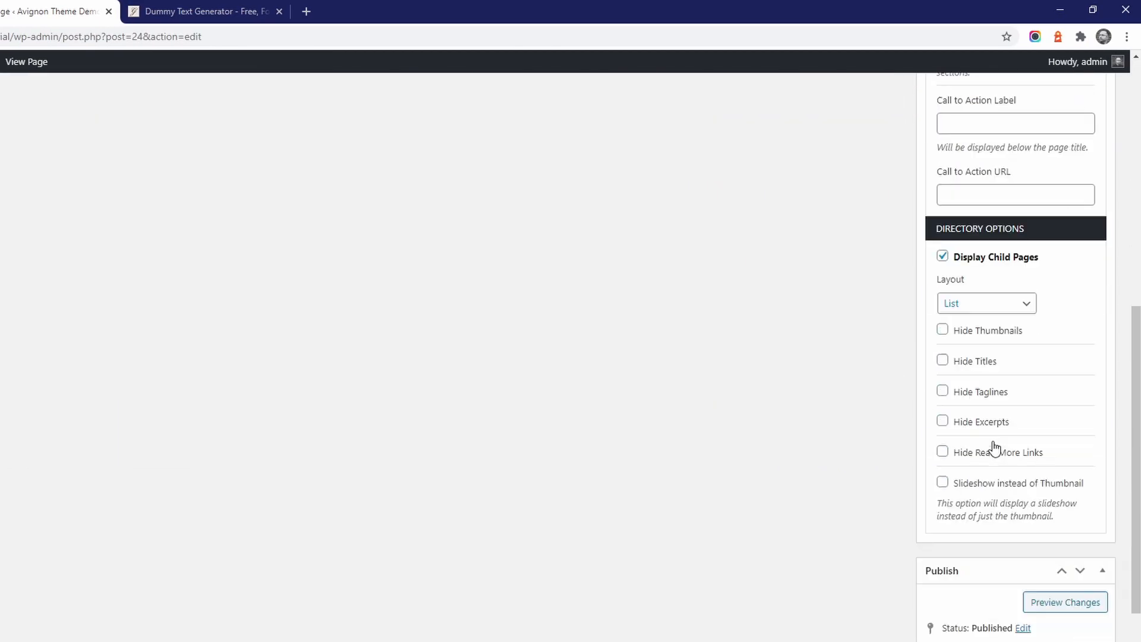
click(986, 305)
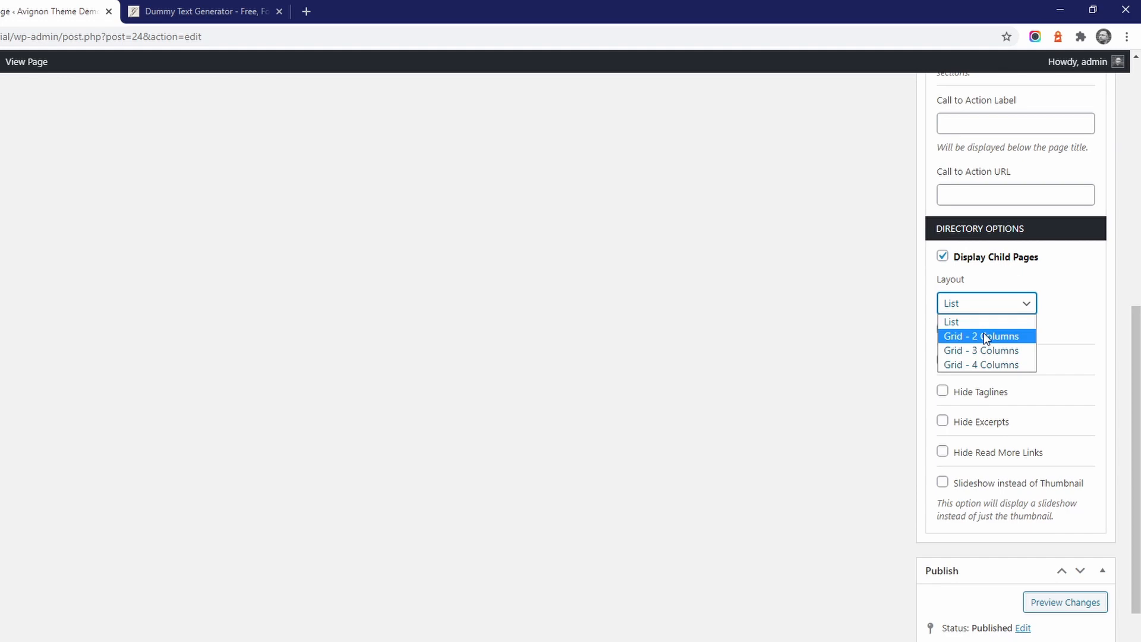
click(982, 334)
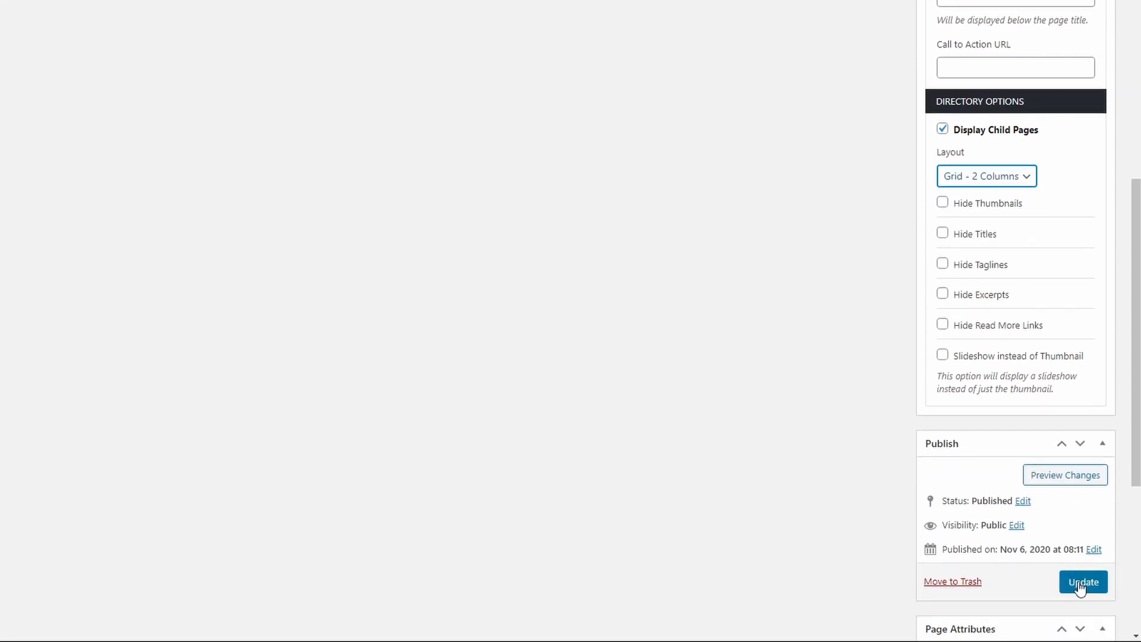
click(1079, 582)
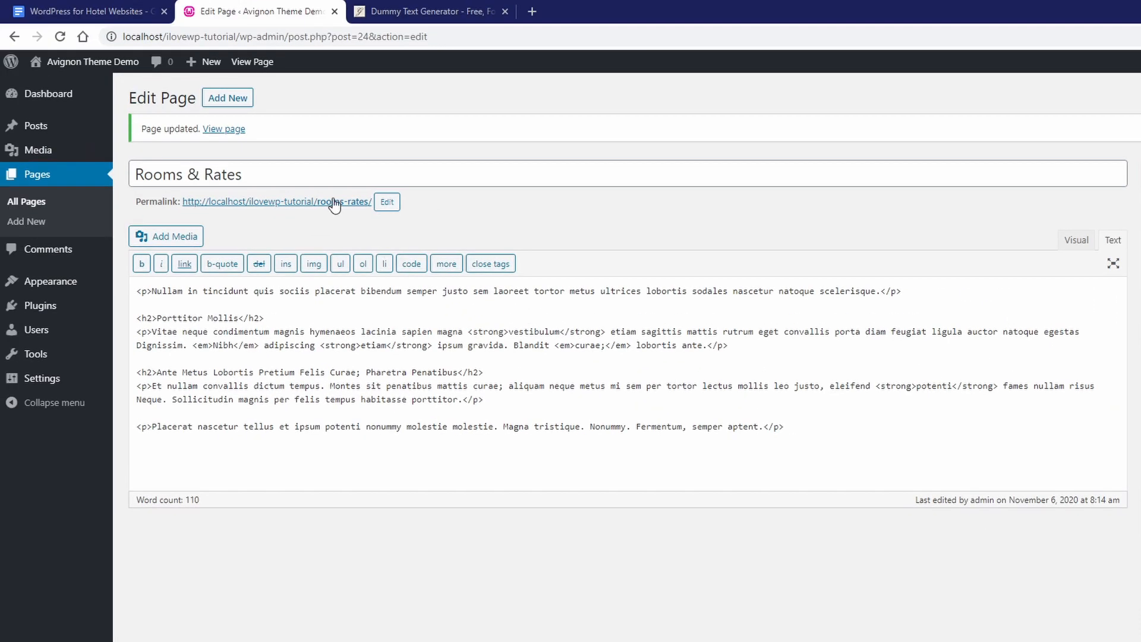
Step: Examine the room grid on the live Rooms & Rates page and open the Standard Single Room page from it
click(334, 202)
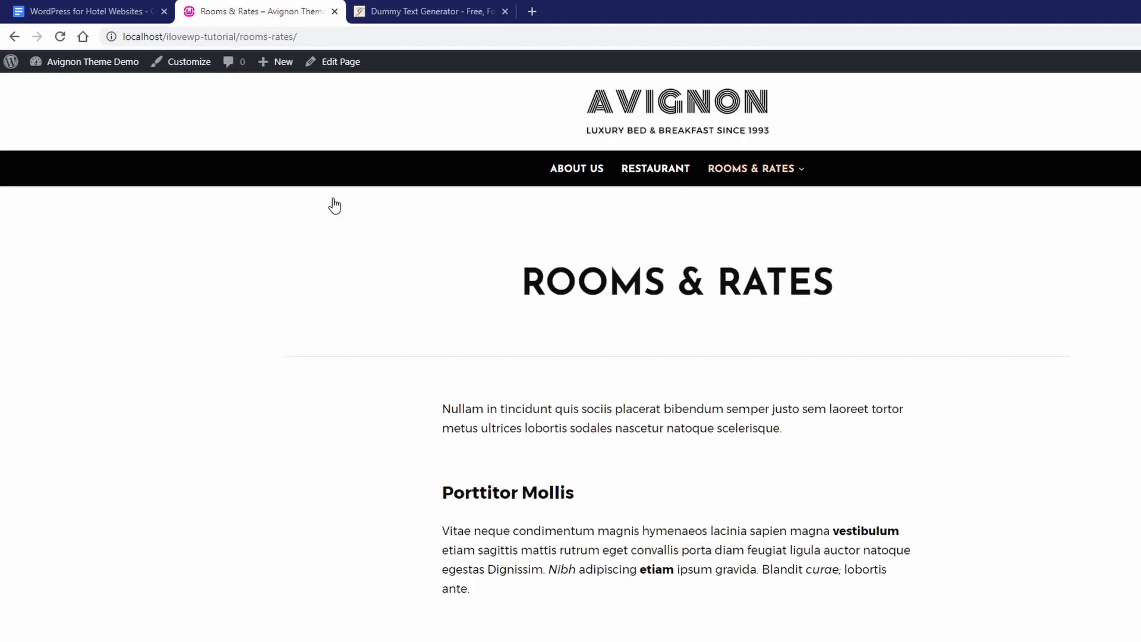
scroll(731, 347, down, 10)
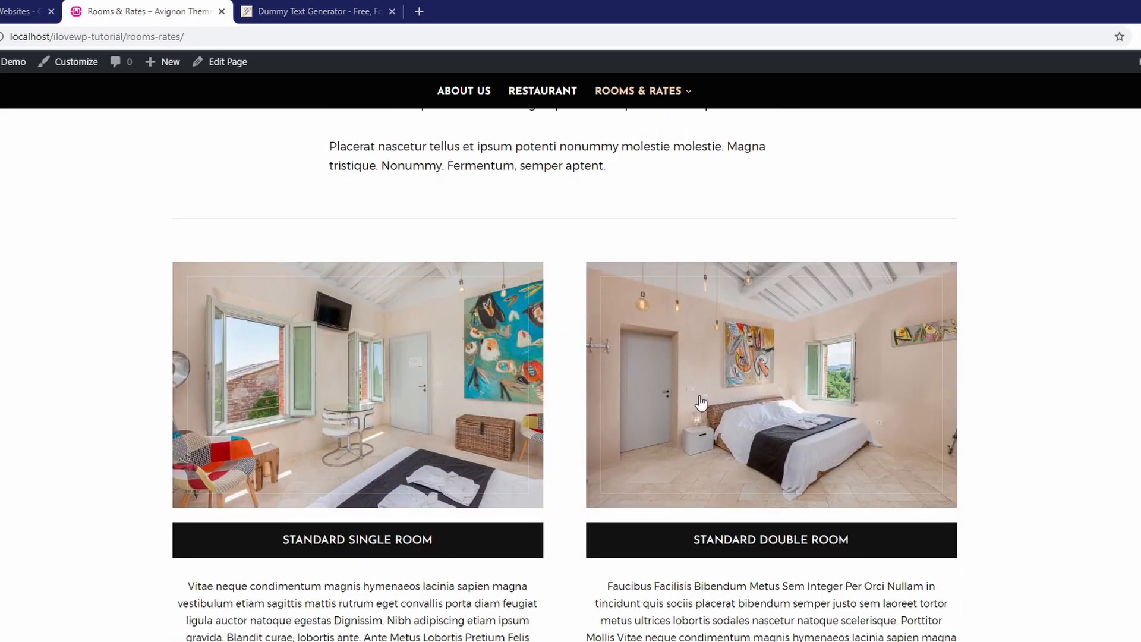
scroll(701, 398, down, 2)
scroll(639, 377, down, 2)
scroll(691, 472, down, 2)
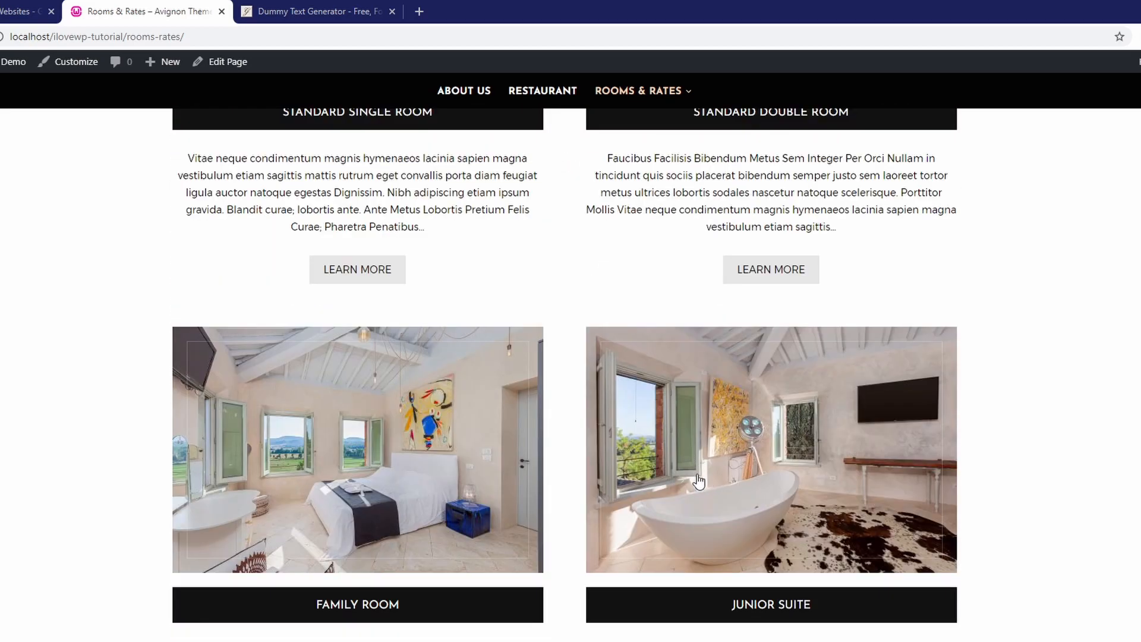
scroll(530, 433, up, 5)
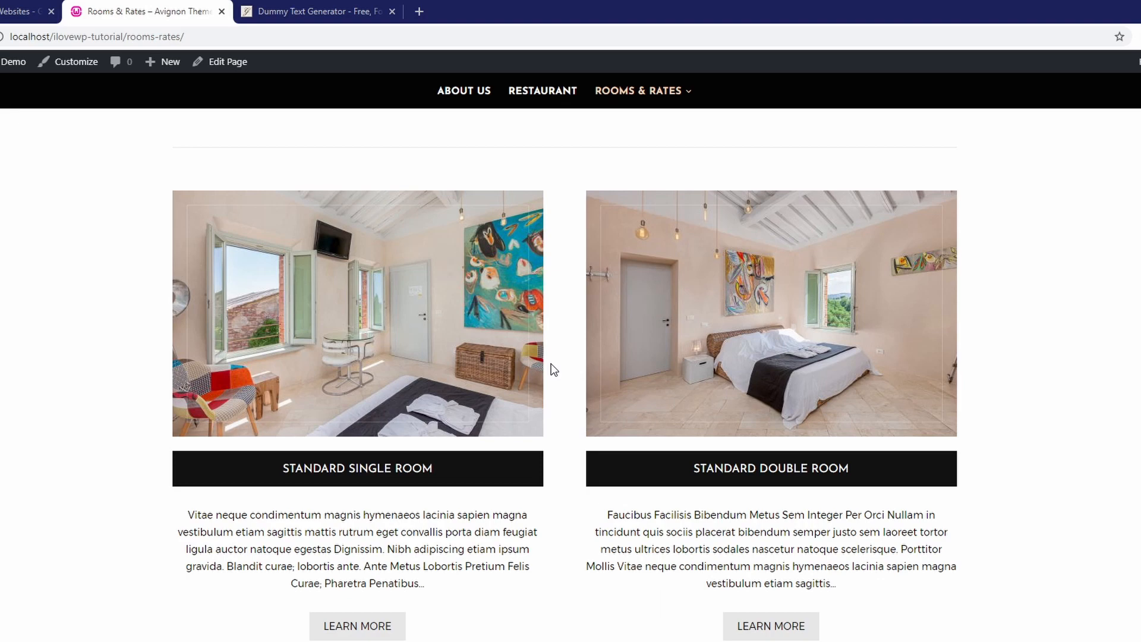
click(422, 469)
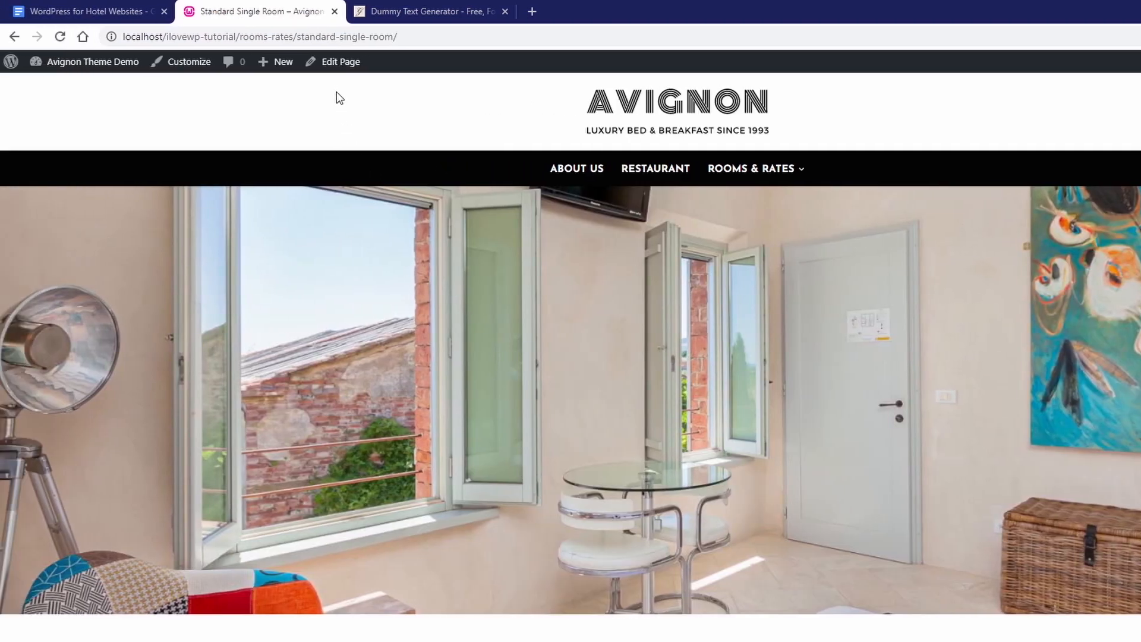
Step: Edit the Standard Single Room page and upload siena-house-2020-36.jpg and siena-house-2020-38.jpg from the standard-single-room folder without inserting them into the text
click(281, 63)
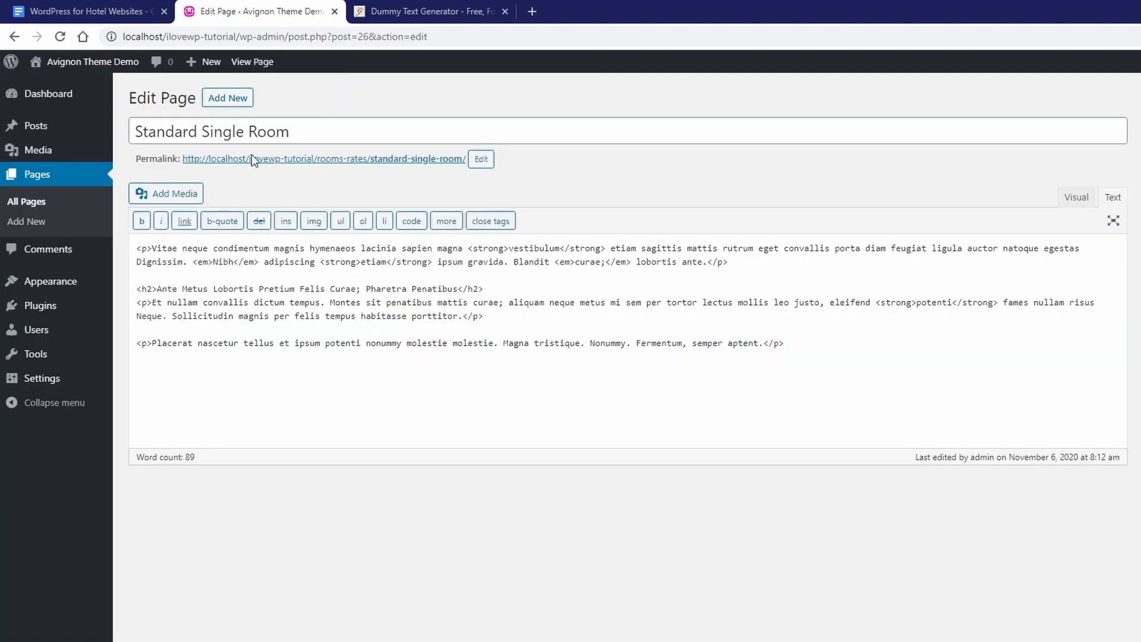
click(161, 197)
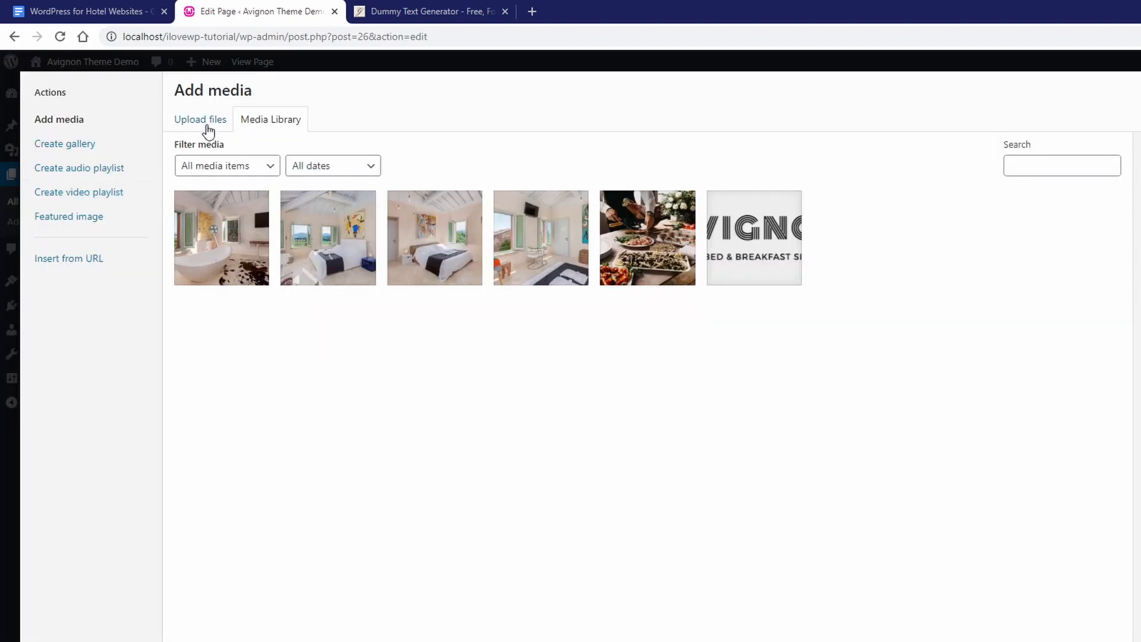
click(208, 122)
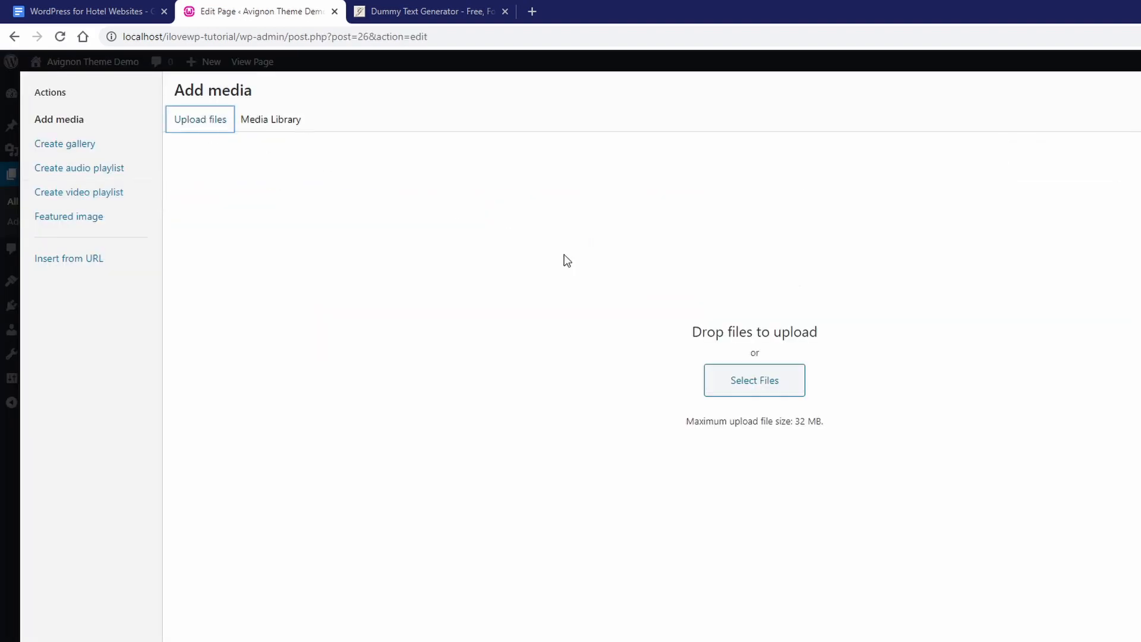
click(744, 382)
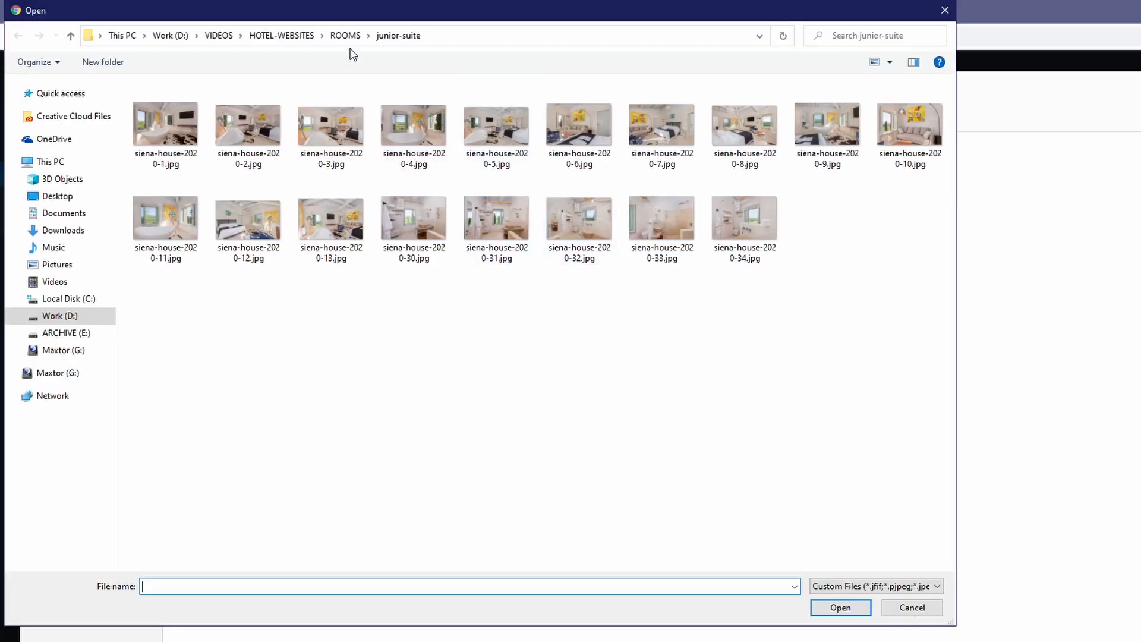
click(348, 36)
click(216, 164)
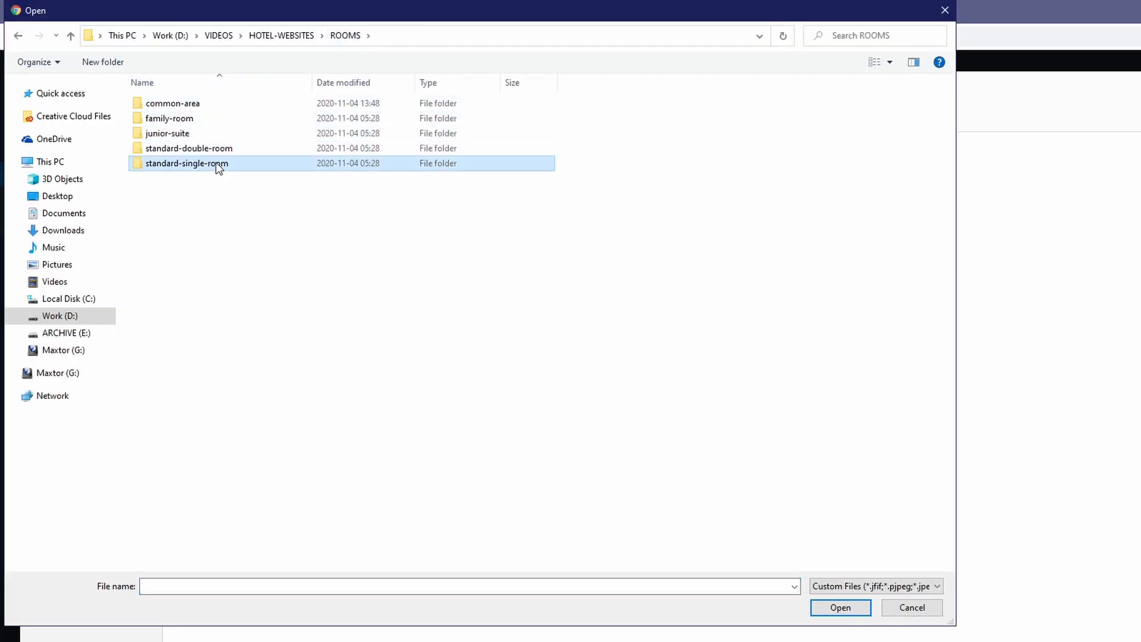
double_click(216, 163)
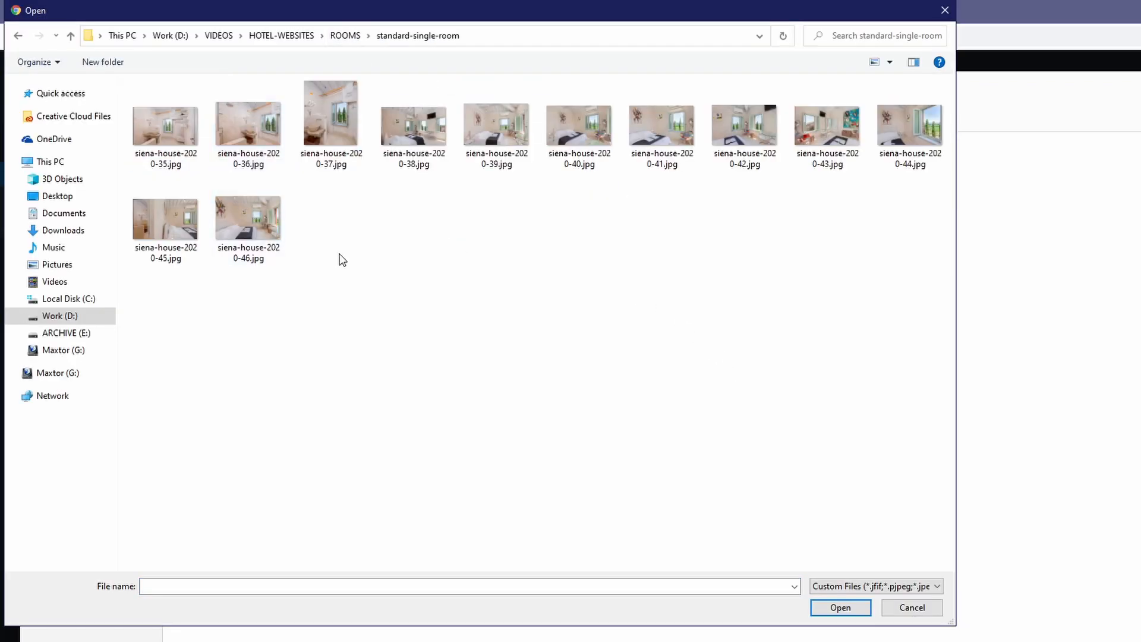
click(420, 151)
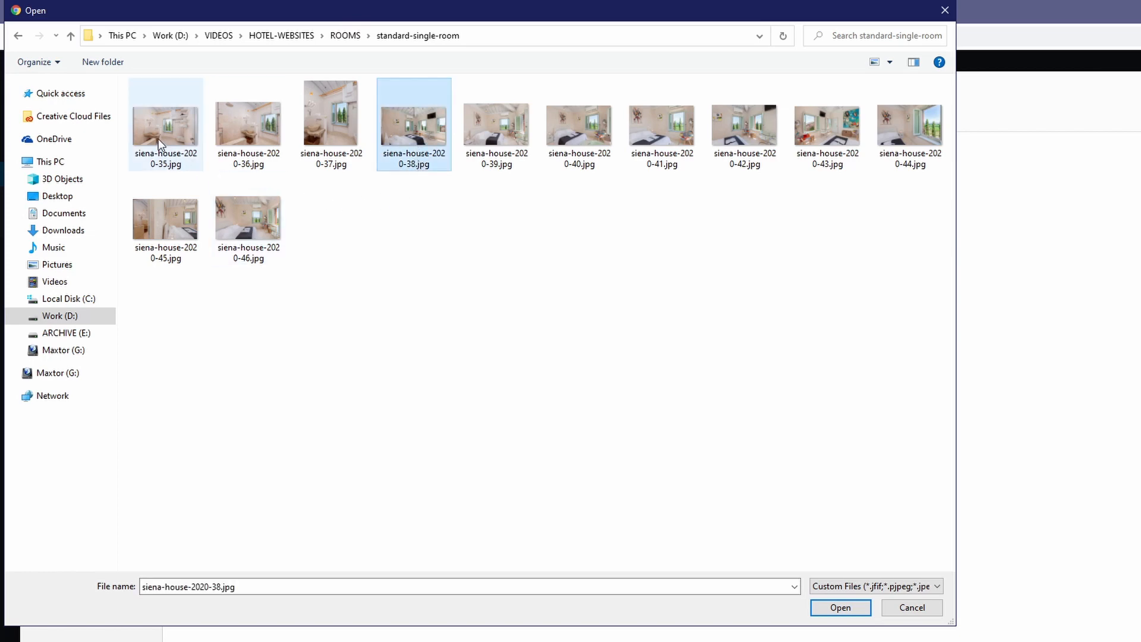
ctrl+click(261, 134)
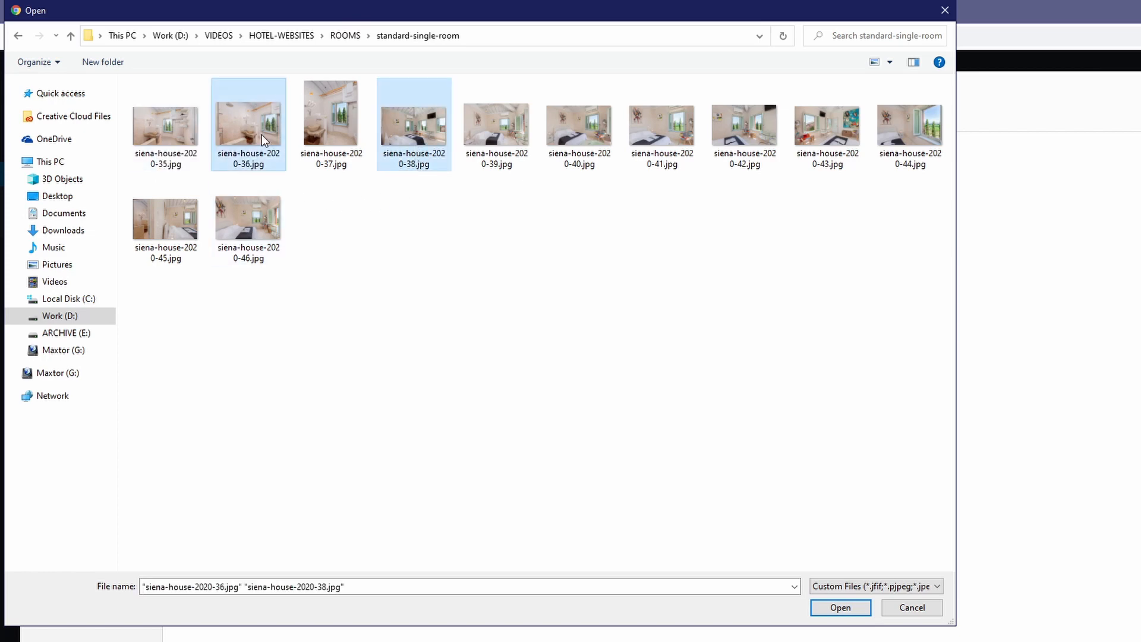
click(839, 609)
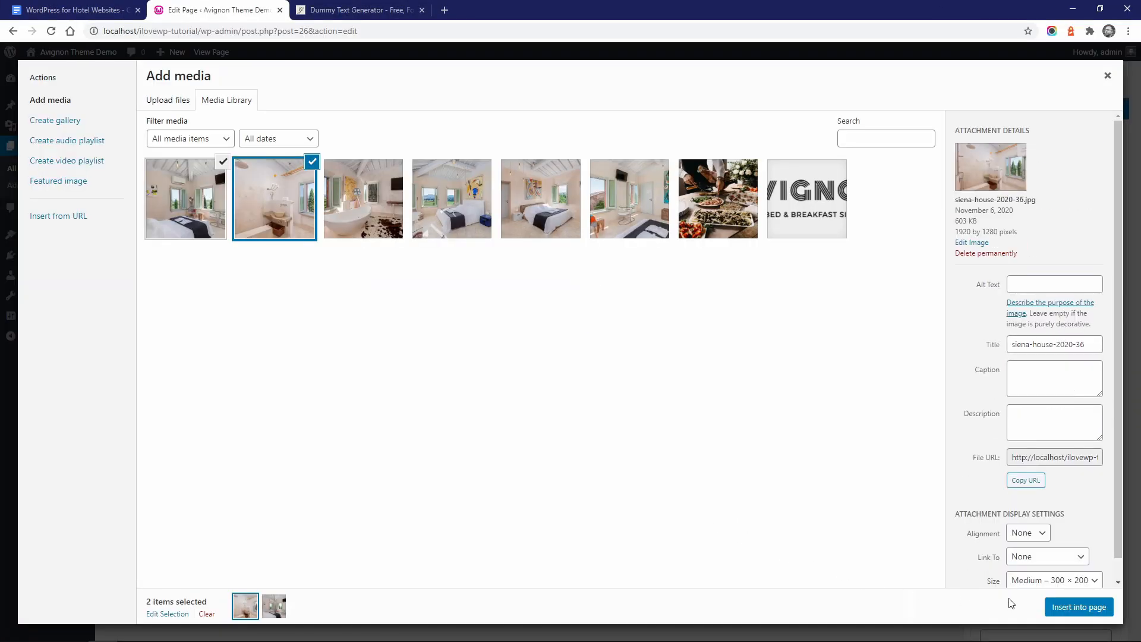
click(1108, 79)
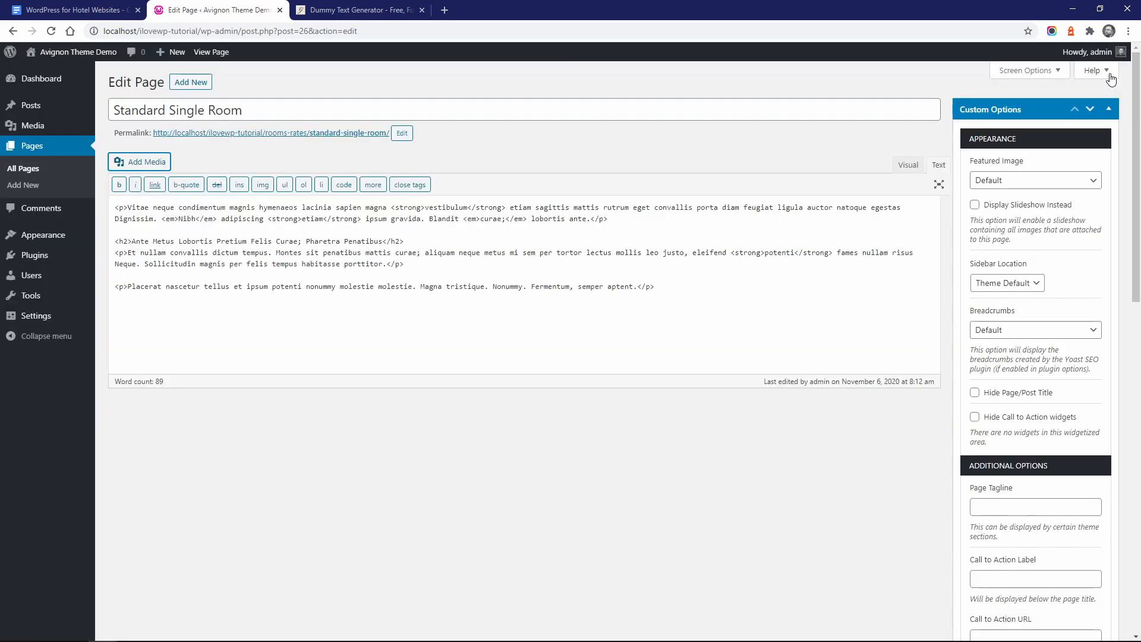
Step: Enable Display Slideshow Instead in the Standard Single Room page's appearance options and update the page
scroll(1087, 267, down, 5)
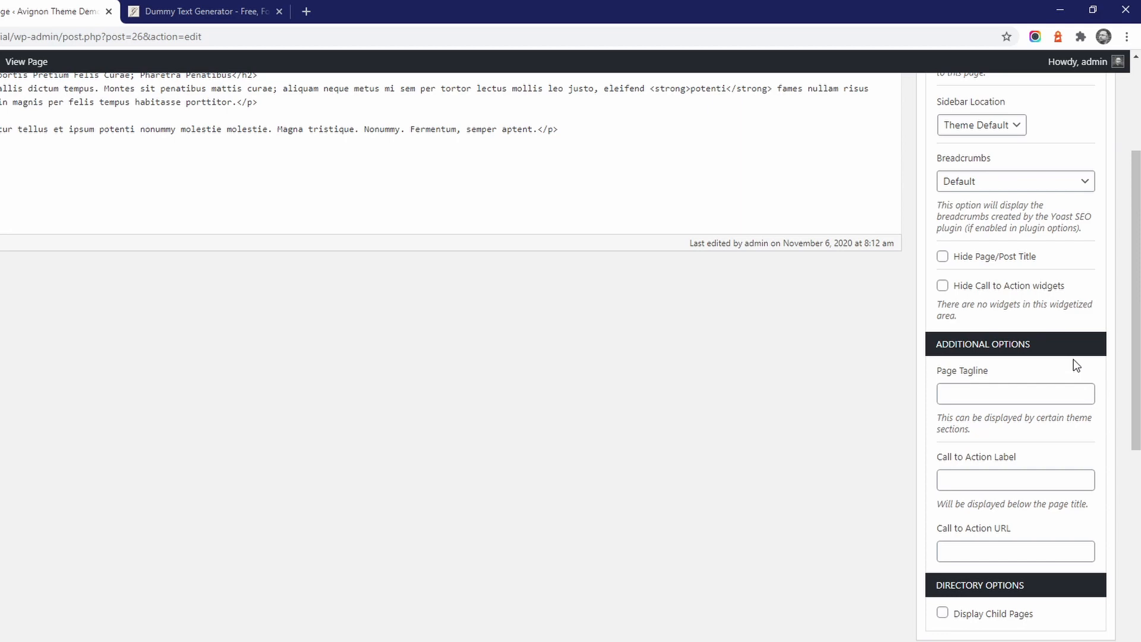
scroll(1073, 359, up, 4)
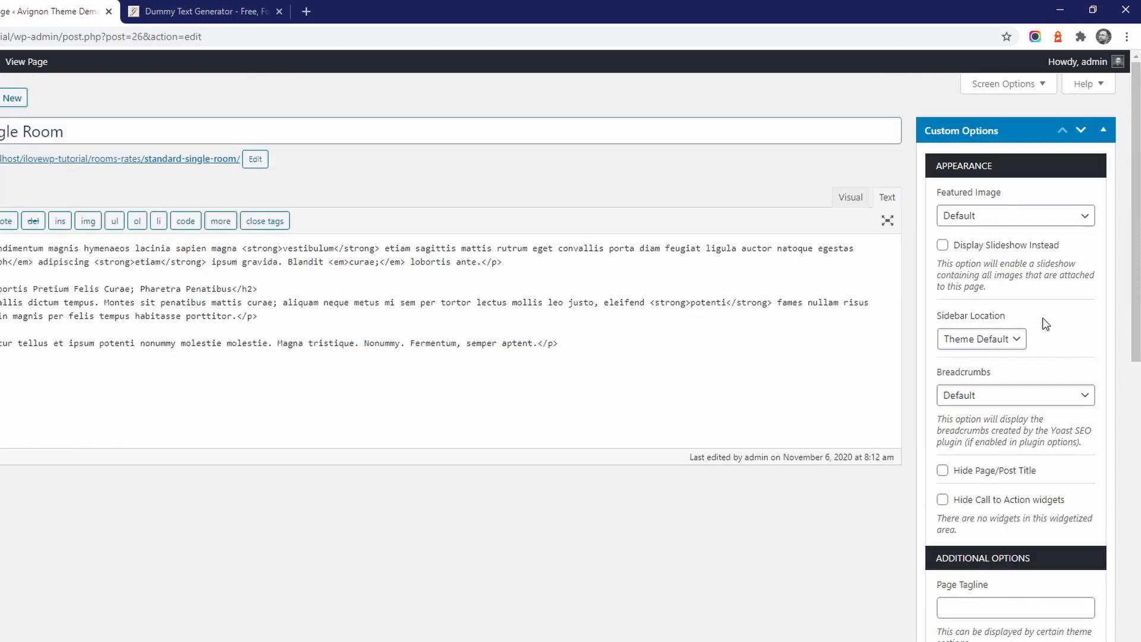
click(967, 247)
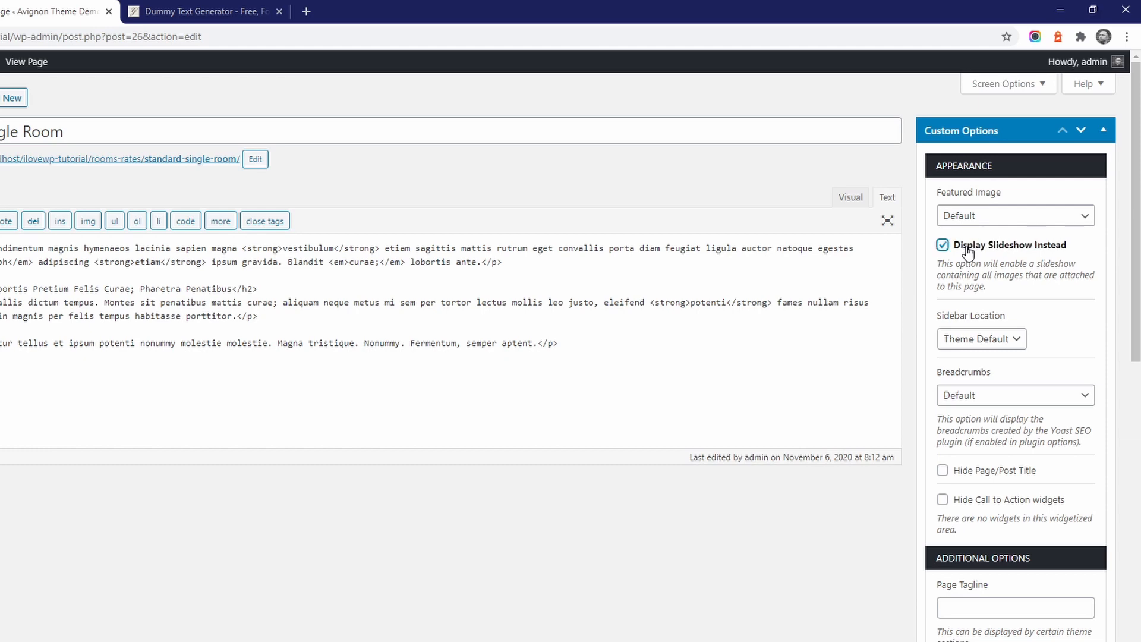
scroll(972, 259, down, 10)
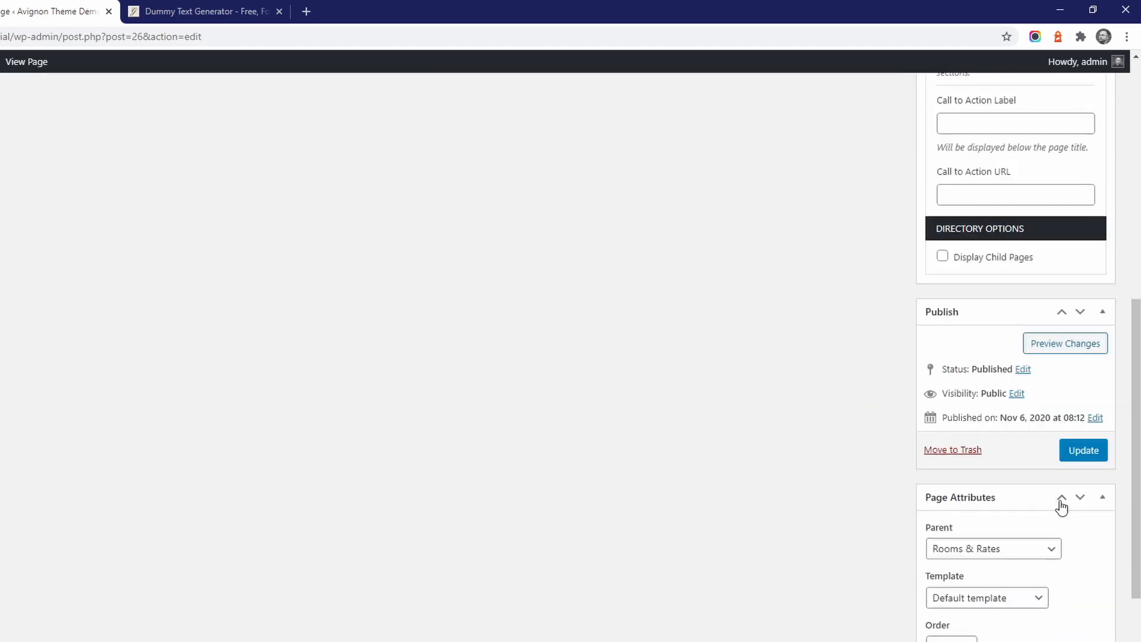
click(1081, 451)
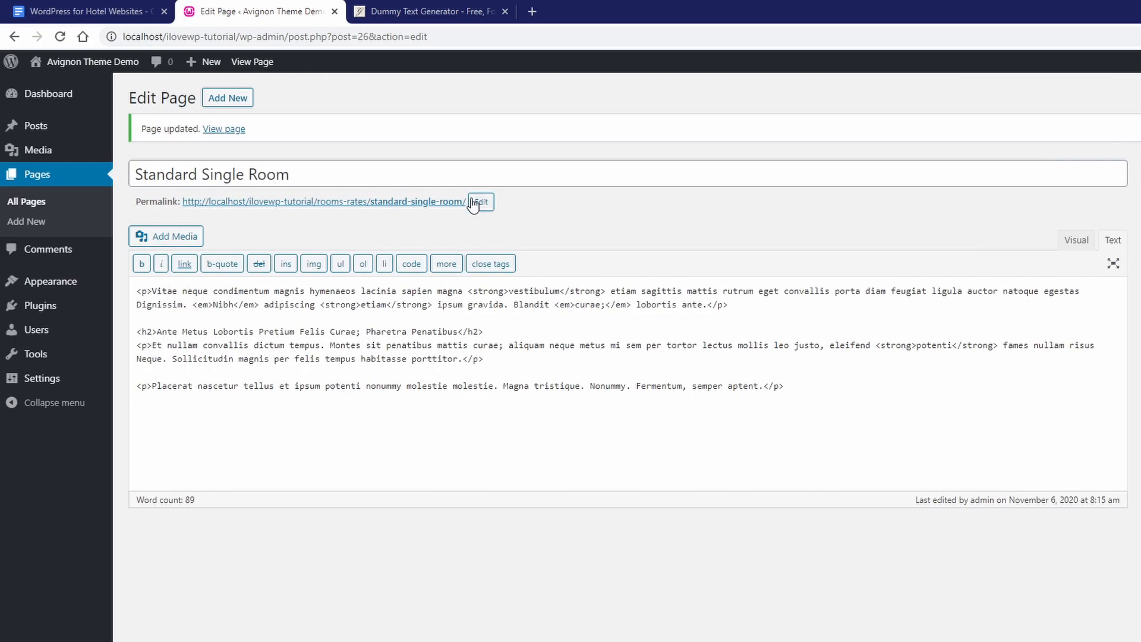
Step: View the live Standard Single Room page and go through the images of its header slideshow
click(426, 202)
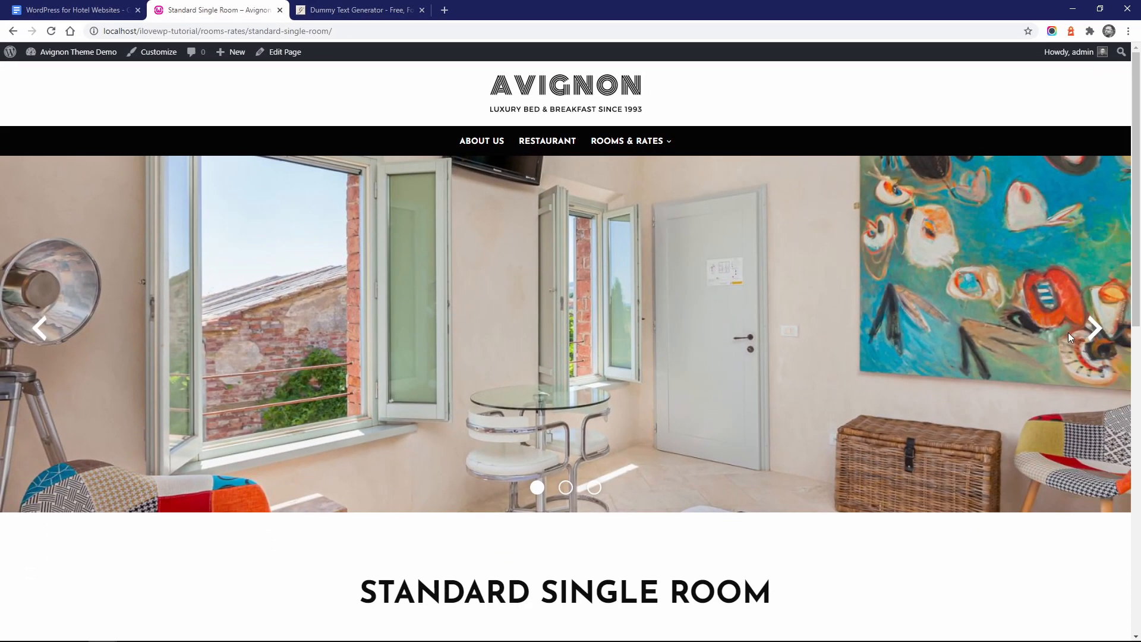
click(1095, 331)
click(1095, 331)
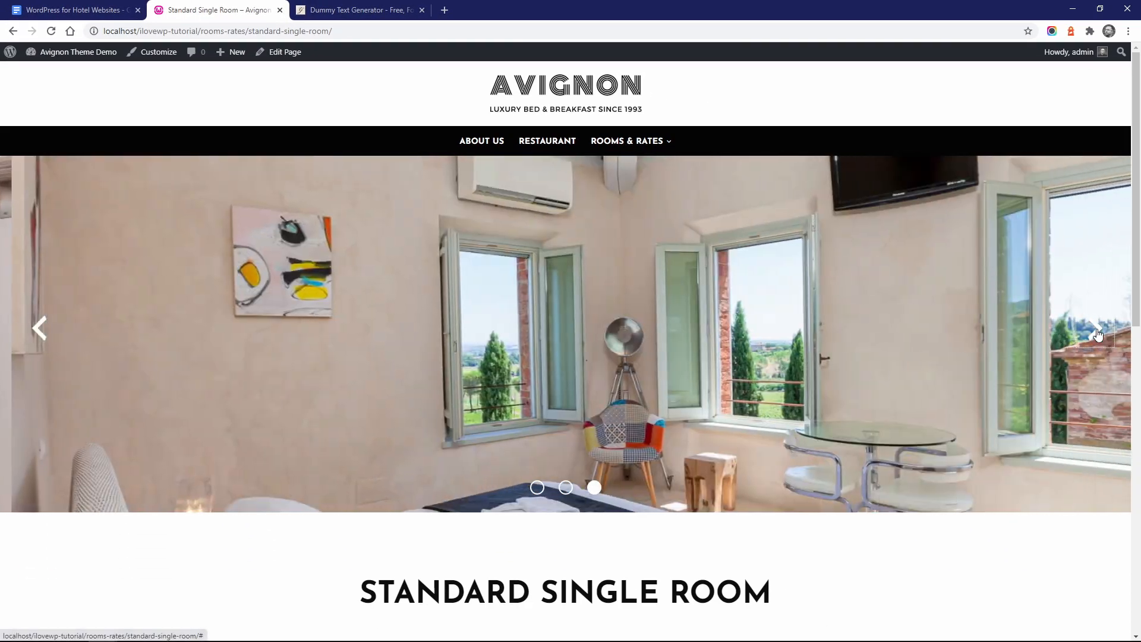
click(1095, 331)
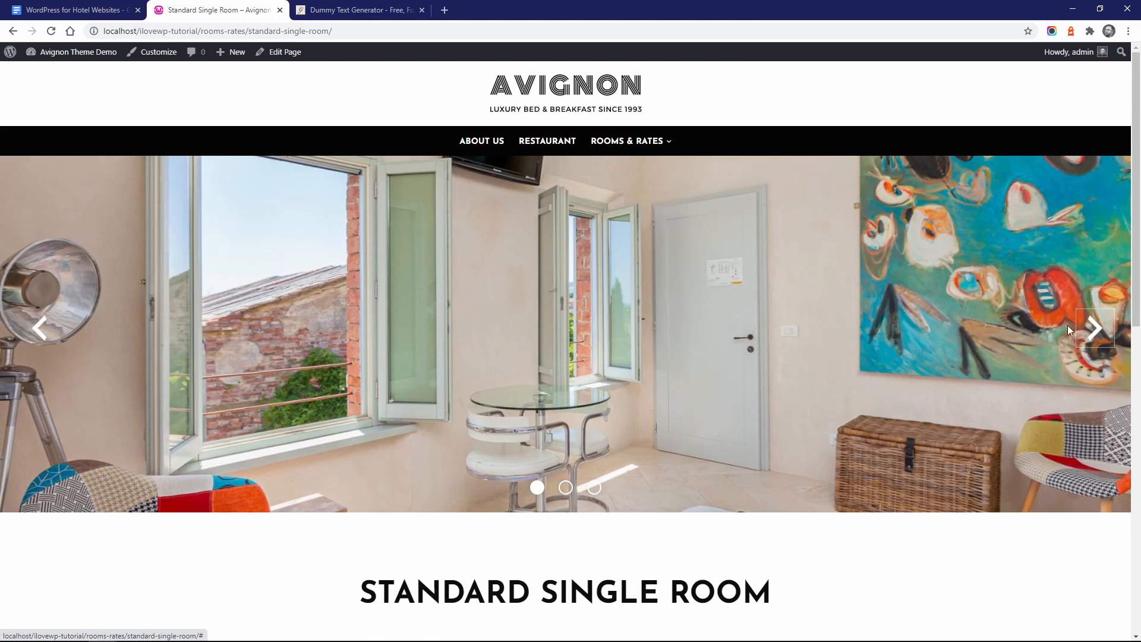
Step: Edit the Rooms & Rates page to enable Slideshow instead of Thumbnail in its directory options and update the page
click(621, 143)
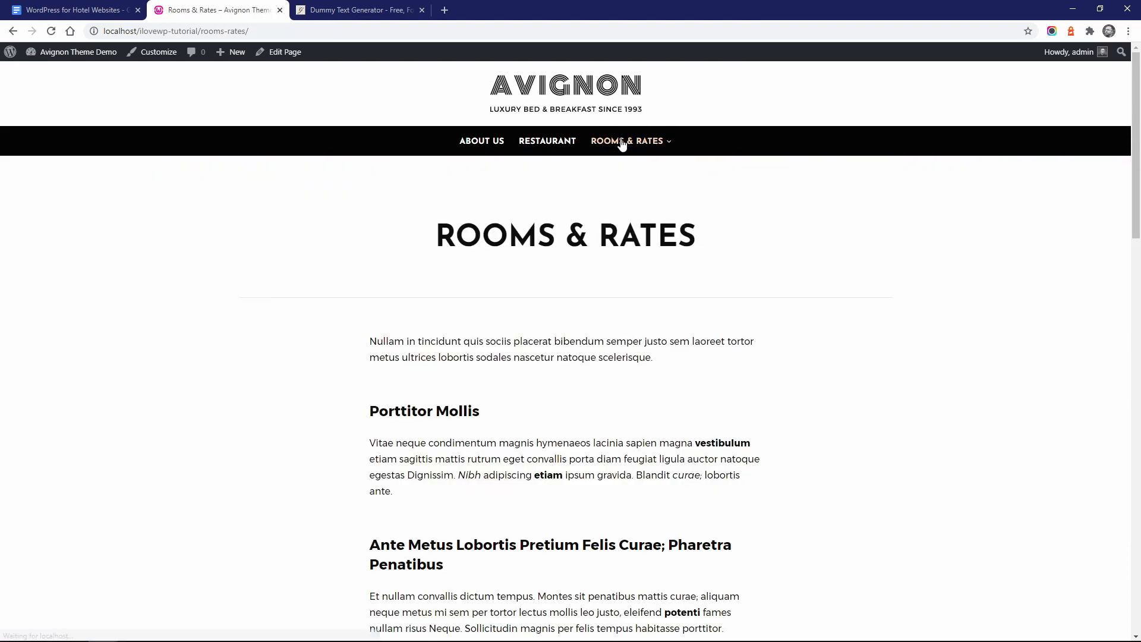
scroll(605, 231, down, 5)
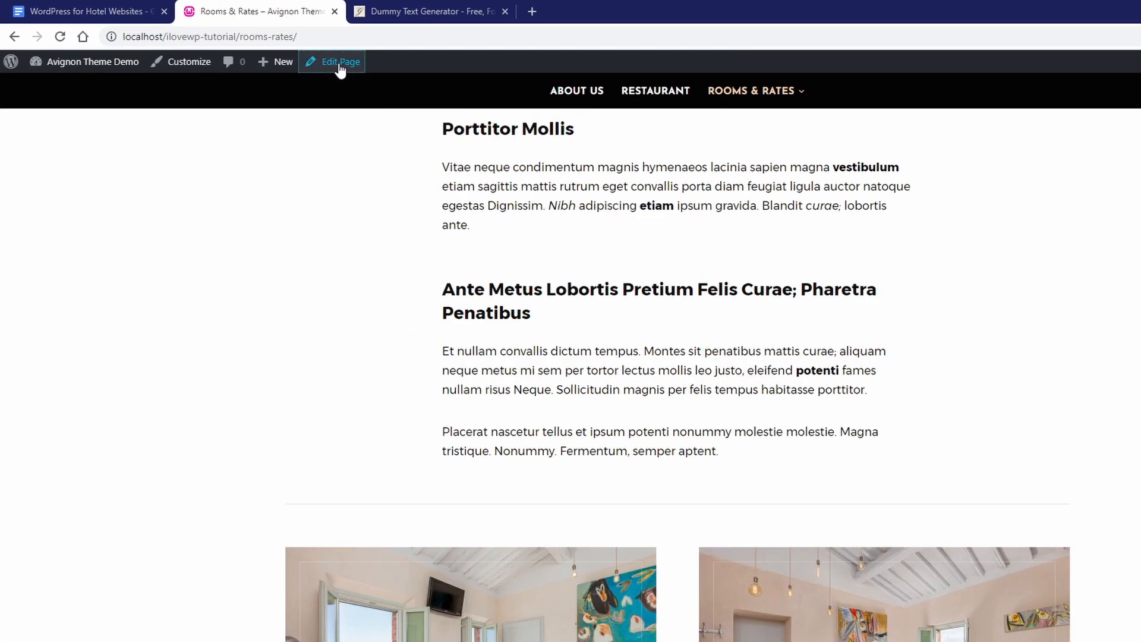
click(339, 63)
scroll(1002, 397, down, 7)
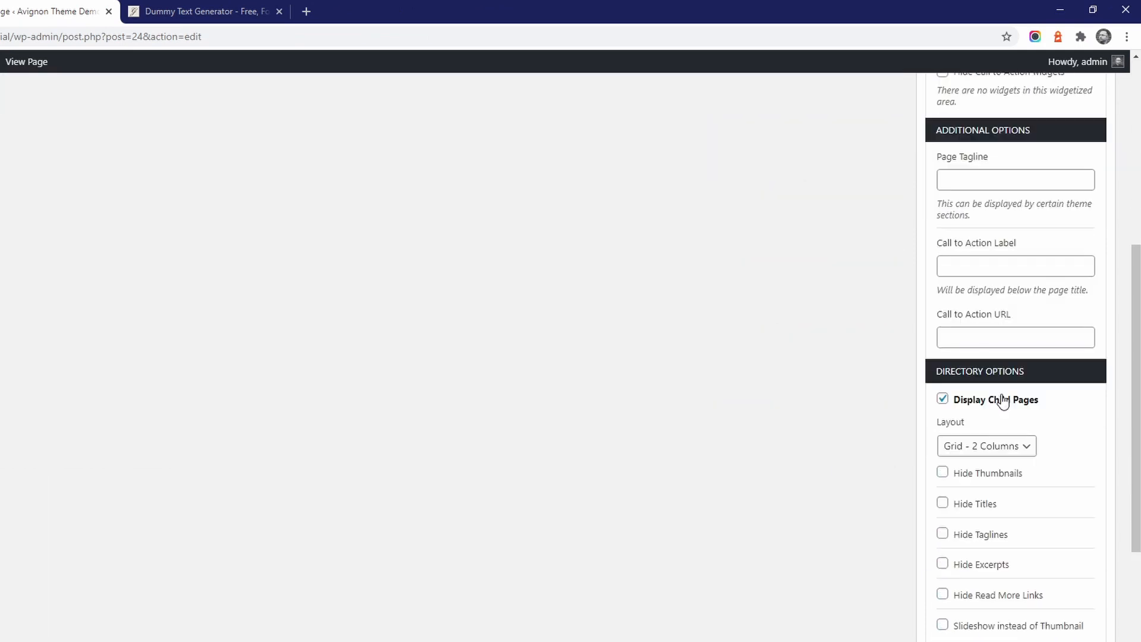
scroll(1003, 402, down, 1)
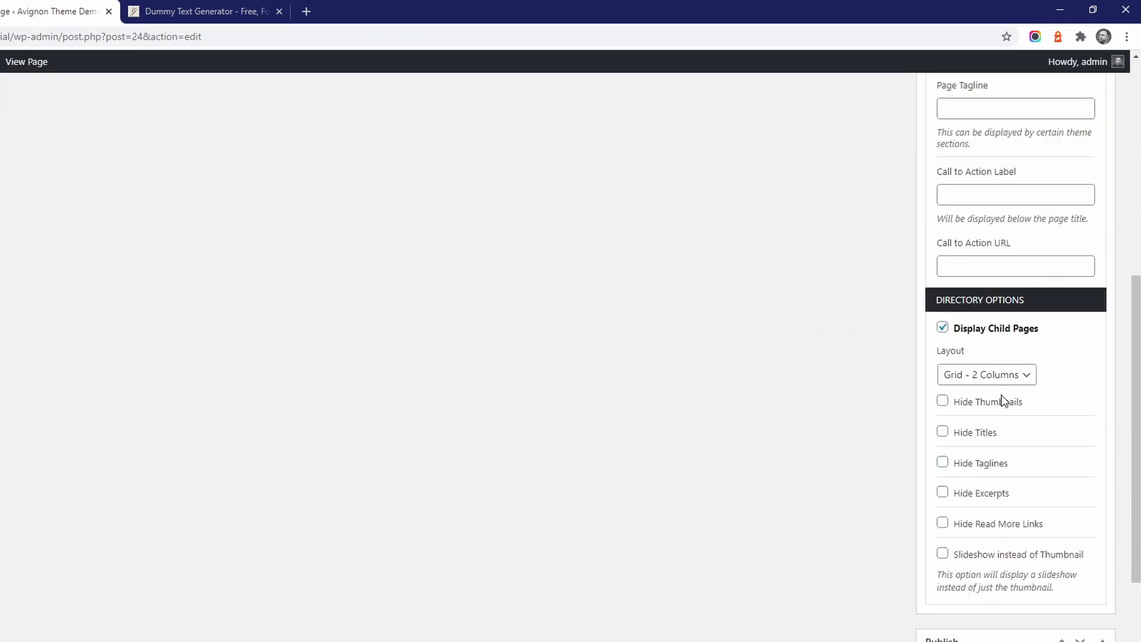
click(979, 559)
scroll(975, 557, down, 2)
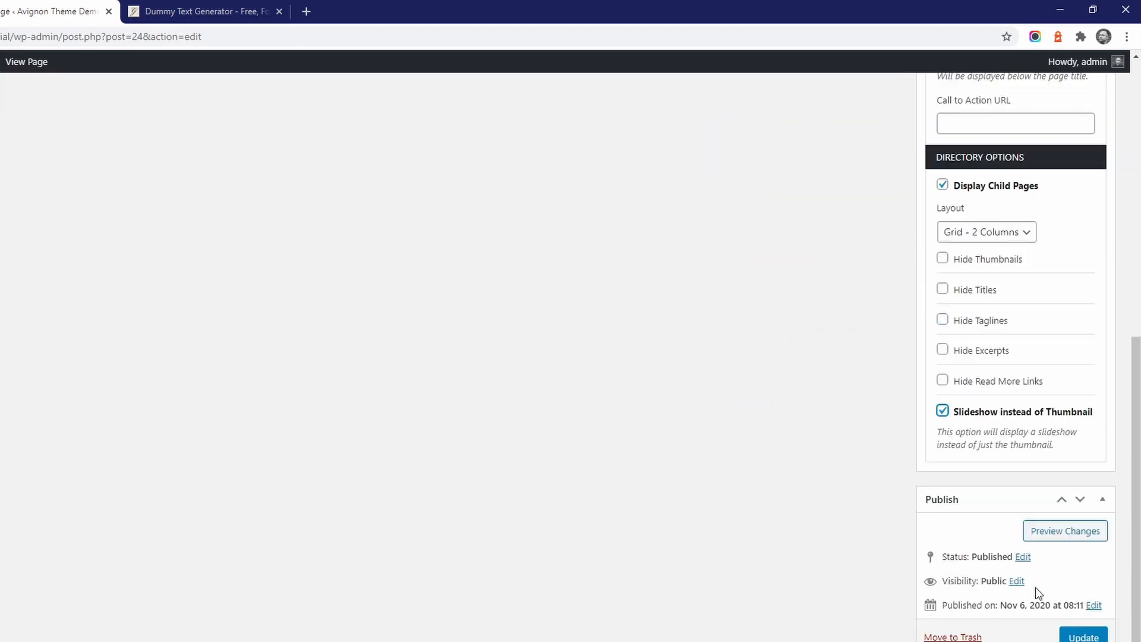
click(1075, 637)
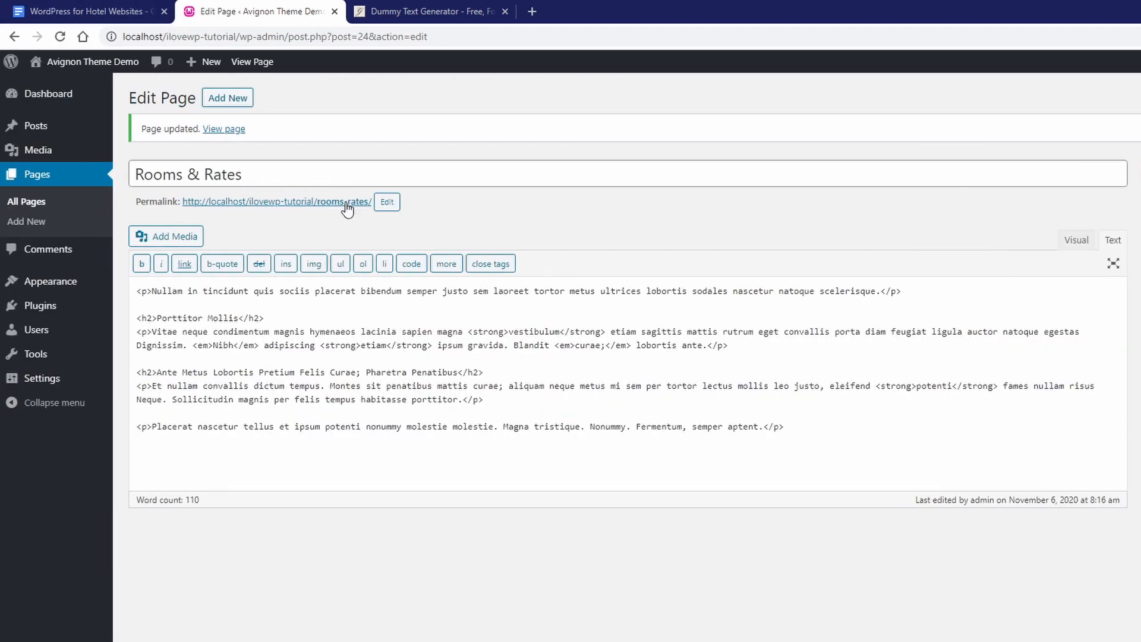
Step: View the live Rooms & Rates page and go through the slideshow images of the Standard Single Room entry in the grid
click(347, 205)
scroll(781, 394, down, 7)
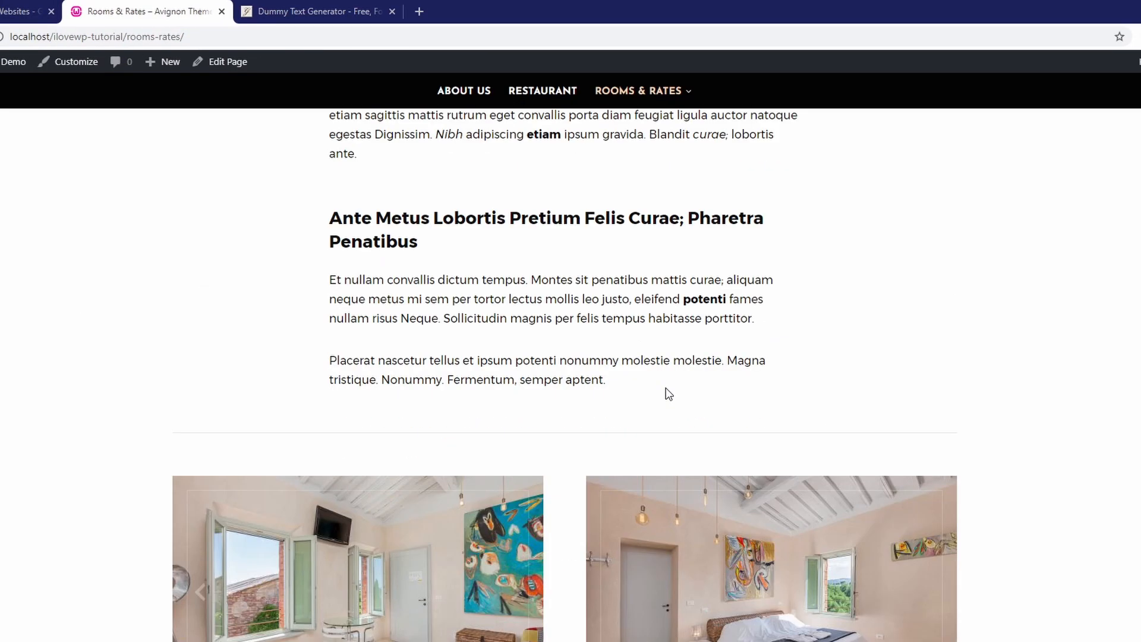
scroll(668, 393, down, 2)
click(508, 454)
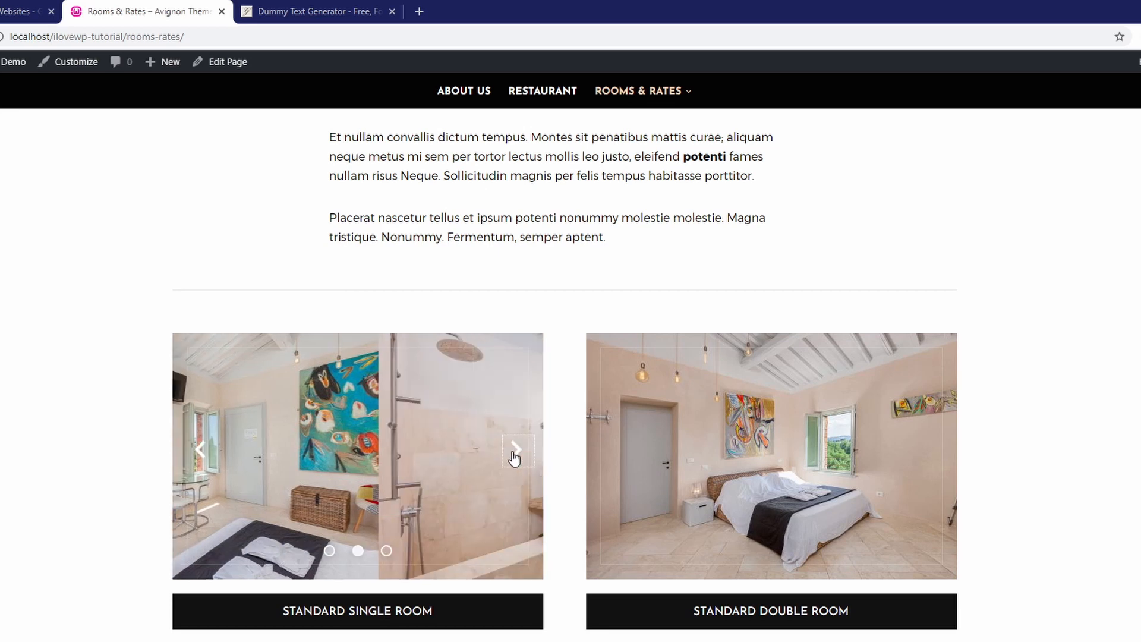
click(515, 451)
click(516, 453)
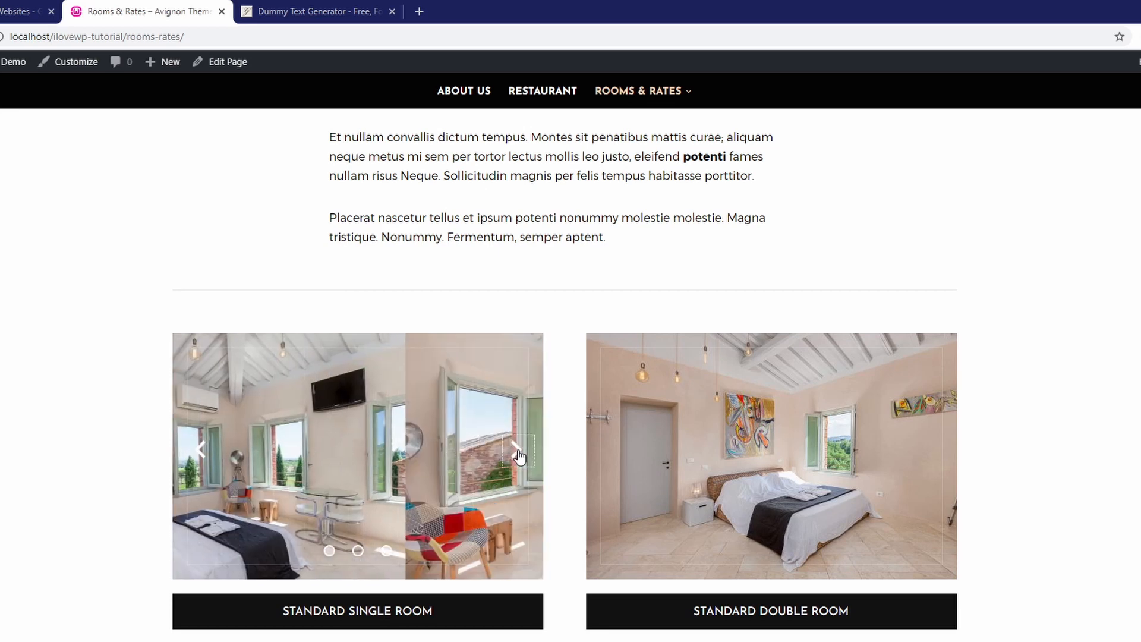
click(517, 453)
click(517, 453)
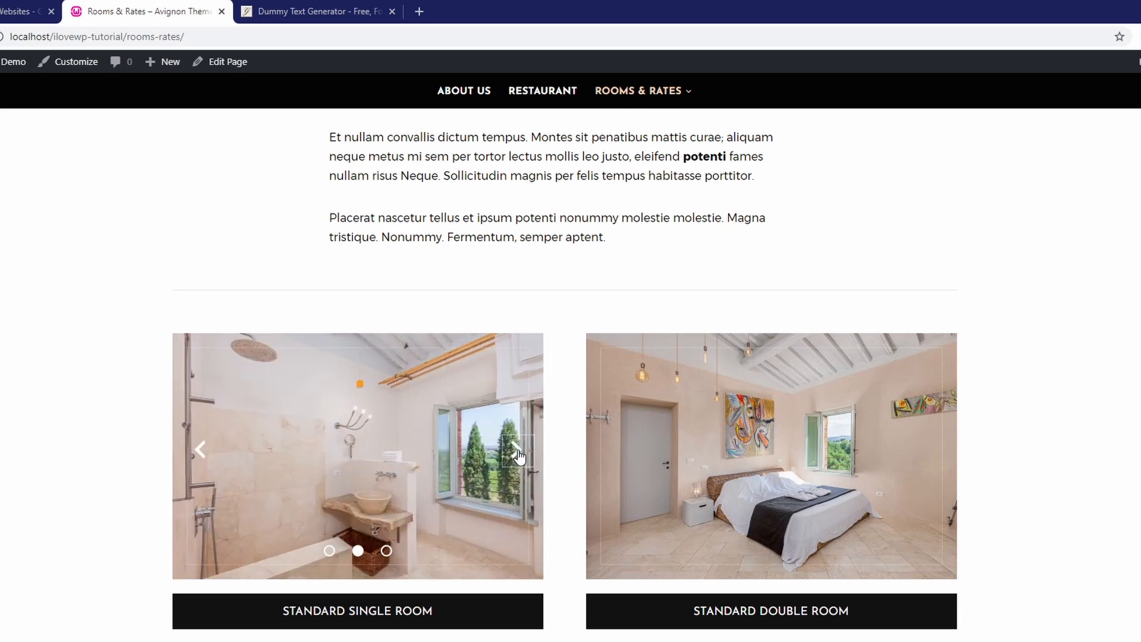
click(516, 454)
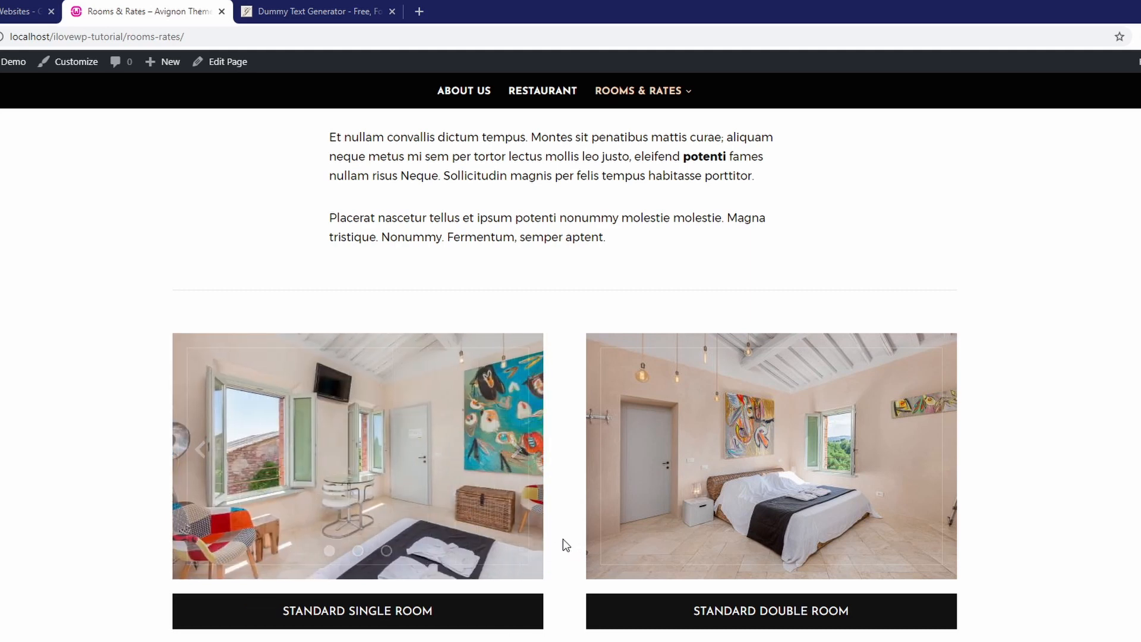
Step: Edit the Standard Single Room page, set its page tagline to "From 349 Euro per night." and update the page
click(397, 615)
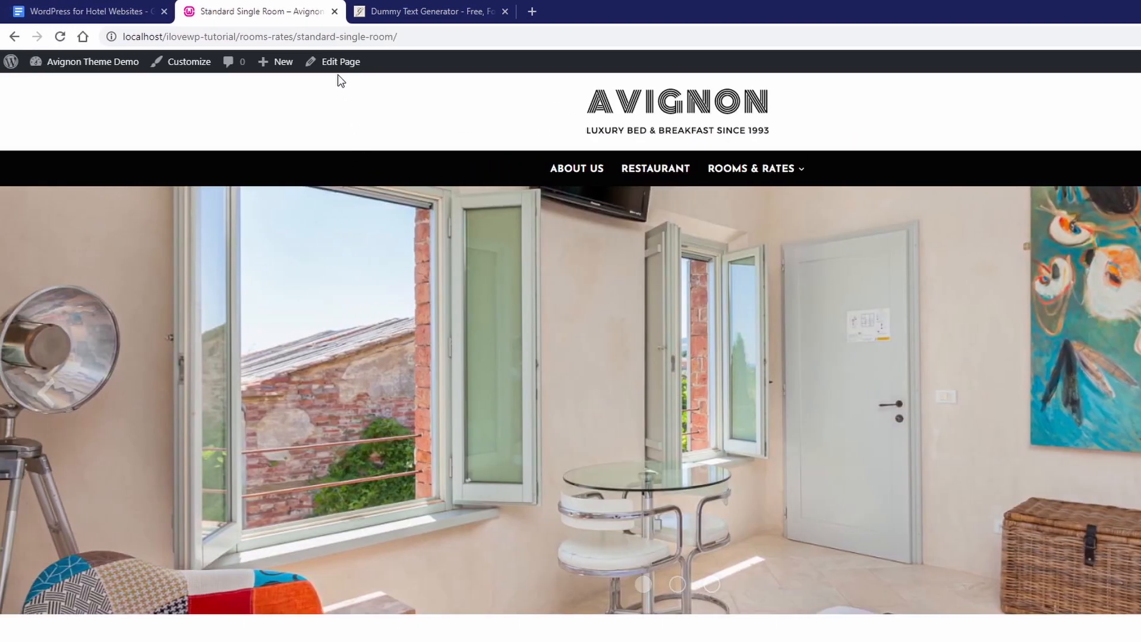
click(338, 65)
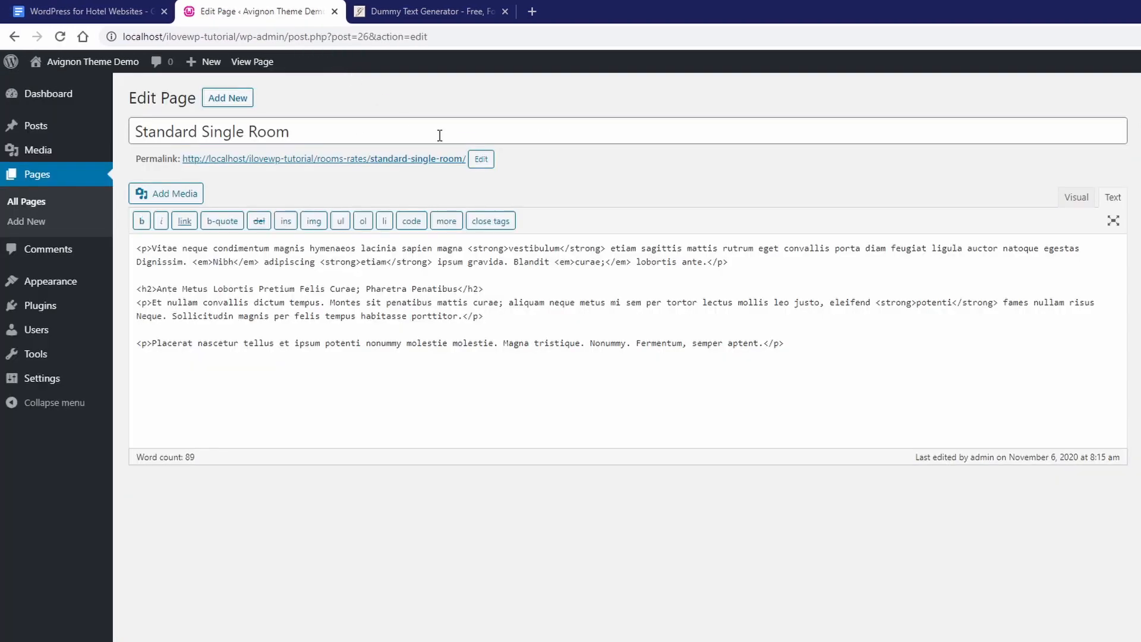
scroll(1004, 442, down, 3)
scroll(832, 416, down, 1)
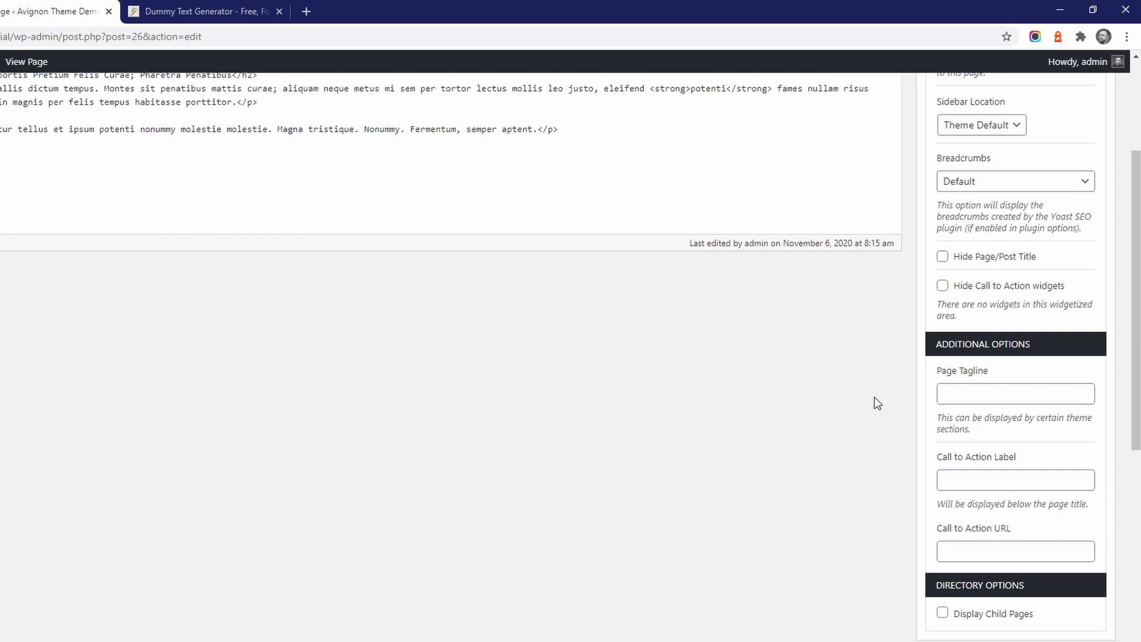
click(976, 397)
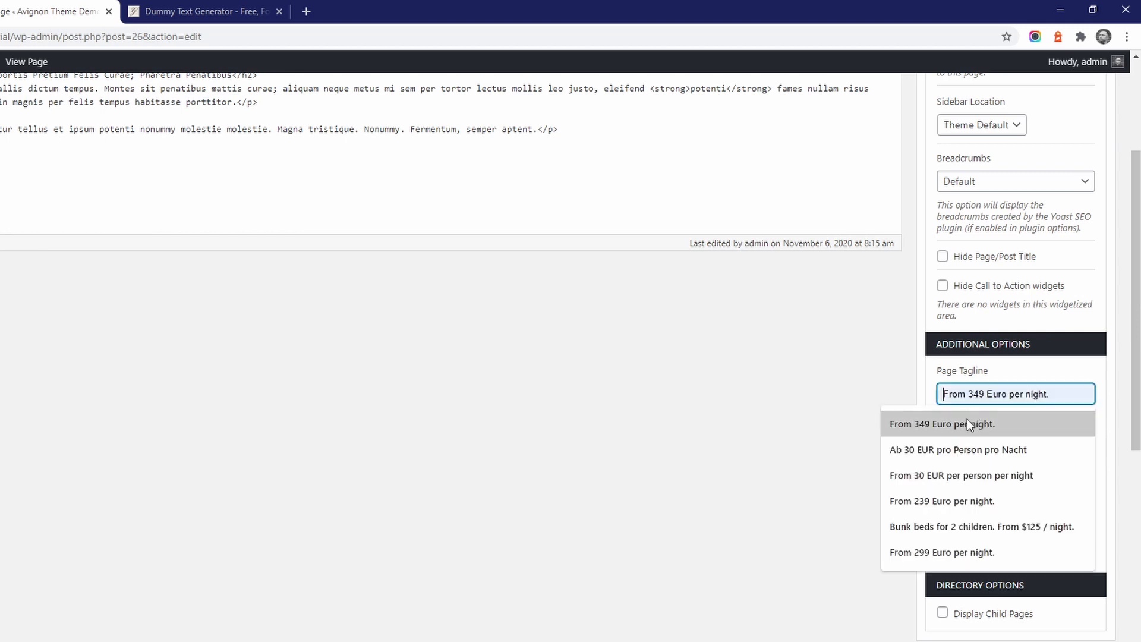
click(966, 423)
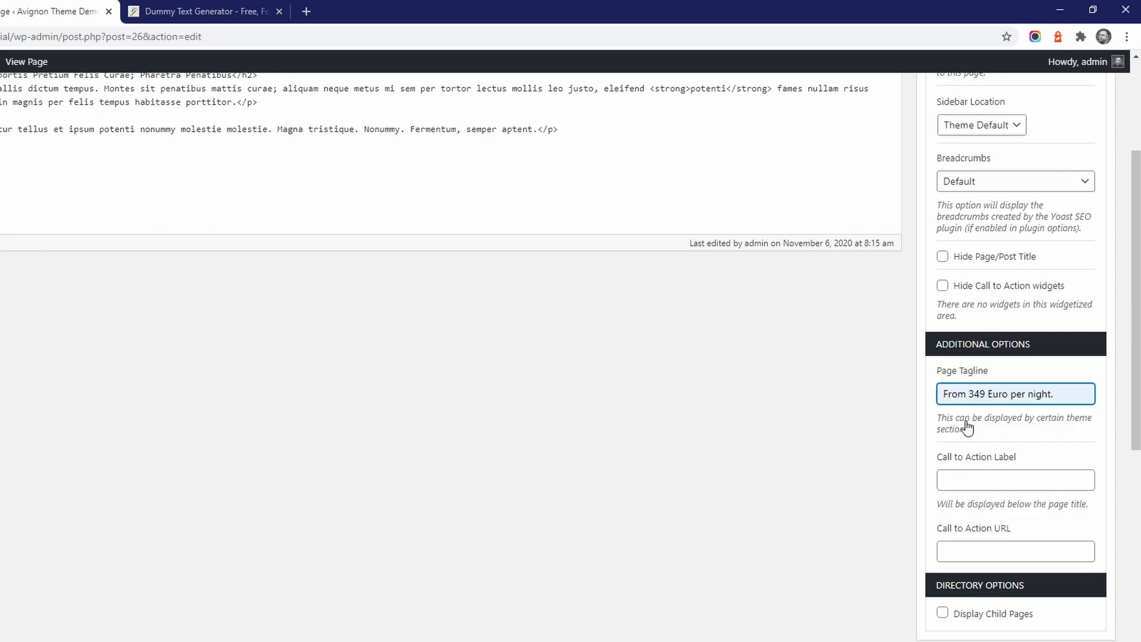
scroll(966, 425, down, 4)
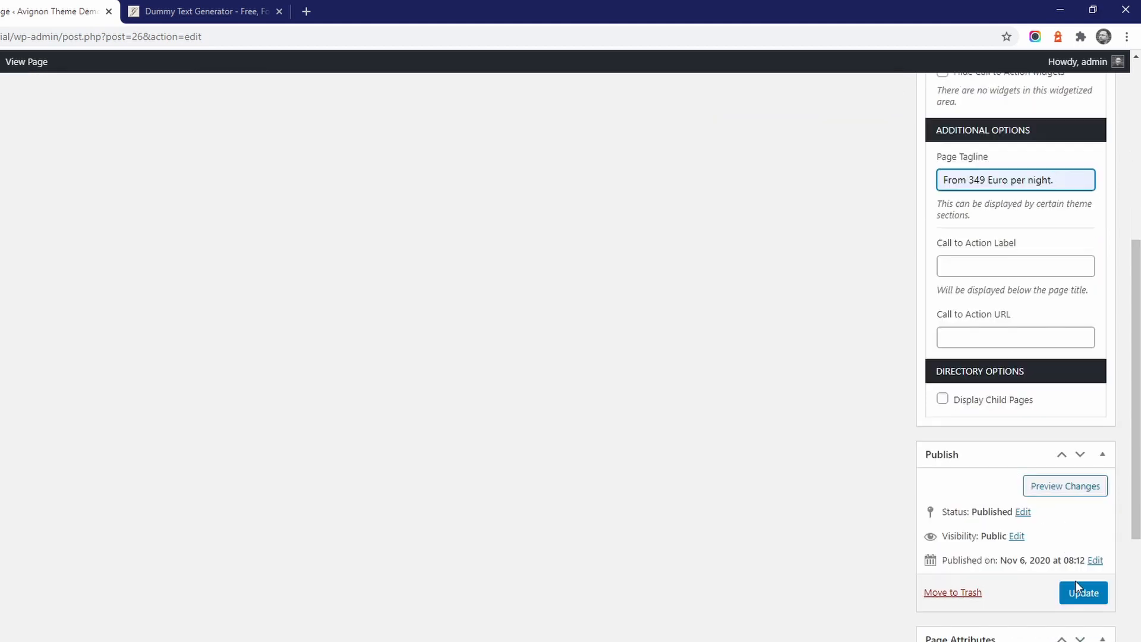
click(1083, 590)
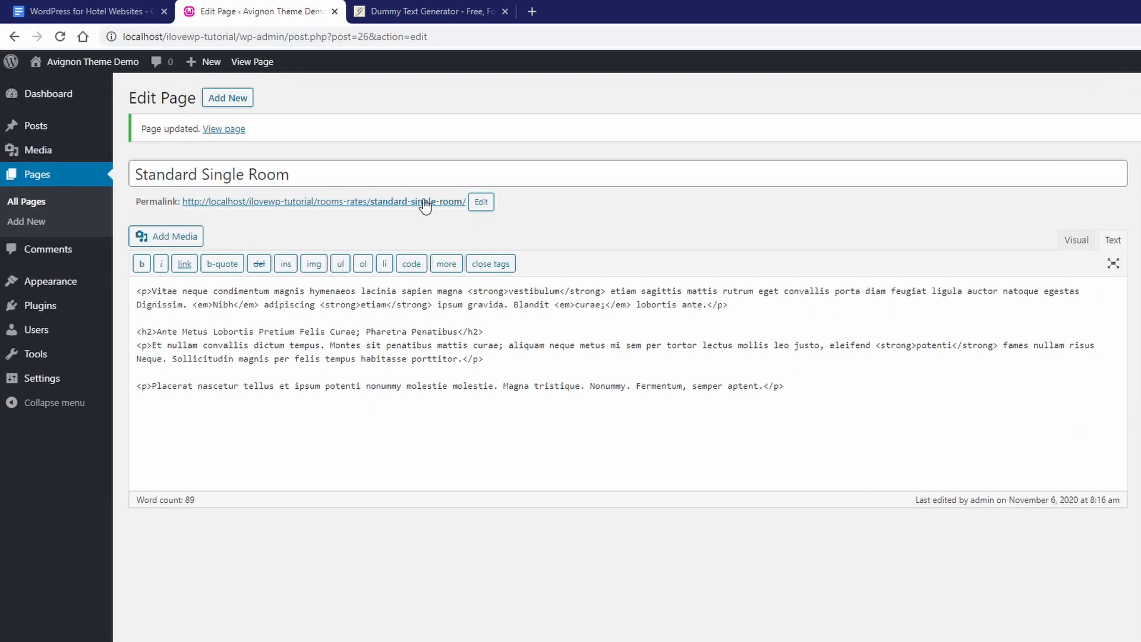
Step: View the tagline on the live Standard Single Room page and in that room's entry in the Rooms & Rates grid
click(225, 202)
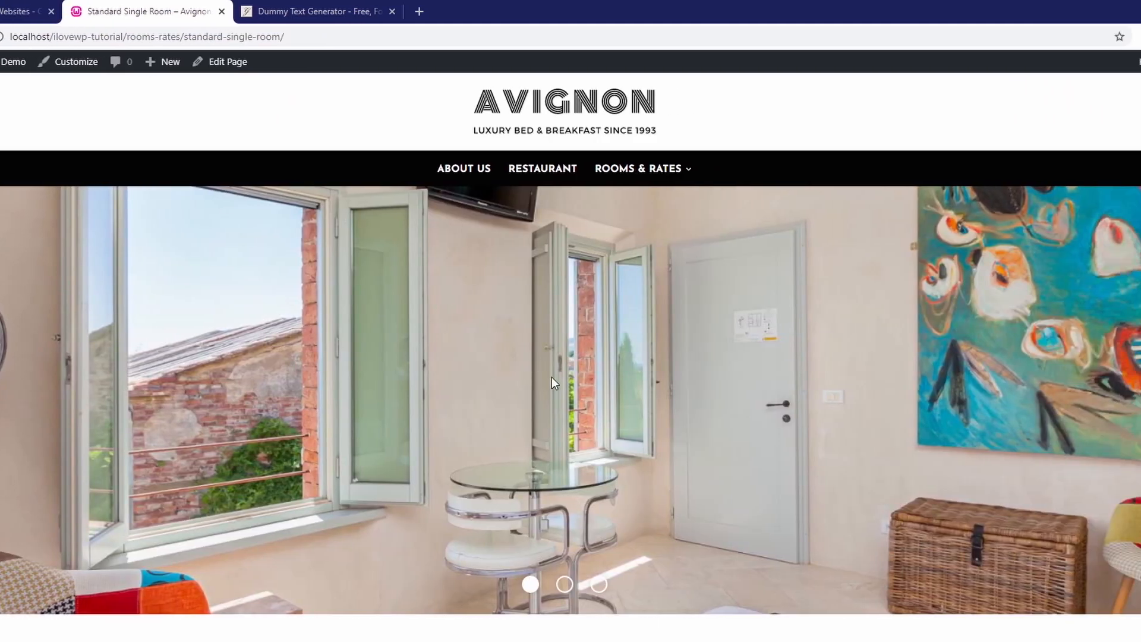
scroll(552, 381, down, 5)
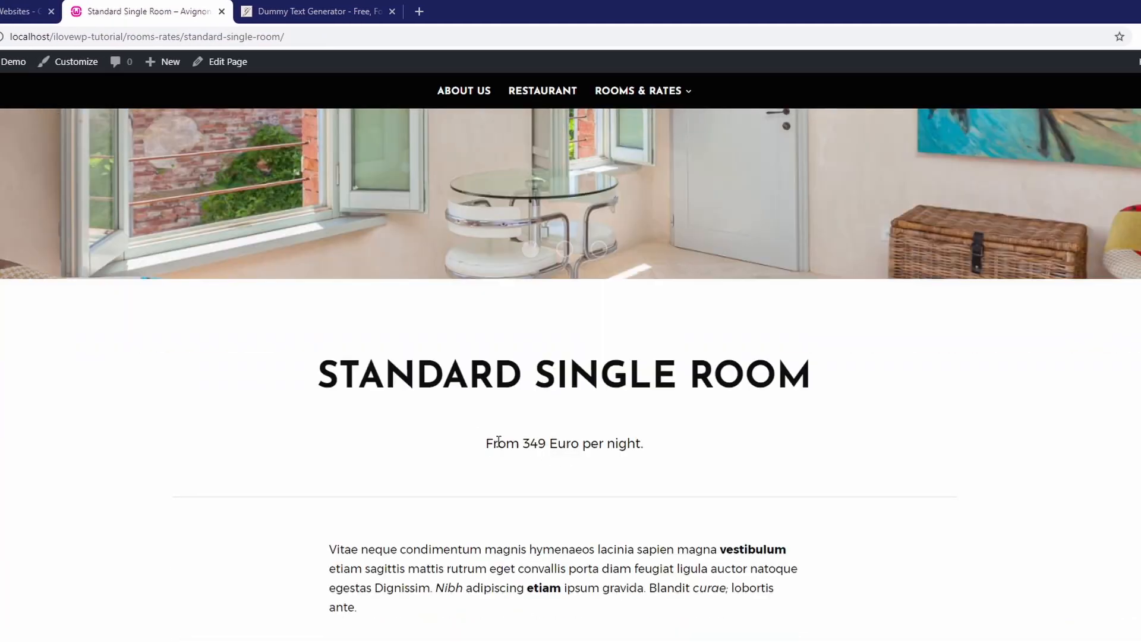
scroll(565, 443, up, 5)
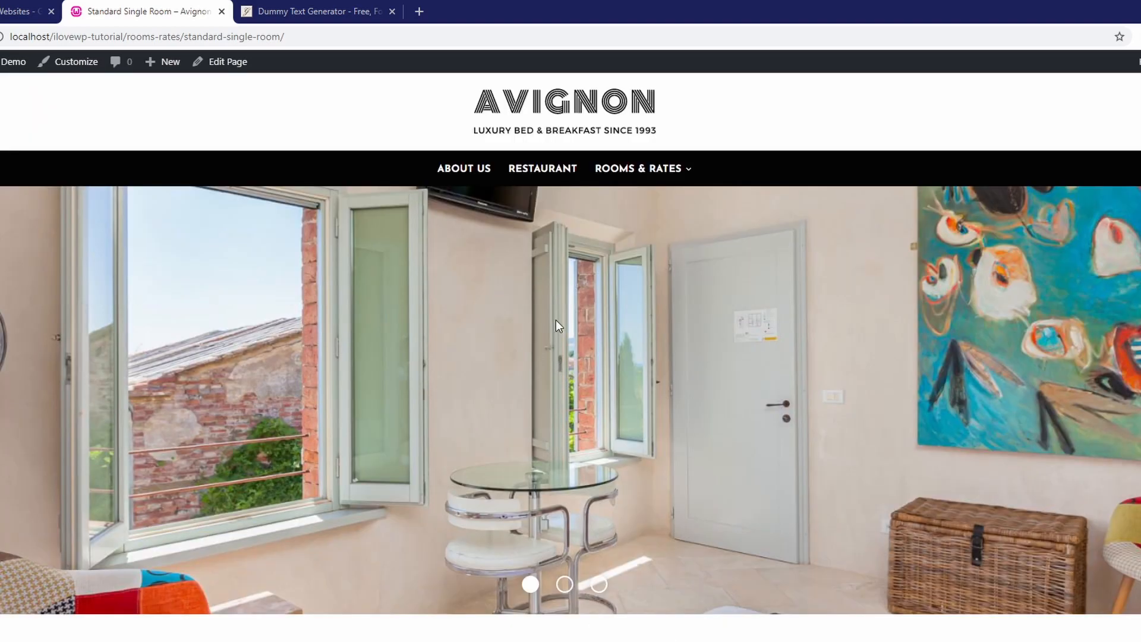
click(622, 174)
scroll(468, 404, down, 8)
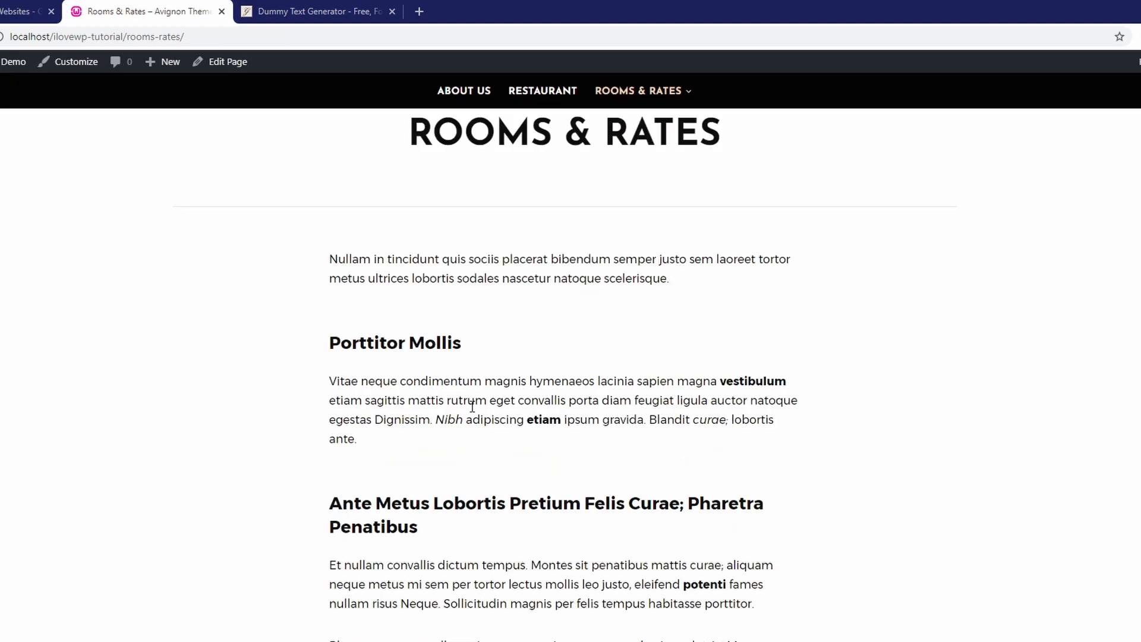
scroll(466, 416, down, 2)
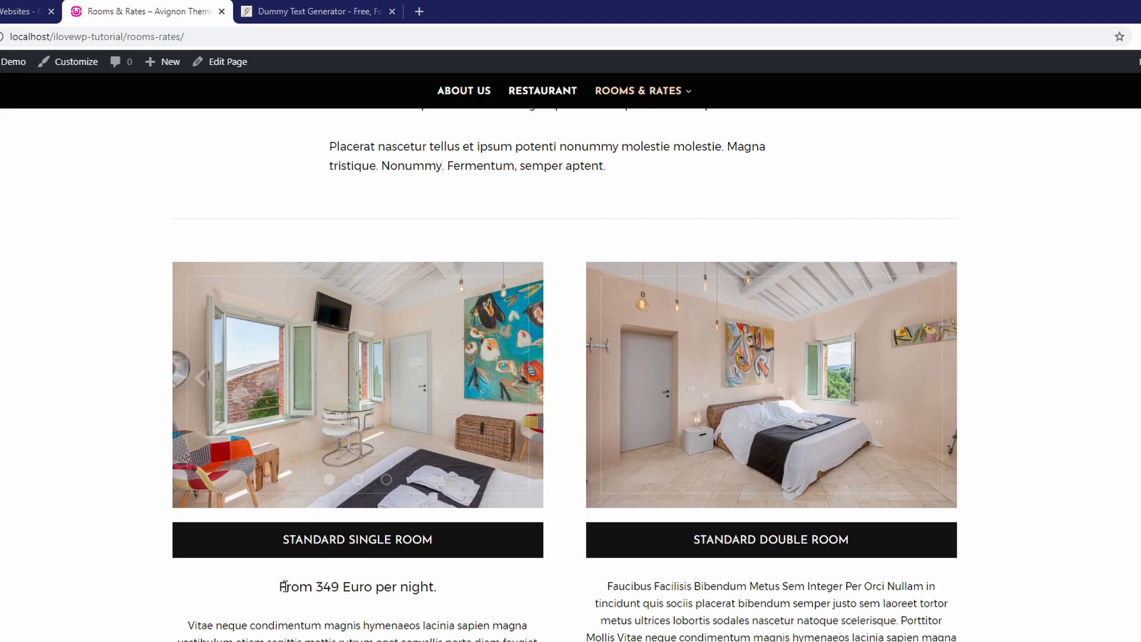
scroll(404, 589, down, 1)
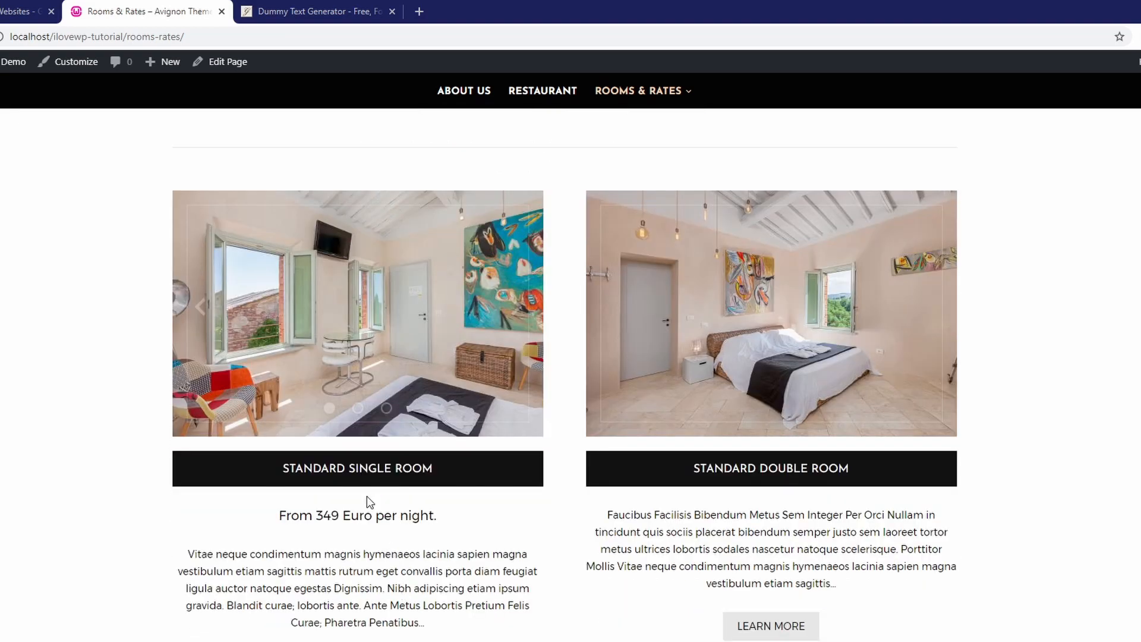
Step: Edit the Rooms & Rates page to enable Hide Taglines in its directory options and update the page
click(226, 64)
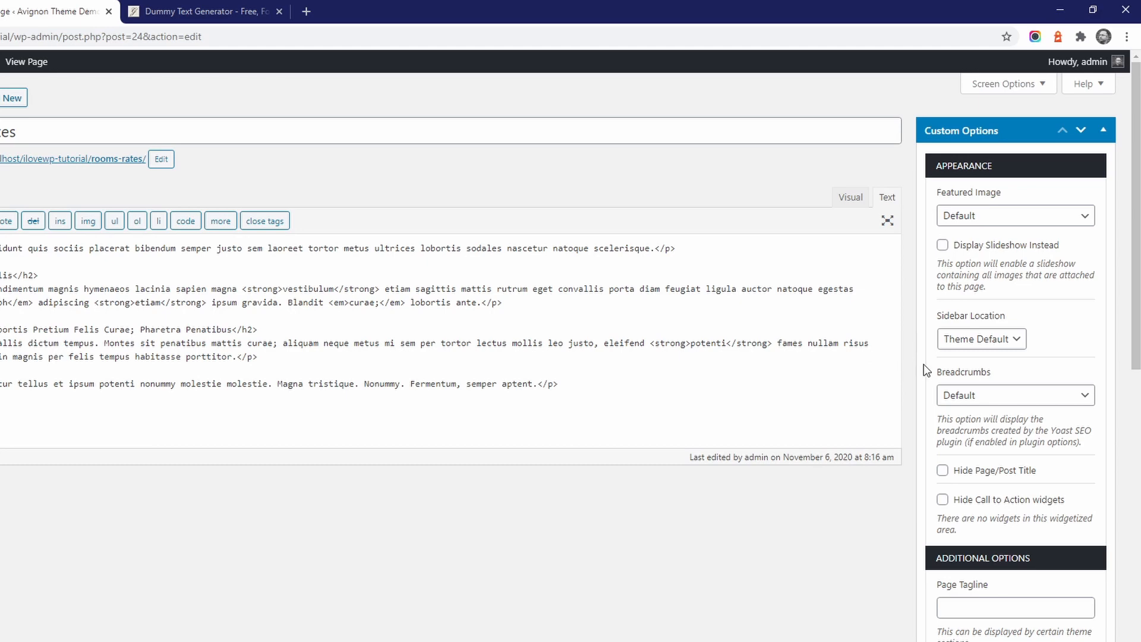
scroll(1002, 508, down, 8)
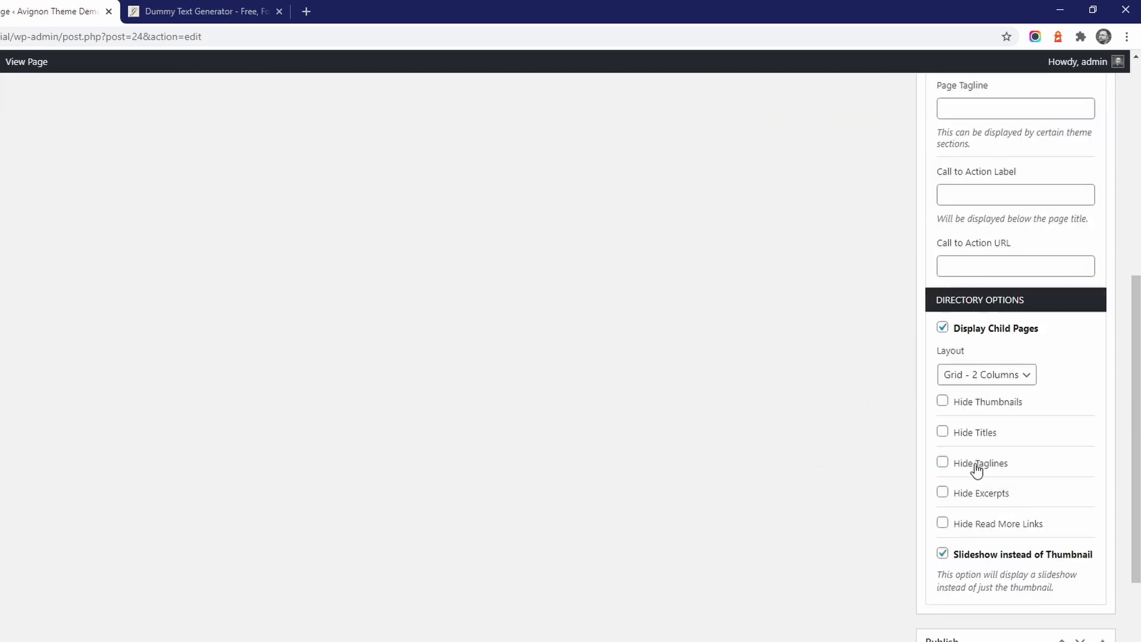
click(976, 467)
scroll(986, 481, down, 3)
click(1080, 565)
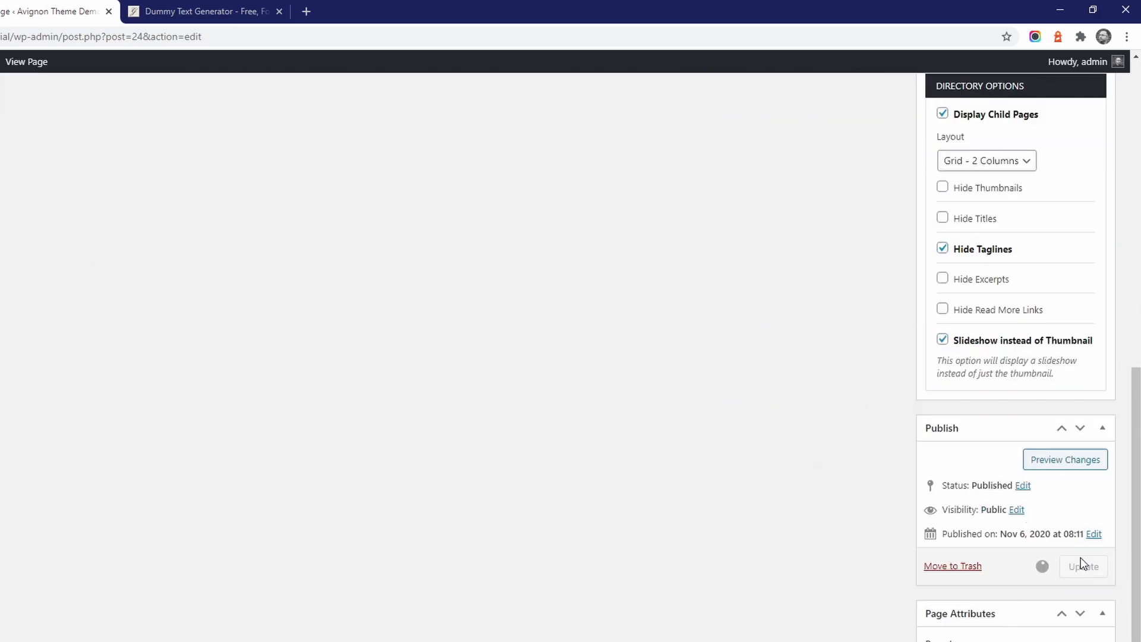
Step: View the live Rooms & Rates page and check the tagline area of the room entries in the grid
click(349, 209)
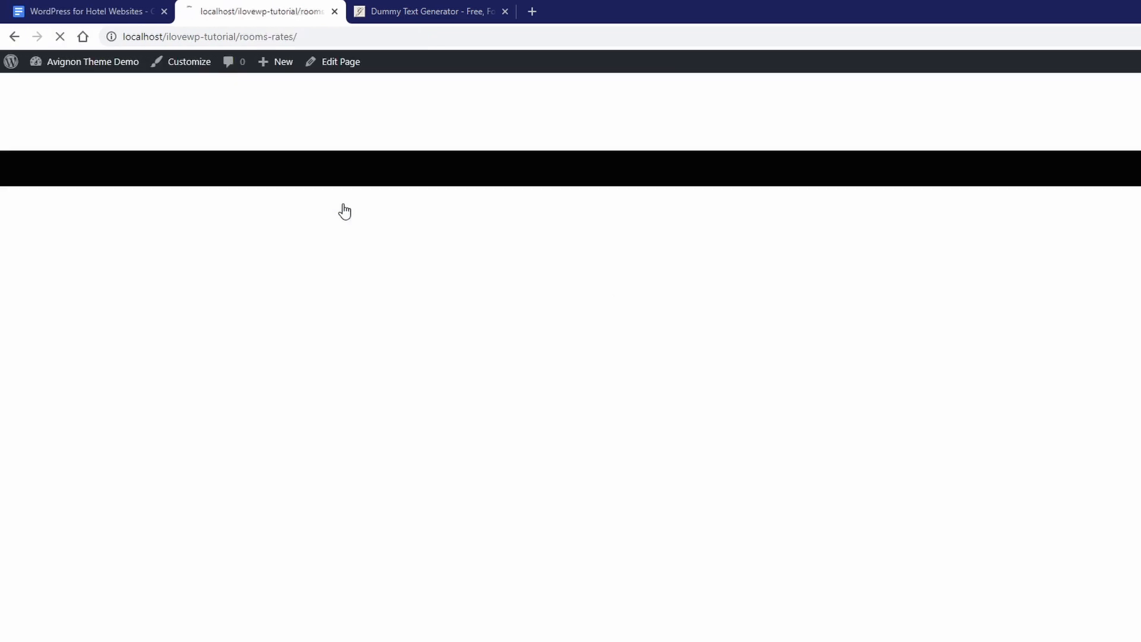
scroll(698, 416, down, 10)
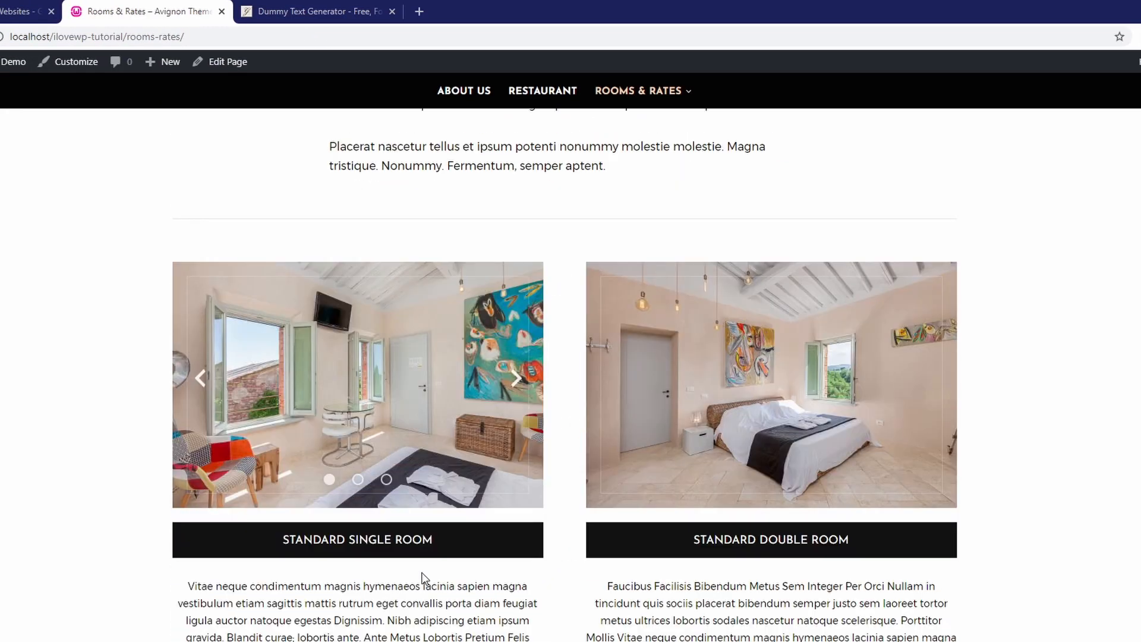
scroll(424, 578, down, 1)
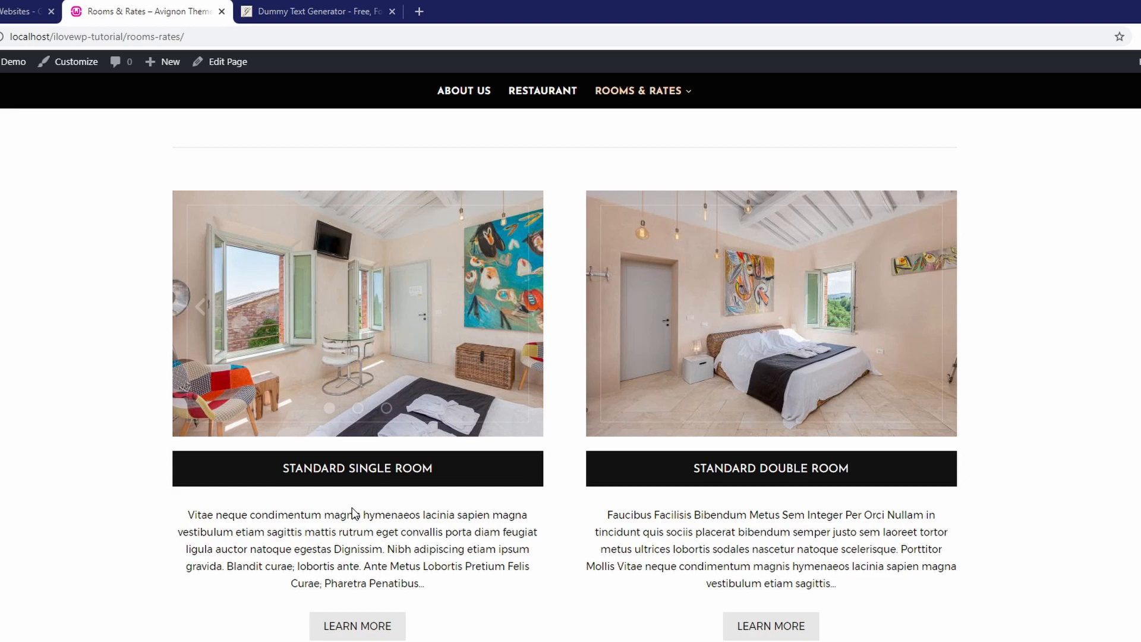
Step: Disable Hide Taglines and enable Hide Excerpts in the Rooms & Rates directory options, update the page and view its live room grid
click(228, 62)
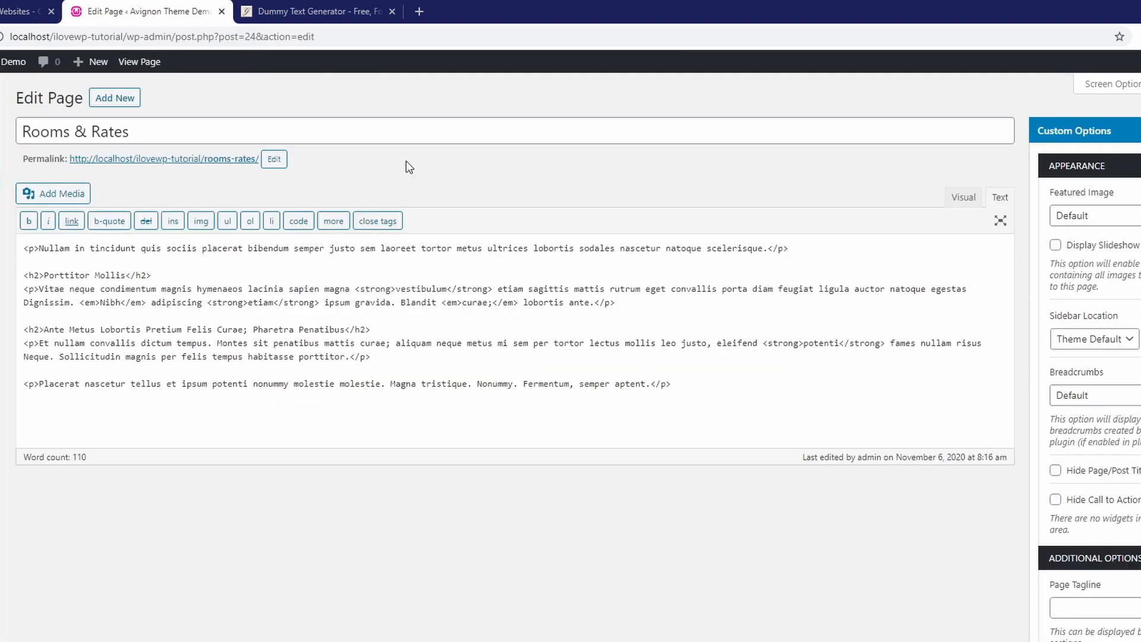
scroll(995, 548, down, 8)
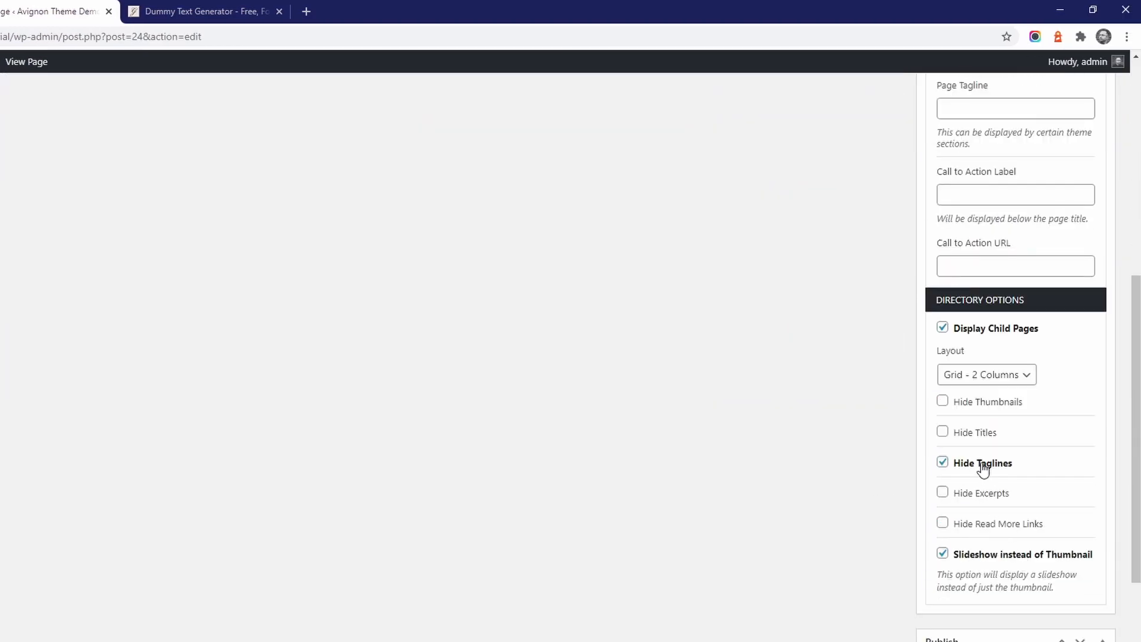
click(982, 467)
click(988, 497)
scroll(1000, 537, down, 4)
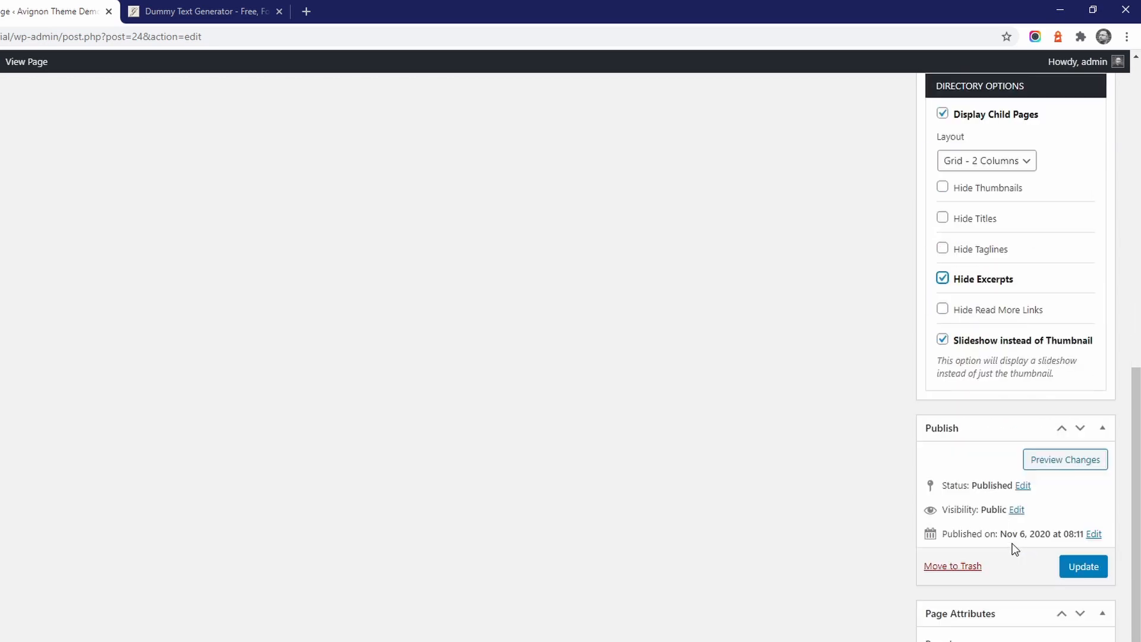
click(1087, 566)
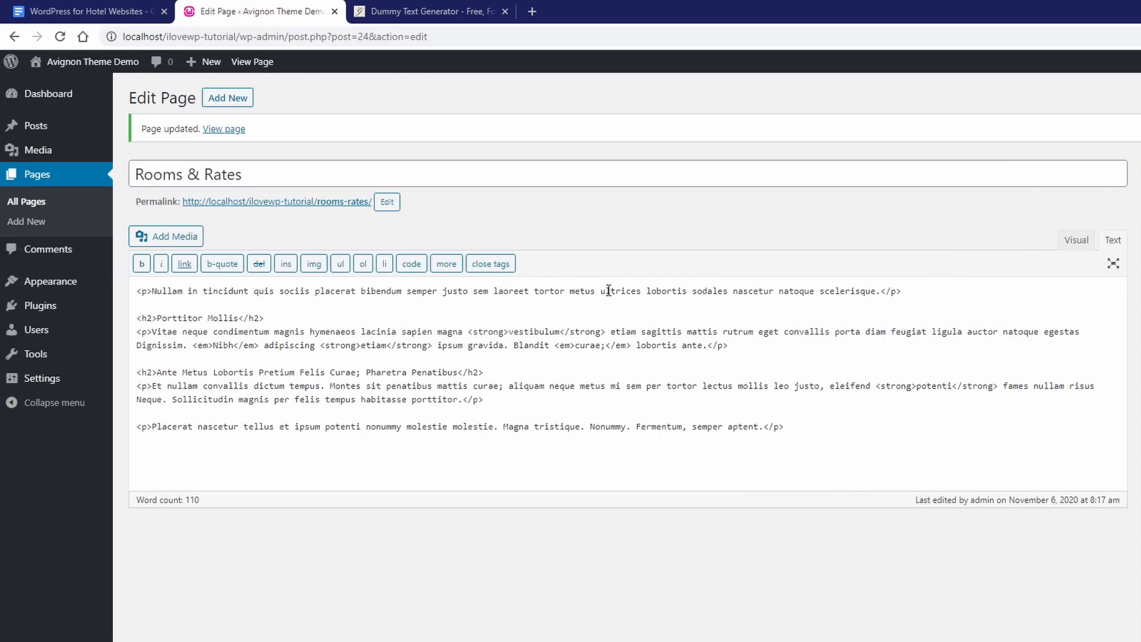
click(338, 202)
scroll(515, 347, down, 12)
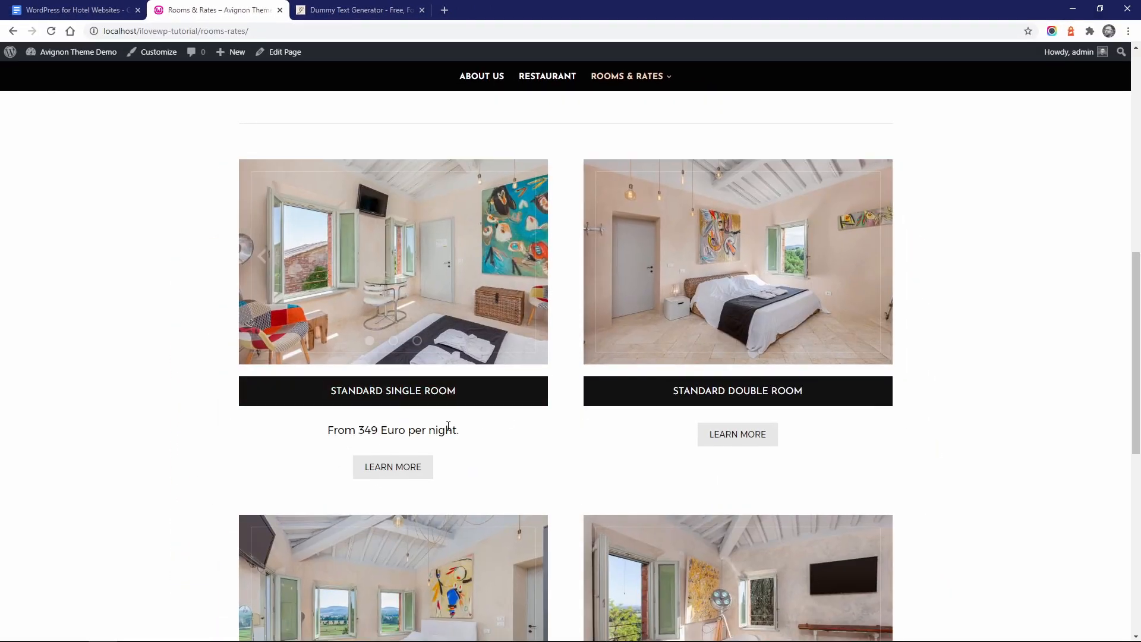
Step: Open the Standard Double Room page for editing and upload siena-house-2020-50.jpg, siena-house-2020-51.jpg and siena-house-2020-52.jpg from the standard-double-room folder to it
click(731, 392)
click(279, 52)
click(176, 160)
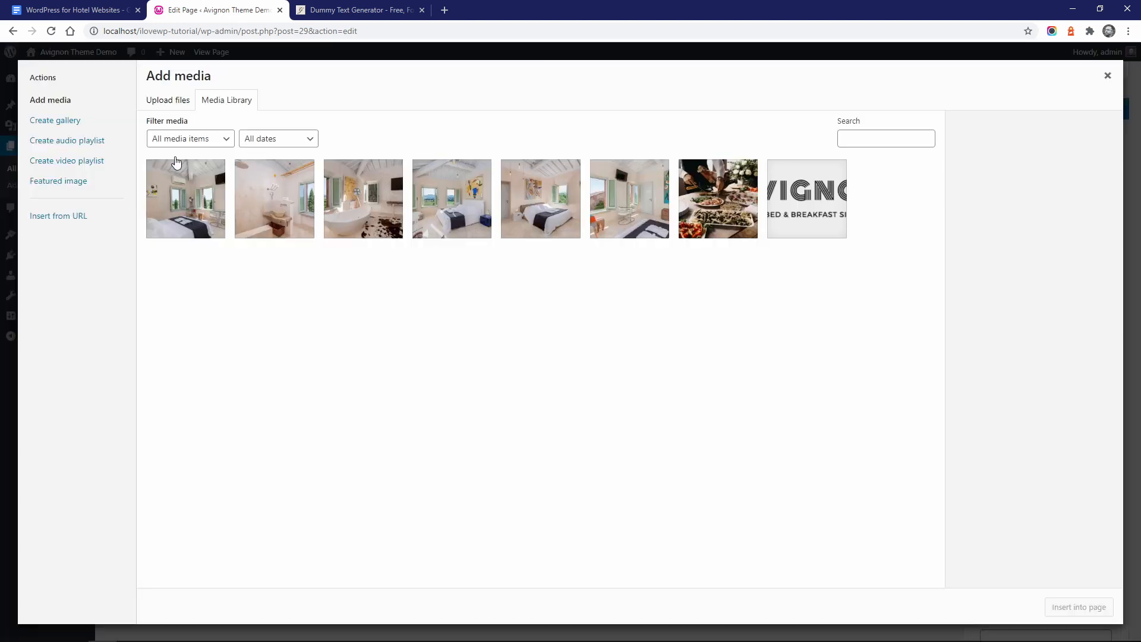
click(168, 100)
click(612, 315)
click(289, 30)
double_click(173, 124)
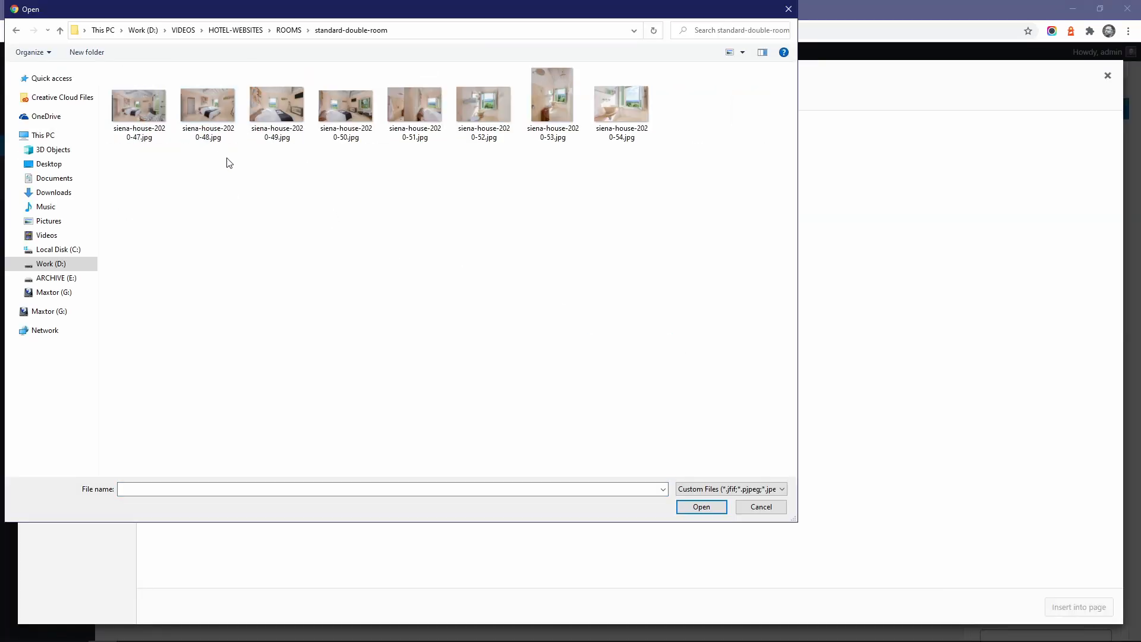
click(346, 106)
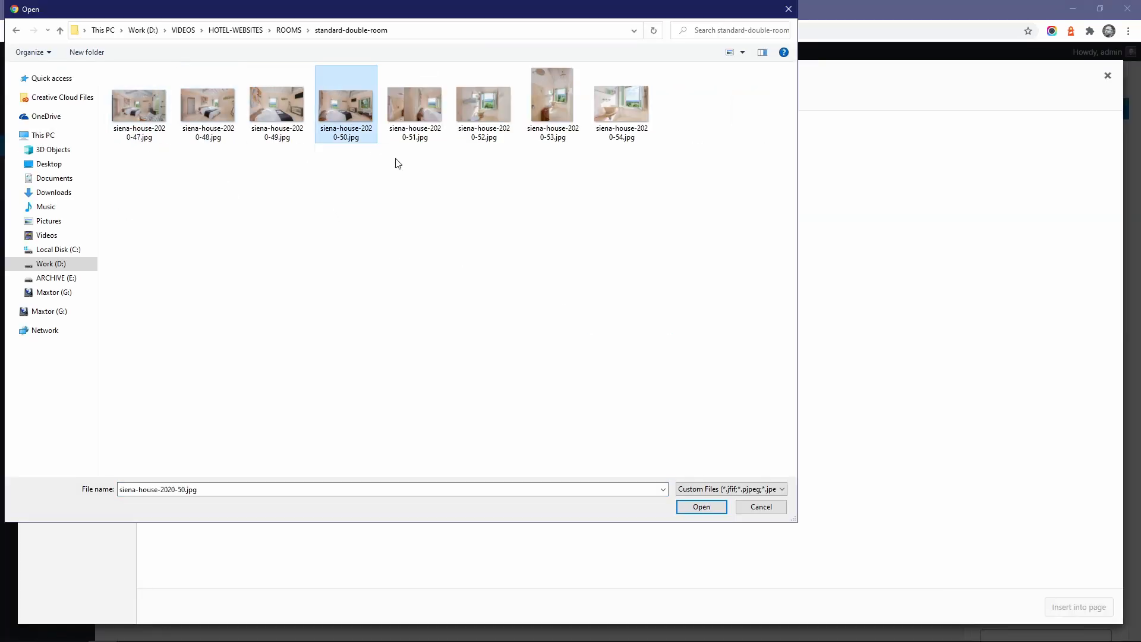
ctrl+click(414, 113)
ctrl+click(483, 106)
click(701, 507)
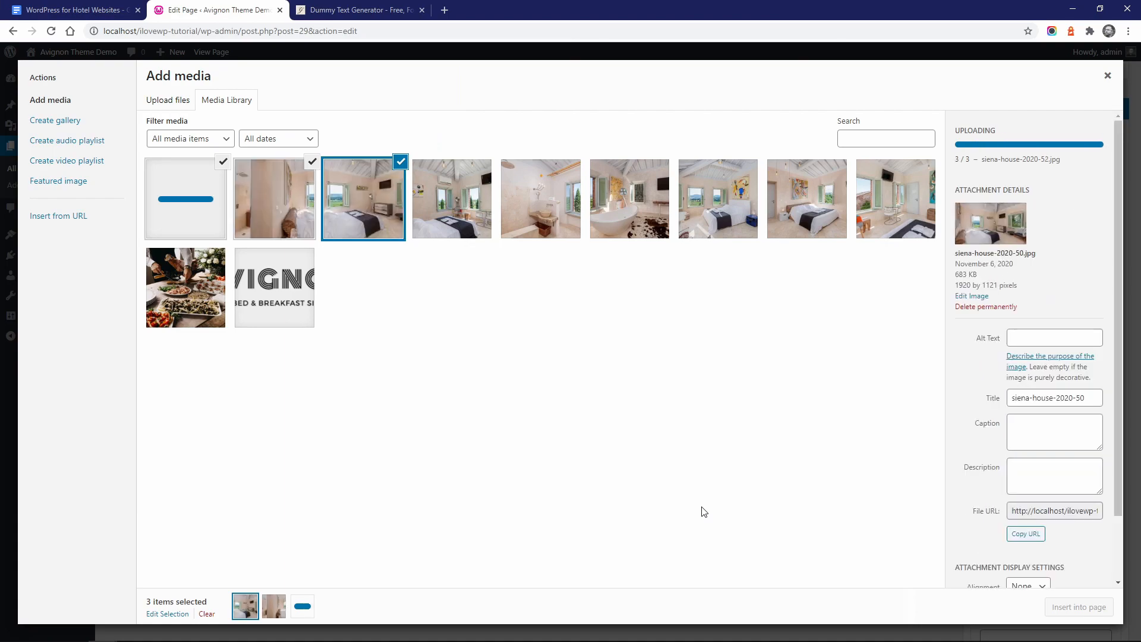
click(1097, 92)
Step: Enable Display Slideshow Instead in the Standard Double Room page's appearance options and update the page
click(974, 206)
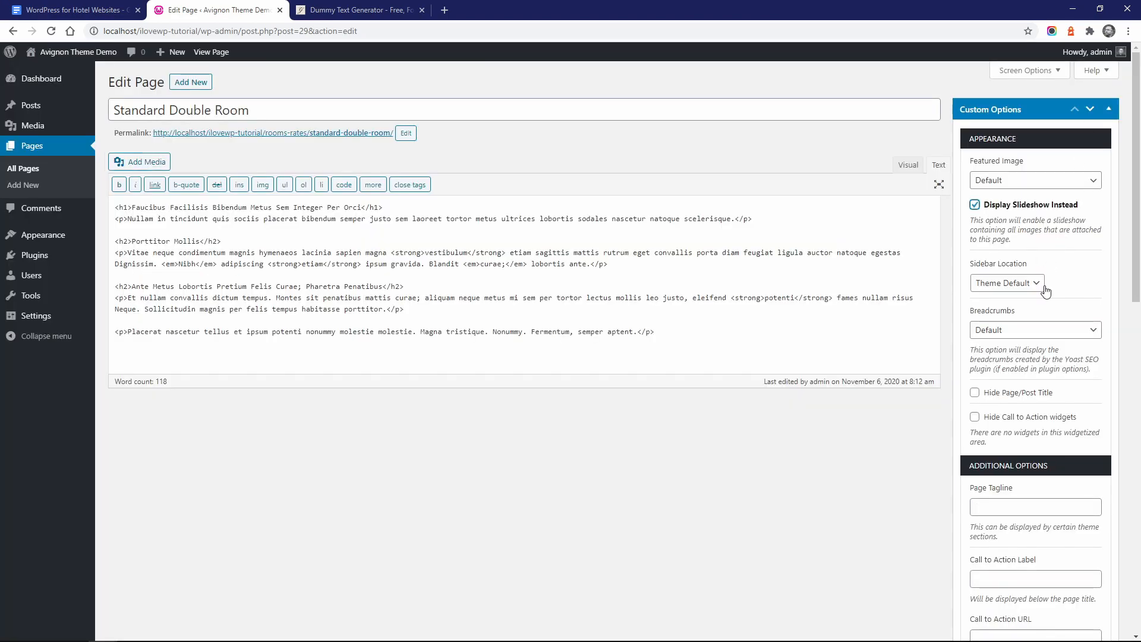
scroll(1010, 298, down, 10)
click(1092, 435)
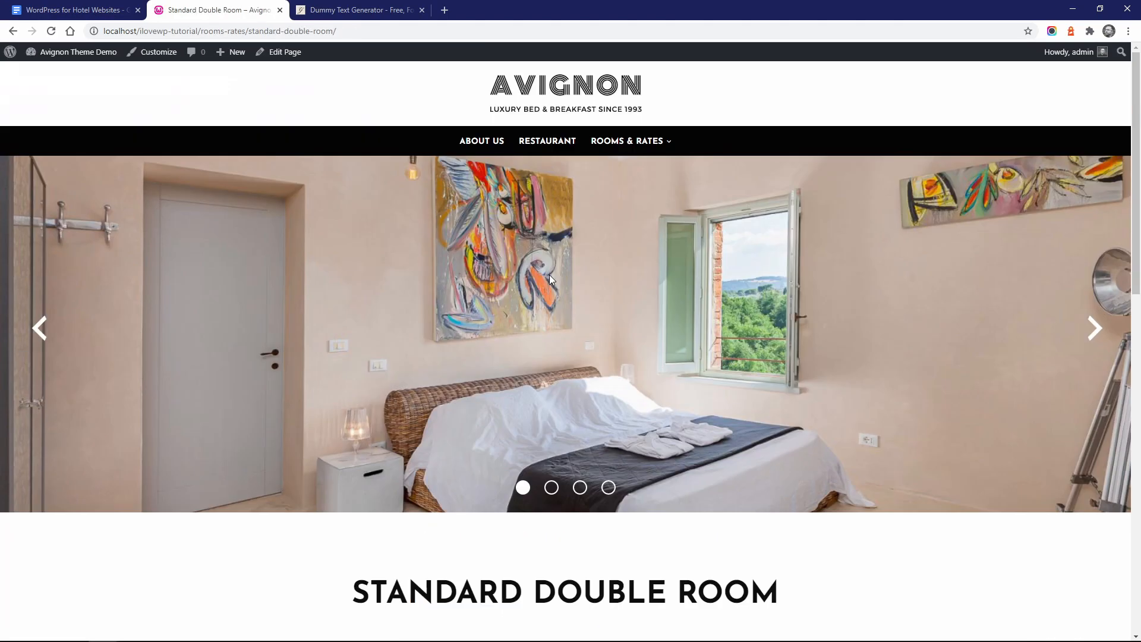
Step: Open the Family Room page for editing and upload siena-house-2020-58.jpg, siena-house-2020-62.jpg, siena-house-2020-67.jpg and siena-house-2020-73.jpg from the family-room folder to it
mouse_move(630, 143)
click(620, 192)
click(285, 52)
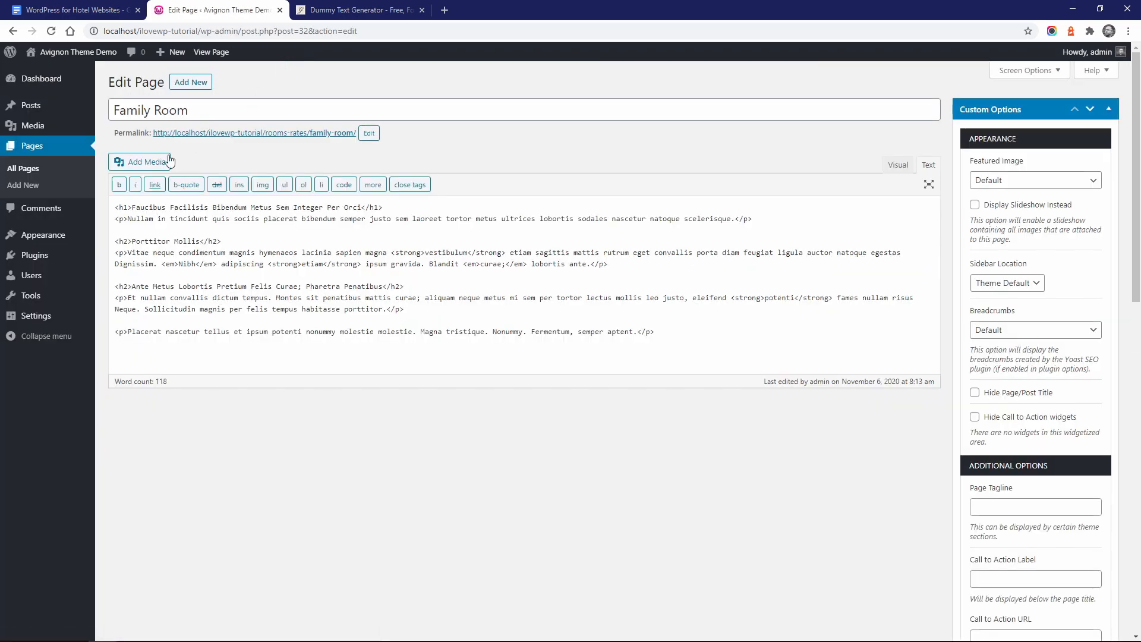
click(149, 162)
click(157, 99)
click(600, 315)
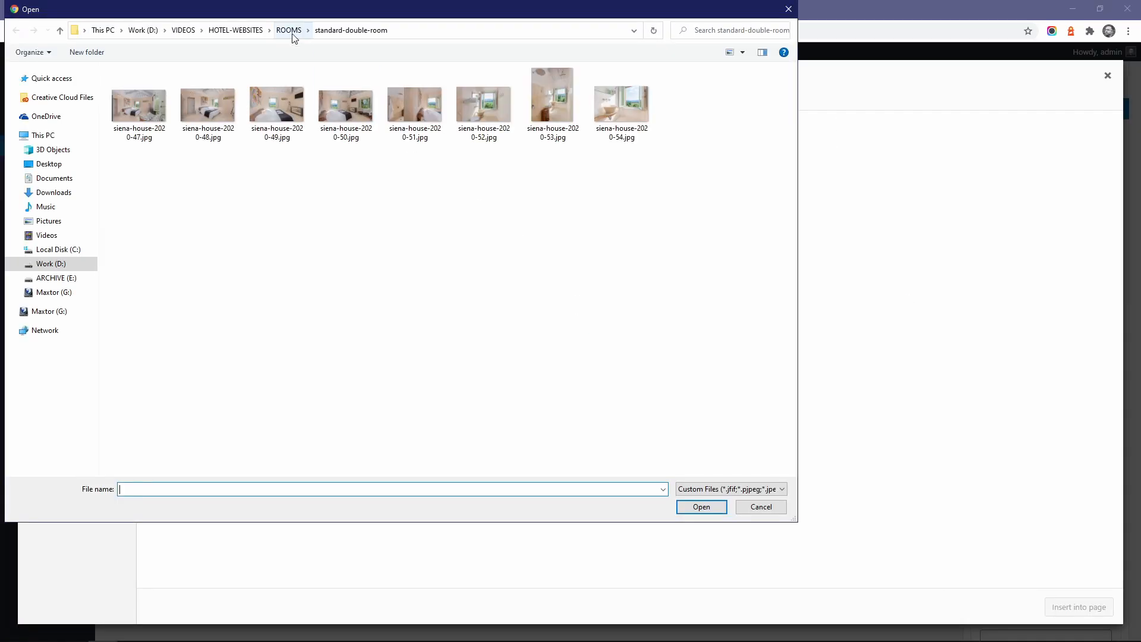
click(289, 30)
double_click(152, 97)
click(345, 104)
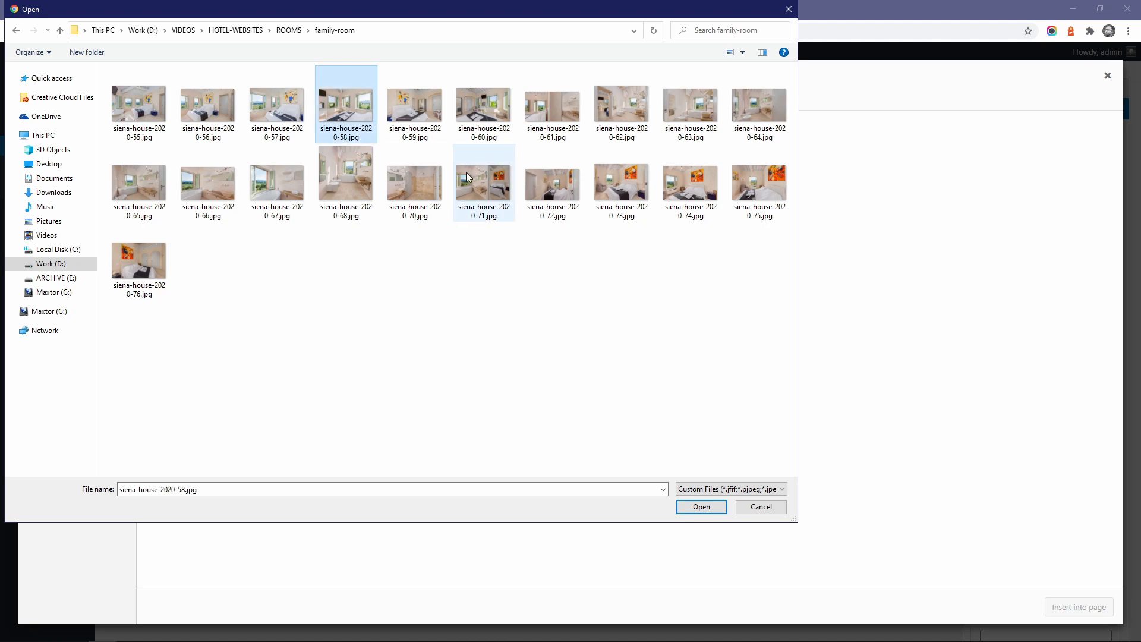
ctrl+click(622, 104)
ctrl+click(277, 181)
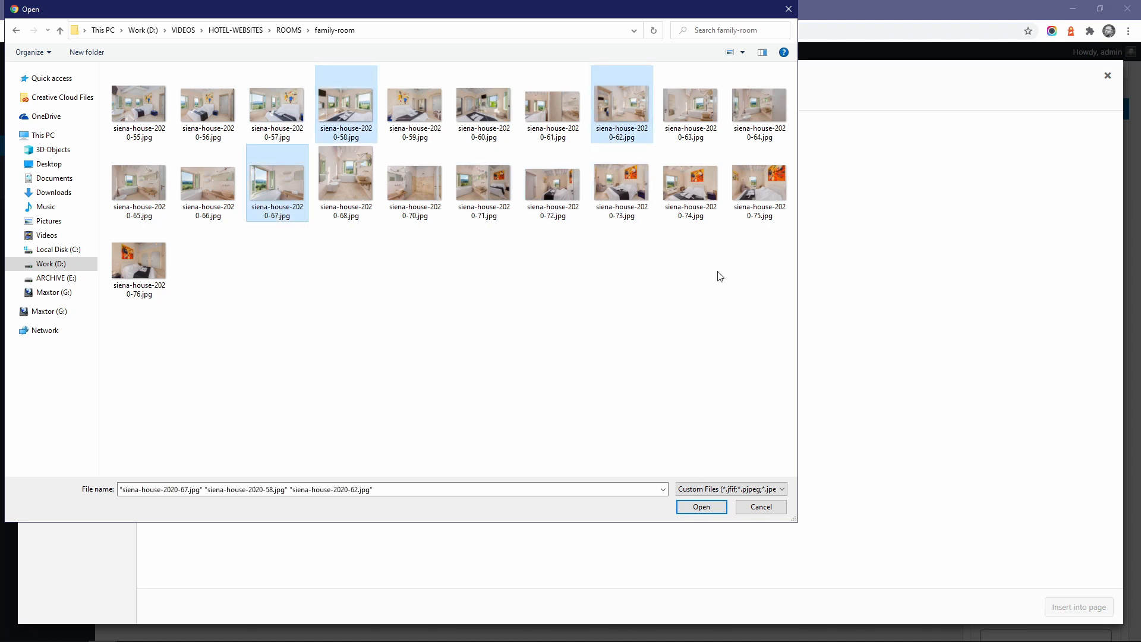
ctrl+click(621, 181)
click(701, 506)
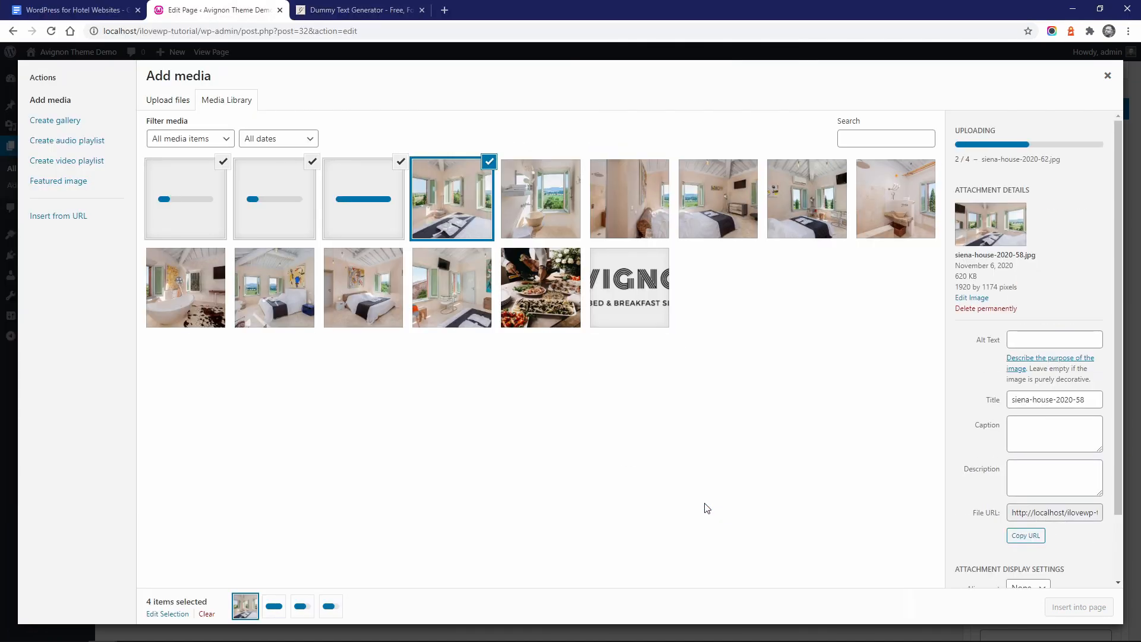
Step: Enable Display Slideshow Instead on the Family Room page, update it and flip through the slideshow on its live page
click(1105, 77)
scroll(1016, 189, down, 10)
click(1090, 434)
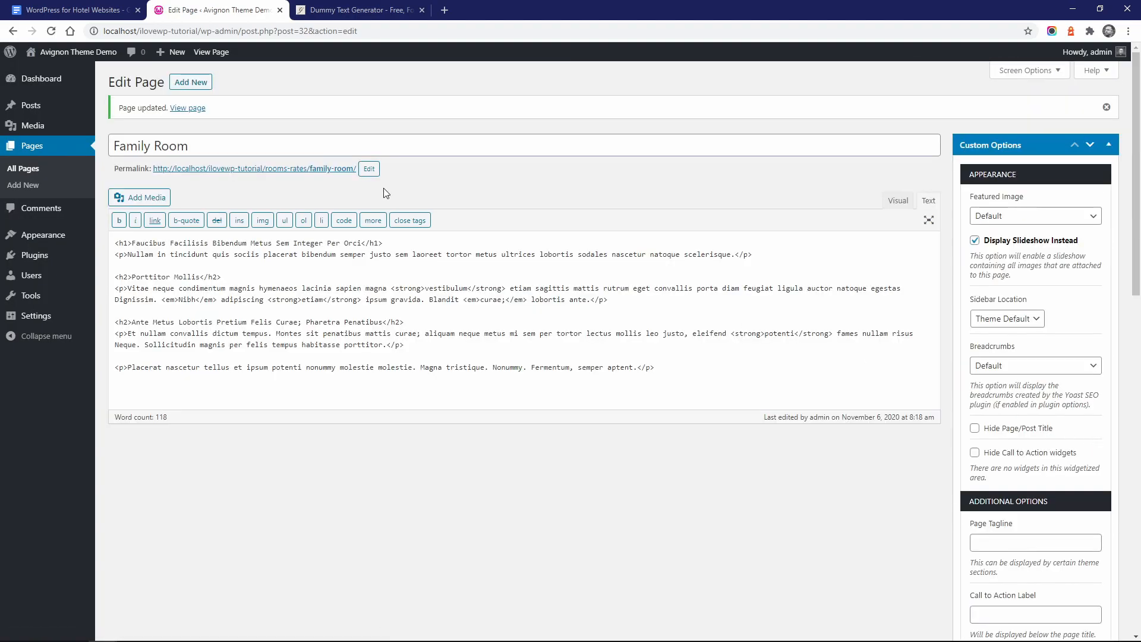
click(334, 169)
click(1092, 332)
click(1091, 332)
click(1089, 332)
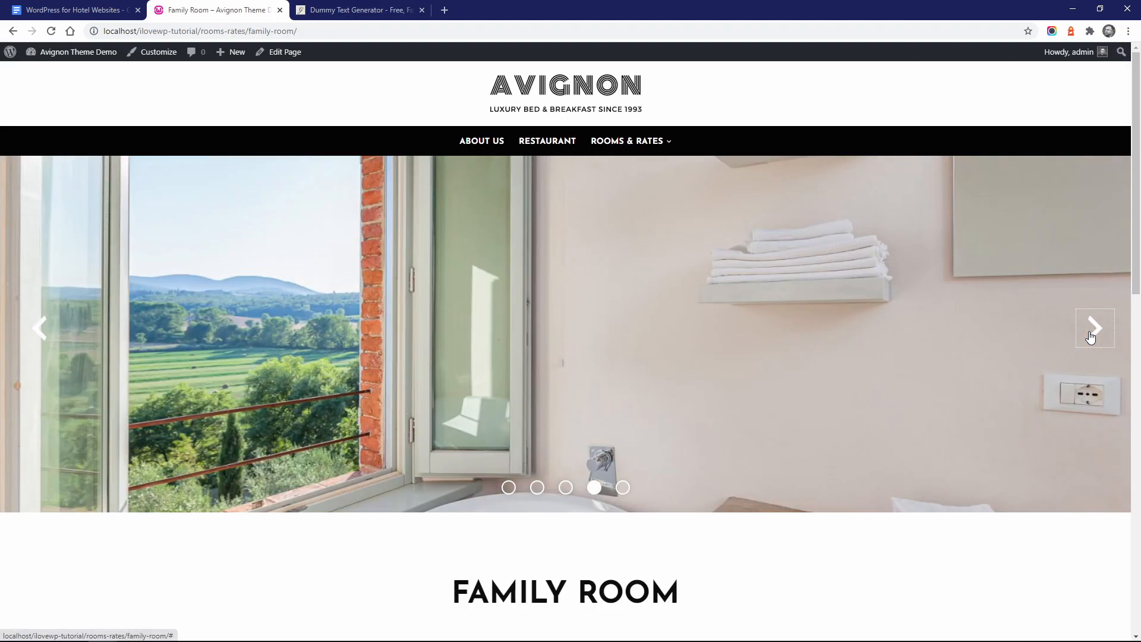
click(1091, 334)
Step: Open the Junior Suite page for editing and upload siena-house-2020-4.jpg, siena-house-2020-9.jpg and siena-house-2020-30.jpg from the junior-suite folder to it
mouse_move(627, 143)
click(612, 170)
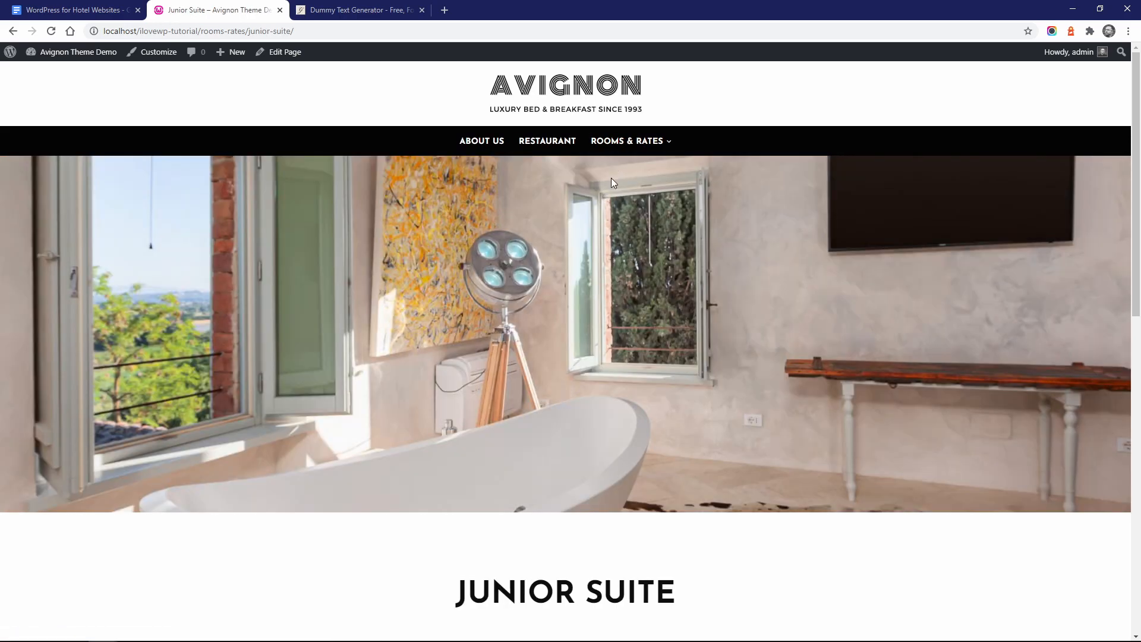
click(282, 55)
click(152, 163)
click(168, 100)
click(618, 319)
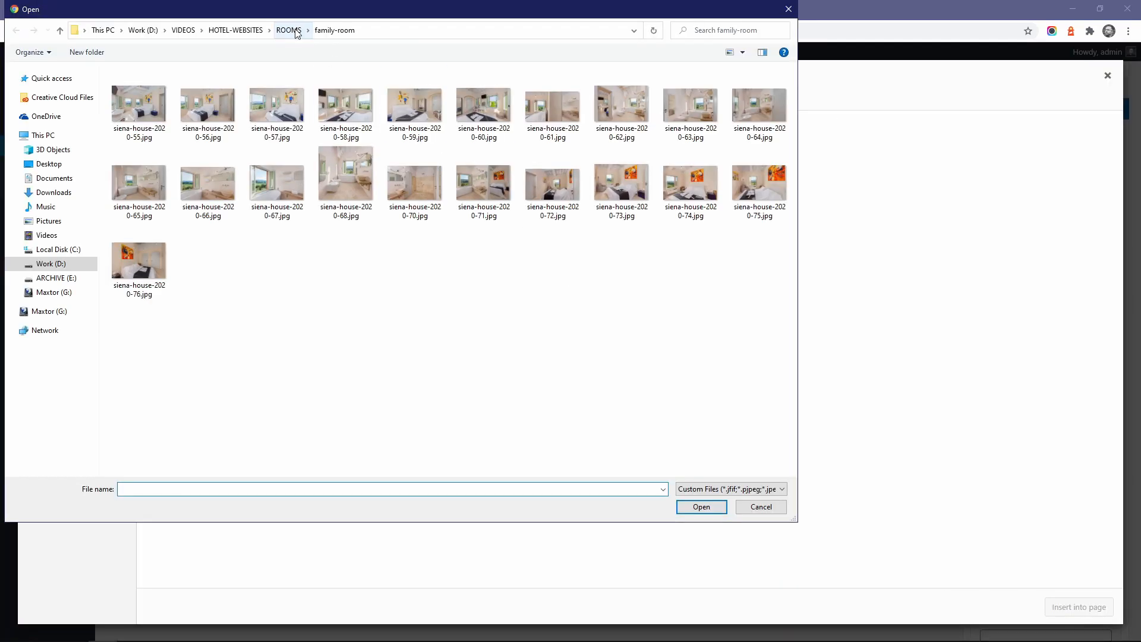
click(289, 31)
double_click(153, 109)
click(346, 106)
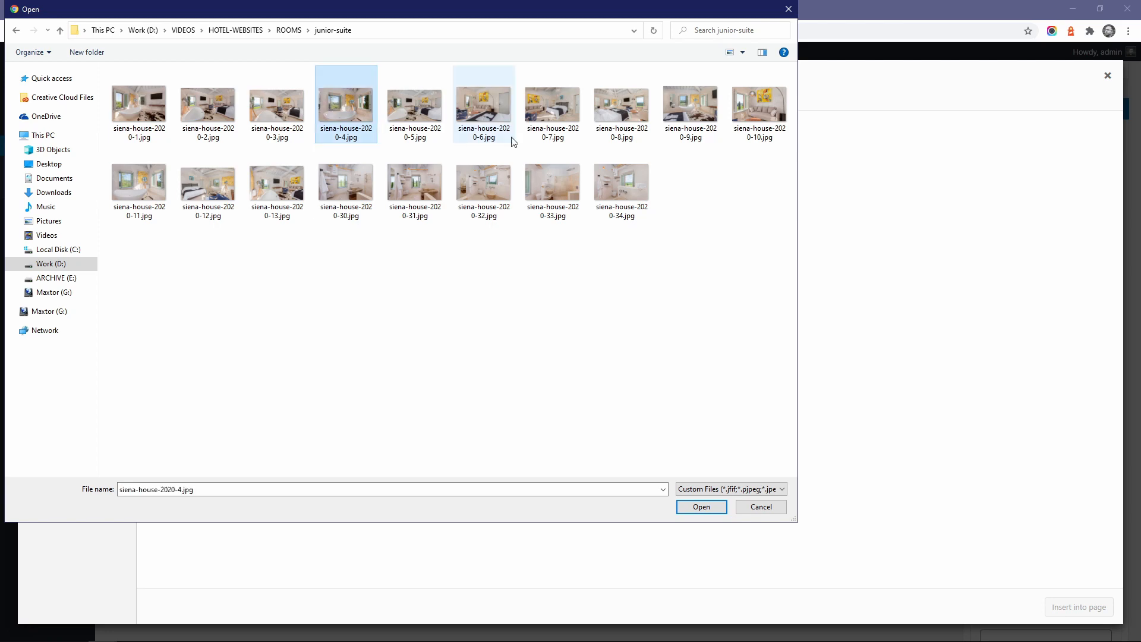
ctrl+click(690, 106)
ctrl+click(330, 177)
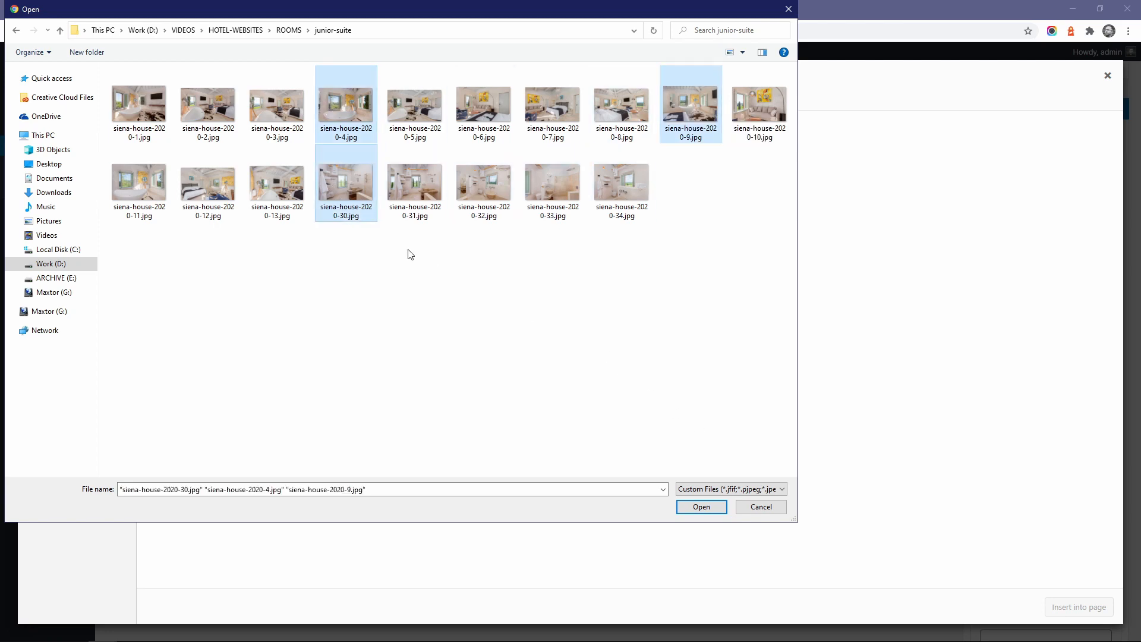
click(704, 506)
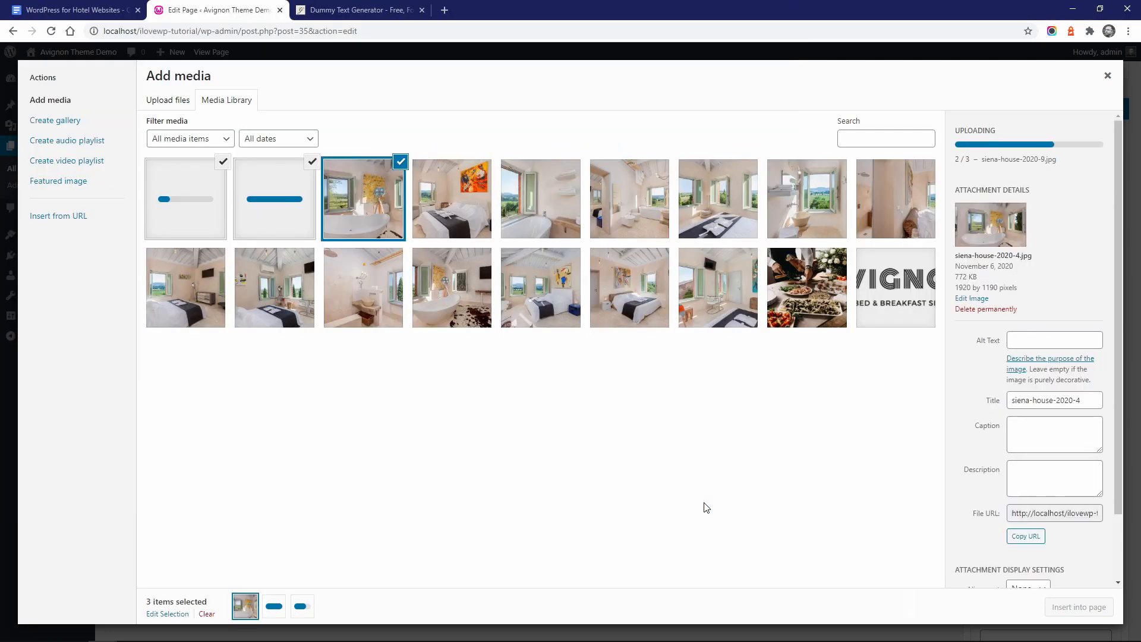
Step: Enable Display Slideshow Instead on the Junior Suite page, update it and flip through the slideshow on its live page
click(1107, 75)
click(1001, 205)
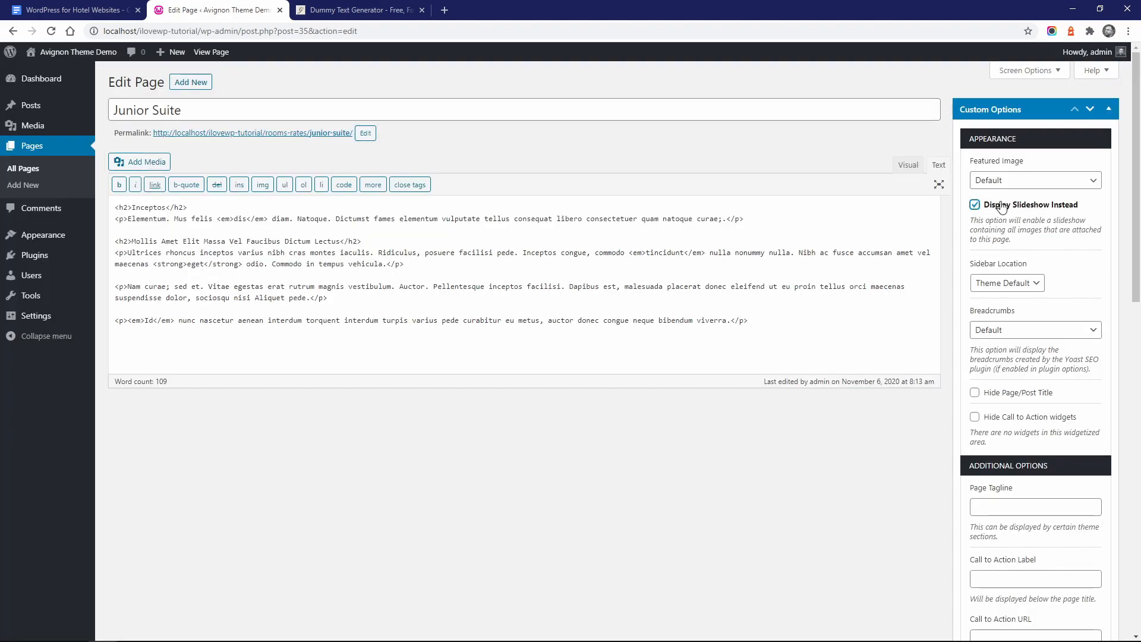
scroll(1002, 205, down, 6)
click(1089, 492)
click(323, 172)
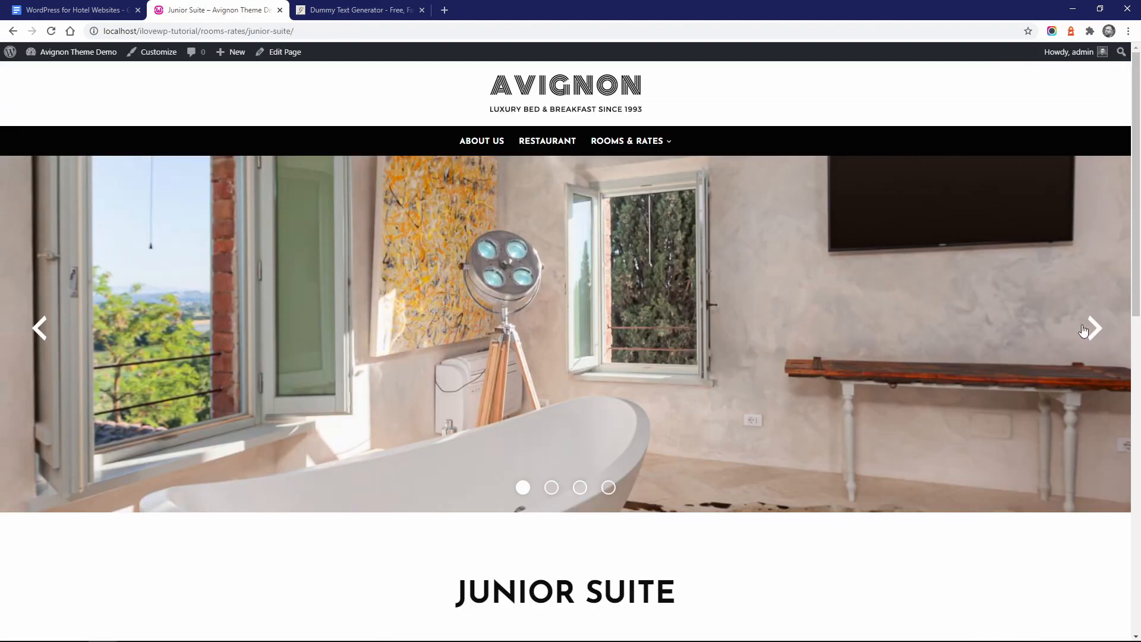
click(1089, 331)
click(1091, 331)
click(1090, 331)
Step: Examine the live Rooms & Rates page's room grid, flipping through the Standard Double Room, Junior Suite and Family Room slideshows
click(617, 145)
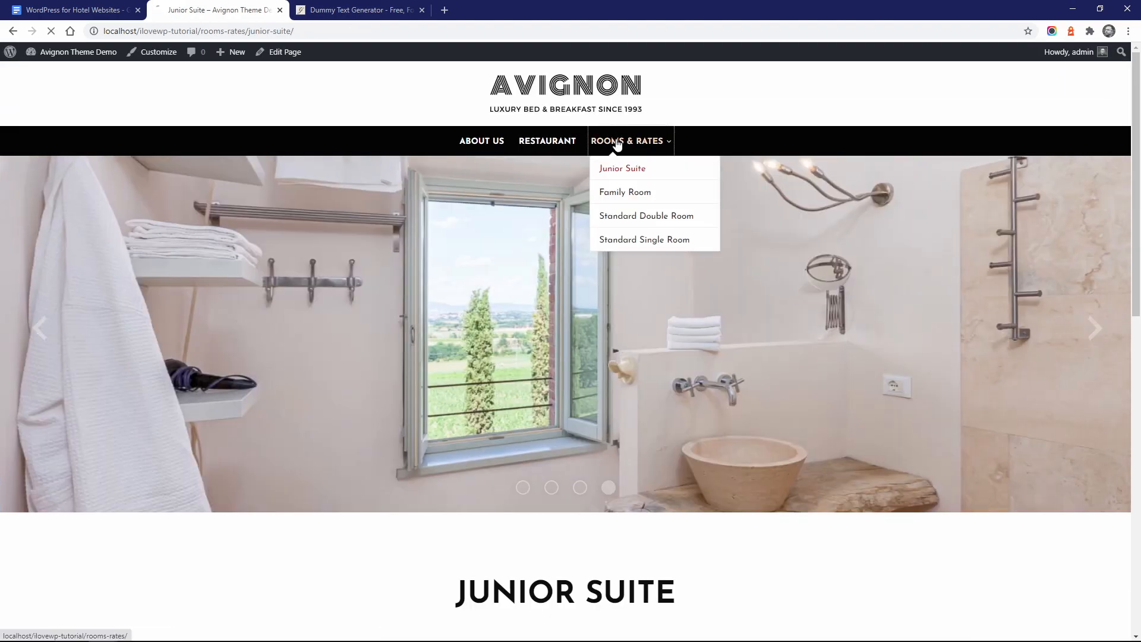
scroll(573, 268, down, 8)
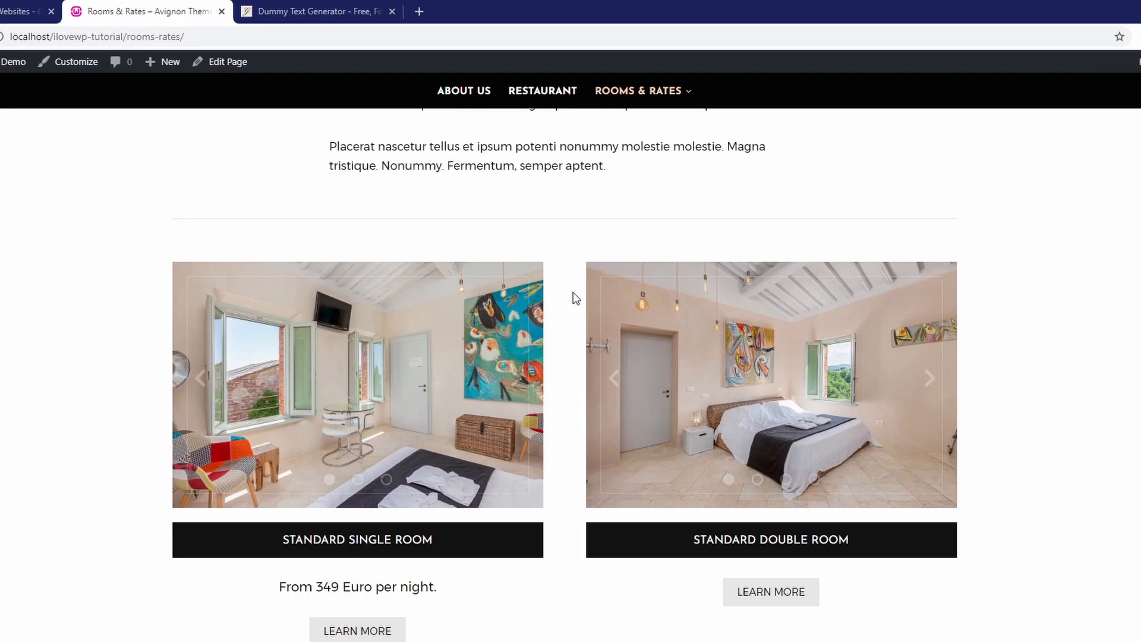
scroll(572, 304, down, 1)
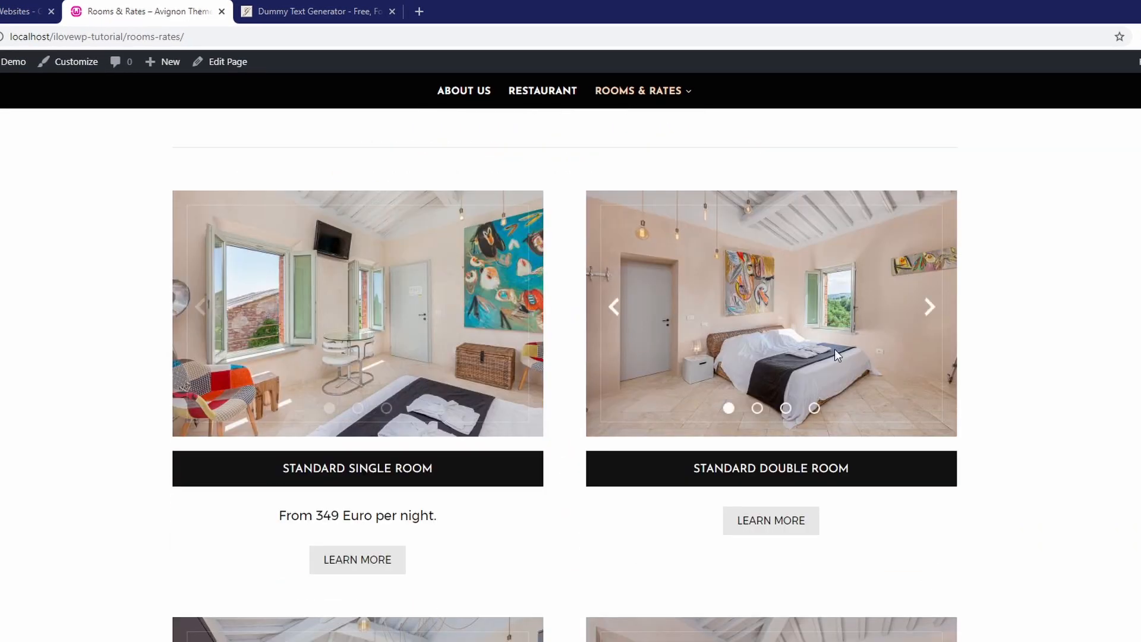
click(928, 307)
scroll(927, 315, down, 6)
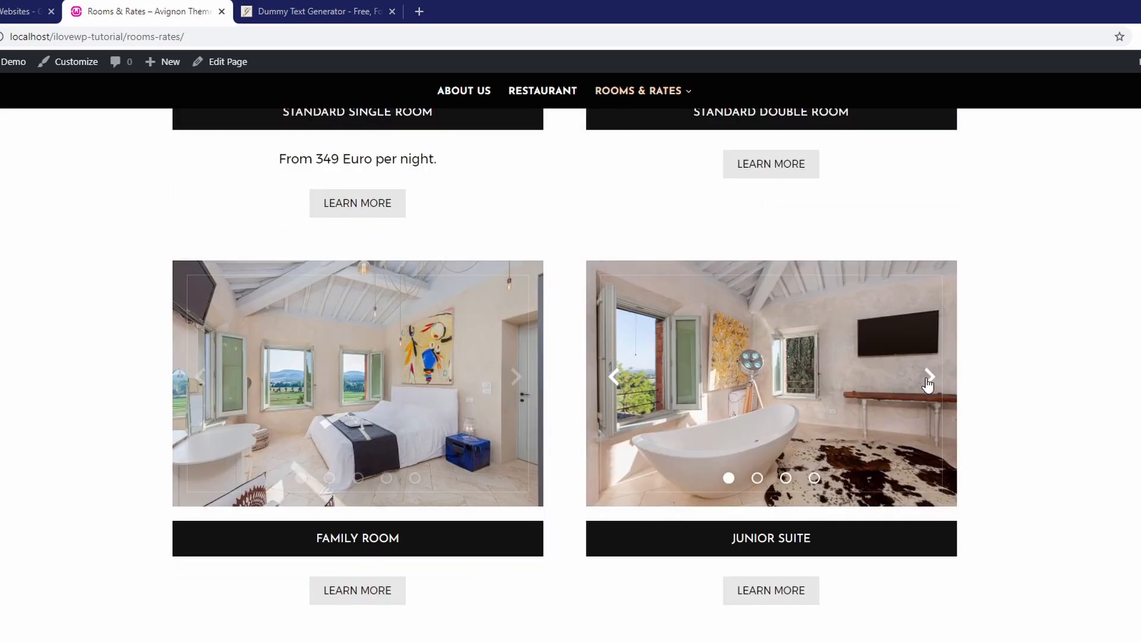
click(928, 377)
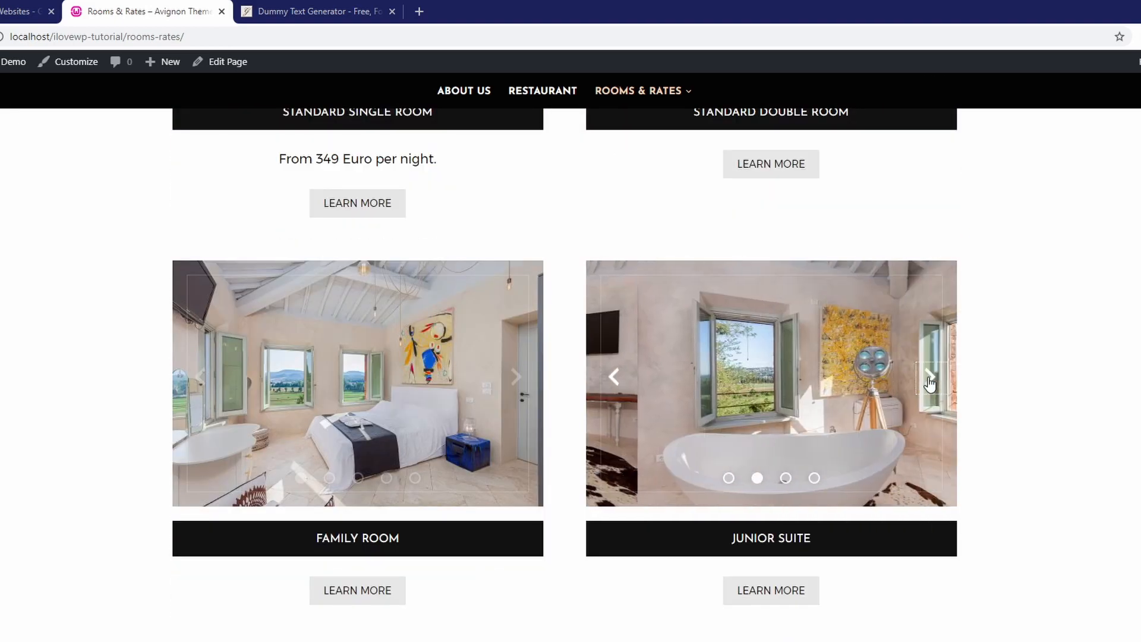
click(929, 377)
click(929, 376)
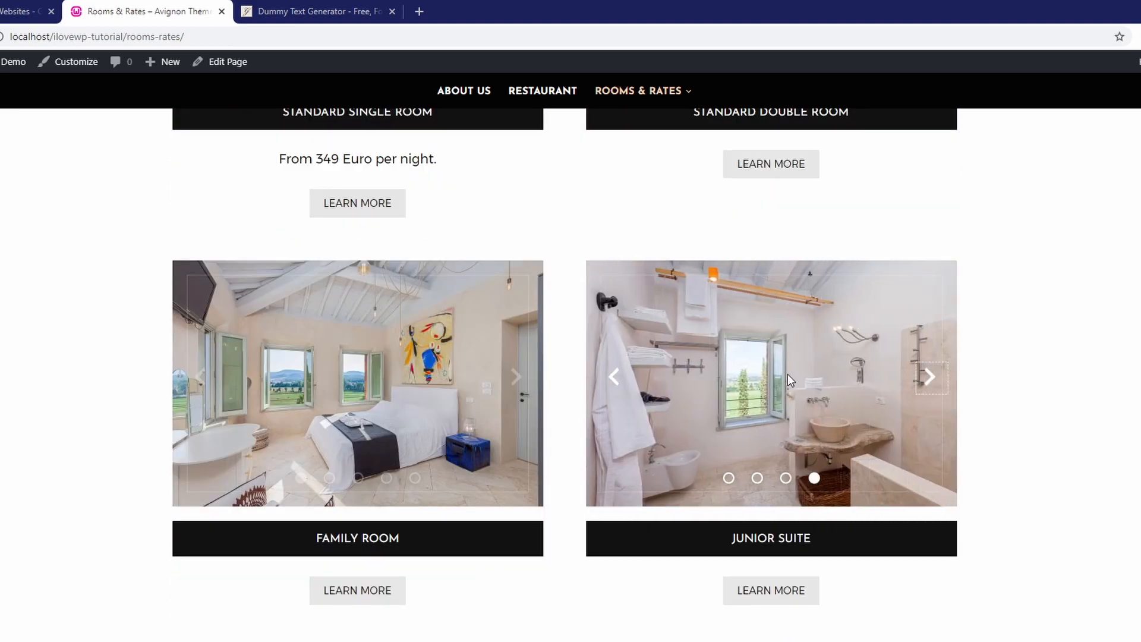
click(516, 380)
click(516, 381)
click(516, 380)
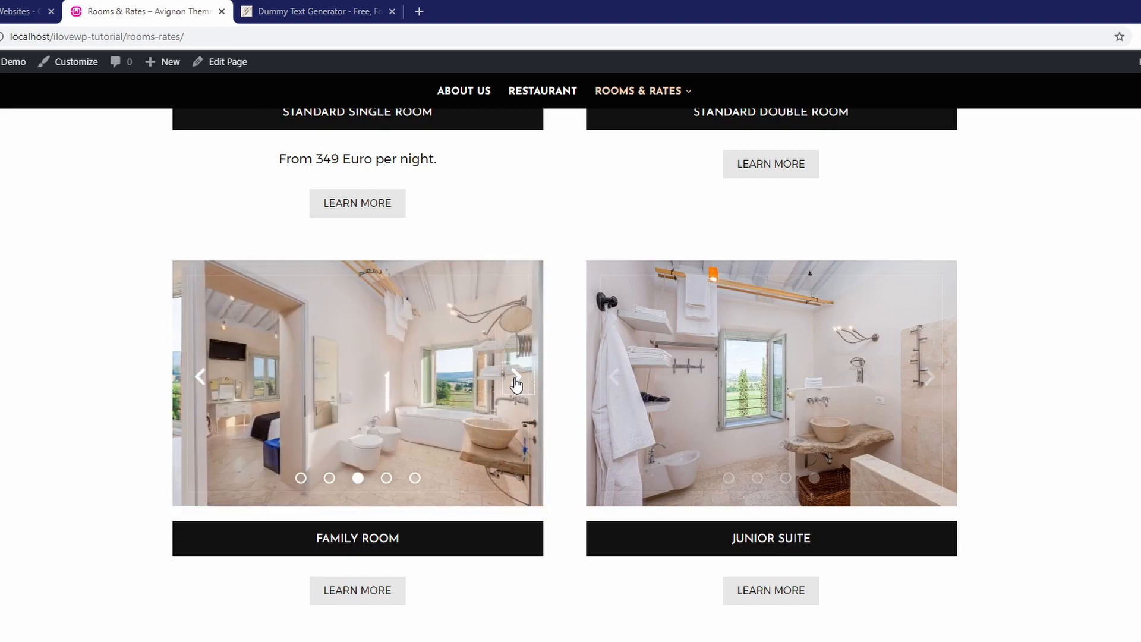
click(516, 380)
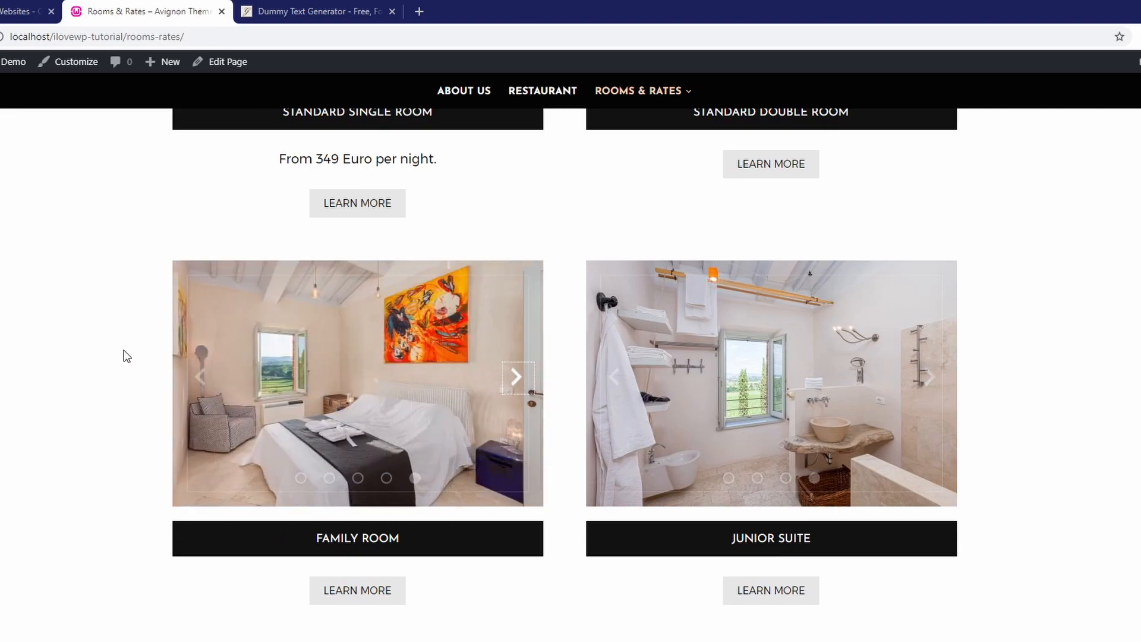
scroll(123, 345, up, 15)
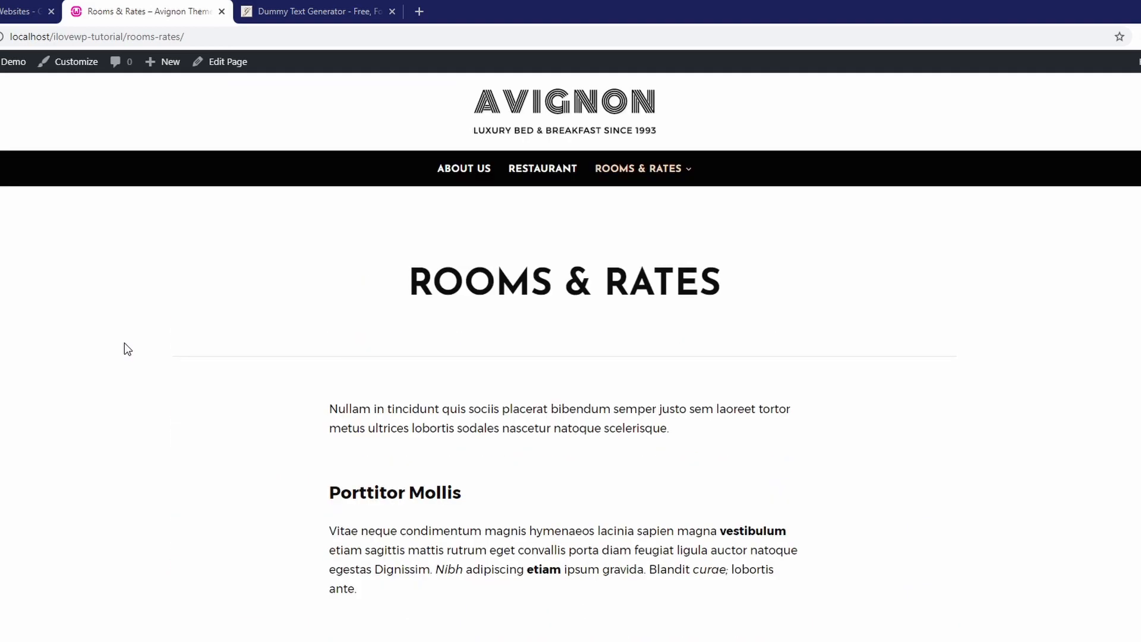
Step: Switch to the Google Docs page structure table and shade the Rooms & Rates row and its four room rows light grey
click(118, 13)
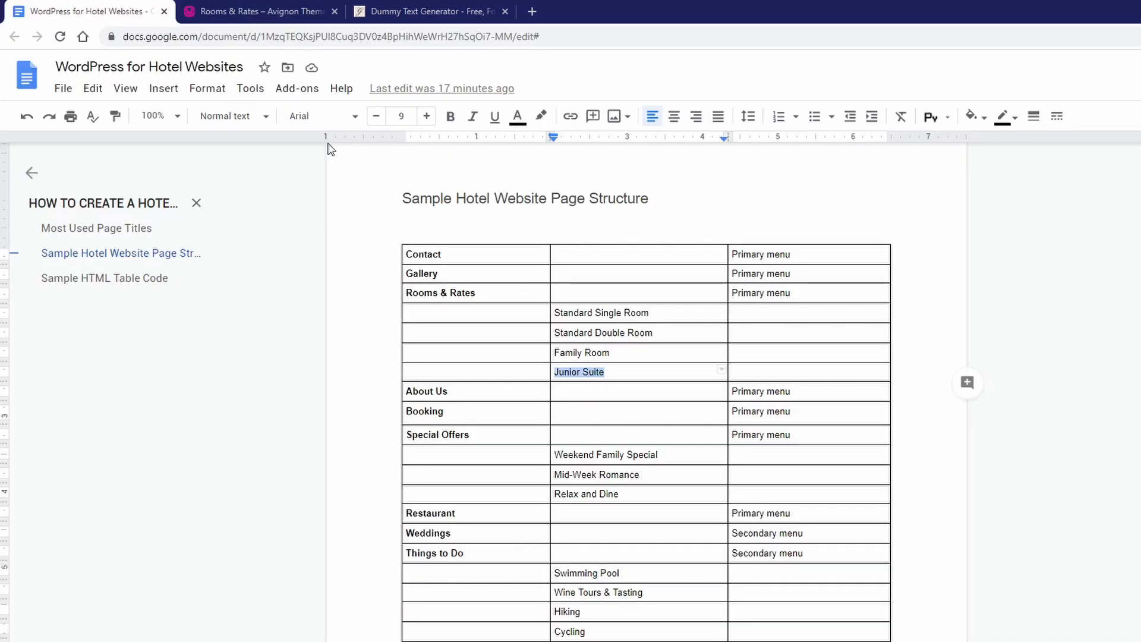
drag(466, 284, 818, 370)
click(975, 115)
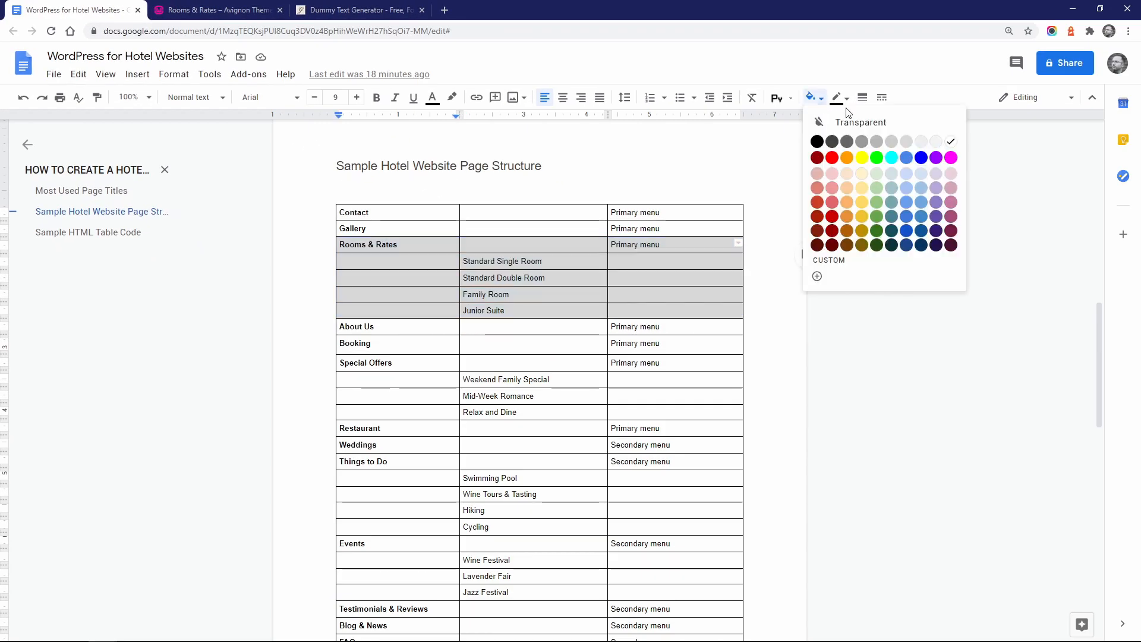
click(906, 142)
Step: Shade the About Us and Restaurant rows of the page structure table grey
scroll(570, 244, down, 2)
drag(380, 208, 614, 207)
click(815, 98)
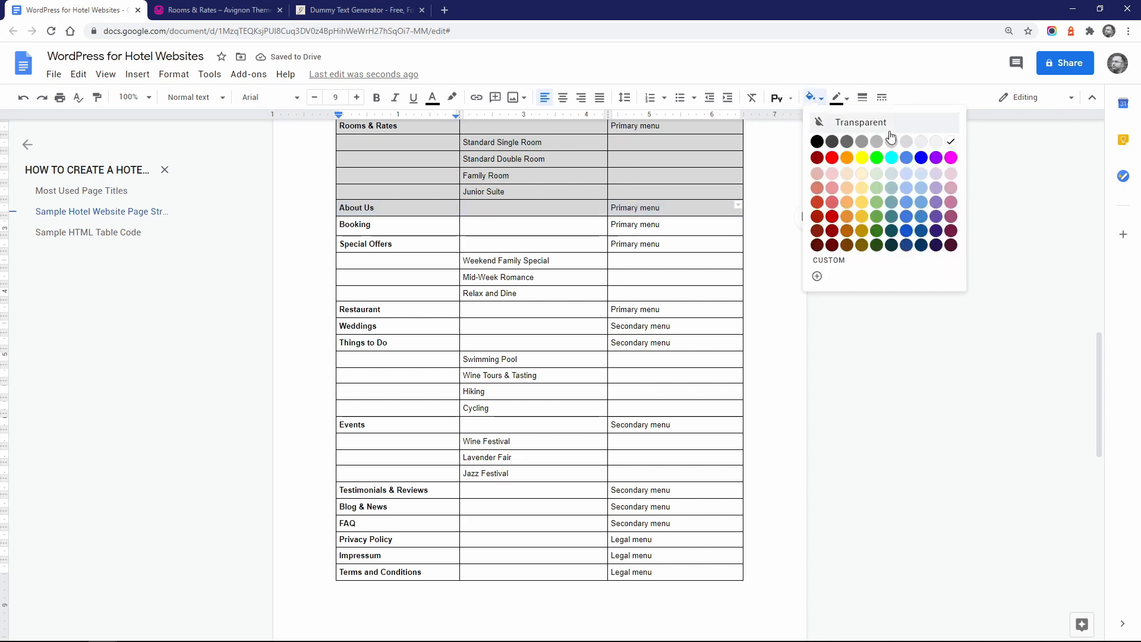
click(891, 141)
drag(359, 310, 635, 309)
click(811, 97)
click(892, 140)
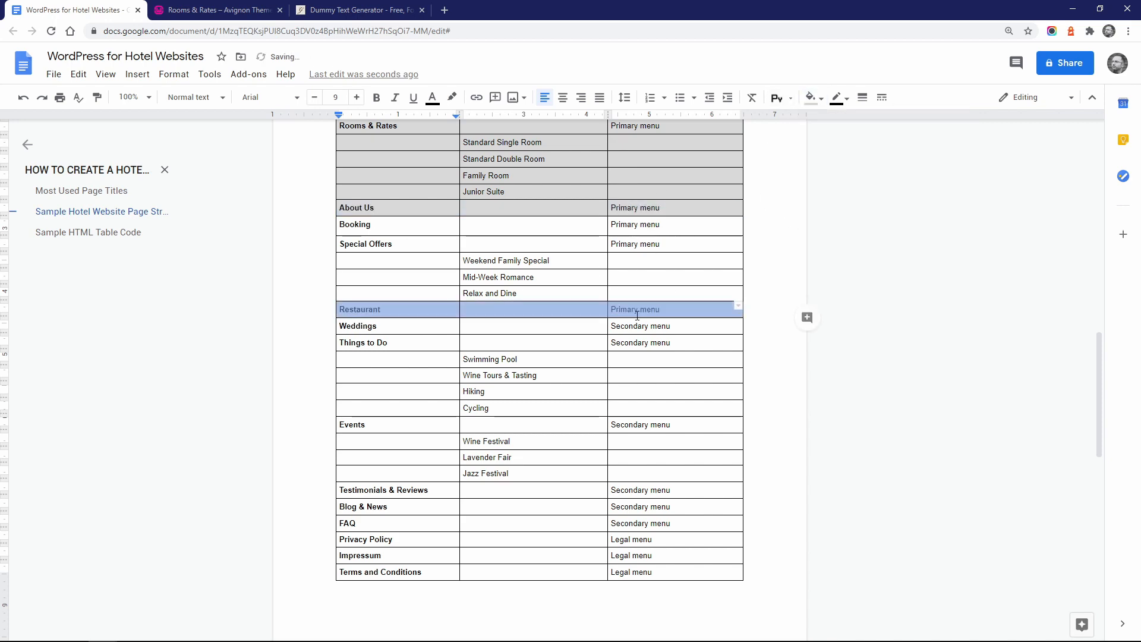
Step: Shade the Privacy Policy, Impressum and Terms and Conditions rows of the table grey
drag(377, 539, 636, 572)
click(815, 98)
click(891, 141)
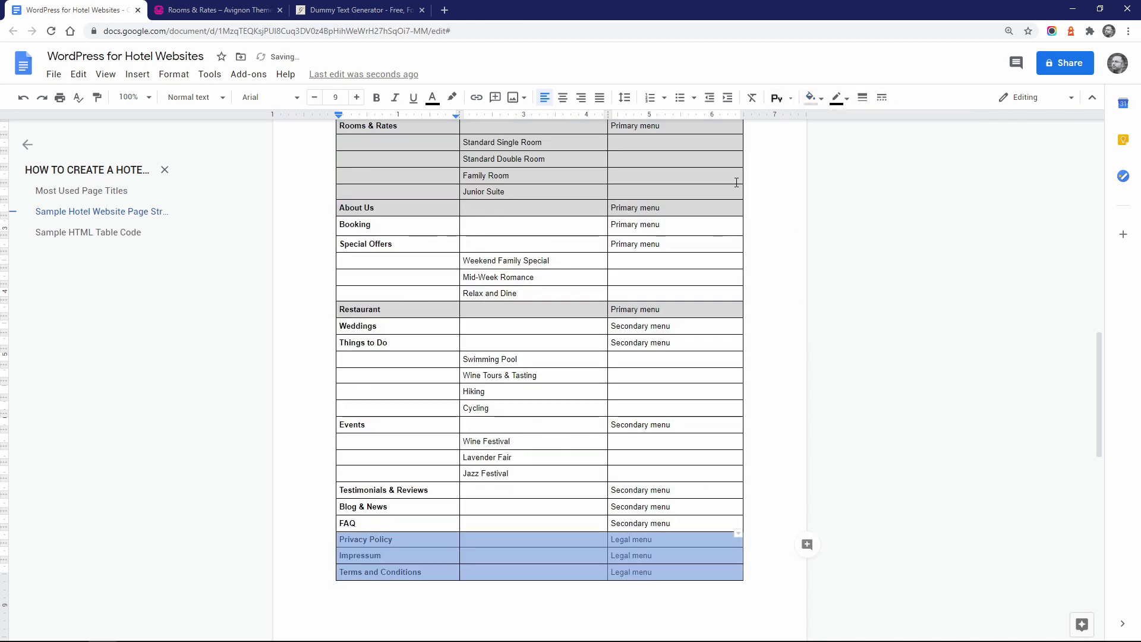
scroll(319, 269, up, 2)
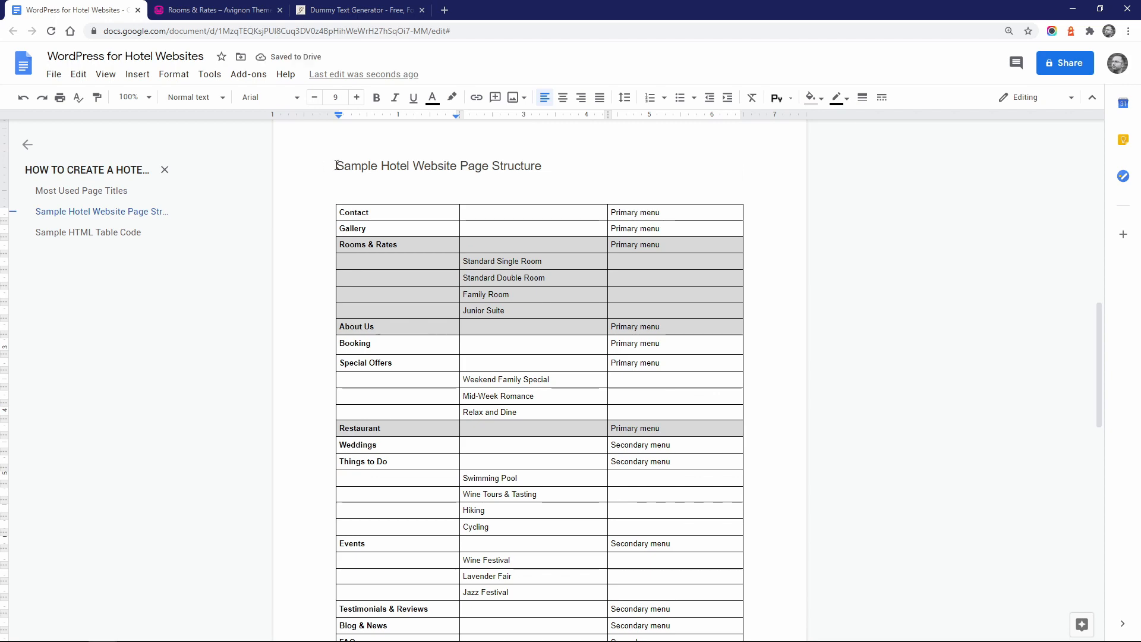
click(336, 166)
Step: Check the Things to Do group in the structure table, then return to WordPress and add a new page titled Things to Do
scroll(306, 291, down, 2)
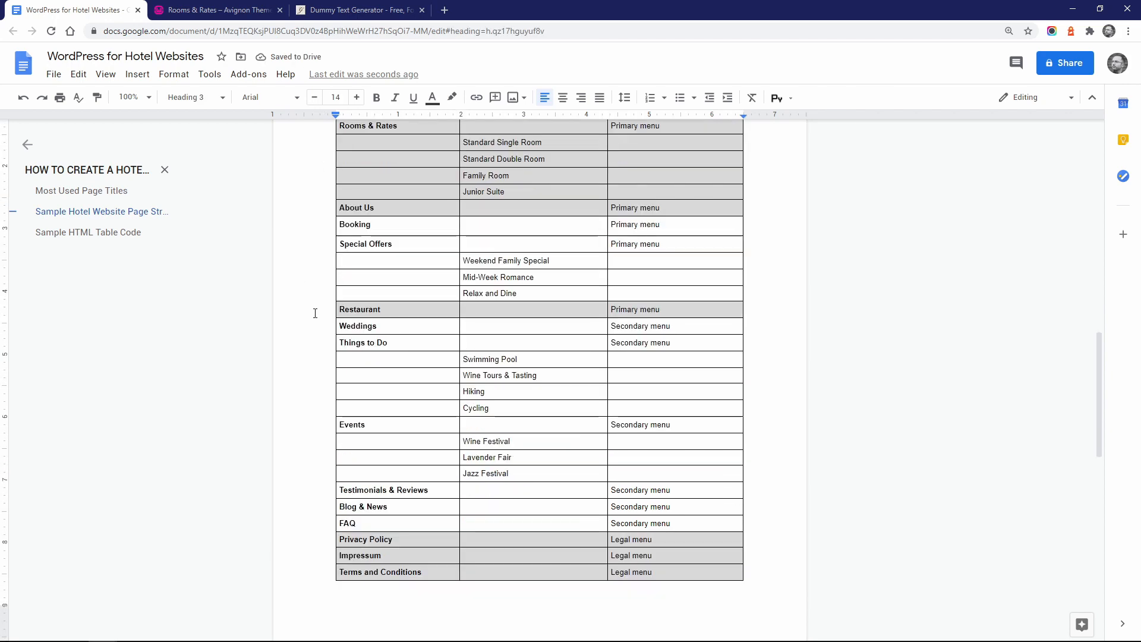
drag(360, 342, 513, 407)
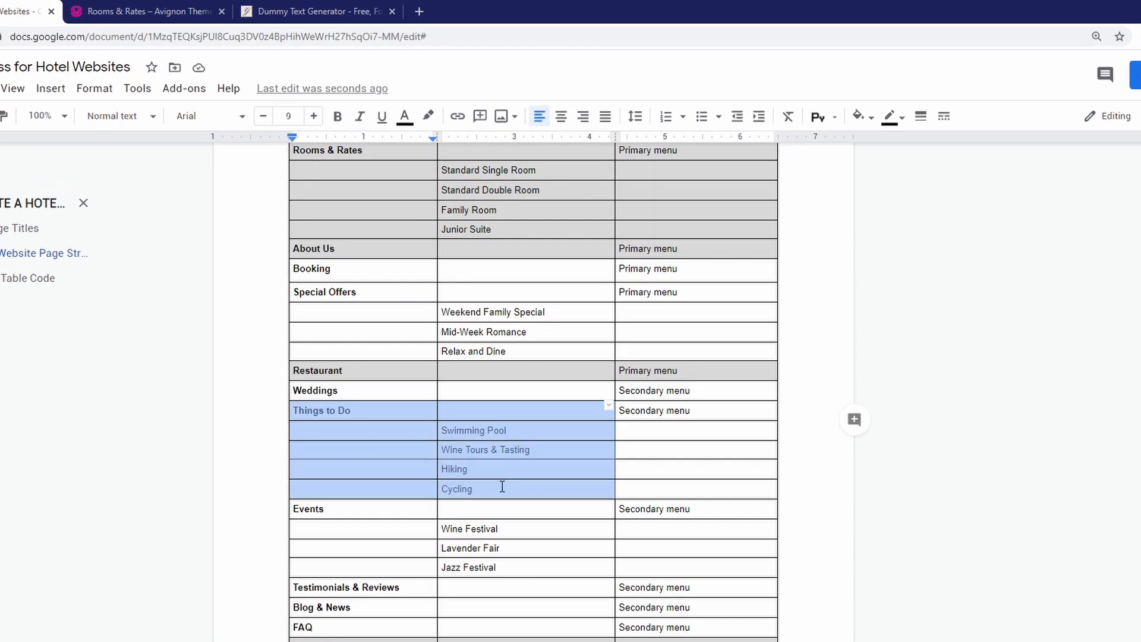
click(366, 411)
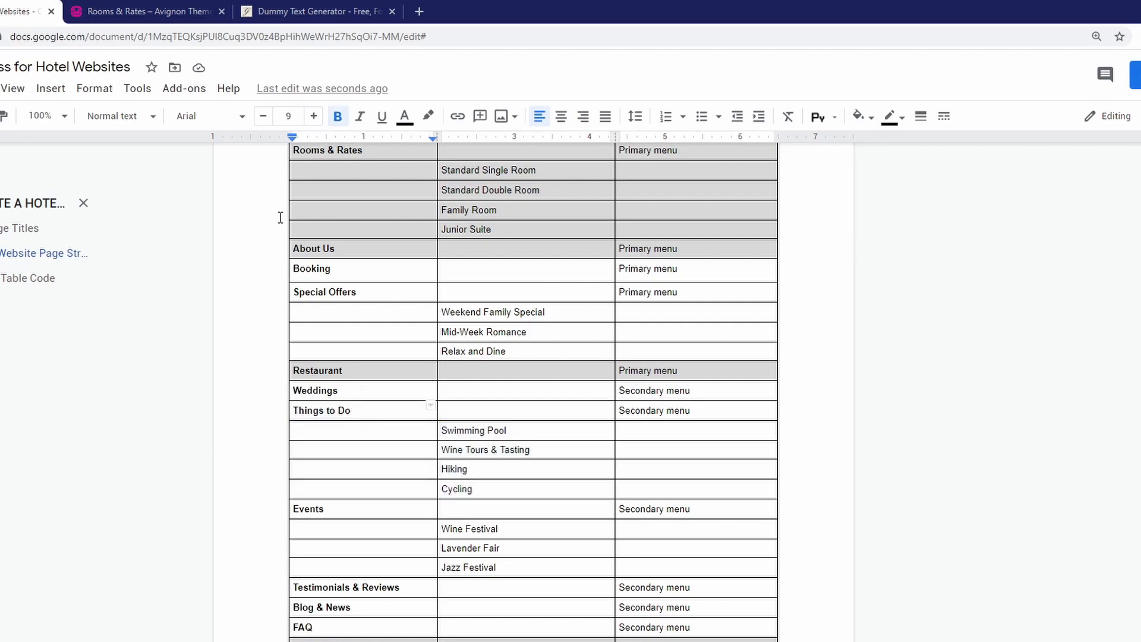
click(132, 12)
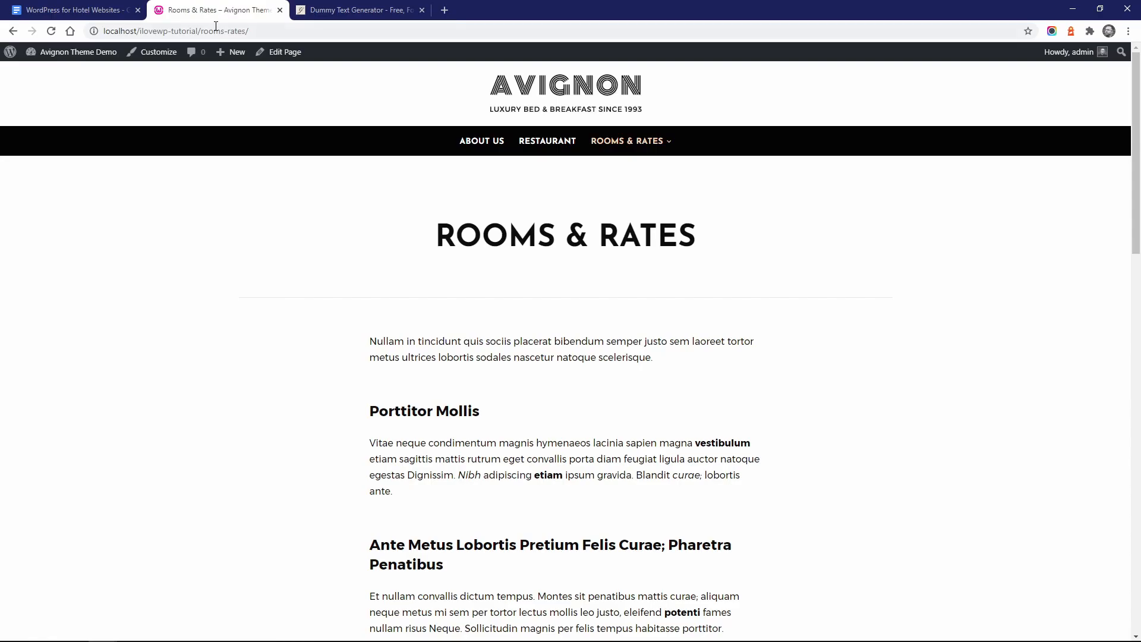
click(60, 71)
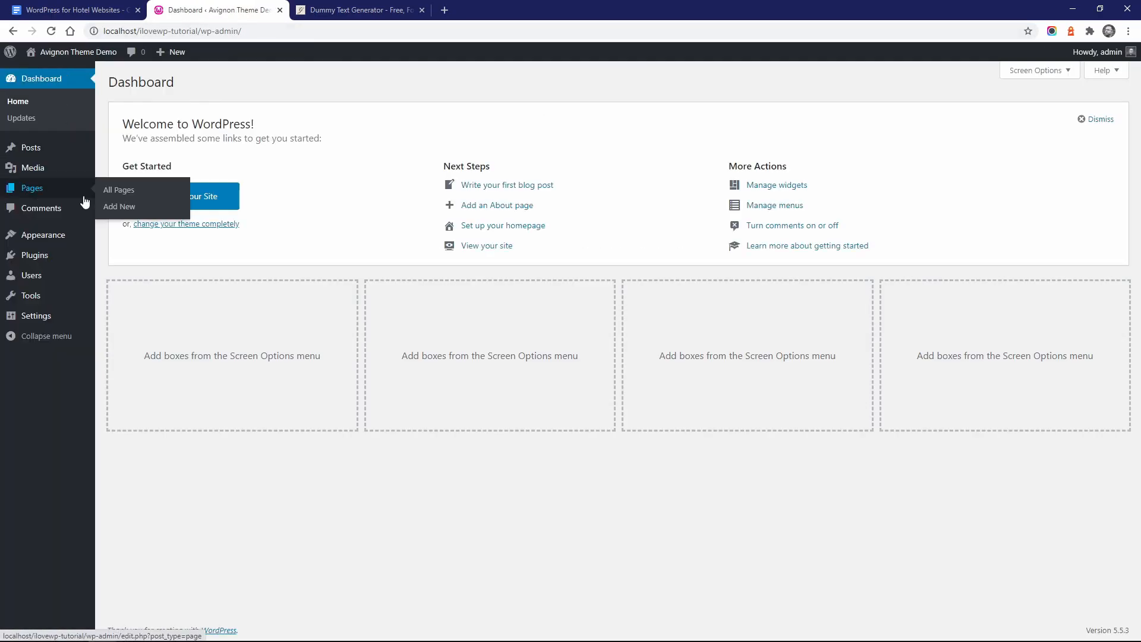
click(114, 202)
Step: Generate new dummy text with HTML tags, paste it as the Things to Do page's content and publish the page
click(357, 10)
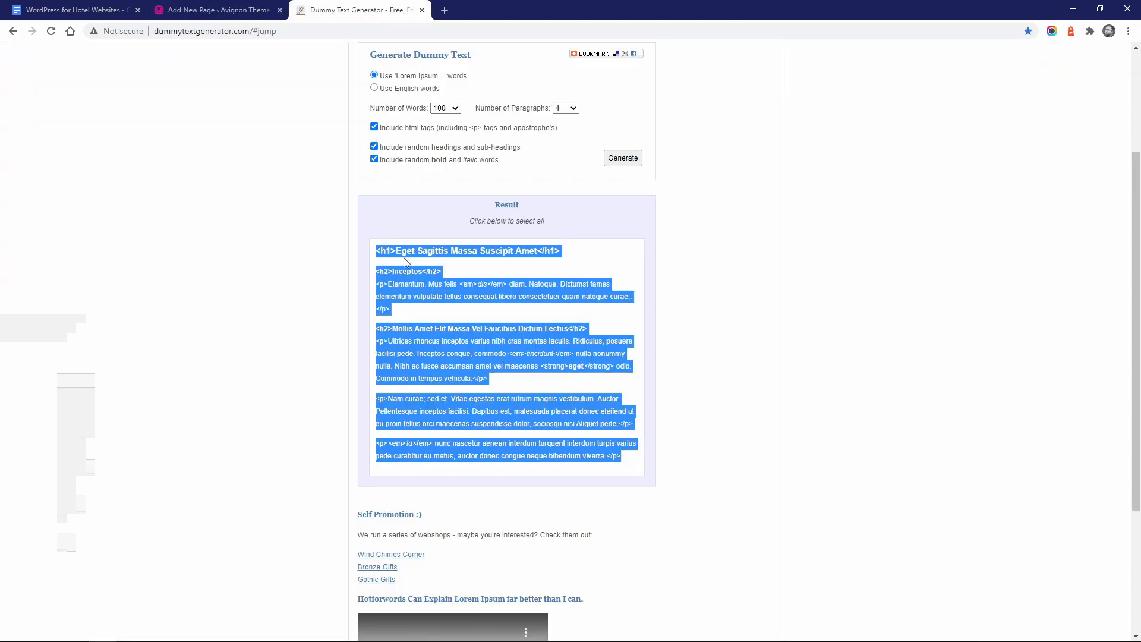
click(622, 158)
key(ctrl+c)
click(219, 10)
right_click(262, 222)
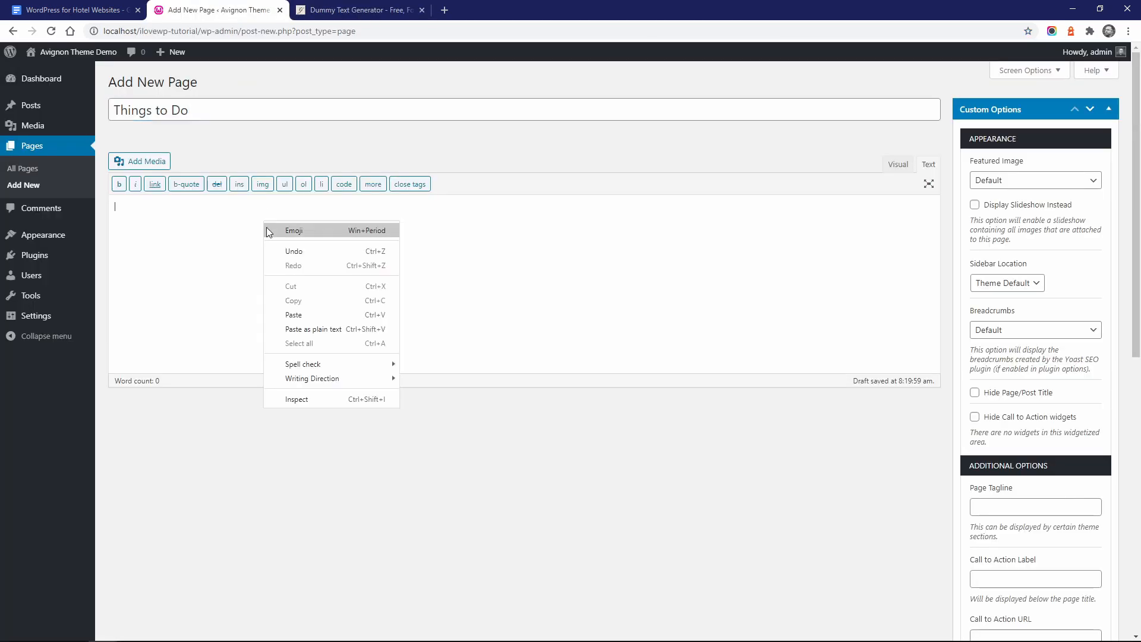
click(280, 314)
scroll(289, 281, down, 1)
scroll(282, 257, down, 10)
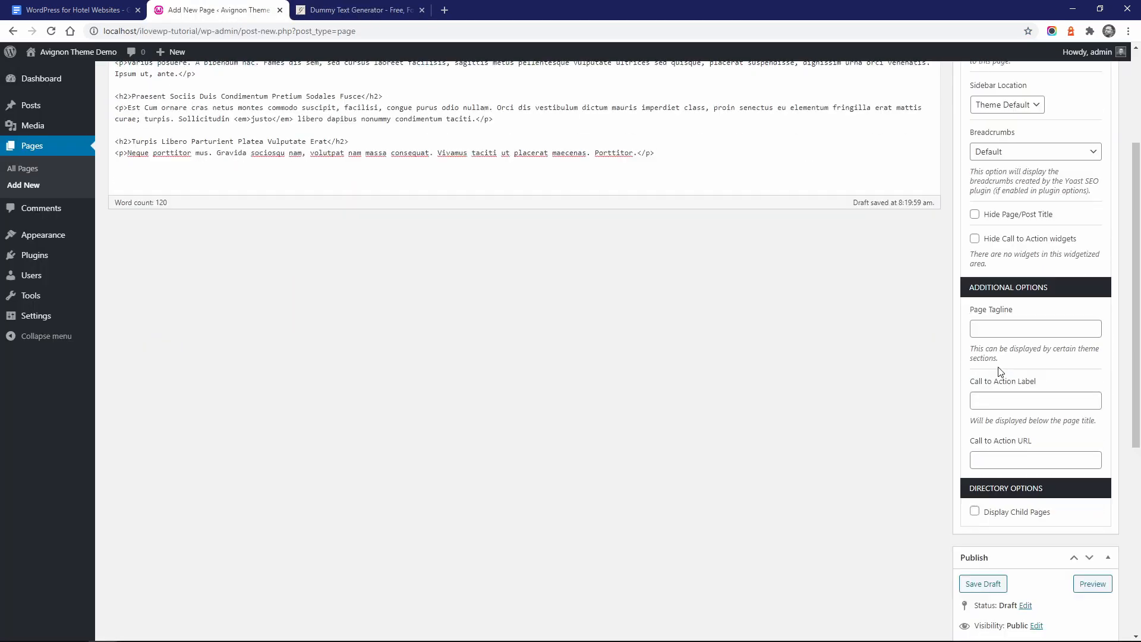
click(1091, 494)
Step: Add another new page titled Swimming Pool, copying the title from the page structure table
click(53, 192)
key(ctrl+Page_Up)
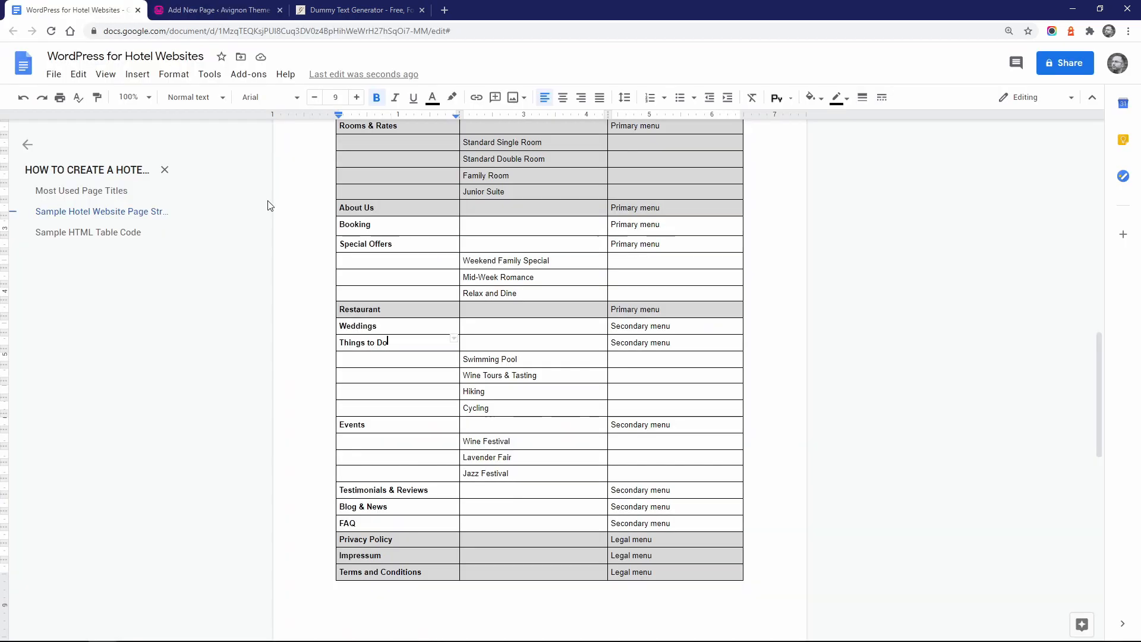
click(232, 10)
right_click(189, 114)
click(216, 204)
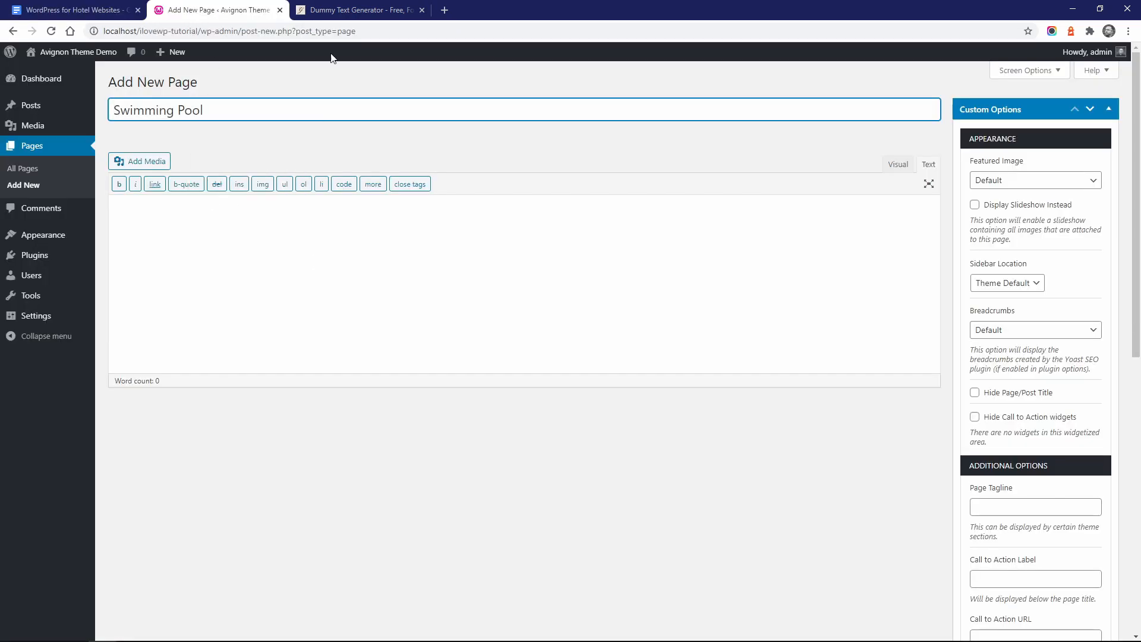
Step: Copy the generated dummy text from the Dummy Text Generator and paste it as the Swimming Pool page's content
click(356, 10)
right_click(405, 275)
click(426, 283)
click(232, 10)
click(263, 214)
key(ctrl+v)
Step: Set swimming-pool.jpg from the common-area folder as the Swimming Pool page's featured image and publish the page
scroll(287, 265, down, 10)
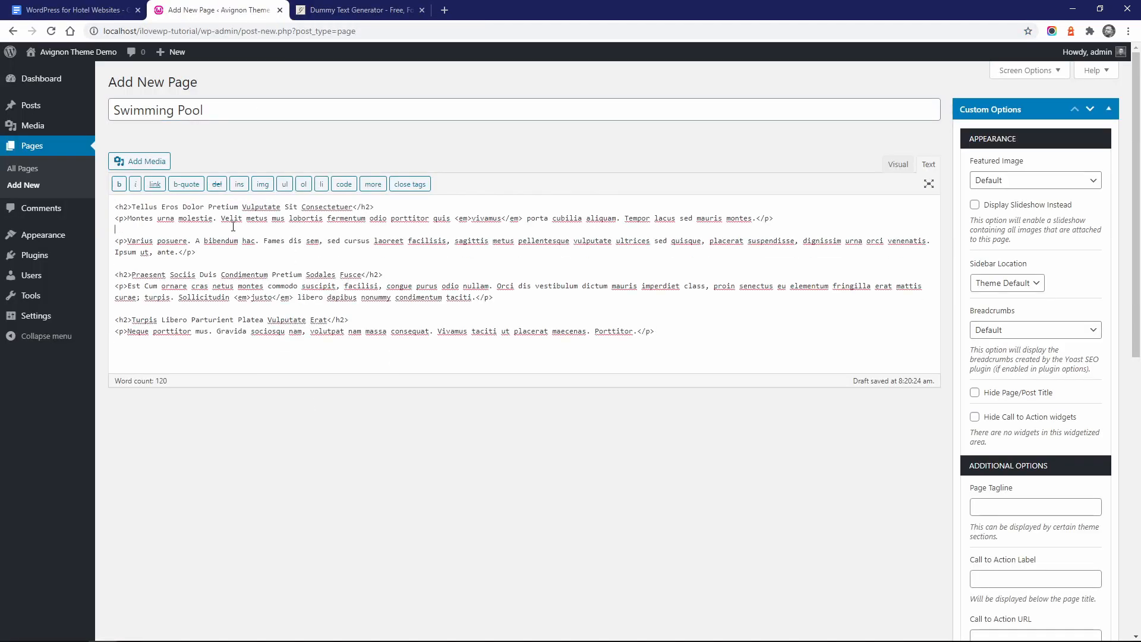
click(975, 590)
click(48, 100)
click(577, 318)
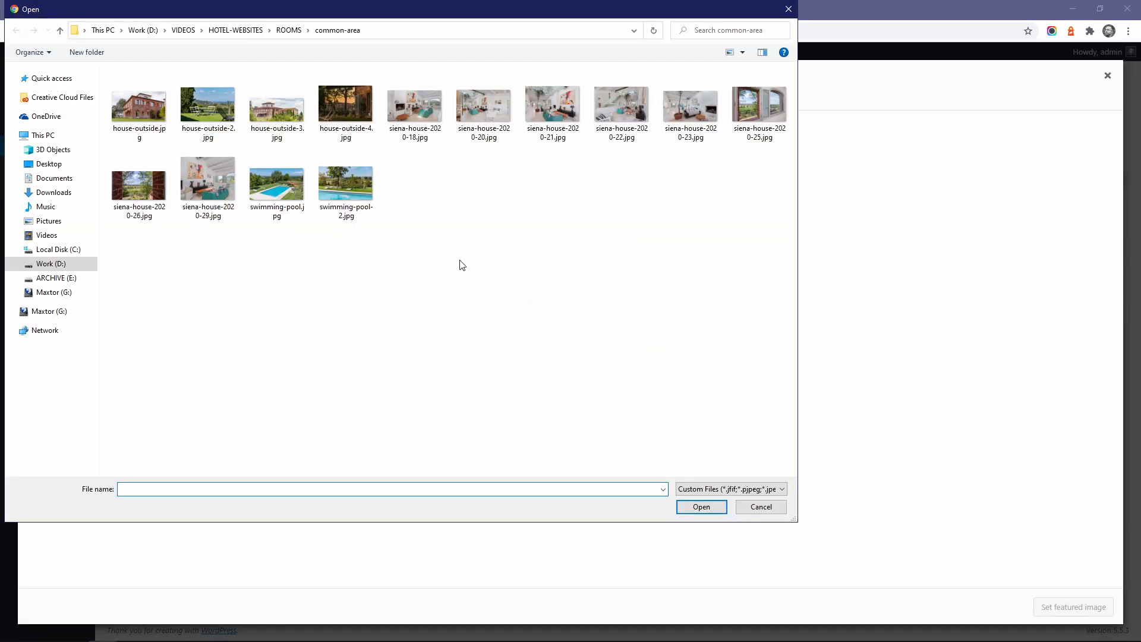
double_click(280, 187)
click(1066, 604)
click(1091, 310)
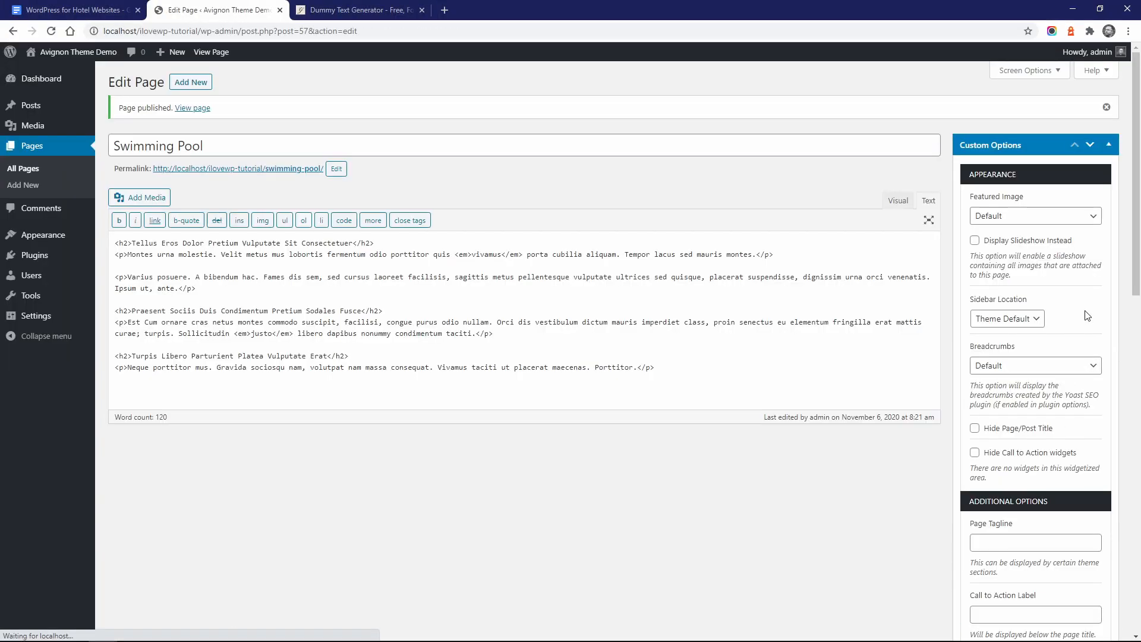
Step: Add a new page titled "Wine Tours & Tasting", copying the title from the page structure document
click(71, 10)
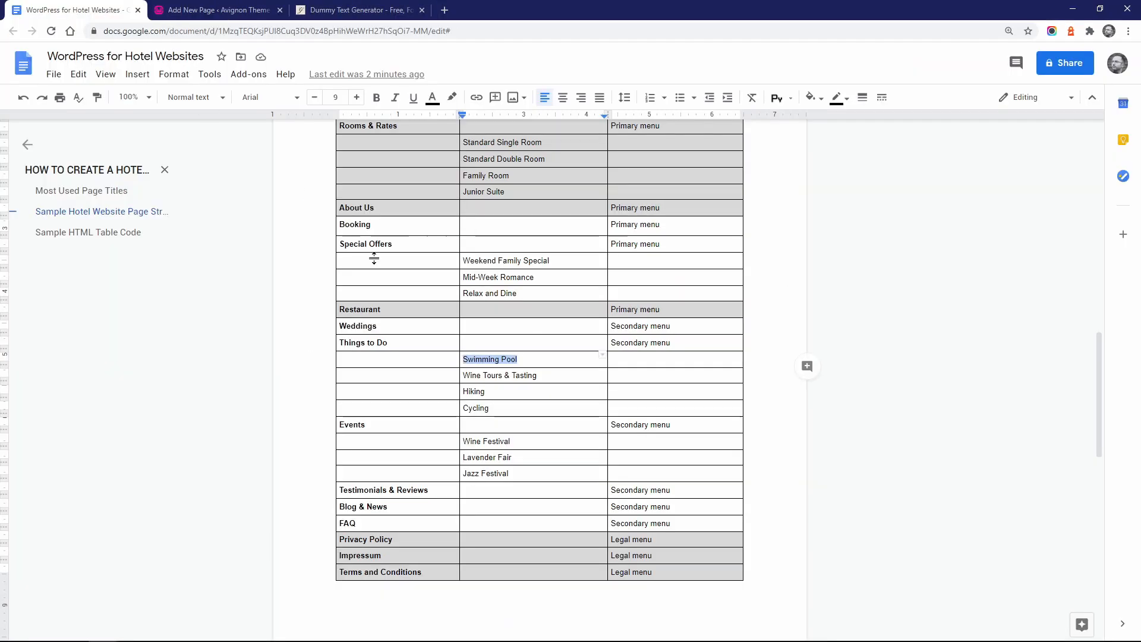
click(202, 10)
right_click(203, 107)
click(228, 200)
Step: Fill the Wine Tours & Tasting page body with the generated dummy HTML text and delete its opening headings
click(354, 12)
key(ctrl+c)
click(215, 10)
click(270, 247)
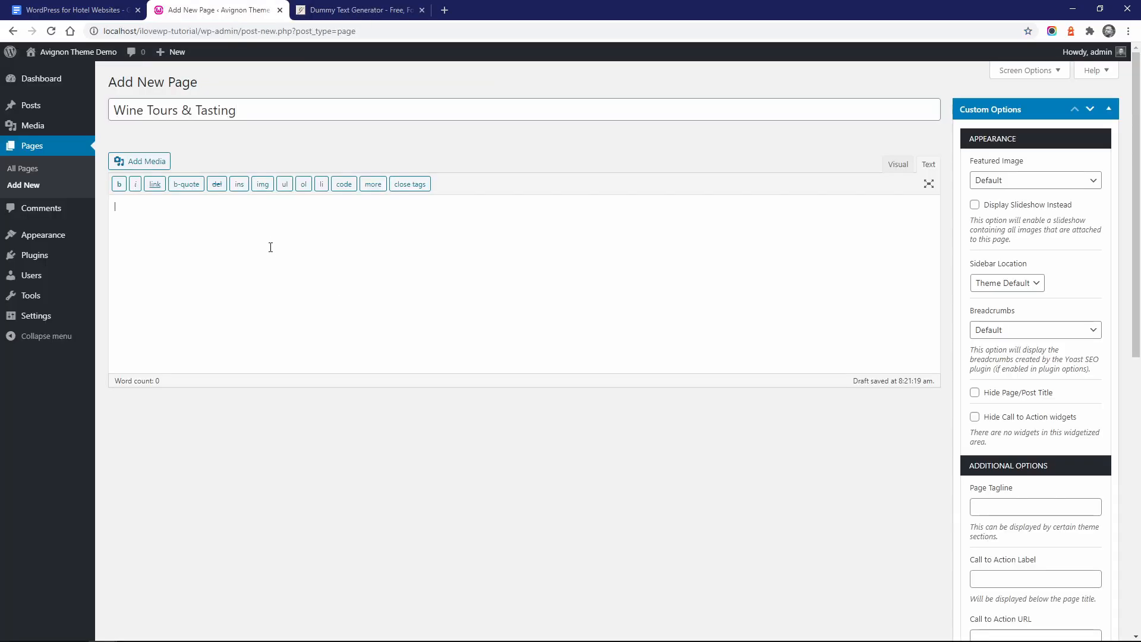
key(ctrl+v)
key(ctrl+Home)
key(shift+Down)
key(shift+End)
key(Delete)
key(Delete)
Step: Set Things to Do as the parent of the Wine Tours & Tasting page
scroll(941, 482, down, 10)
click(1016, 398)
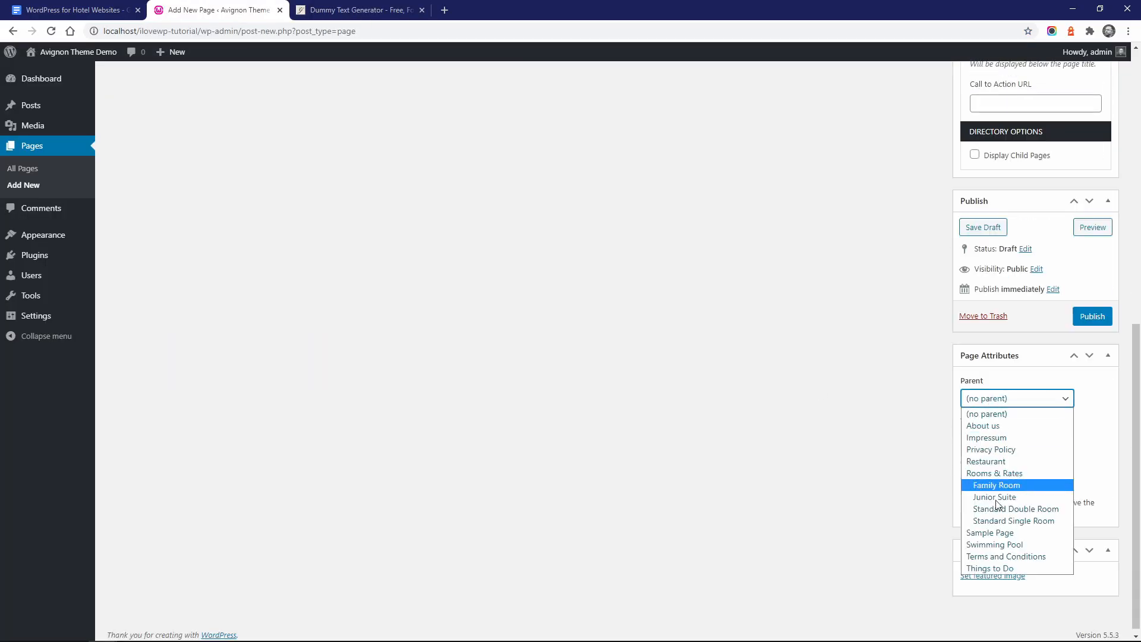
click(986, 556)
Step: Upload winery-1.jpg from the MISC folder as the Wine Tours & Tasting page's featured image and publish the page
click(991, 575)
click(51, 102)
click(558, 309)
click(235, 30)
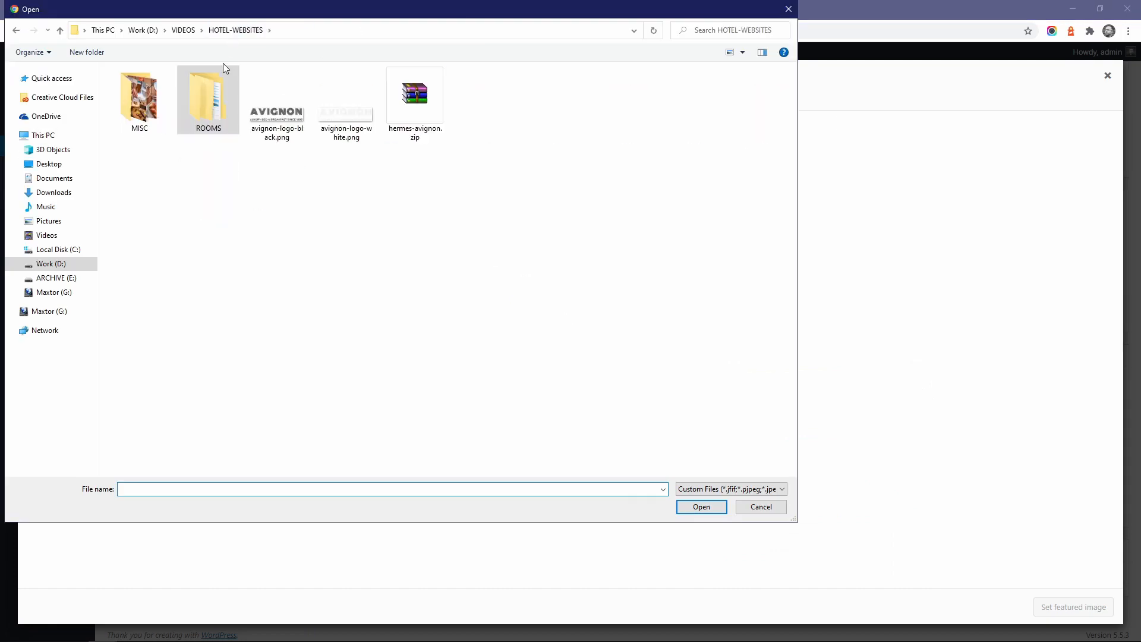
double_click(219, 83)
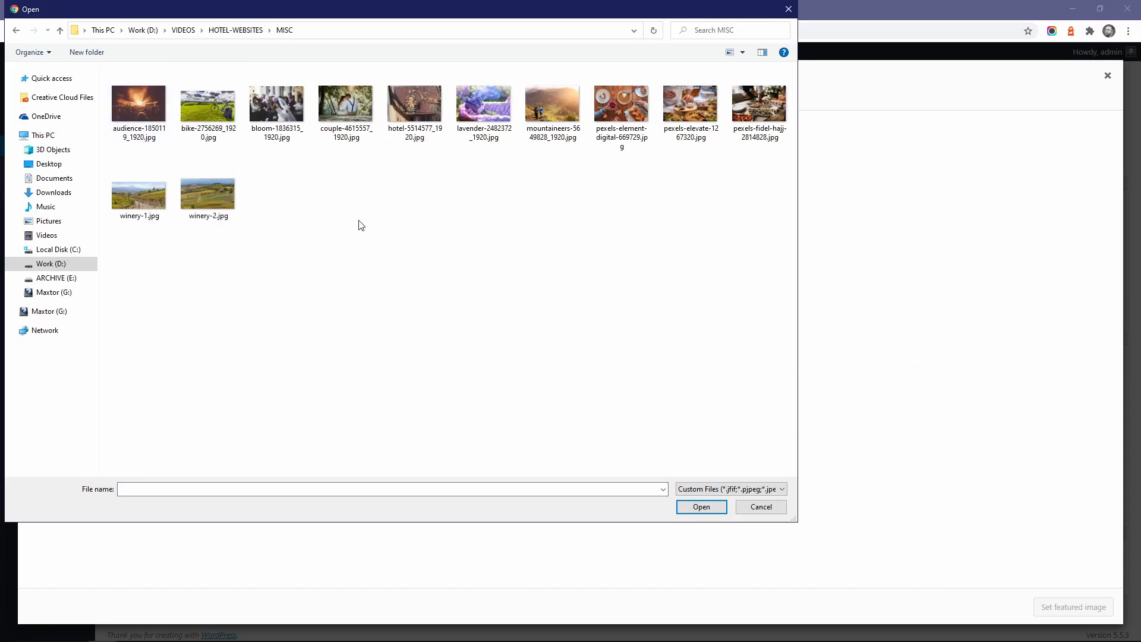
double_click(137, 197)
click(1073, 607)
click(1092, 316)
Step: Open the existing Swimming Pool page, set its parent to Things to Do and update it
click(35, 170)
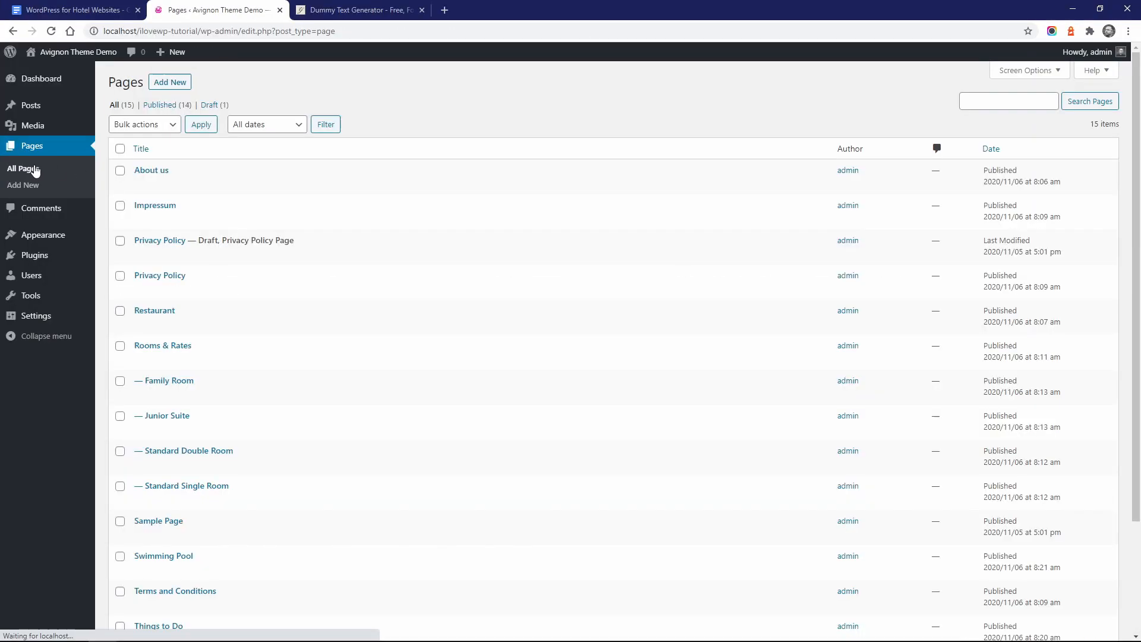
scroll(267, 333, down, 3)
click(155, 412)
scroll(1004, 457, down, 10)
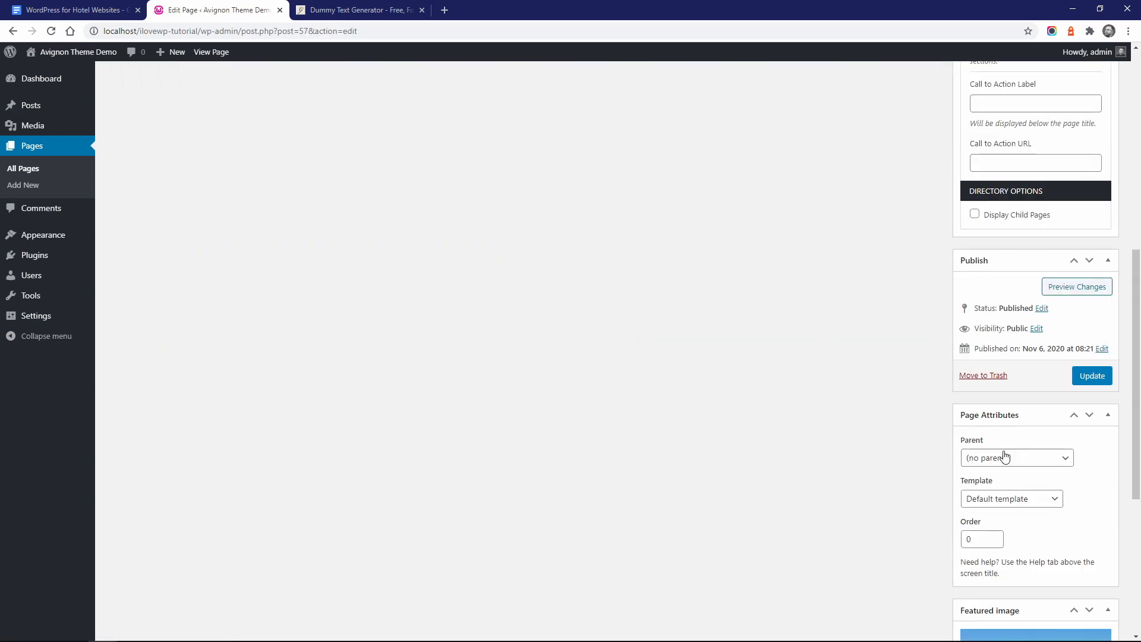
click(1004, 456)
click(1010, 605)
click(1092, 375)
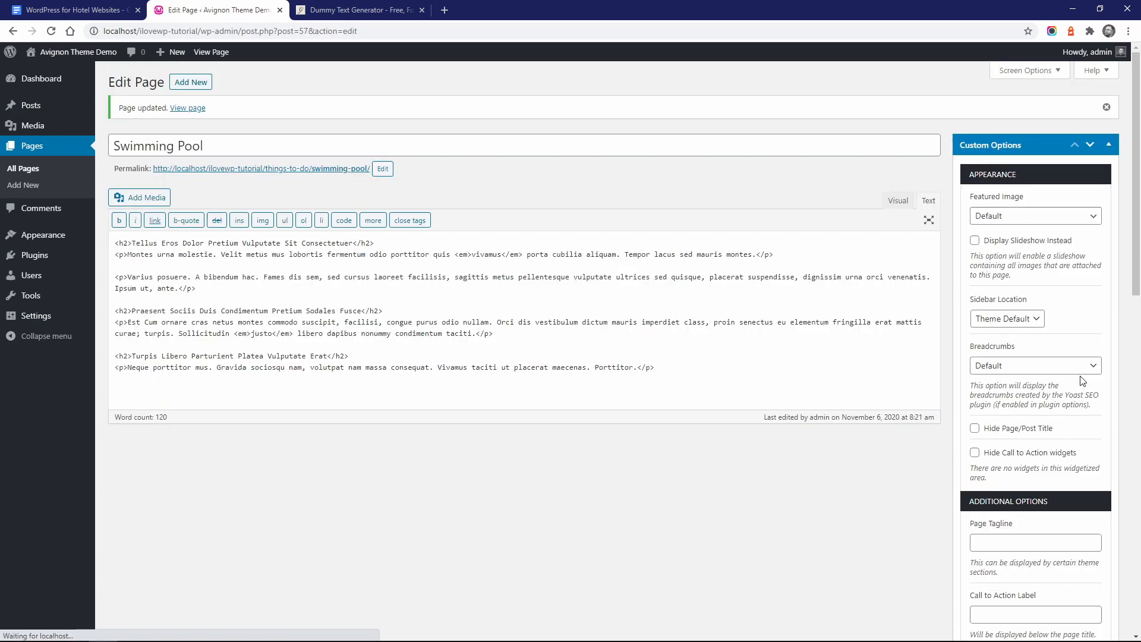
Step: Add a new page titled "Hiking", copying the title from the page structure document
click(31, 186)
key(ctrl+1)
key(ctrl+2)
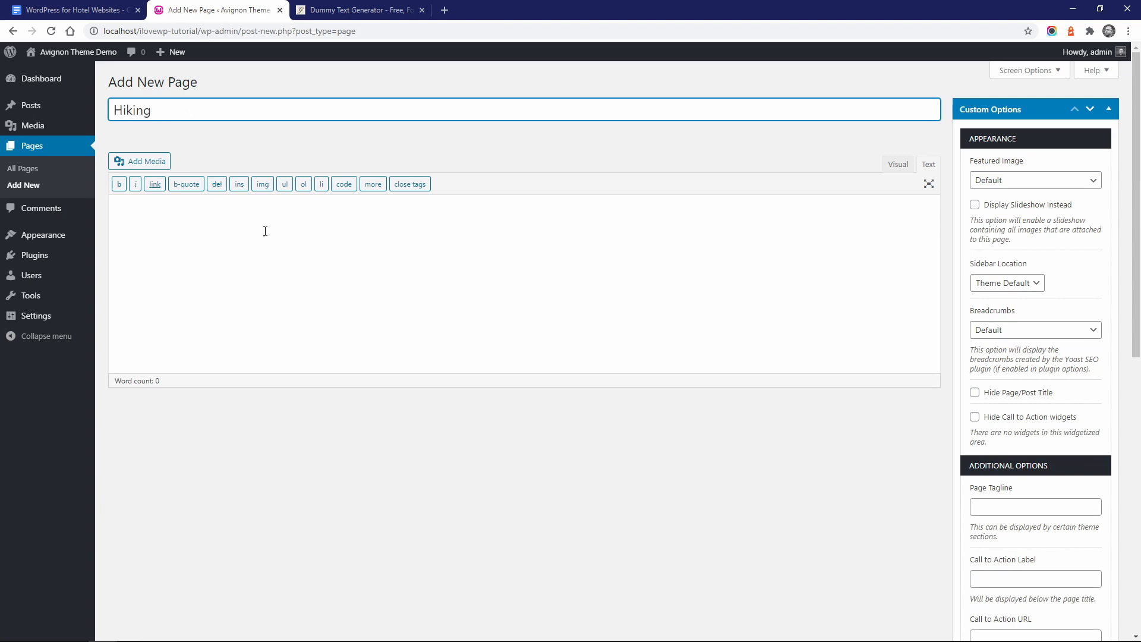
Step: Copy the generated dummy HTML text and paste it into the Hiking page's body
click(265, 231)
click(360, 10)
right_click(481, 273)
click(503, 282)
click(237, 10)
right_click(262, 248)
click(296, 341)
Step: Set Things to Do as the parent of the Hiking page
scroll(953, 374, down, 6)
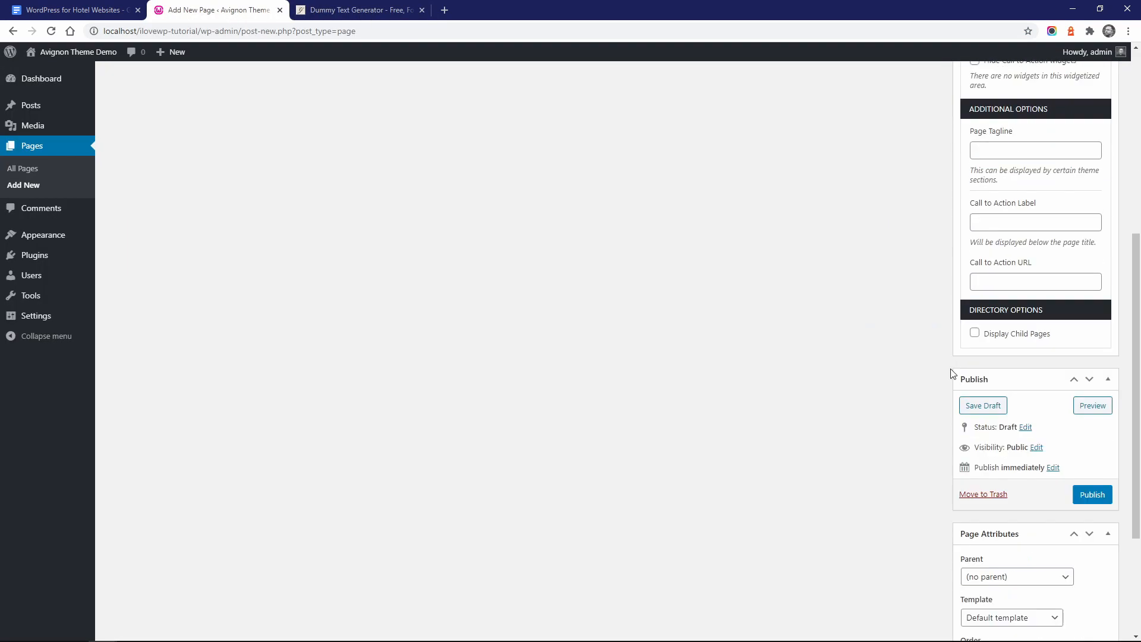
scroll(951, 373, down, 3)
click(1013, 394)
click(1004, 573)
Step: Upload mountaineers-5649828_1920.jpg as the Hiking page's featured image and publish the page
click(998, 571)
click(57, 102)
click(606, 296)
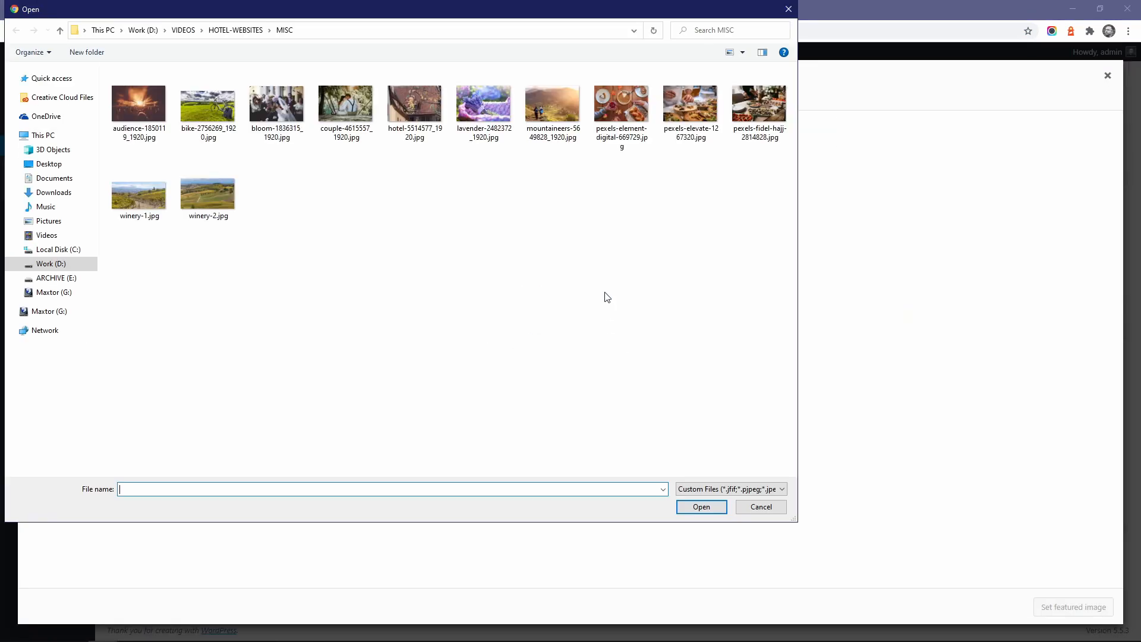
double_click(552, 102)
click(1073, 606)
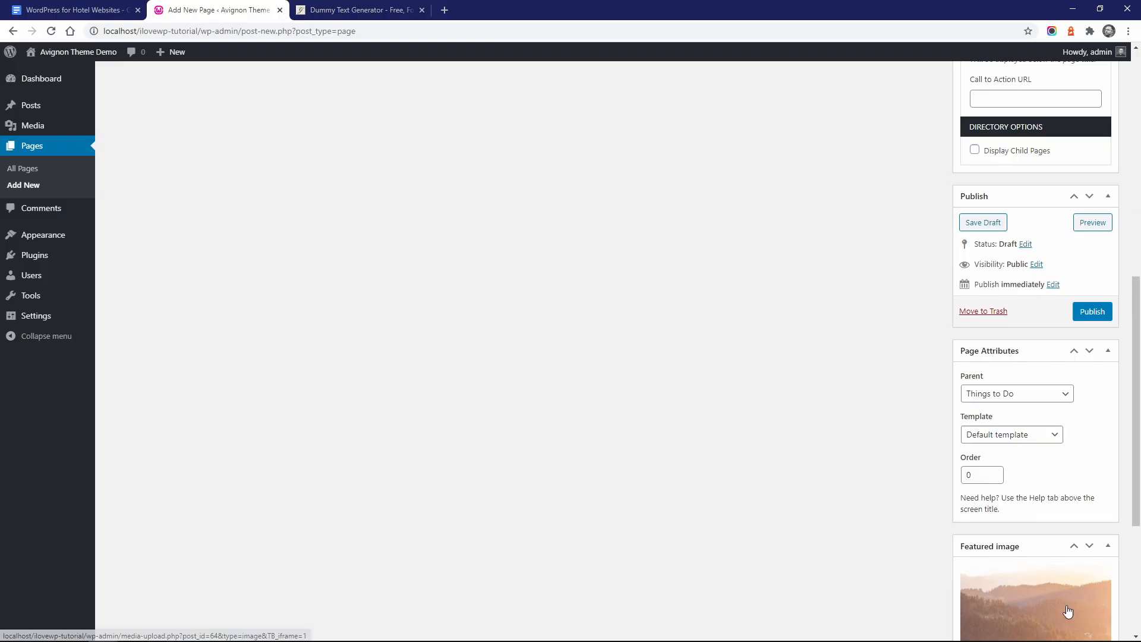
click(1086, 520)
Step: Copy "Cycling" from the page structure document and use it as the title of another new page
click(77, 10)
right_click(475, 407)
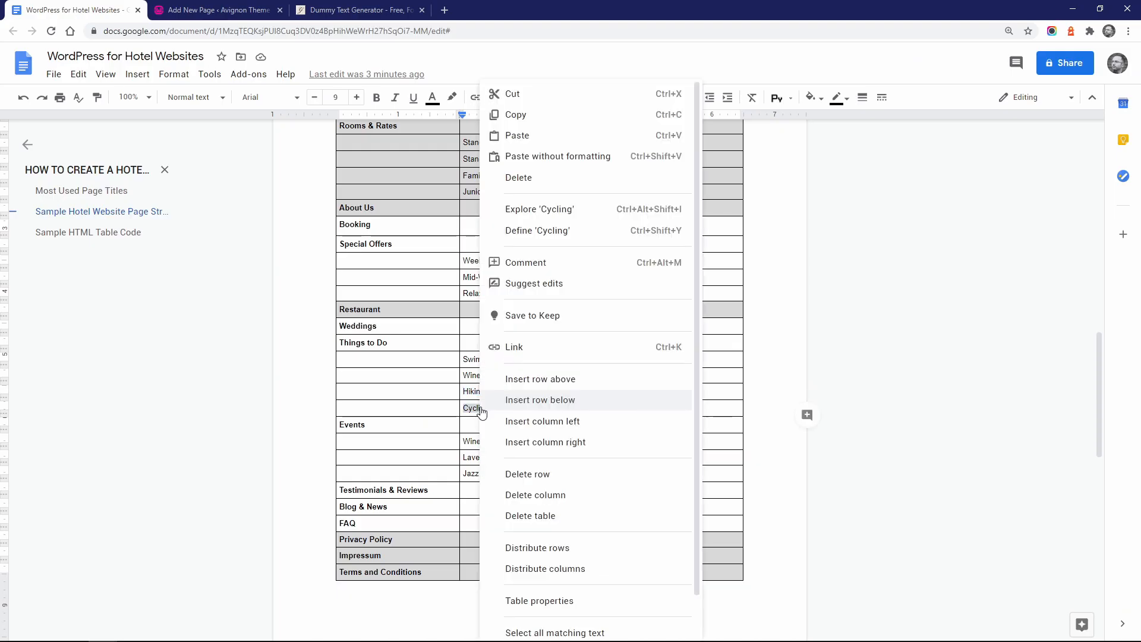
click(509, 112)
click(188, 10)
click(169, 110)
key(ctrl+v)
Step: Paste the generated dummy HTML text into the Cycling page's body, leaving out its opening headings
click(351, 10)
right_click(423, 280)
click(445, 290)
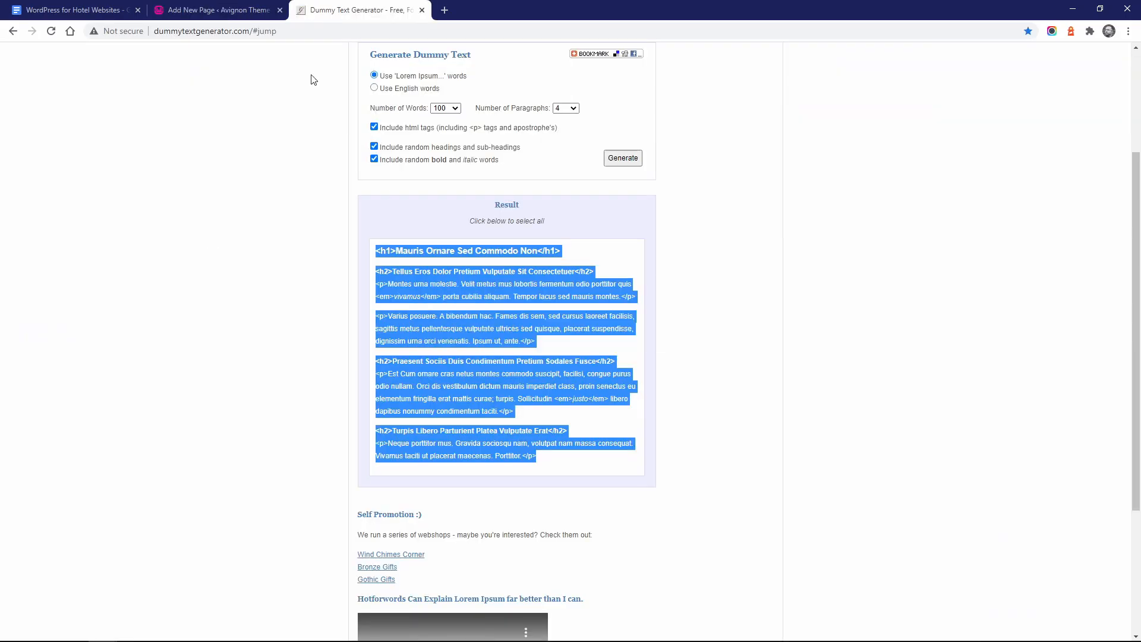
click(244, 10)
right_click(311, 240)
click(342, 334)
Step: Set Things to Do as the parent of the Cycling page
scroll(892, 389, down, 10)
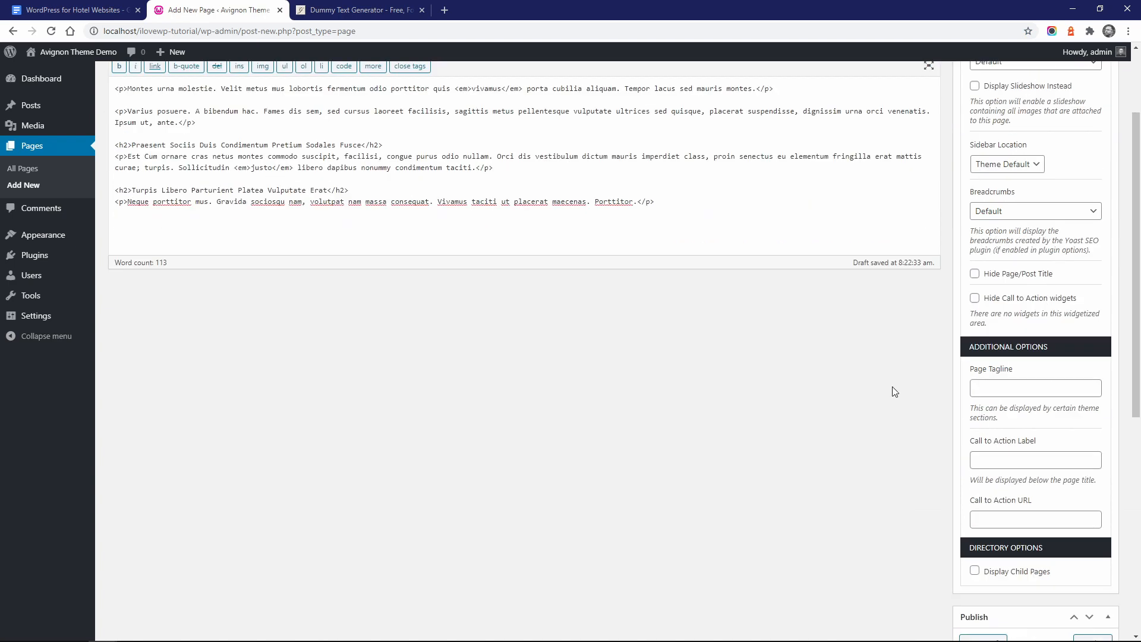
click(991, 393)
click(989, 551)
Step: Upload bike-2756269_1920.jpg as the Cycling page's featured image and publish the page
click(981, 571)
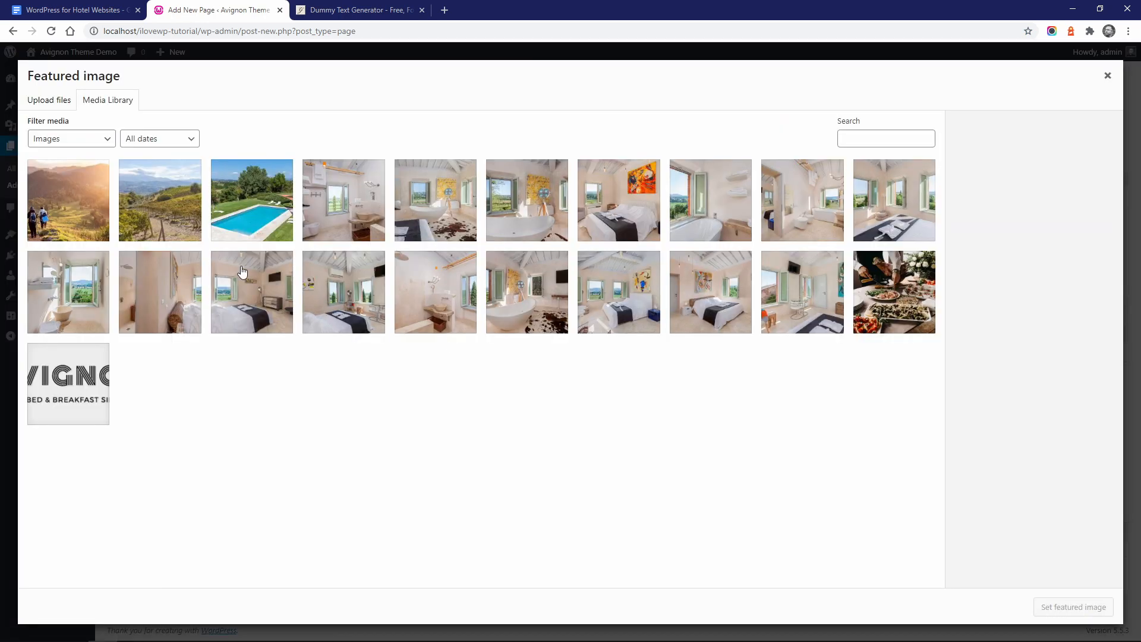
click(48, 99)
click(568, 316)
double_click(277, 110)
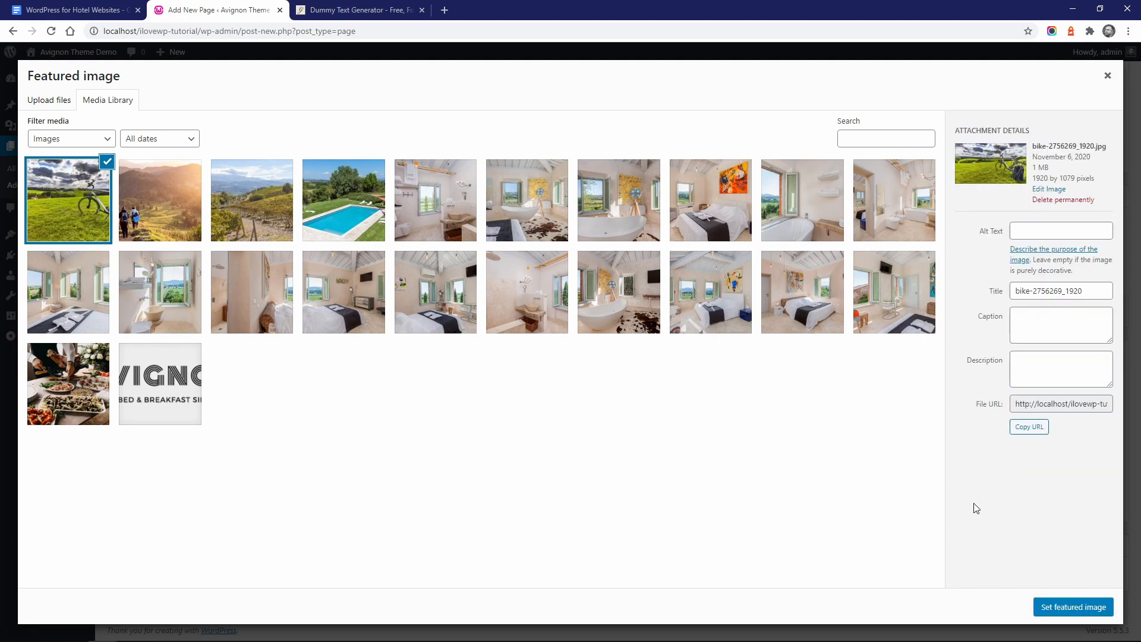
click(1073, 607)
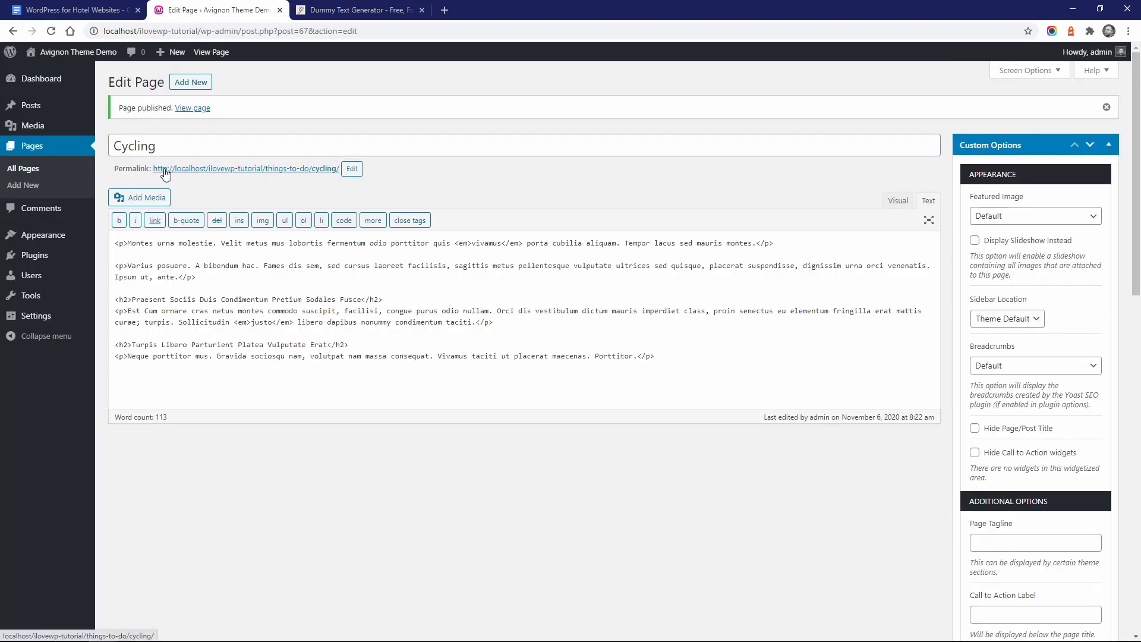
Step: Open the Things to Do page, enable Display Child Pages with the List layout and update the page
click(42, 173)
scroll(357, 404, down, 5)
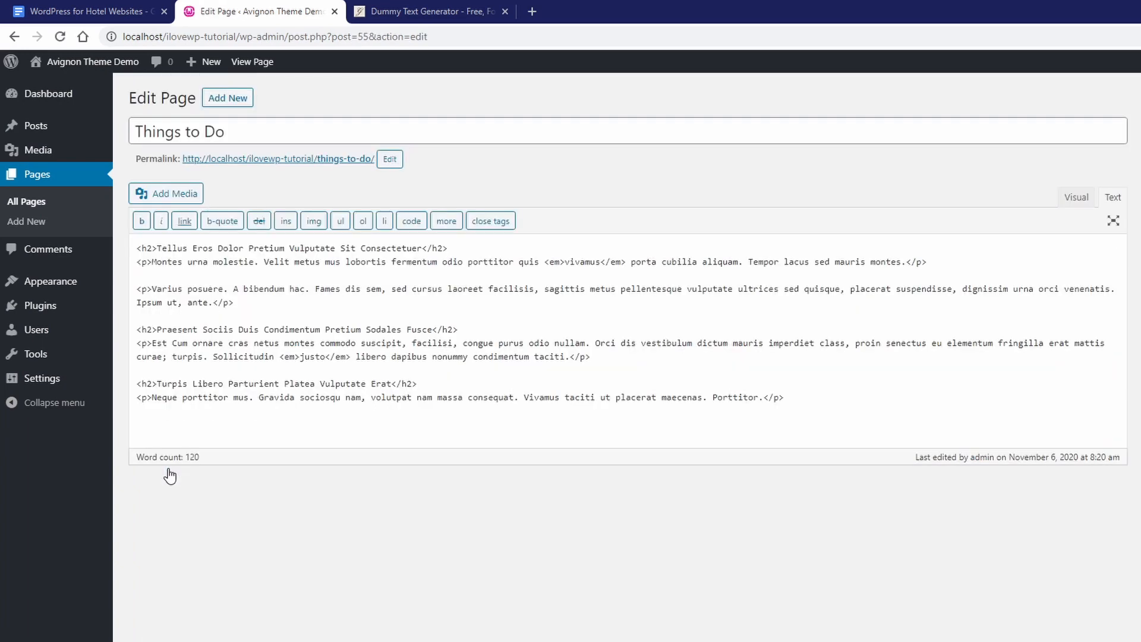
scroll(829, 558, down, 7)
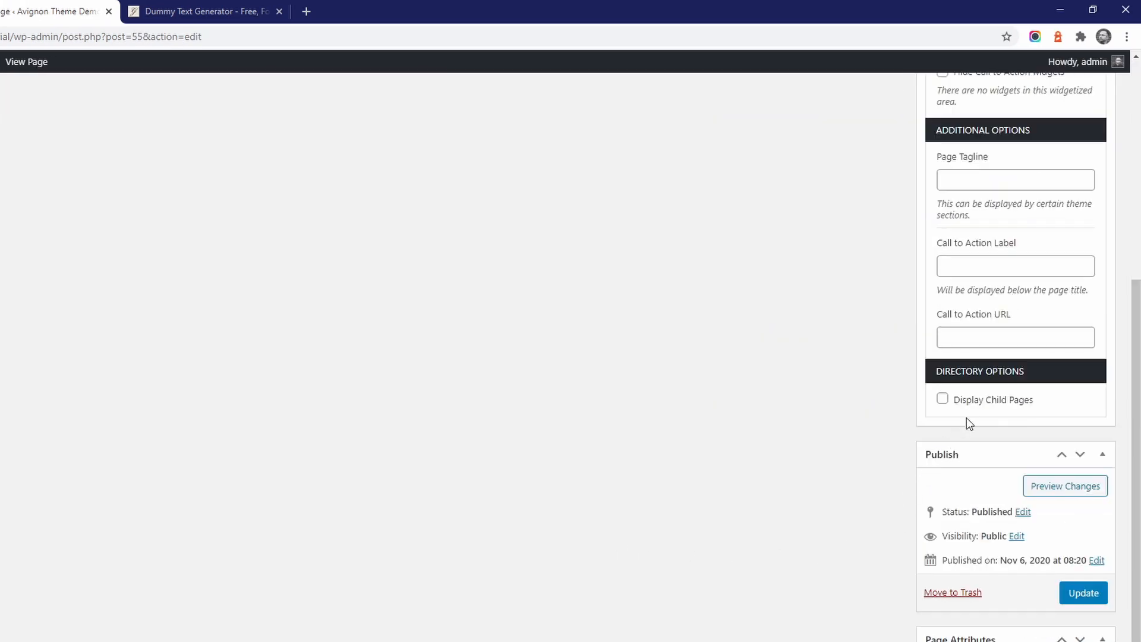
click(986, 404)
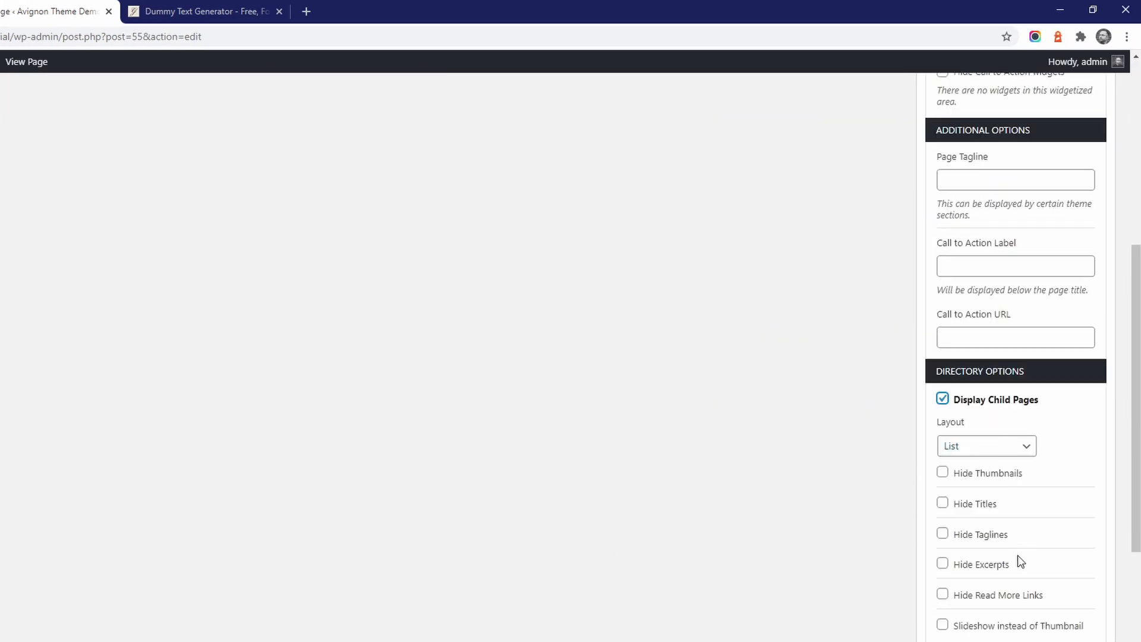
scroll(1017, 556, down, 5)
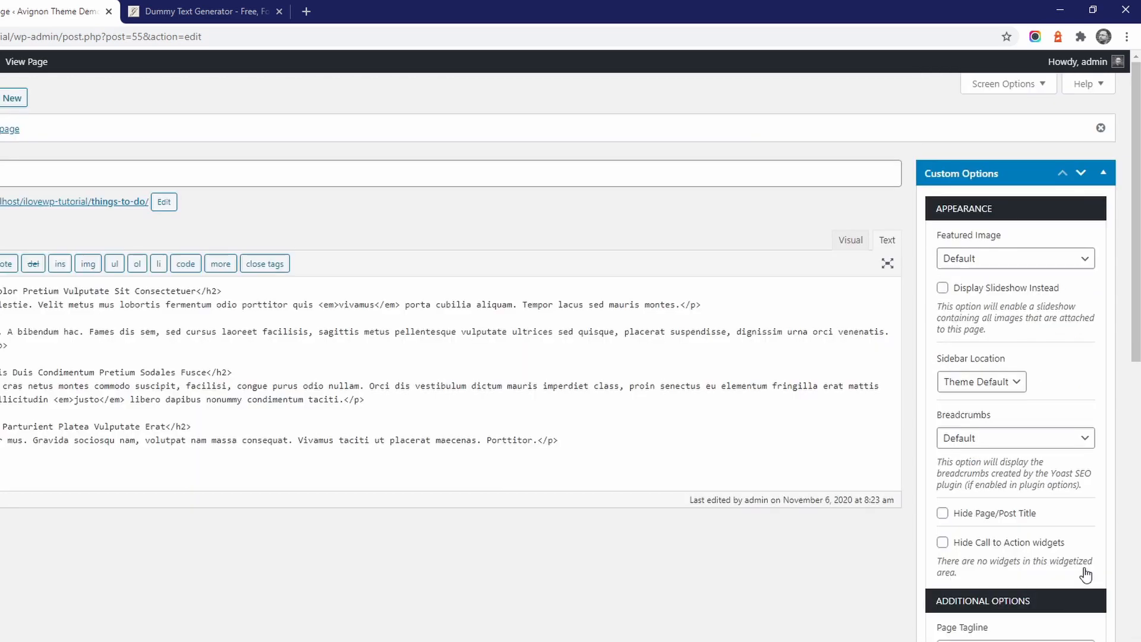
Step: Add Things to Do, Cycling, Hiking, Wine Tours & Tasting and Swimming Pool to the Primary Menu
mouse_move(70, 289)
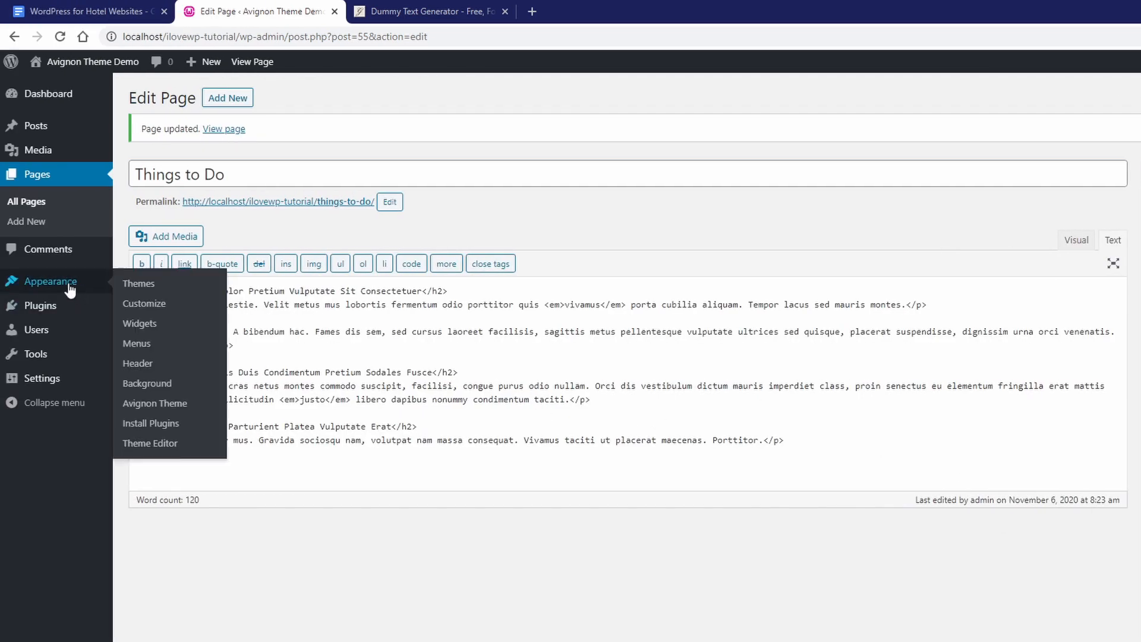
click(145, 347)
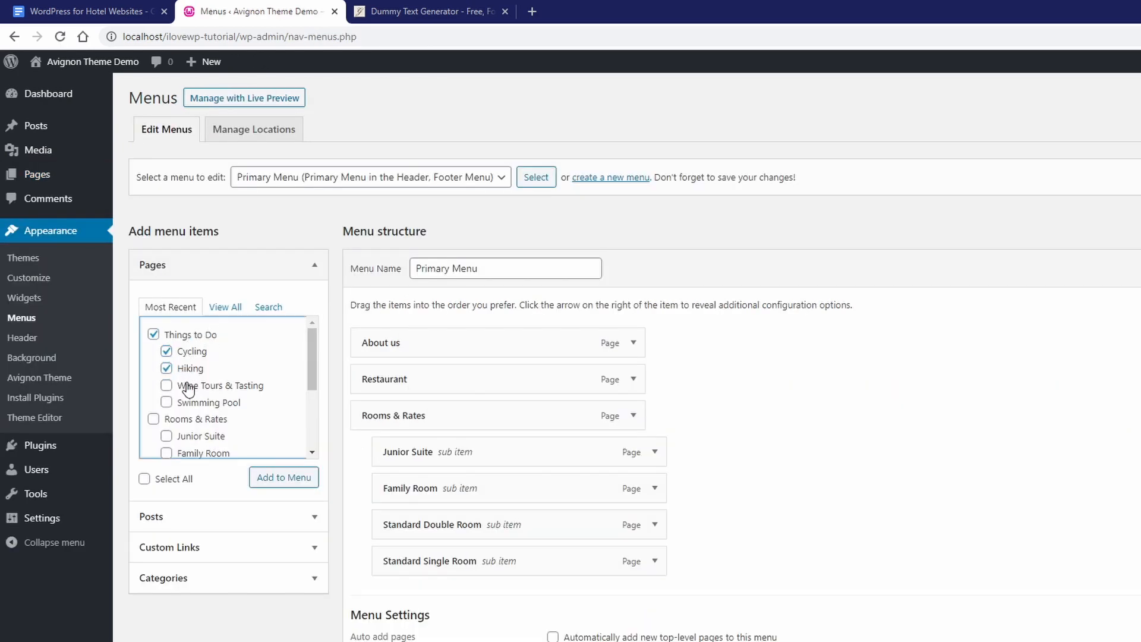
click(285, 481)
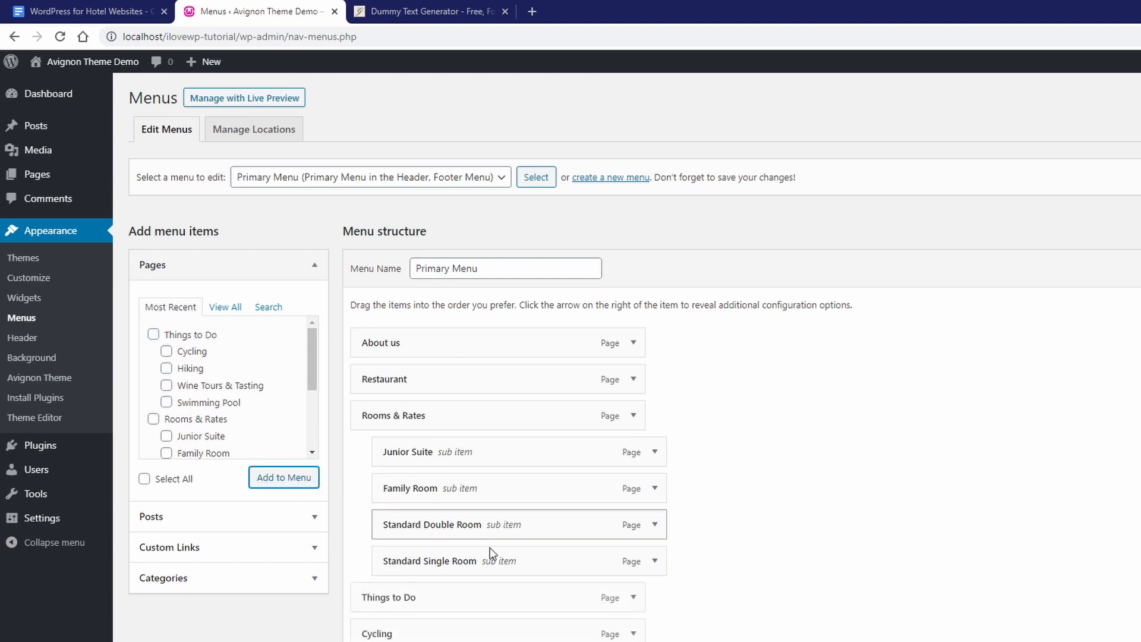
Step: Nest Cycling, Hiking, Swimming Pool and Wine Tours & Tasting as sub items under Things to Do and save the menu
scroll(481, 547, down, 2)
drag(429, 498, 440, 528)
drag(413, 595, 435, 565)
drag(411, 600, 438, 600)
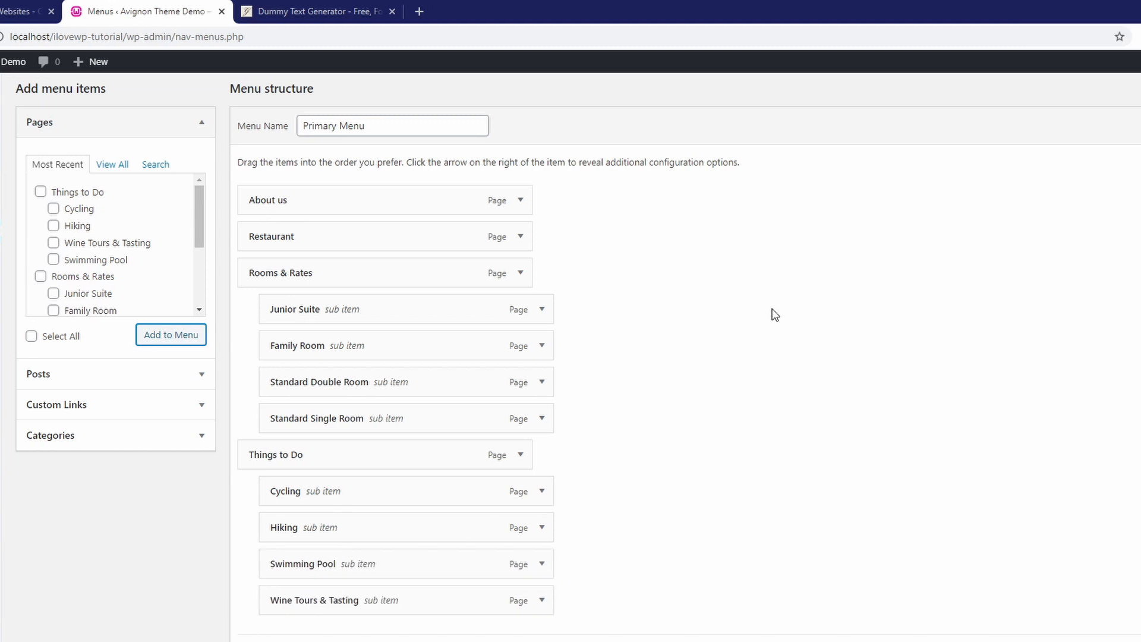
click(1061, 135)
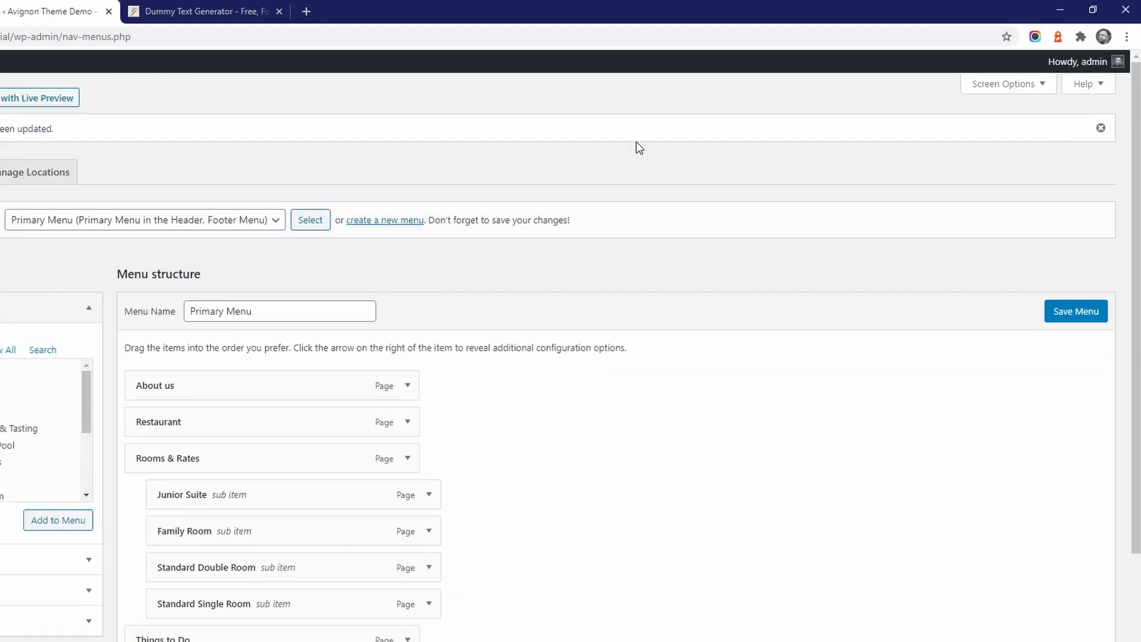
Step: Visit the live site and examine the Things to Do submenu and the page's list of child pages
click(108, 64)
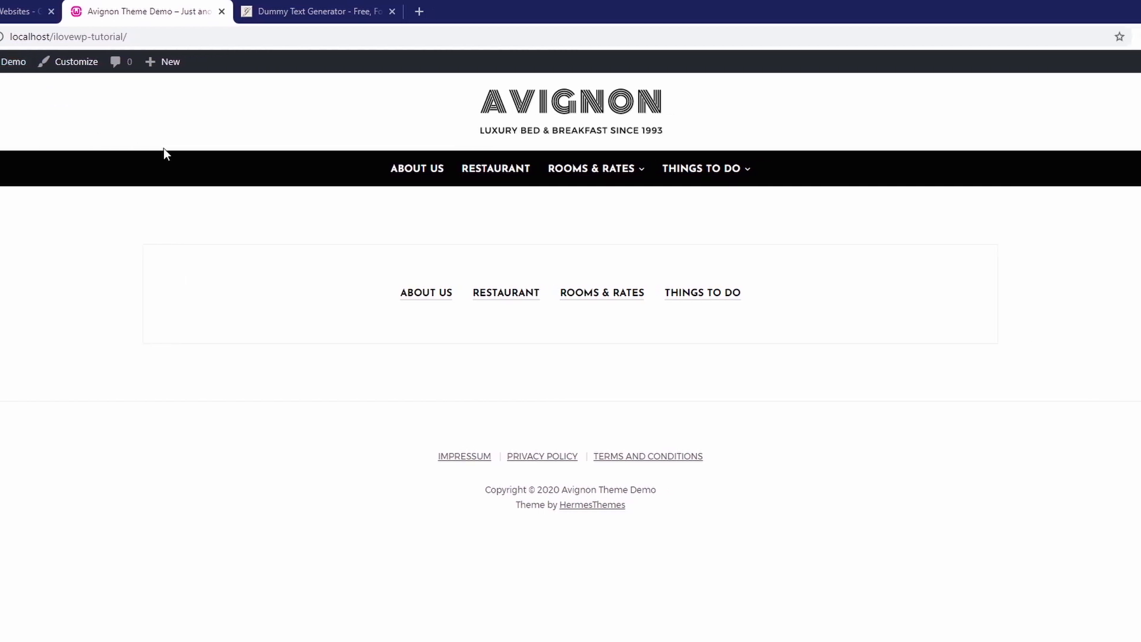
mouse_move(711, 177)
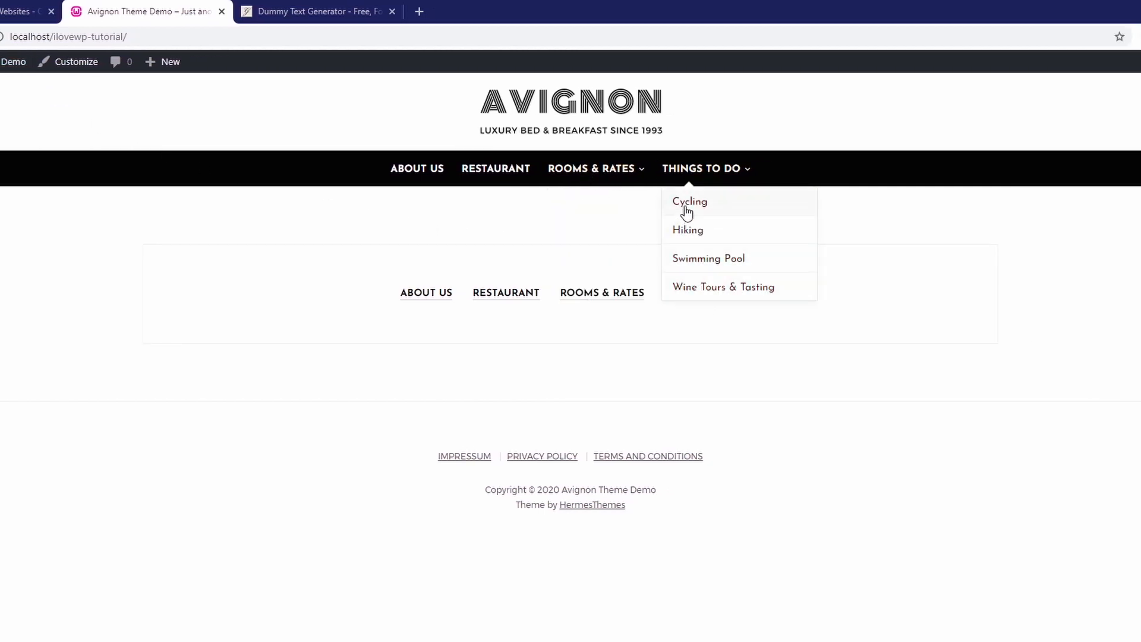
click(695, 172)
scroll(627, 309, down, 15)
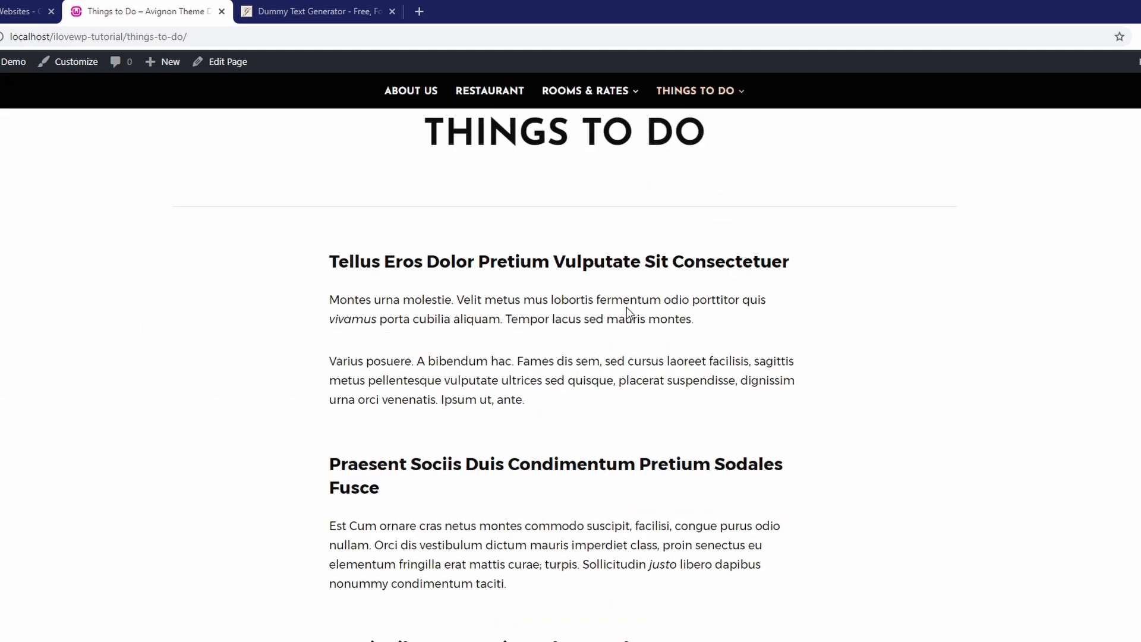
scroll(604, 295, down, 10)
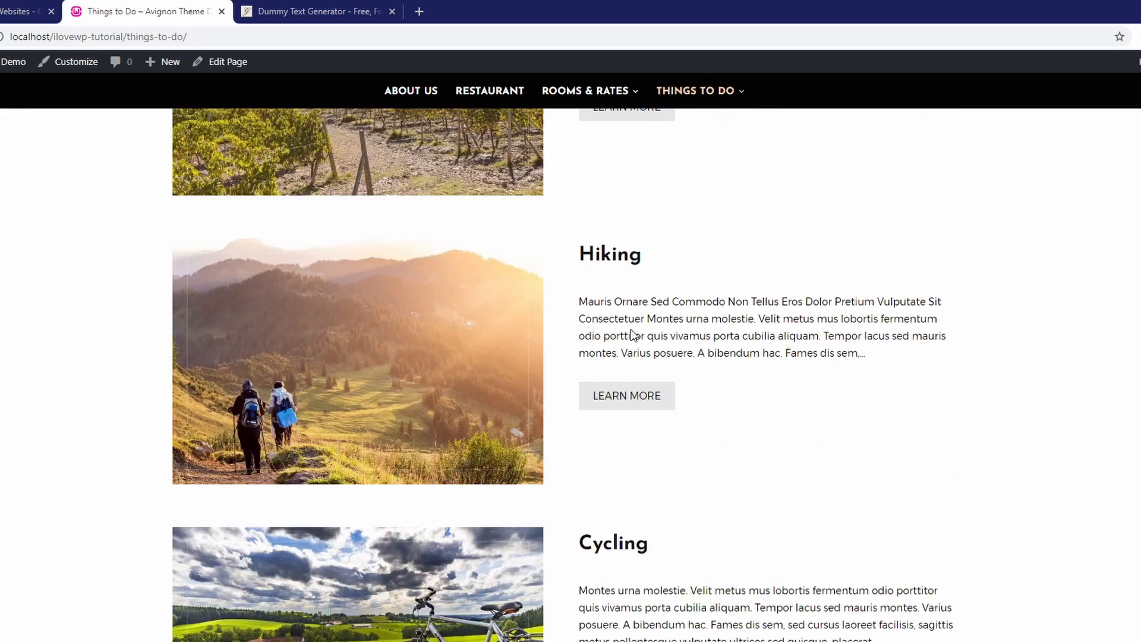
scroll(633, 335, down, 6)
scroll(633, 336, up, 10)
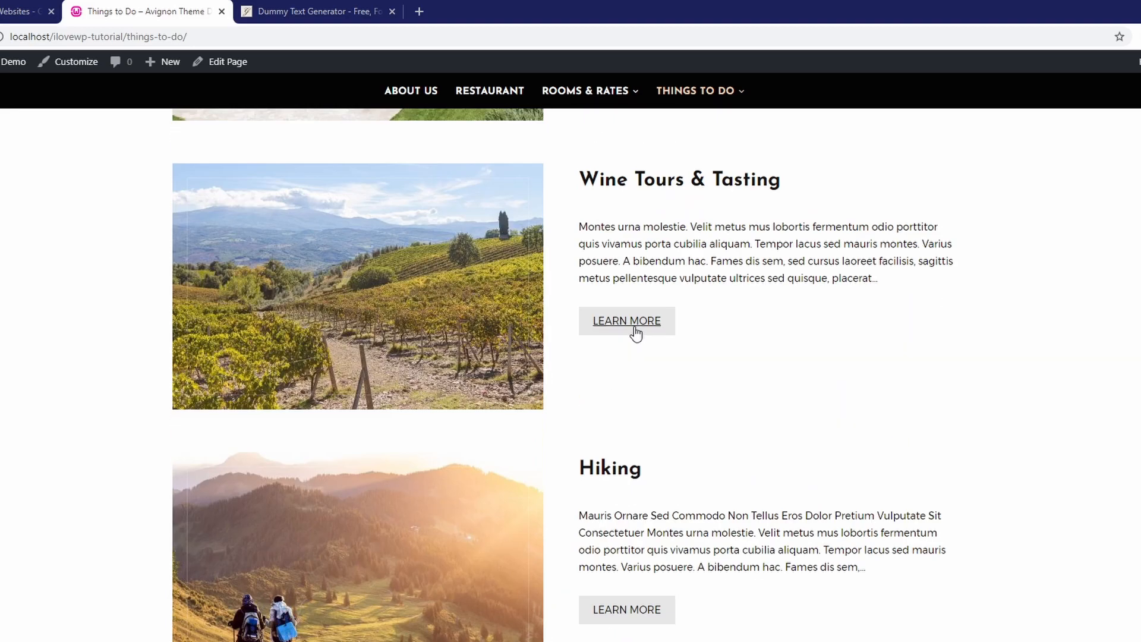
scroll(635, 332, up, 4)
Step: Open the Swimming Pool page from the Things to Do list and look over its featured image and text
scroll(638, 380, up, 4)
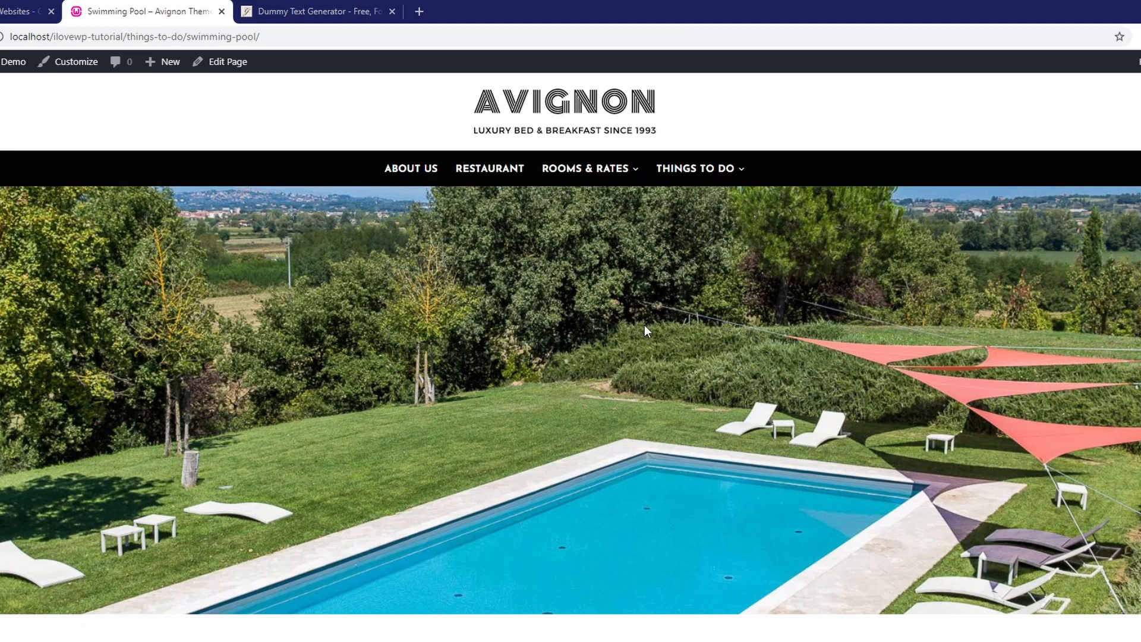
scroll(644, 324, down, 15)
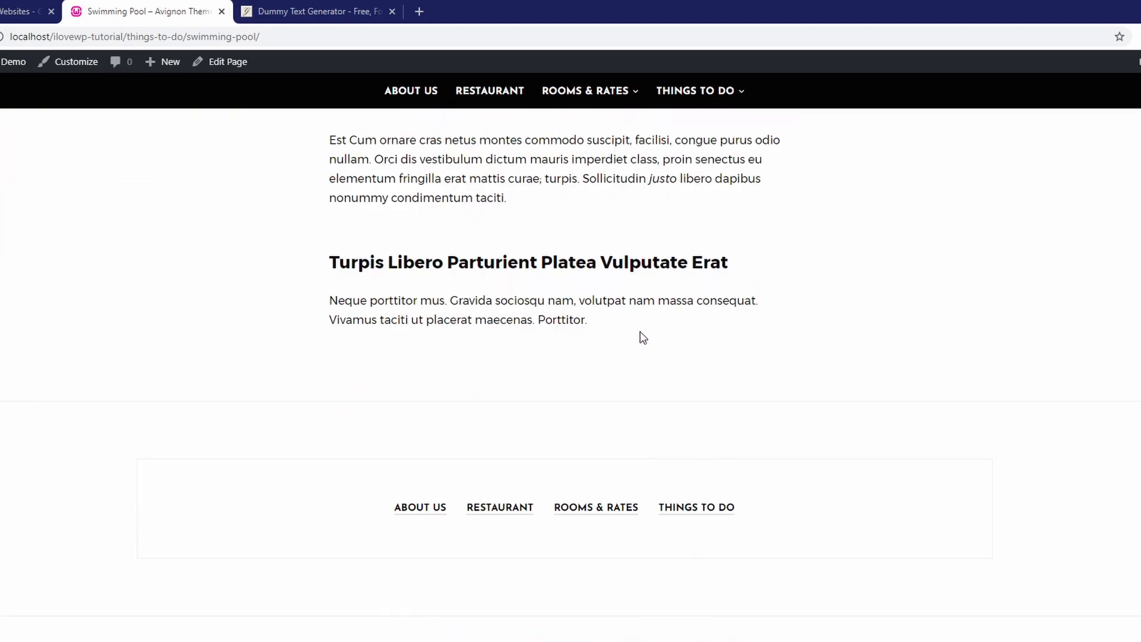
scroll(644, 337, up, 15)
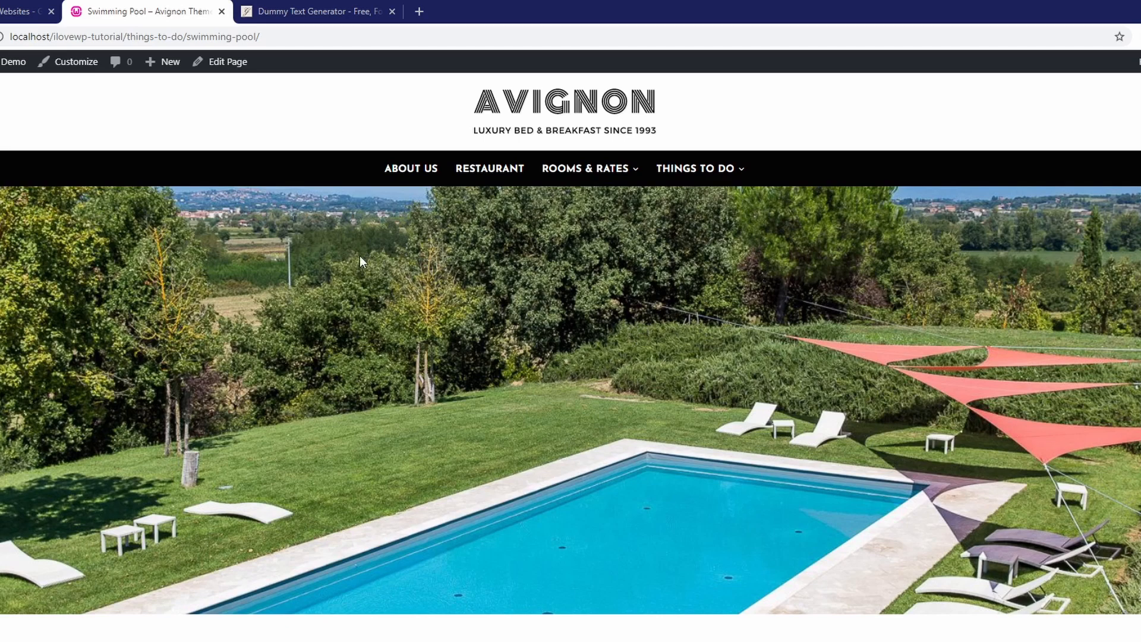
Step: Switch to the planning document in Google Docs and shade the Things to Do row and its four child rows light grey
click(18, 12)
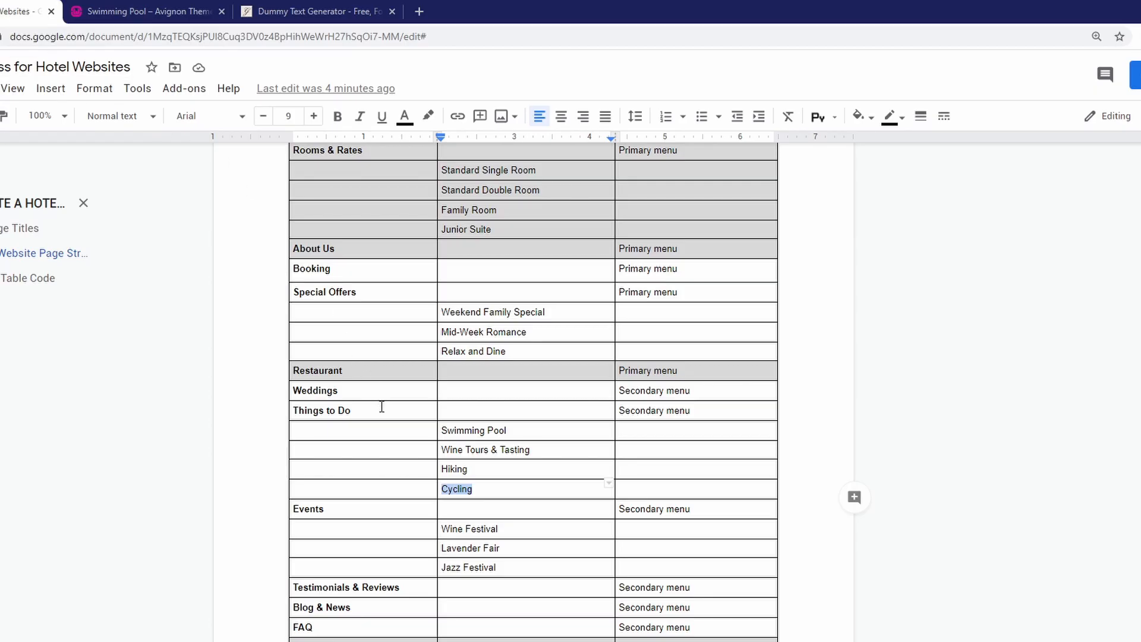
drag(366, 407, 656, 481)
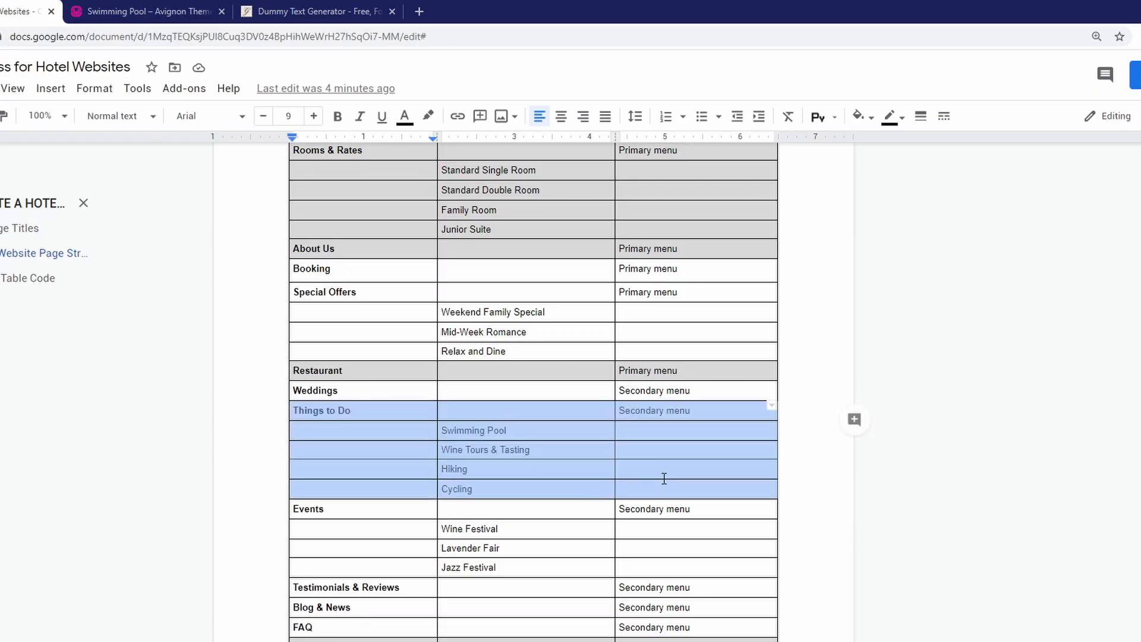
click(857, 115)
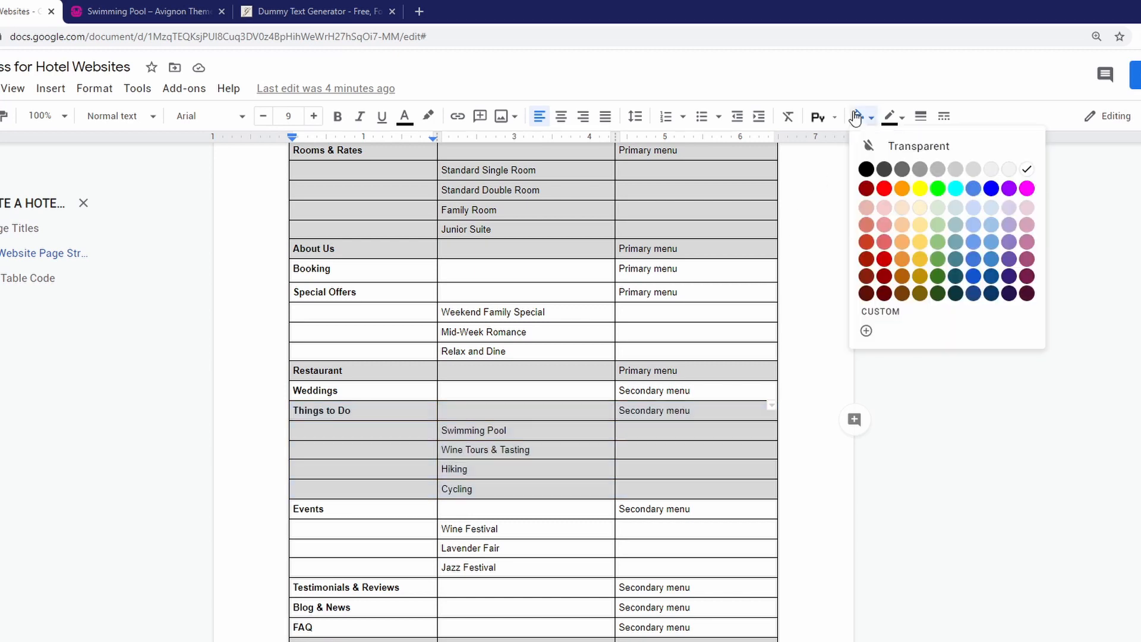
click(969, 169)
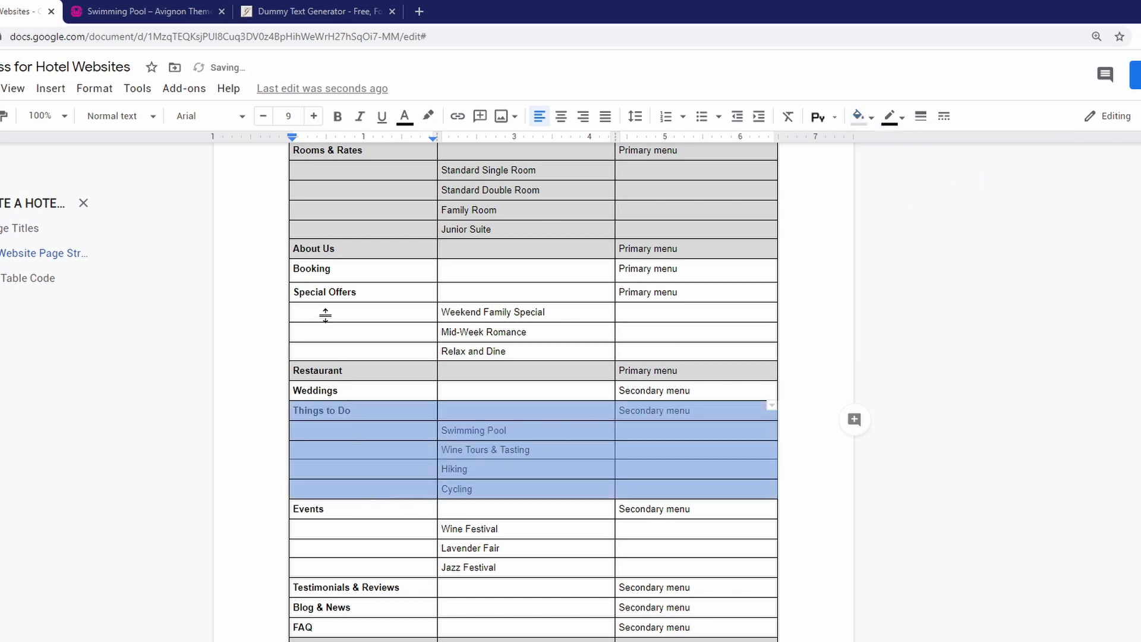
Step: Copy the Special Offers title from the planning document and start a new page in WordPress
click(324, 293)
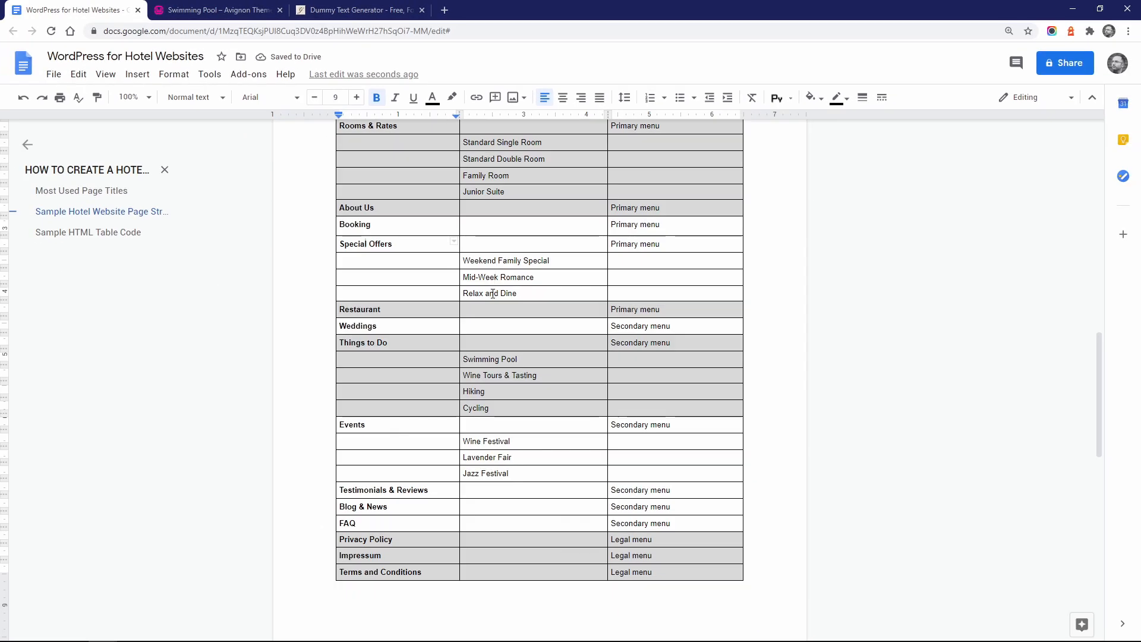
click(199, 10)
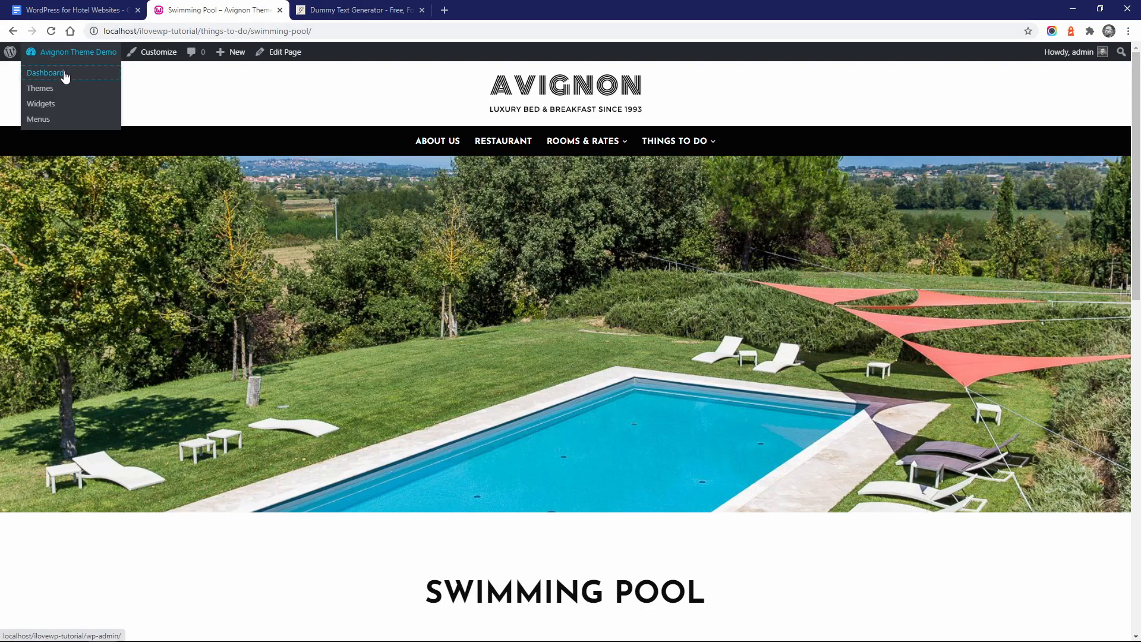
click(71, 52)
mouse_move(36, 186)
click(117, 200)
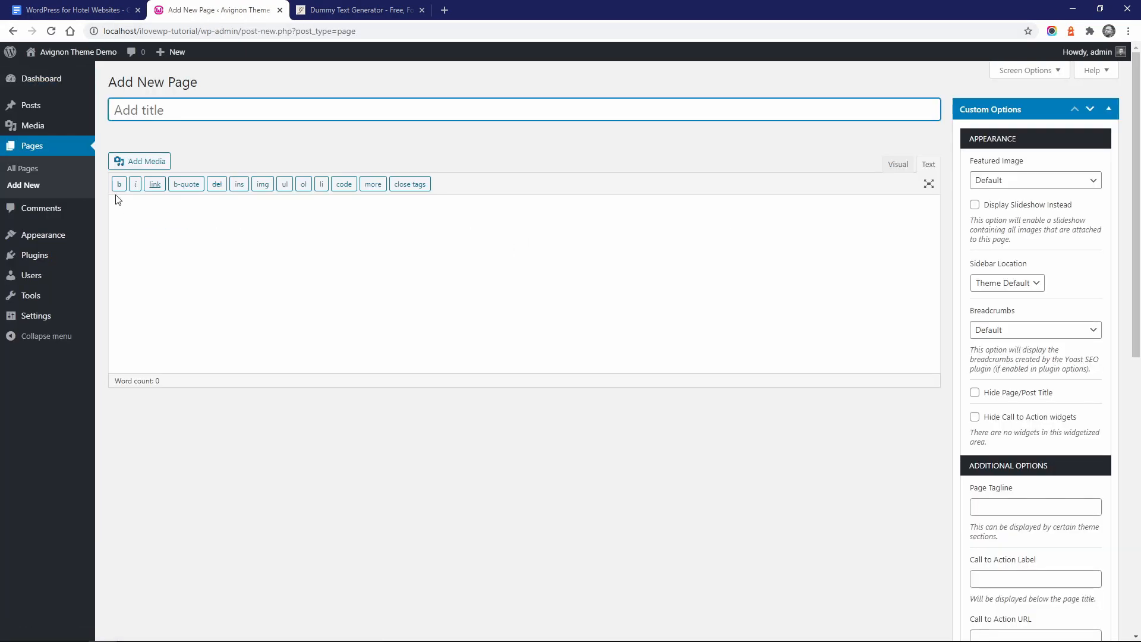
Step: Fill the Special Offers page with newly generated dummy HTML text and publish it
click(345, 7)
click(622, 161)
click(474, 264)
right_click(473, 264)
click(493, 272)
click(238, 10)
click(227, 233)
text(<h1>Lacinia Pellentesque</h1> <h2>Augue Faucibus Potenti Dui</h2> <p>Elit mauris nam elementum fusce. Eu etiam eget ut convallis potenti commodo in sem eu sollicitudin cursus quisque donec amet sagittis sodales Est bibendum senectus montes sollicitudin. Sodales a ornare.</p>  <p>Suscipit facilisi. Duis nascetur vehicula porttitor fames consequat ad ad nam magnis vitae dignissim vitae ridiculus risus.</p>  <h2>Nisi</h2> <p>Condimentum id. Dui. Nisi nisl. Urna. Luctus amet nam mi mattis pulvinar, malesuada tempus. <em>Nibh</em> sociosqu cursus rhoncus amet nullam habitant euismod. Odio nisi augue. Risus dictumst iaculis.</p>  <h2>Felis Dictum Pharetra</h2> <p>Pede lacinia nibh <em>porttitor</em> sagittis libero cras. Sagittis nisi bibendum cras. Turpis interdum integer placerat phasellus nonummy nisi fames morbi arcu. Ad. Litora, litora magnis.</p>)
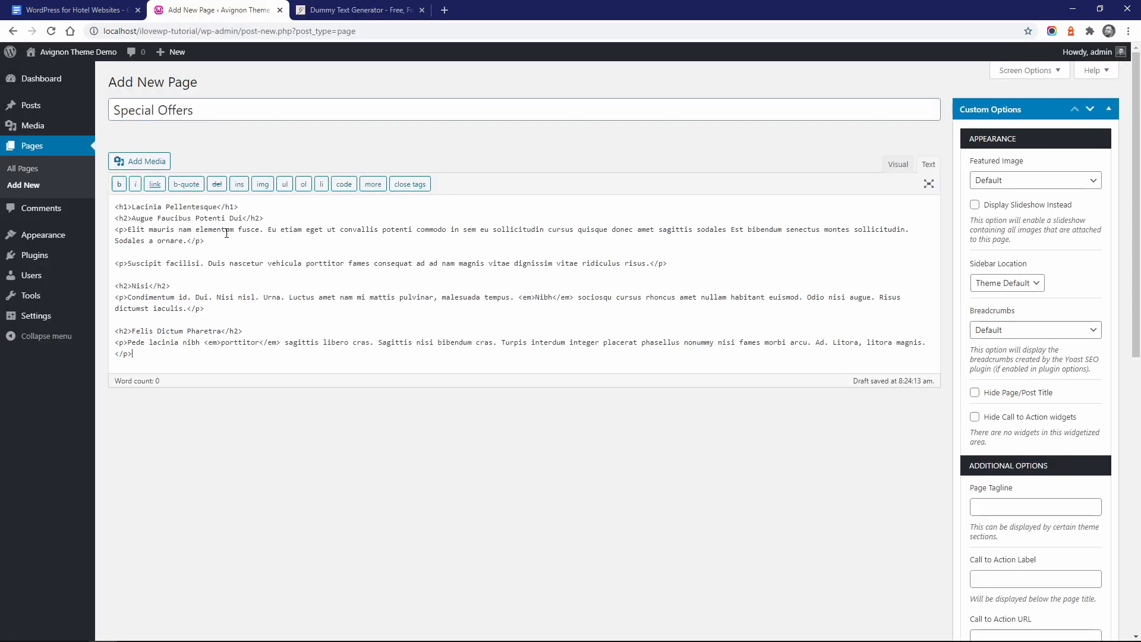
scroll(227, 234, down, 10)
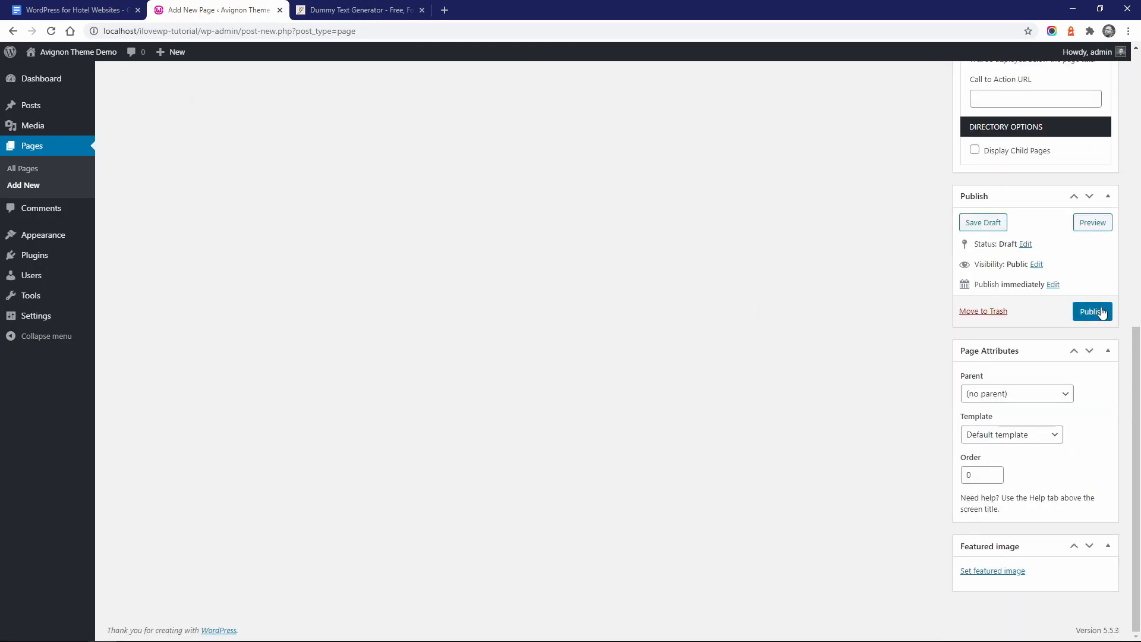
click(1092, 311)
Step: Copy Weekend Family Special from the planning document and paste it as the title of a new page
key(ctrl+1)
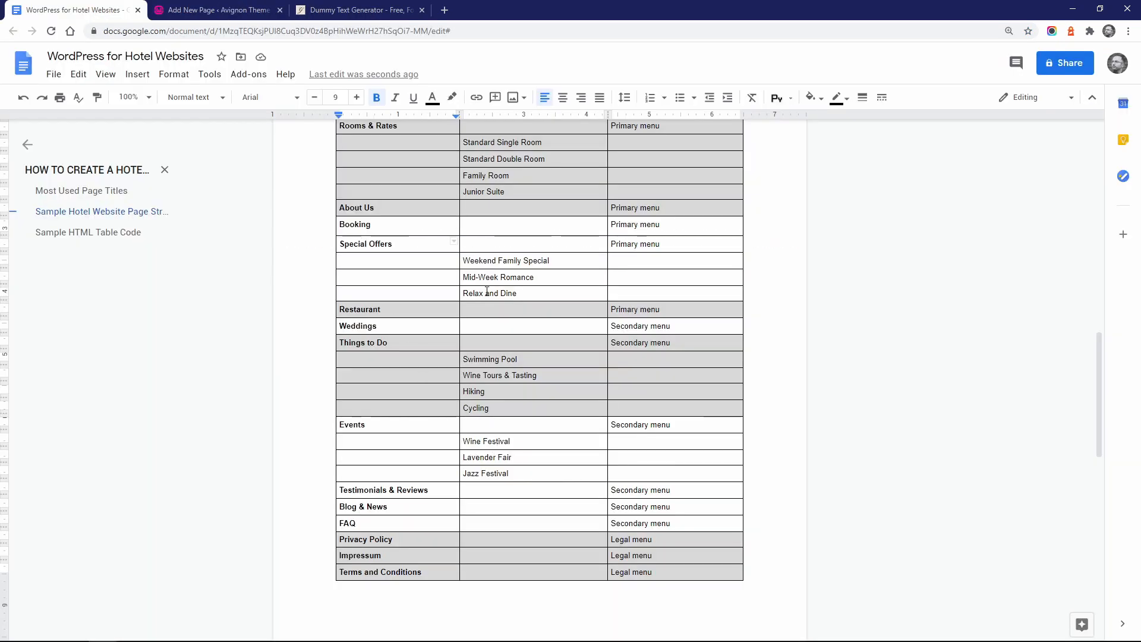
triple_click(556, 260)
click(224, 10)
right_click(177, 111)
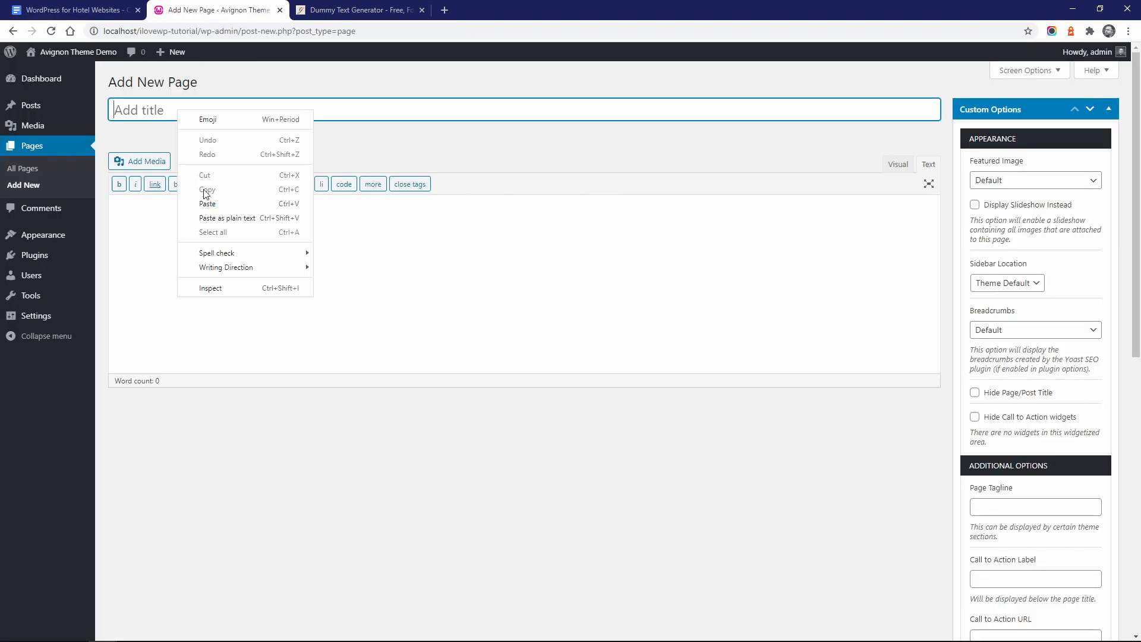
click(208, 204)
Step: Copy the dummy HTML text from the text generator into the Weekend Family Special page's body
click(362, 10)
right_click(414, 282)
click(437, 292)
click(220, 11)
right_click(316, 249)
click(349, 342)
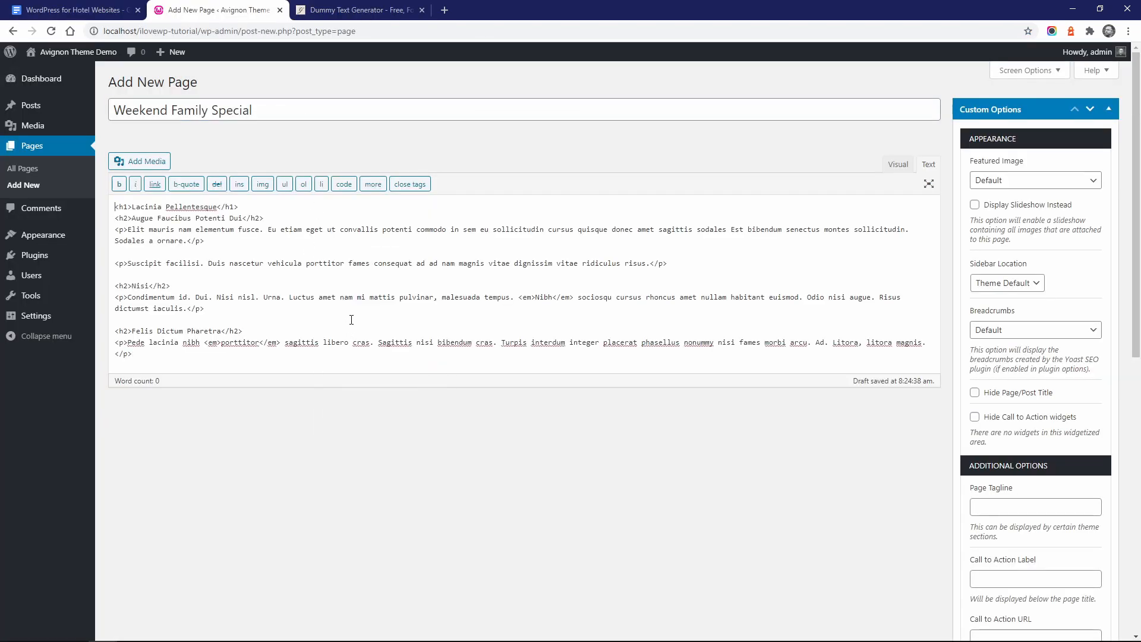
Step: Set the Weekend Family Special page's parent to Special Offers
scroll(416, 285, down, 15)
click(1001, 394)
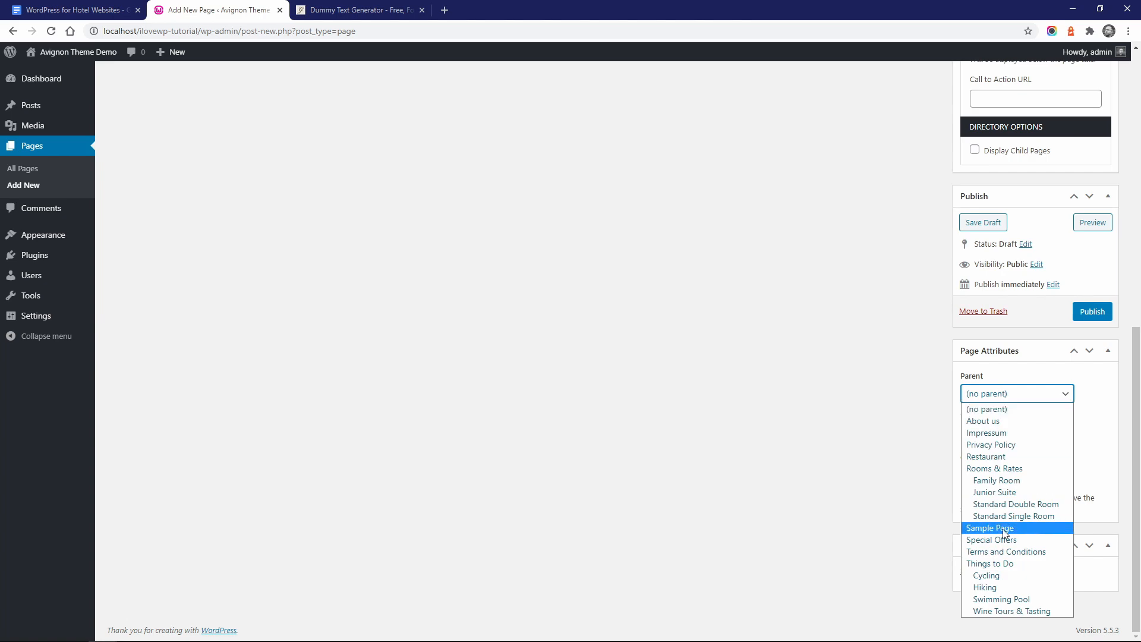
click(1003, 529)
Step: Upload the family street photo from the MISC folder as the Weekend Family Special page's featured image and publish the page
click(992, 570)
click(52, 104)
click(567, 322)
double_click(139, 181)
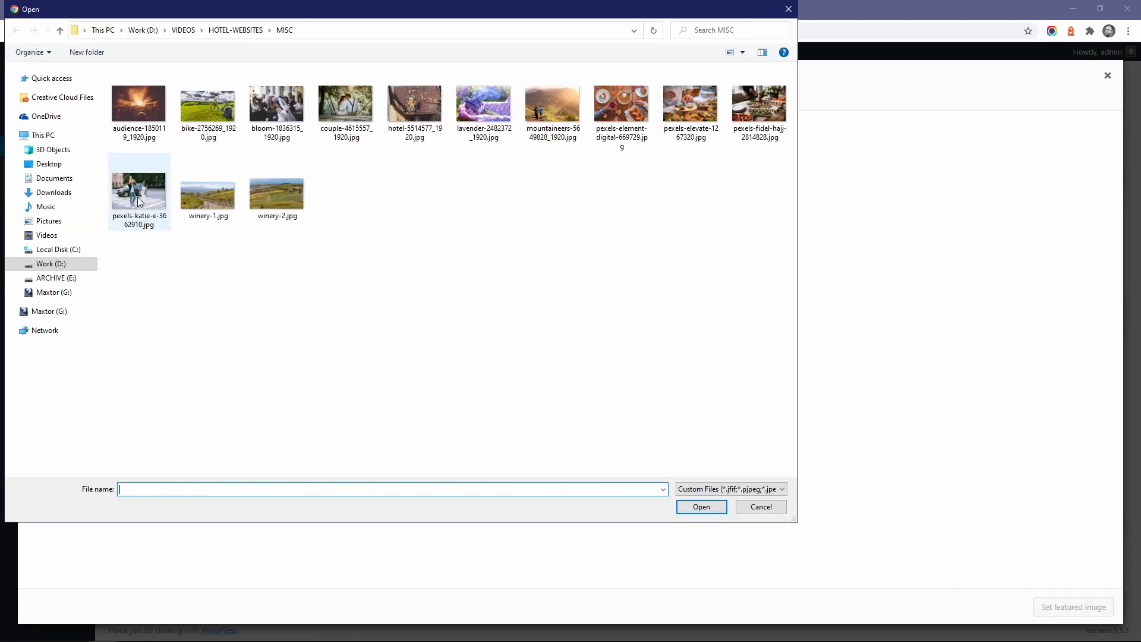
click(1073, 607)
click(1091, 312)
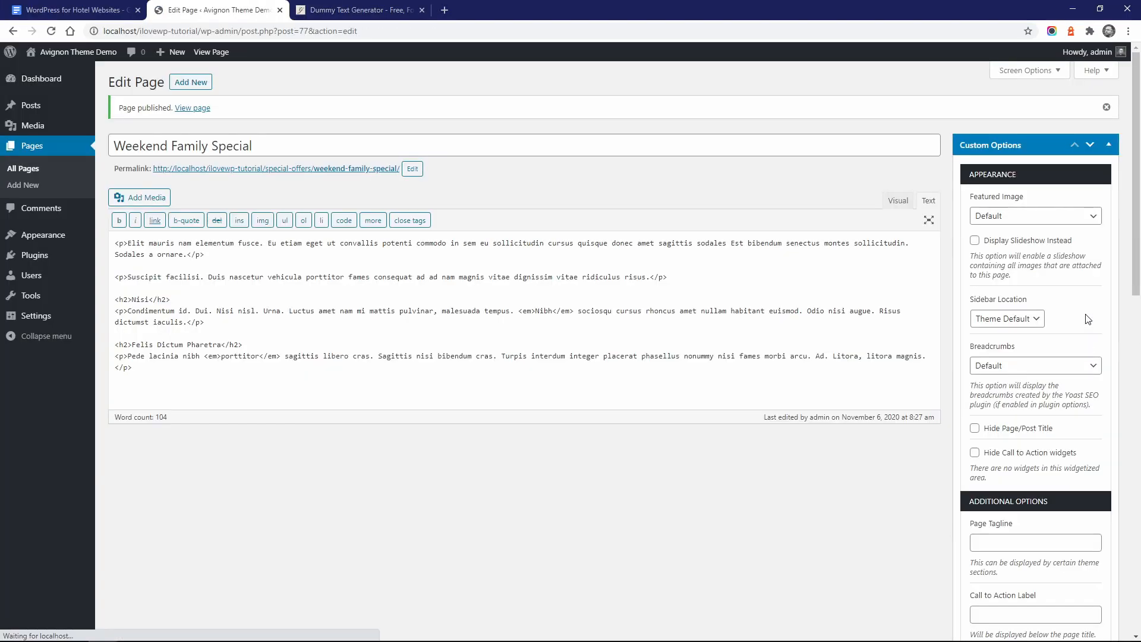
Step: Create a Mid-Week Romance page from the planning document's title and set its parent to Special Offers
key(ctrl+shift+Tab)
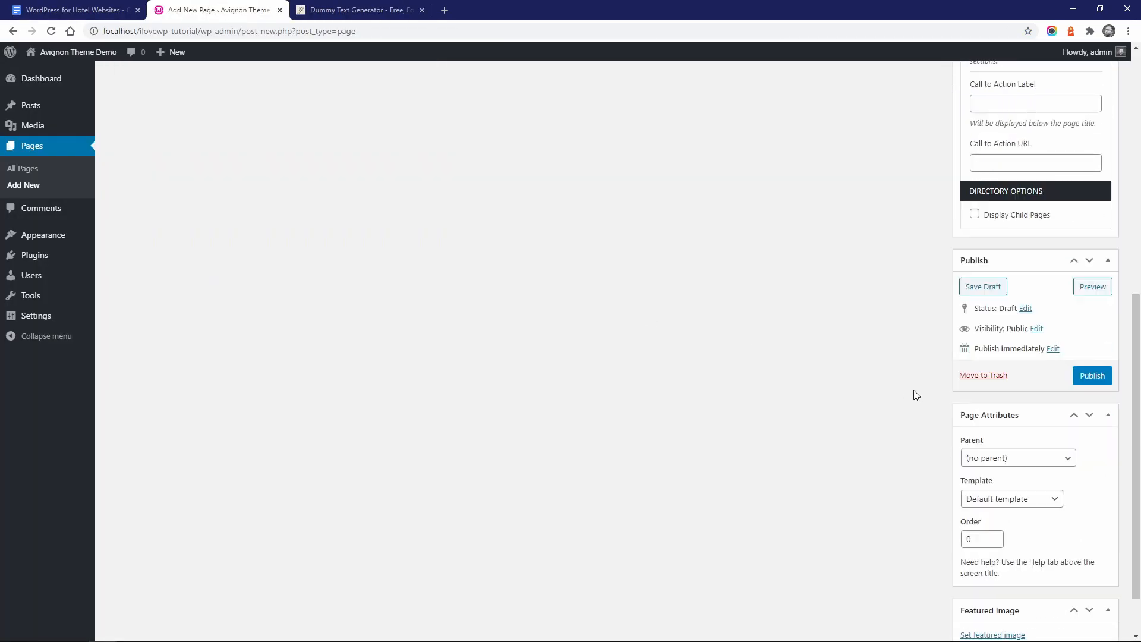
click(1013, 393)
click(1000, 539)
Step: Upload couple-4615557_1920.jpg as the Mid-Week Romance page's featured image and publish the page
click(990, 583)
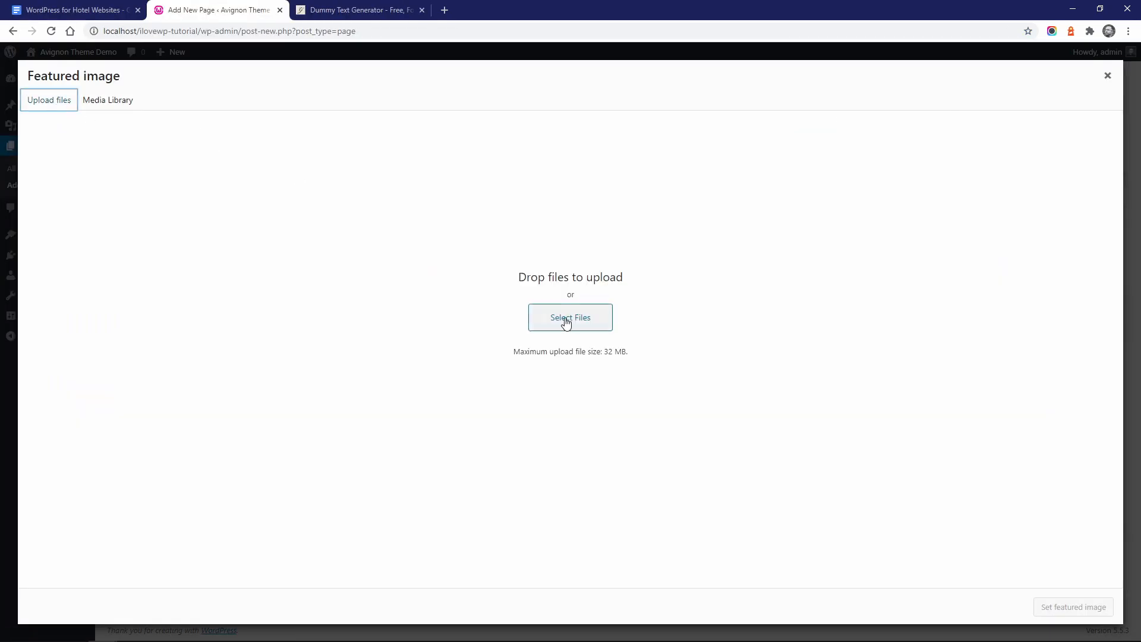
click(566, 321)
double_click(341, 119)
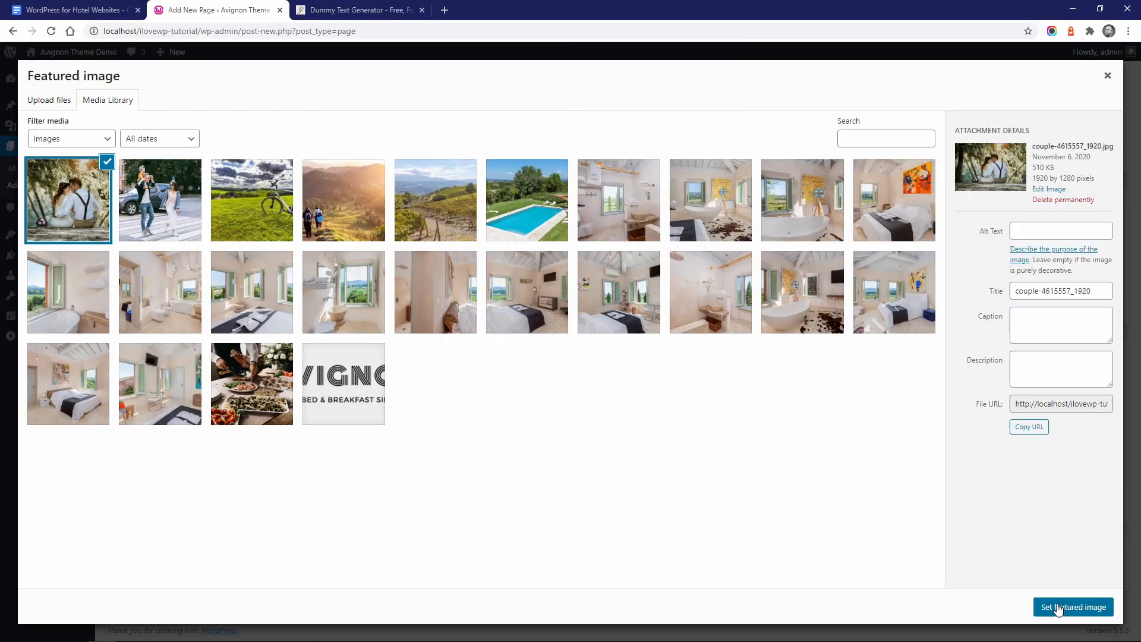
click(1072, 606)
click(1089, 311)
Step: Start another new page and title it Relax and Dine, copied from the planning document
click(29, 186)
click(80, 10)
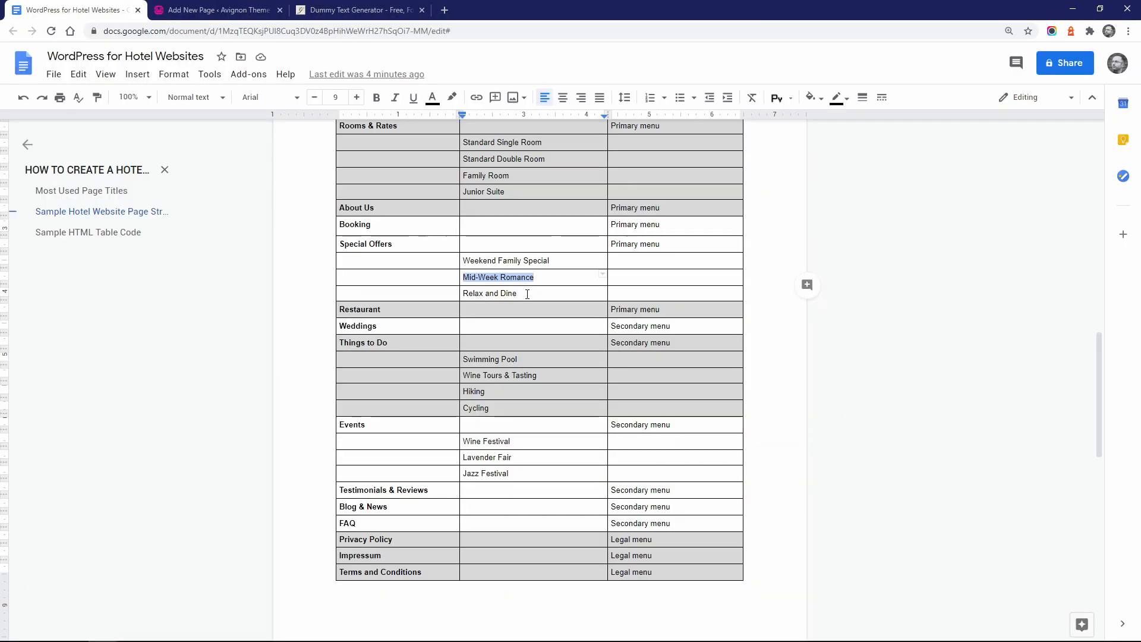
click(241, 14)
key(ctrl+v)
Step: Generate new dummy HTML text and paste it into the Relax and Dine page's body
click(357, 10)
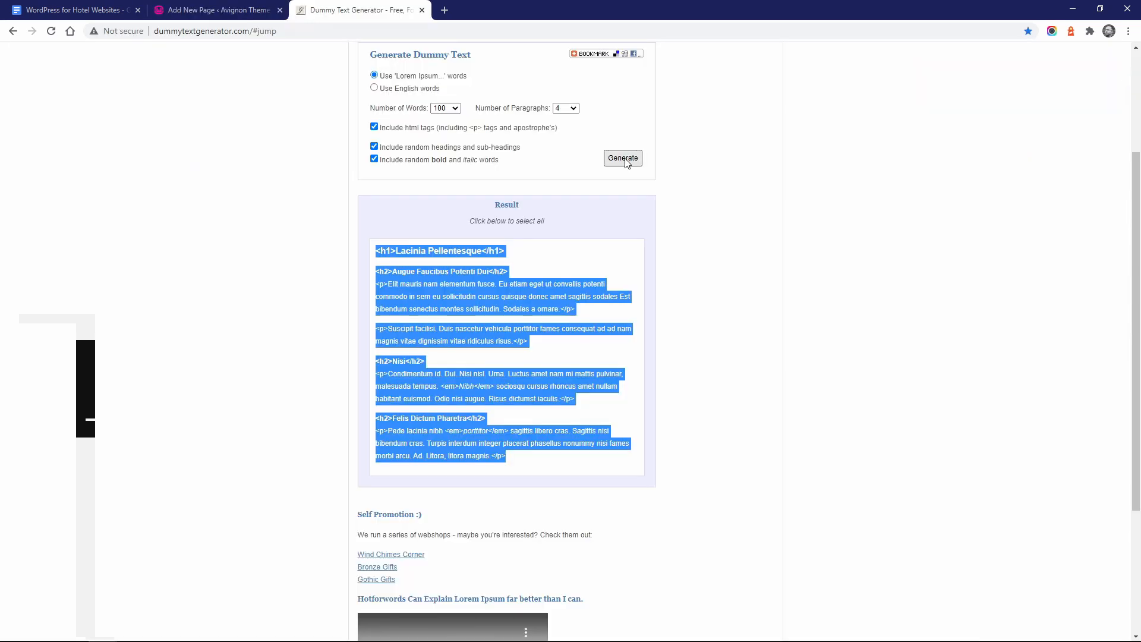
click(246, 12)
right_click(273, 235)
click(309, 330)
Step: Set the Relax and Dine page's parent to Special Offers
scroll(934, 438, down, 9)
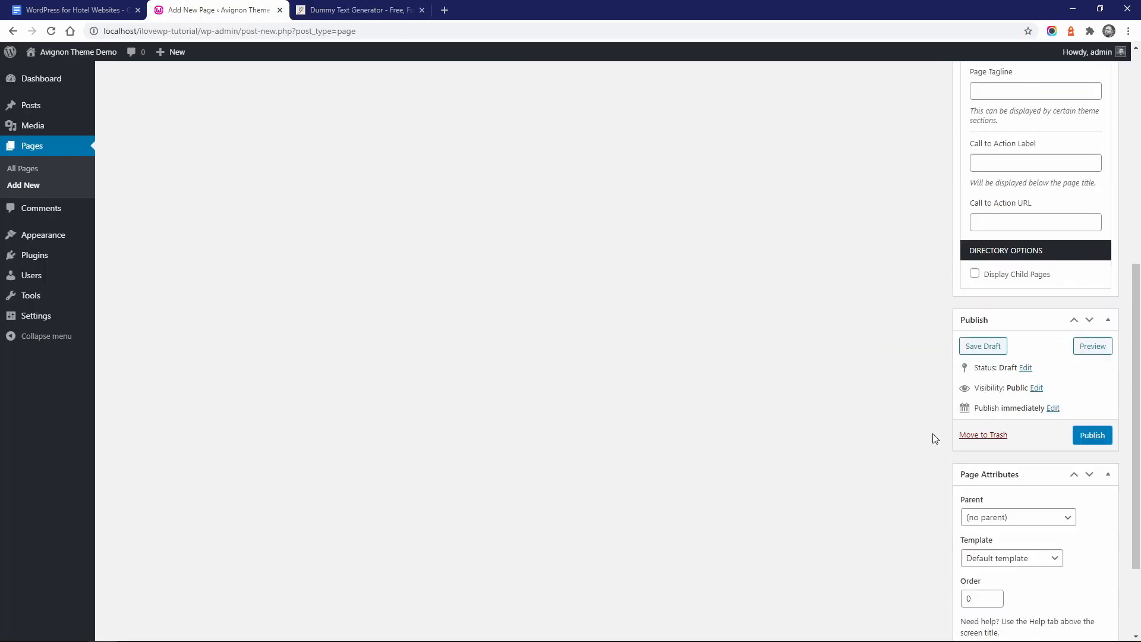
click(1003, 395)
click(1004, 540)
Step: Upload pexels-elevate-1267320.jpg as the Relax and Dine page's featured image and publish the page
click(997, 571)
click(49, 100)
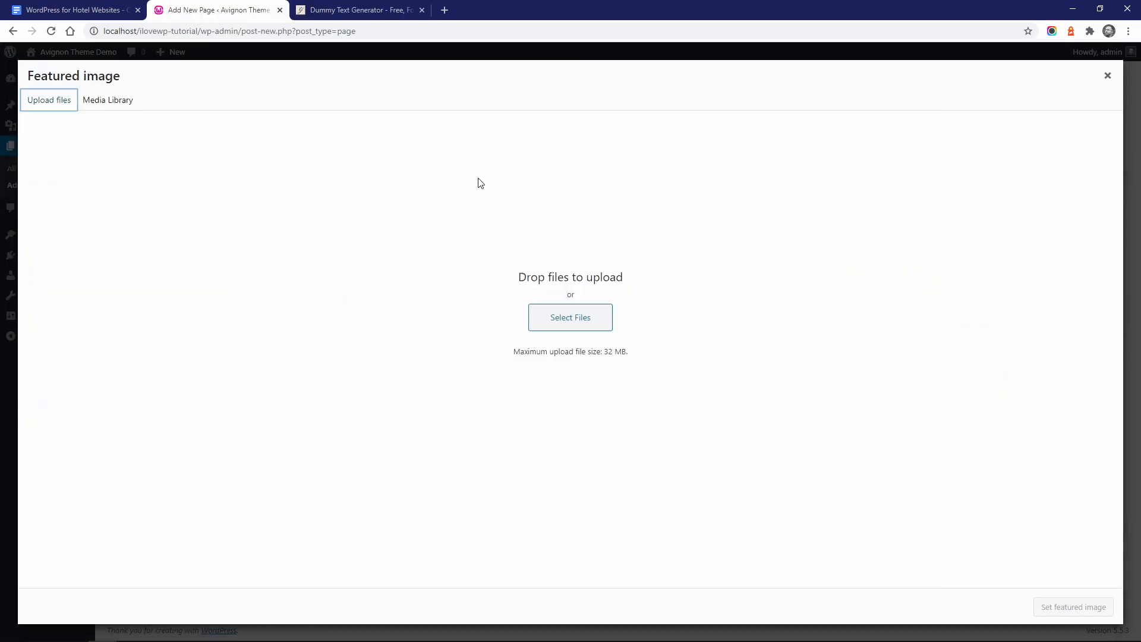
click(570, 316)
double_click(694, 113)
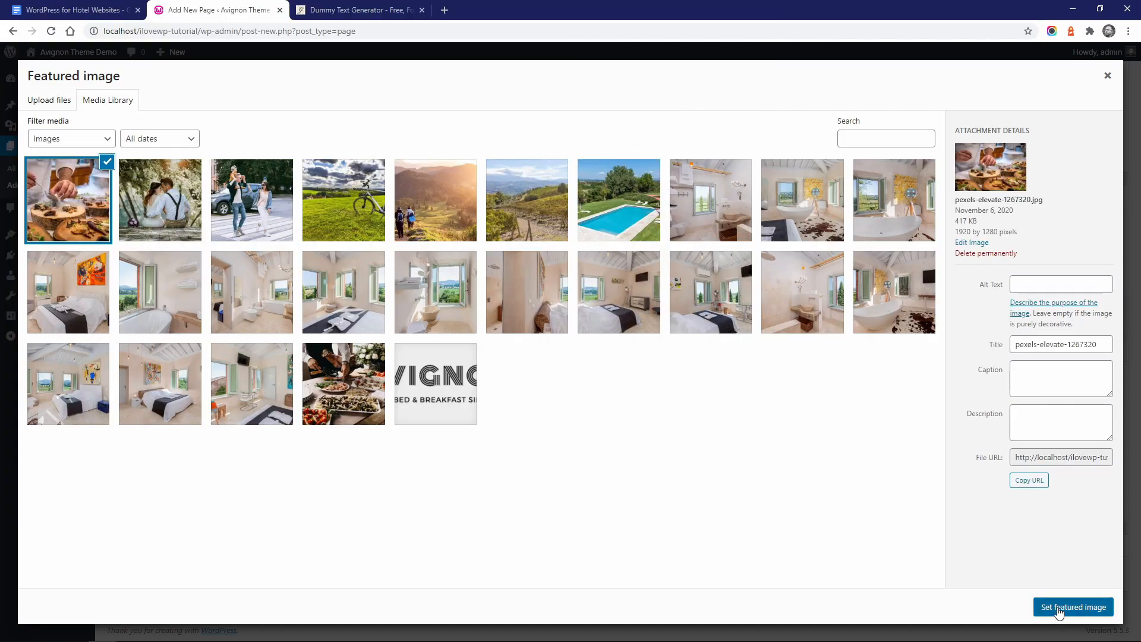
click(1072, 607)
click(1089, 309)
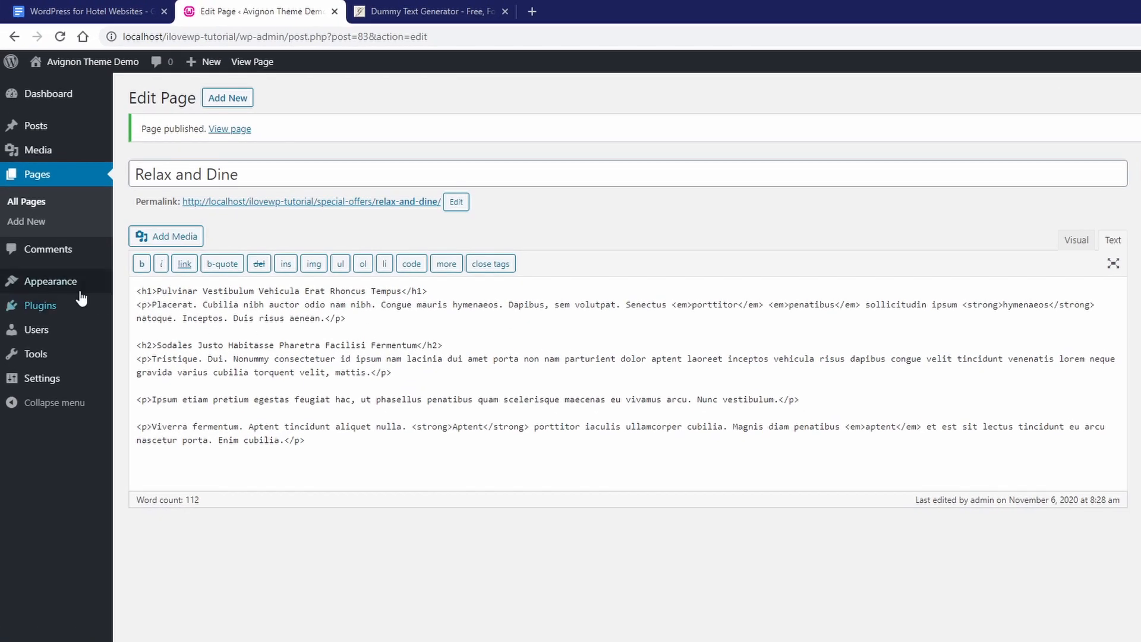
Step: Add Special Offers, Relax and Dine, Mid-Week Romance and Weekend Family Special to the Primary Menu
mouse_move(64, 290)
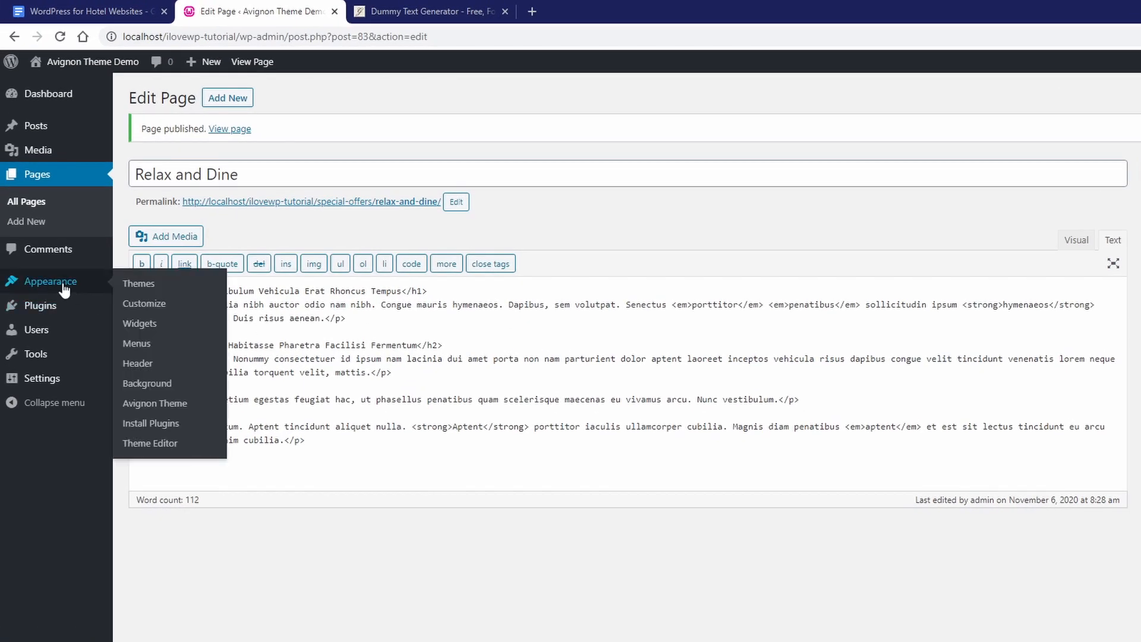
click(136, 344)
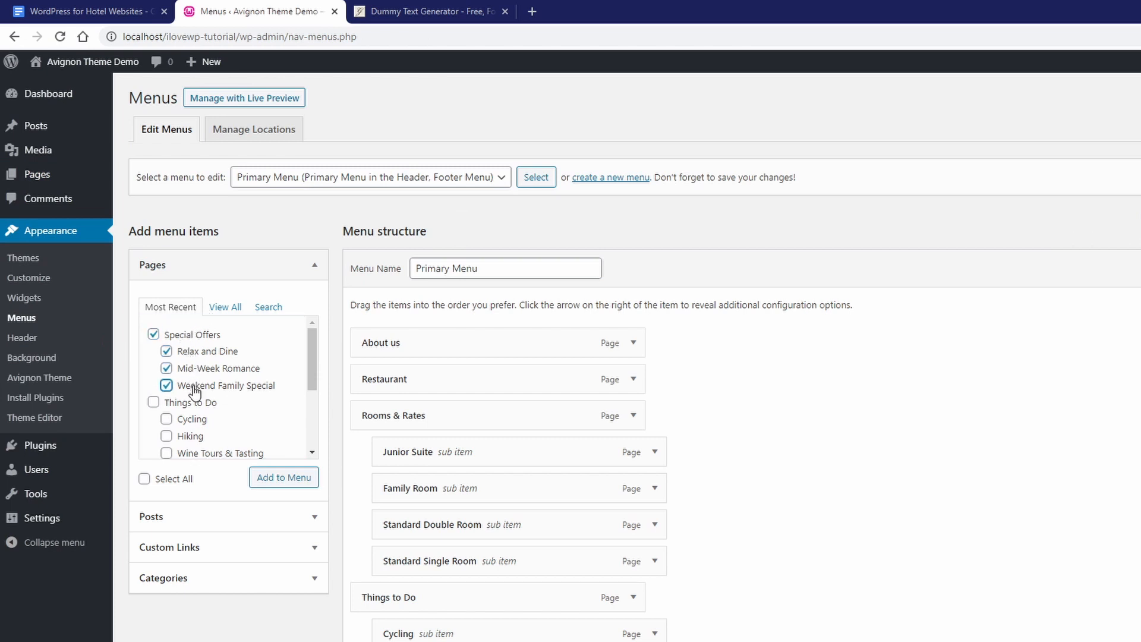
scroll(740, 566, down, 6)
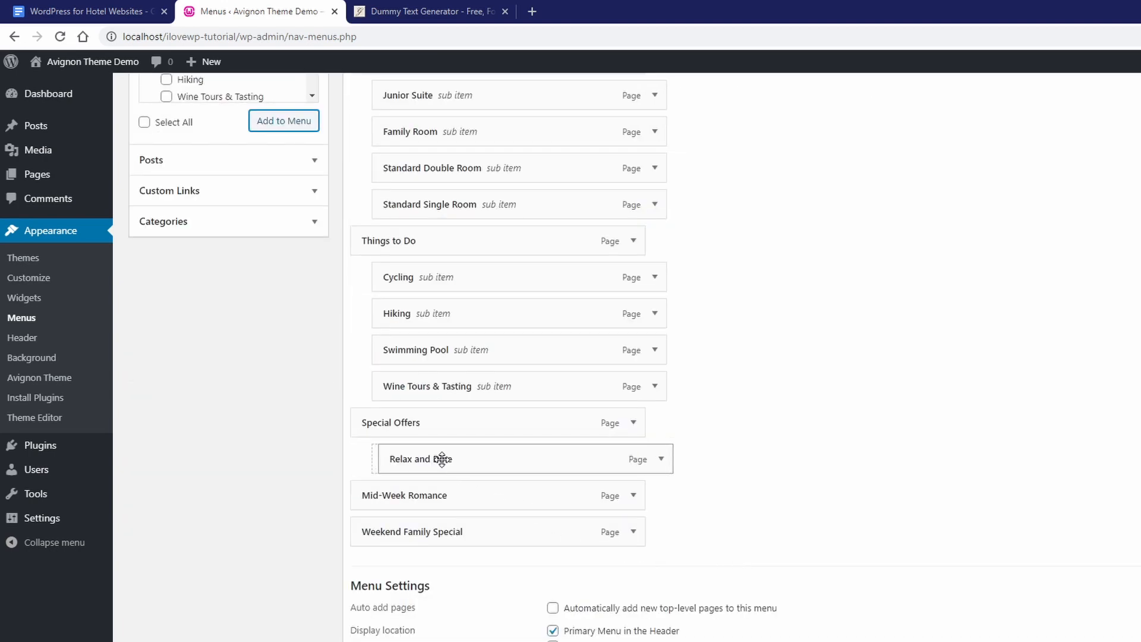
Step: Nest Mid-Week Romance, Relax and Dine and Weekend Family Special as sub items under Special Offers
drag(441, 458, 442, 460)
drag(410, 496, 436, 454)
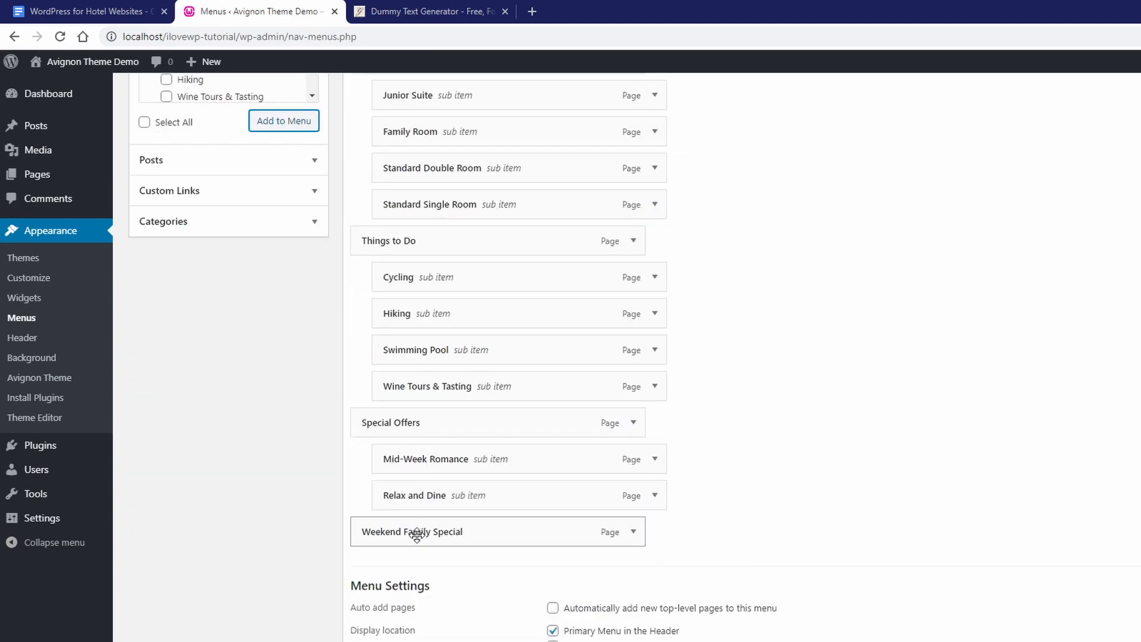
drag(416, 534, 444, 530)
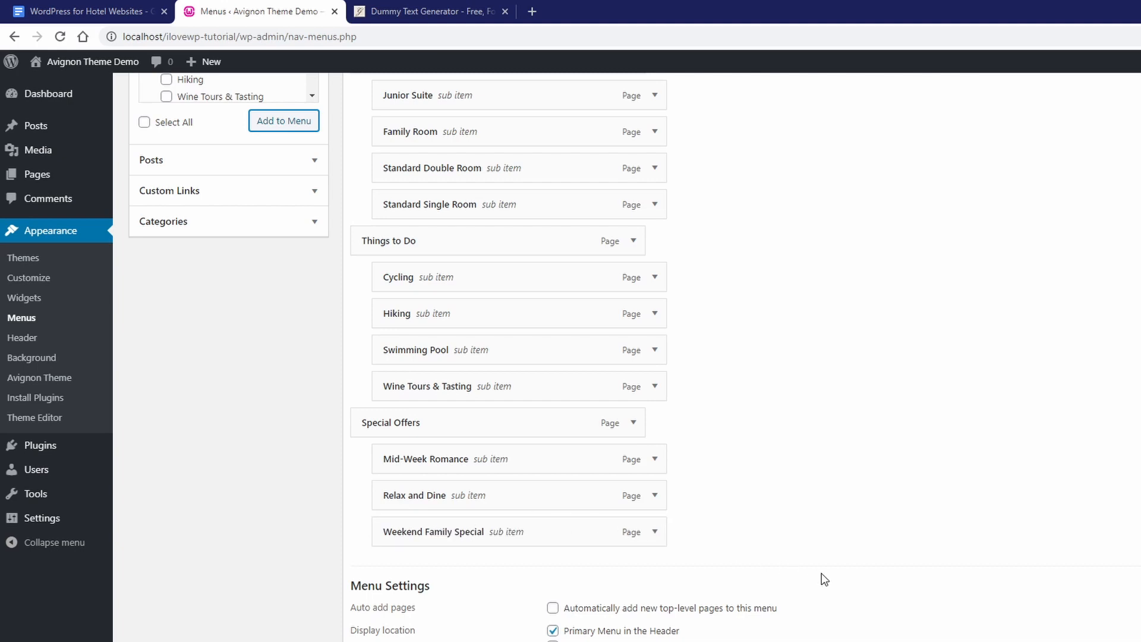
Step: Move Special Offers with its sub items above Things to Do in the Primary Menu and save the menu
scroll(390, 483, up, 1)
drag(391, 430, 393, 300)
scroll(997, 271, up, 2)
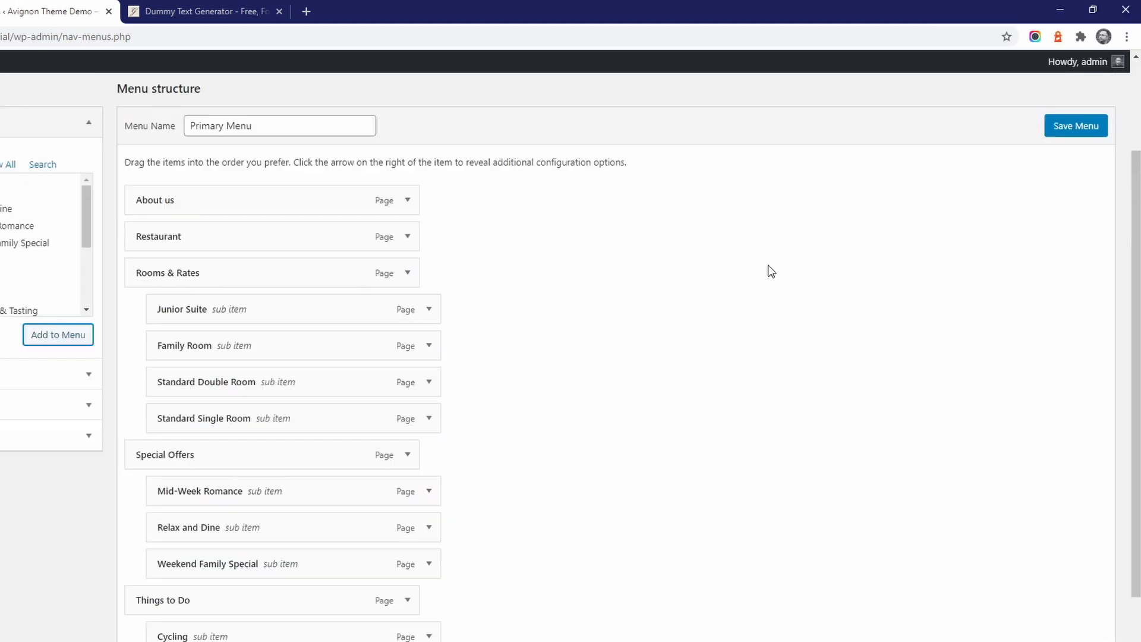
scroll(770, 271, up, 2)
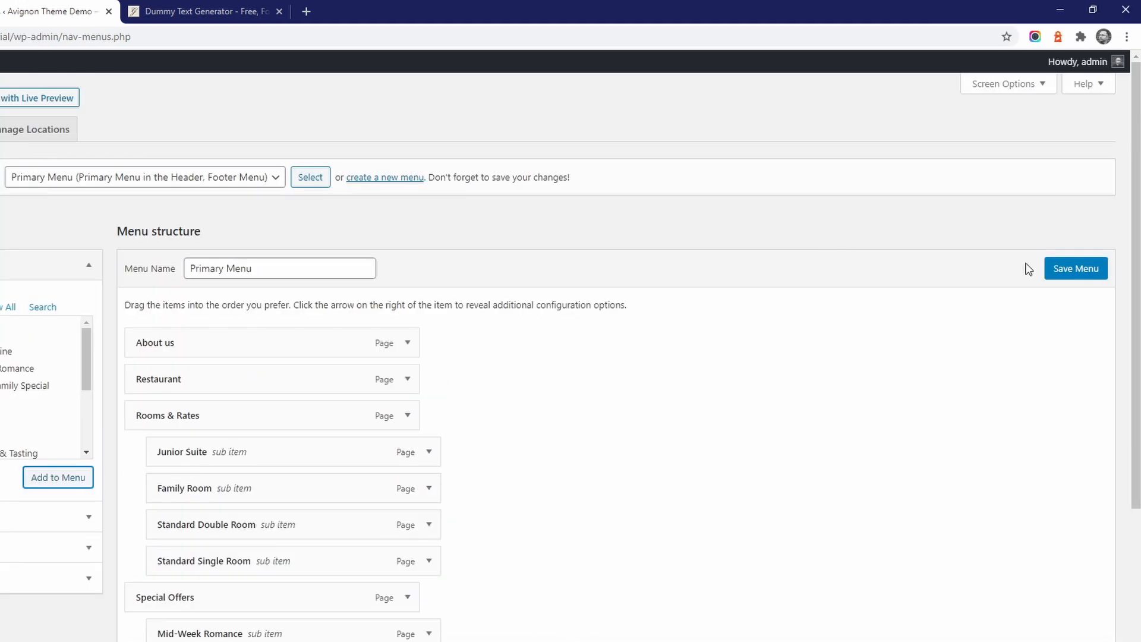
click(1059, 270)
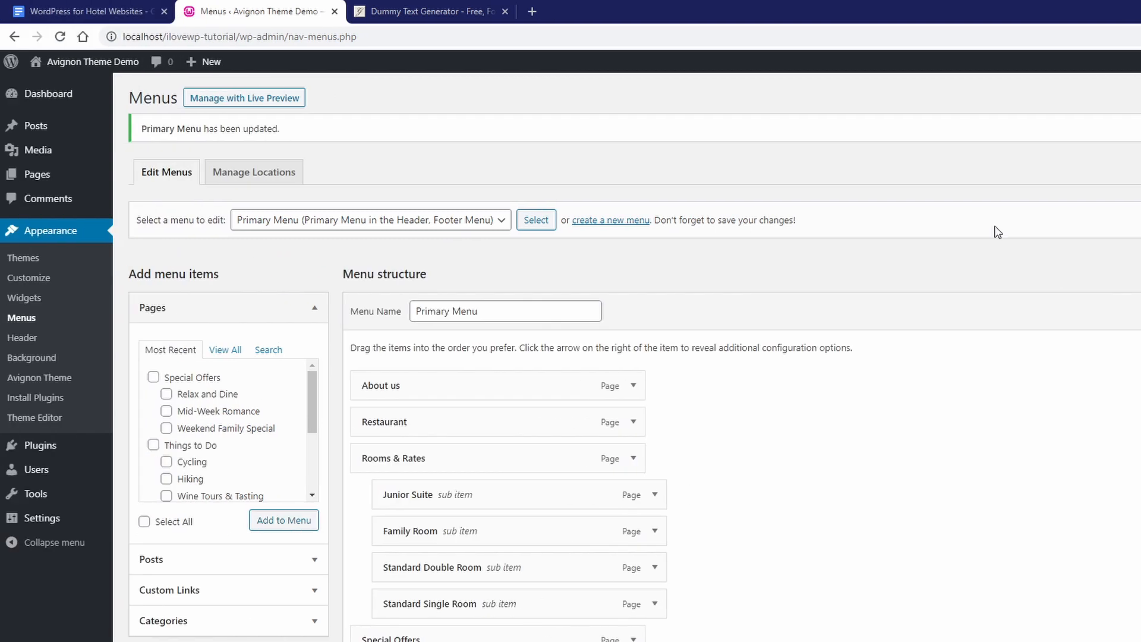
Step: Visit the live site, check the updated navigation and look over the Special Offers page
click(101, 64)
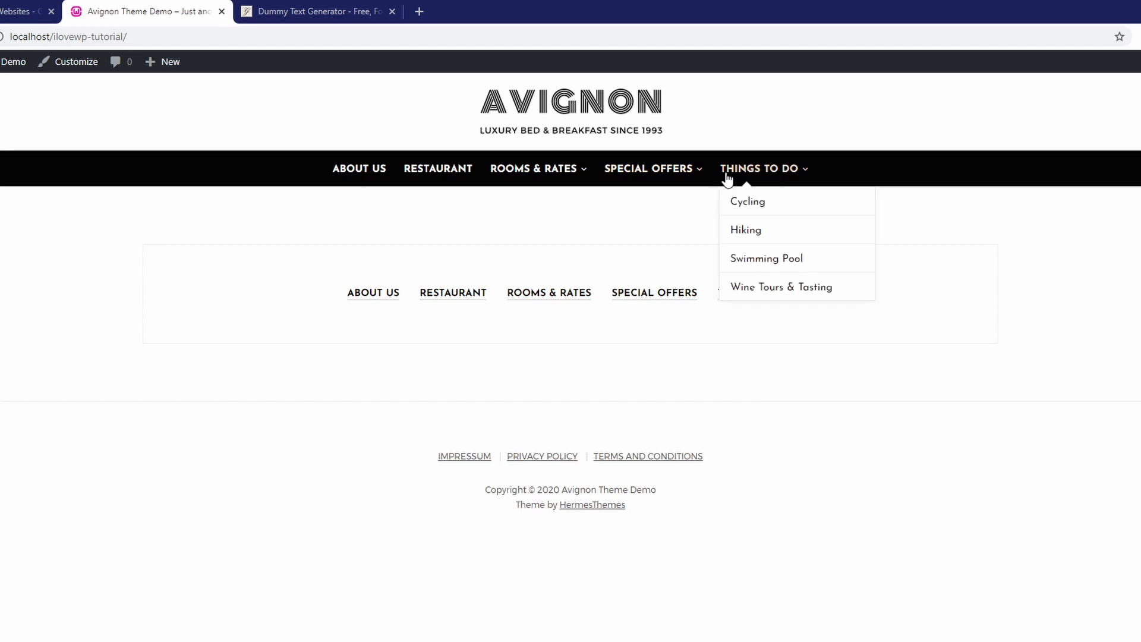
click(632, 169)
scroll(595, 318, down, 5)
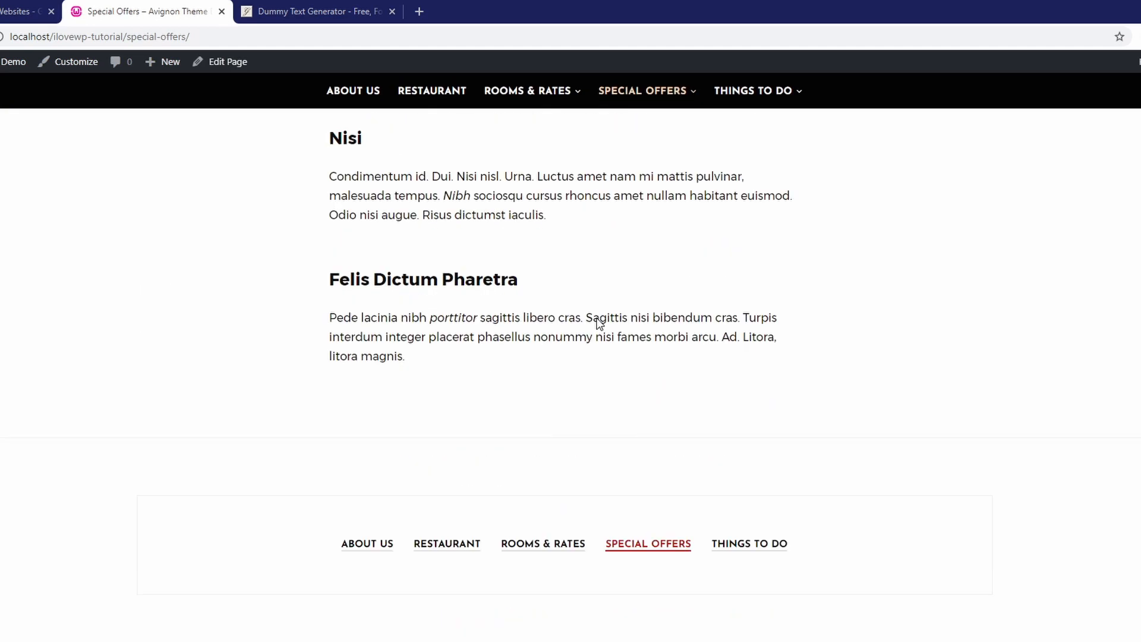
scroll(594, 320, up, 5)
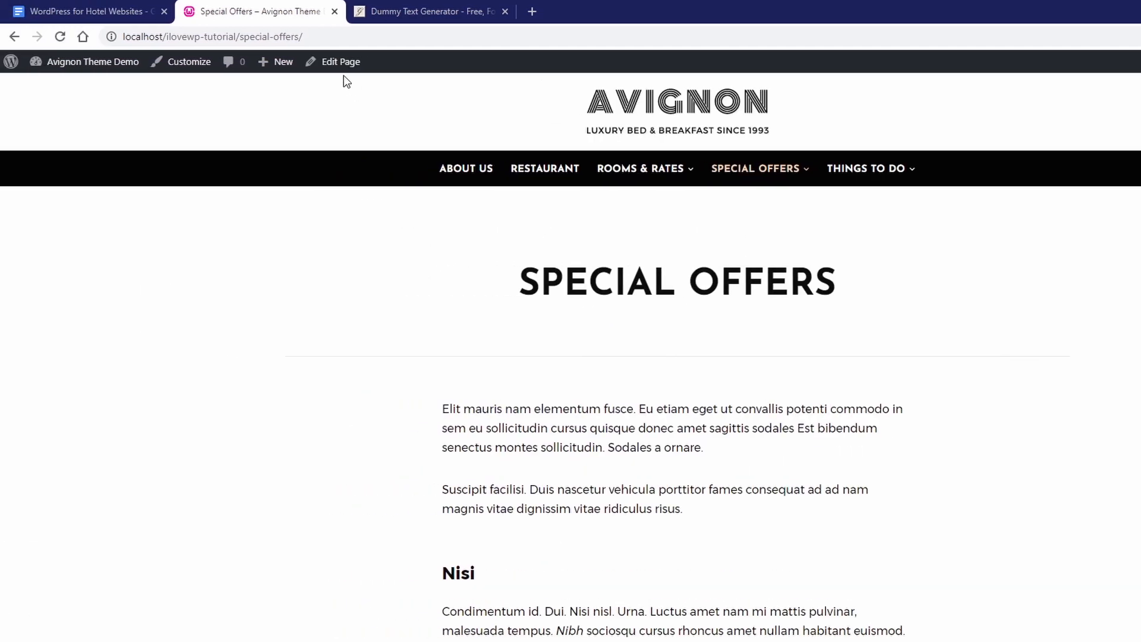
Step: Edit the Special Offers page to display its child pages in the Grid - 3 Columns layout and update the page
click(337, 64)
scroll(1015, 475, down, 5)
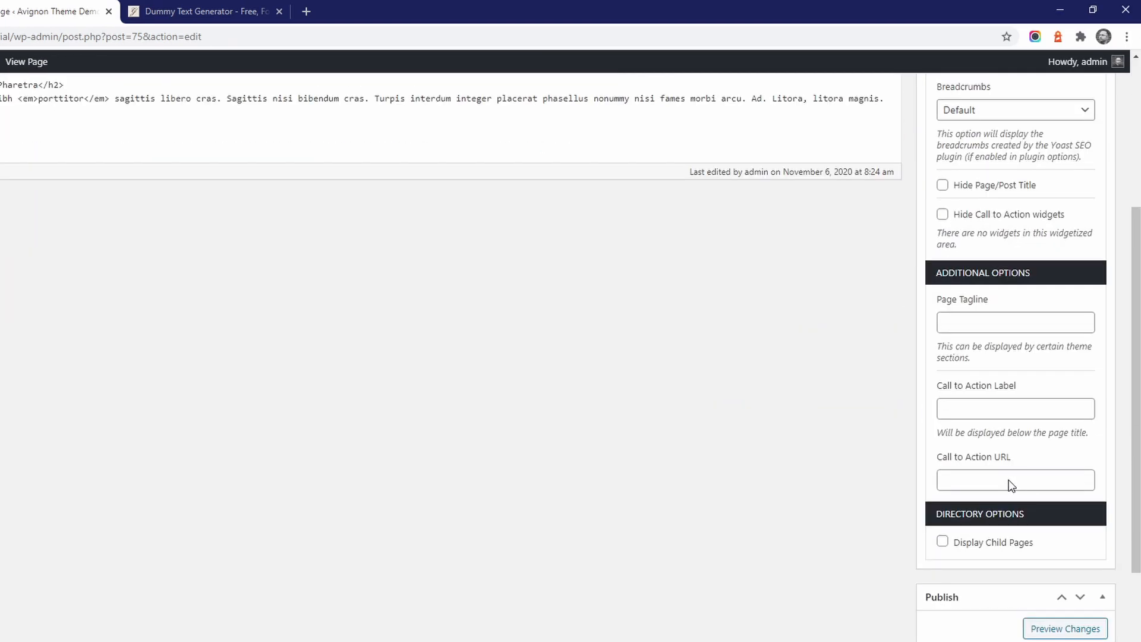
click(975, 401)
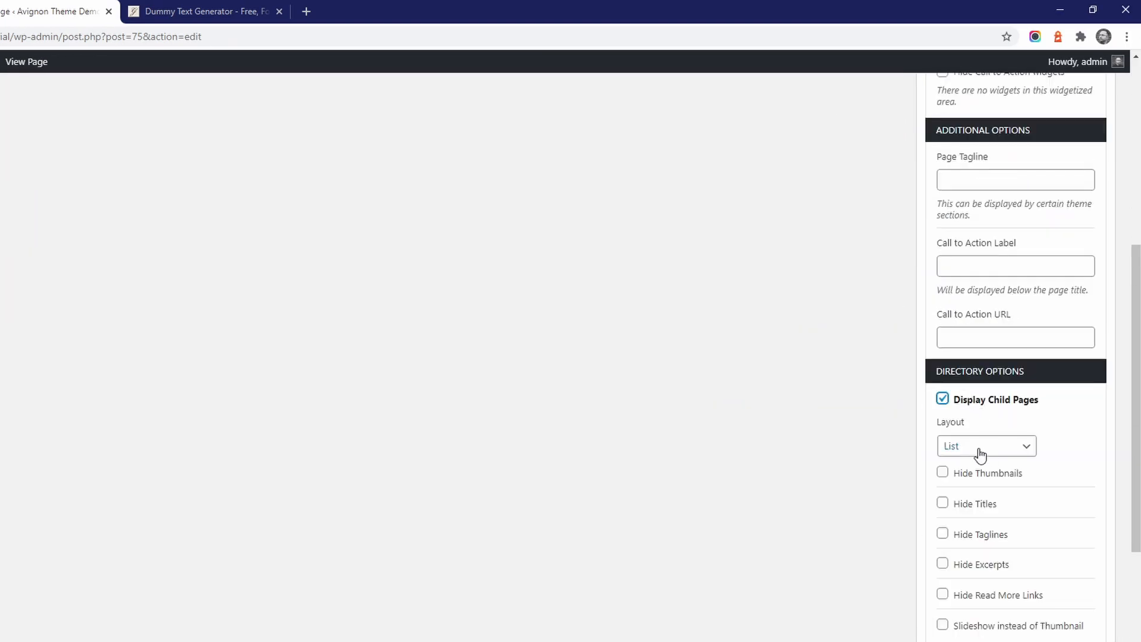
click(979, 455)
click(978, 493)
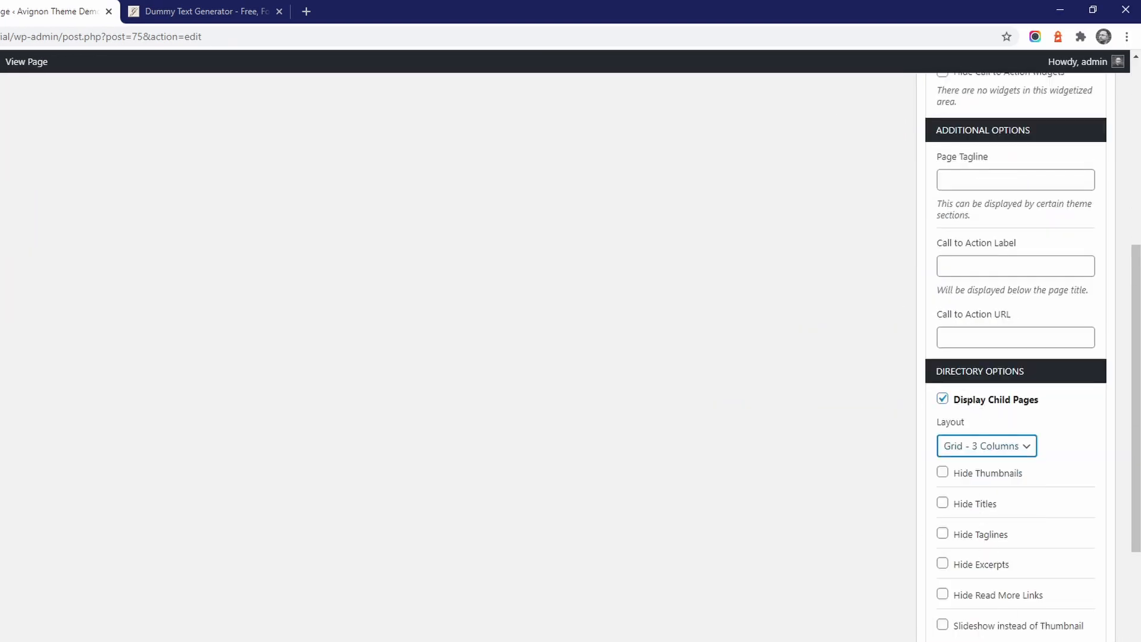
scroll(978, 493, down, 3)
click(1074, 638)
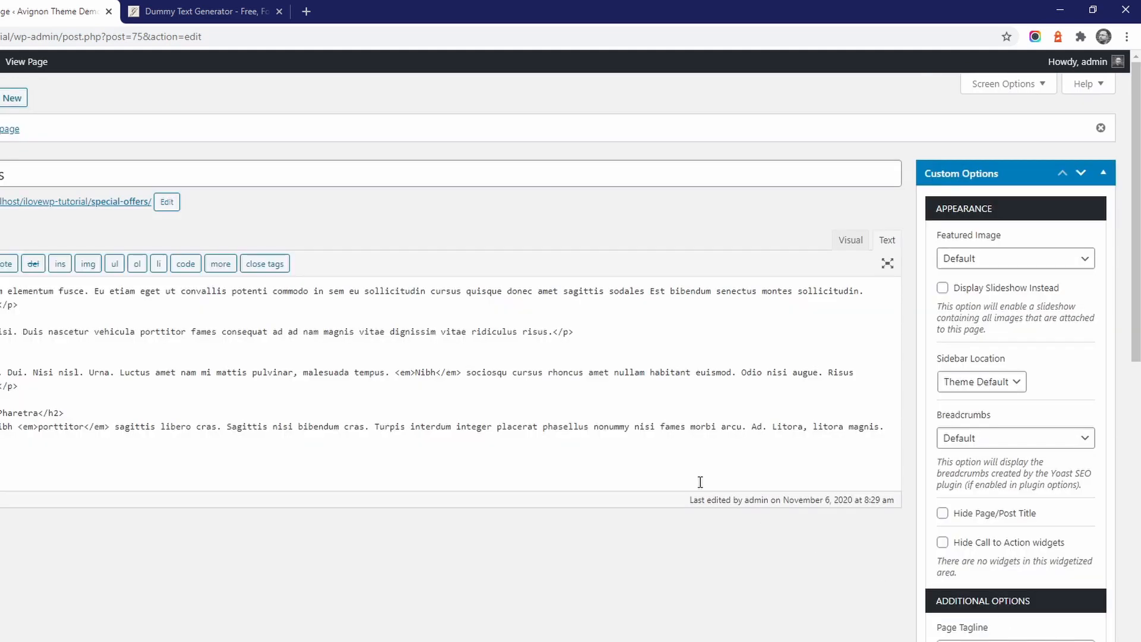
Step: View the live Special Offers page's child page grid, look over the Mid-Week Romance page and return to the site's home page
click(335, 202)
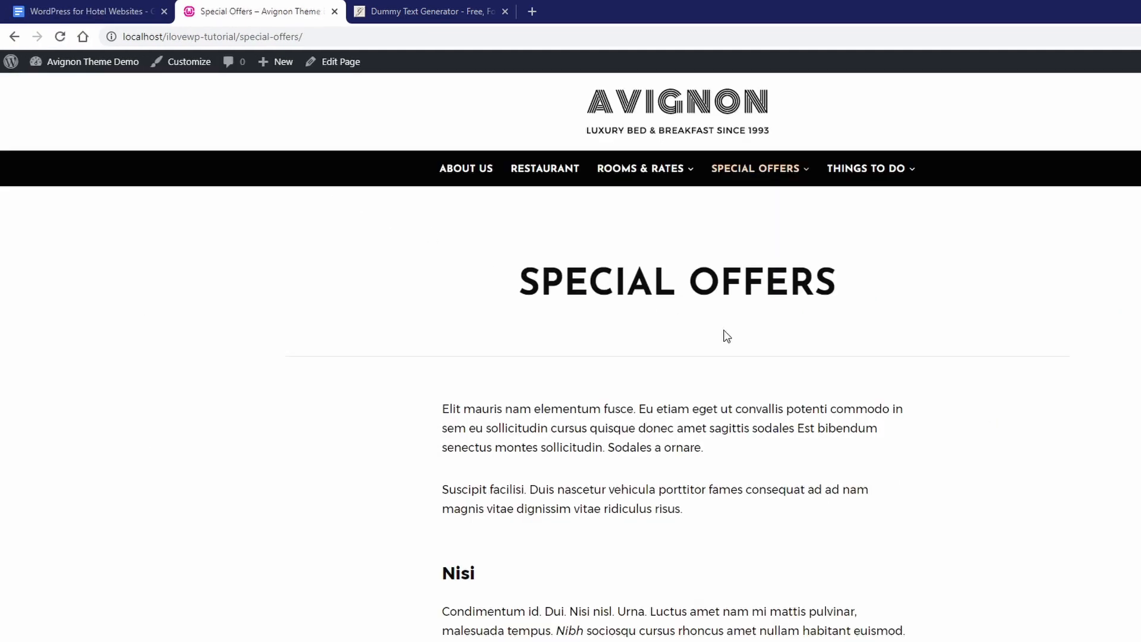
scroll(723, 334, down, 8)
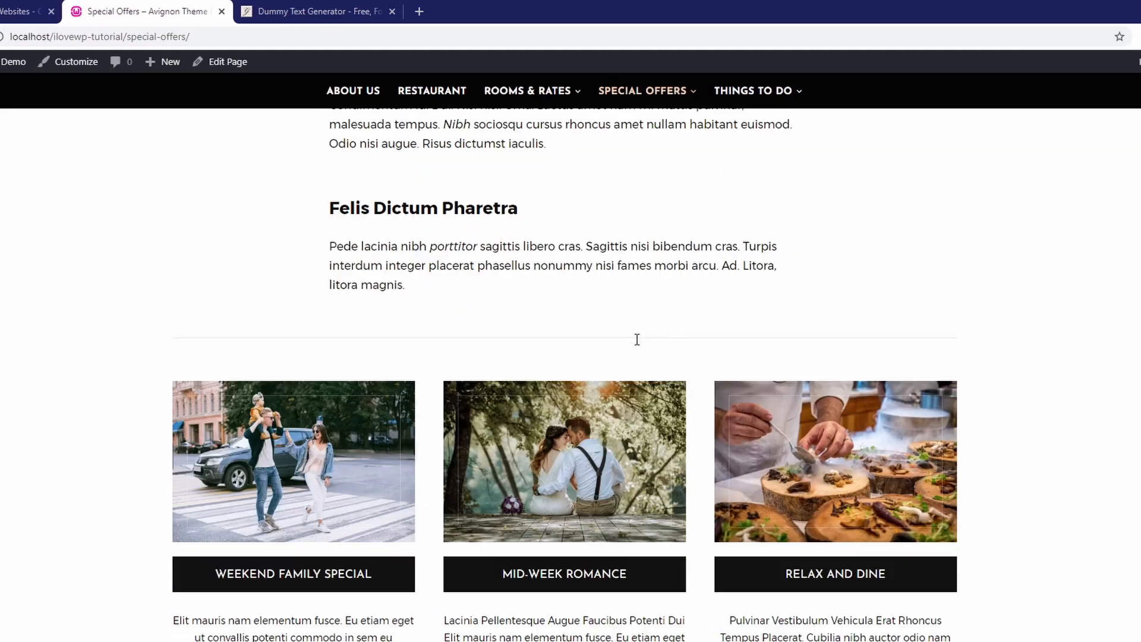
scroll(637, 340, down, 3)
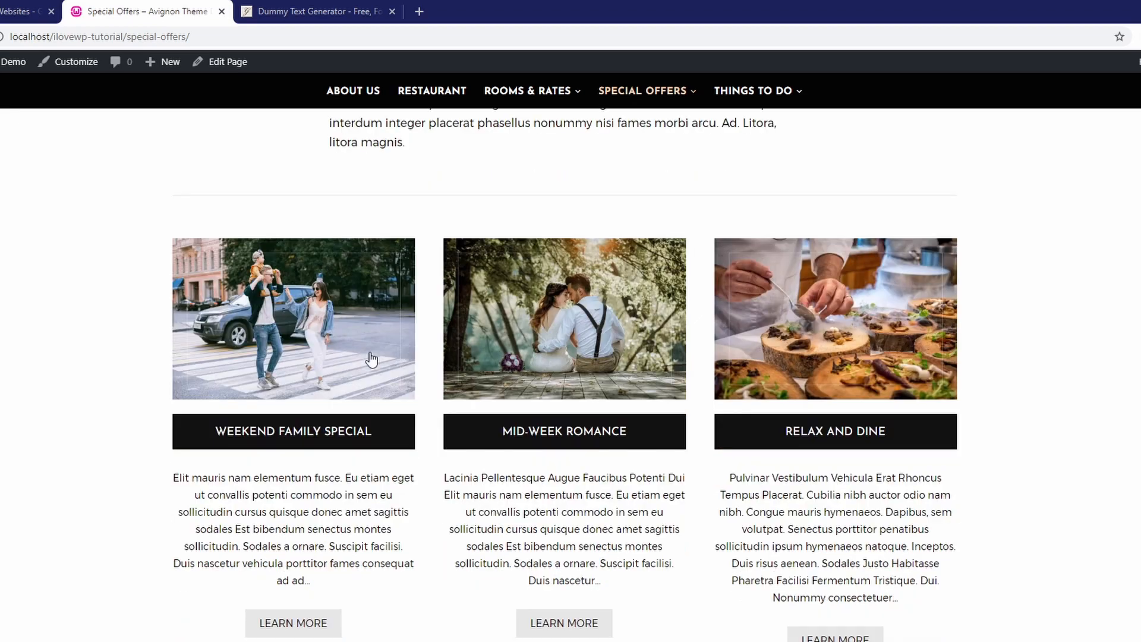
scroll(701, 476, down, 1)
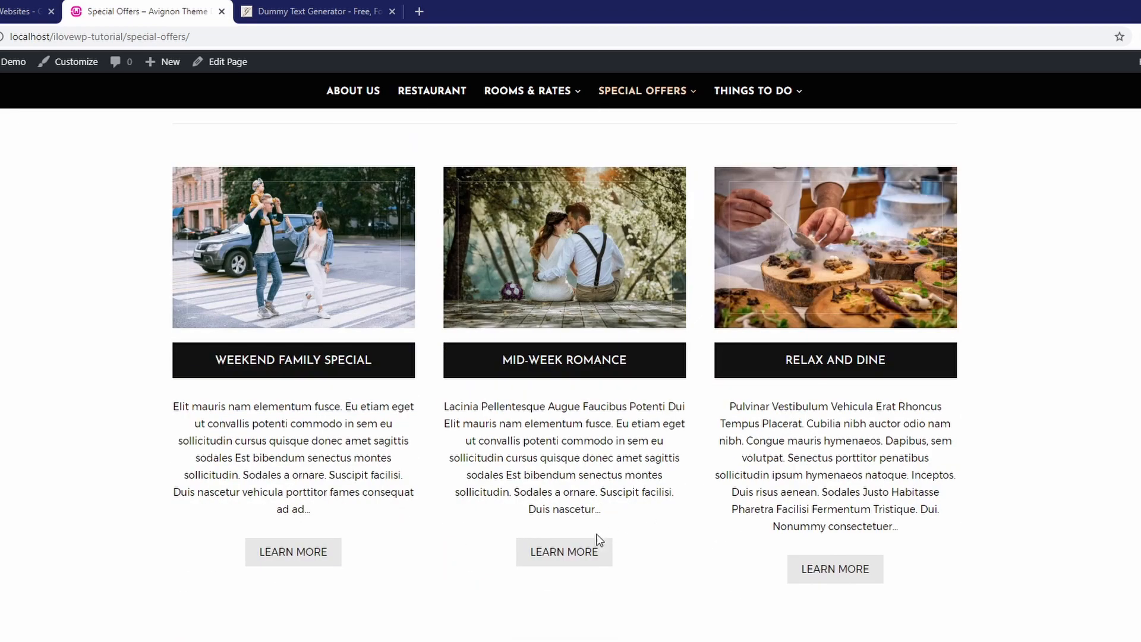
click(557, 552)
scroll(581, 512, down, 13)
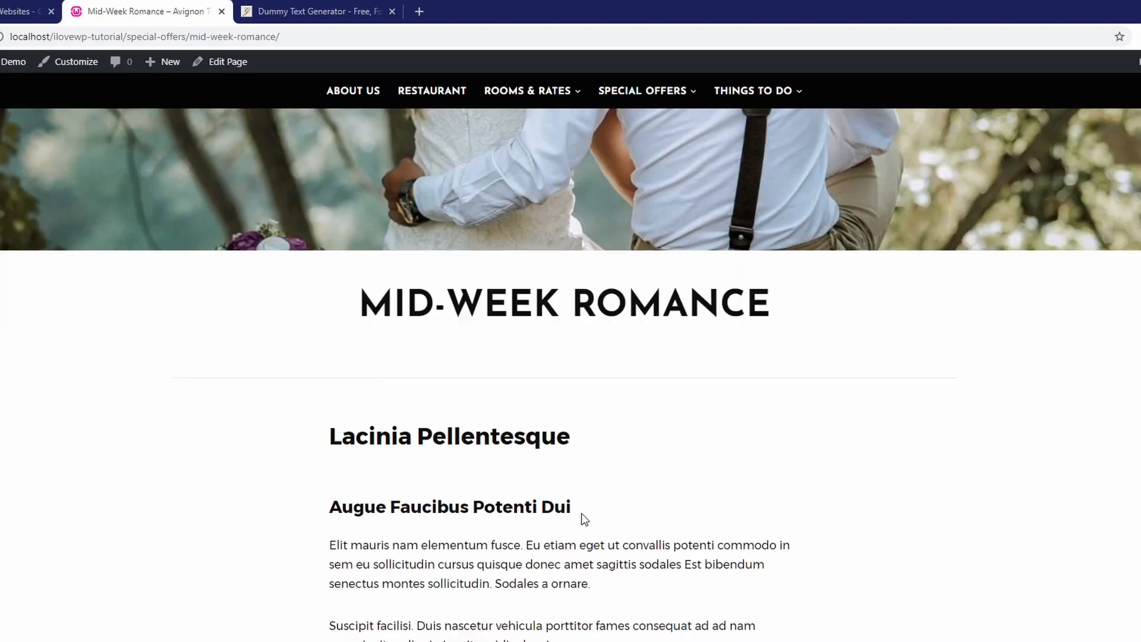
scroll(585, 498, up, 13)
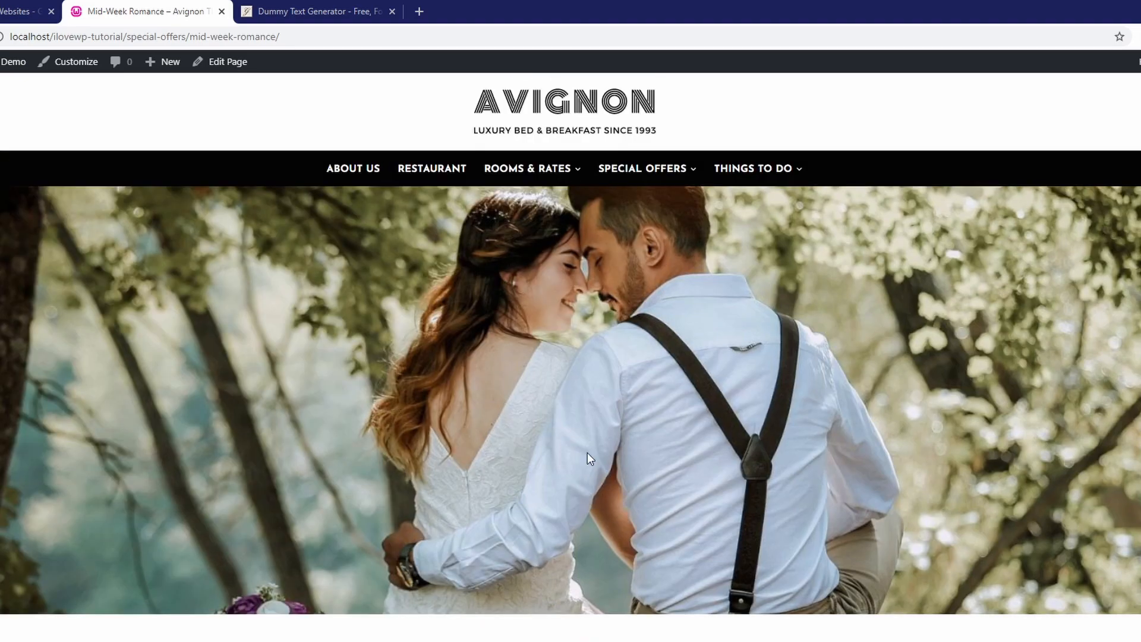
click(543, 119)
Step: Switch to the WordPress for Hotel Websites document in Google Docs and shade the Special Offers rows and their sub-page rows grey
click(94, 13)
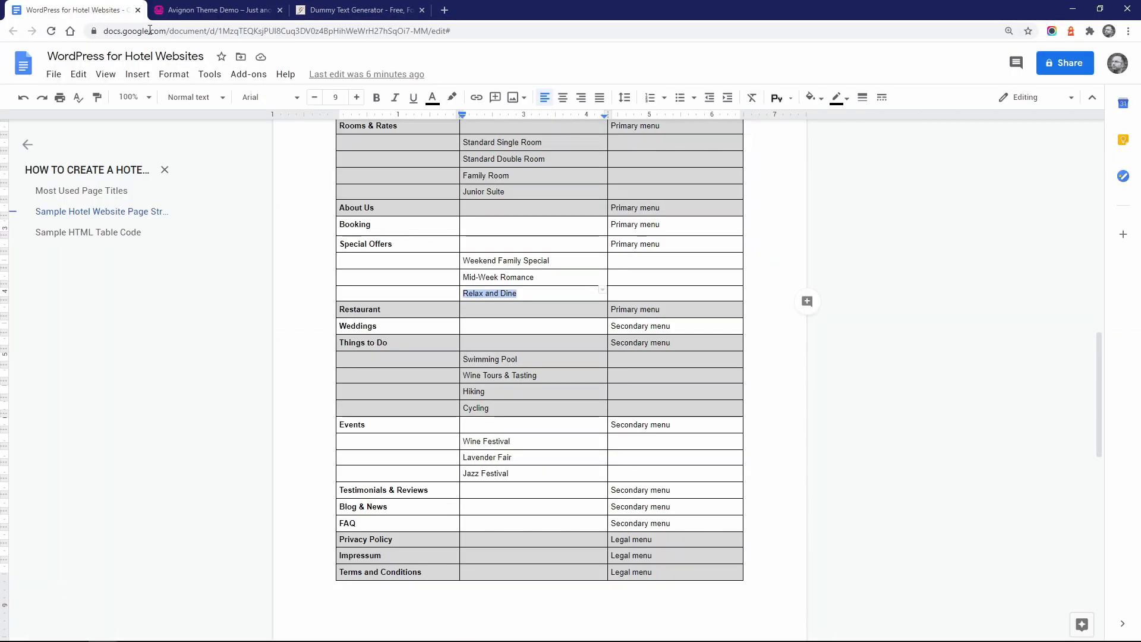
drag(403, 243, 655, 292)
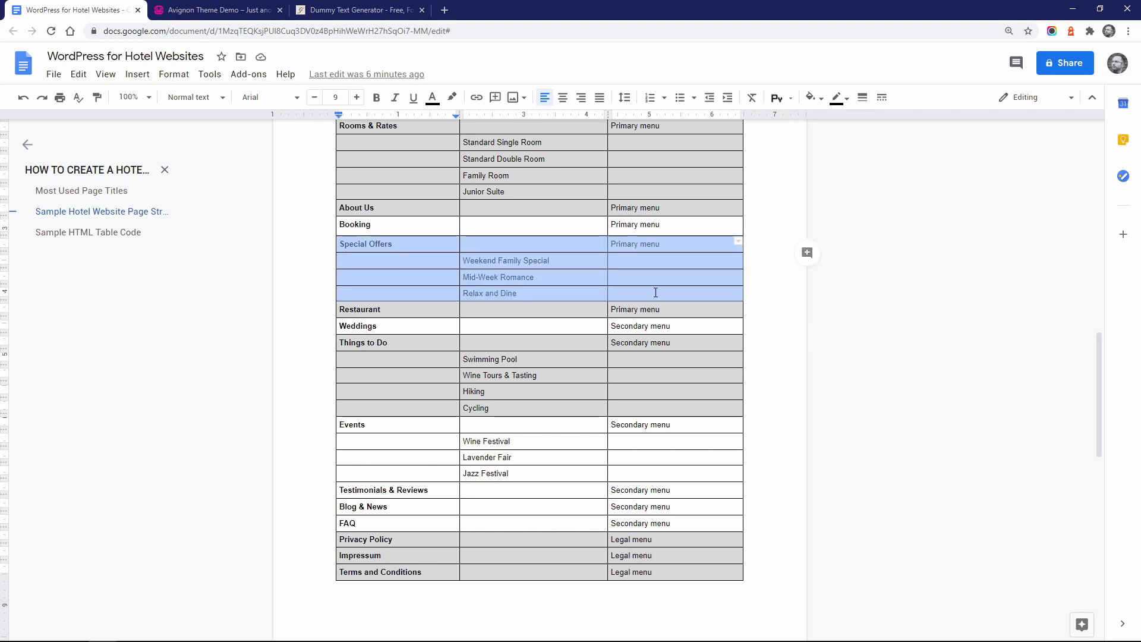
click(809, 98)
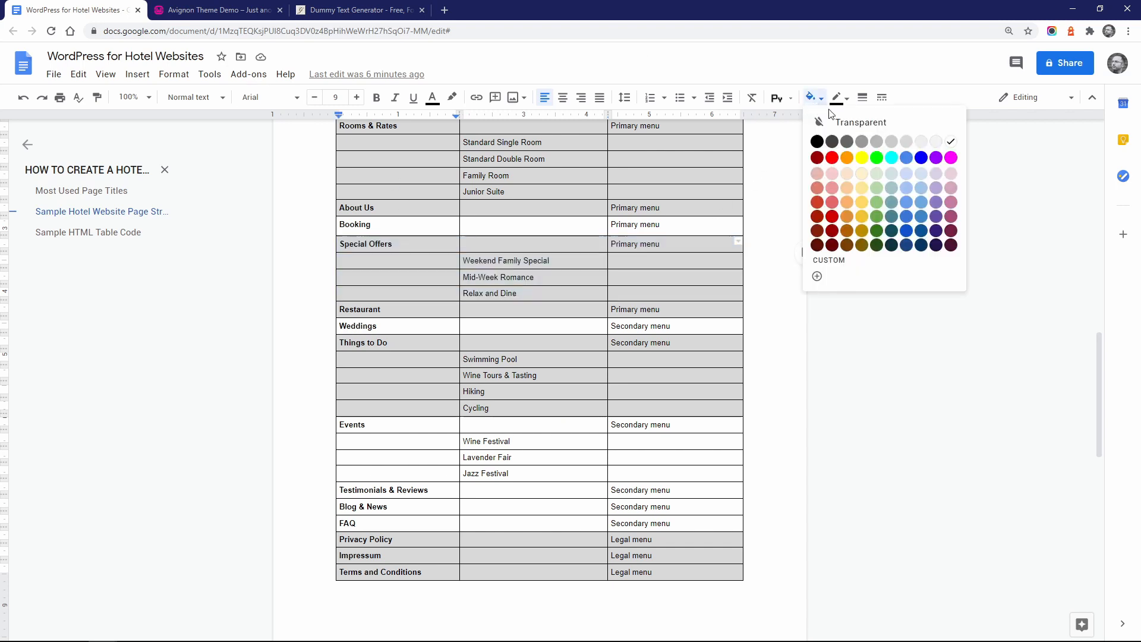
click(889, 148)
click(382, 222)
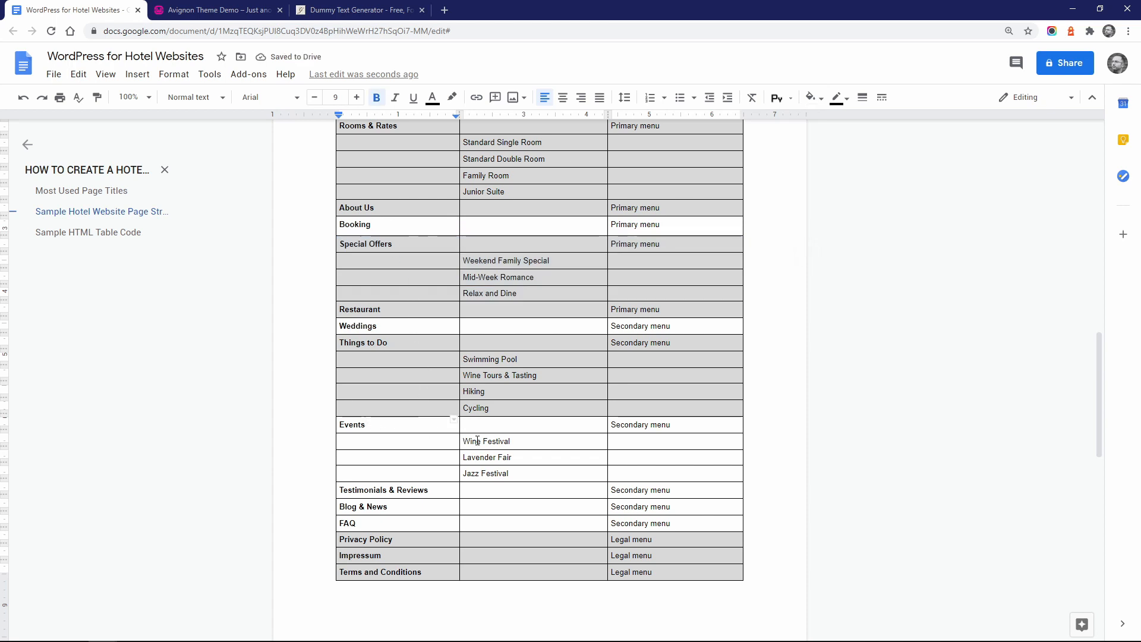
Step: Switch back to the WordPress site and start a new page titled Events
click(221, 9)
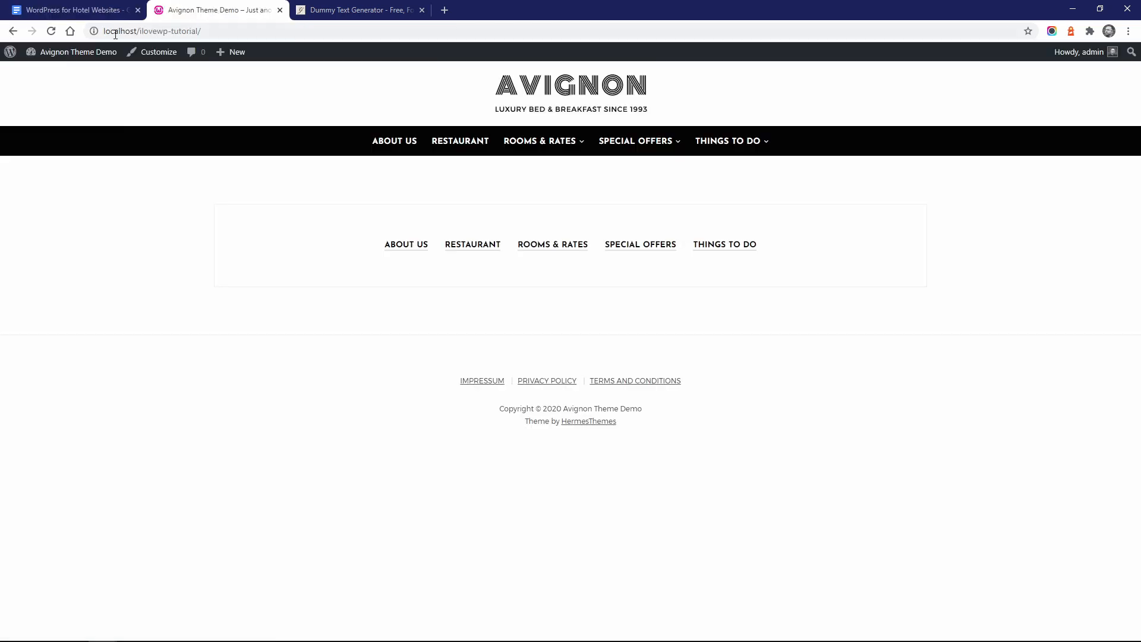
mouse_move(73, 53)
click(55, 78)
mouse_move(55, 186)
click(119, 208)
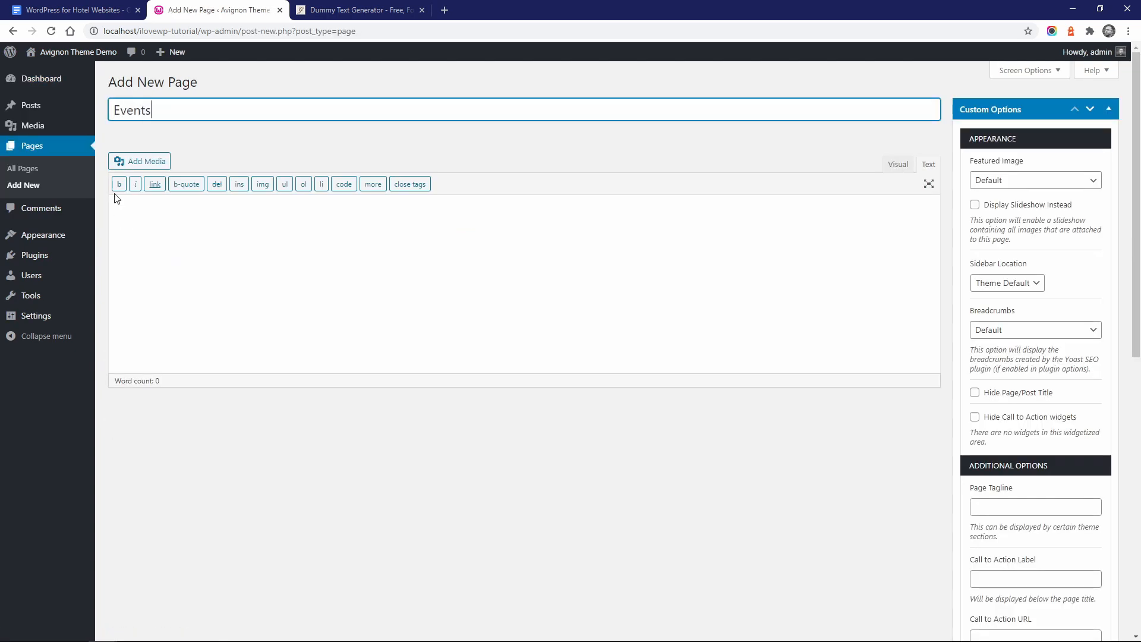
click(208, 219)
Step: Fill the Events page with newly generated HTML dummy text from the Dummy Text Generator site and publish it
click(356, 10)
click(623, 157)
click(491, 278)
right_click(491, 278)
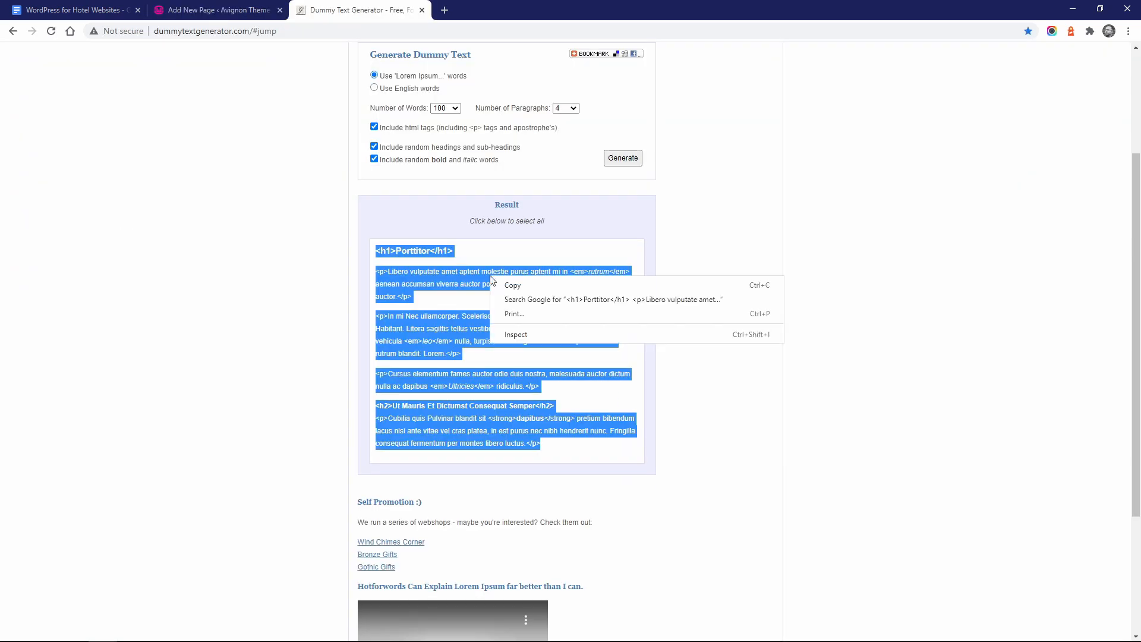
click(512, 284)
click(219, 9)
key(ctrl+v)
scroll(726, 361, down, 5)
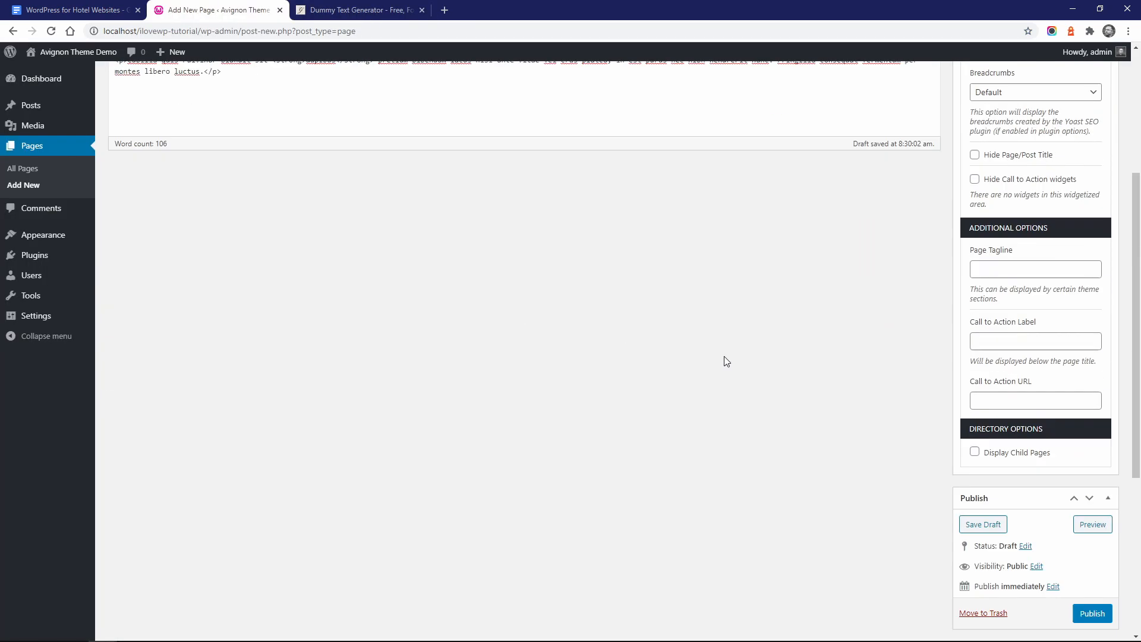
scroll(726, 360, down, 4)
click(1092, 376)
Step: Copy Wine Festival from the page structure document and use it as the title of another new page
click(77, 9)
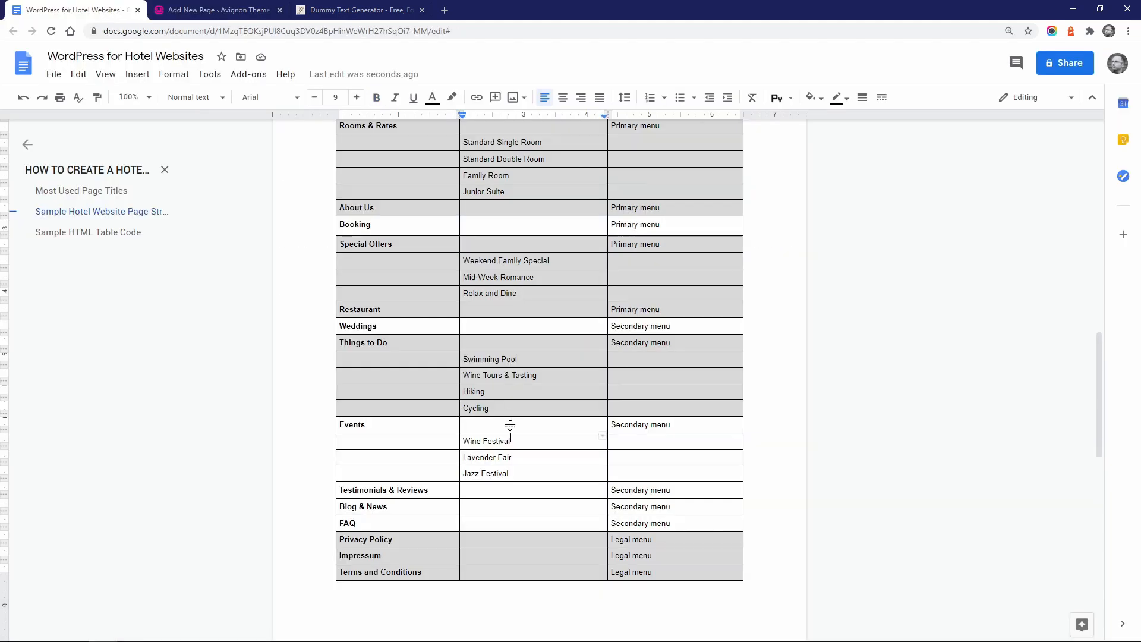
key(shift+Home)
key(ctrl+c)
click(218, 9)
right_click(211, 111)
click(243, 205)
Step: Paste freshly generated dummy text into the Wine Festival page's content and set its parent to Events
click(360, 10)
right_click(460, 266)
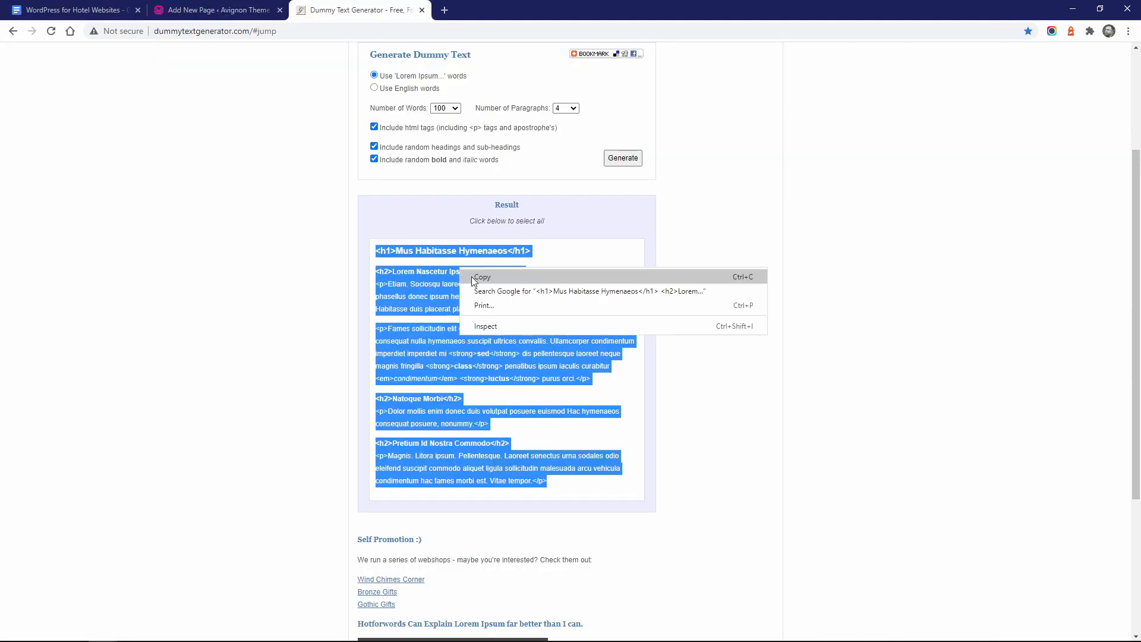
click(472, 276)
click(219, 9)
key(ctrl+v)
scroll(517, 357, down, 10)
click(987, 394)
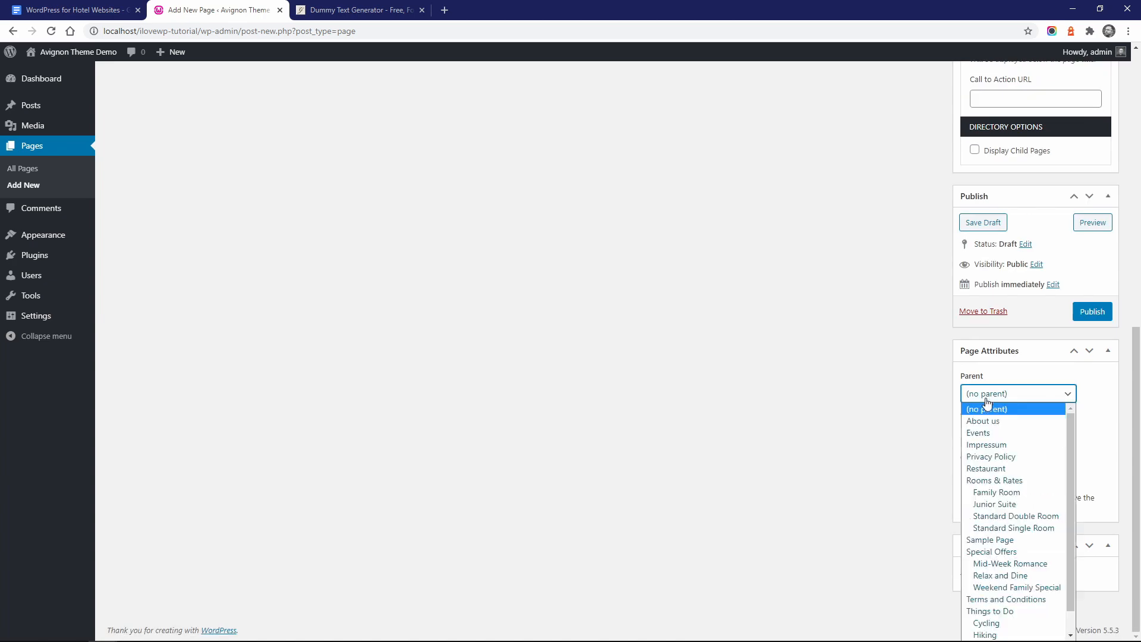
click(987, 432)
Step: Upload the red neon wine sign photo as the Wine Festival page's featured image and publish the page
click(989, 572)
click(48, 100)
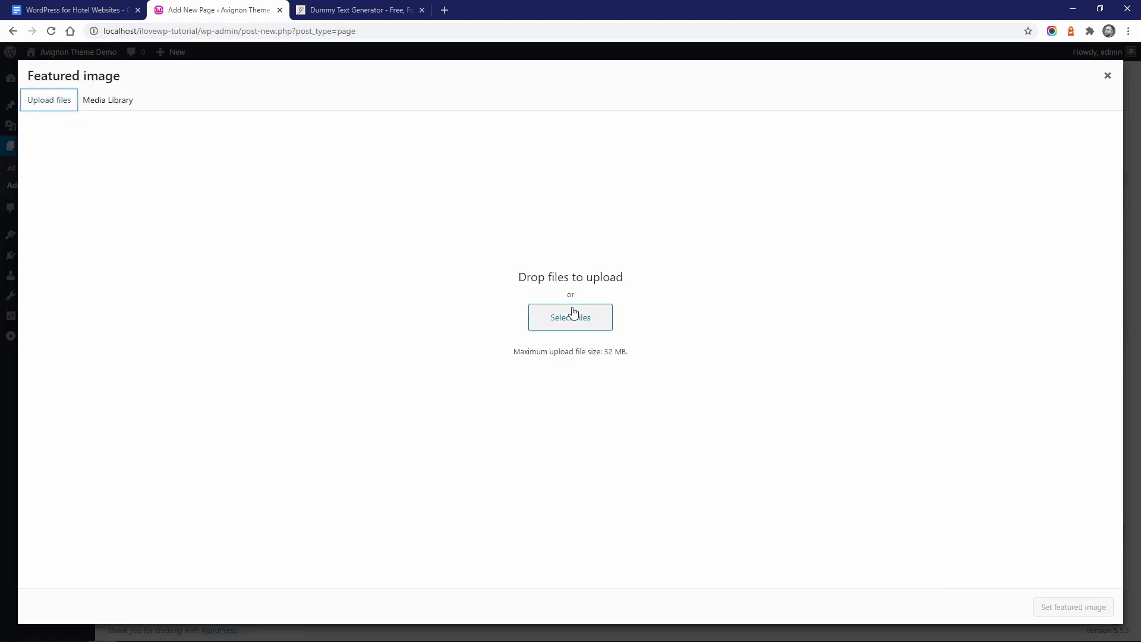
click(572, 311)
click(231, 28)
double_click(204, 101)
double_click(618, 106)
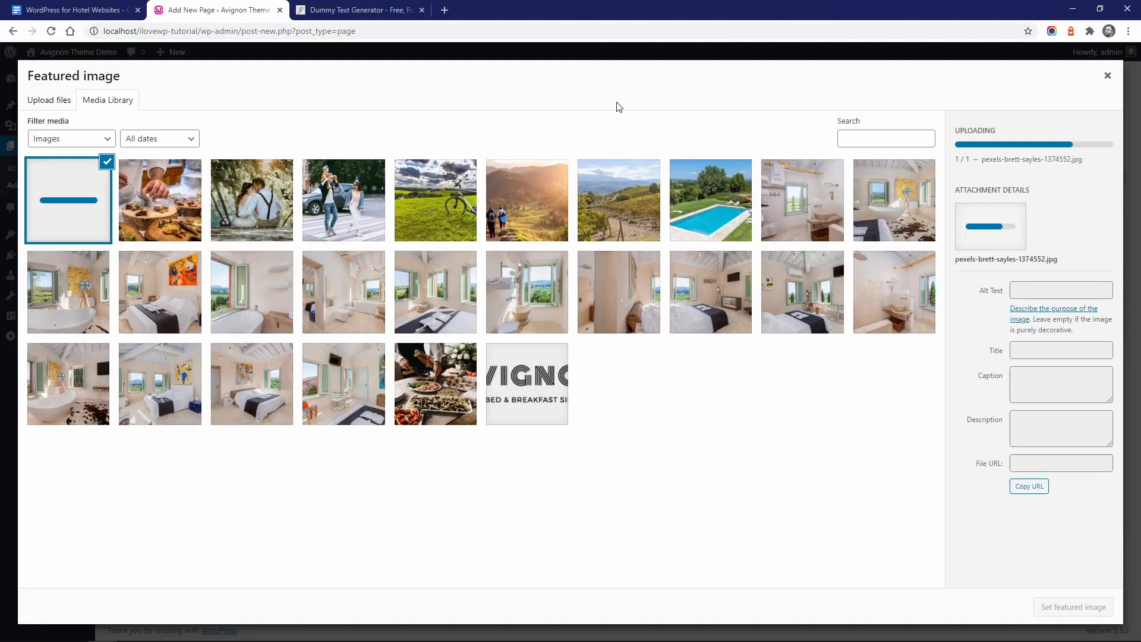
click(1072, 607)
click(1090, 308)
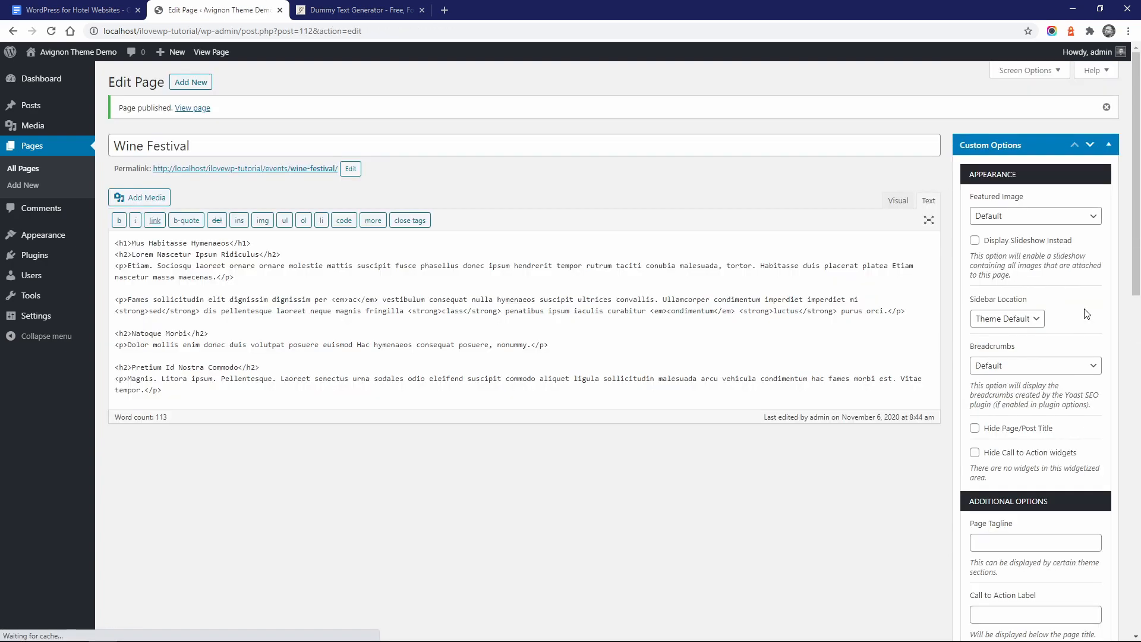
Step: Start a new page titled Lavender Fair, copying the title from the page structure document
click(37, 189)
click(97, 12)
drag(521, 457, 465, 458)
right_click(466, 457)
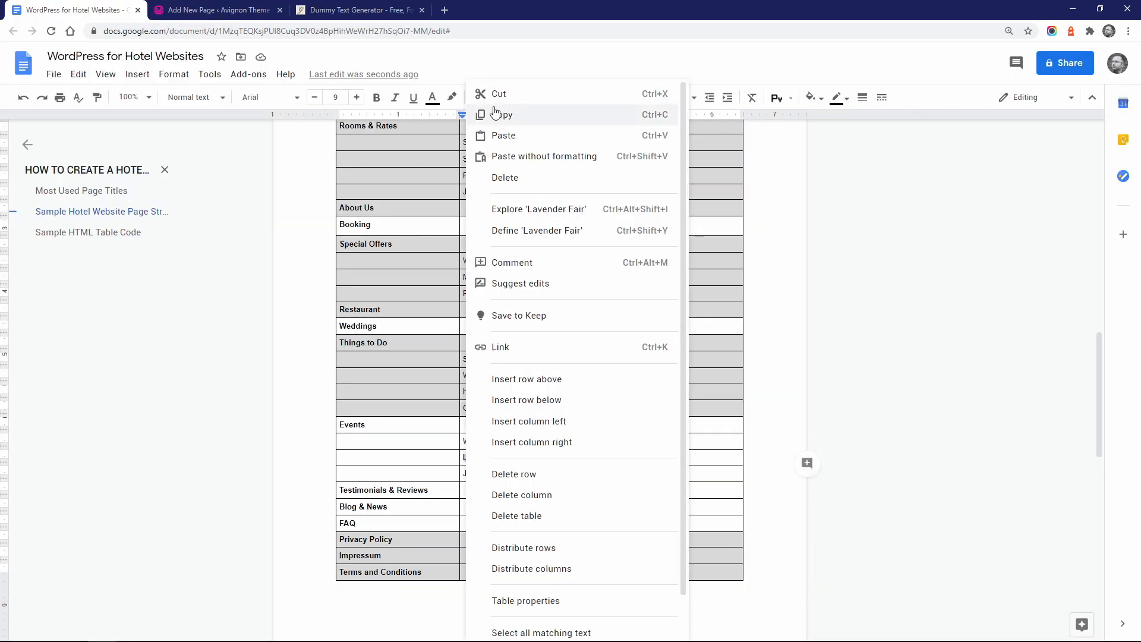
click(500, 114)
click(215, 10)
key(ctrl+v)
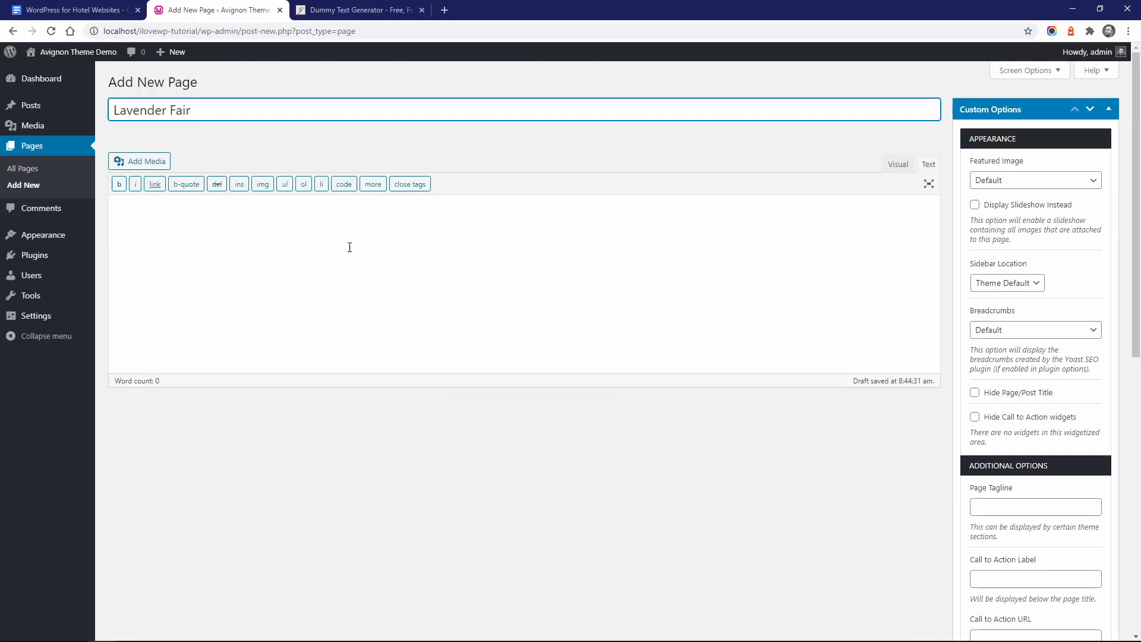
Step: Paste text into the Lavender Fair page's content and set its parent to Events
right_click(350, 248)
click(379, 330)
scroll(972, 419, down, 10)
click(977, 395)
click(979, 433)
Step: Upload lavender-2482372_1920.jpg as the Lavender Fair page's featured image and publish the page
click(990, 573)
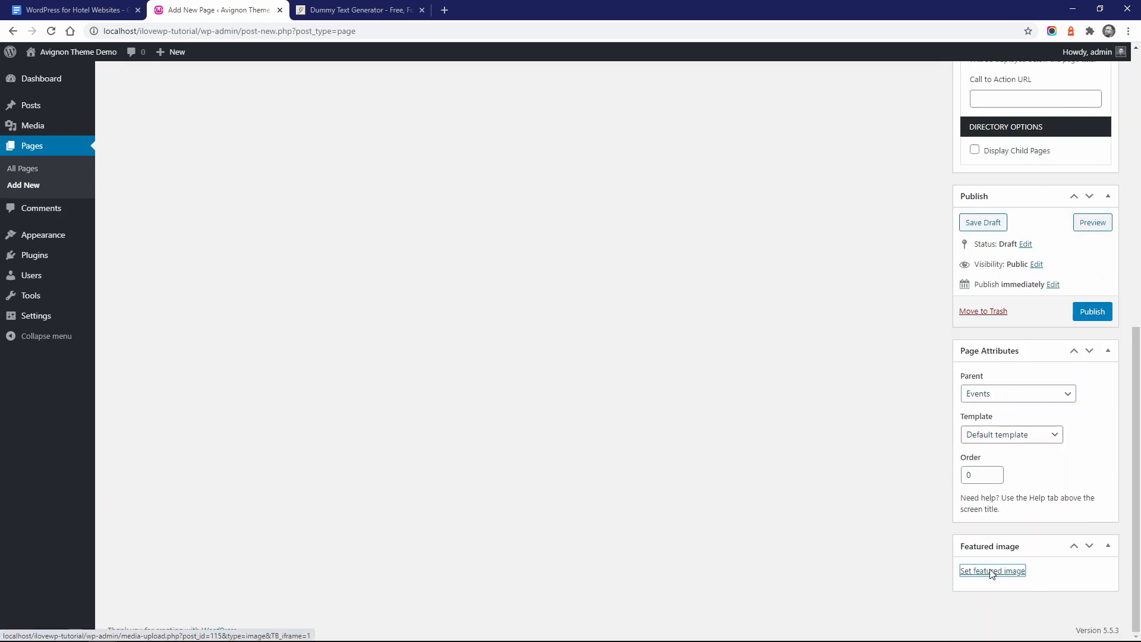
click(49, 100)
click(569, 317)
double_click(480, 106)
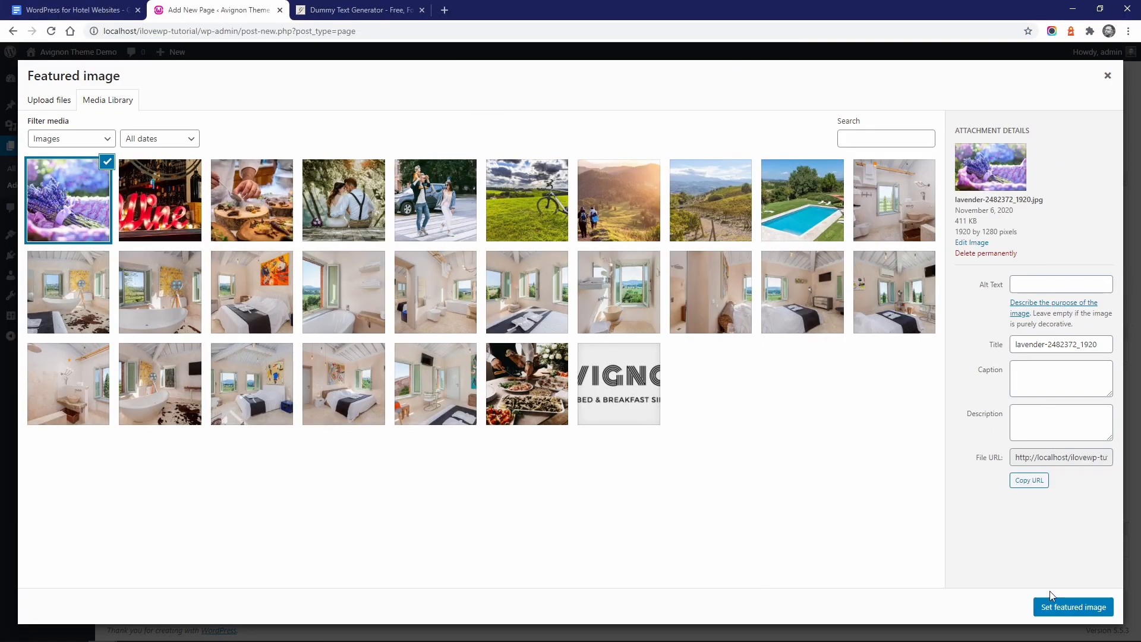
click(1067, 606)
click(1089, 313)
Step: Start a new page titled Jazz Festival, copying the title from the page structure document
click(67, 186)
click(89, 11)
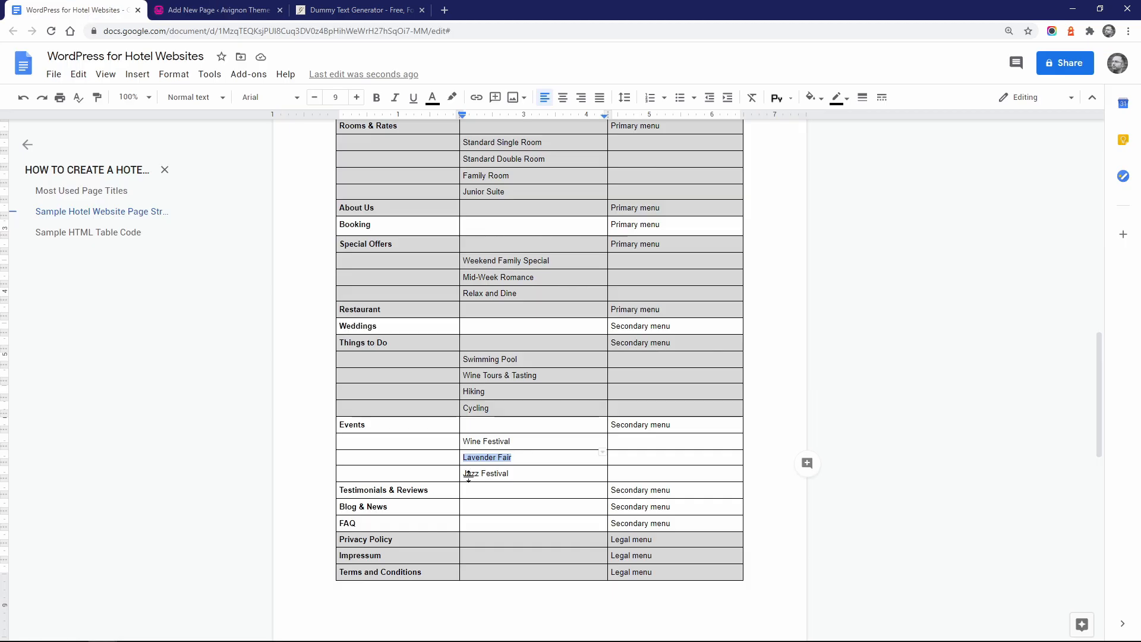
drag(463, 474, 509, 473)
key(ctrl+c)
click(218, 10)
click(181, 109)
key(ctrl+v)
Step: Paste newly generated dummy text into the Jazz Festival page's content and delete the two lines above the opening paragraph
click(360, 10)
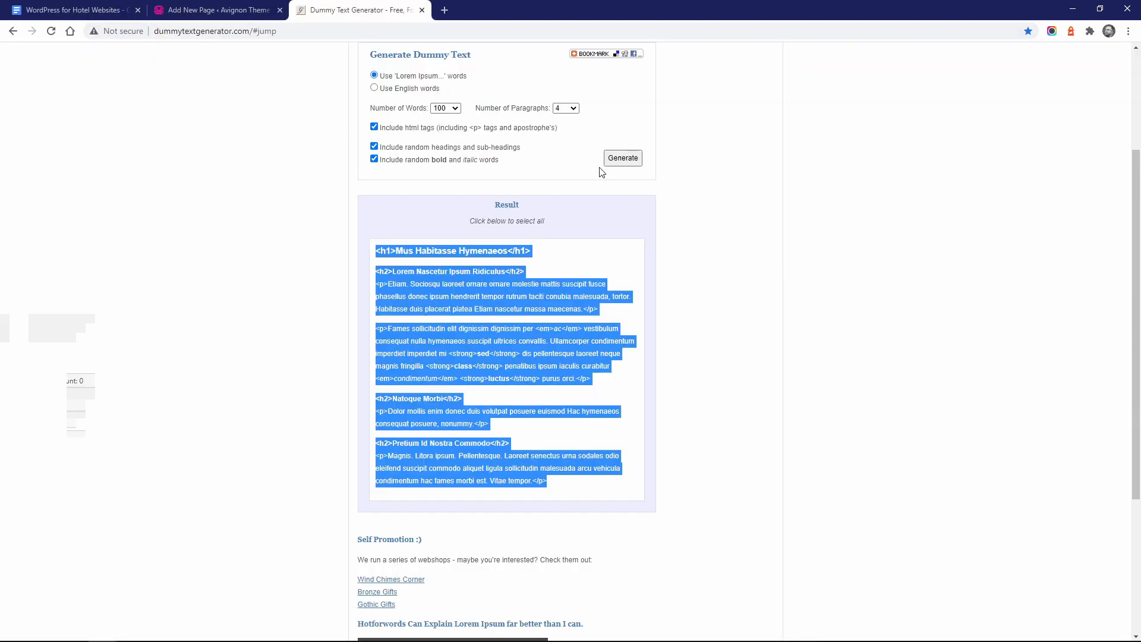
click(622, 158)
click(443, 295)
key(ctrl+c)
click(218, 10)
click(352, 241)
key(ctrl+v)
key(ctrl+Home)
key(shift+Down)
key(shift+Down)
key(Delete)
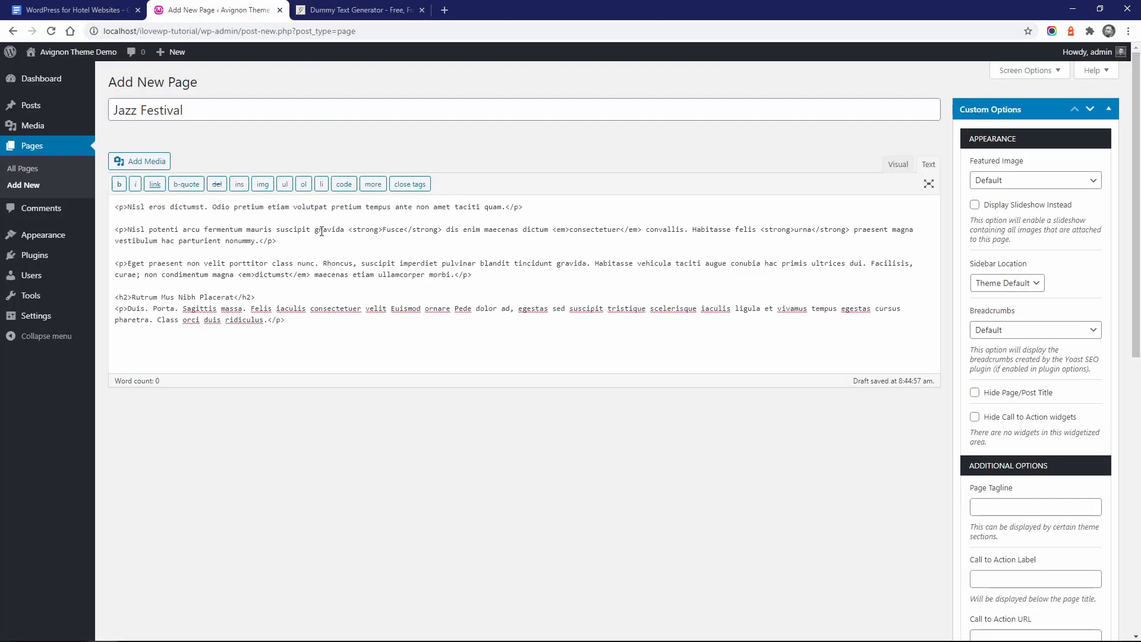
Step: Publish the Jazz Festival page under the parent Events with audience-1850119_1920.jpg uploaded as its featured image
scroll(1006, 405, down, 9)
click(1010, 393)
click(987, 434)
click(994, 571)
click(49, 99)
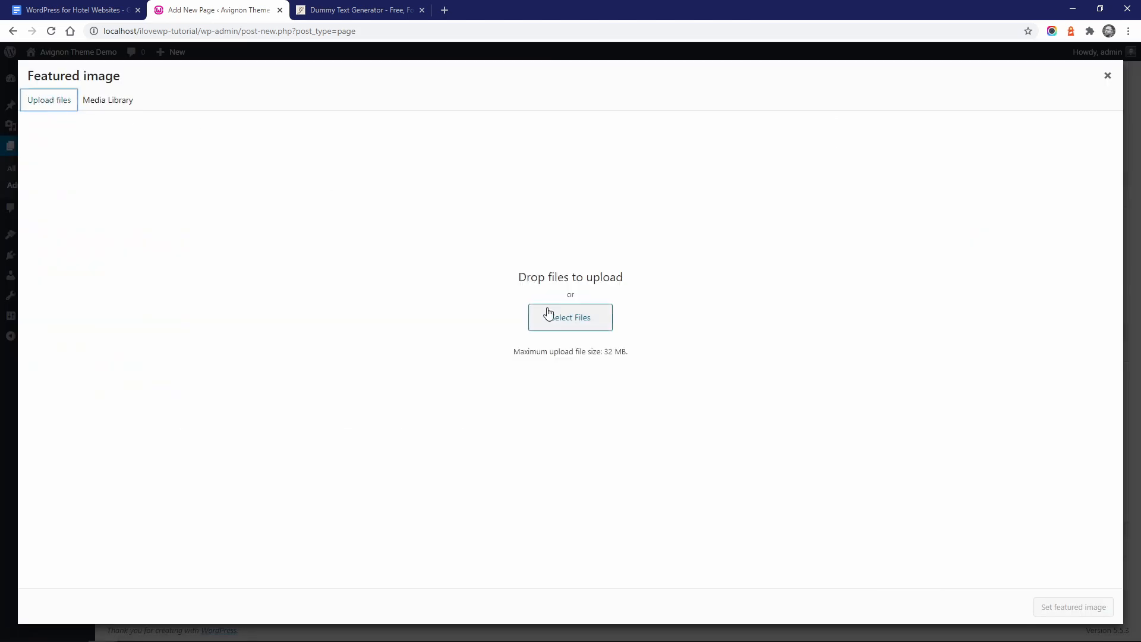
click(548, 313)
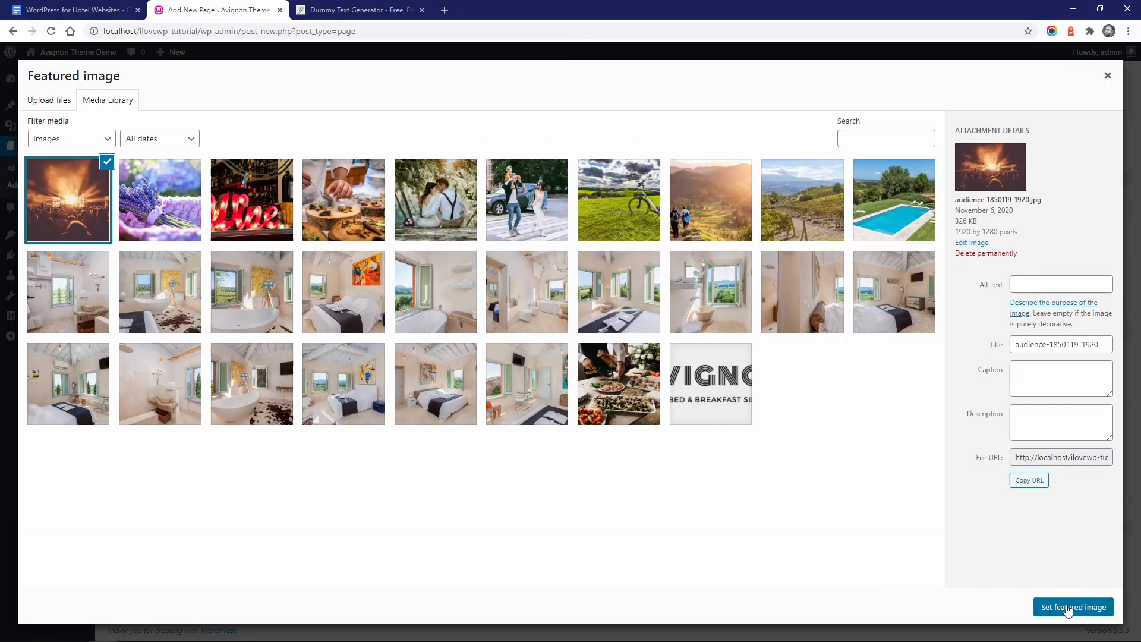
click(1073, 606)
click(1092, 312)
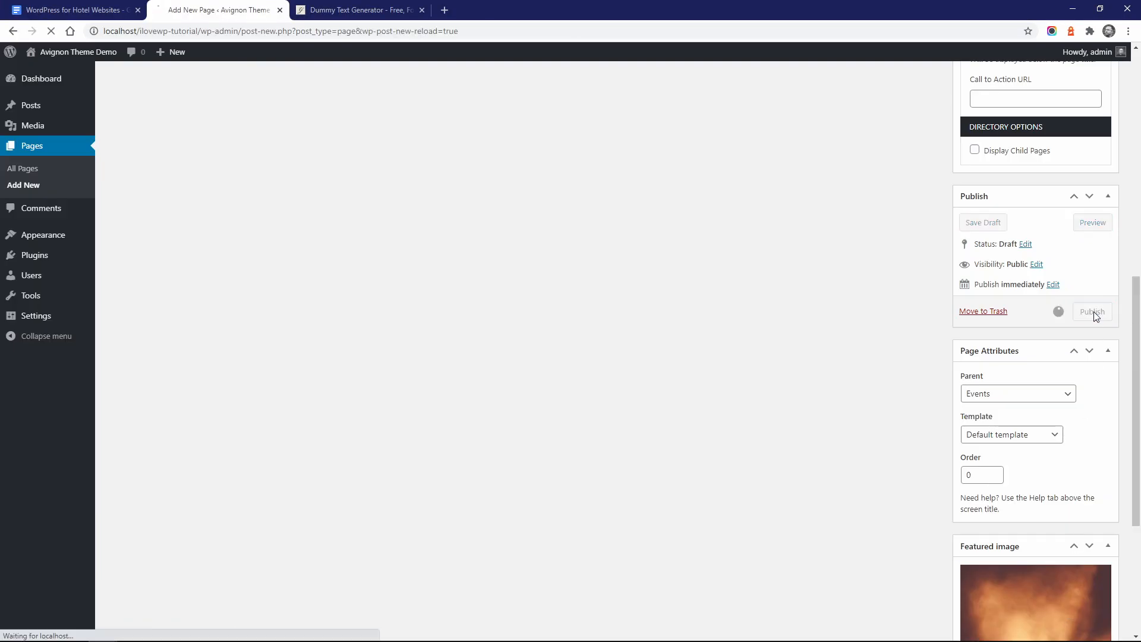
mouse_move(43, 235)
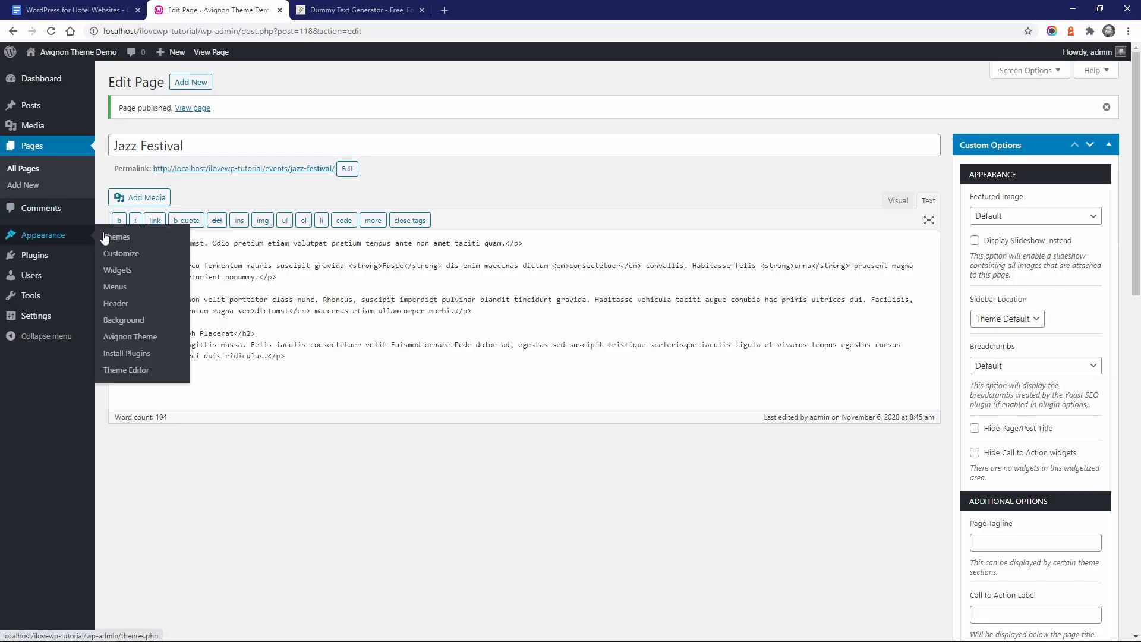
Step: Create a new menu named Secondary Menu and assign it to the Secondary Menu in the Header location
click(117, 287)
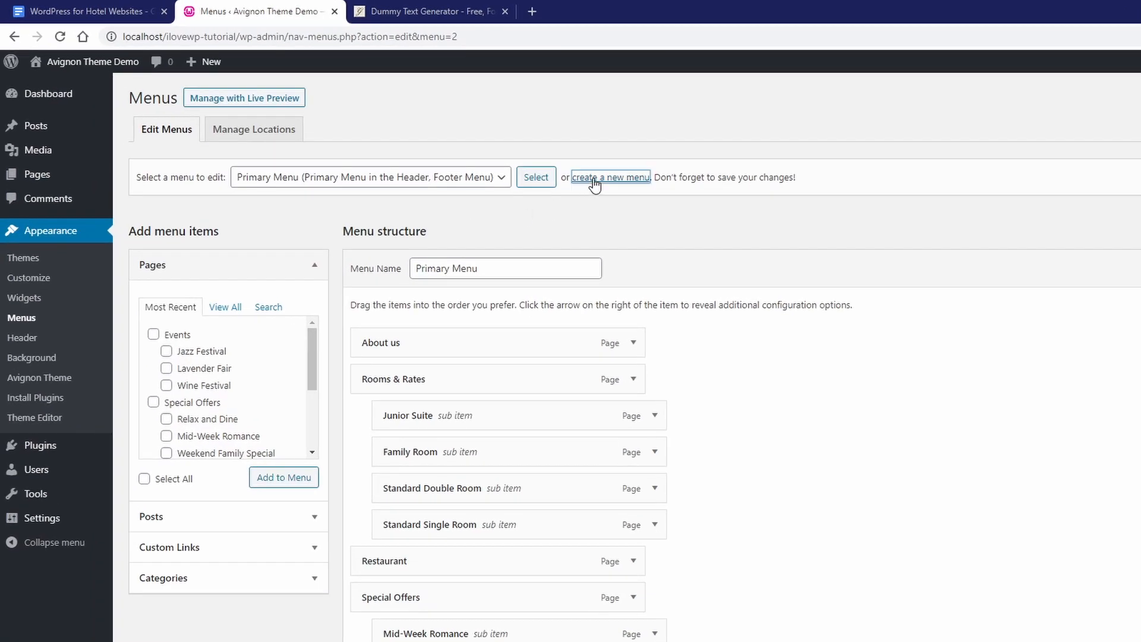
click(452, 264)
text(Secondary Menu)
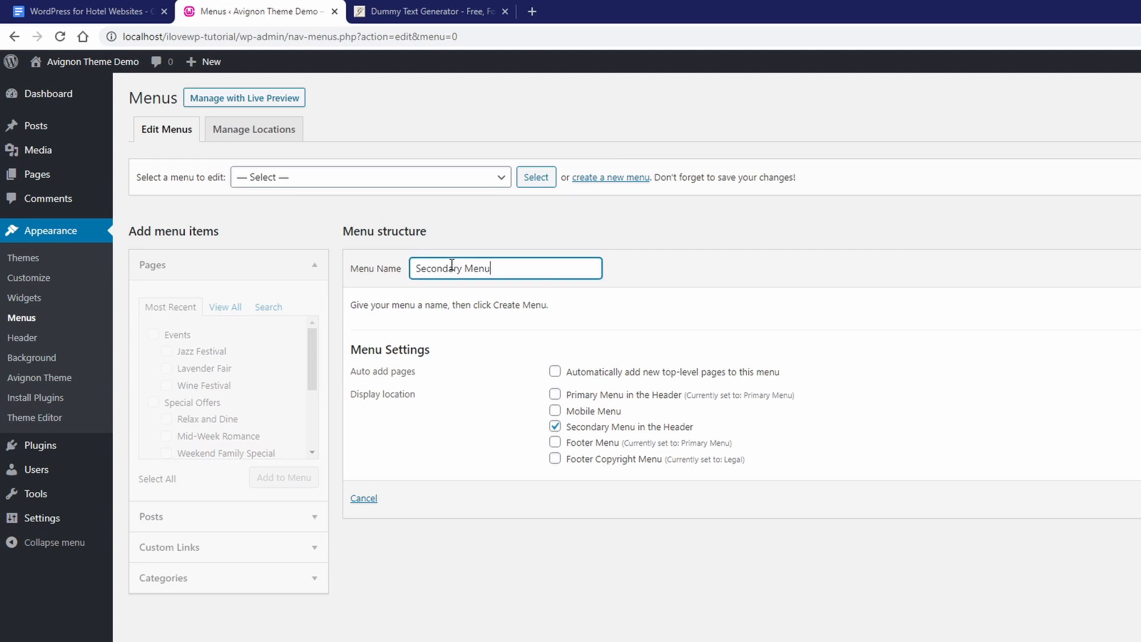
click(589, 432)
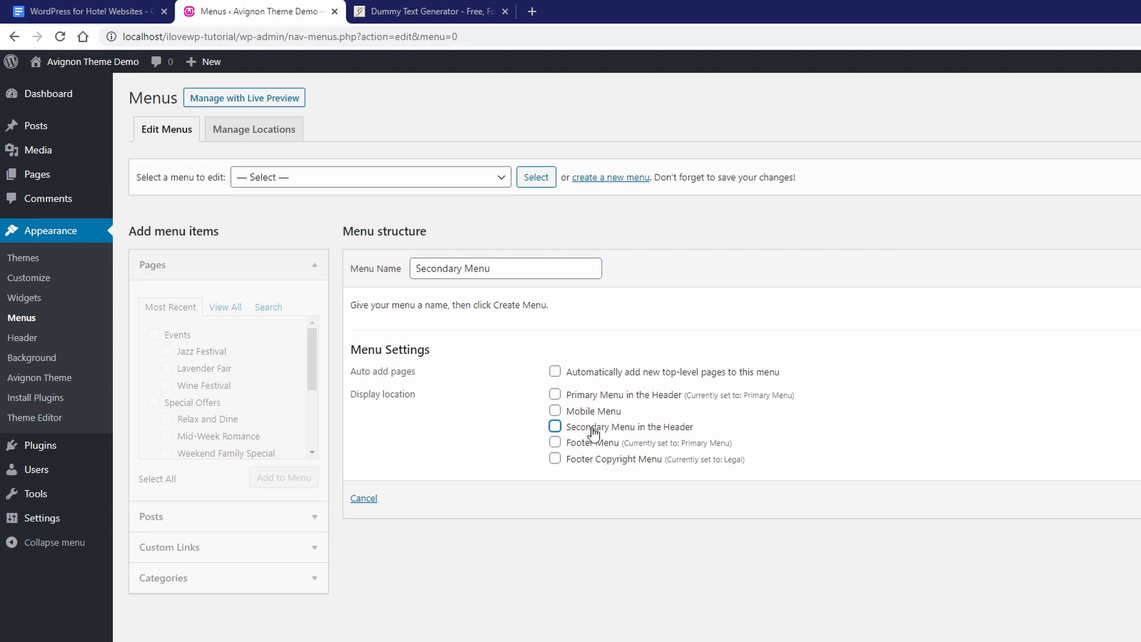
click(1069, 502)
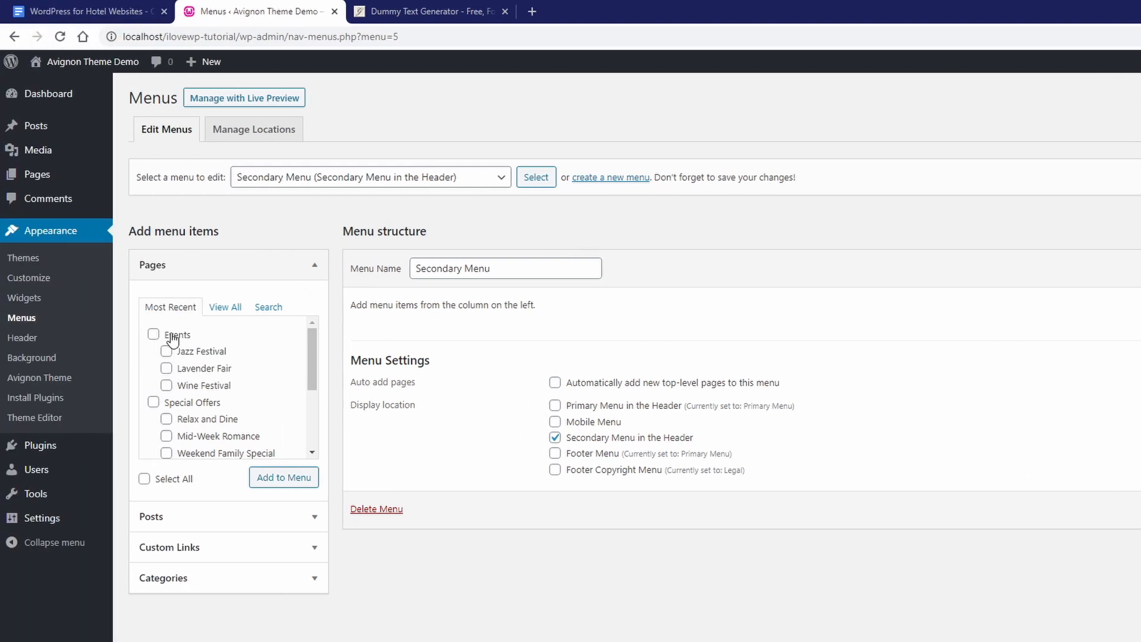
Step: Add the Events page to the Secondary Menu and save the menu
click(173, 340)
click(276, 479)
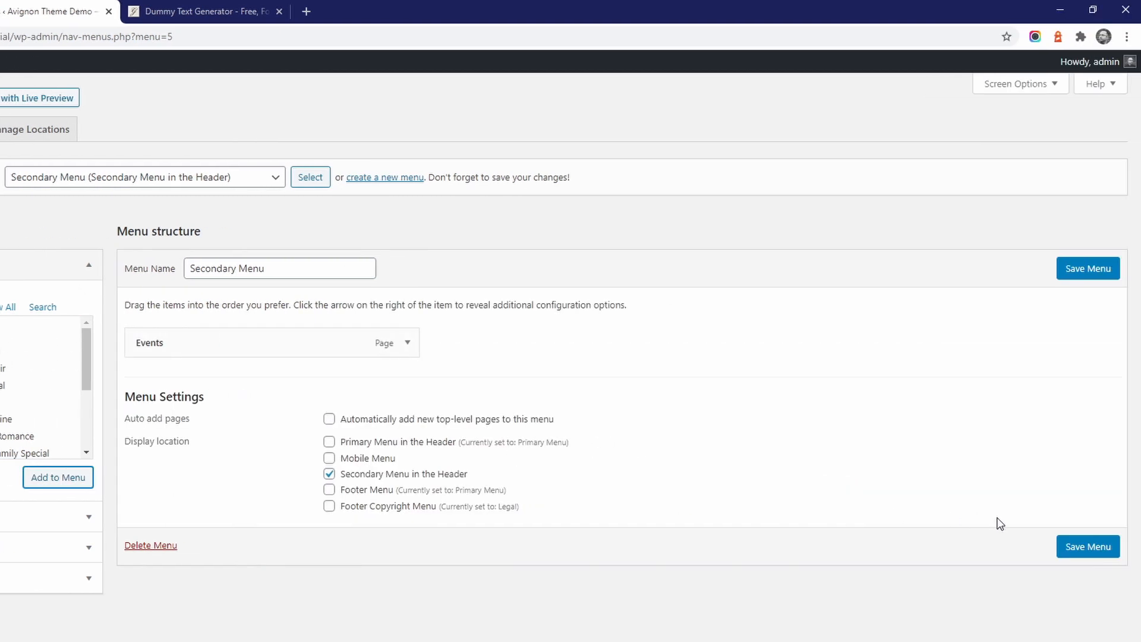
click(1087, 553)
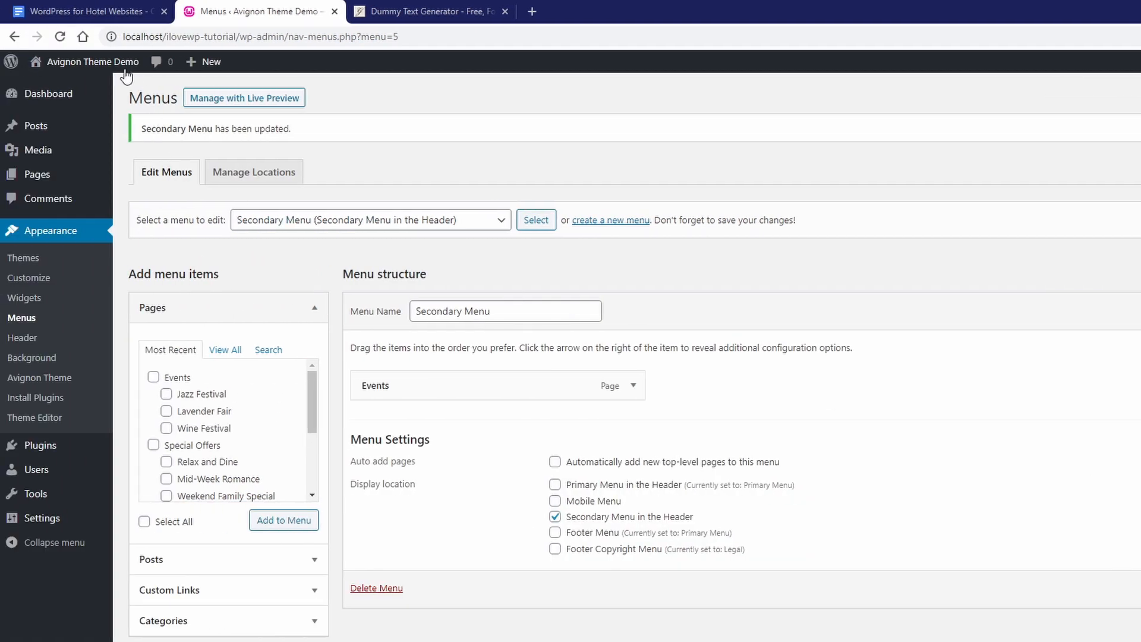
Step: View the live site and check the Events page, from its introduction through its child page listings
click(113, 62)
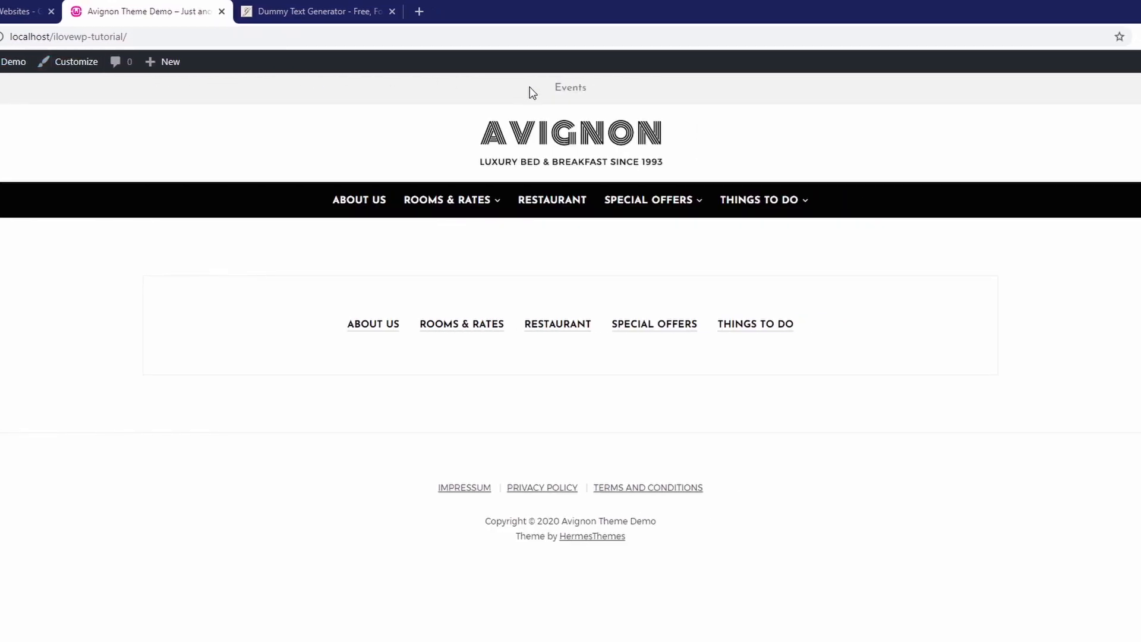
click(571, 92)
scroll(494, 368, down, 8)
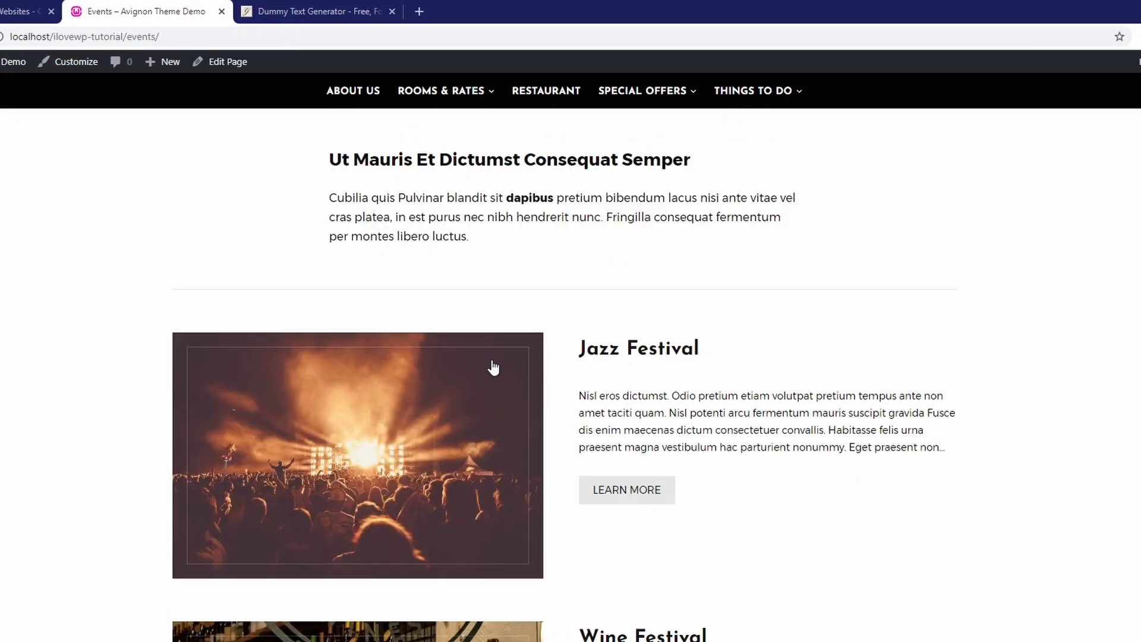
scroll(494, 368, down, 13)
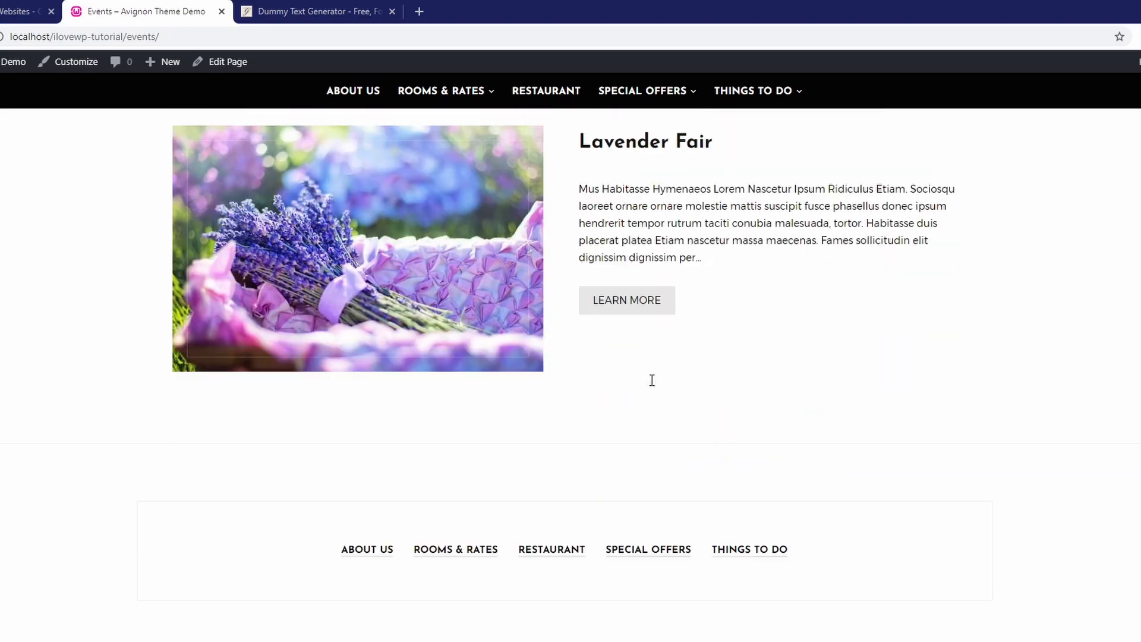
scroll(651, 387, up, 20)
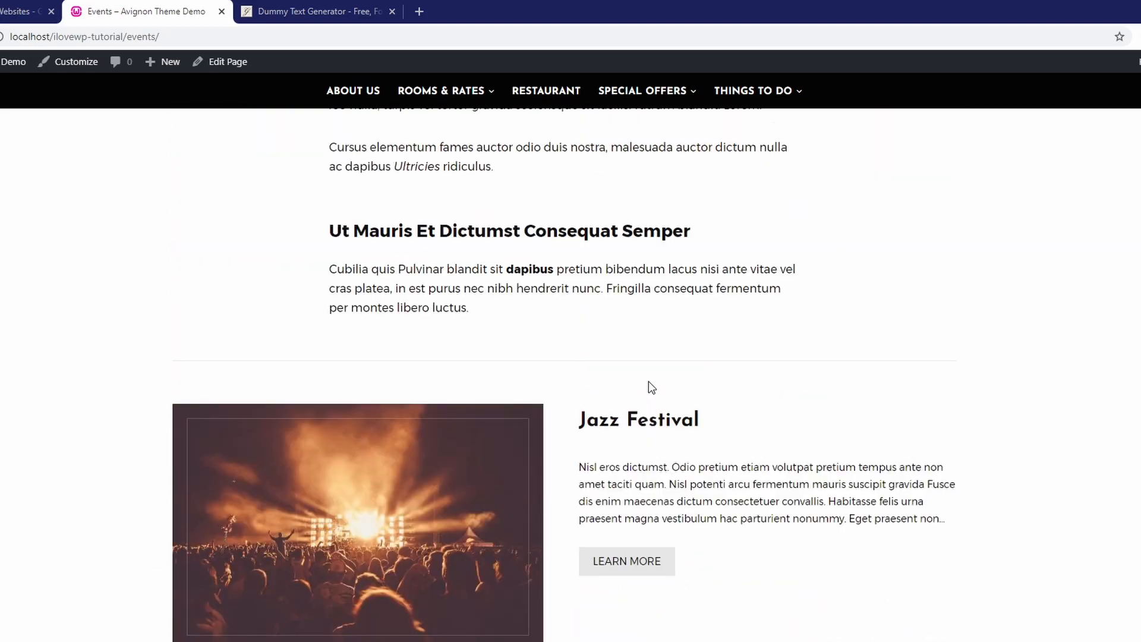
scroll(641, 387, up, 2)
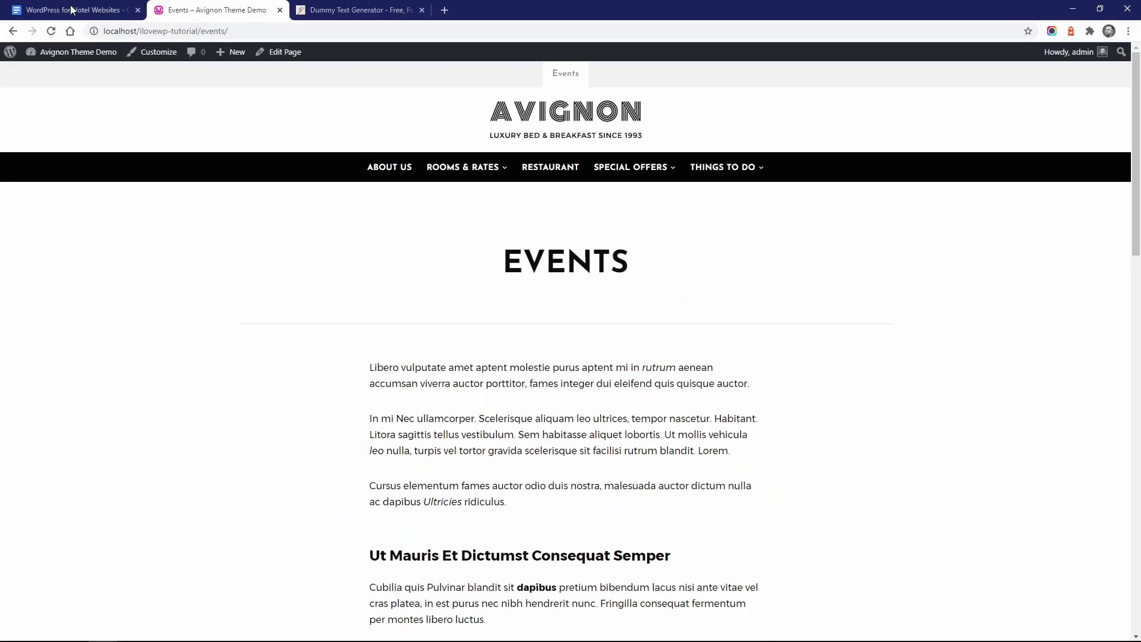
Step: Shade the Events row and its three child page rows light gray in the page structure document
click(71, 9)
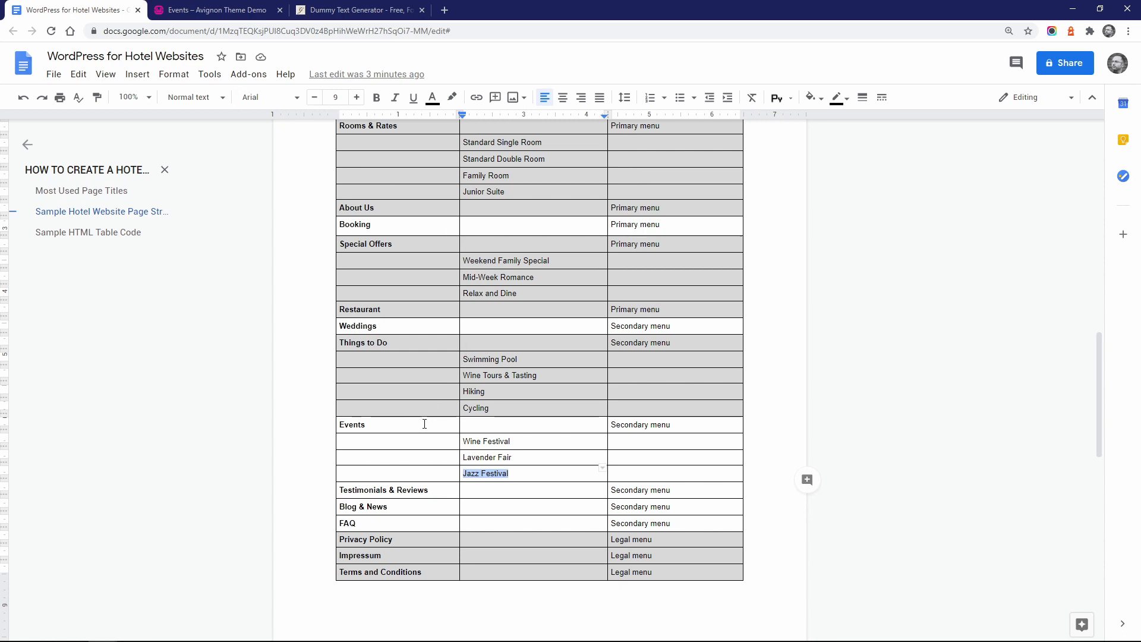
drag(424, 424, 646, 470)
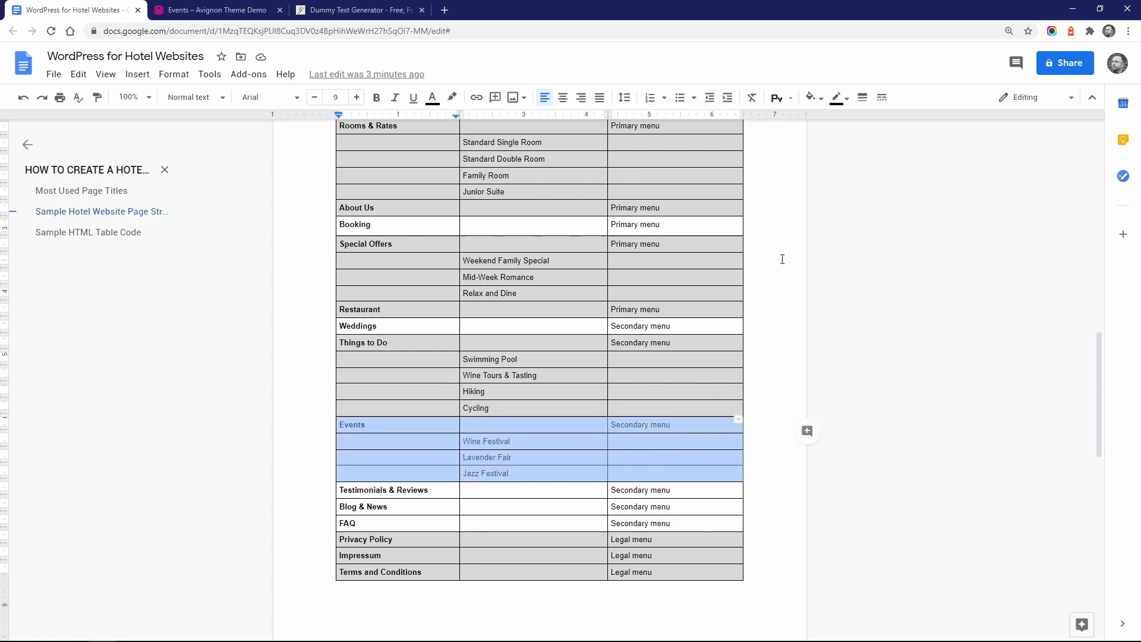
click(821, 100)
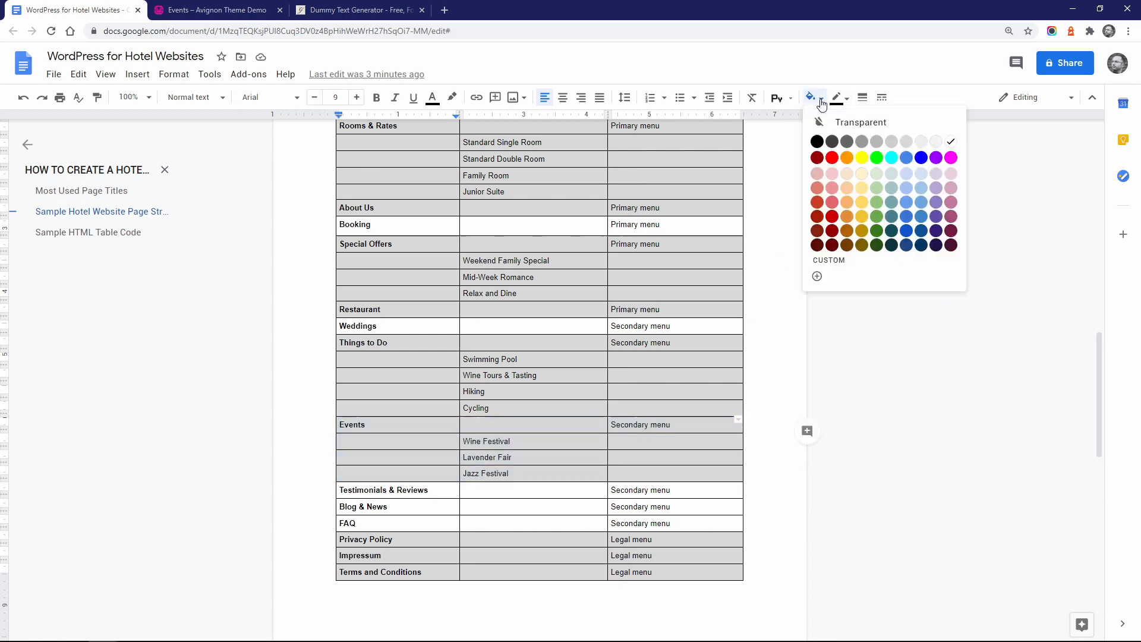
click(911, 146)
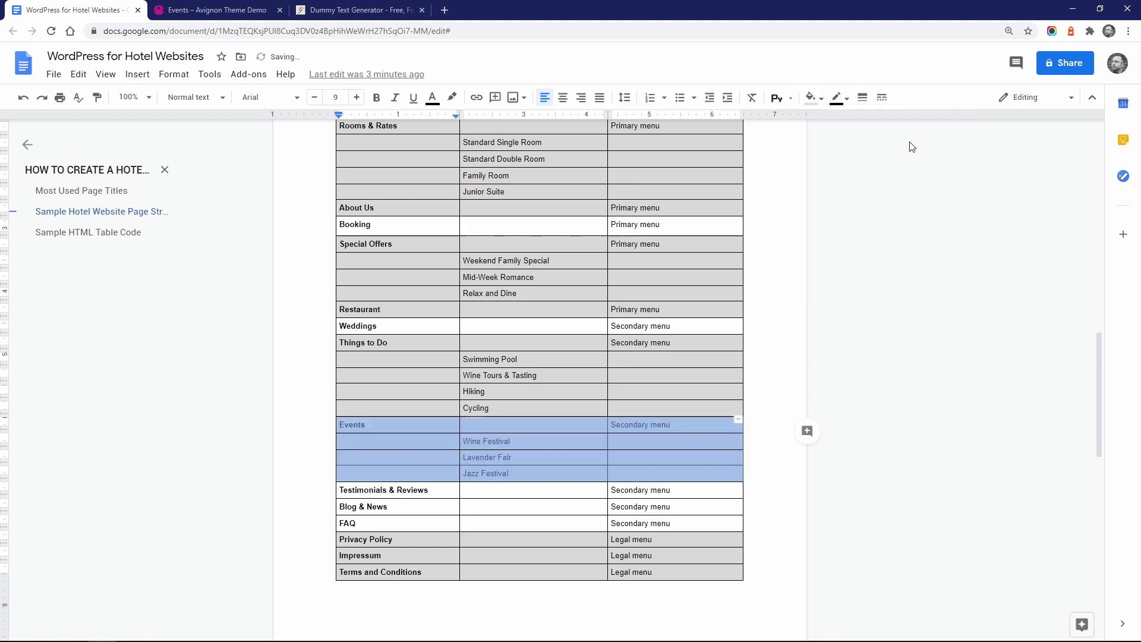
click(419, 426)
Step: Find the Gallery entry in the page structure document and start a new WordPress page titled Gallery
scroll(433, 411, up, 2)
click(390, 171)
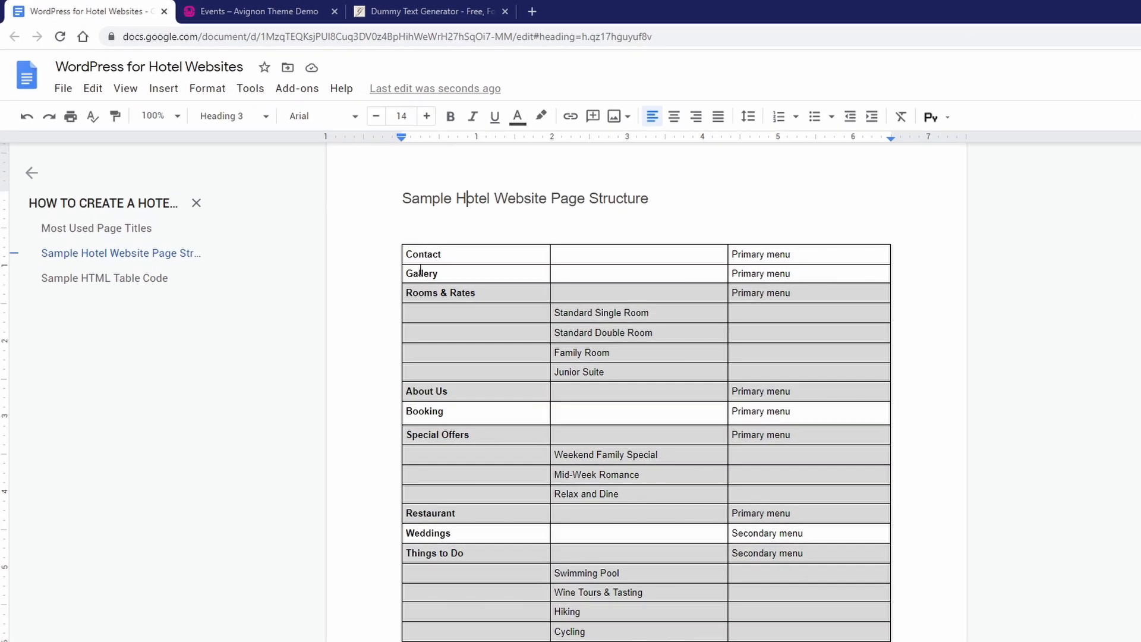
click(420, 273)
click(247, 17)
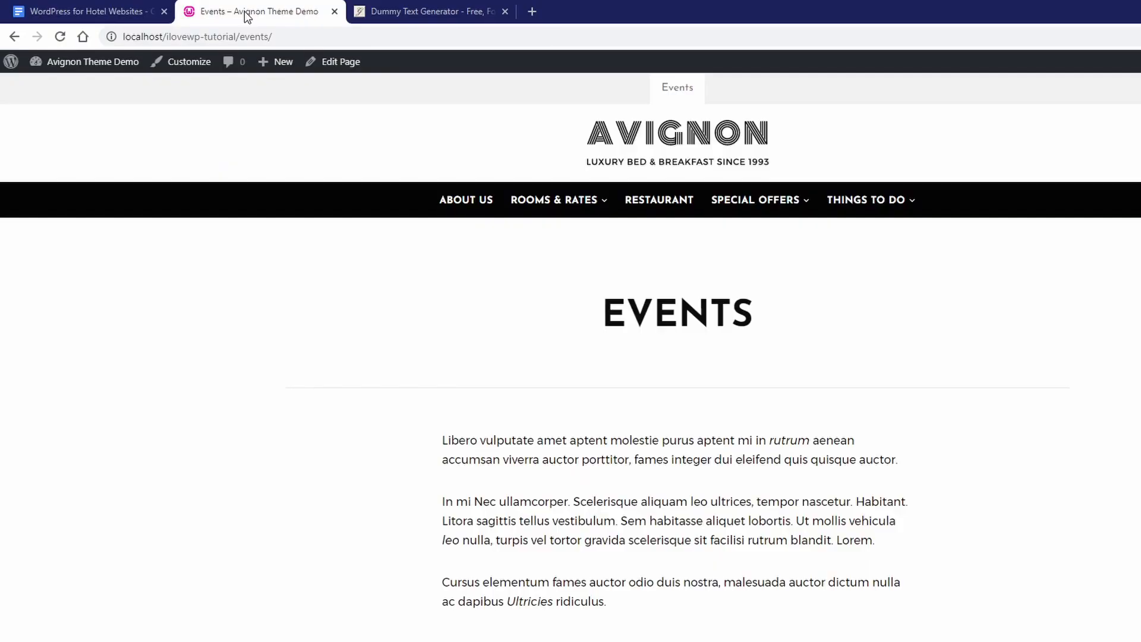
mouse_move(106, 71)
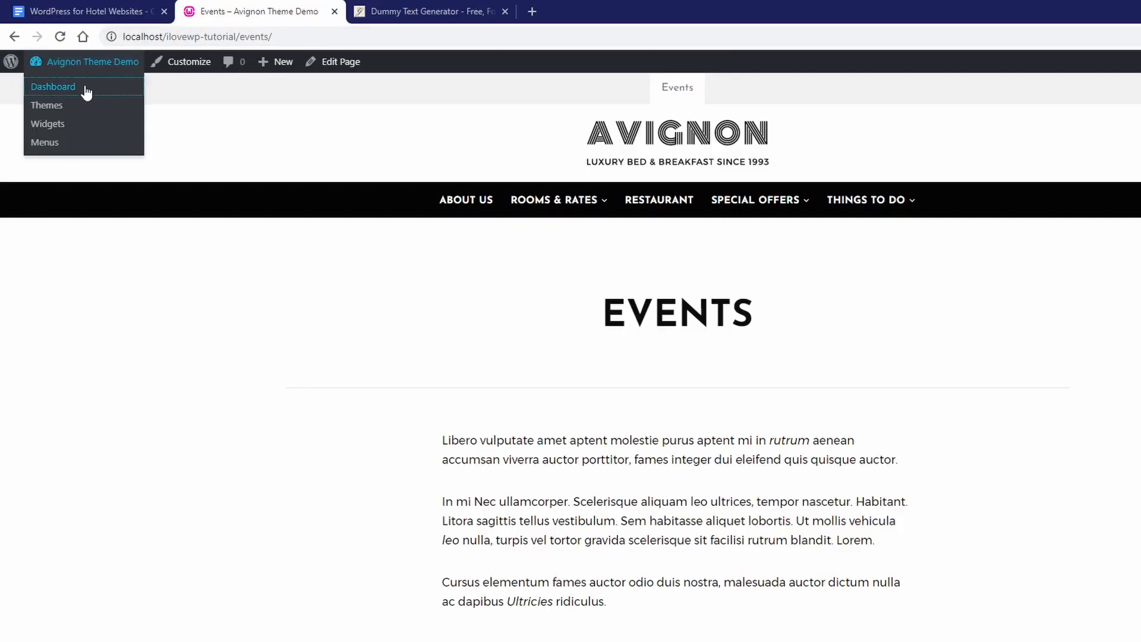
click(86, 91)
mouse_move(44, 229)
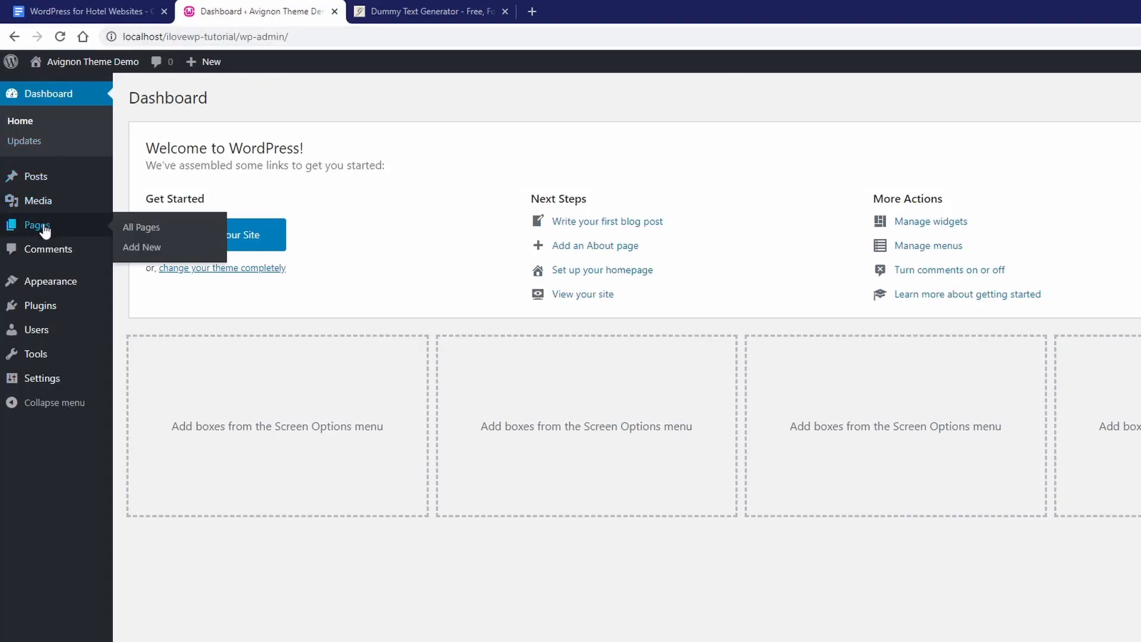
click(142, 247)
text(Gallery)
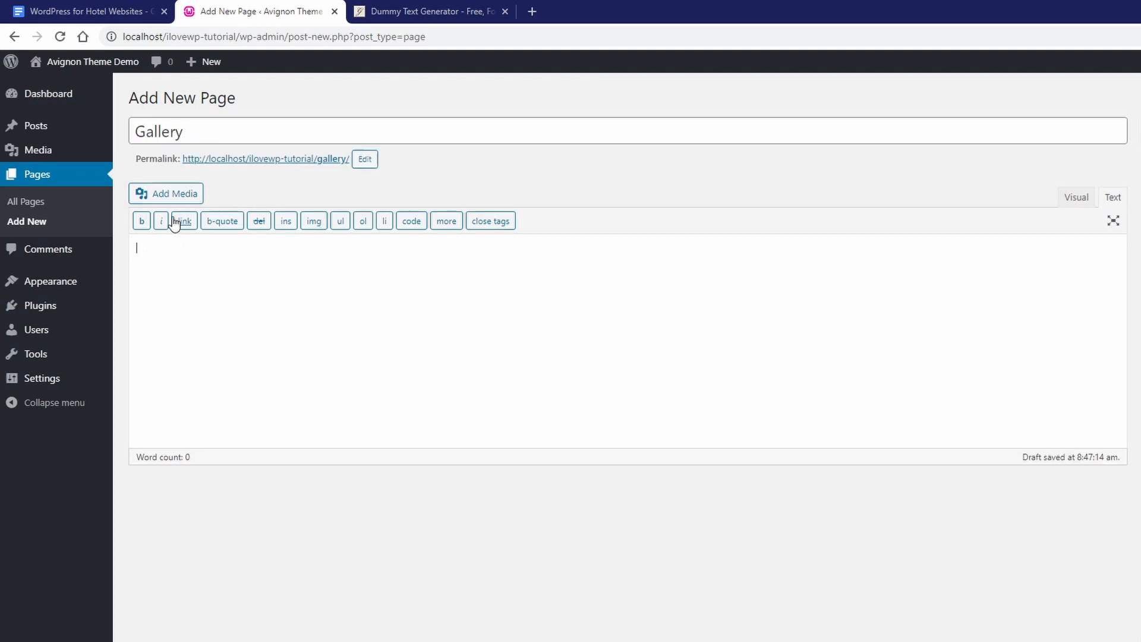
Step: Upload house-outside.jpg, house-outside-2.jpg, house-outside-3.jpg, house-outside-4.jpg and swimming-pool-2.jpg from the ROOMS common-area folder to the media library
click(174, 195)
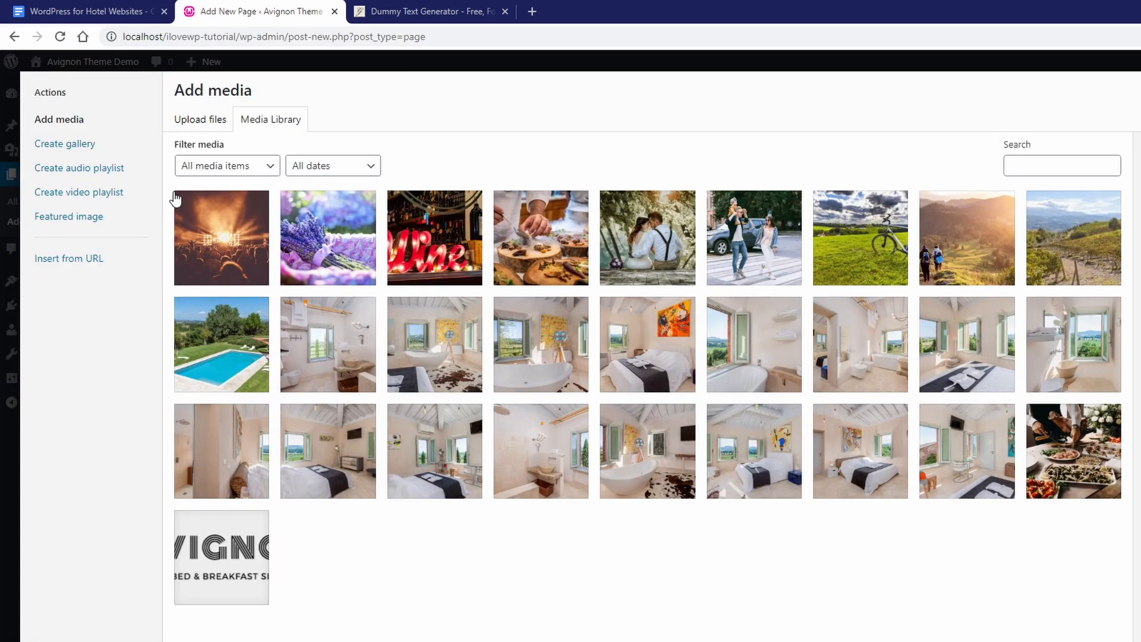
click(199, 120)
click(756, 378)
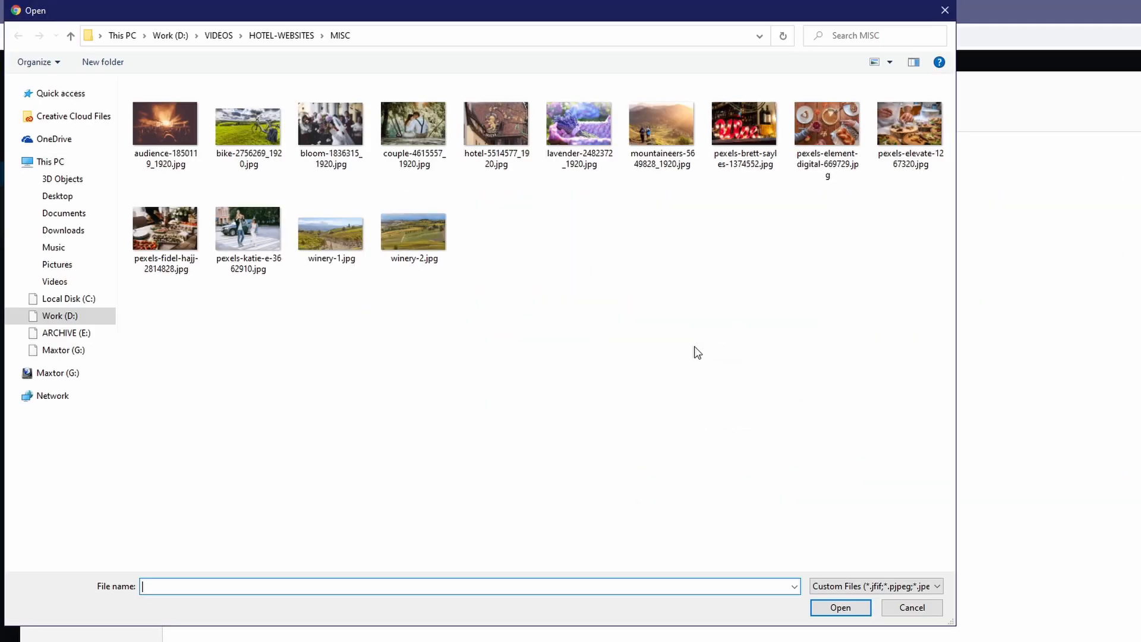
click(261, 38)
double_click(248, 121)
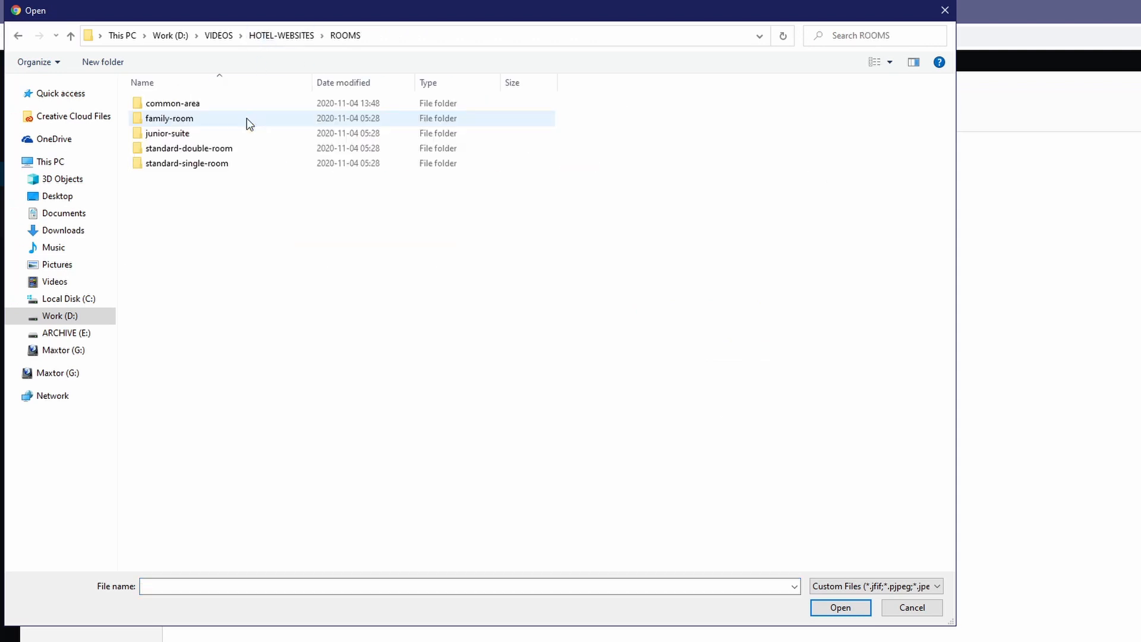
double_click(195, 103)
click(155, 126)
shift+click(402, 138)
ctrl+click(401, 231)
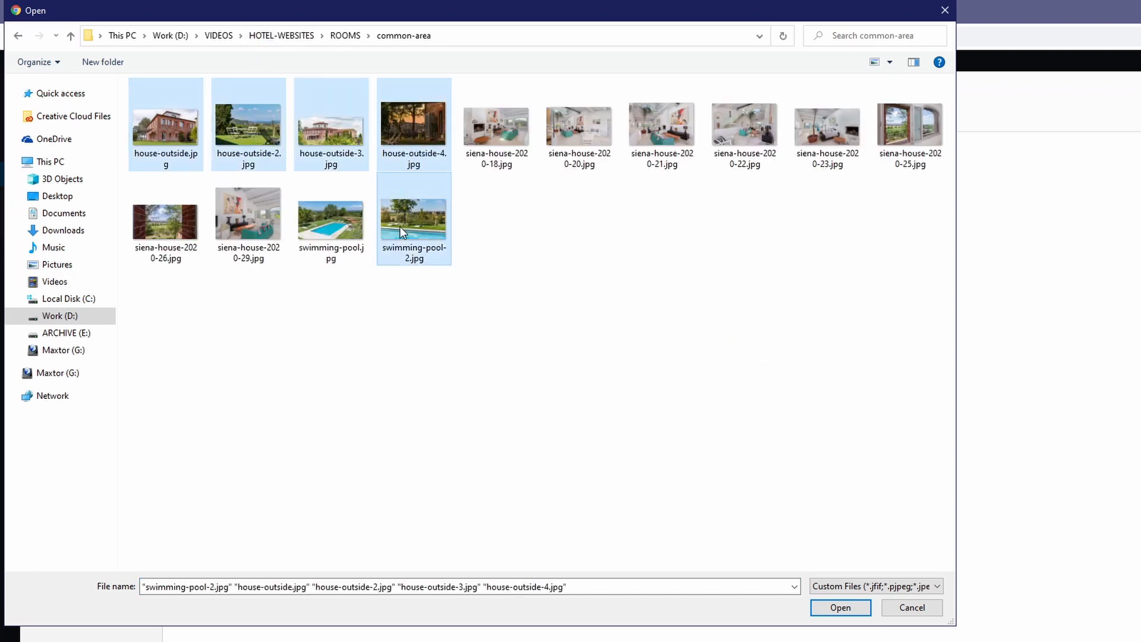
click(838, 605)
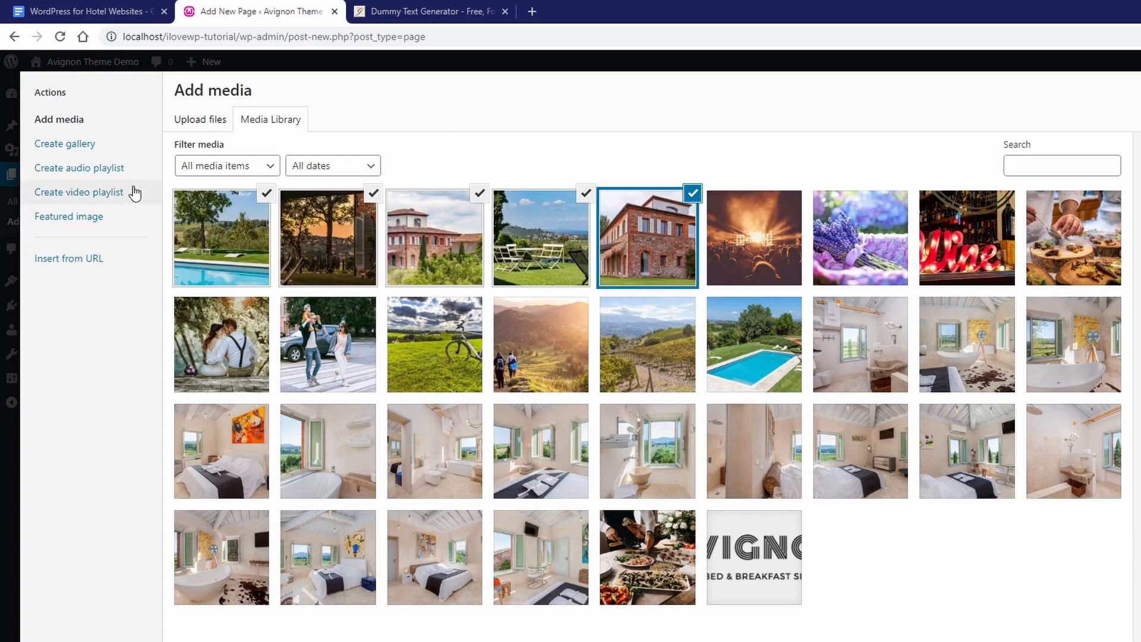
Step: Create a new gallery from the five uploaded photos, the existing swimming pool photo and twelve bedroom and bathroom photos
click(64, 146)
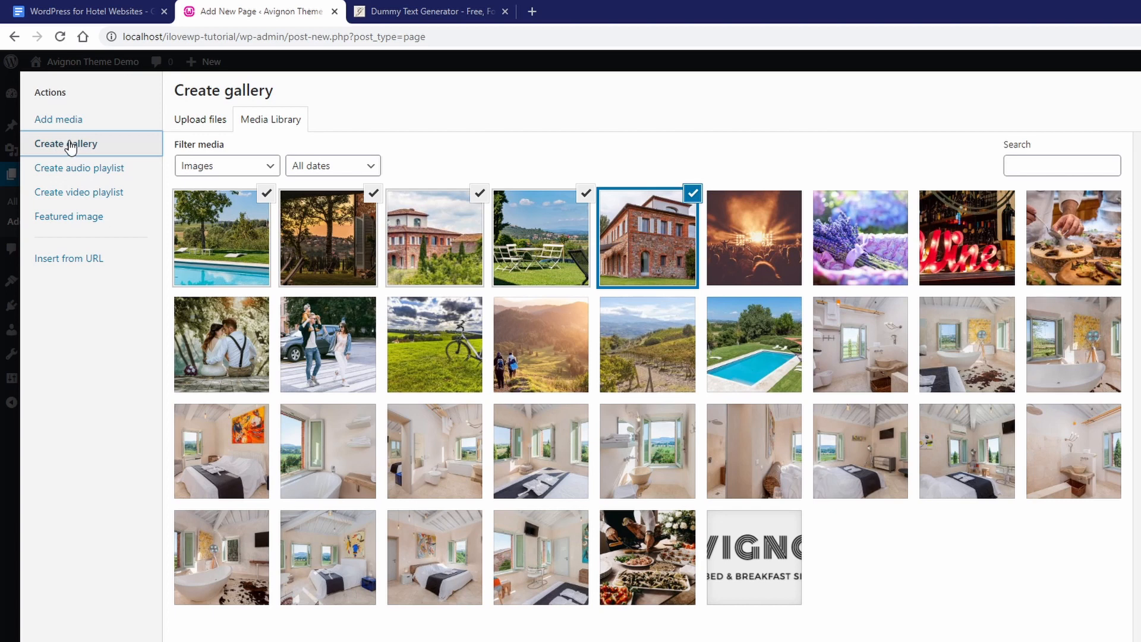
click(785, 361)
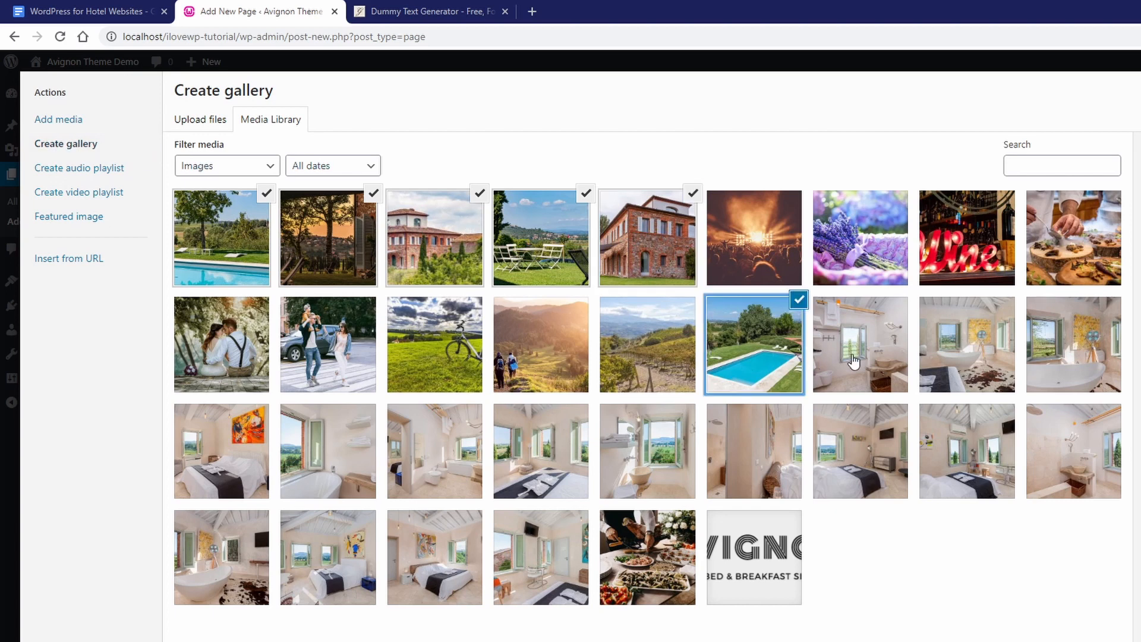
shift+click(974, 368)
click(232, 452)
click(327, 461)
click(412, 465)
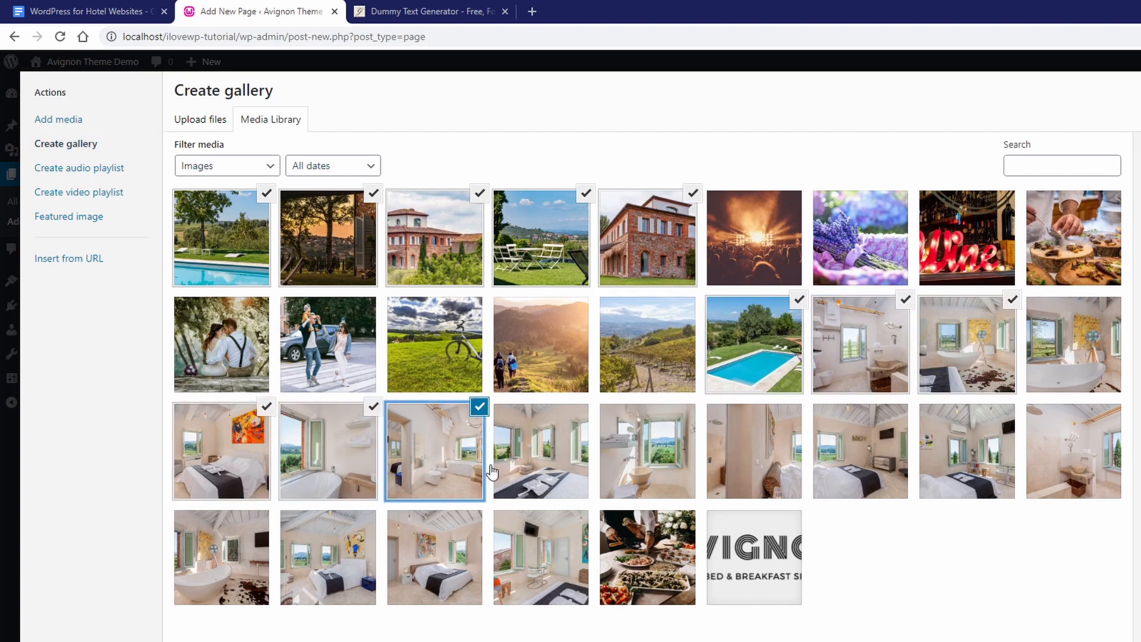
click(548, 472)
click(883, 479)
click(987, 459)
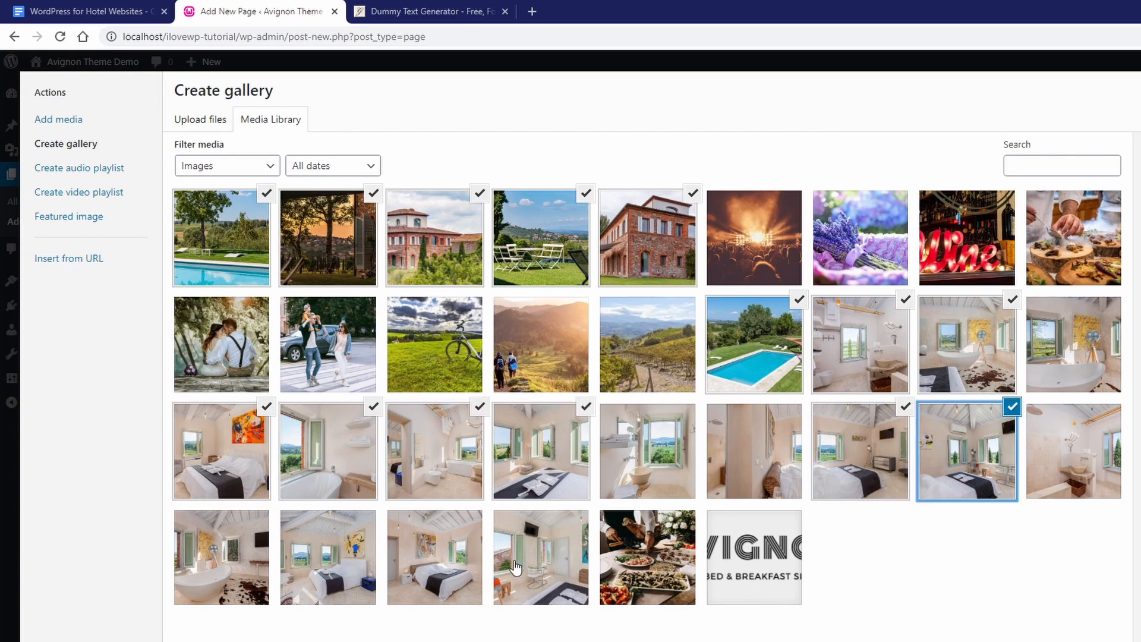
click(515, 568)
click(396, 564)
click(312, 558)
click(198, 557)
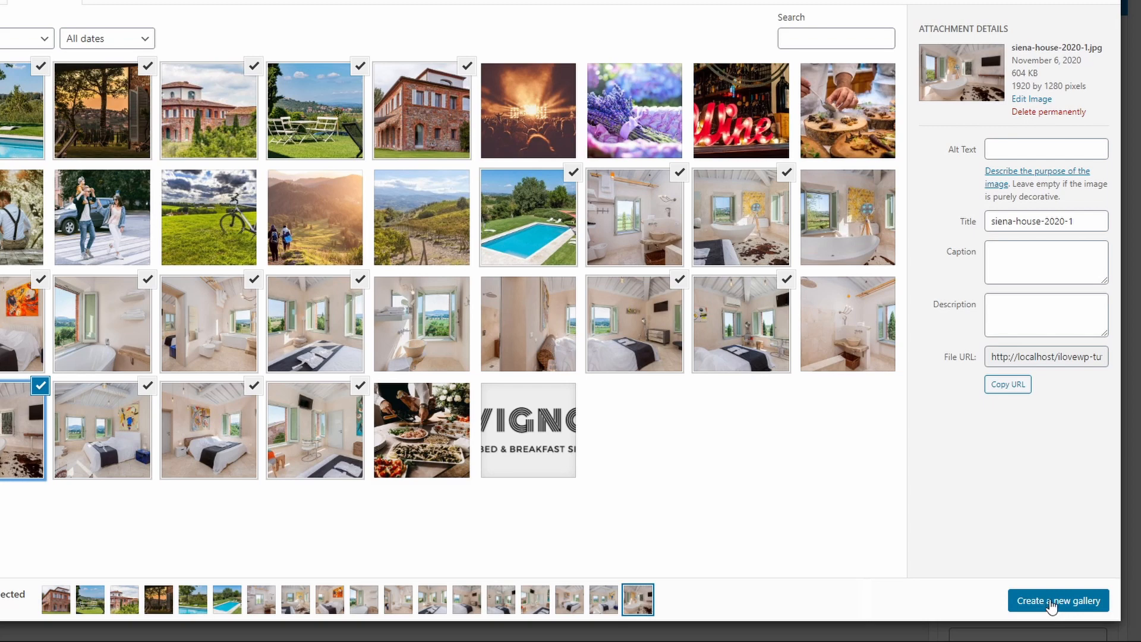
click(1050, 602)
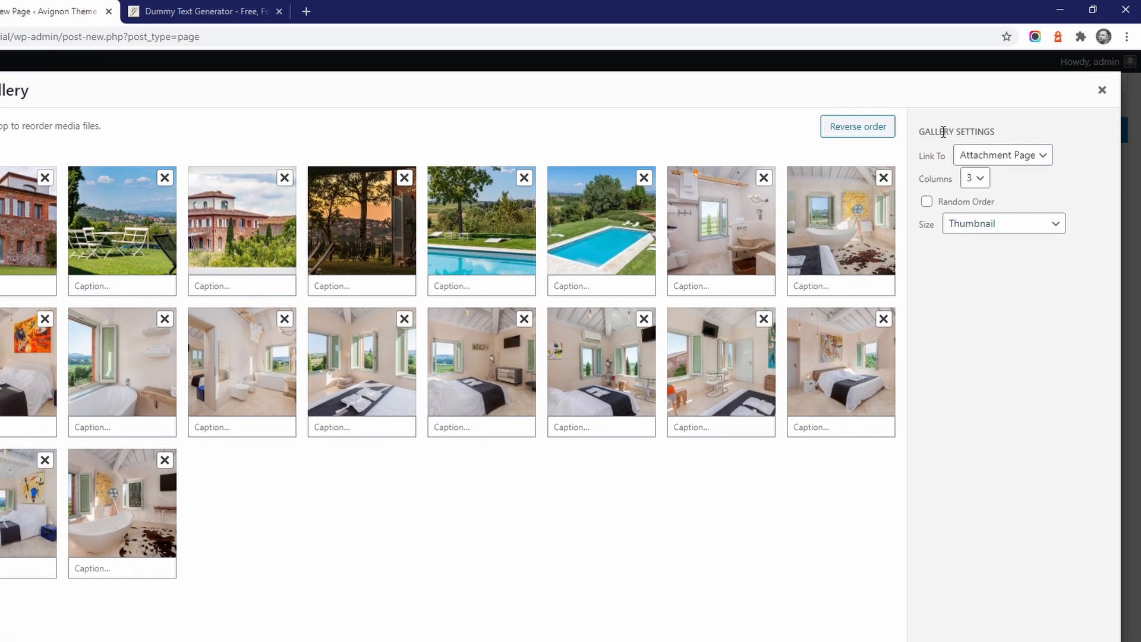
Step: Link the gallery images to Media File, set 4 columns and Featured Image: Square (520x520) size, and insert the gallery into the page
click(980, 159)
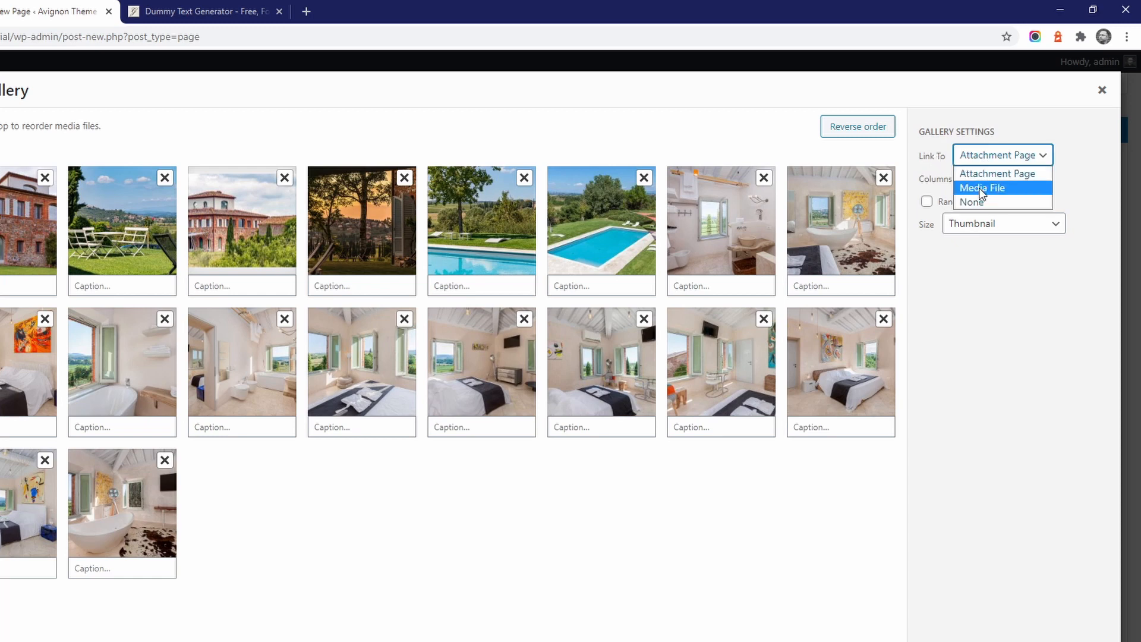
click(980, 189)
click(977, 181)
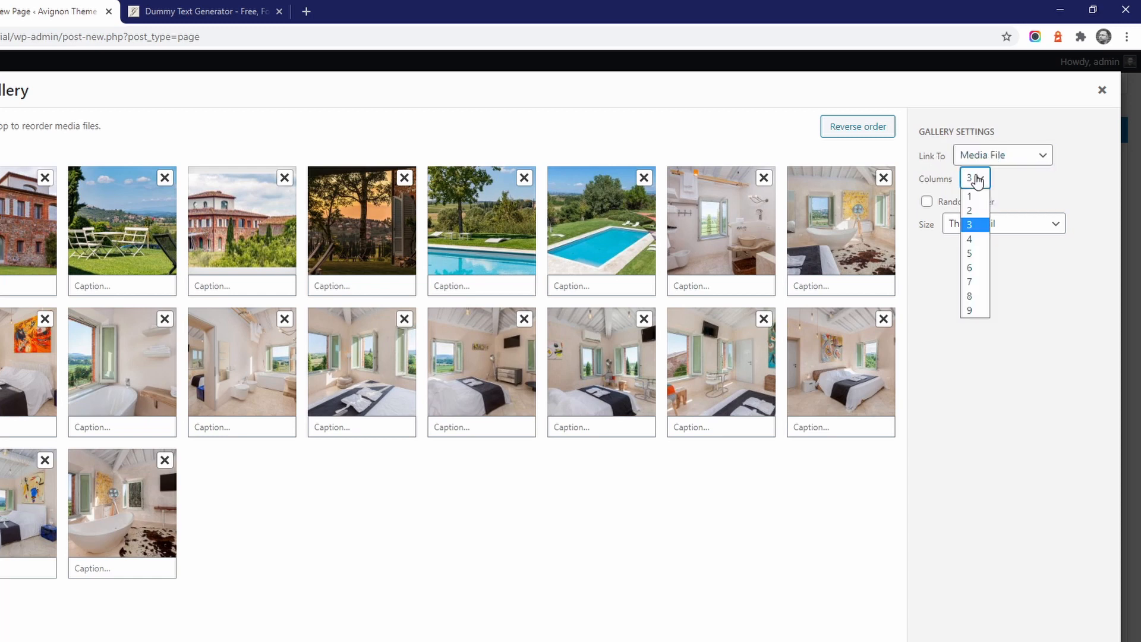
click(971, 238)
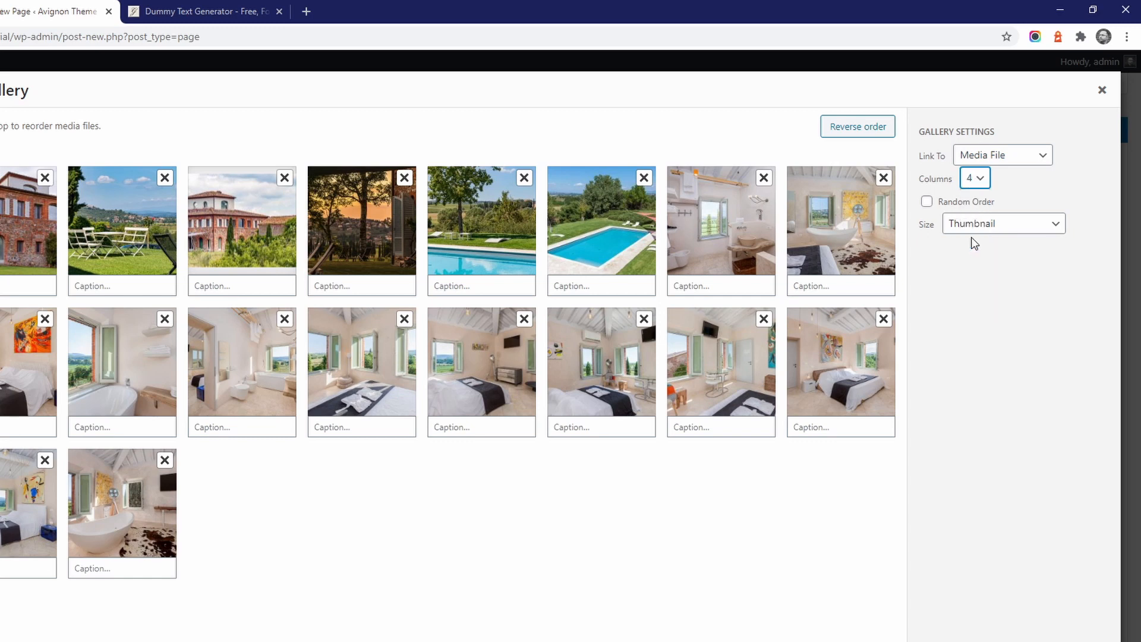
click(973, 228)
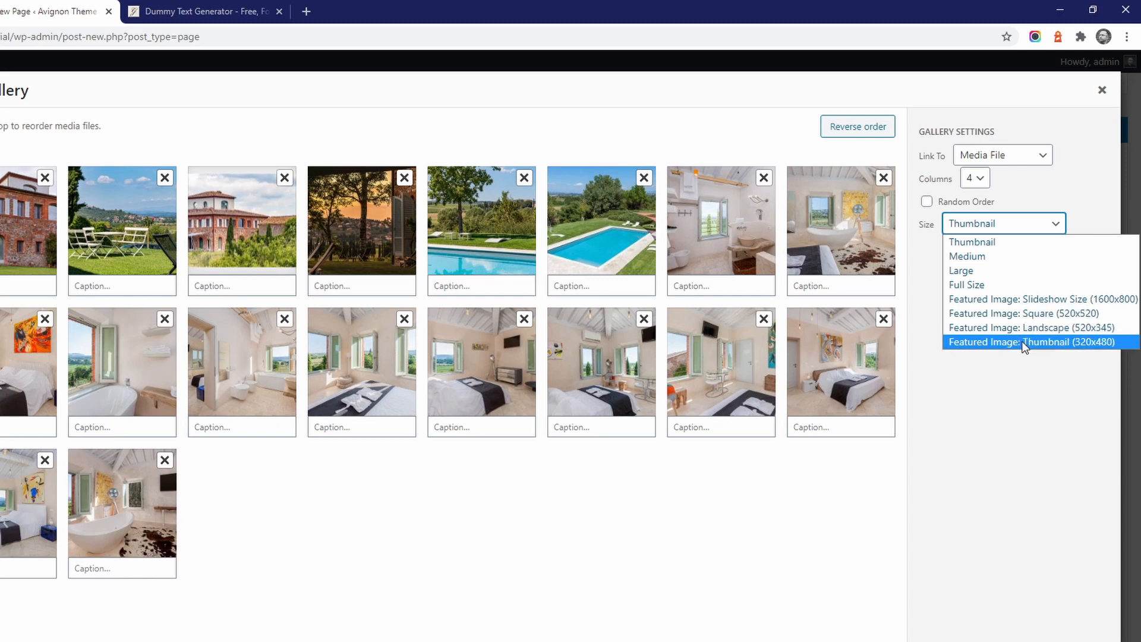
click(1027, 315)
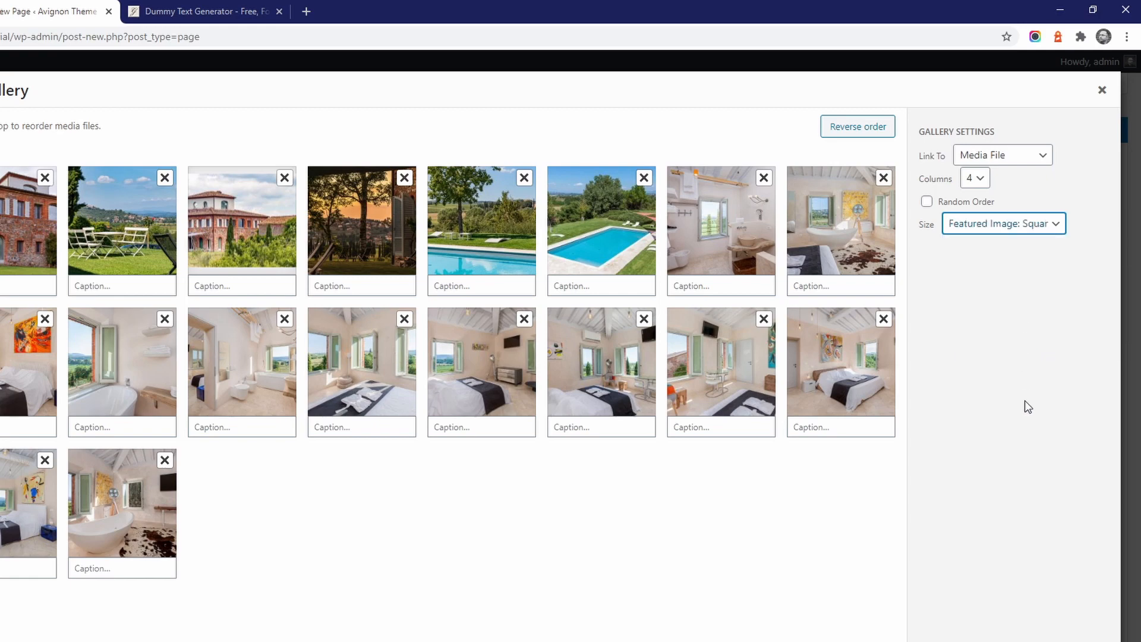
click(1066, 601)
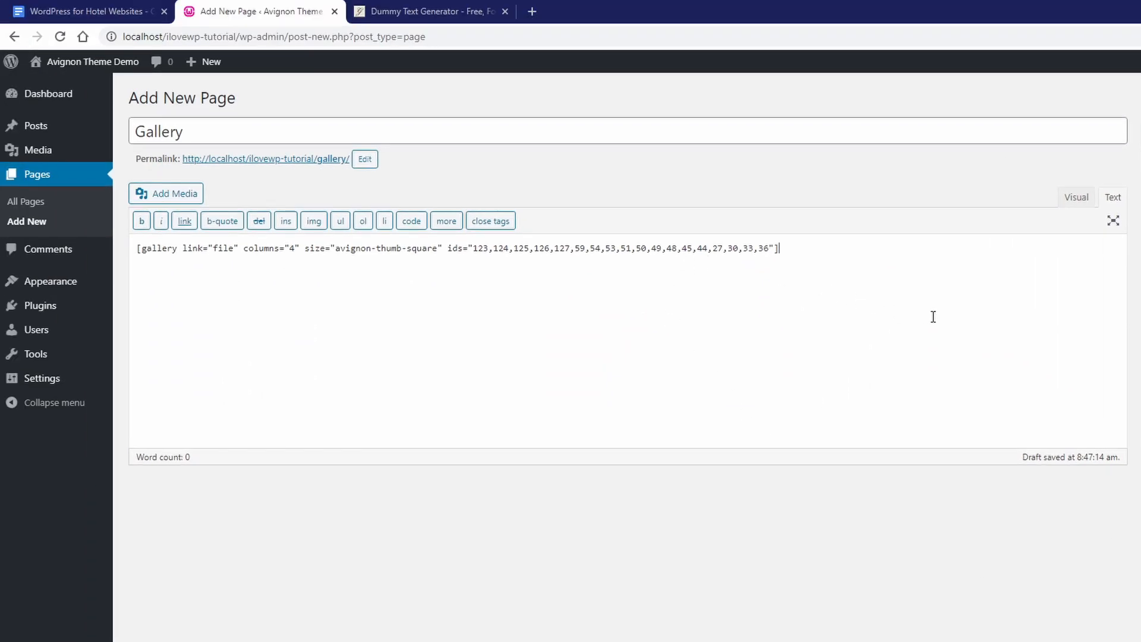
Step: Publish the Gallery page and view its image grid on the site
scroll(943, 317, down, 7)
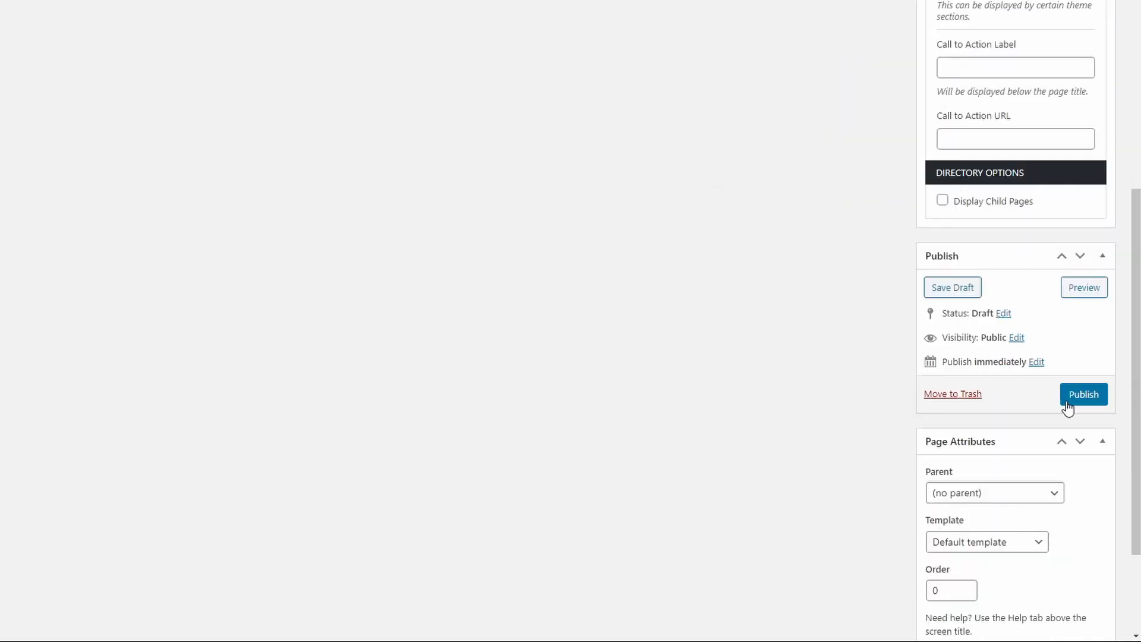
click(1082, 395)
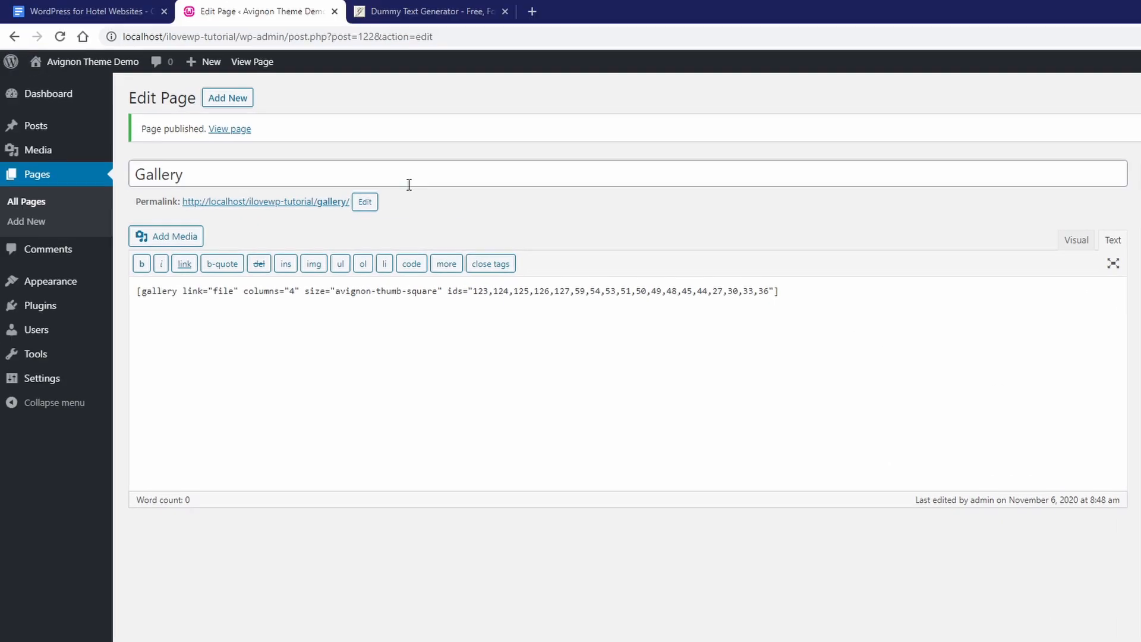
click(287, 203)
scroll(668, 294, down, 7)
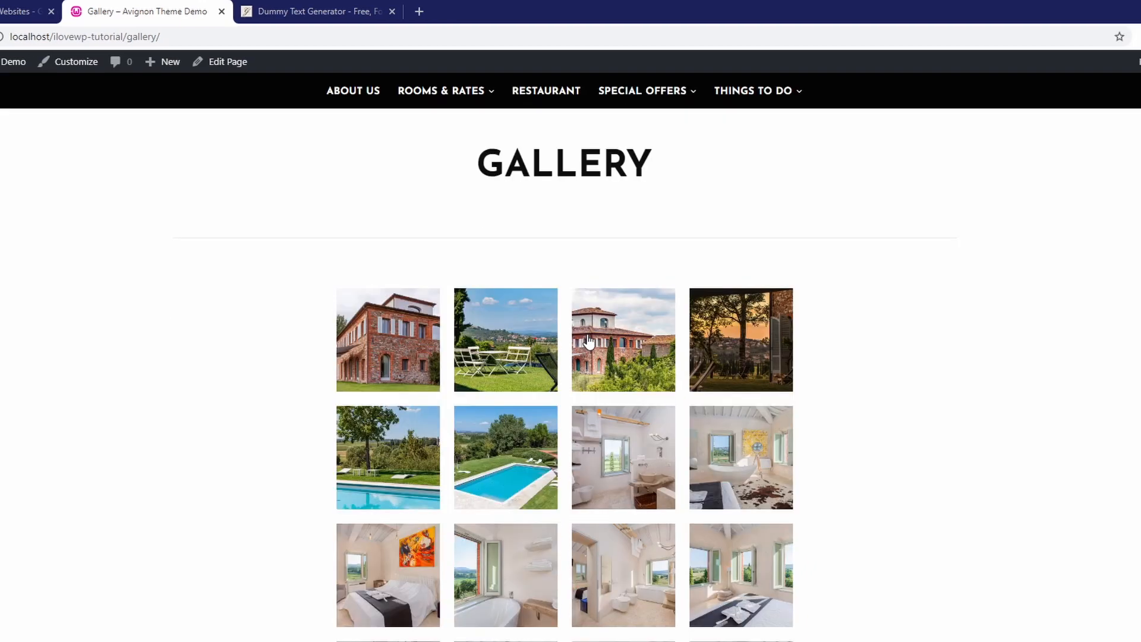
scroll(600, 374, up, 7)
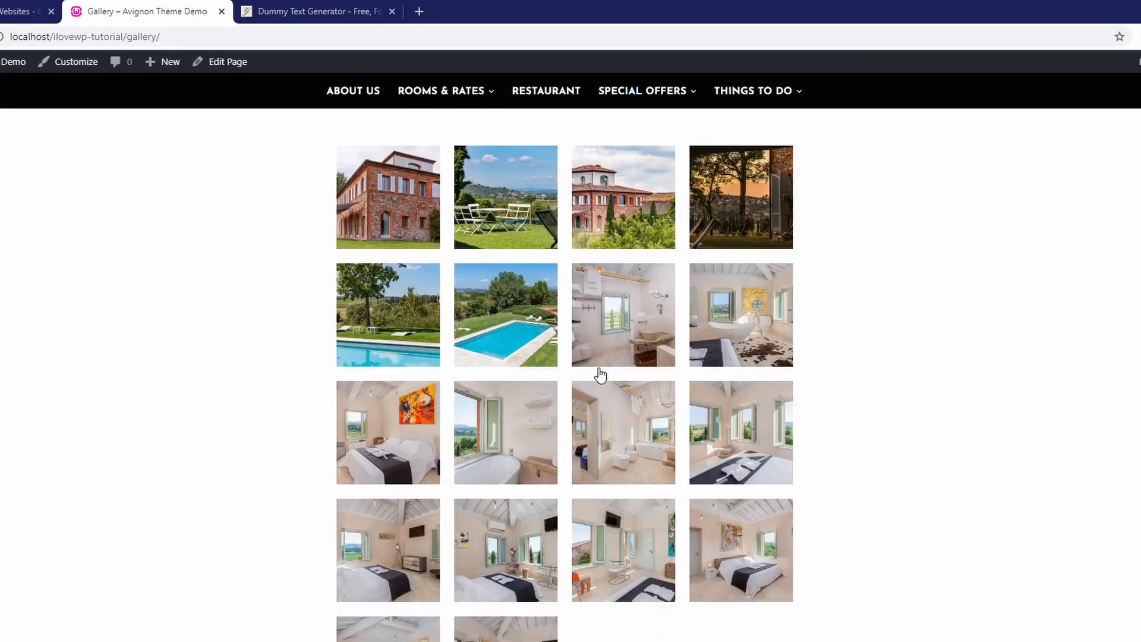
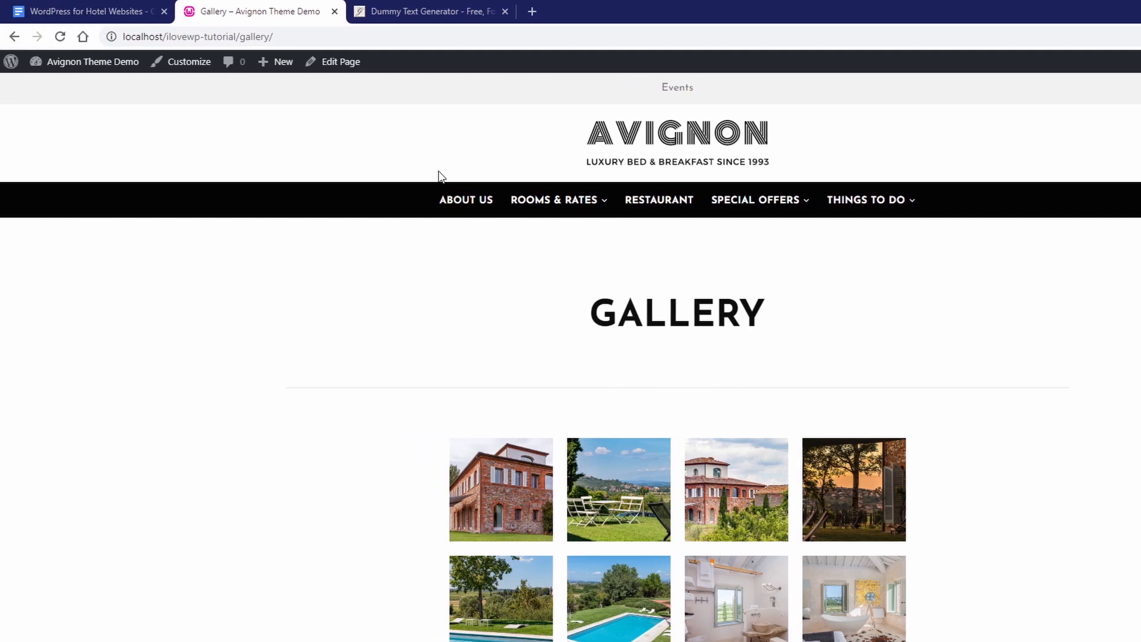
Step: Assign the Full Width Template to the Gallery page and update the page
click(332, 63)
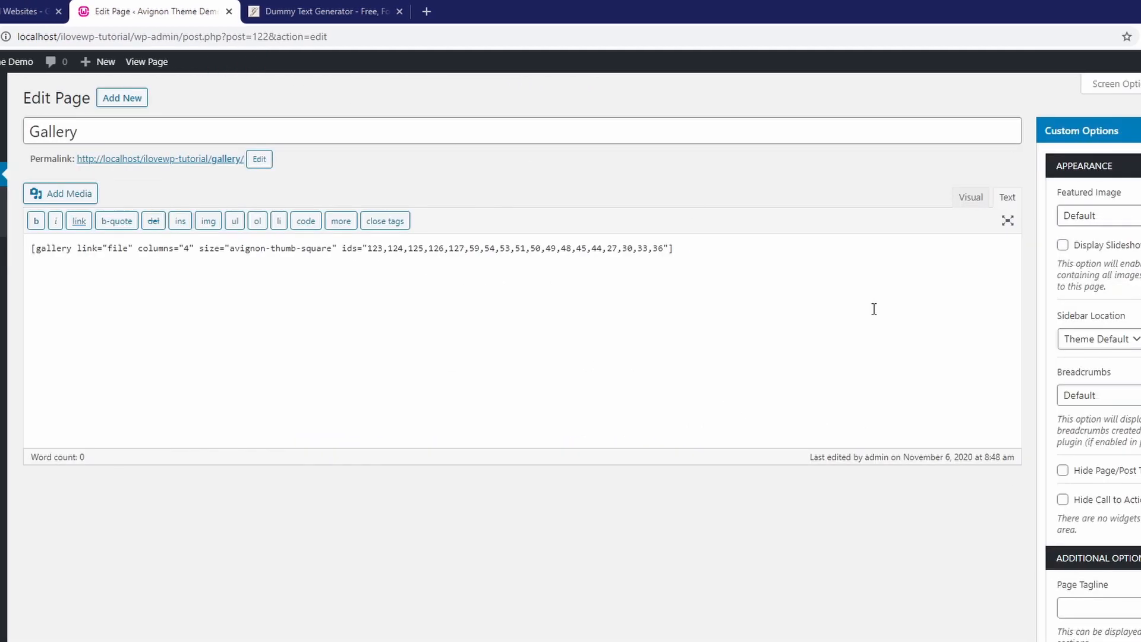
scroll(917, 462, down, 5)
scroll(917, 463, down, 3)
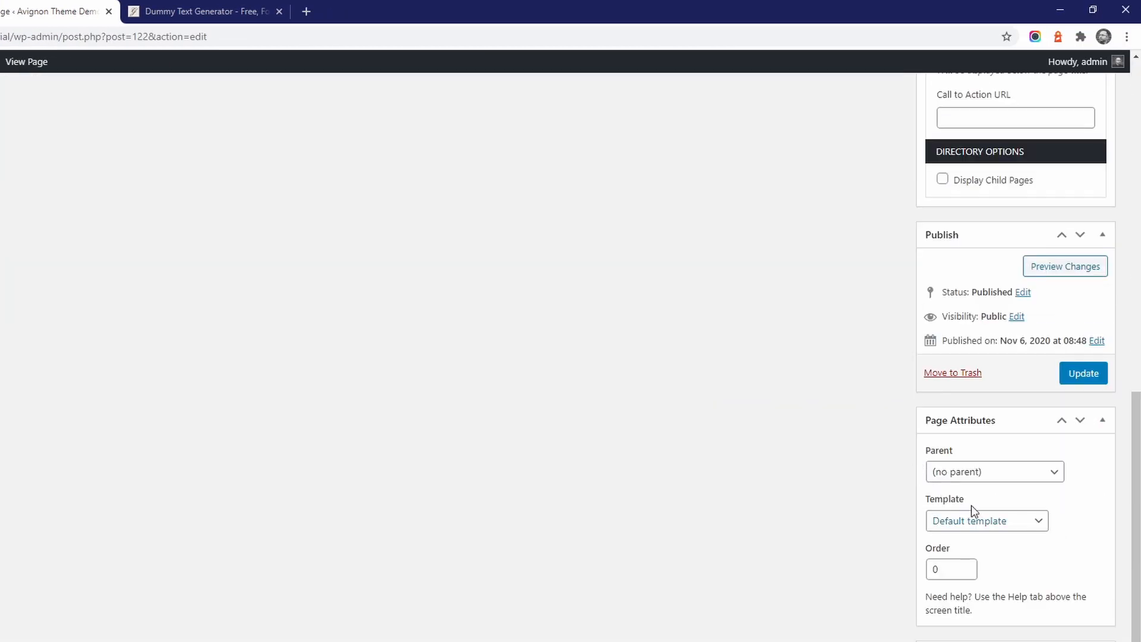
click(975, 521)
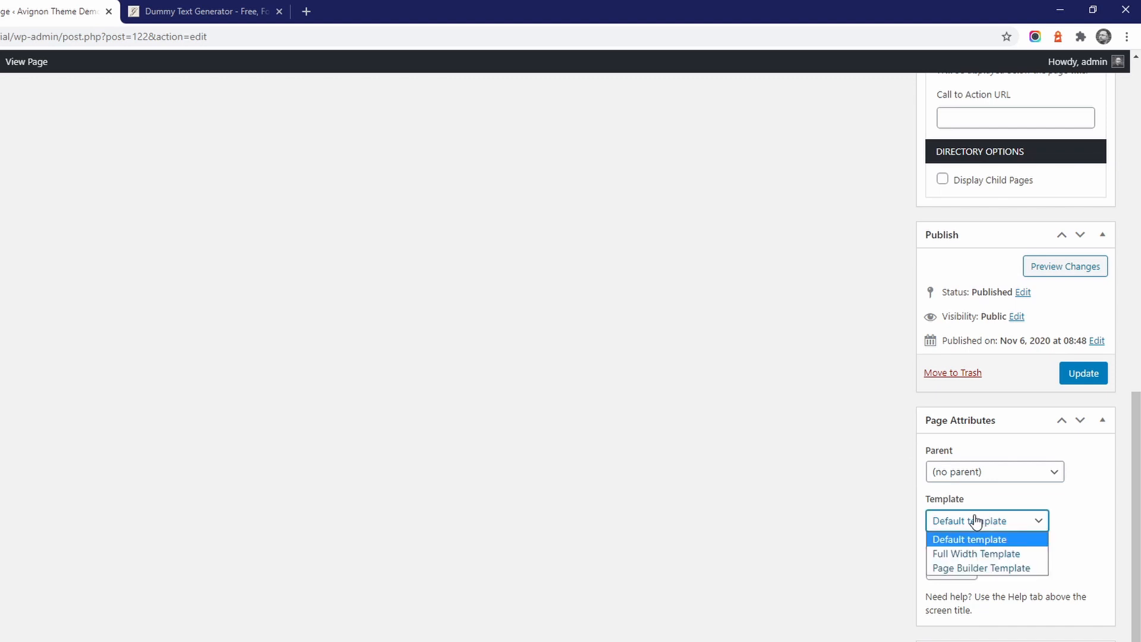
click(963, 554)
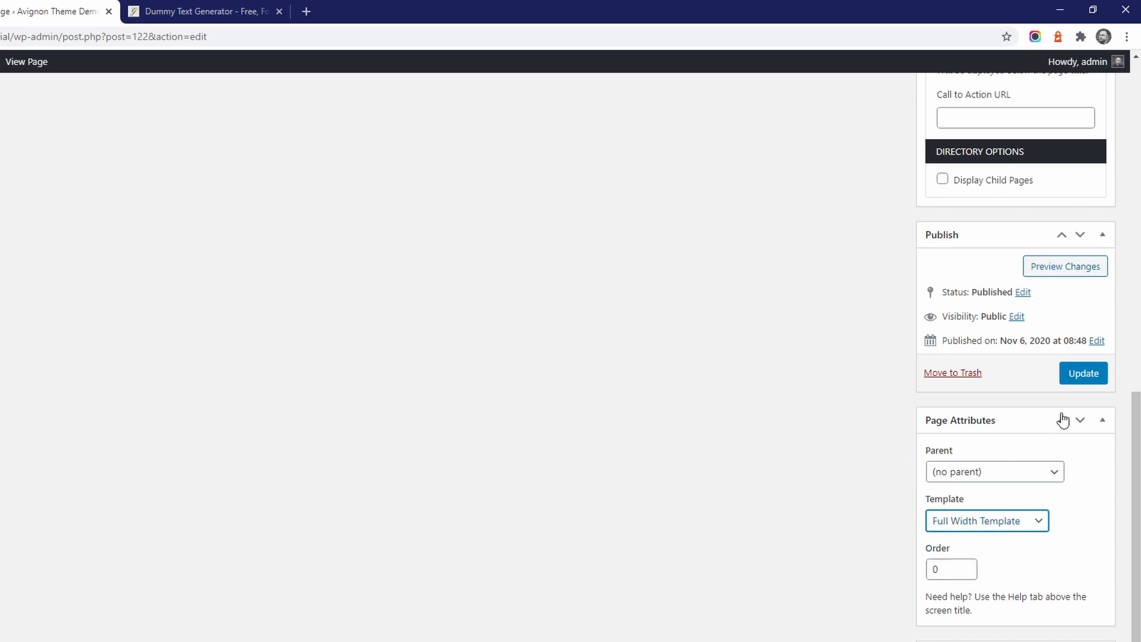
click(1083, 374)
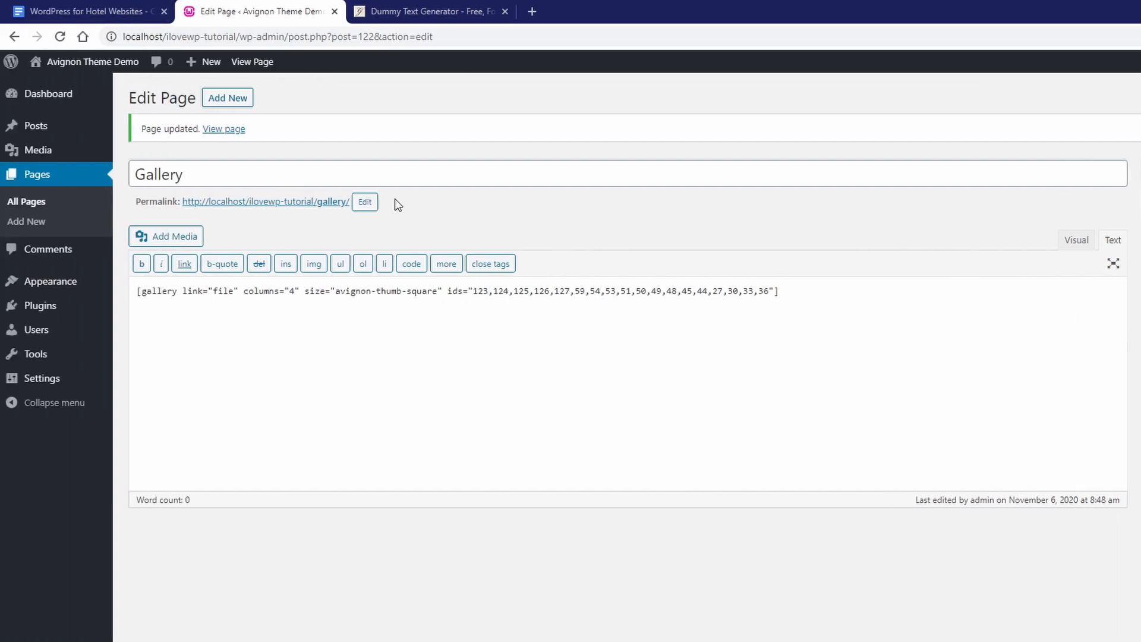
Step: View the updated Gallery page on the site and check the layout of its image grid
click(95, 202)
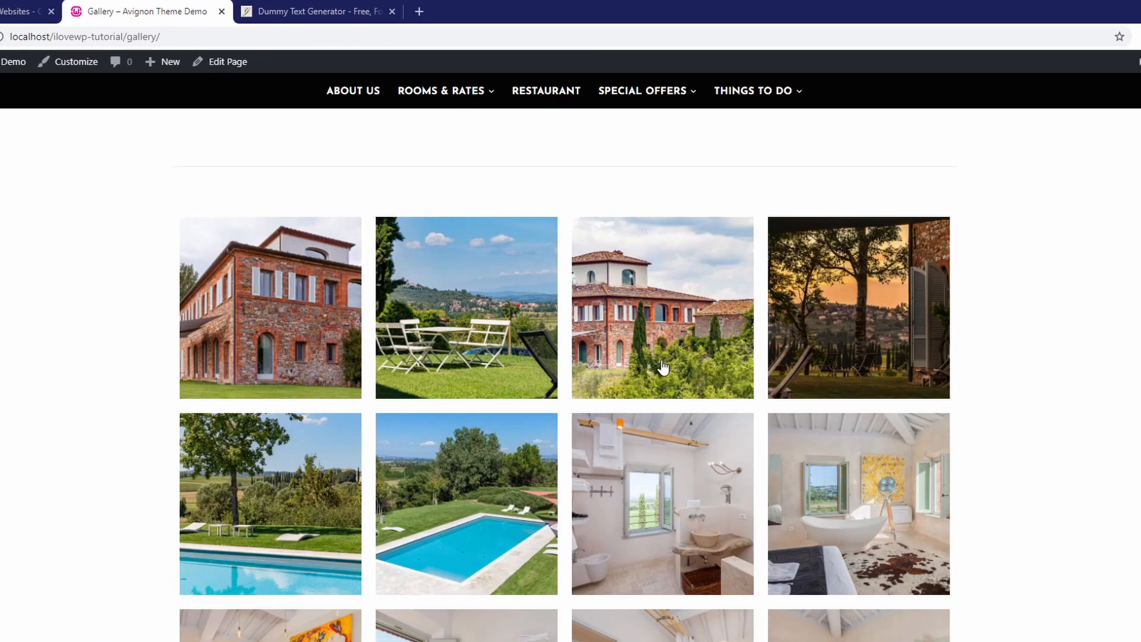
scroll(662, 367, down, 10)
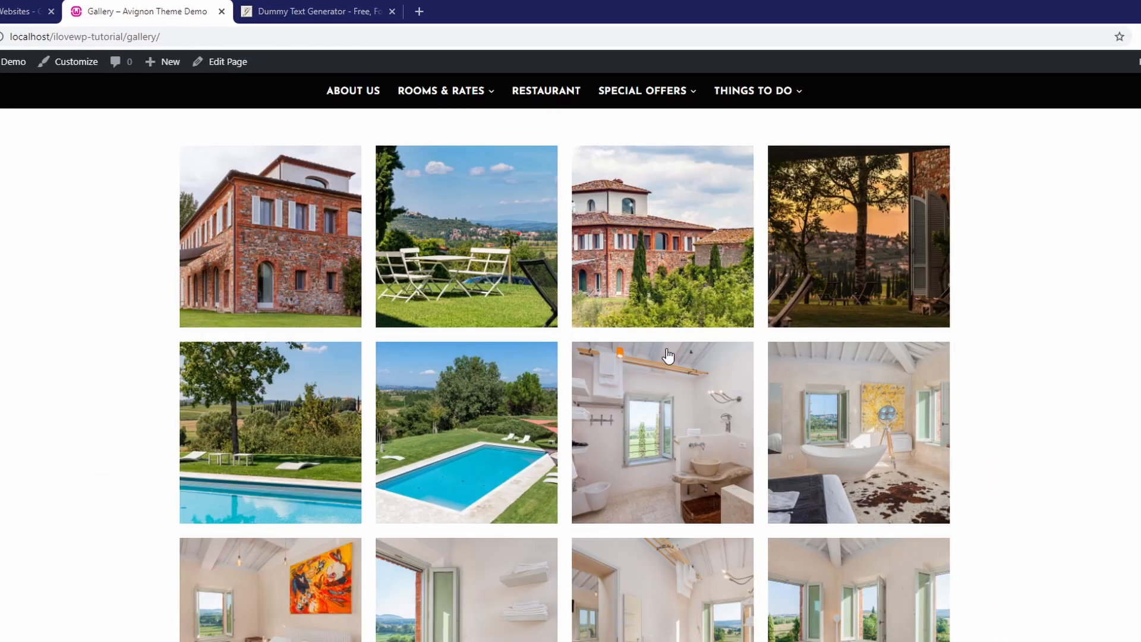
scroll(661, 386, up, 1)
scroll(661, 389, up, 8)
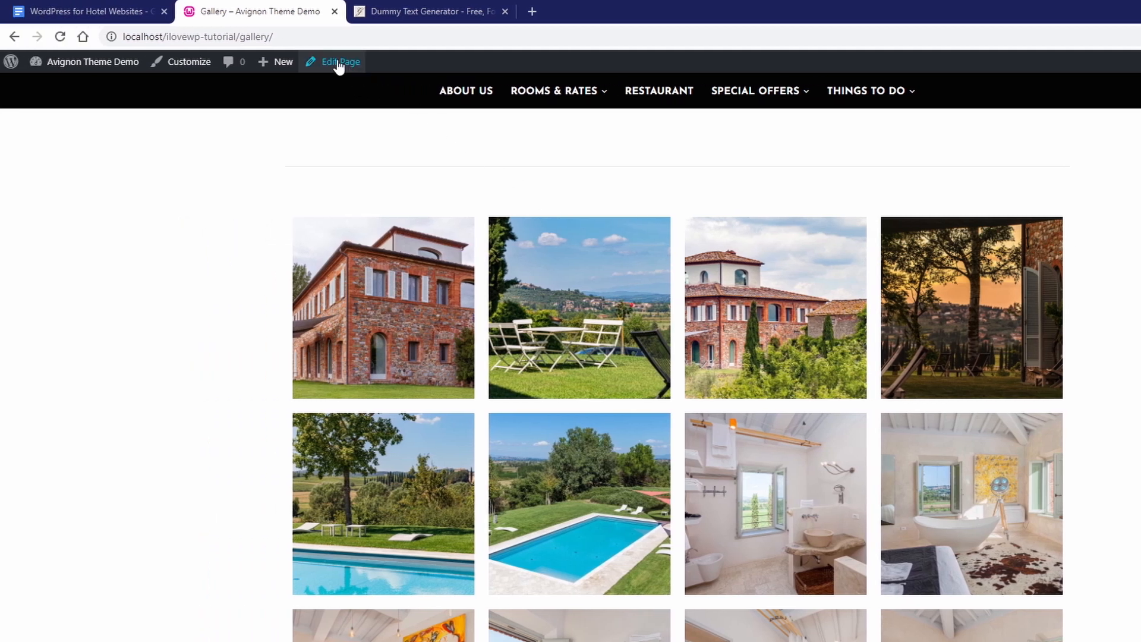
Step: Reopen the Gallery page for editing and duplicate the gallery shortcode below the original, separated by a blank line
click(339, 65)
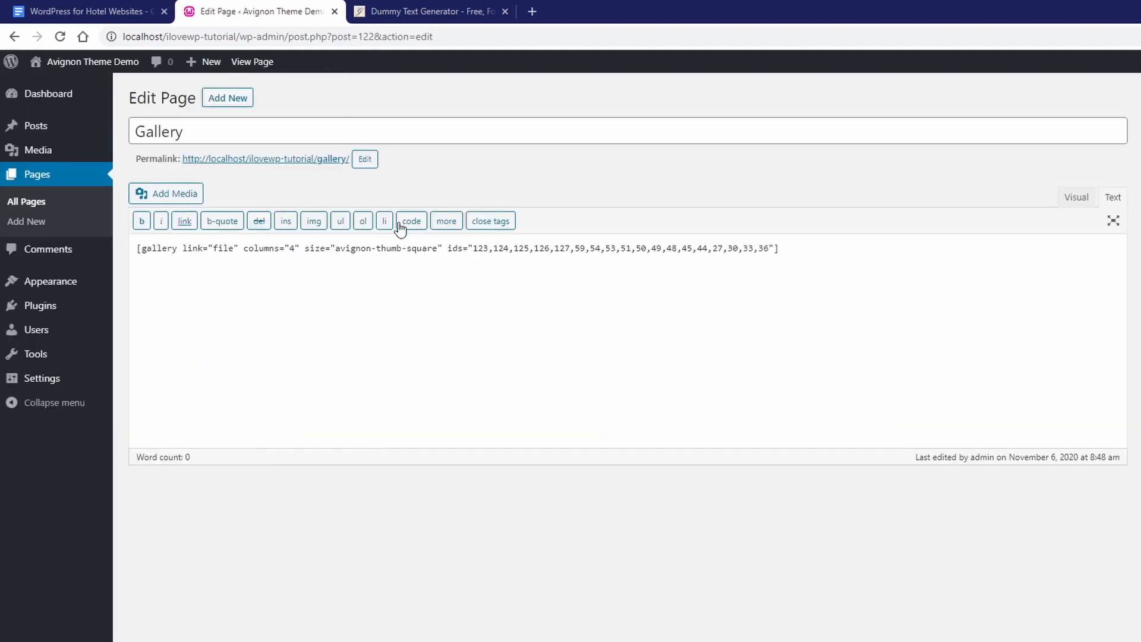
key(ctrl+a)
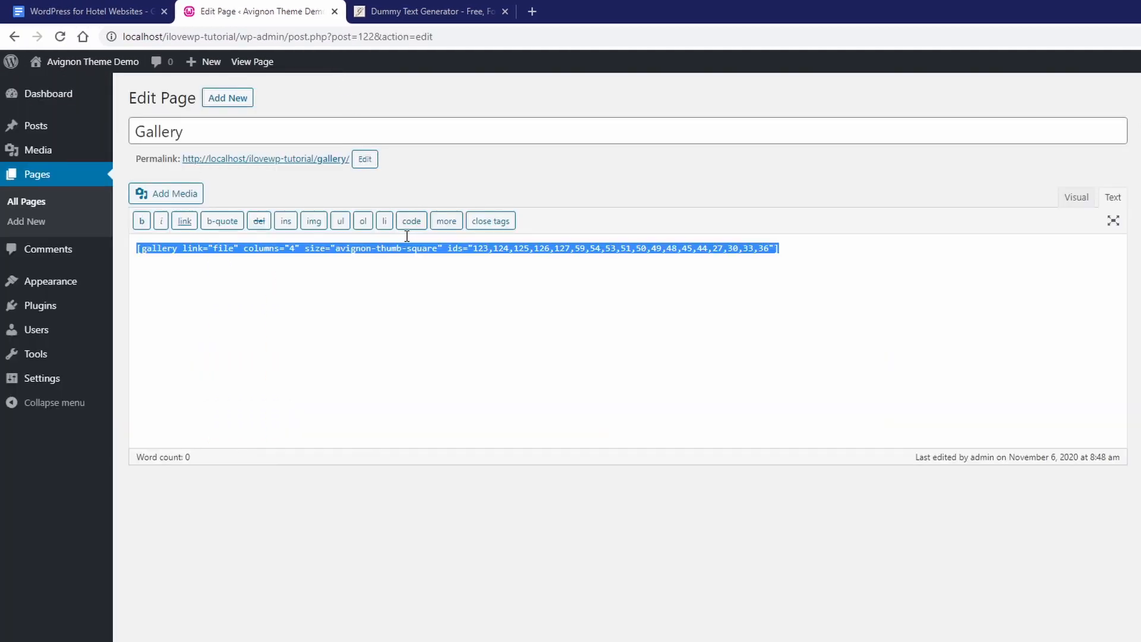
right_click(401, 247)
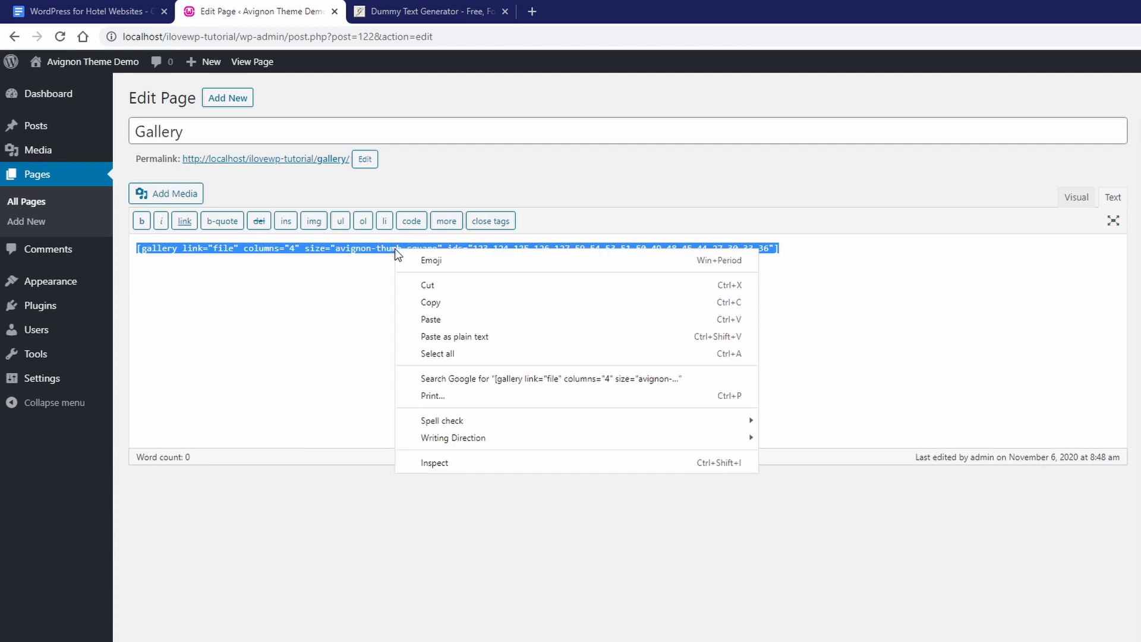
click(443, 298)
click(436, 283)
key(ctrl+v)
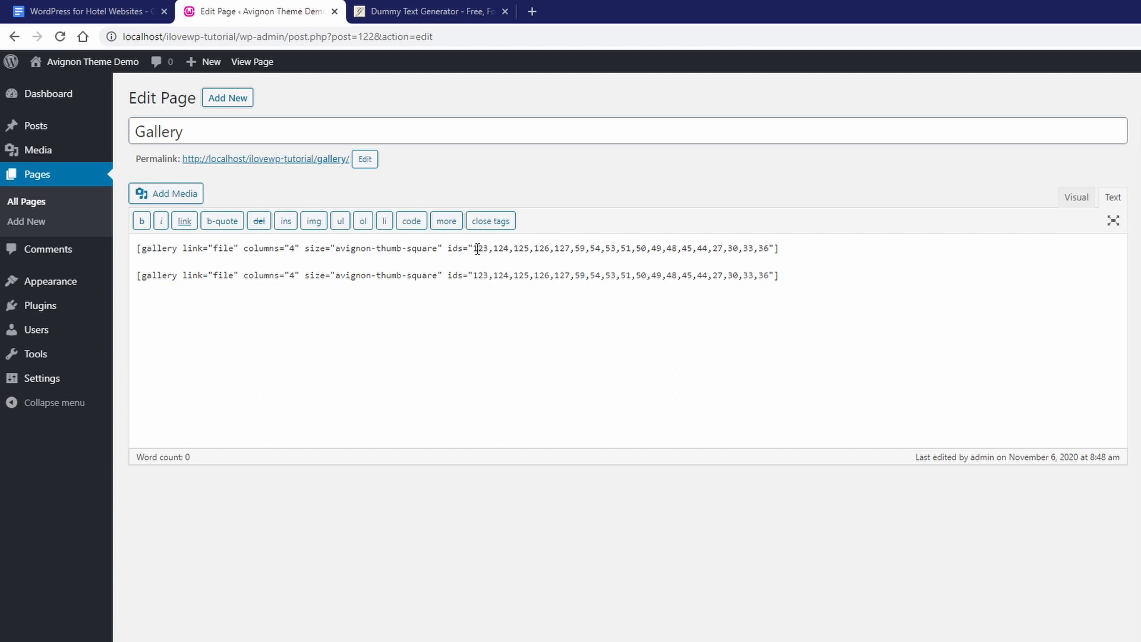
Step: Trim the first shortcode's ids to 123,124,125,126,127,59 and the second's to 54,53,51,50,49,48,45,44,27,30,33,36
drag(488, 248, 771, 248)
key(BackSpace)
drag(474, 275, 588, 276)
key(BackSpace)
Step: Add an h2 heading reading "Outside Views" above the first gallery shortcode
key(ctrl+Home)
key(Return)
key(Up)
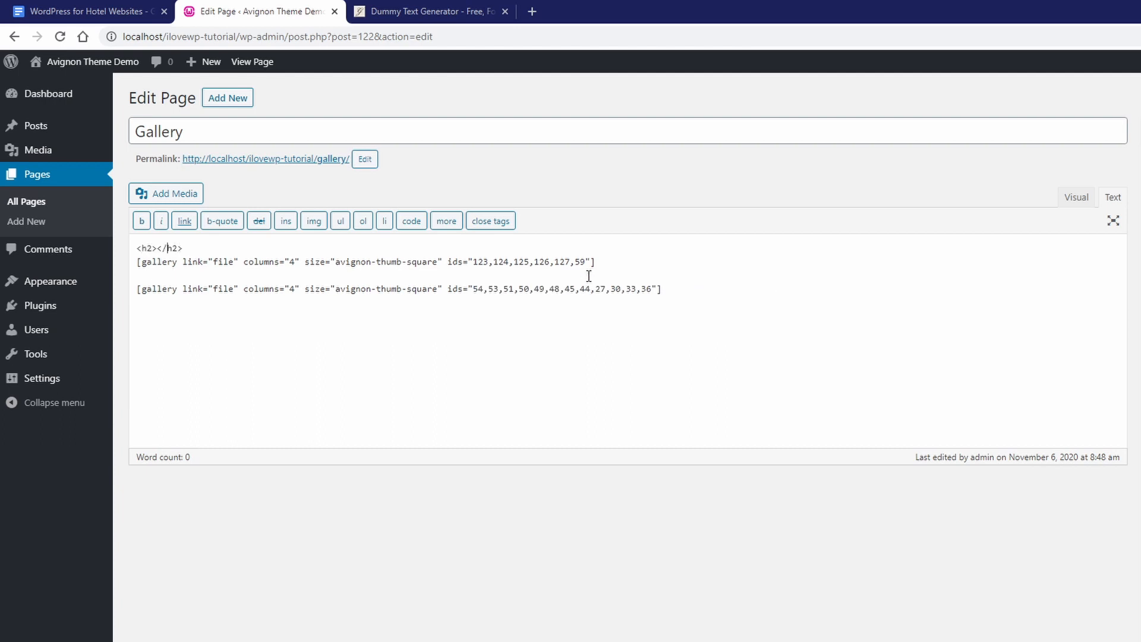
text(Outside Vi)
Step: Copy the heading above the second gallery shortcode, change its text to "Rooms", and update the Gallery page
key(Home)
key(shift+End)
key(ctrl+c)
key(Down)
key(Down)
key(Return)
key(ctrl+v)
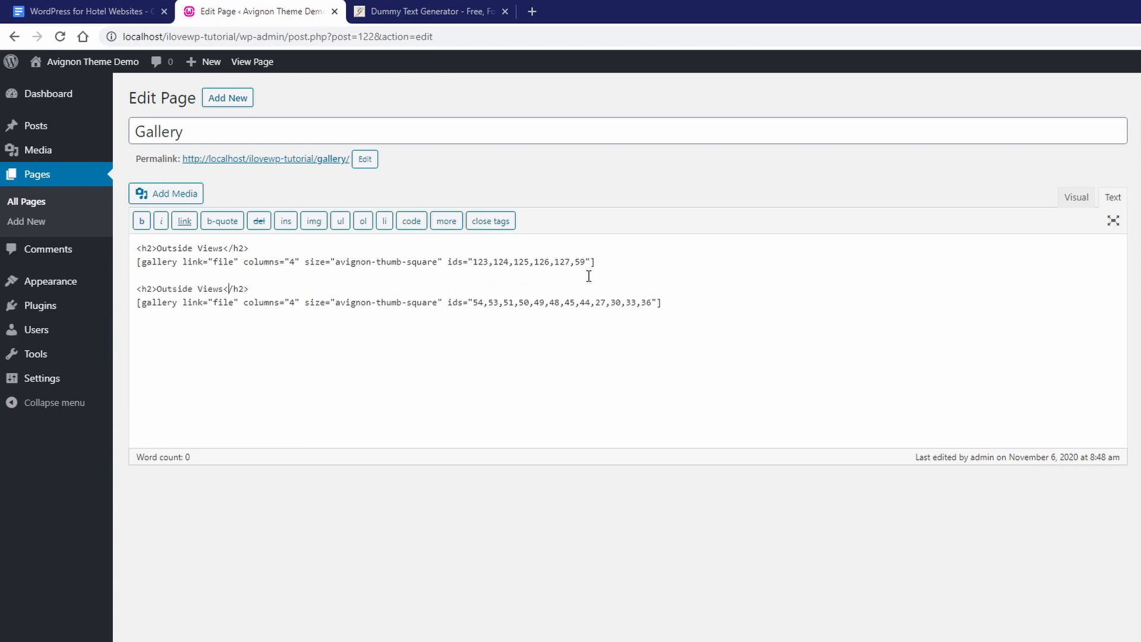
key(shift+Home)
text(Room)
scroll(873, 295, down, 6)
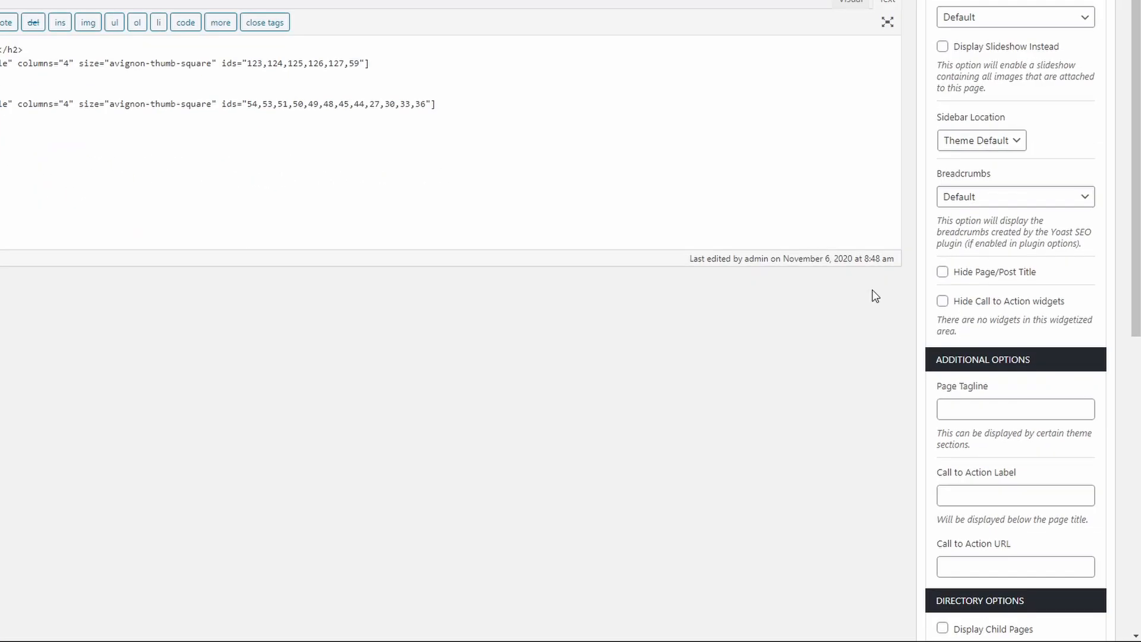
click(1063, 466)
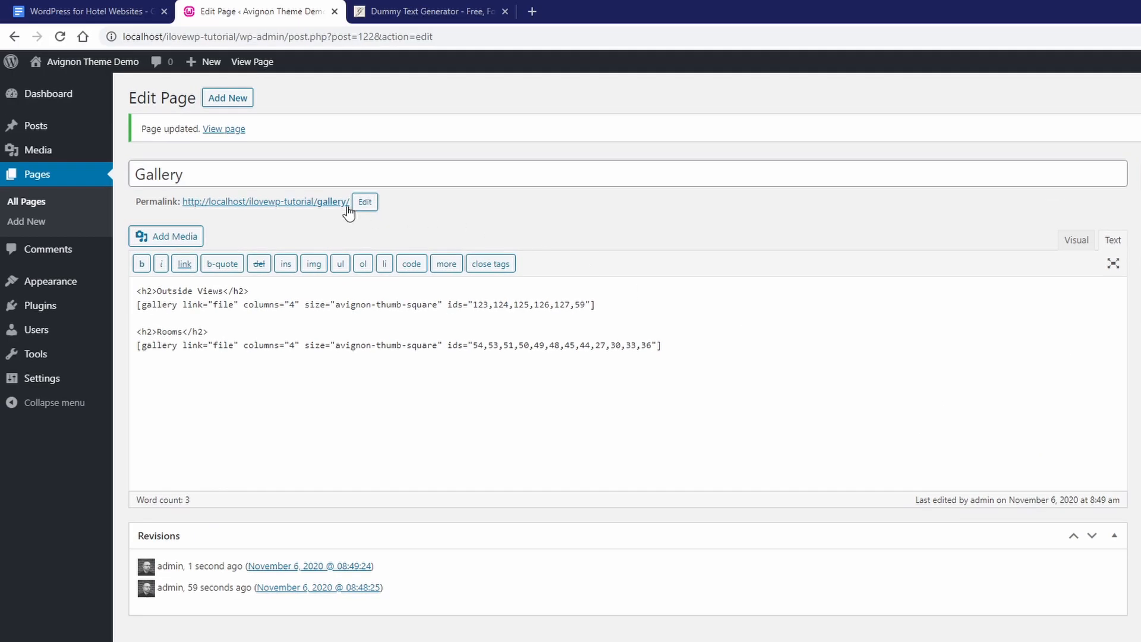
Step: View the Gallery page's two image sections, open the sunset photo at full size, and return to the page
click(313, 201)
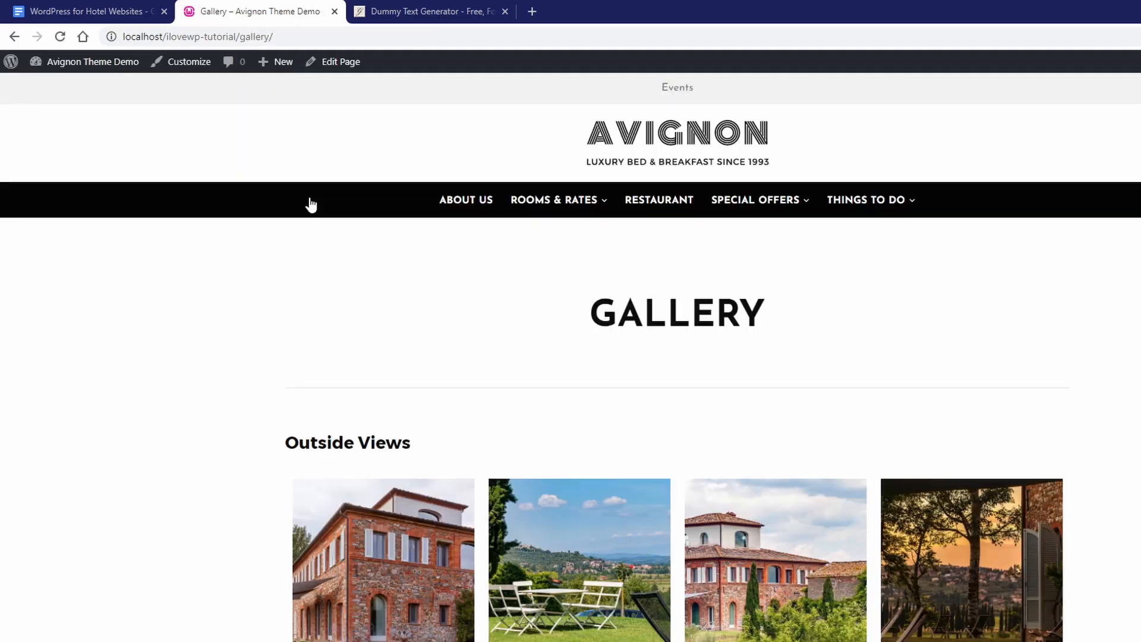
scroll(577, 300, down, 13)
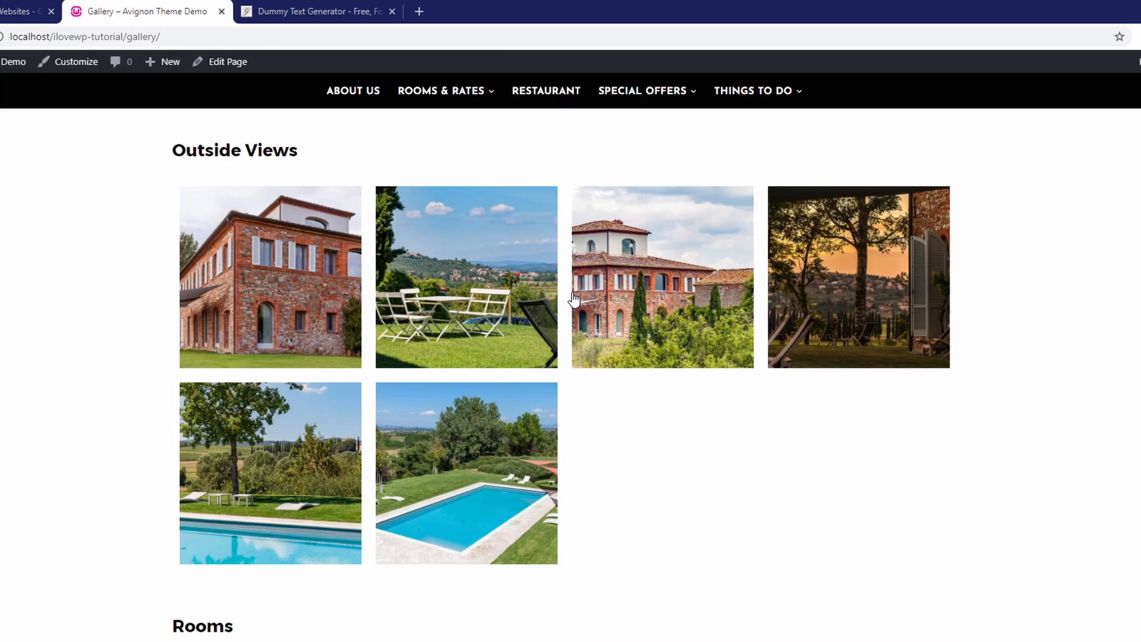
scroll(572, 298, down, 2)
scroll(512, 366, up, 10)
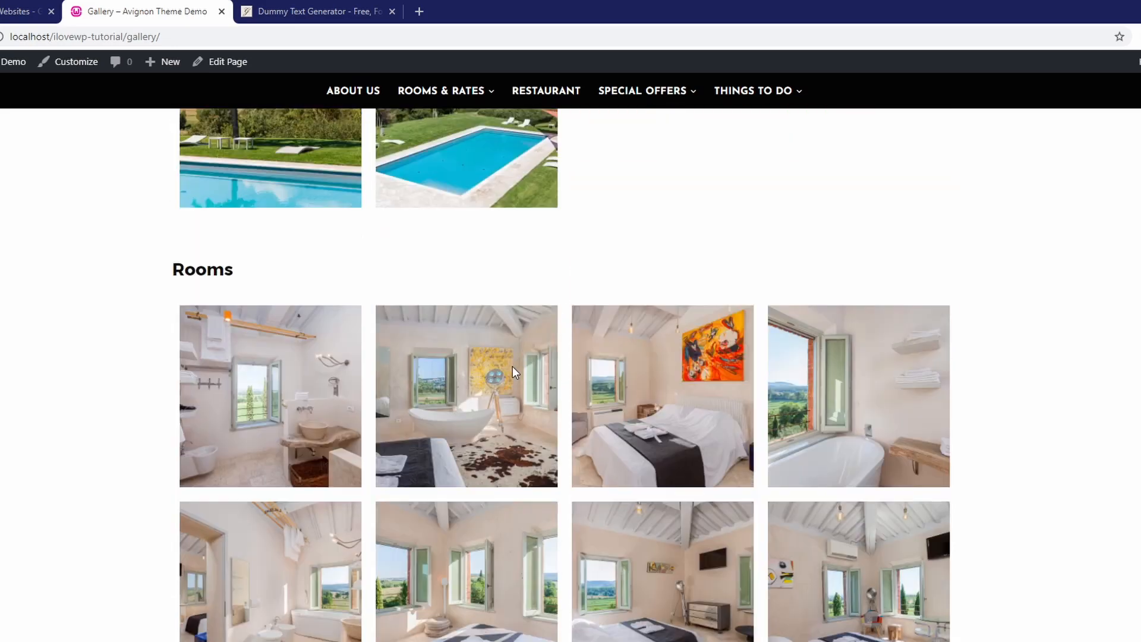
scroll(384, 453, up, 5)
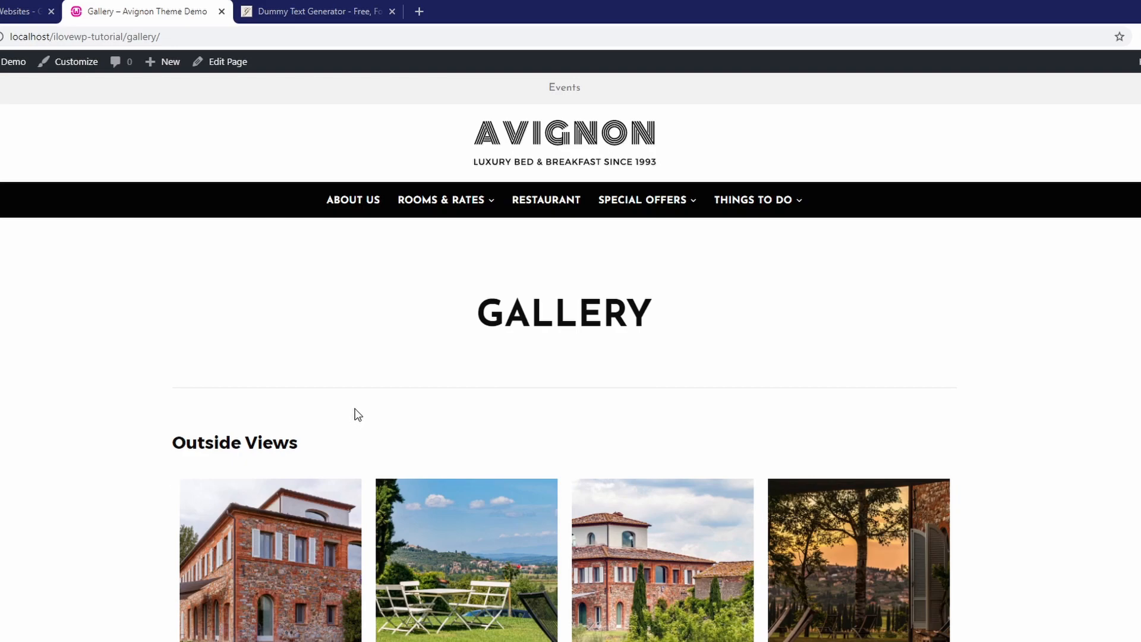
scroll(501, 269, down, 3)
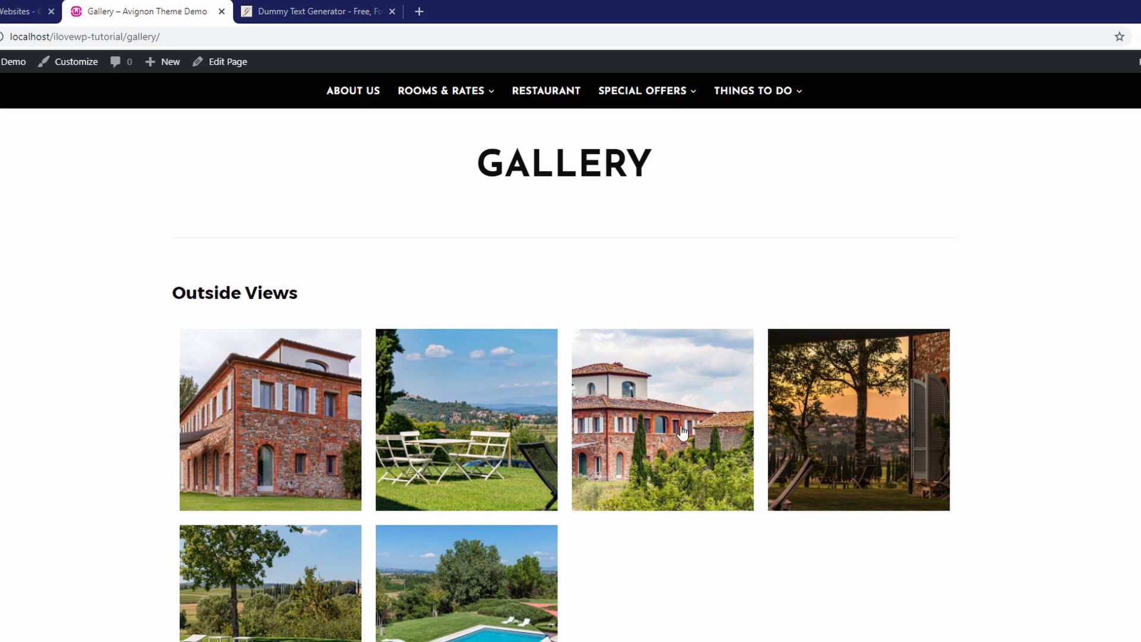
click(823, 430)
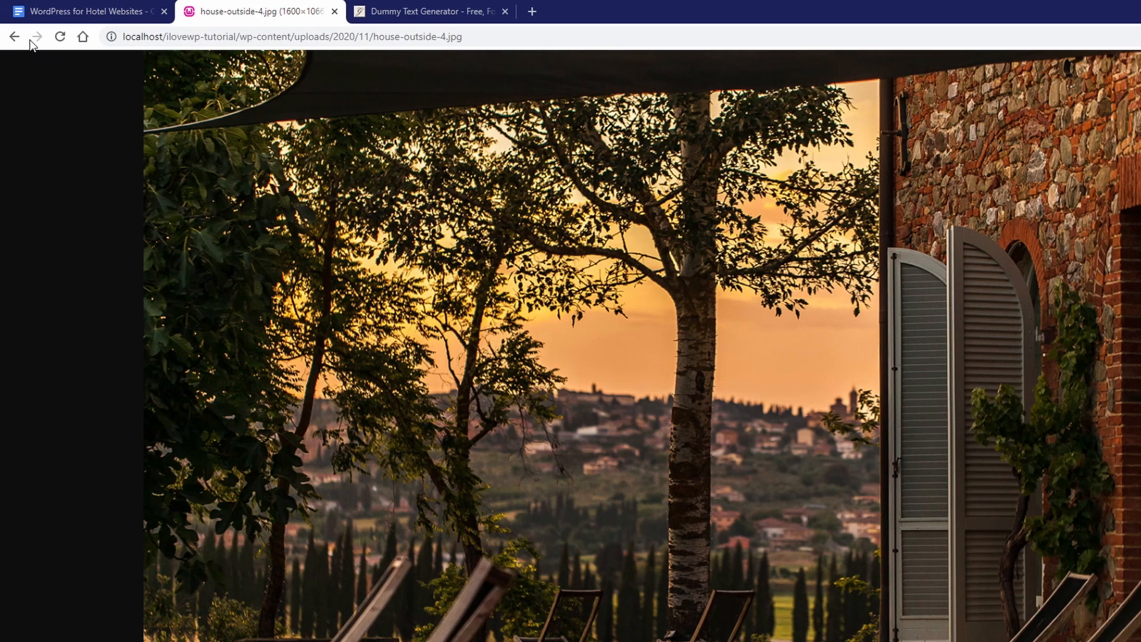
click(14, 36)
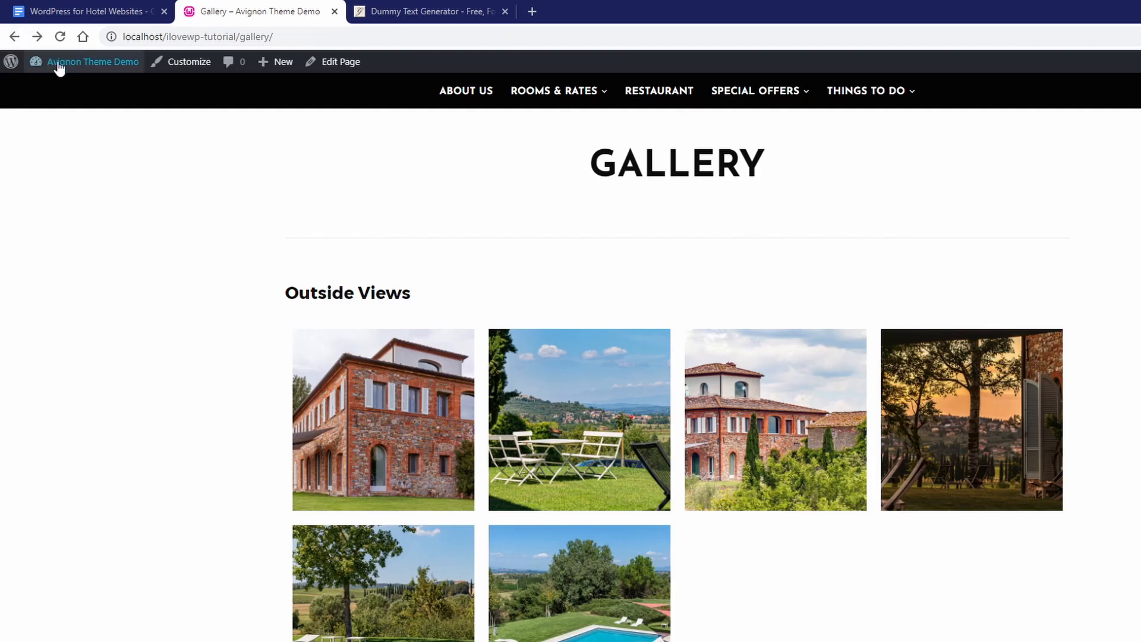
Step: Open the page for adding new plugins from the site dashboard and search it for "lightbox"
mouse_move(101, 72)
click(75, 88)
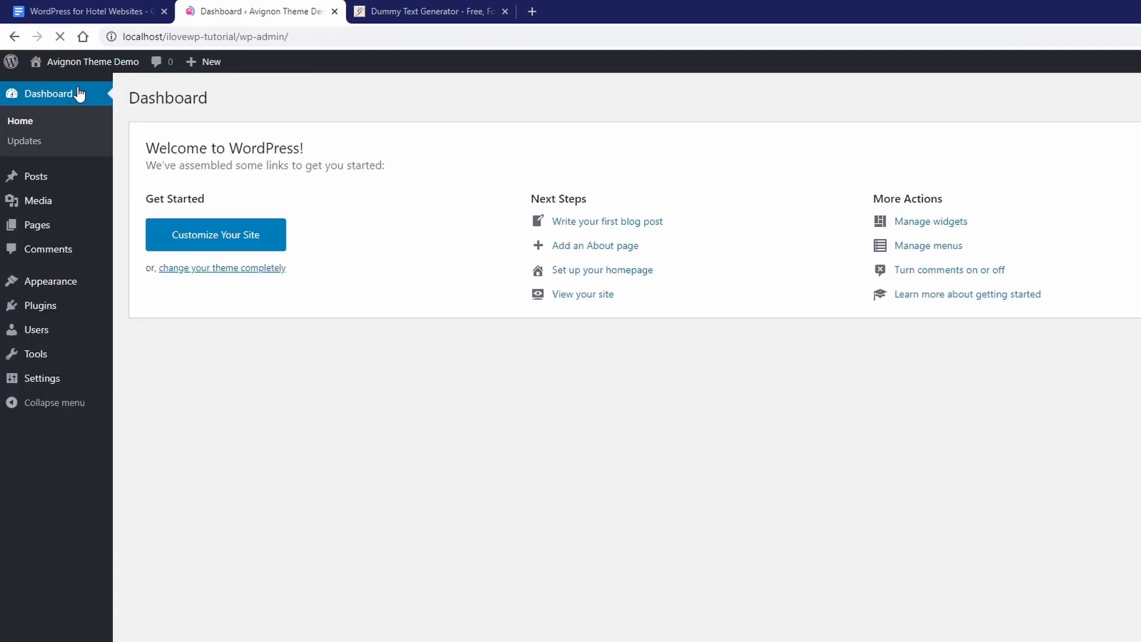
mouse_move(85, 314)
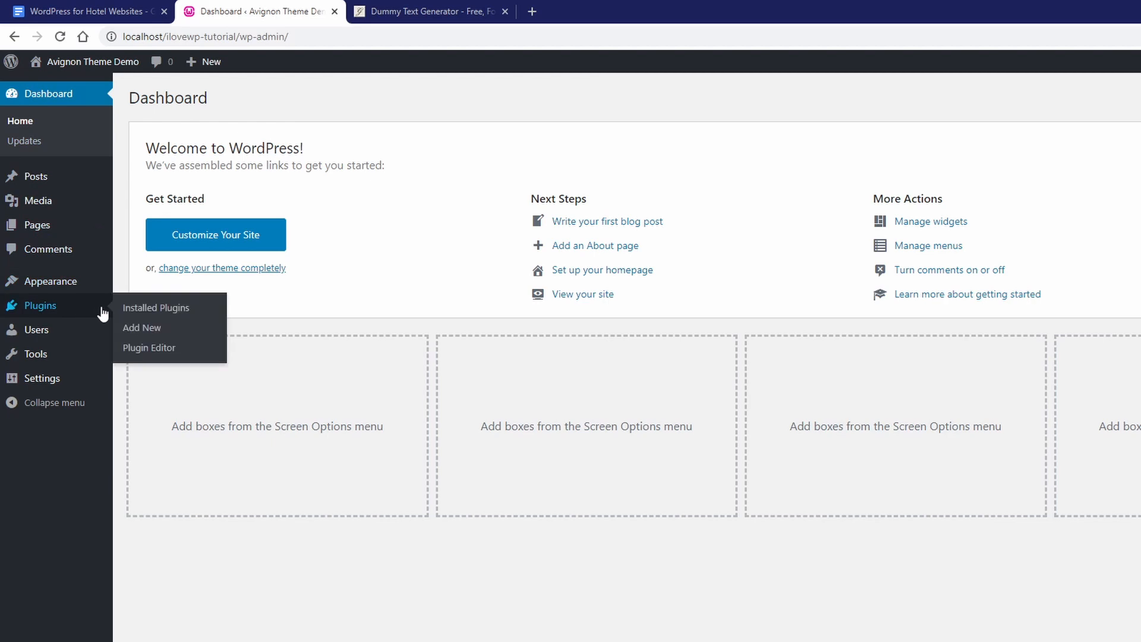
click(143, 331)
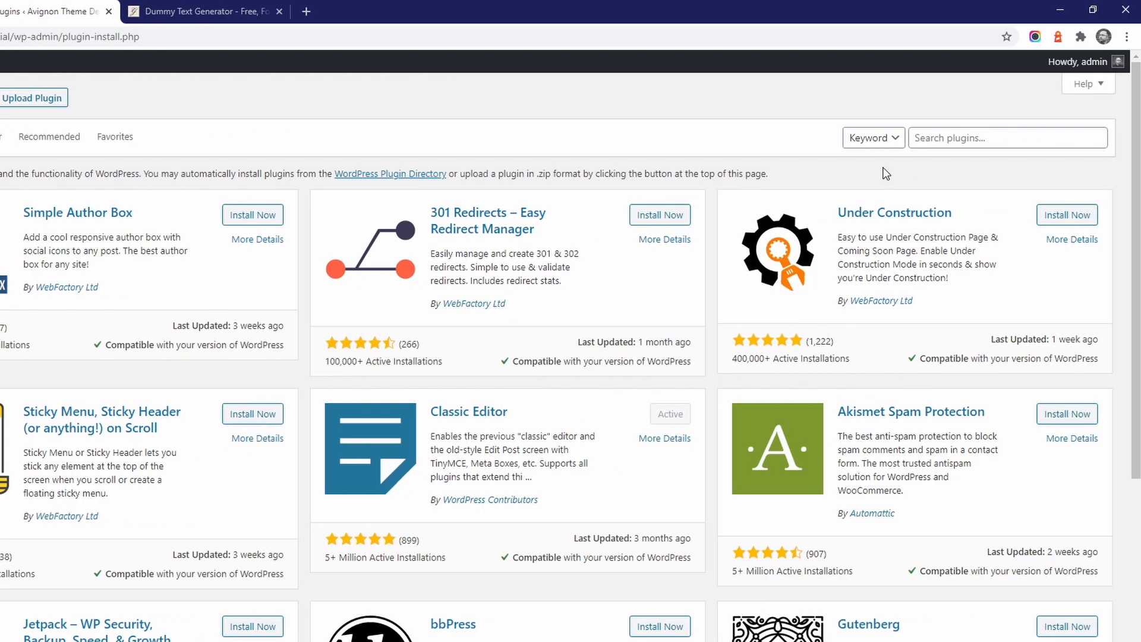
click(961, 138)
text(li)
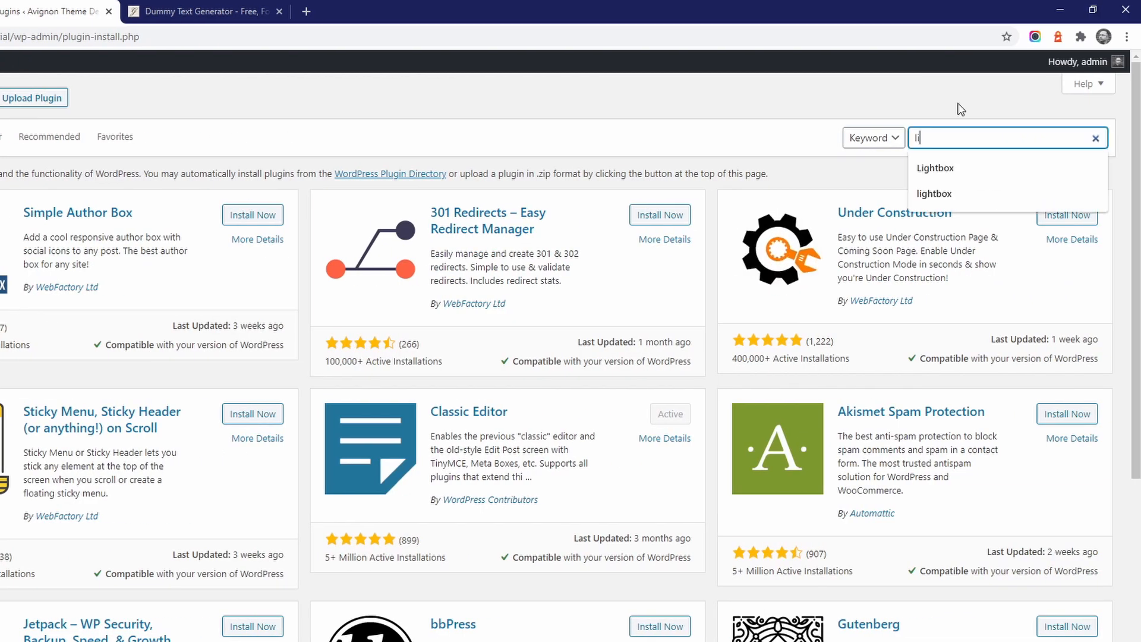
text(ghtbo)
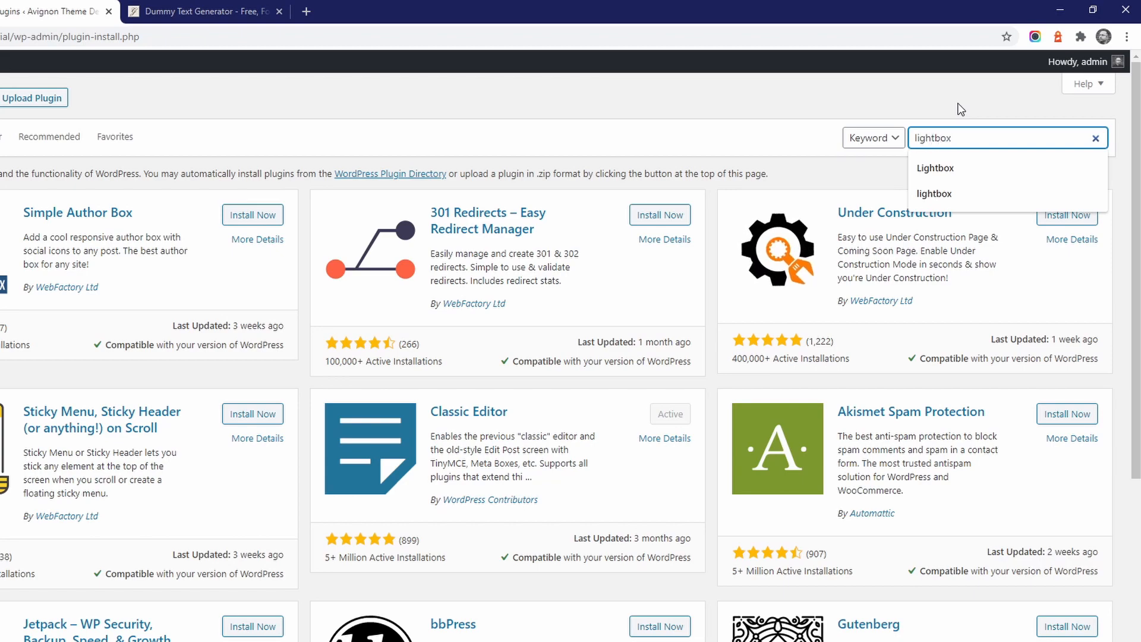
text(x)
key(Return)
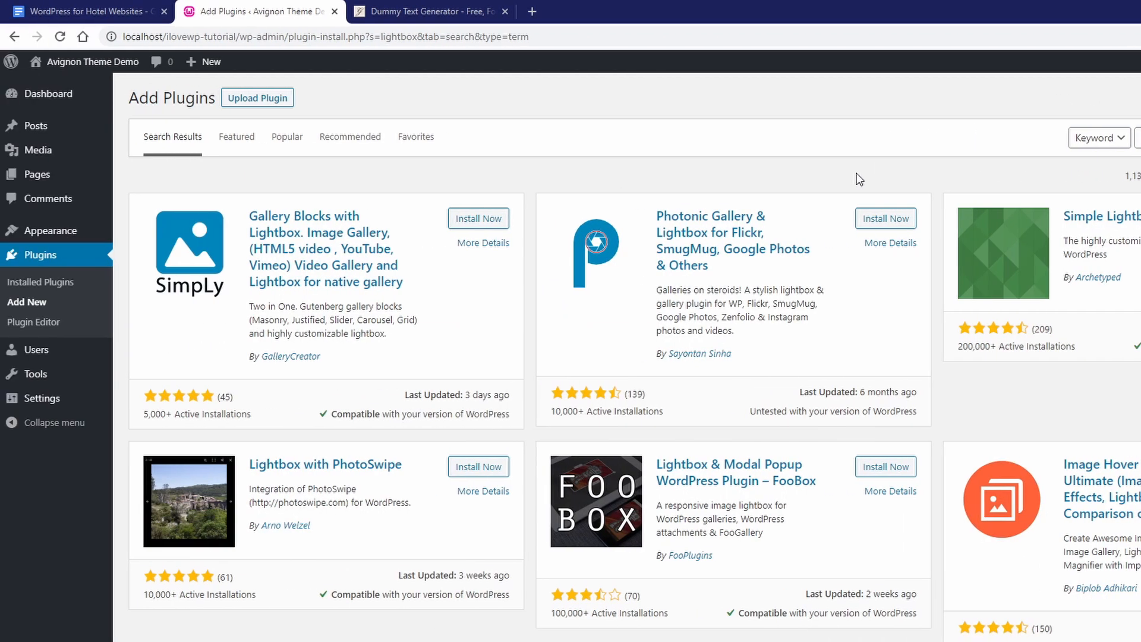
Step: Install and activate the Responsive Lightbox & Gallery plugin by dFactory from the search results
scroll(847, 170, down, 6)
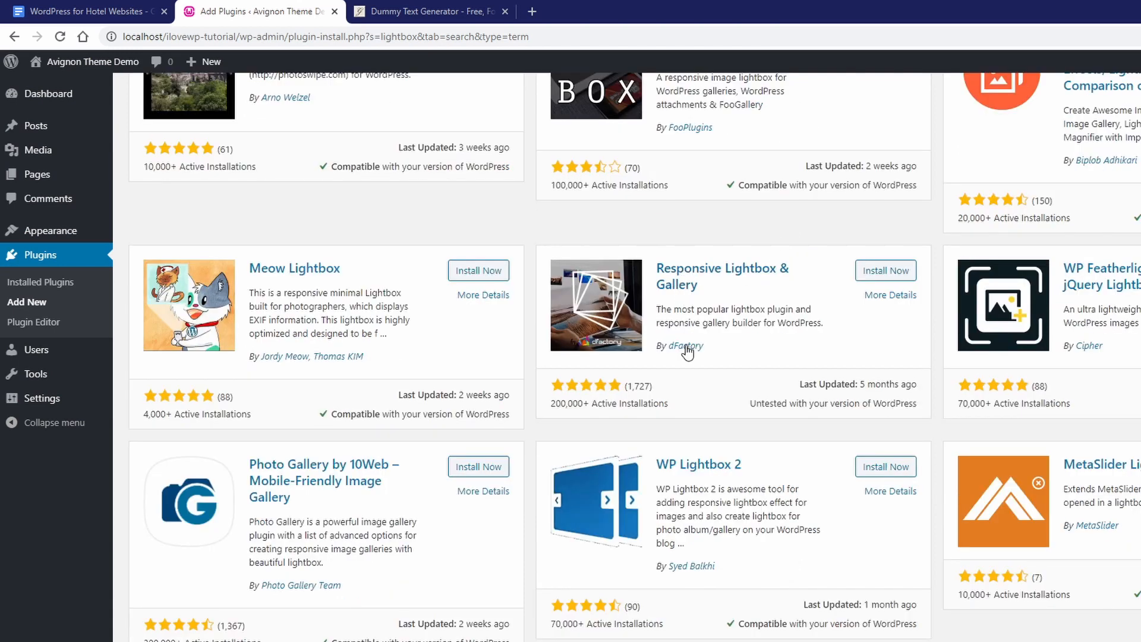
click(887, 273)
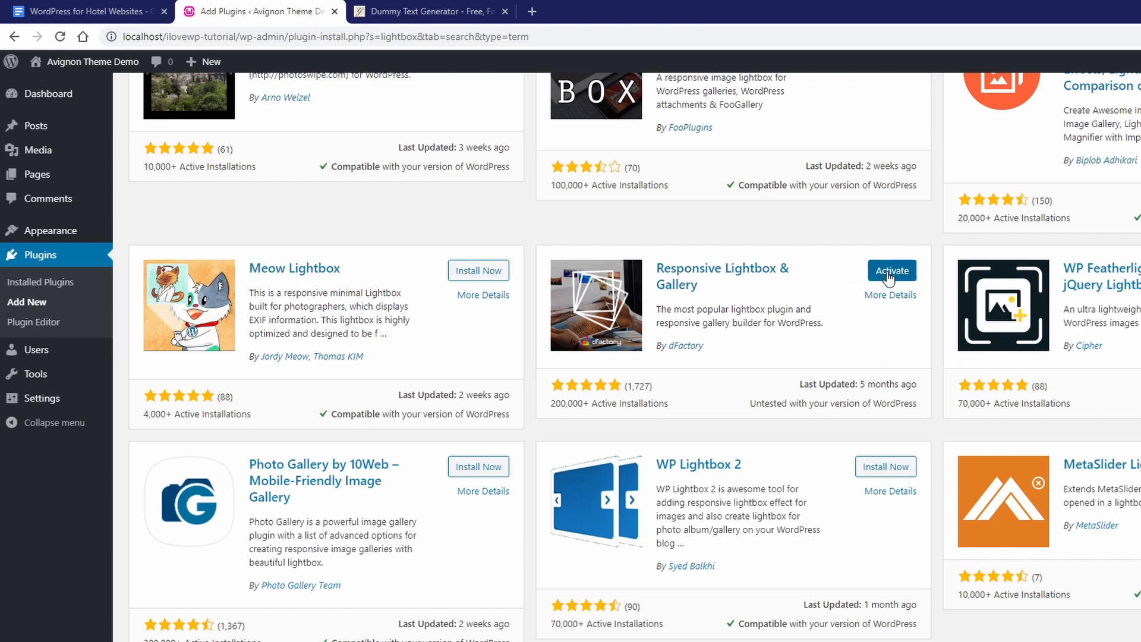
click(889, 274)
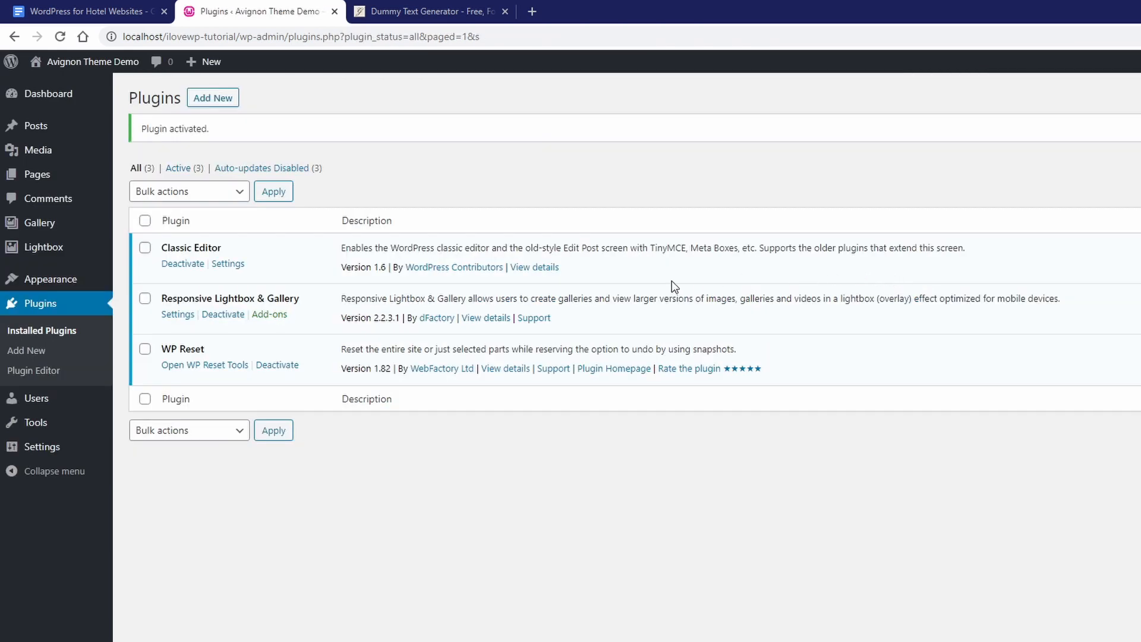
Step: Open the Responsive Lightbox & Gallery plugin's settings, review the general options, and save them
click(179, 315)
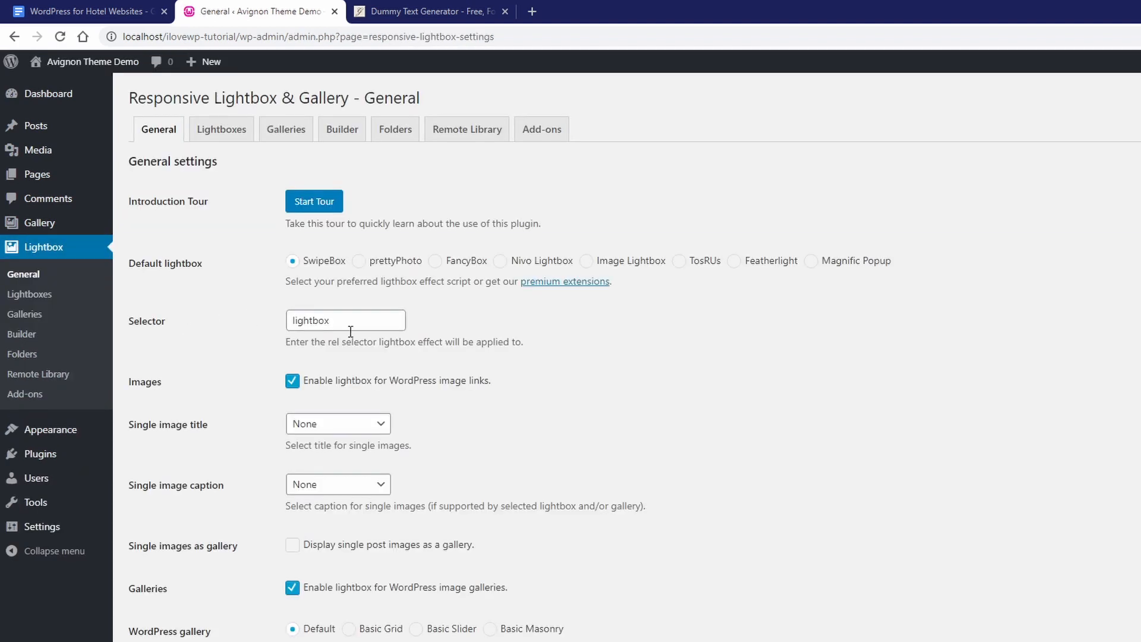
scroll(466, 404, down, 4)
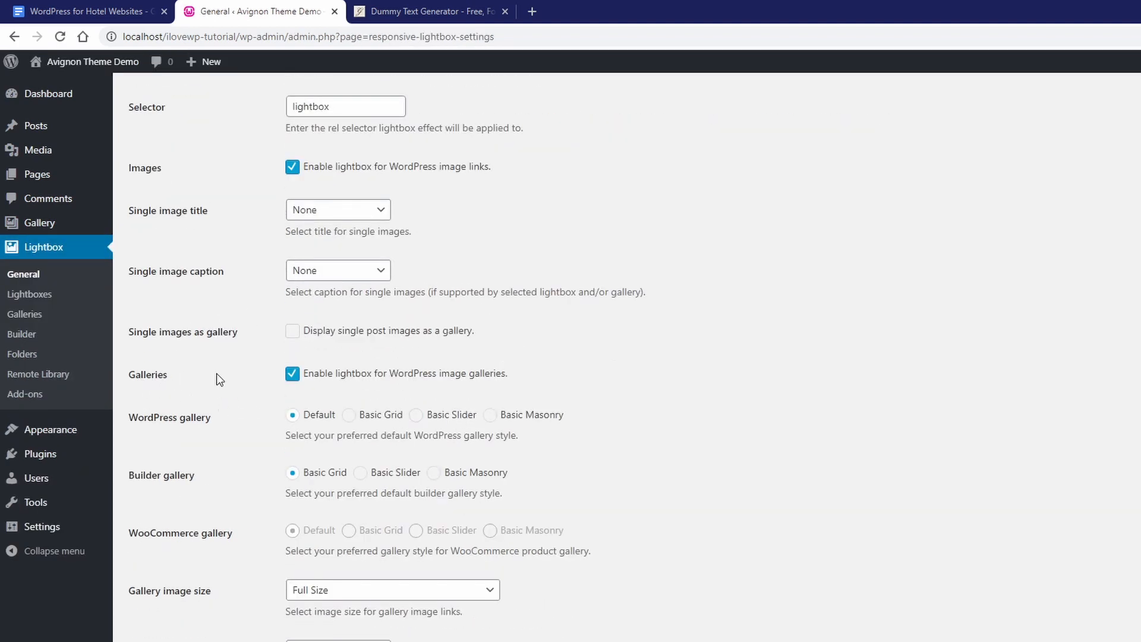
scroll(292, 379, down, 9)
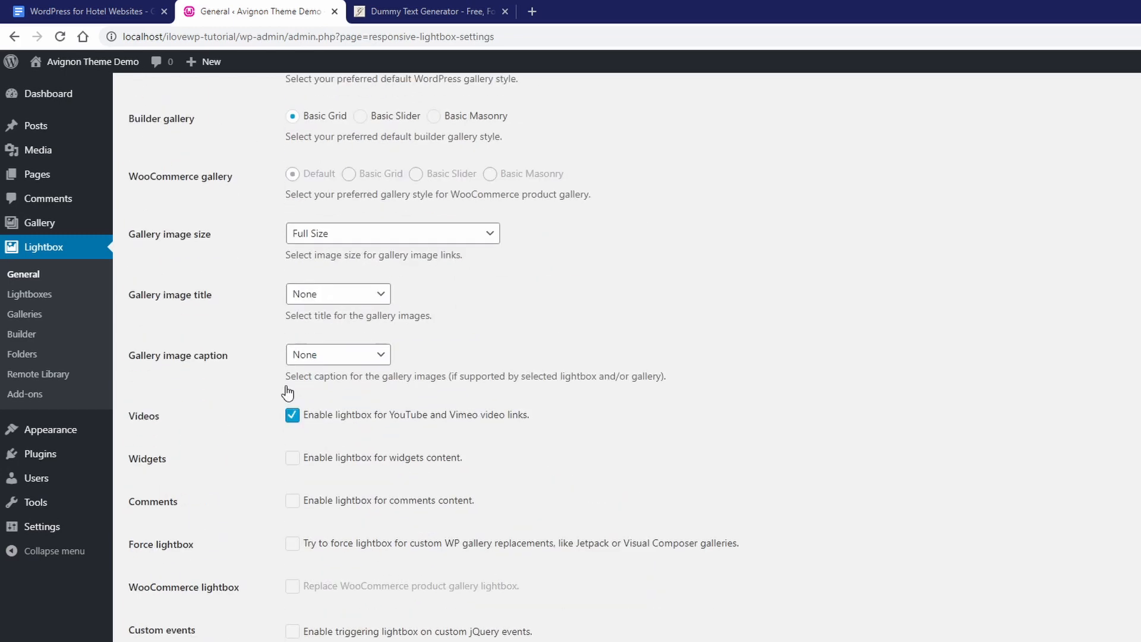
click(160, 568)
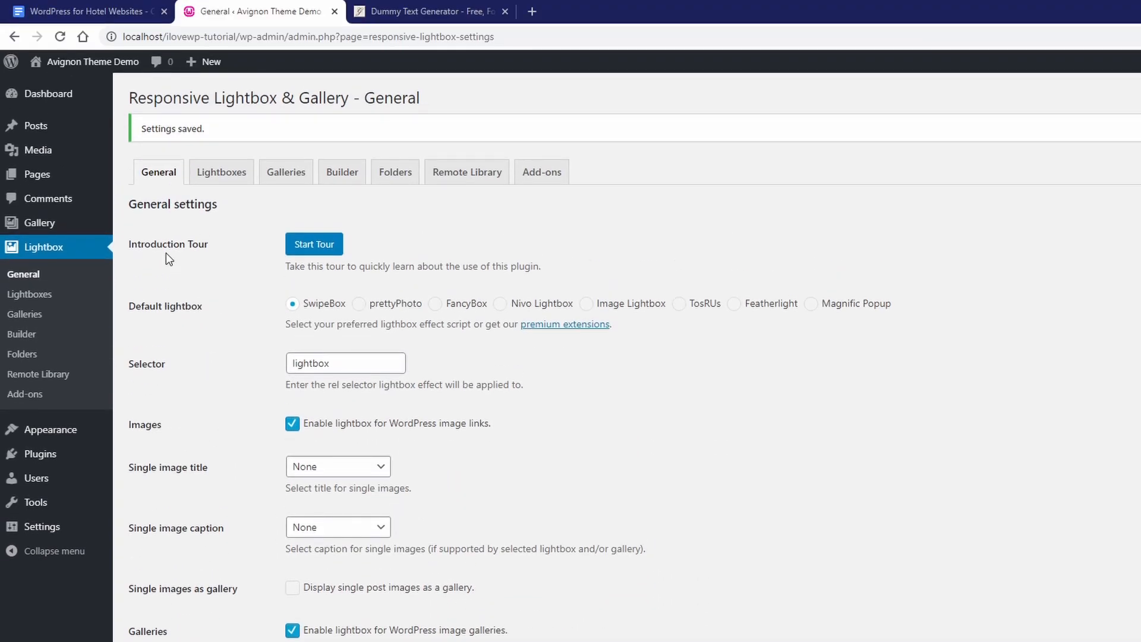
Step: View the published Gallery page, browse the Outside Views photos in the lightbox starting from the stone house, and close the lightbox
mouse_move(51, 174)
click(141, 178)
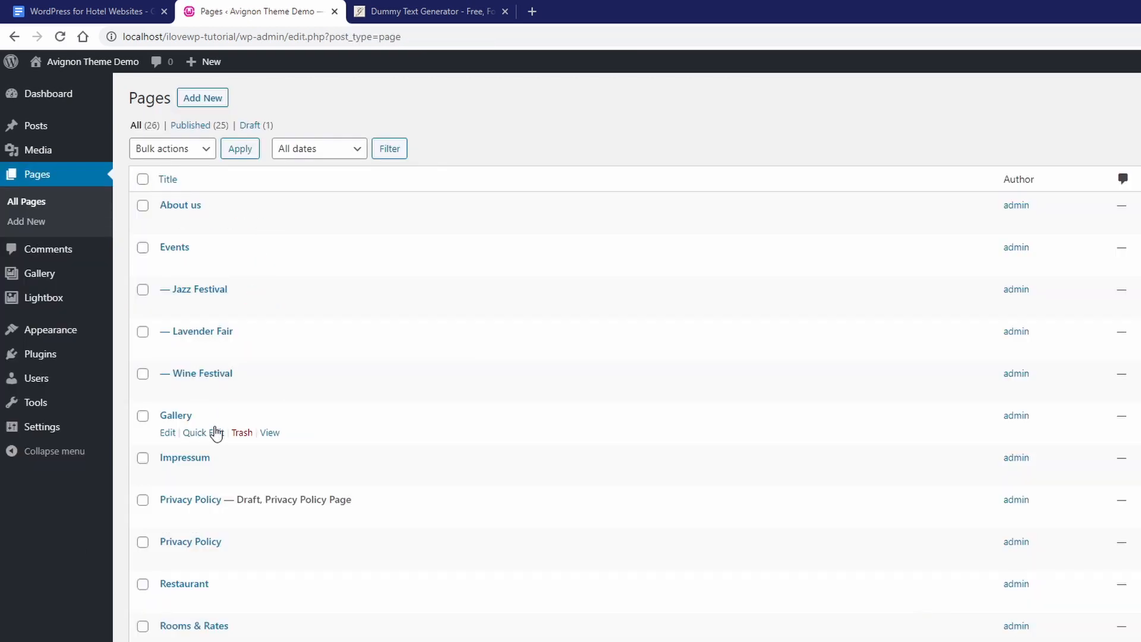
click(271, 433)
scroll(315, 411, down, 1)
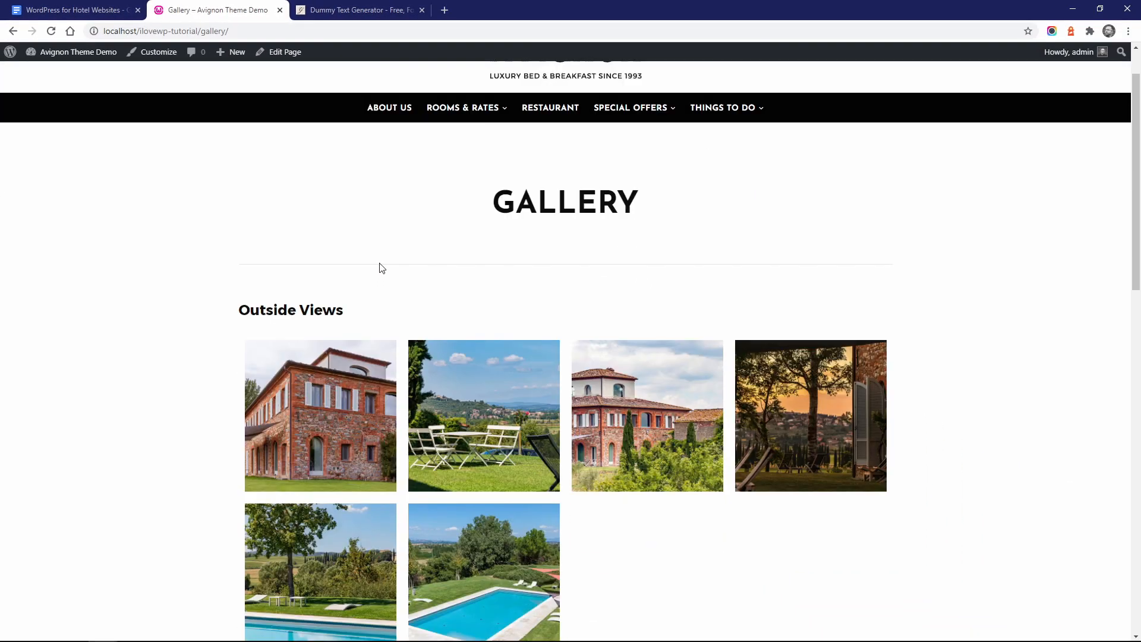
scroll(382, 268, down, 2)
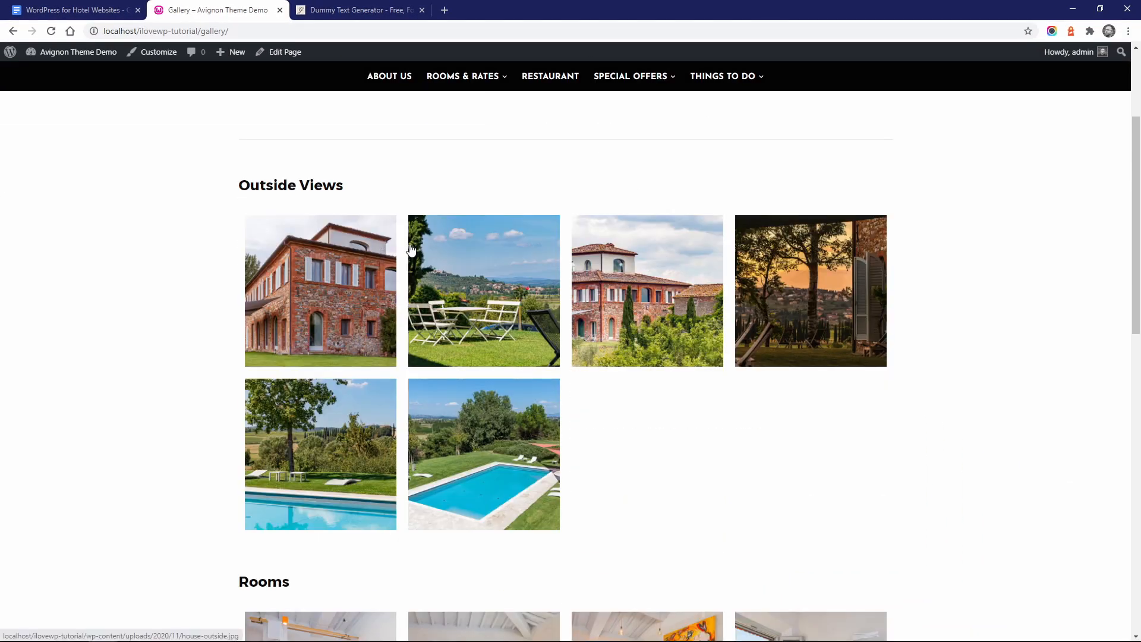
click(367, 278)
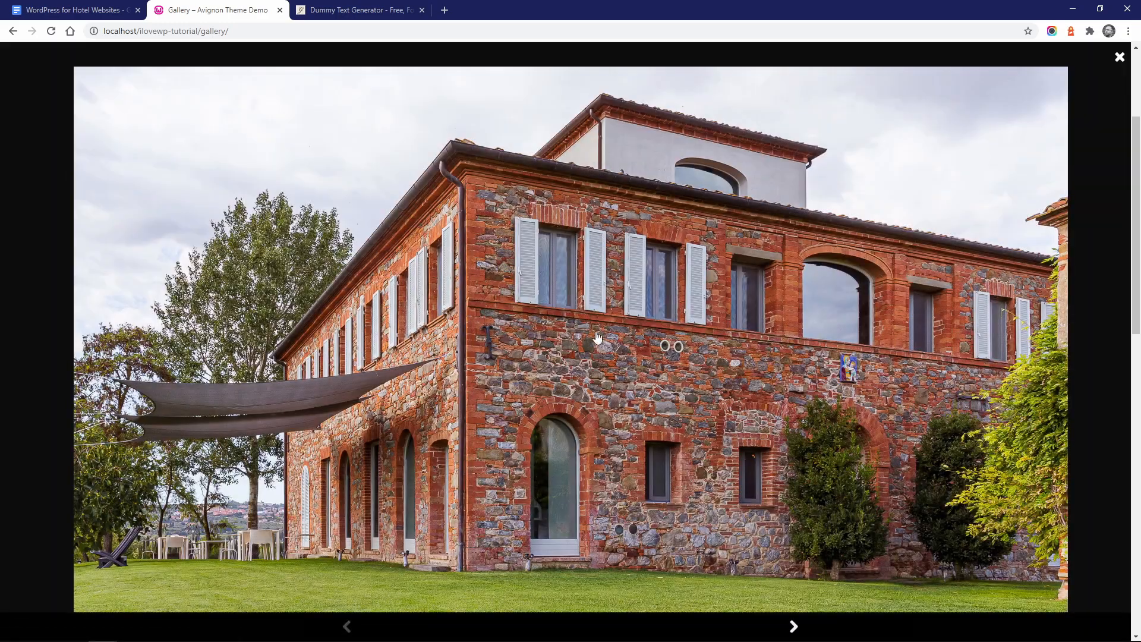
click(794, 626)
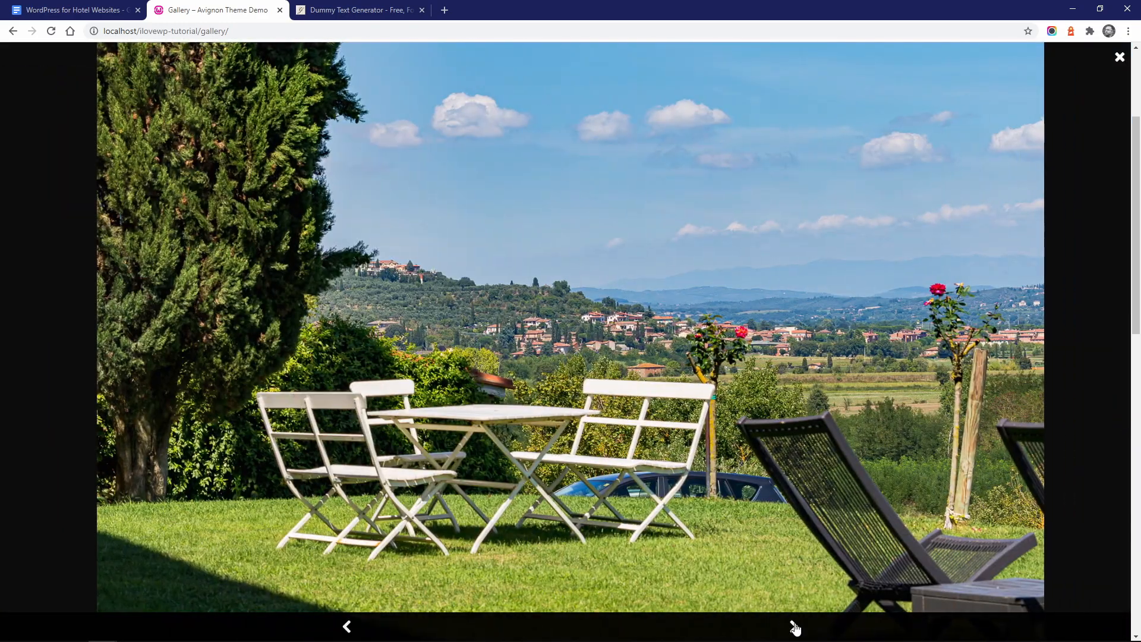
click(794, 626)
click(794, 626)
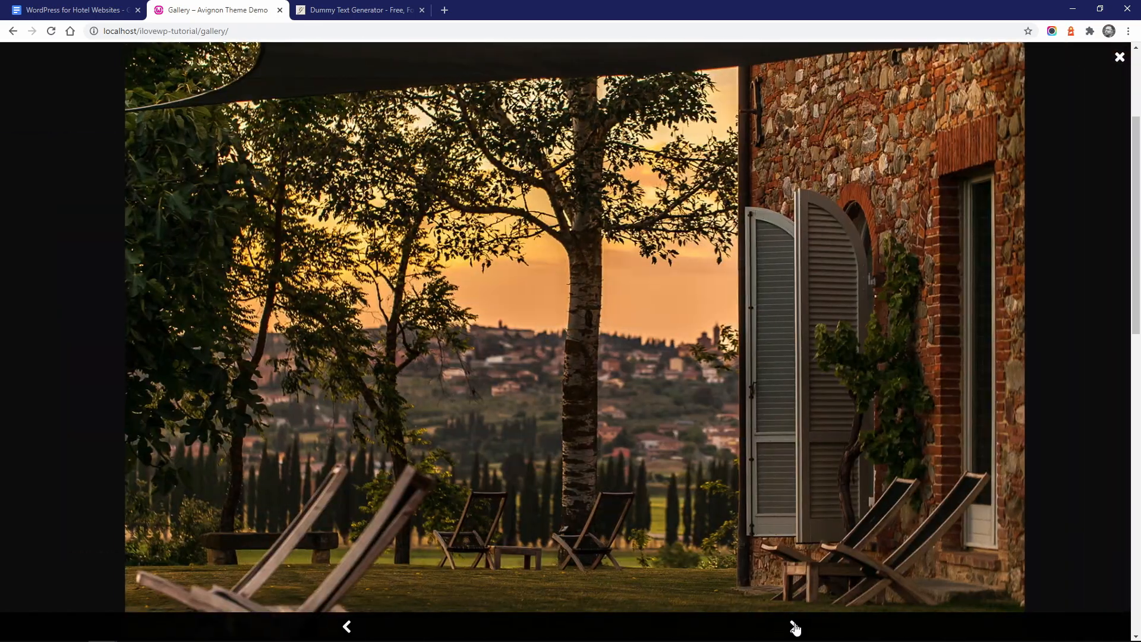
click(794, 626)
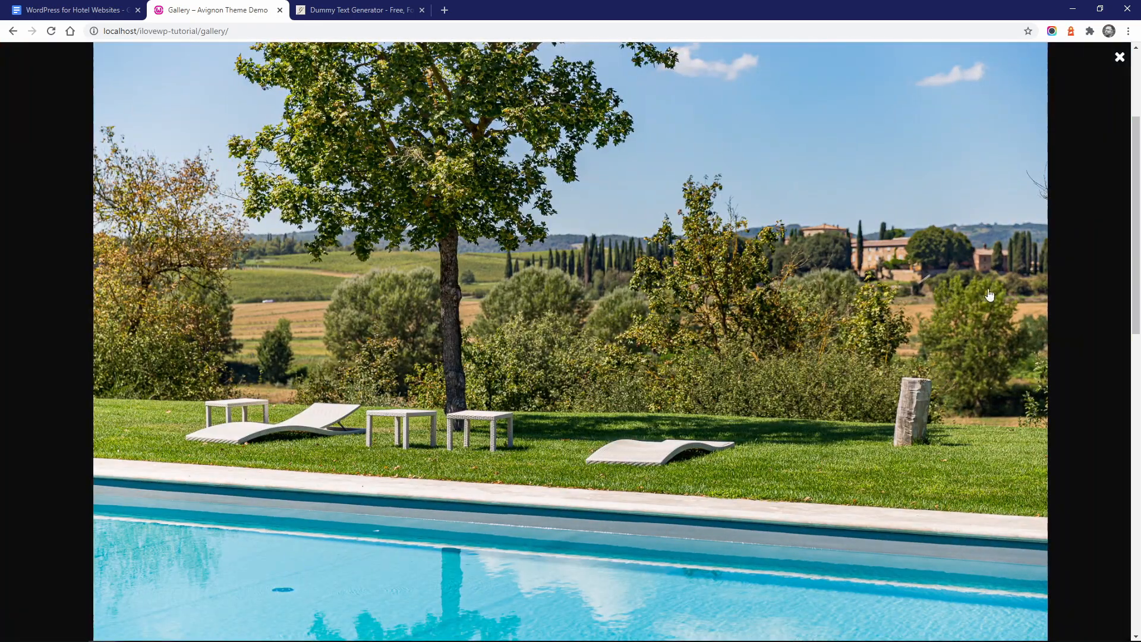
click(1118, 56)
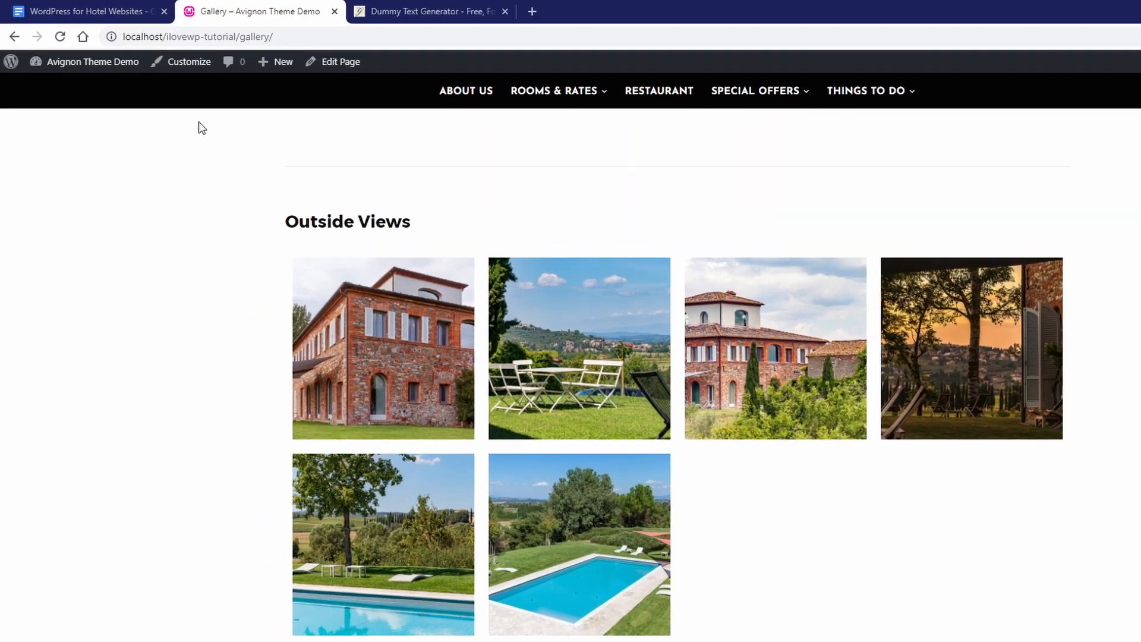
Step: Go back to the dashboard and view the lightbox plugin's general settings, including the default lightbox choices
mouse_move(85, 58)
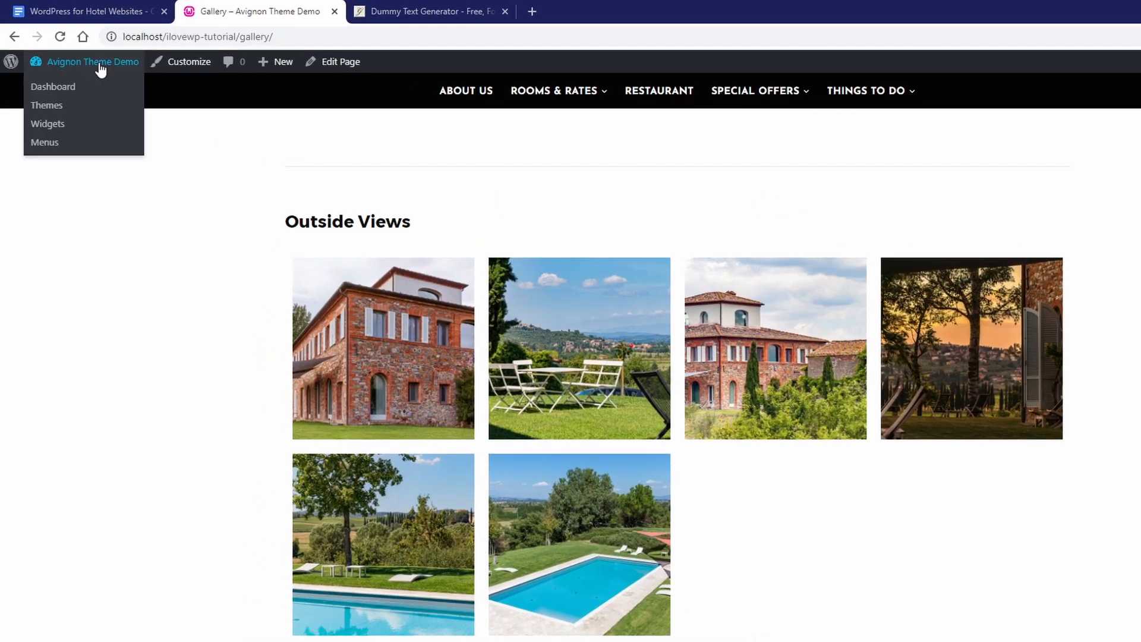
click(82, 96)
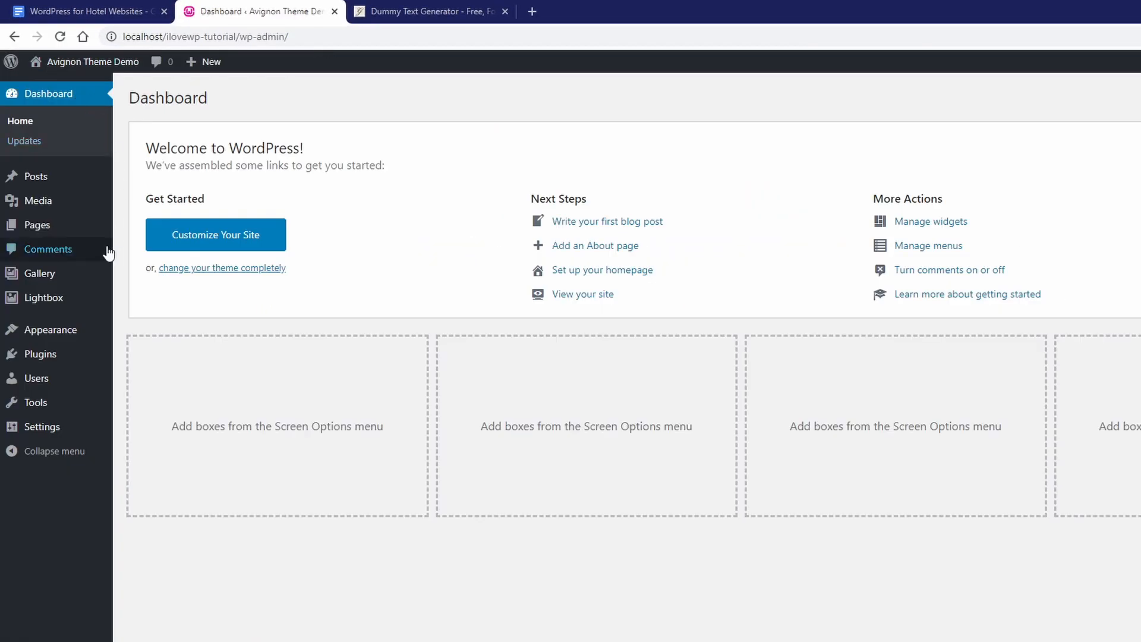
mouse_move(68, 300)
click(145, 300)
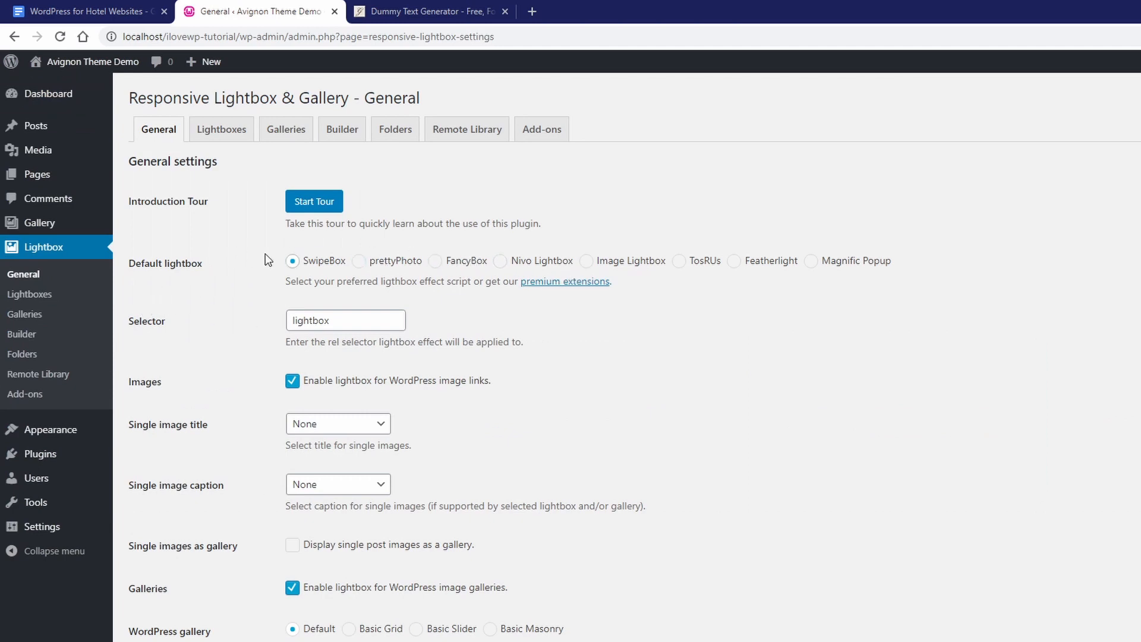
Step: Select the Primary Menu for editing and add the Gallery page to it
mouse_move(71, 429)
click(137, 492)
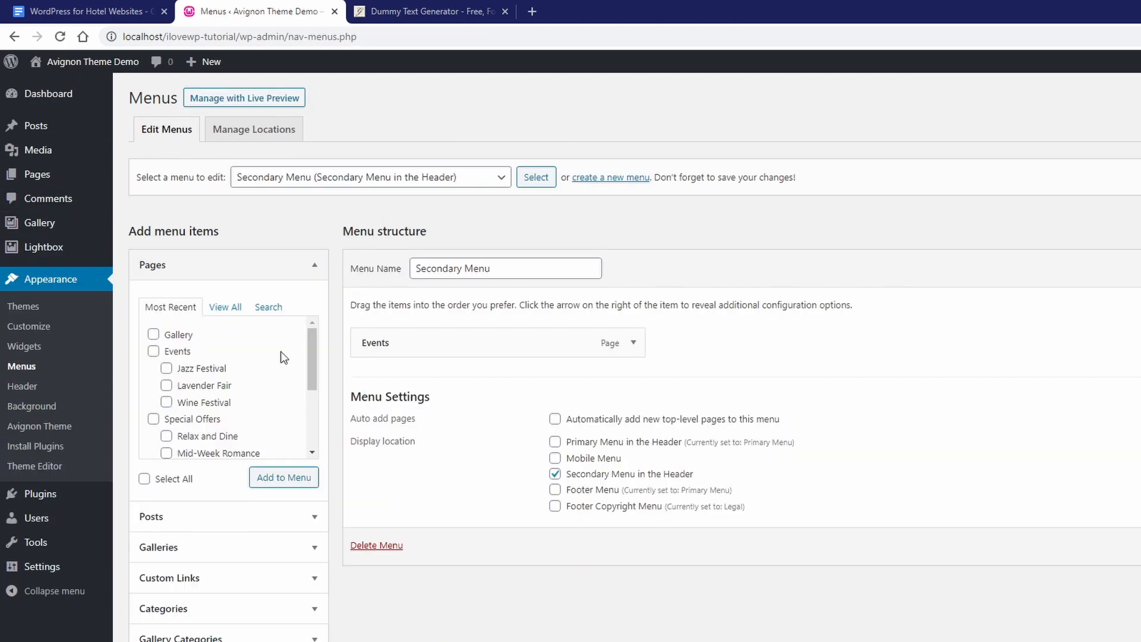
click(324, 177)
click(293, 210)
click(536, 176)
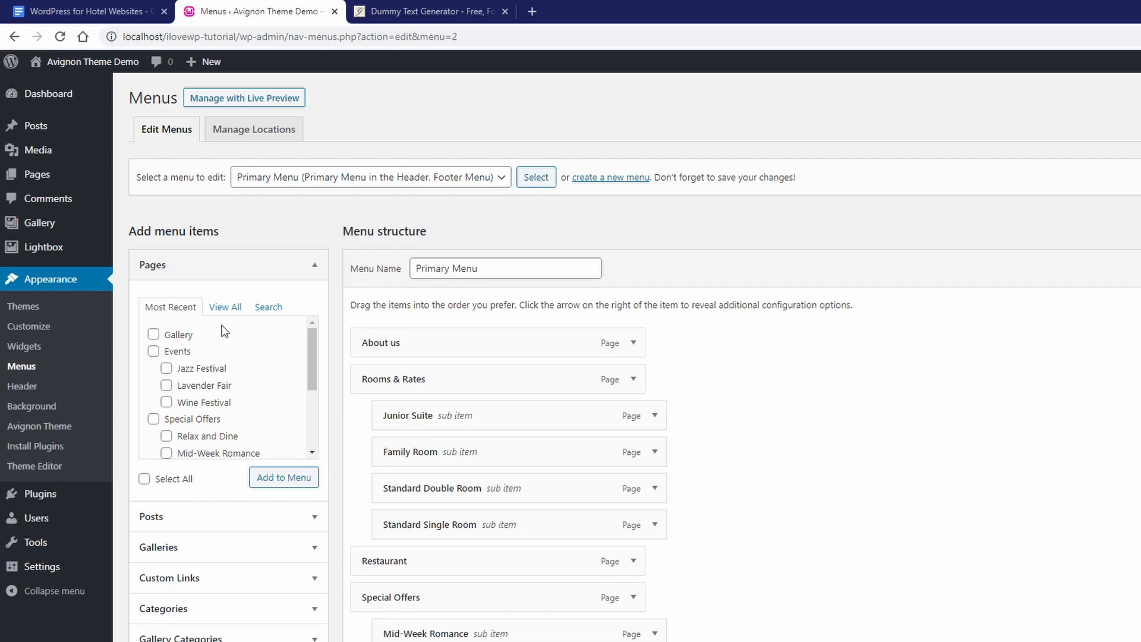
click(168, 335)
click(284, 477)
Step: Place Gallery as a top-level item just before Restaurant, save the Primary Menu, and view the site's homepage
scroll(464, 606, down, 5)
drag(428, 565, 404, 428)
scroll(422, 290, down, 3)
scroll(408, 412, up, 3)
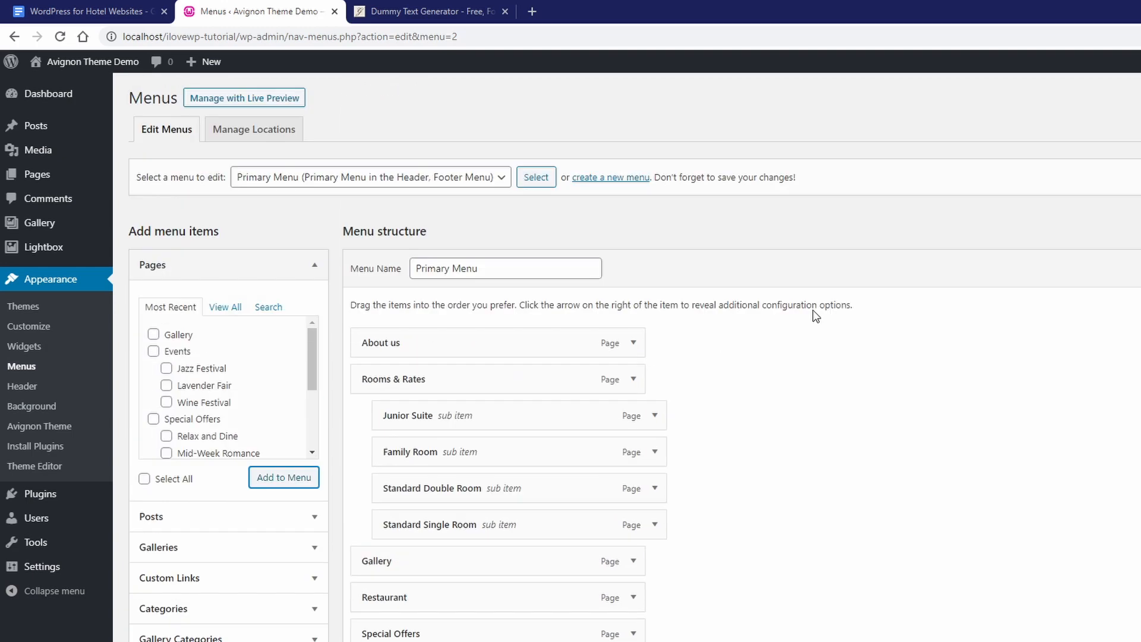
click(1073, 272)
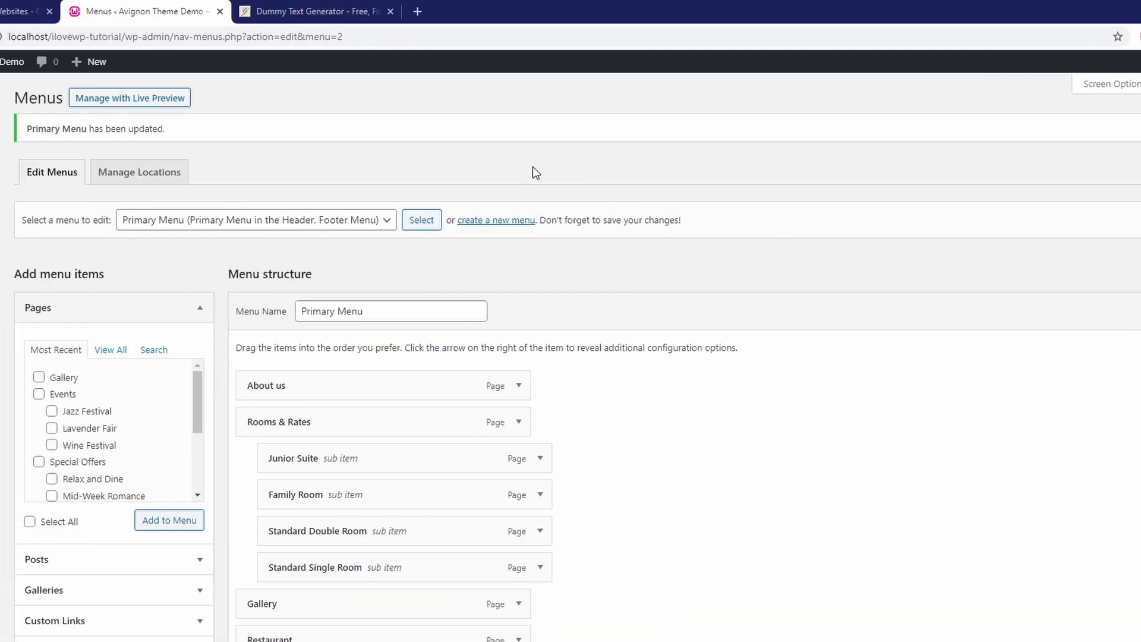
click(118, 63)
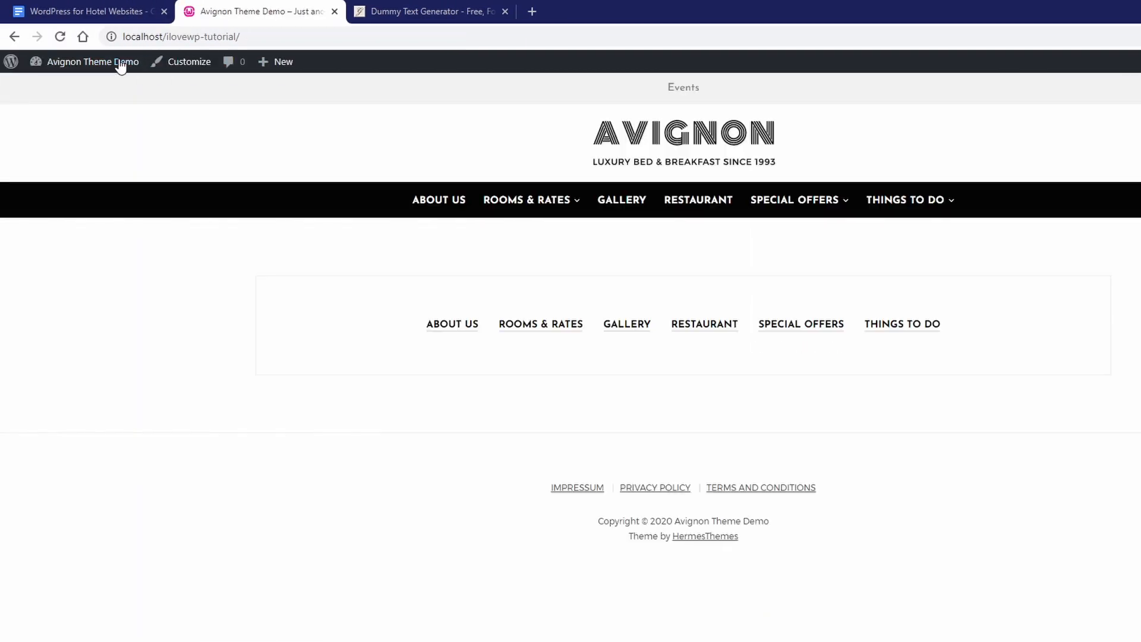
Step: Switch to the Google Docs page structure document and shade the Gallery row light gray like the other completed rows
click(126, 13)
drag(446, 273, 772, 275)
click(971, 117)
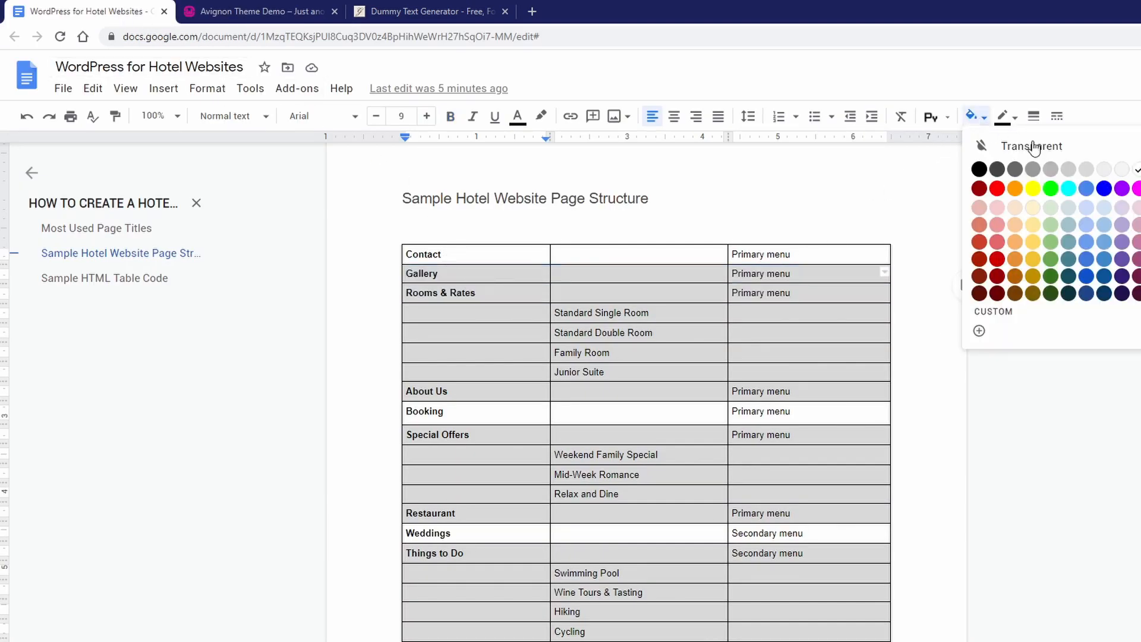
click(1081, 171)
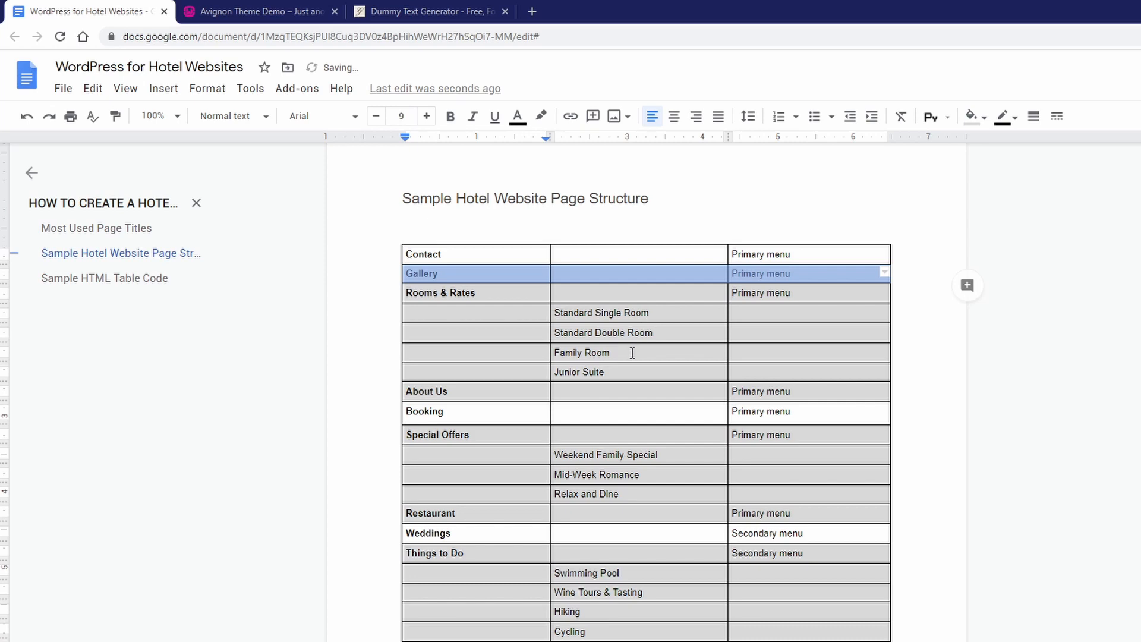
click(603, 275)
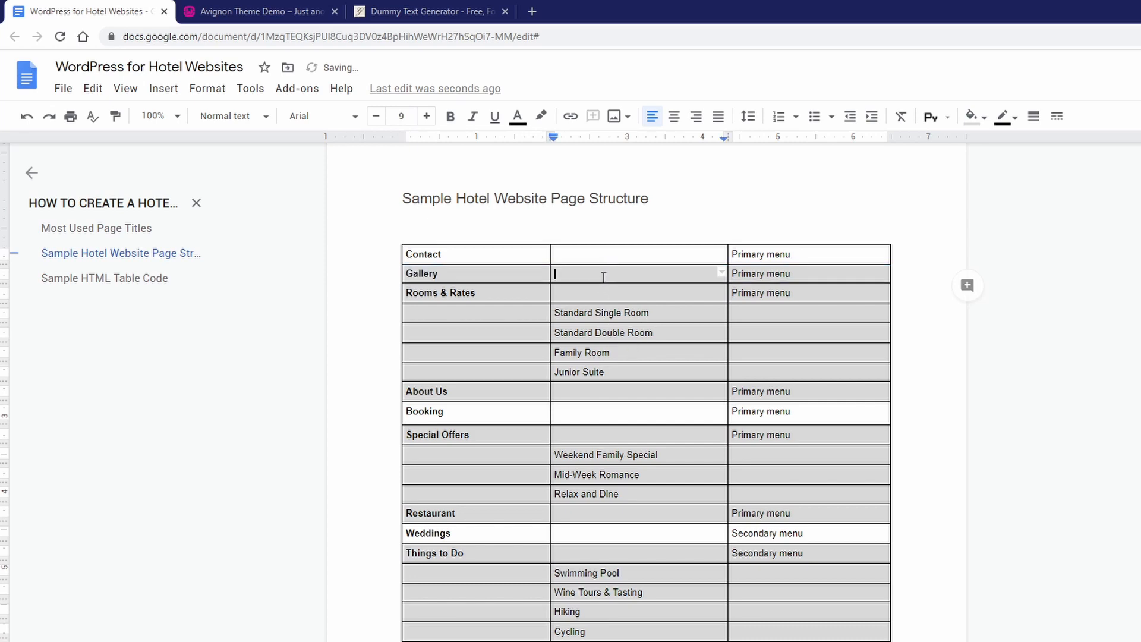
click(495, 253)
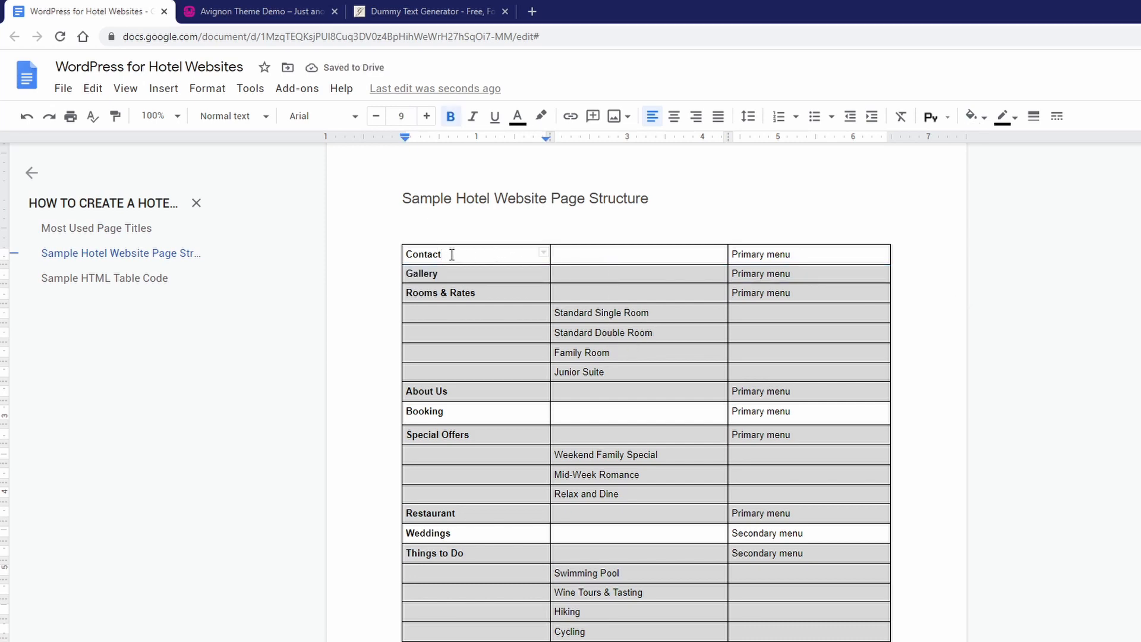
Step: Switch to the WordPress site, open its dashboard and start a new page titled Contact
click(246, 12)
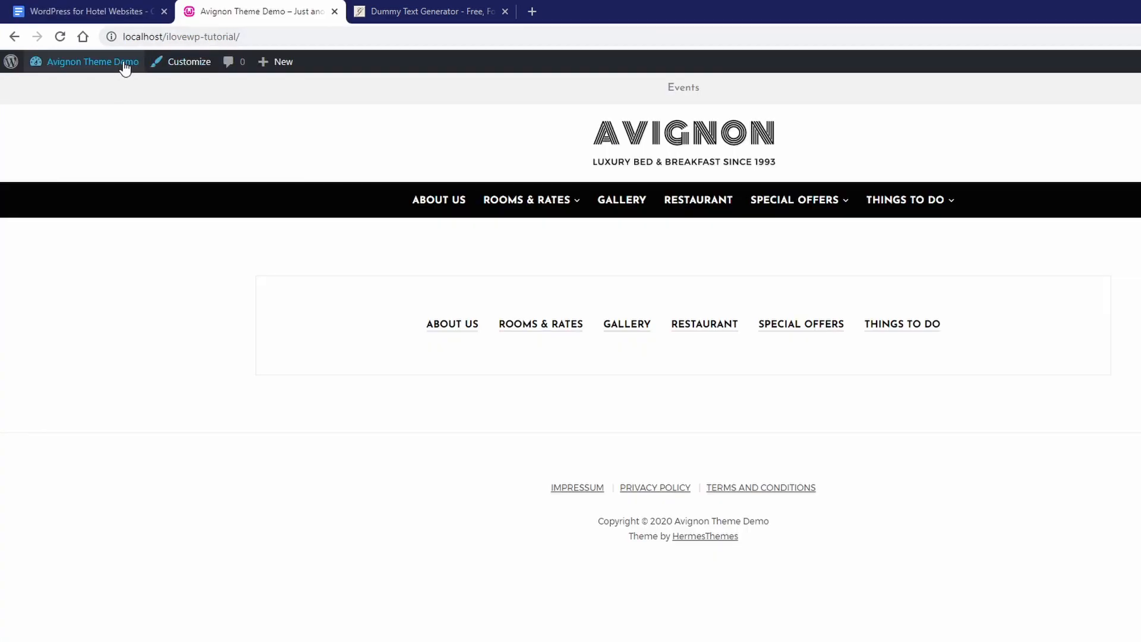
mouse_move(120, 65)
click(72, 90)
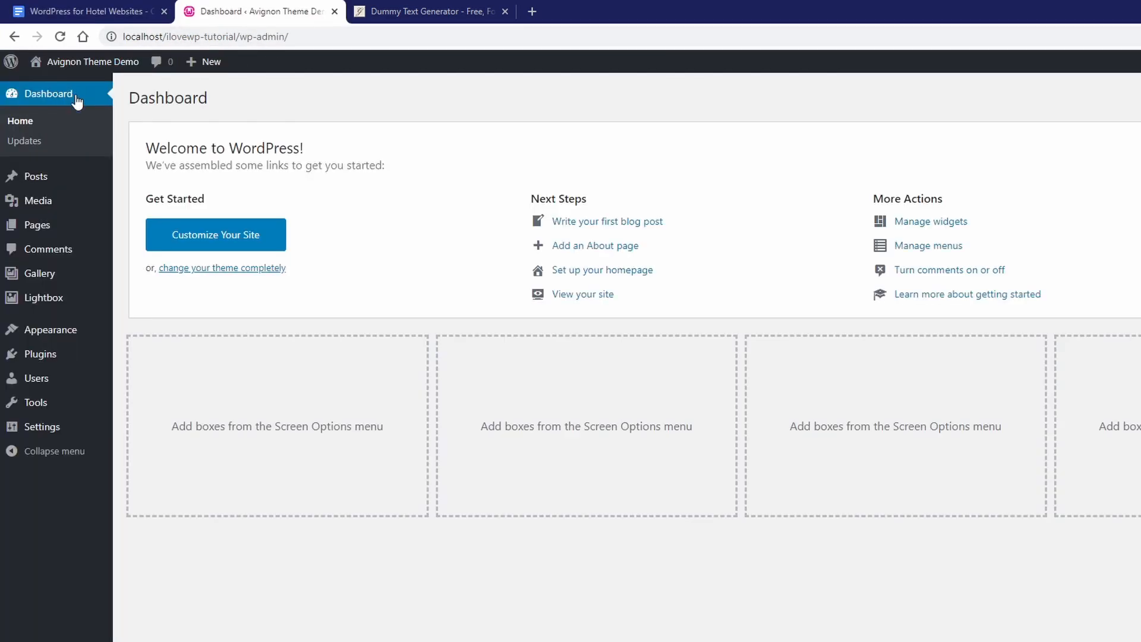
mouse_move(62, 235)
click(136, 251)
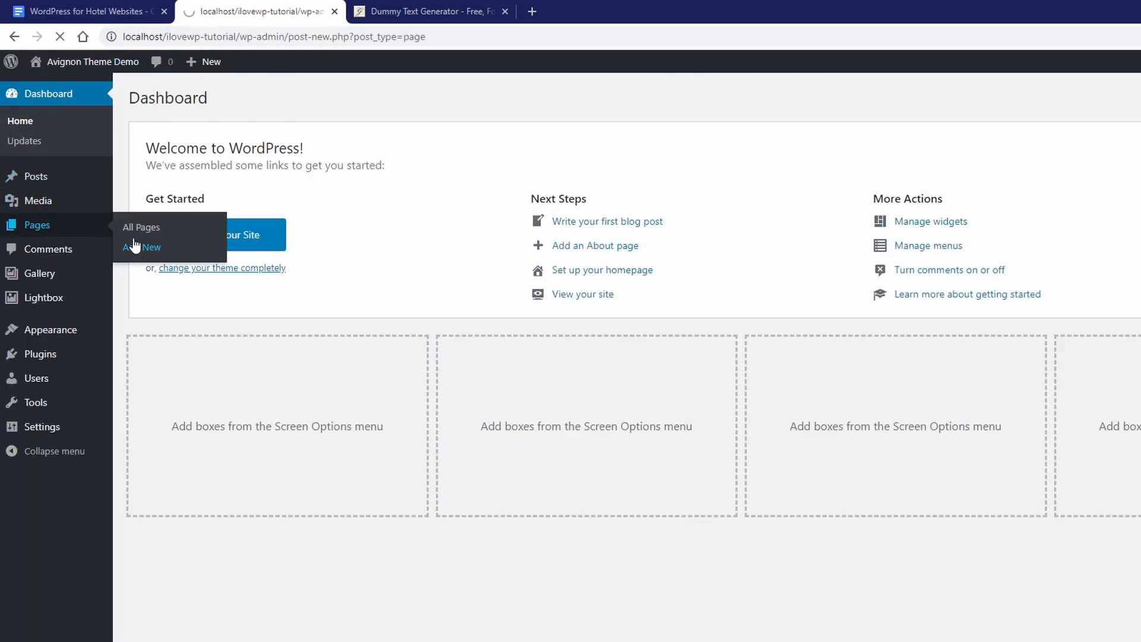
text(Contact)
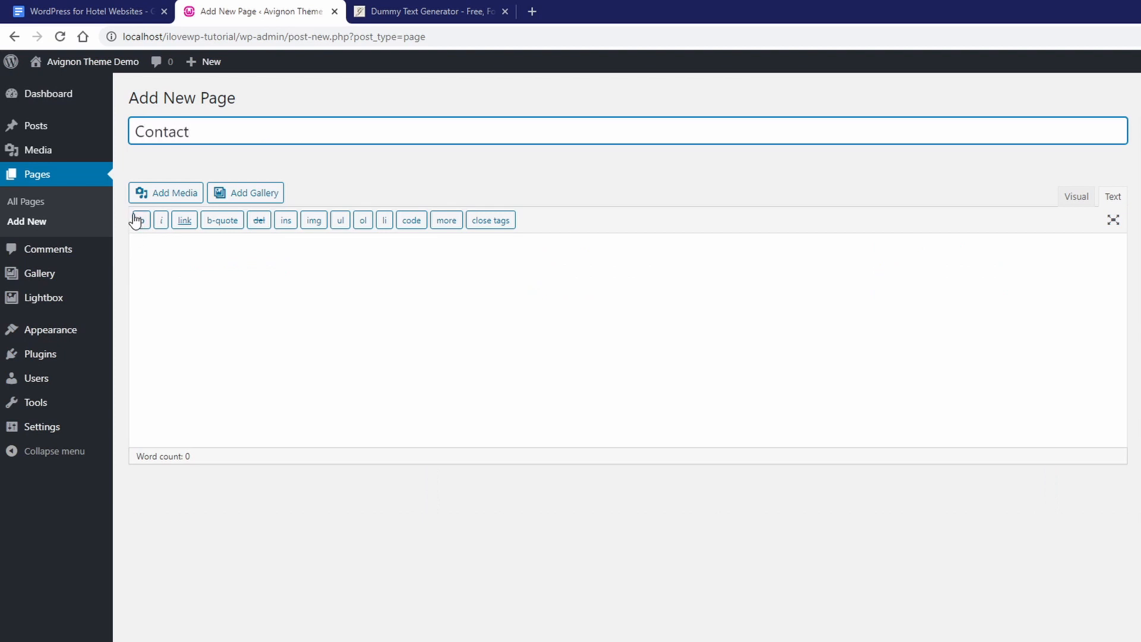
Step: Paste the HTML with the hotel's address, phone and email into the Contact page's body and publish the page
click(175, 254)
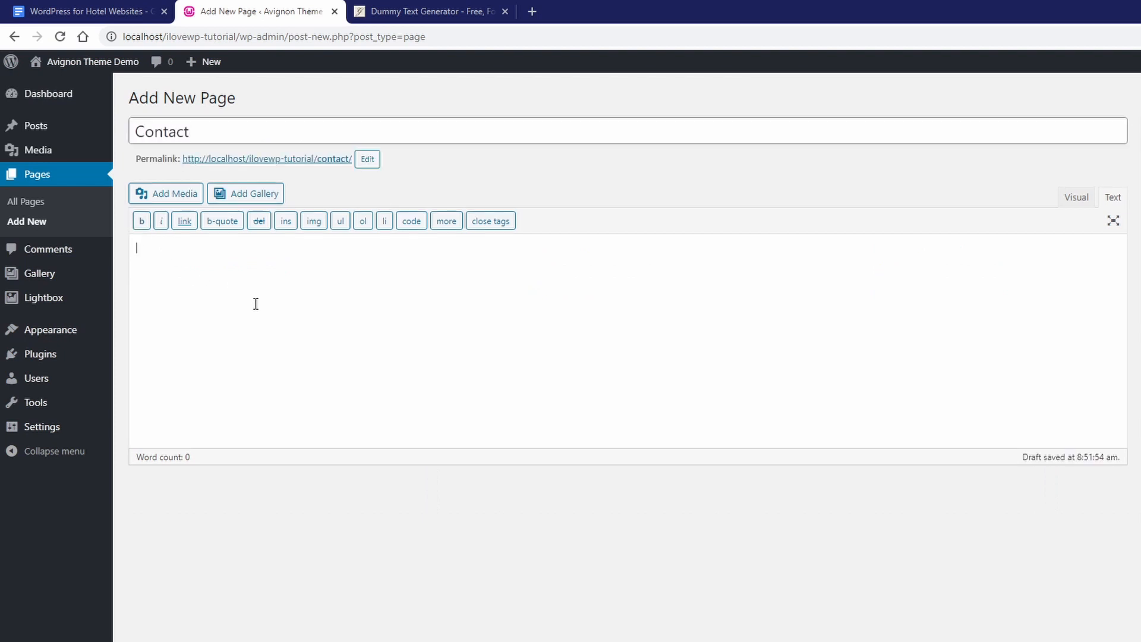
right_click(318, 272)
click(354, 381)
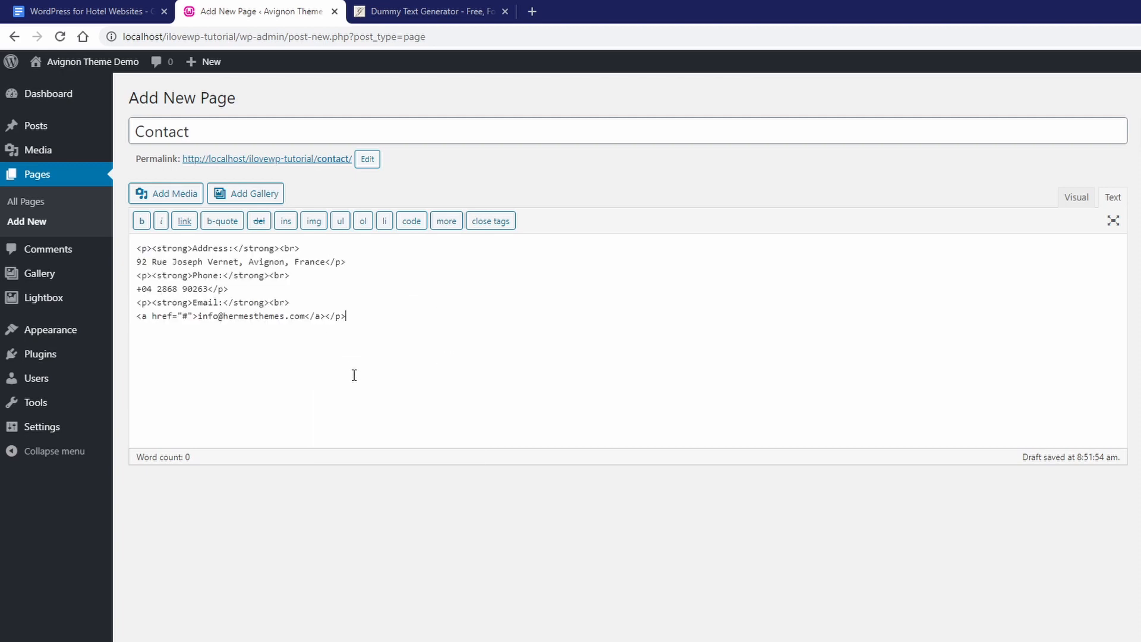
scroll(550, 333, down, 5)
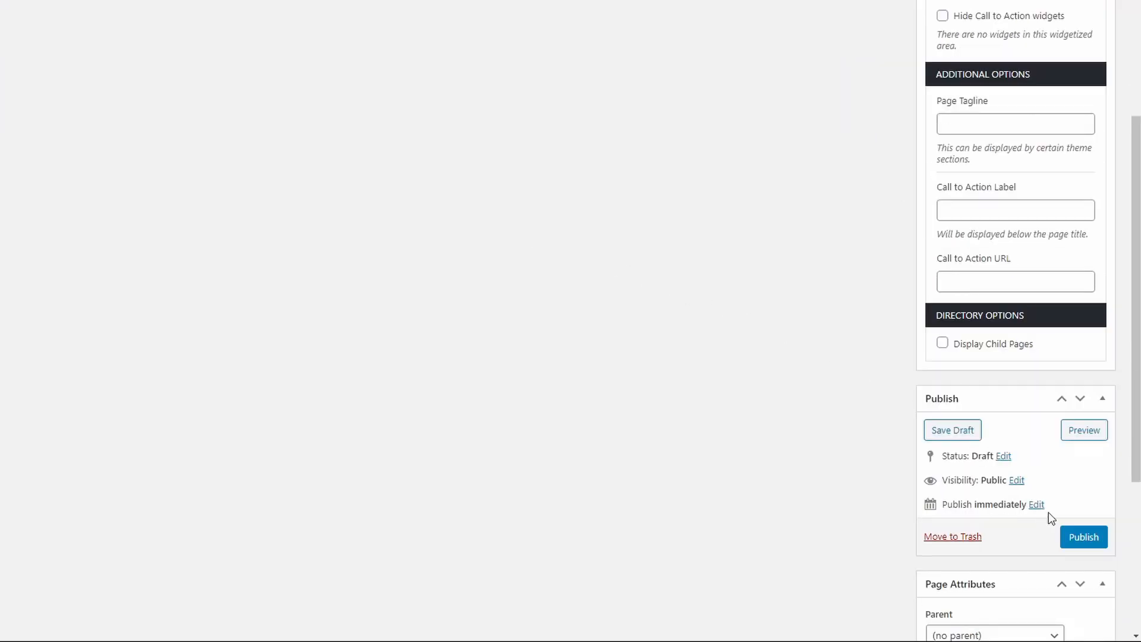
click(1083, 538)
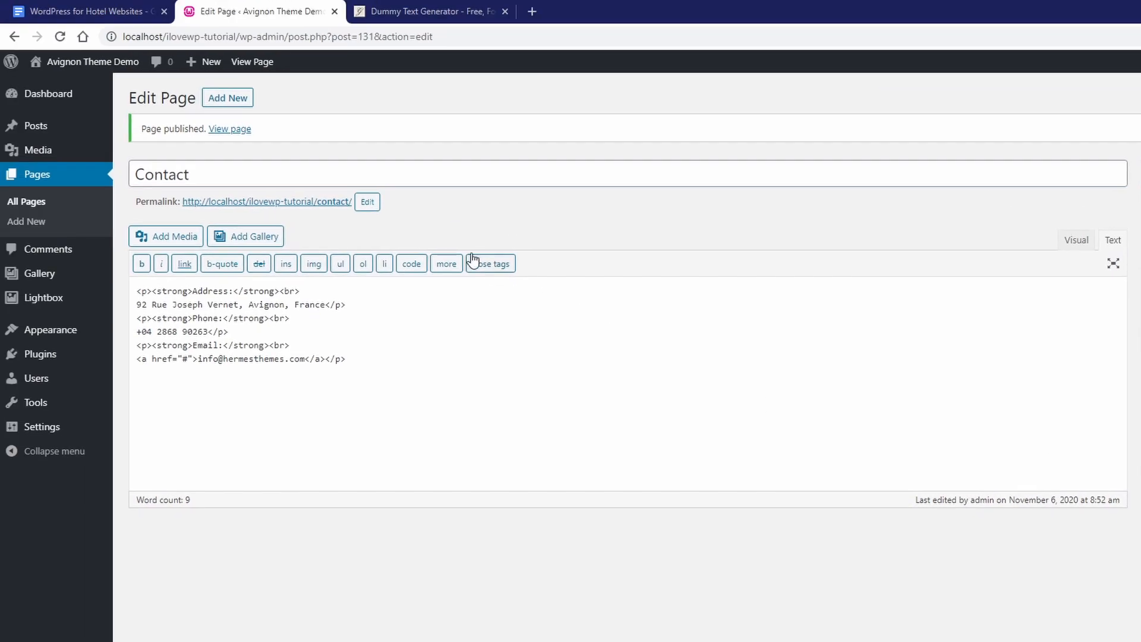
Step: View the published Contact page on the site, check its contact details, and reopen it for editing
click(328, 202)
scroll(505, 431, down, 3)
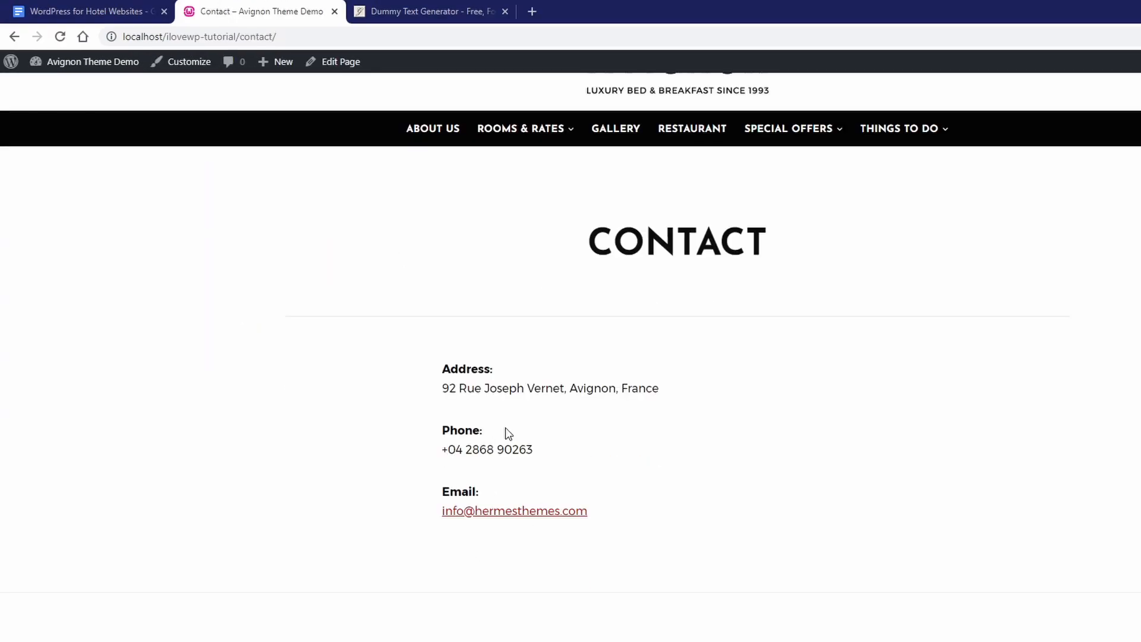
scroll(498, 413, up, 1)
scroll(496, 404, up, 1)
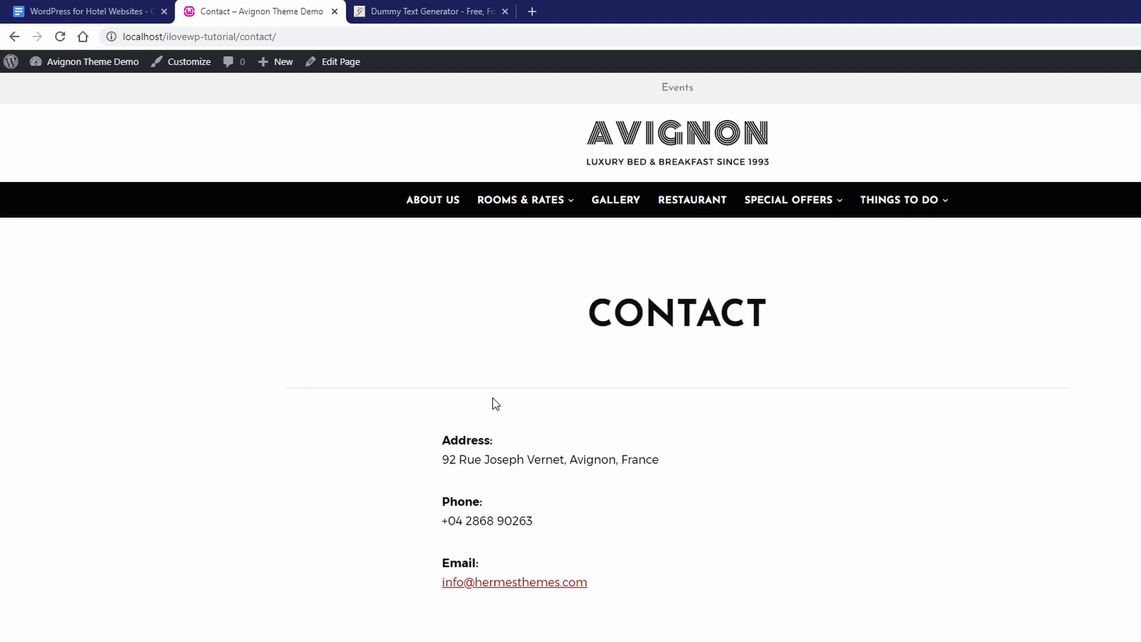
click(337, 63)
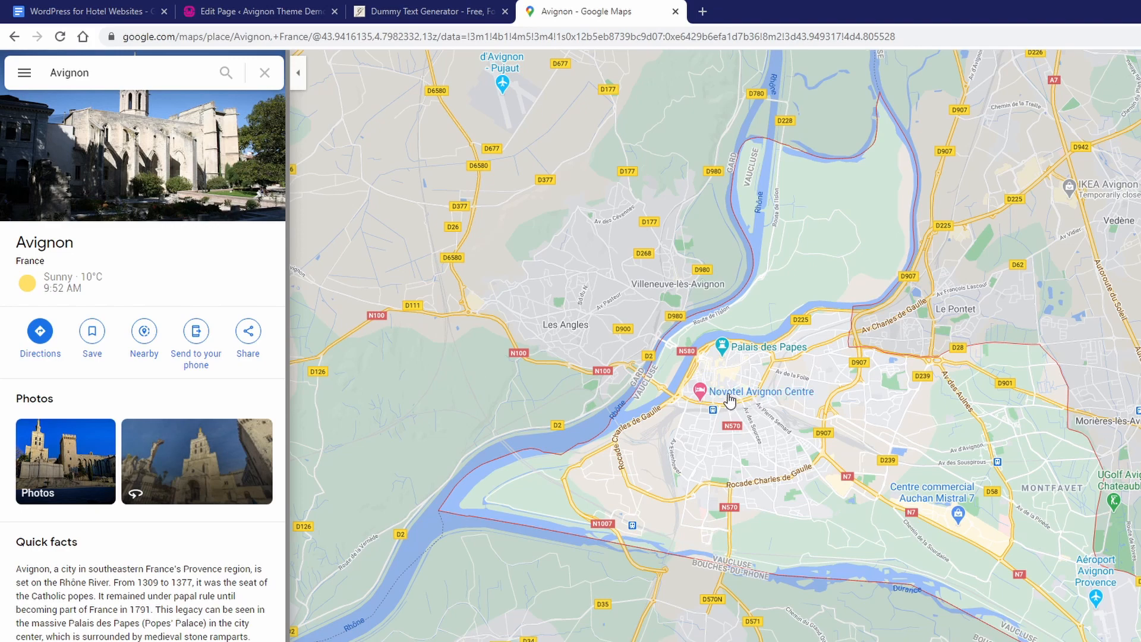
Step: In Google Maps, select Palais des Papes in Avignon and copy the HTML for embedding its map at Large size
click(723, 351)
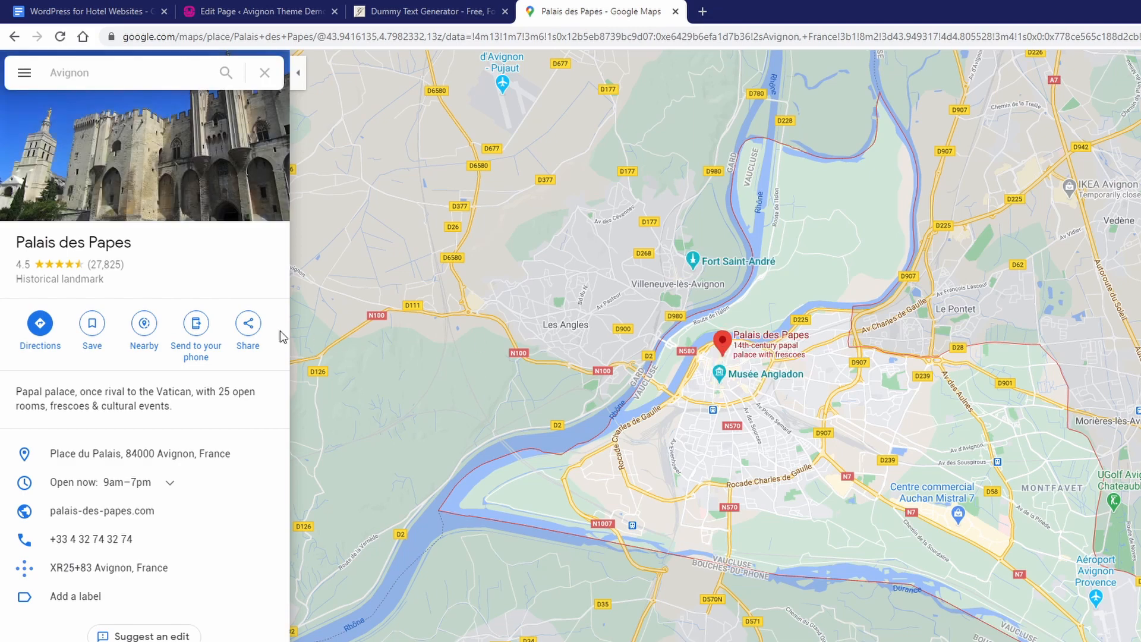
click(249, 326)
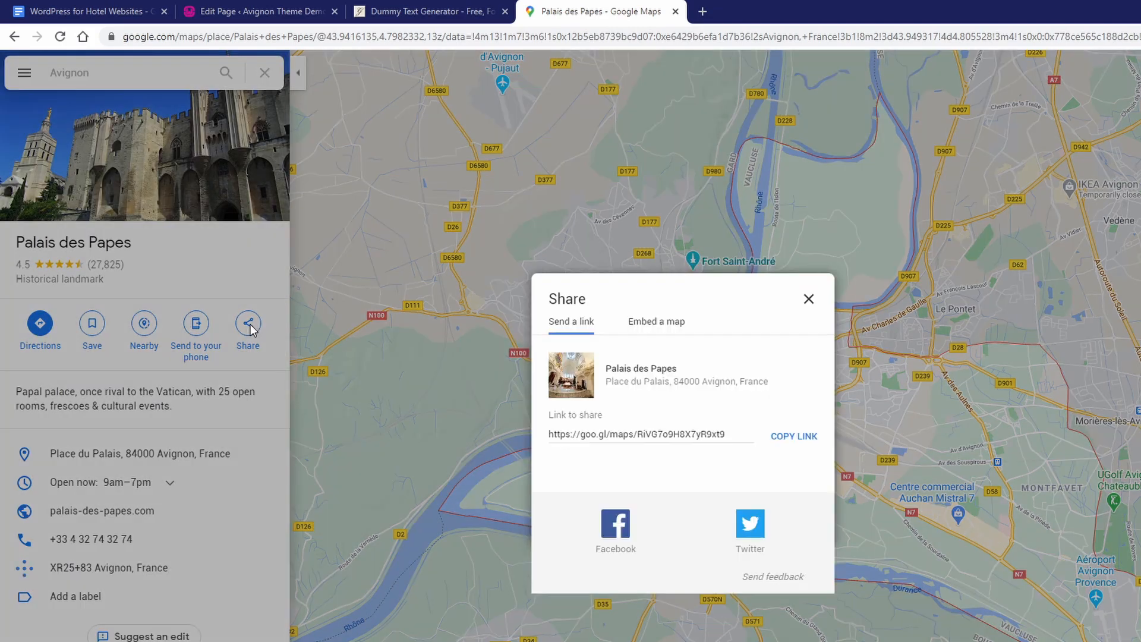
click(653, 326)
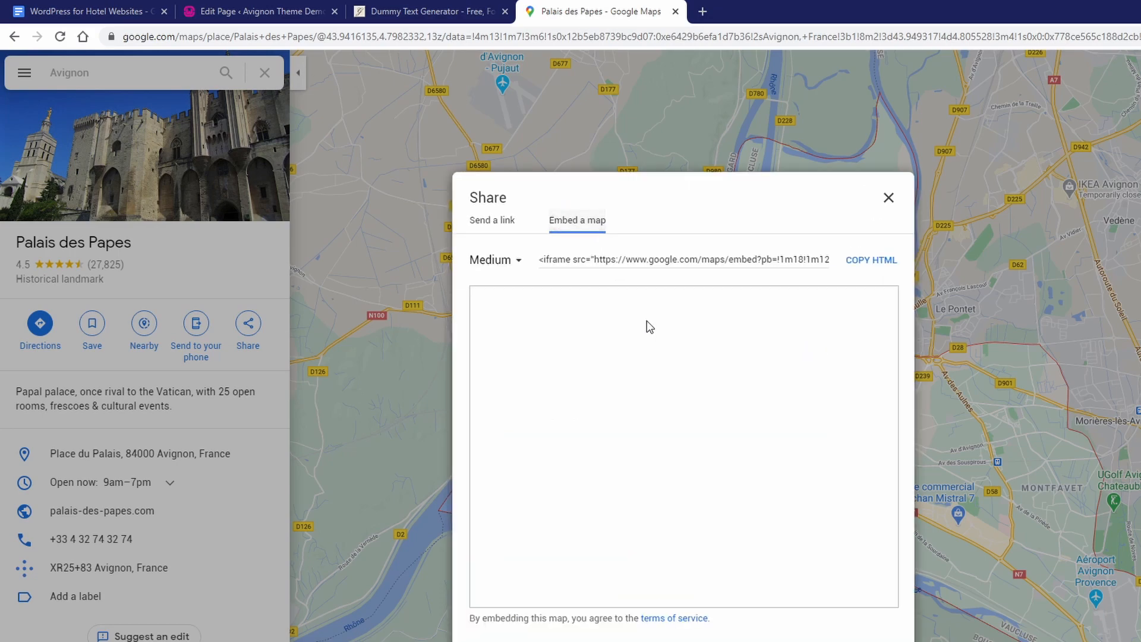
click(518, 263)
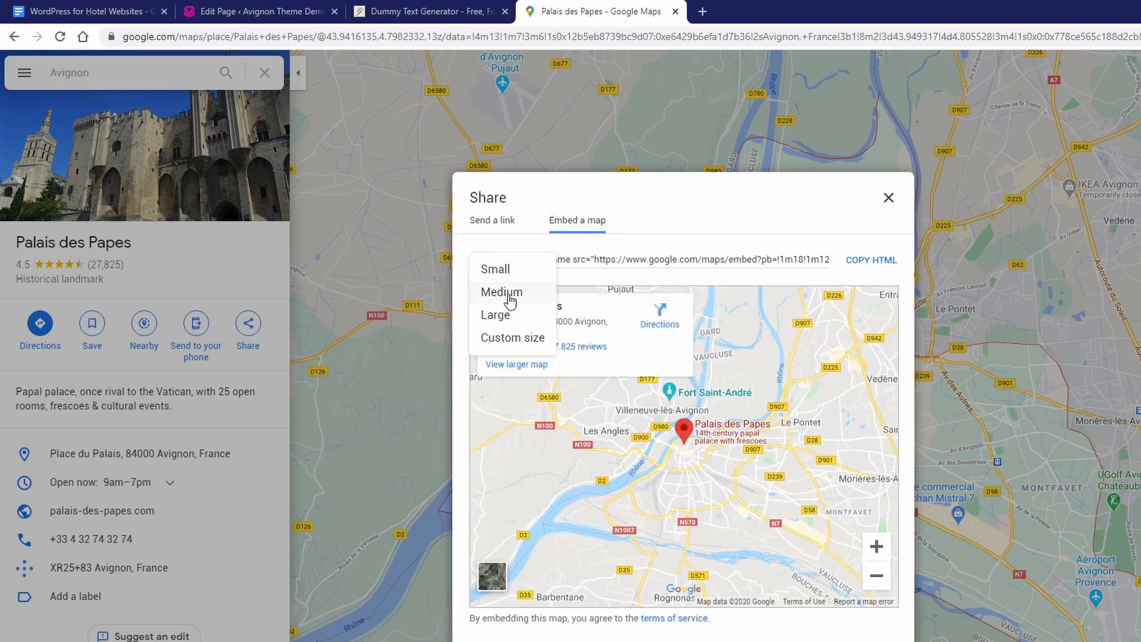
click(498, 315)
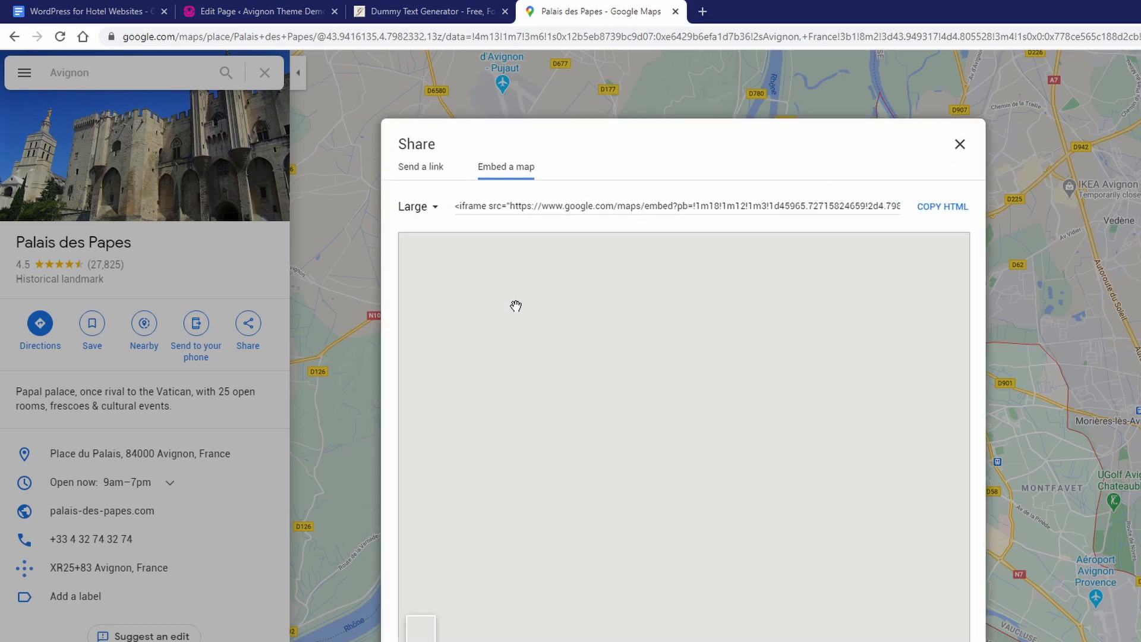
click(946, 209)
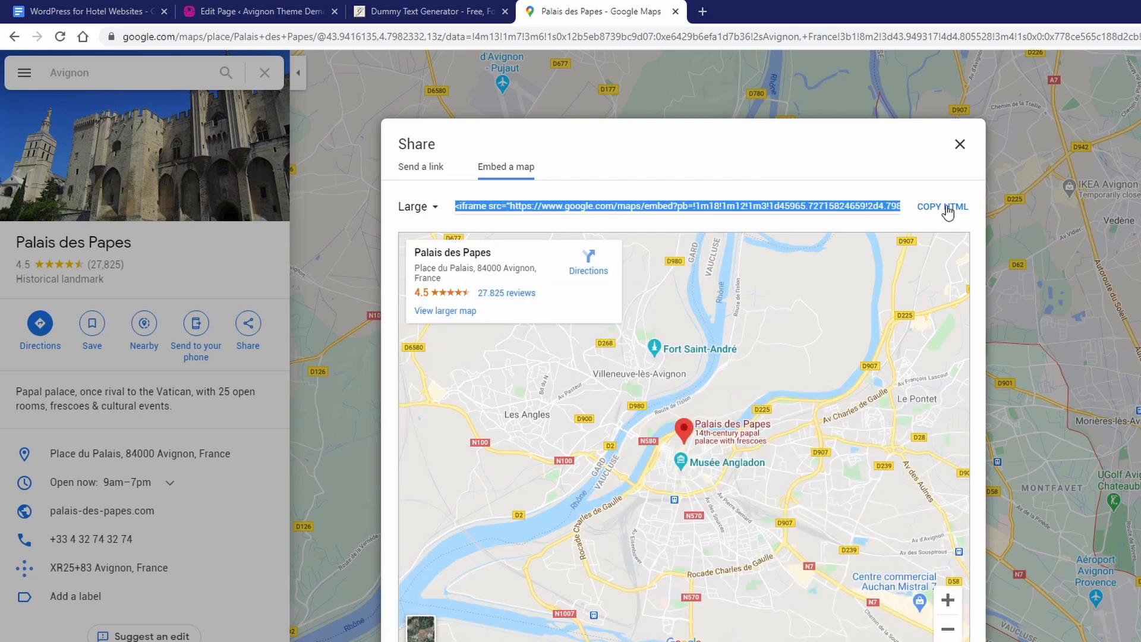
click(961, 145)
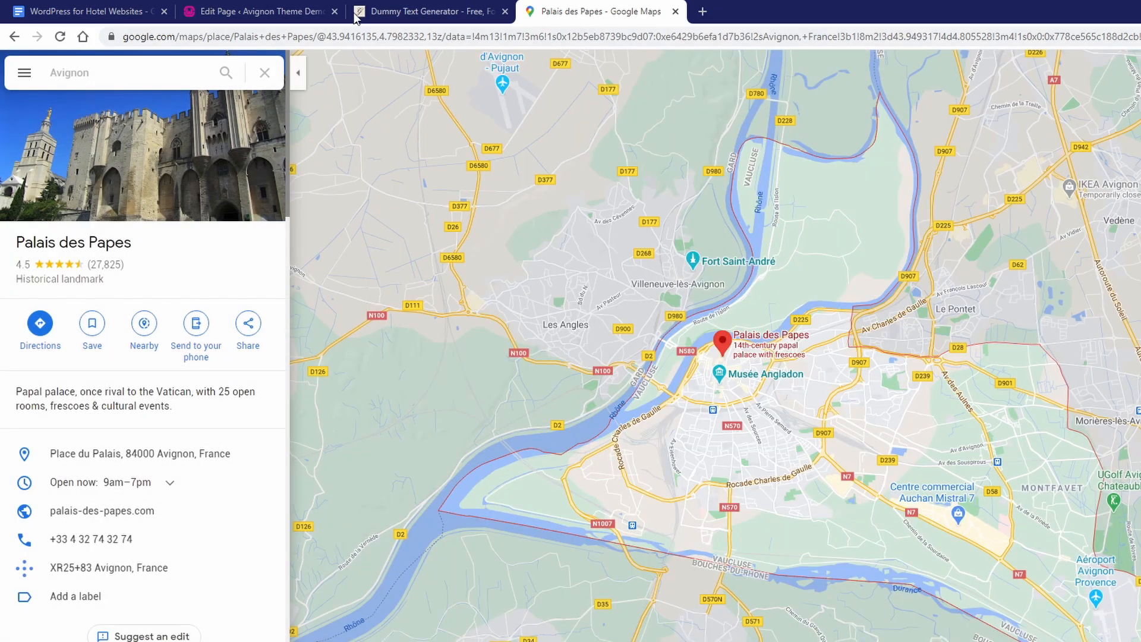
Step: Switch to the WordPress page editor, paste the map's embed code below the contact details and update the Contact page
click(287, 13)
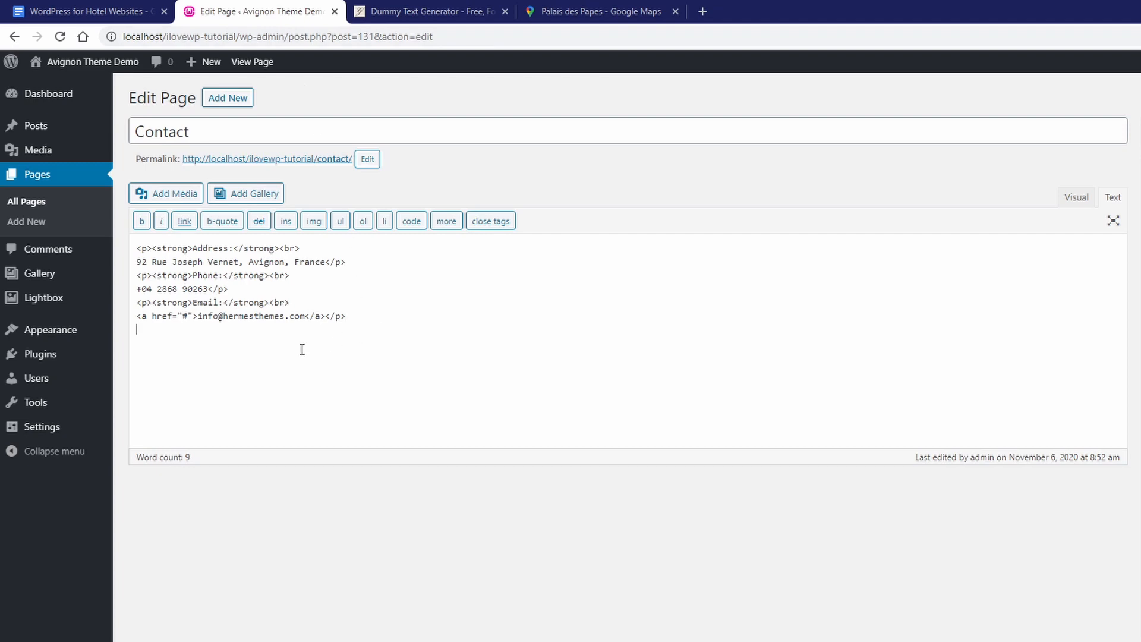
right_click(171, 350)
click(198, 458)
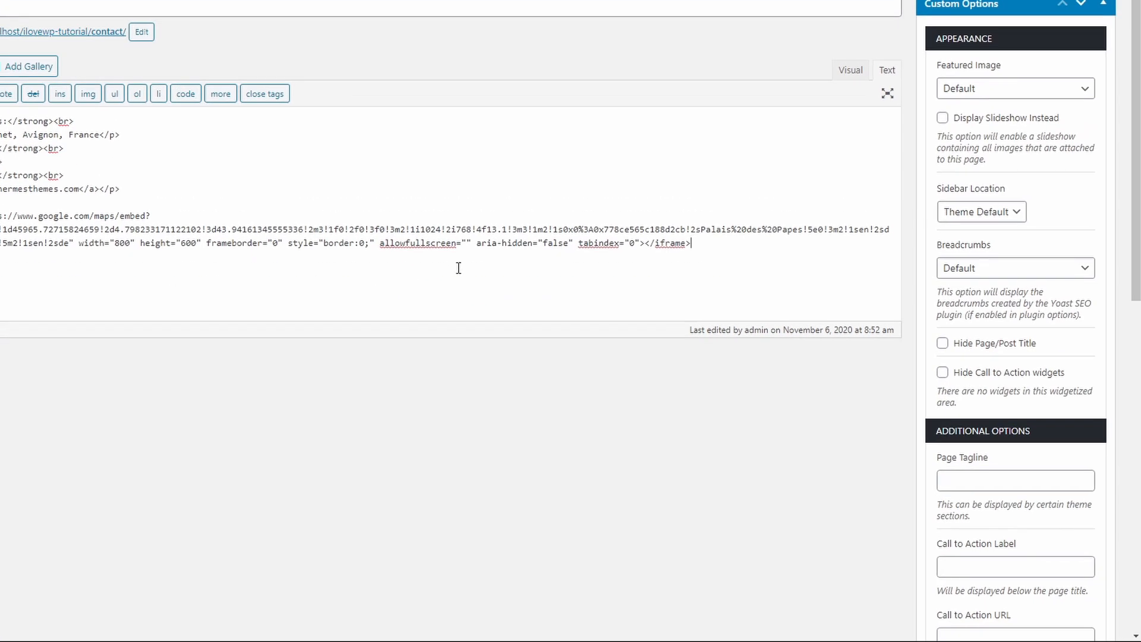
scroll(684, 396, down, 7)
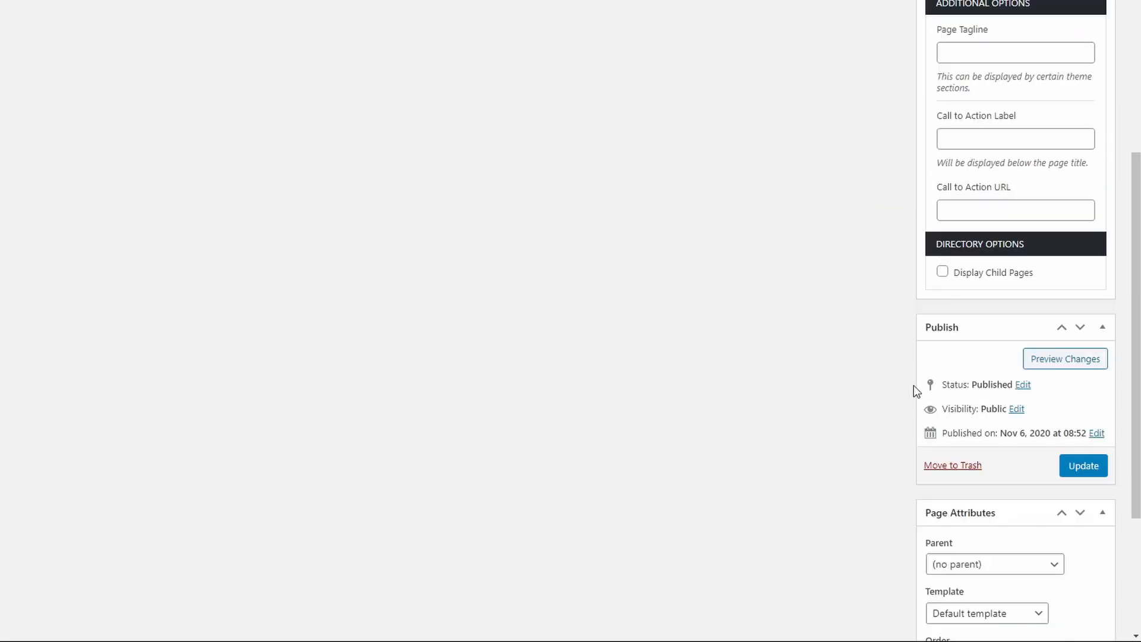
click(1082, 395)
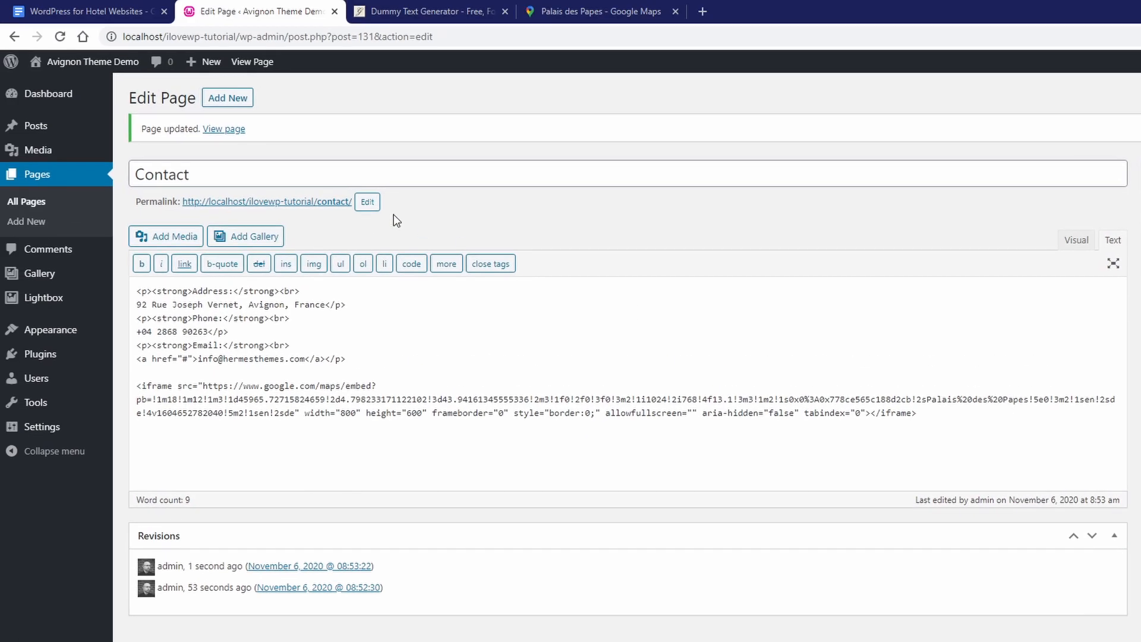
Step: Examine the embedded map on the live Contact page and go back to the page editor
click(324, 202)
scroll(252, 336, down, 5)
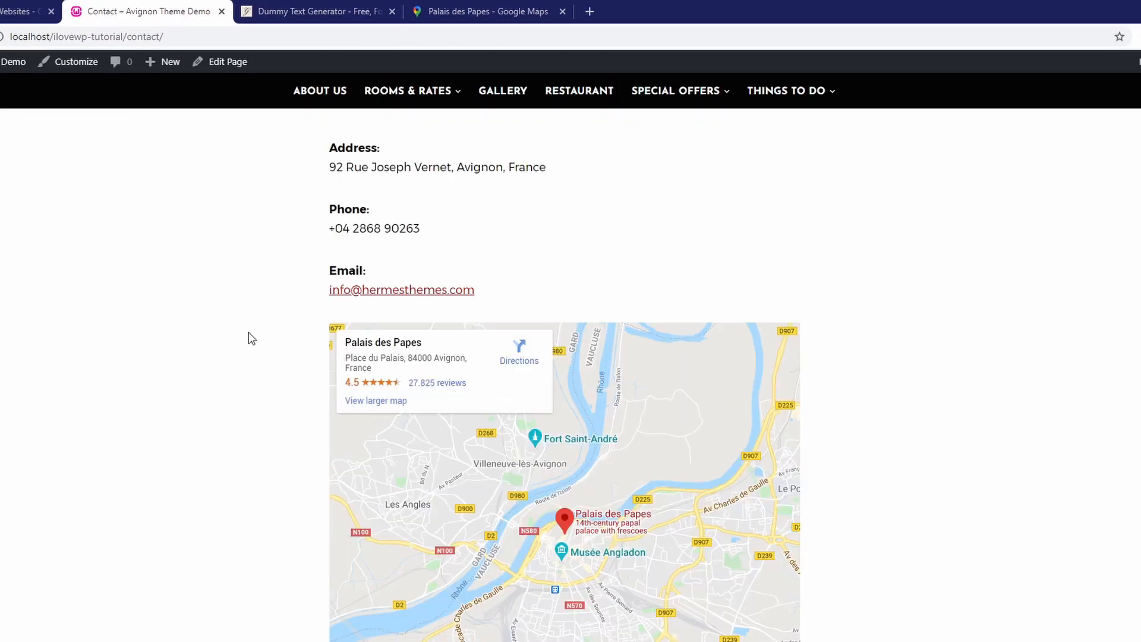
scroll(249, 330, down, 1)
scroll(248, 330, up, 5)
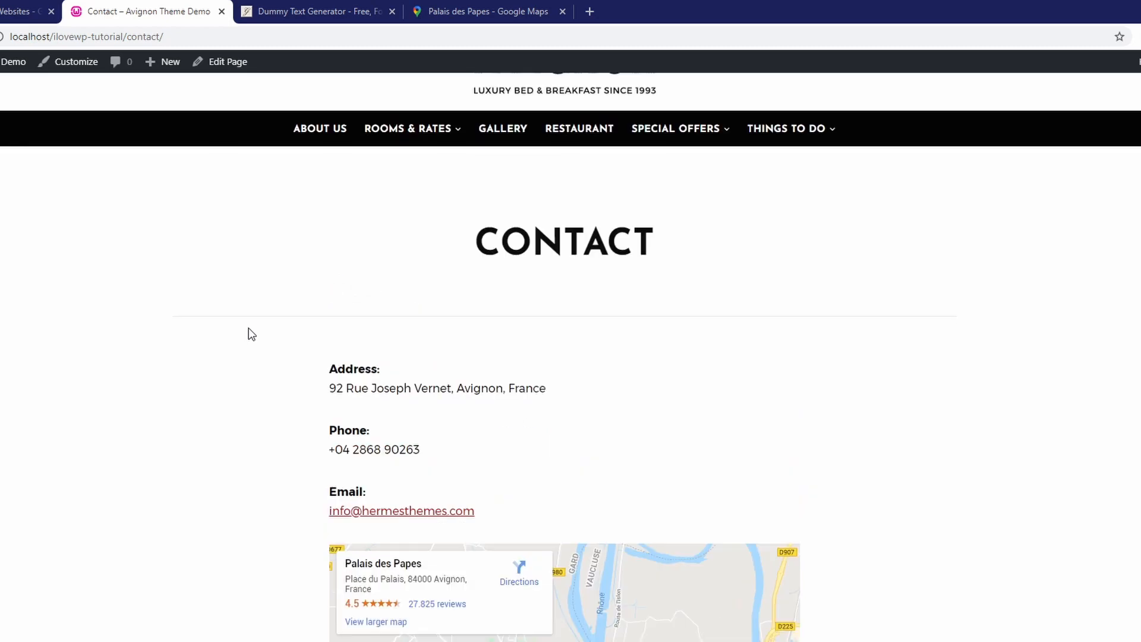
click(224, 66)
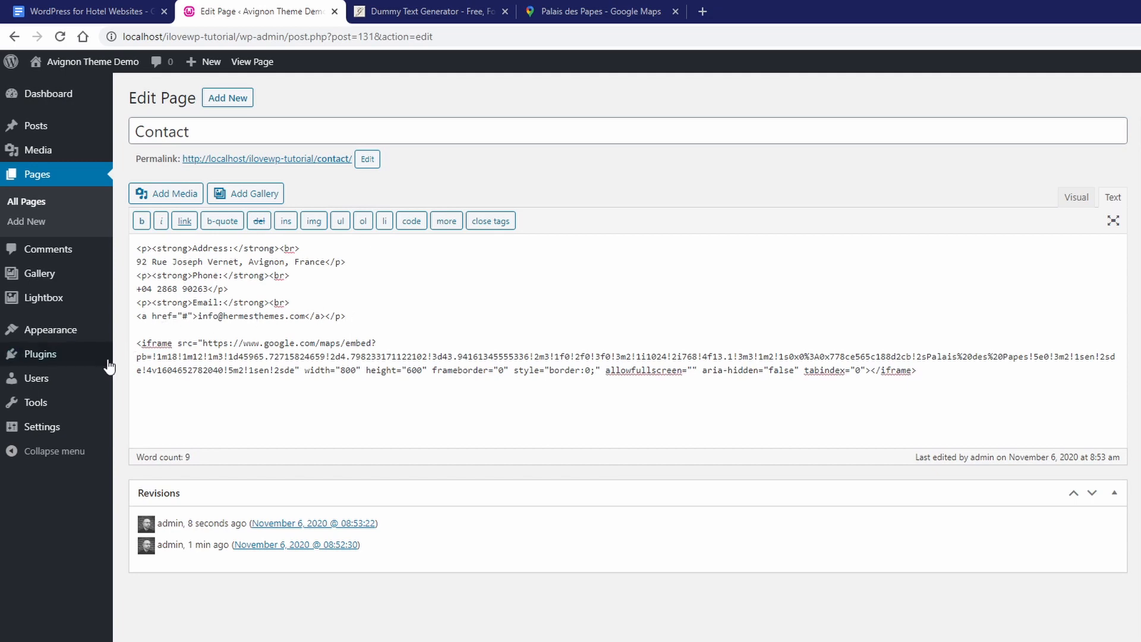
Step: Search the plugin directory for Contact Form 7, then install and activate the plugin
mouse_move(106, 357)
click(142, 376)
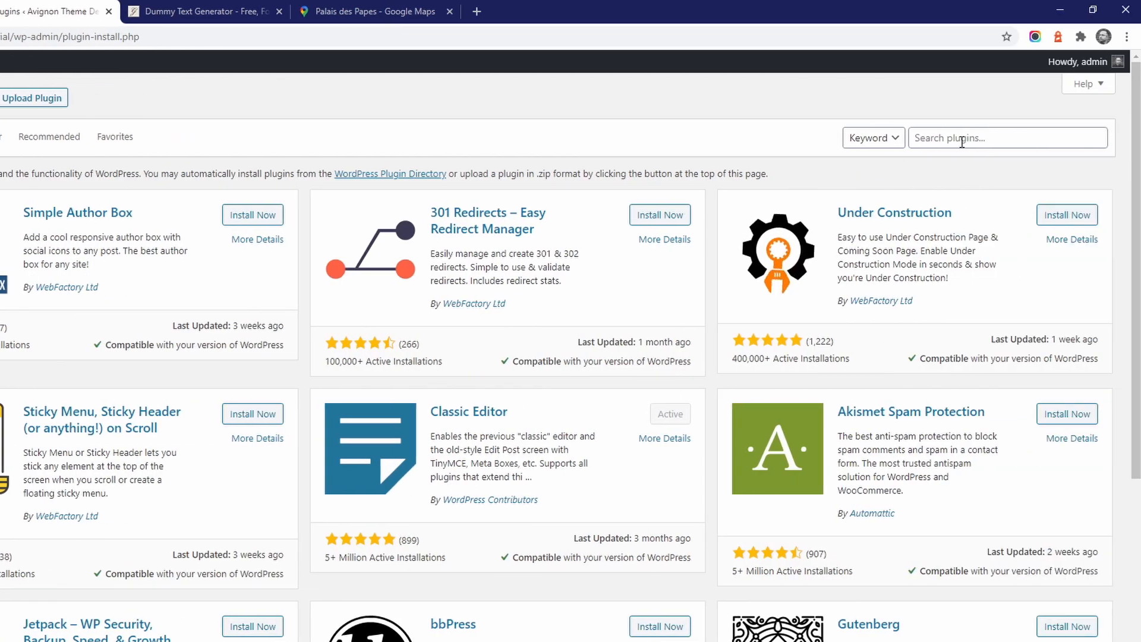
click(961, 143)
text(Contact Form 7)
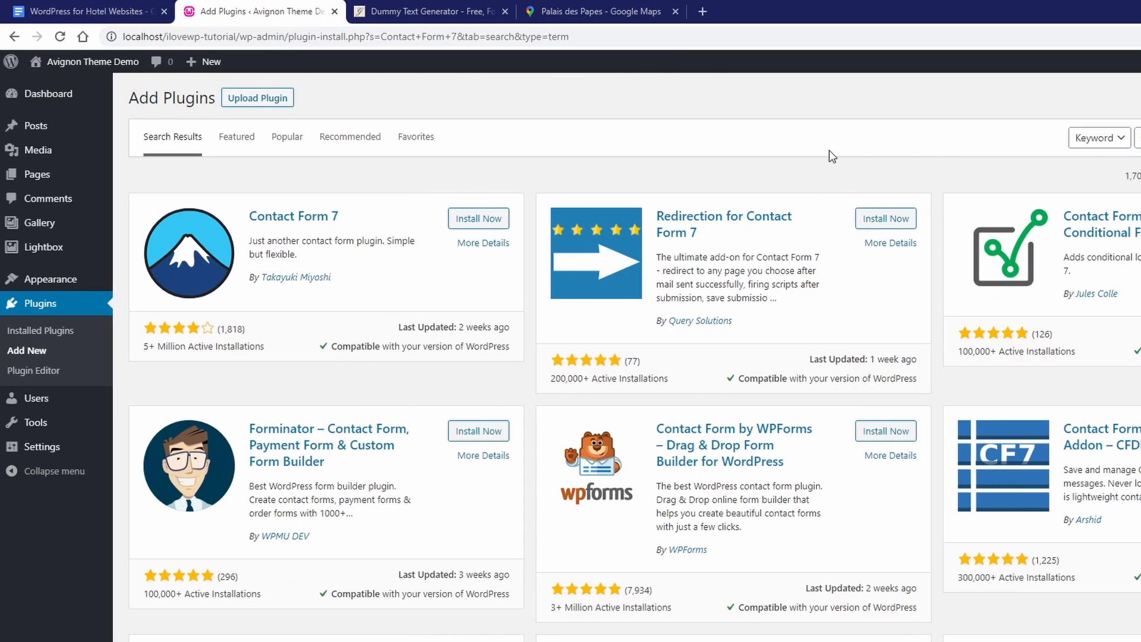
click(479, 220)
click(479, 220)
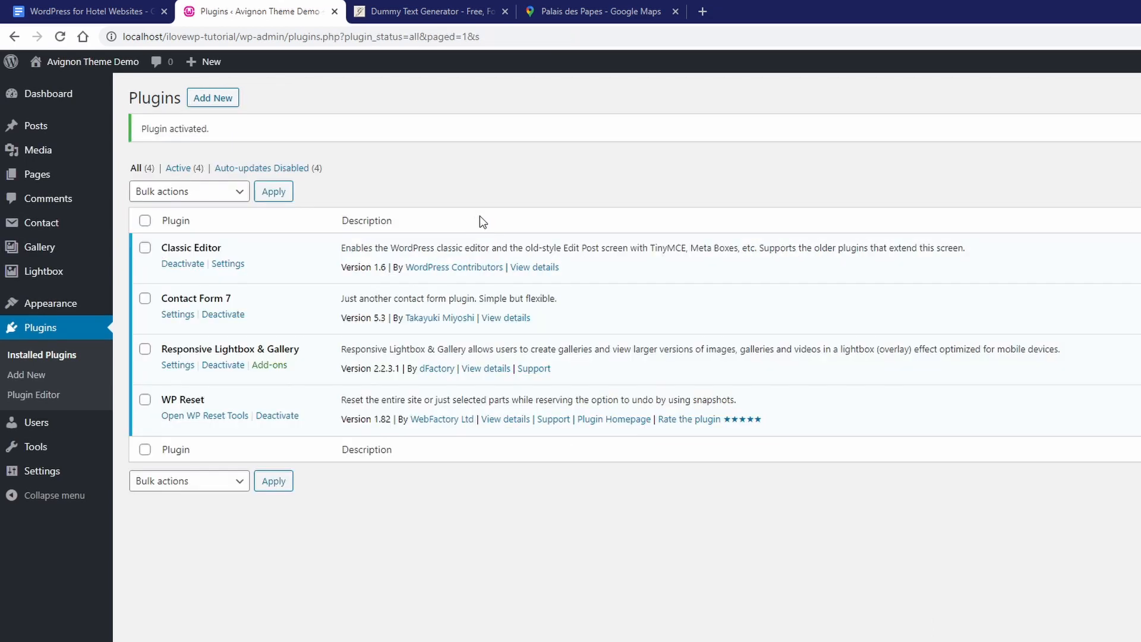
Step: Open Contact form 1 from the contact forms list and examine its form template
mouse_move(87, 228)
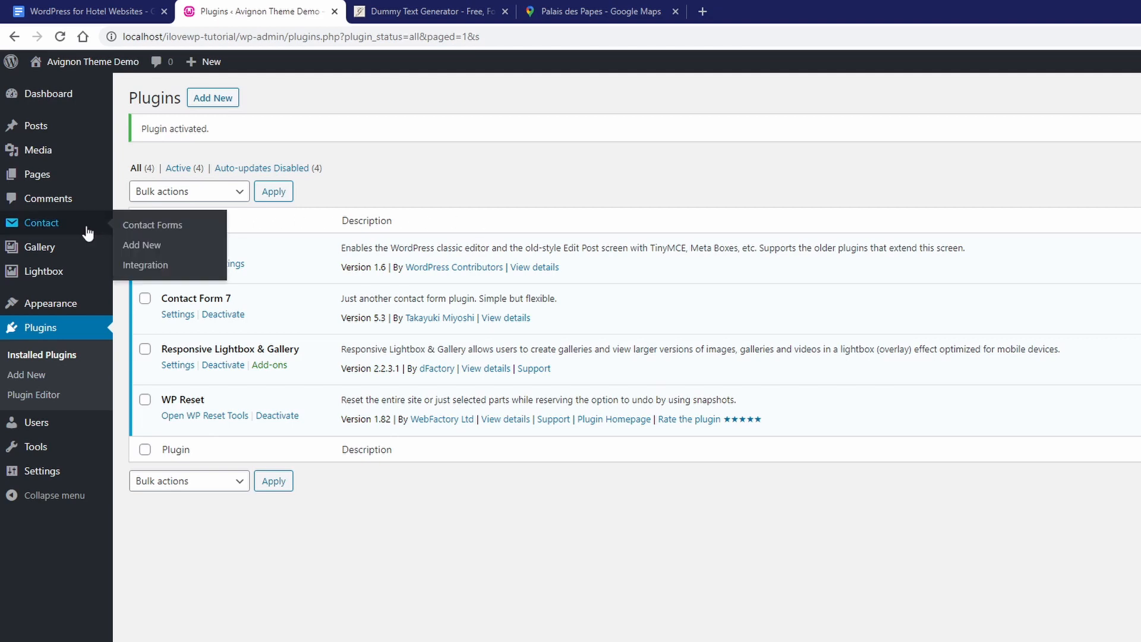
click(145, 226)
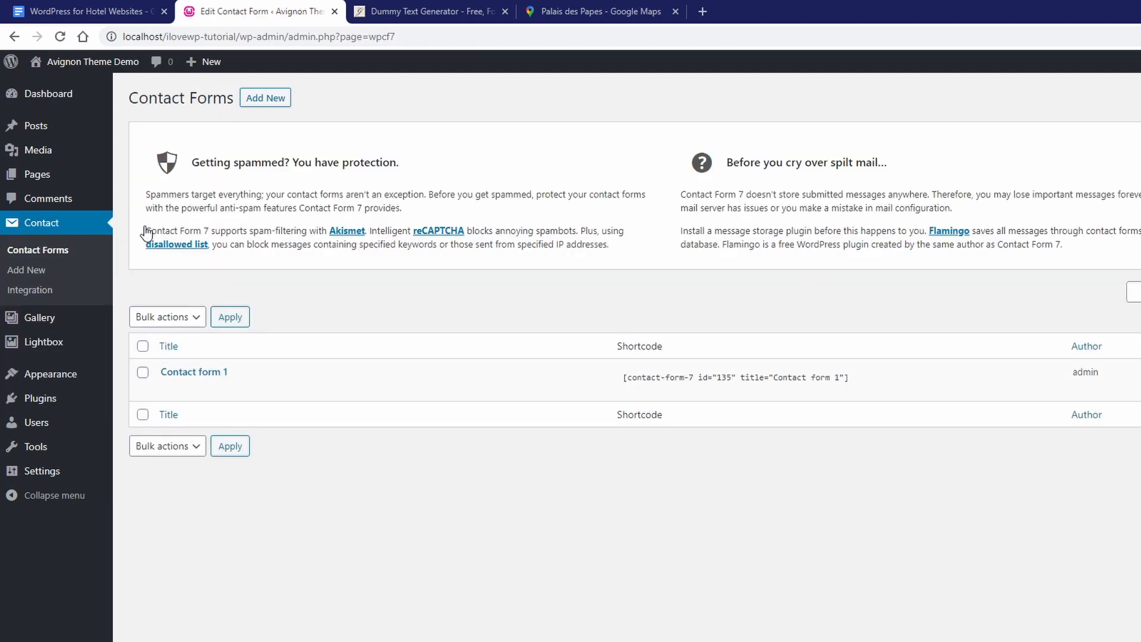
mouse_move(318, 373)
click(168, 390)
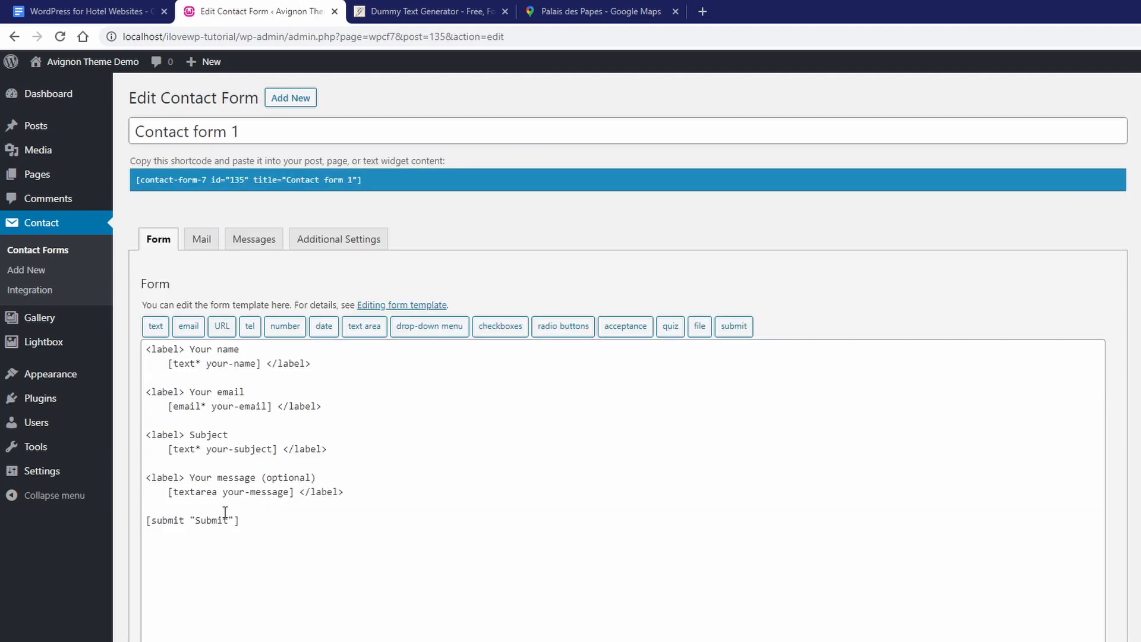
click(263, 528)
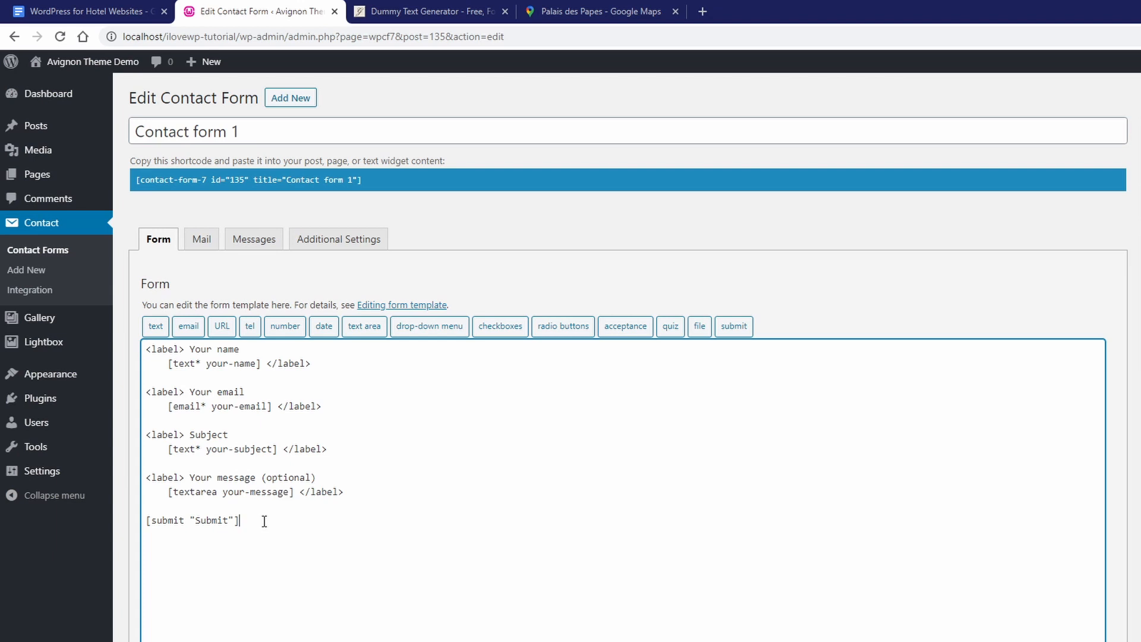
Step: Copy the shortcode of Contact form 1 and go to the list of all pages
click(377, 181)
right_click(331, 179)
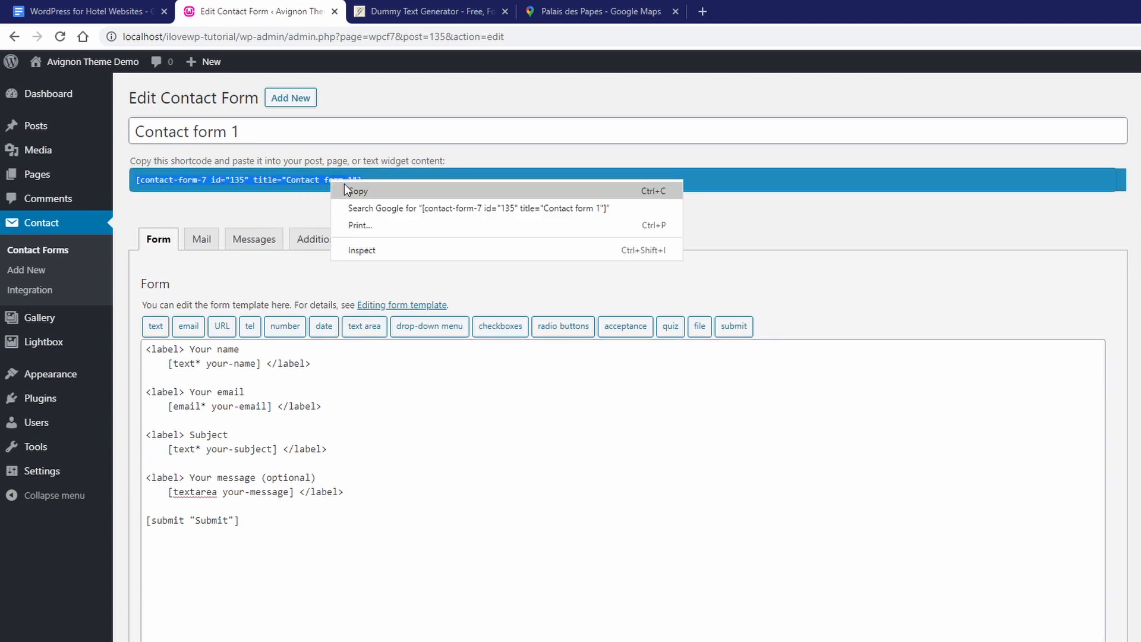
click(347, 187)
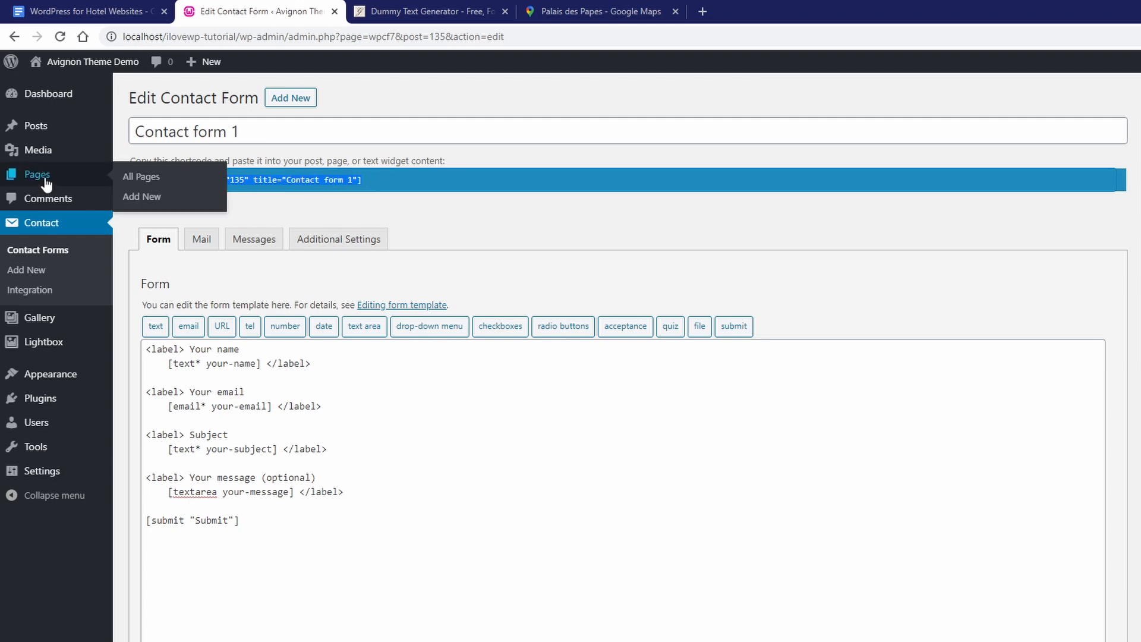
click(148, 177)
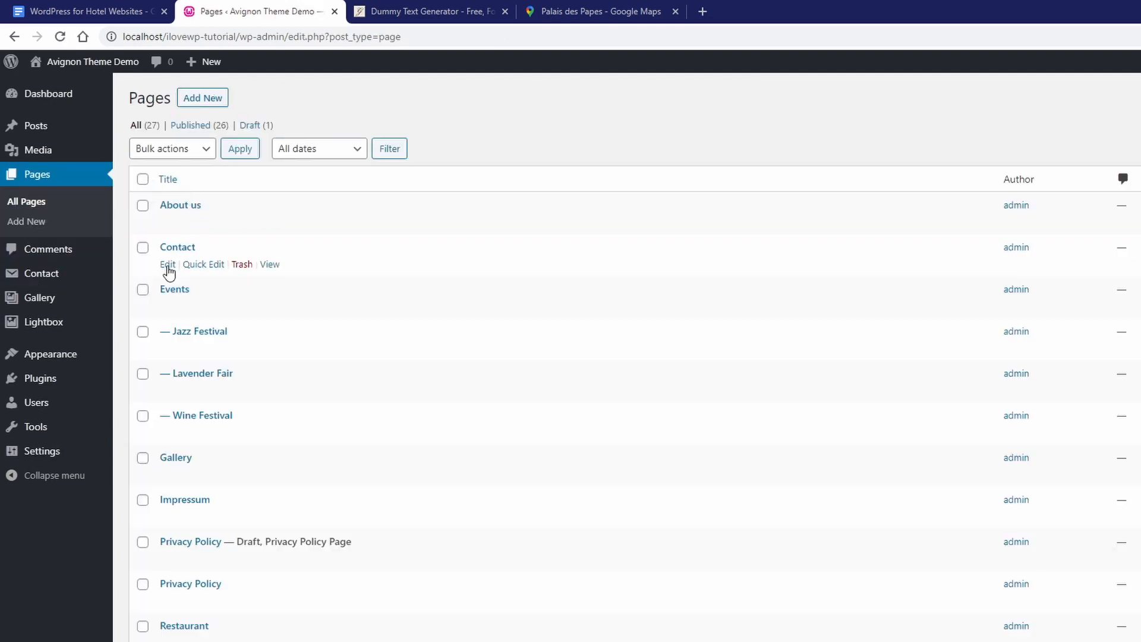
Step: Open the Contact page for editing, paste the Contact form 1 shortcode below the map embed code and update the page
click(163, 264)
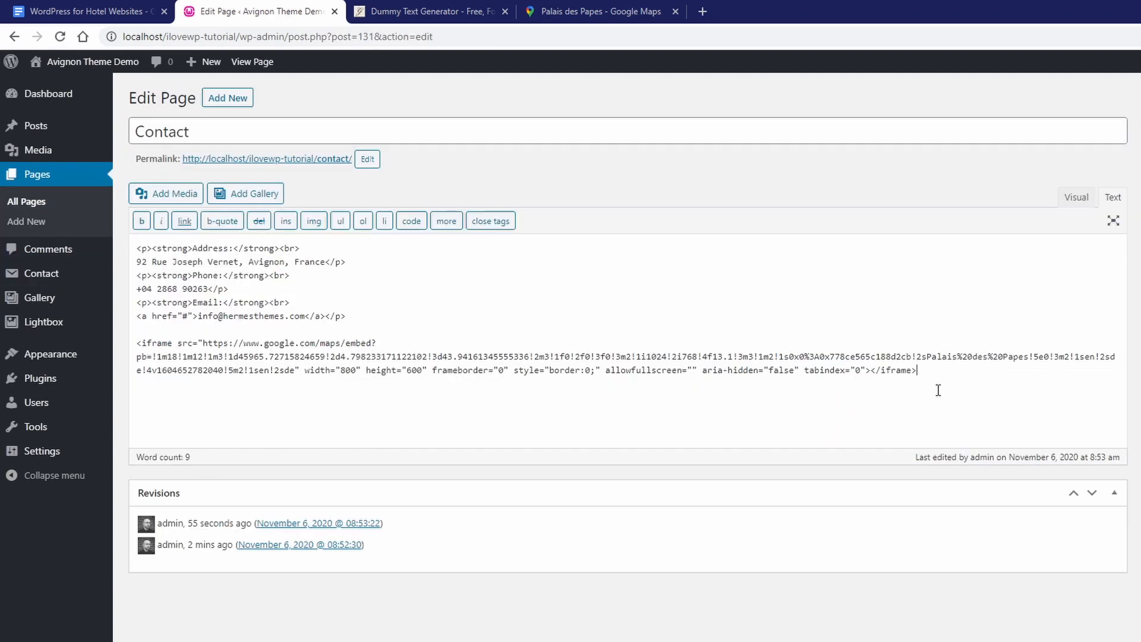
key(Return)
right_click(170, 404)
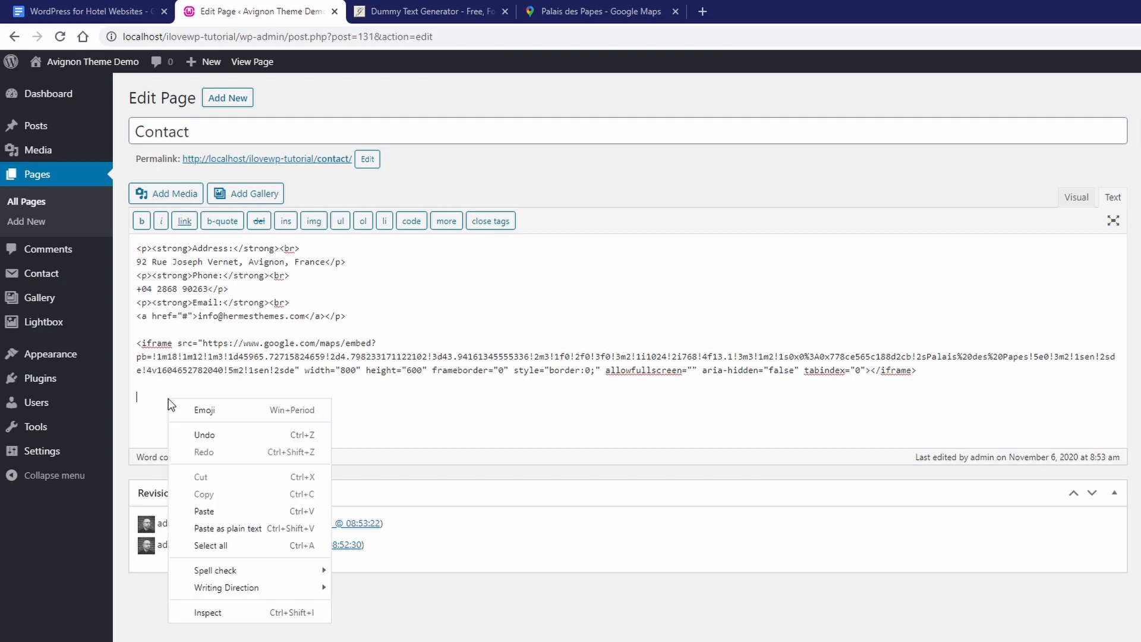
click(204, 511)
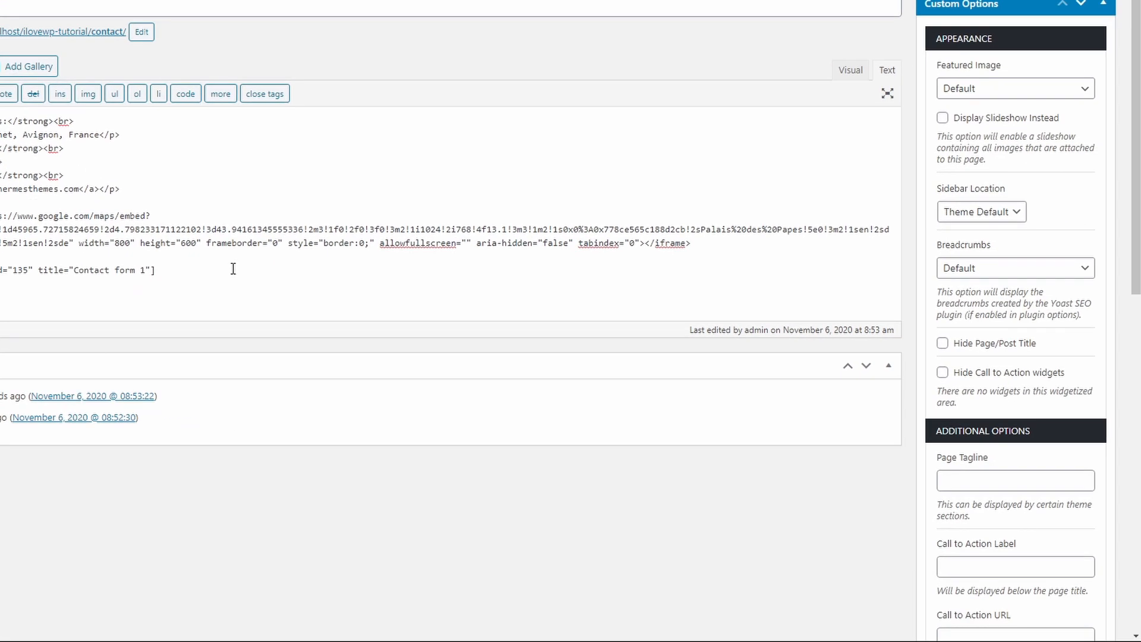
scroll(232, 268, down, 7)
click(1084, 490)
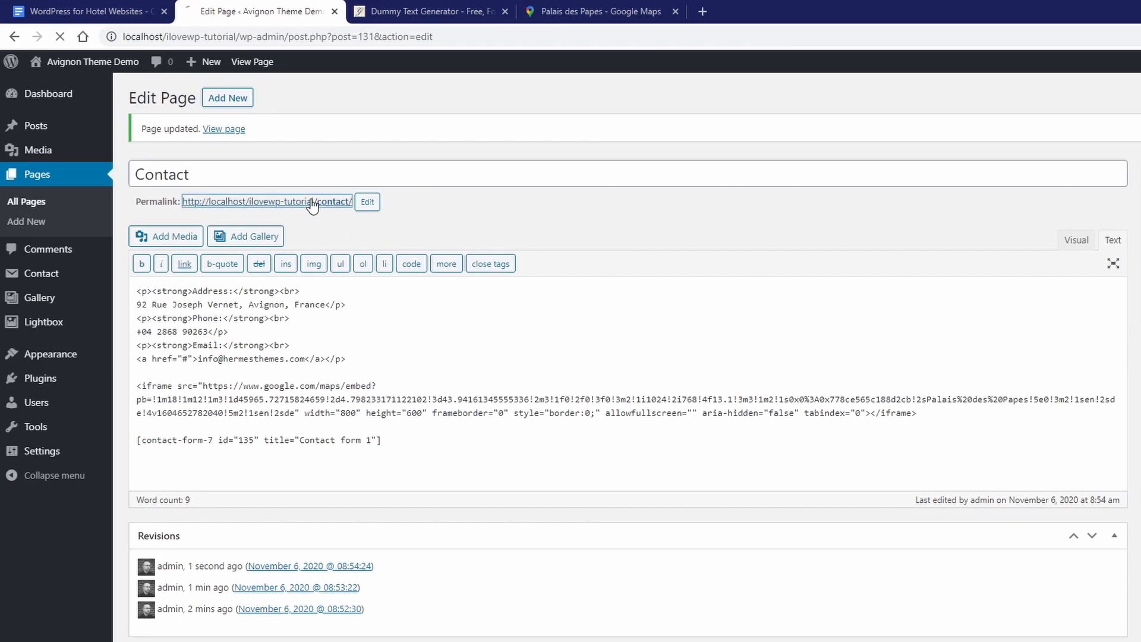
Step: Examine the contact form below the map on the live Contact page and return to the page editor
click(312, 202)
scroll(564, 366, down, 10)
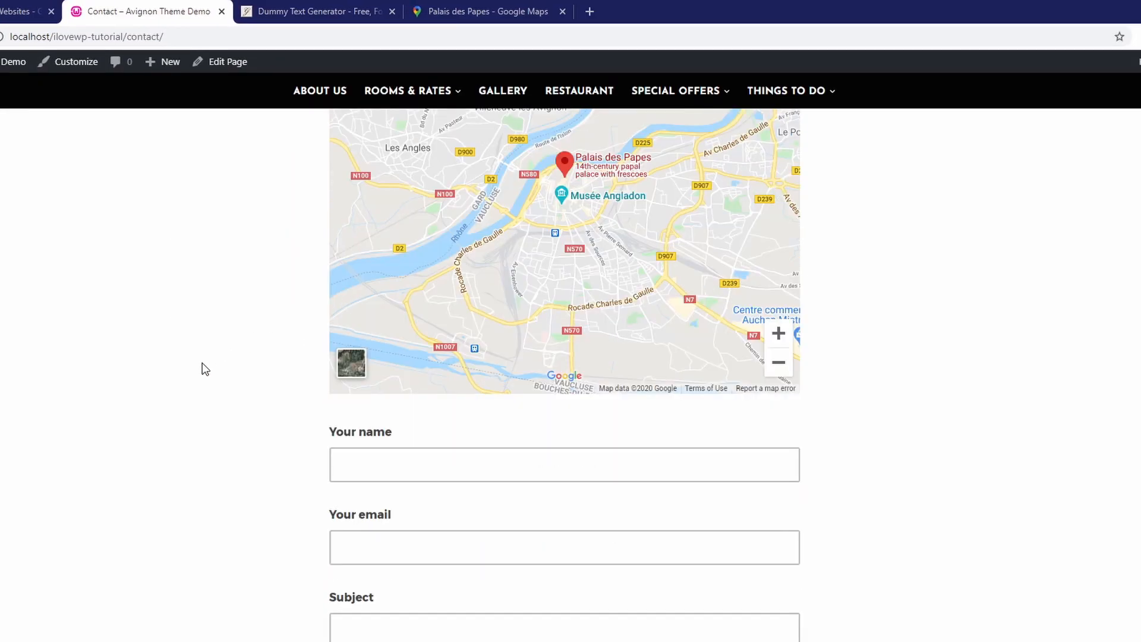
scroll(202, 369, down, 5)
scroll(225, 373, up, 2)
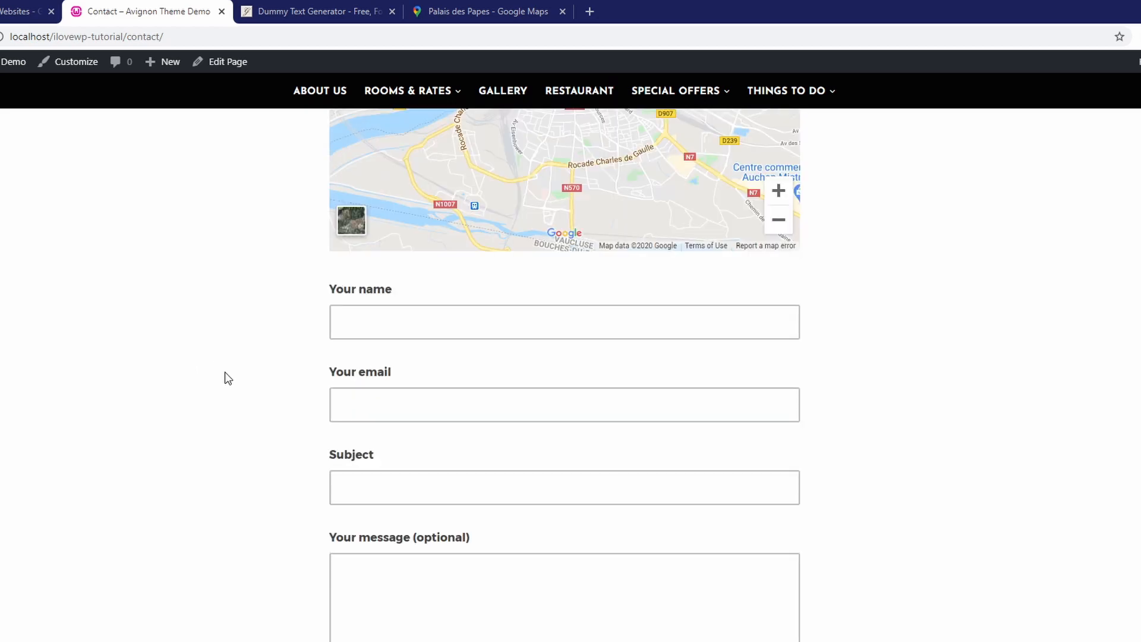
scroll(225, 374, up, 5)
click(217, 67)
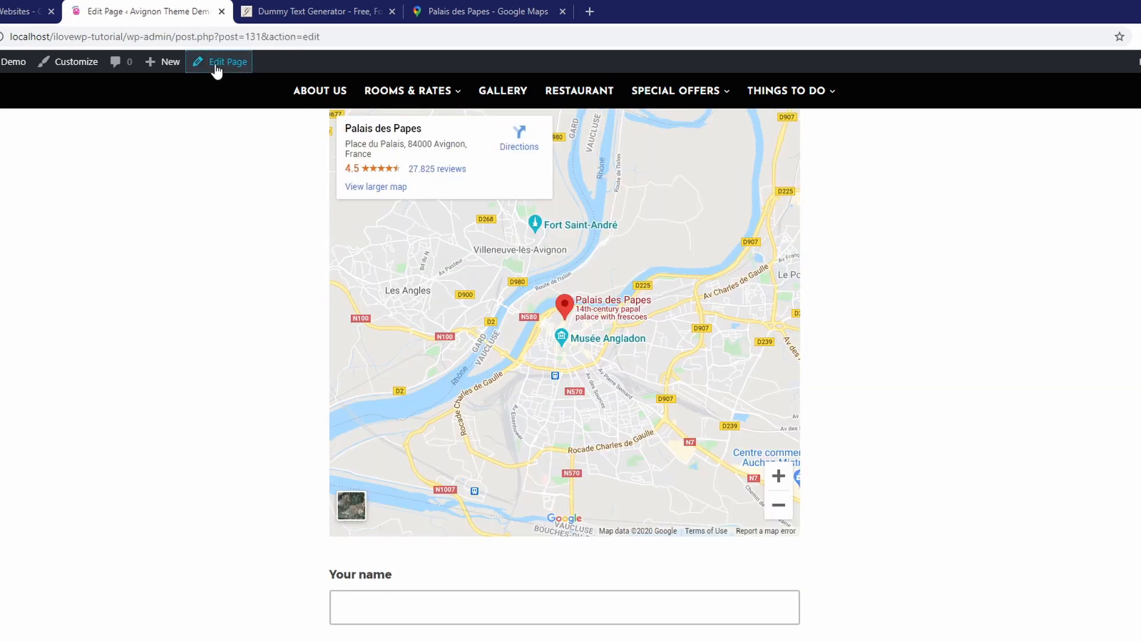
Step: Insert a horizontal rule, <hr />, between the email line and the map iframe in the Contact page code
click(269, 315)
key(Return)
key(Return)
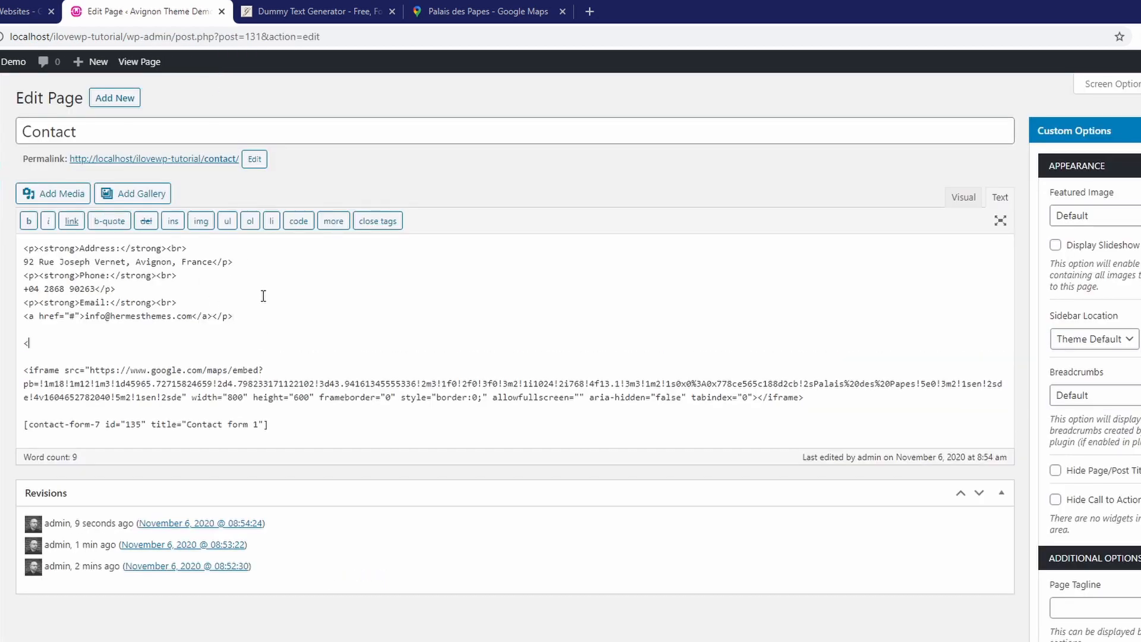
text(<hr />)
Step: Insert another <hr /> between the map iframe and the contact form shortcode
key(Down)
key(Down)
key(Down)
key(Down)
key(End)
key(Return)
key(Return)
text(<)
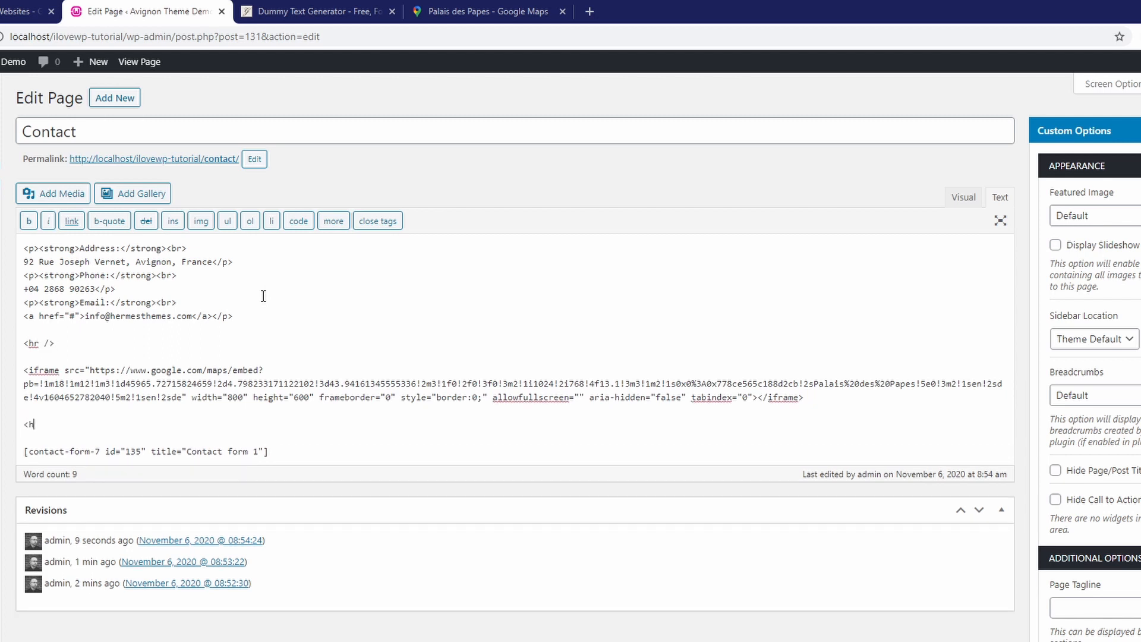
text(hr />)
Step: Add the heading <h2>Get in touch</h2> above the contact form shortcode and update the Contact page
key(Return)
key(Return)
text(<h2)
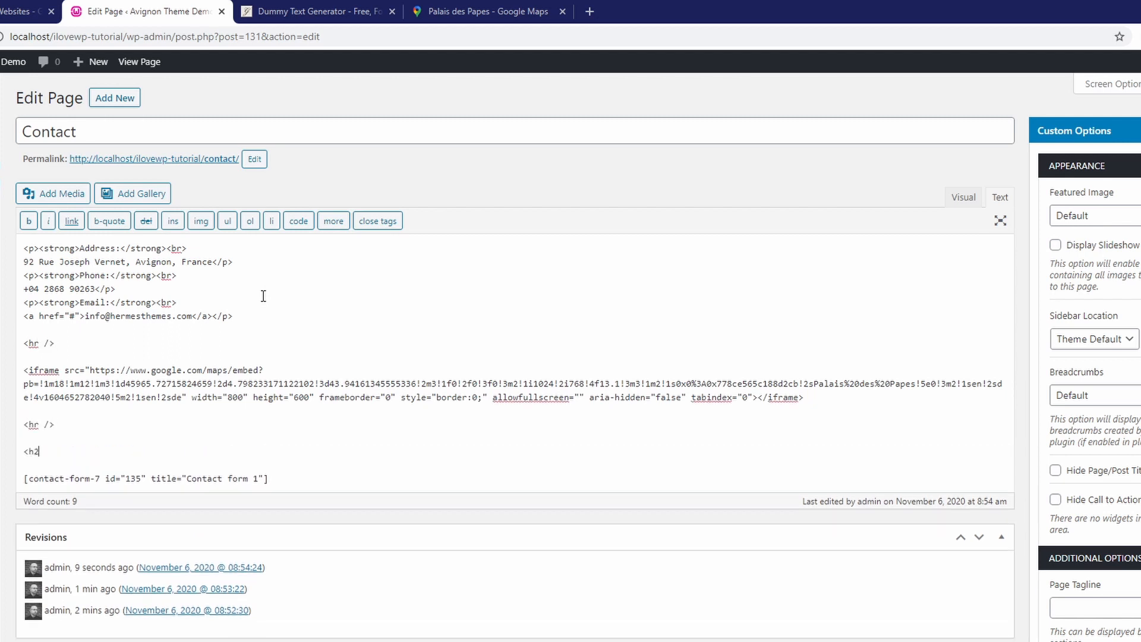
text(>Get in touch</h2>)
scroll(315, 289, down, 8)
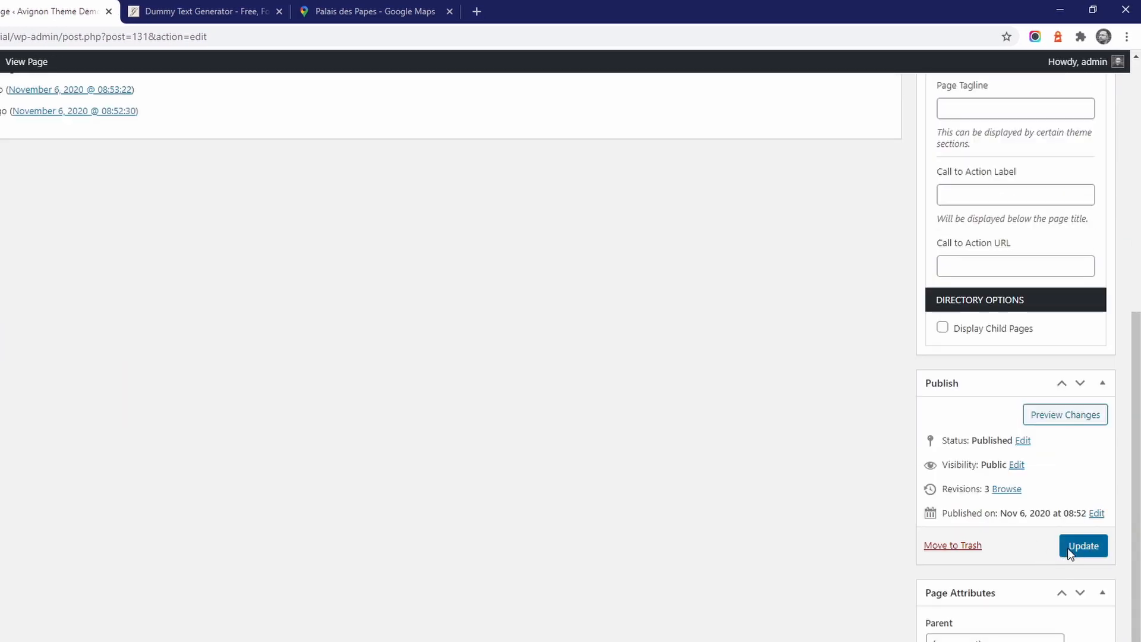
click(1068, 548)
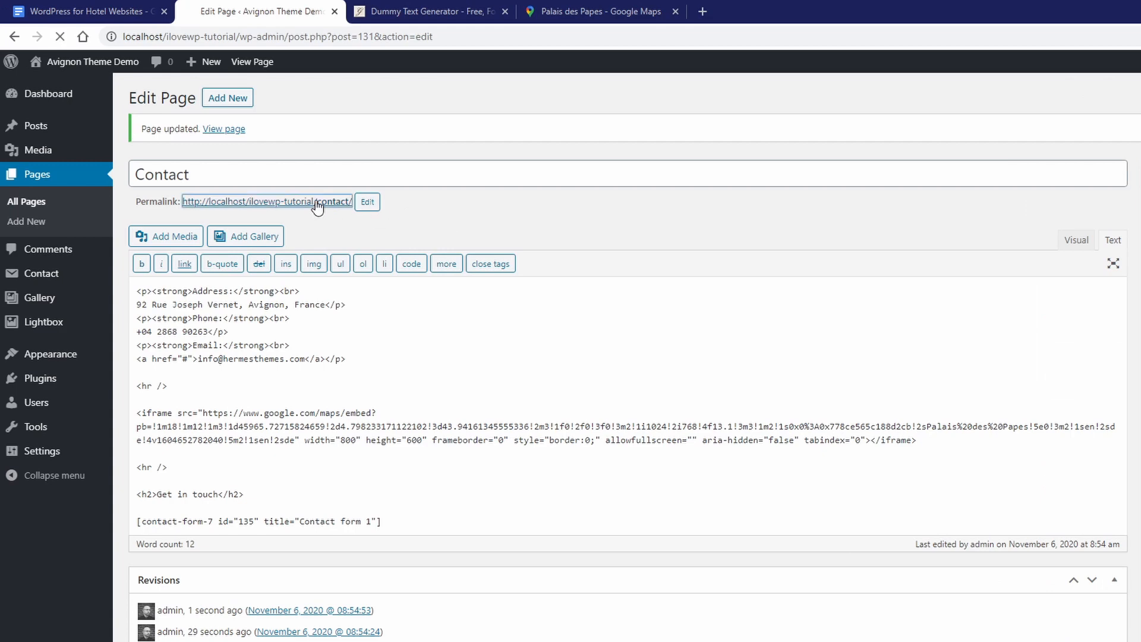
Step: Examine the separators, the Get in touch heading and the form fields on the live Contact page
click(316, 203)
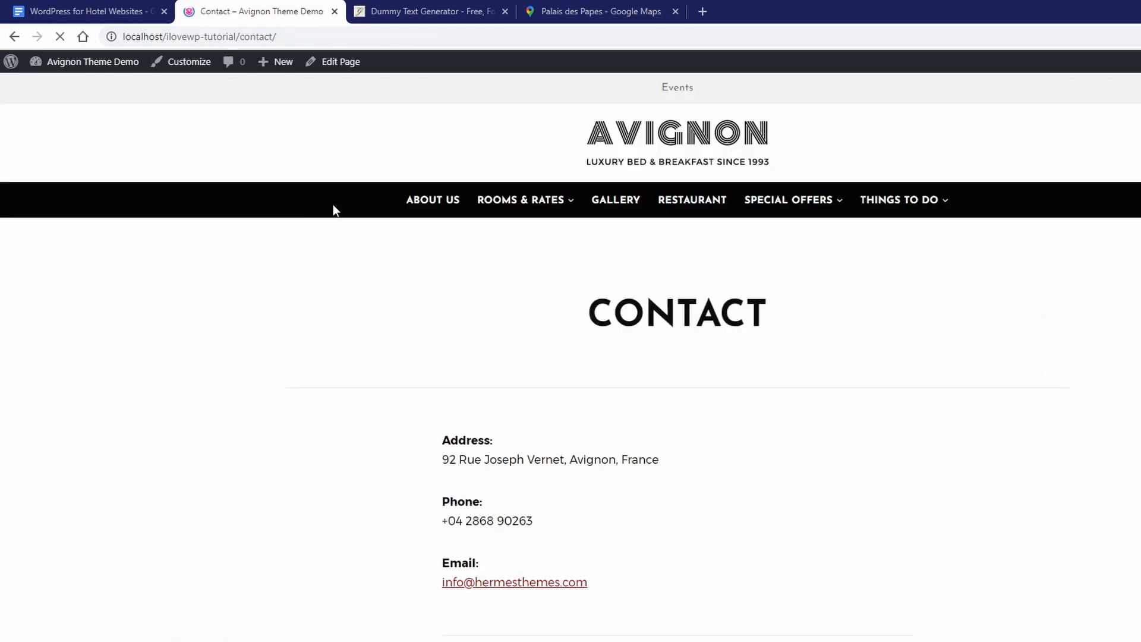
scroll(485, 267, down, 10)
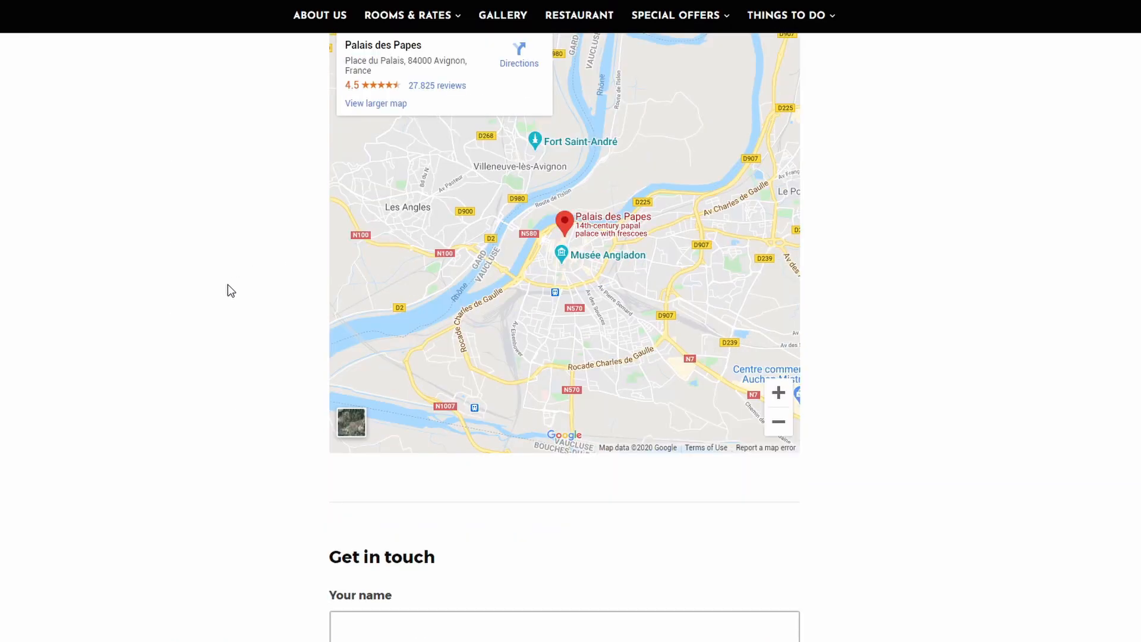
scroll(230, 290, down, 8)
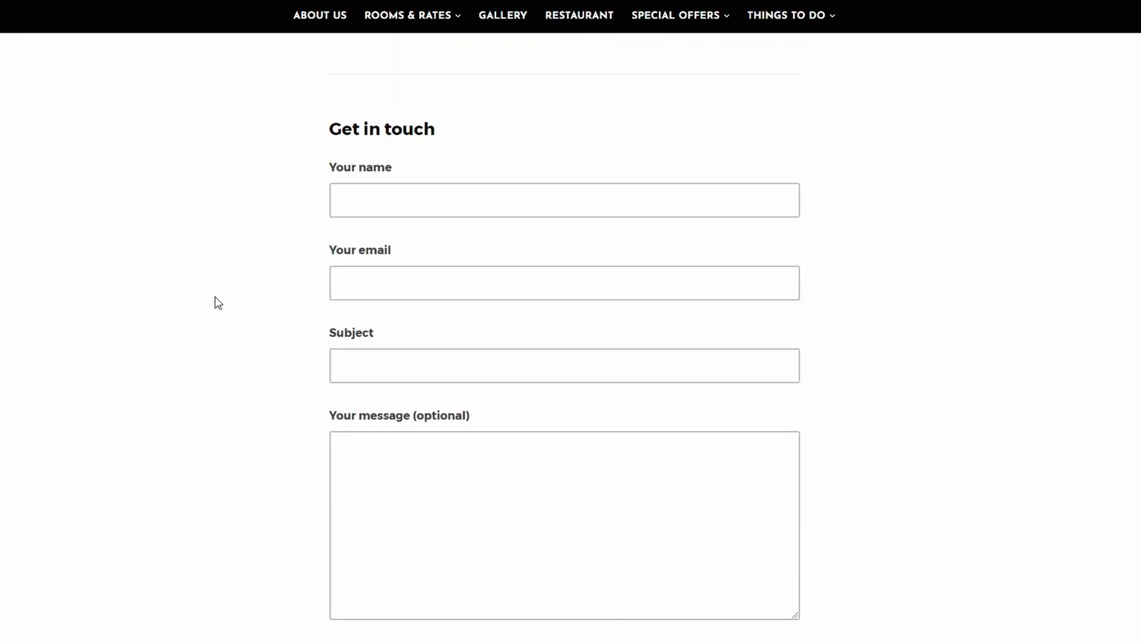
click(381, 428)
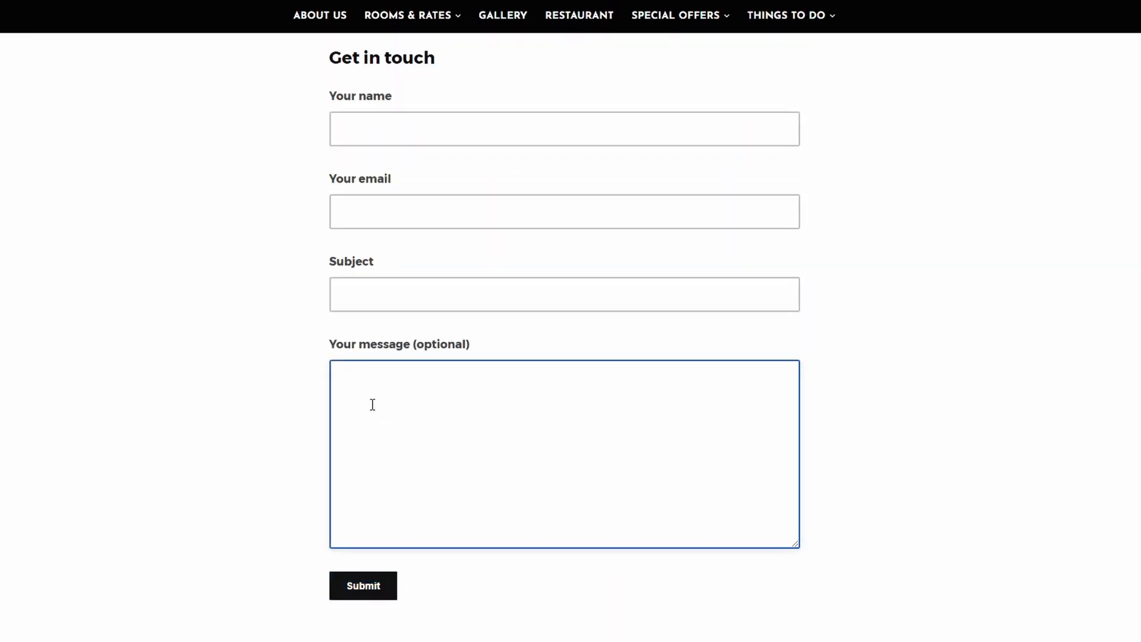
click(280, 333)
scroll(291, 337, up, 2)
scroll(291, 337, up, 14)
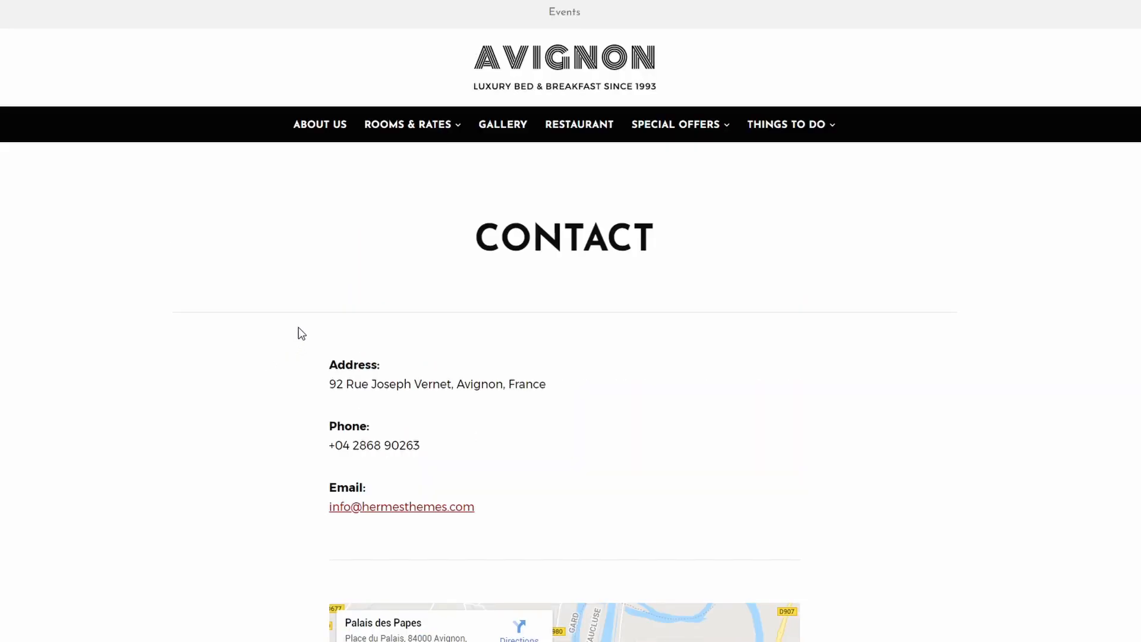
Step: Switch to the Google Docs page structure document and shade the Contact table row grey
click(94, 15)
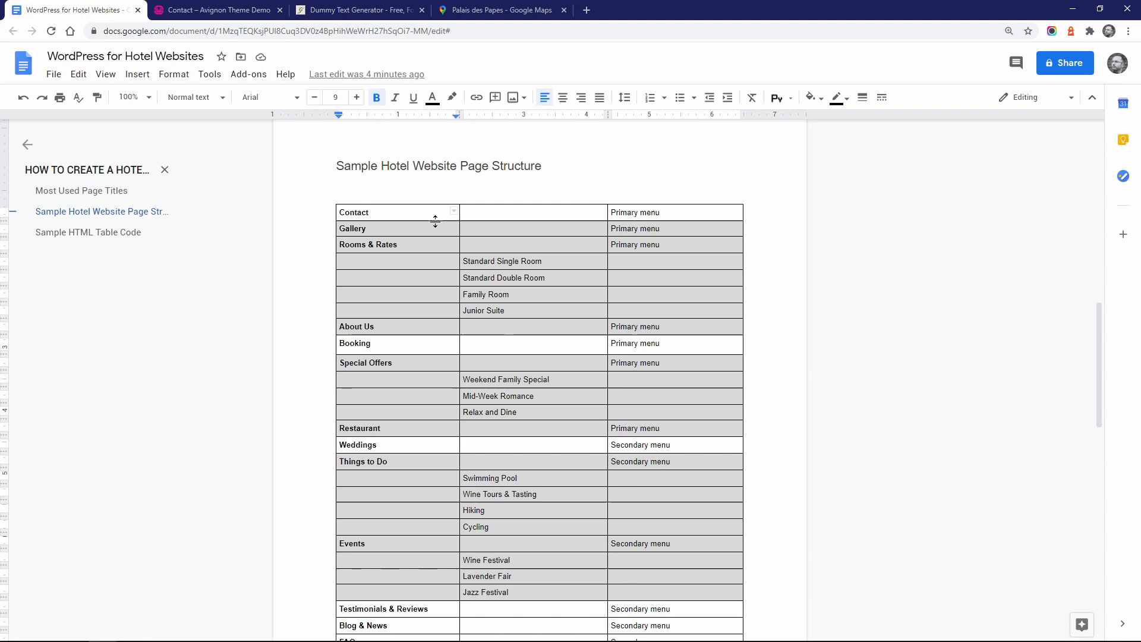
drag(427, 213, 712, 212)
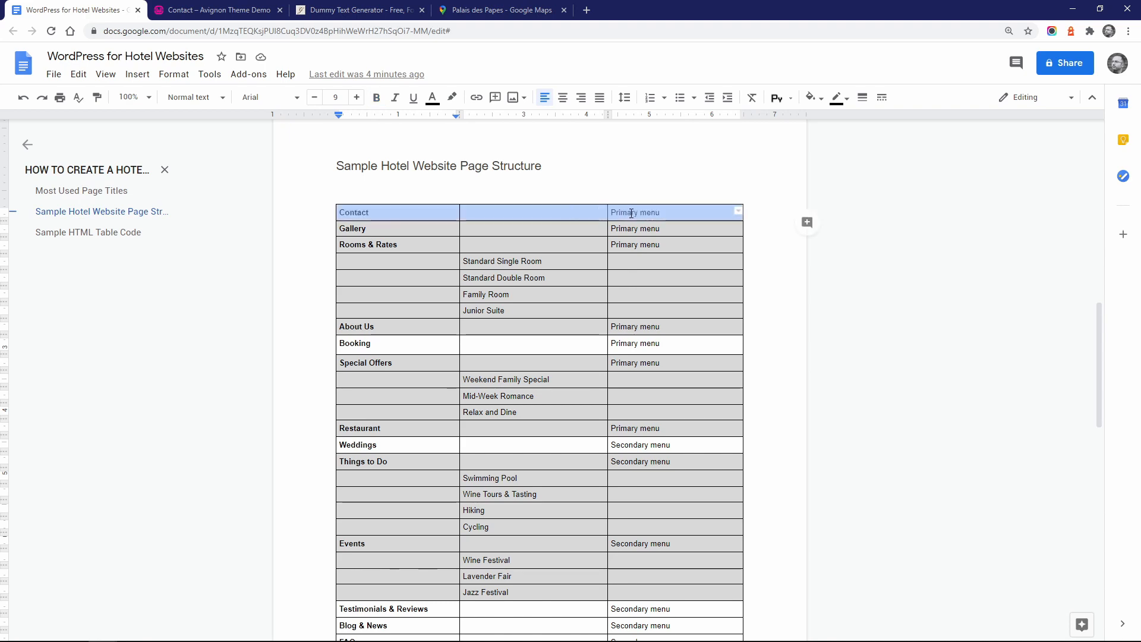
click(811, 97)
click(891, 140)
click(415, 214)
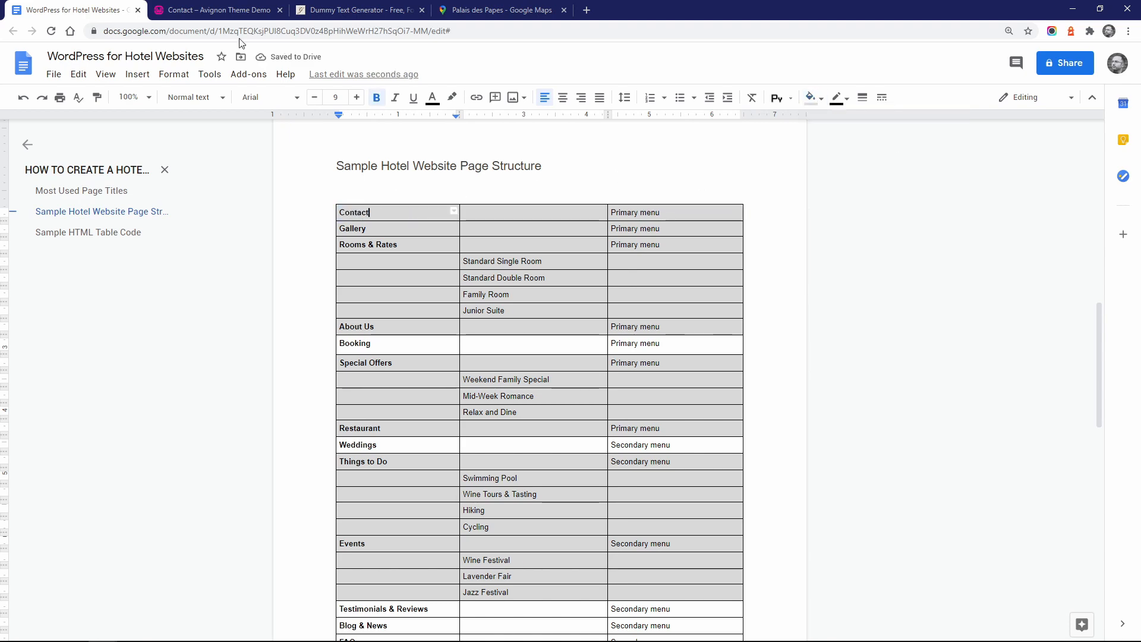
Step: Switch back to WordPress, open the menu settings, add the Contact page to the Primary Menu and save it
click(213, 10)
mouse_move(74, 53)
click(46, 120)
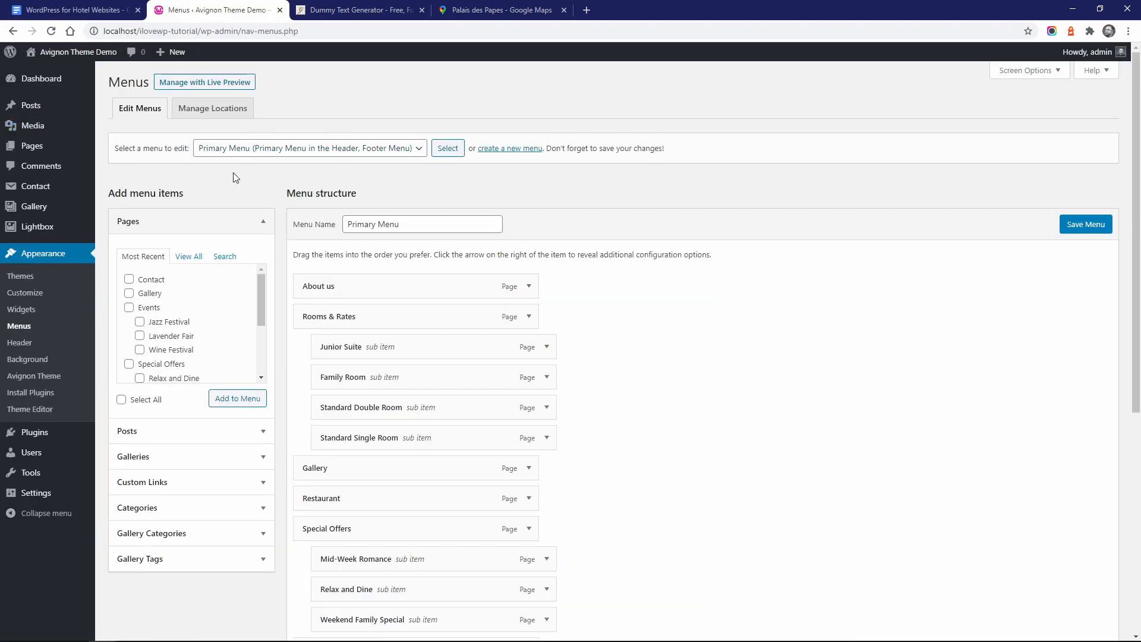
click(128, 279)
click(238, 398)
scroll(339, 497, down, 5)
scroll(338, 498, up, 5)
click(1085, 260)
Step: Select the Secondary Menu for editing, add the Contact page to it and save the menu
click(309, 184)
click(271, 223)
click(447, 184)
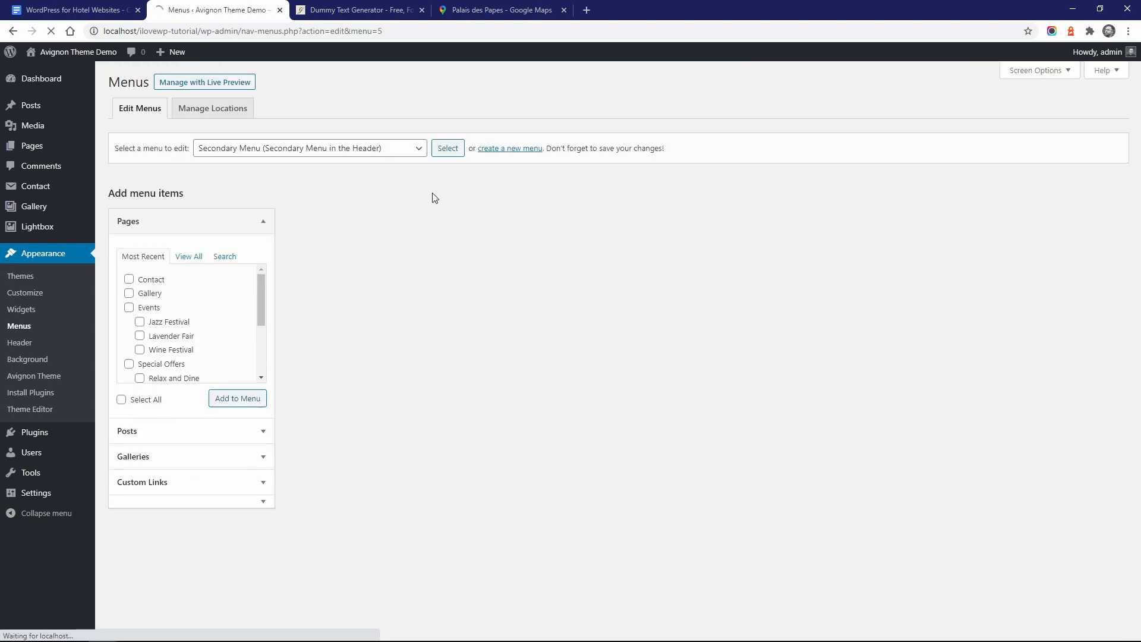
click(128, 279)
click(237, 398)
click(1089, 230)
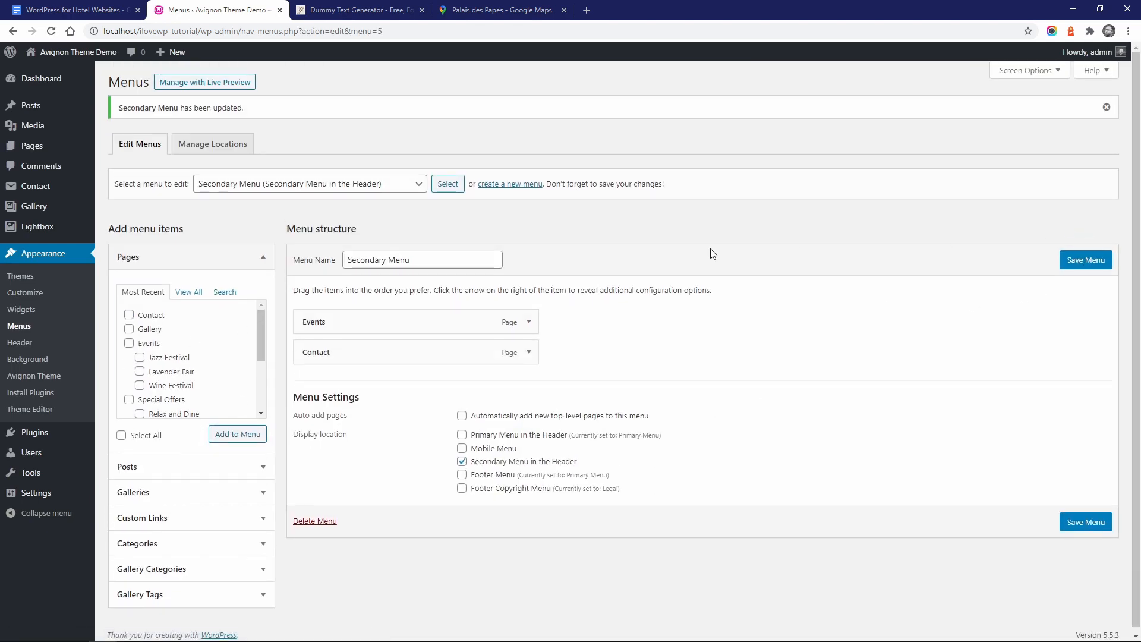
Step: Add Special Offers between Events and Contact in the Secondary Menu, save it and view the site's homepage
click(128, 399)
click(237, 434)
drag(327, 382, 357, 351)
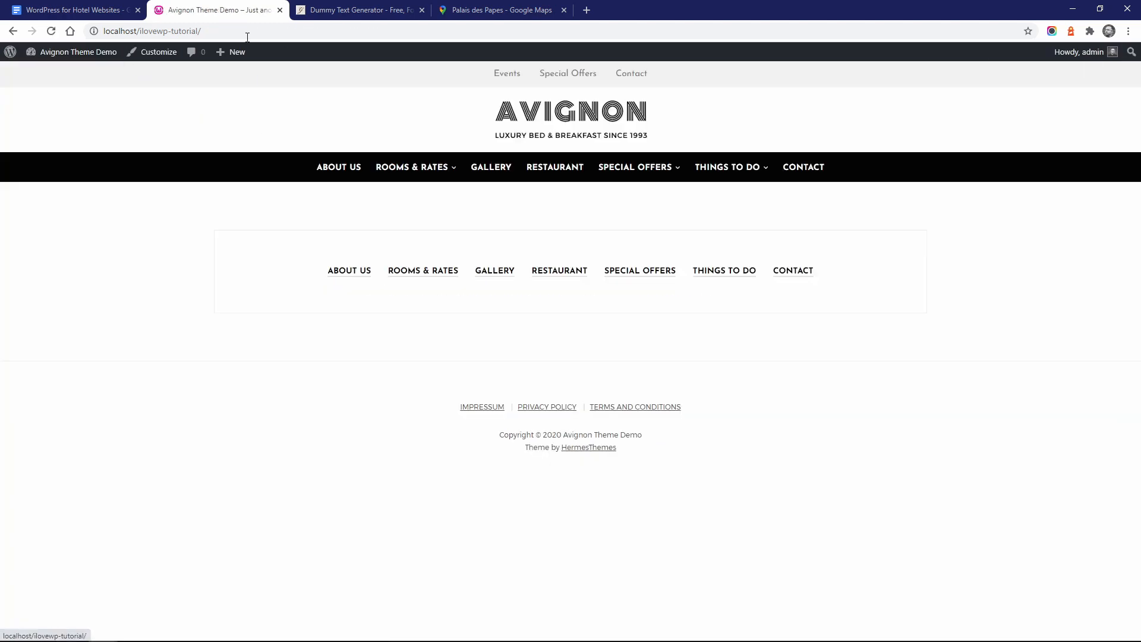
click(74, 51)
Step: Switch to the Google Docs page structure and check the Booking row and its menu assignment
click(101, 11)
scroll(485, 286, down, 6)
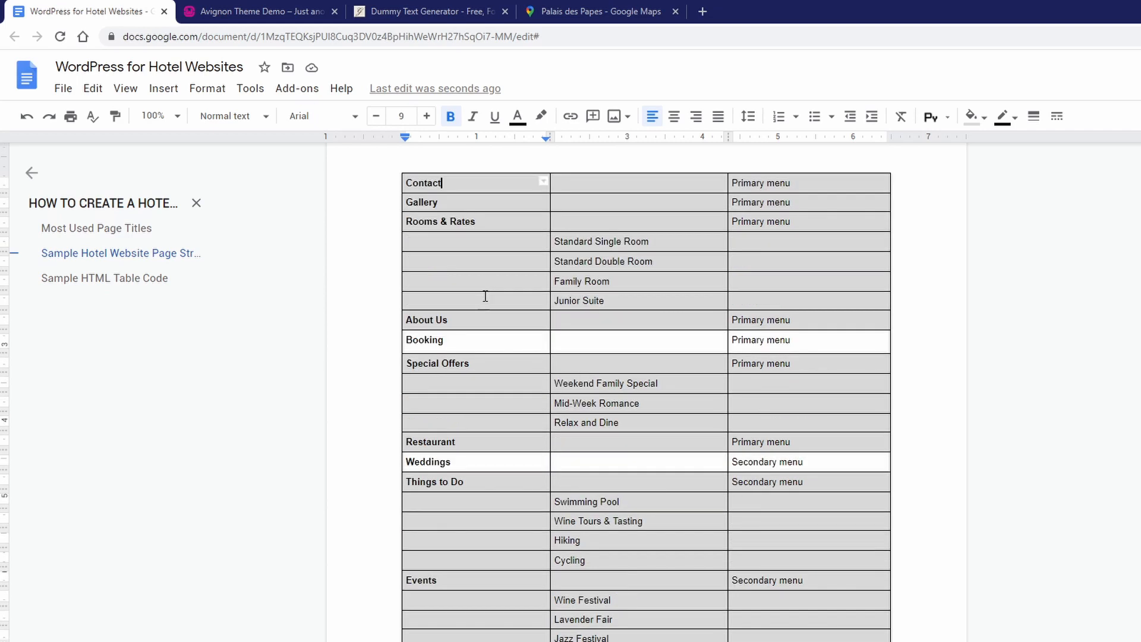
scroll(454, 289, up, 1)
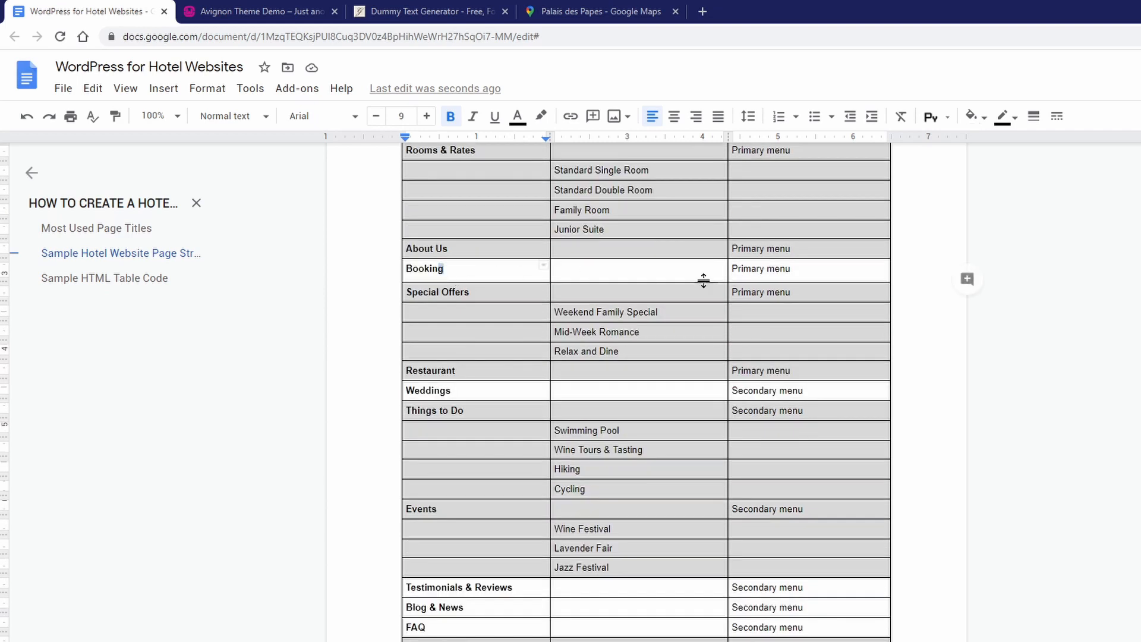
click(795, 271)
click(468, 269)
Step: Switch back to the WordPress site, open the menu settings and load the Primary Menu for editing
click(256, 13)
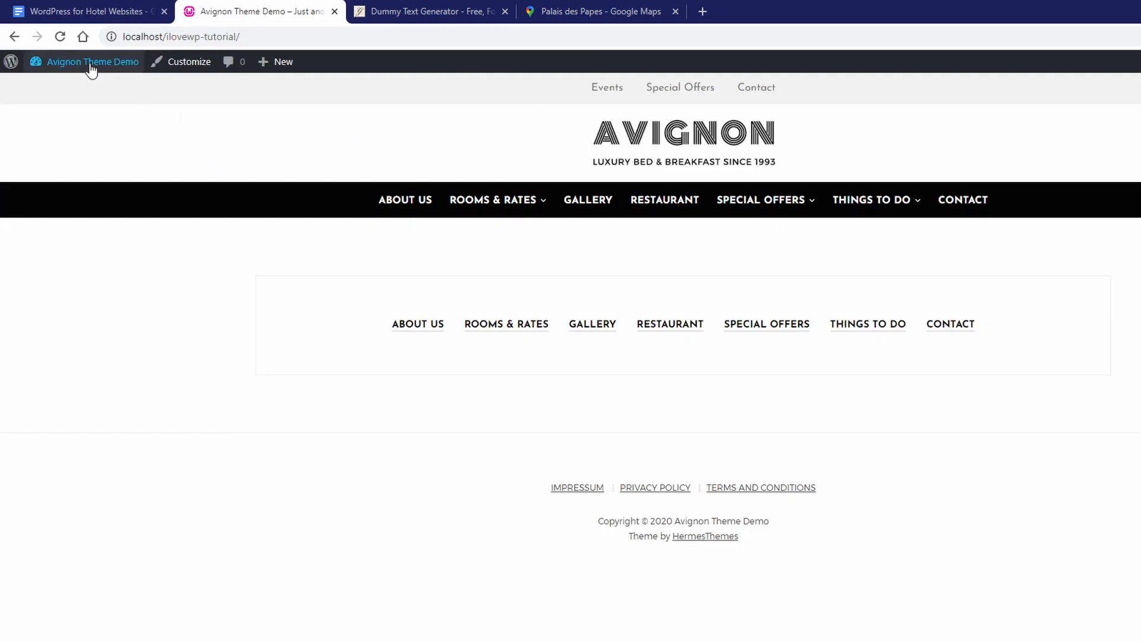
mouse_move(91, 70)
click(68, 88)
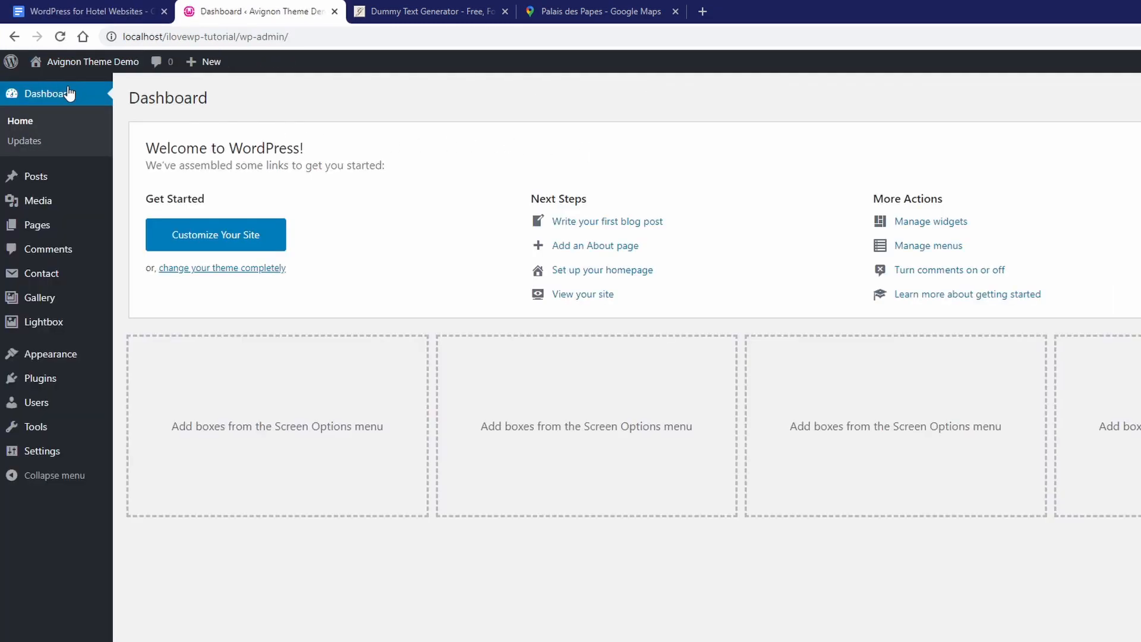
mouse_move(67, 359)
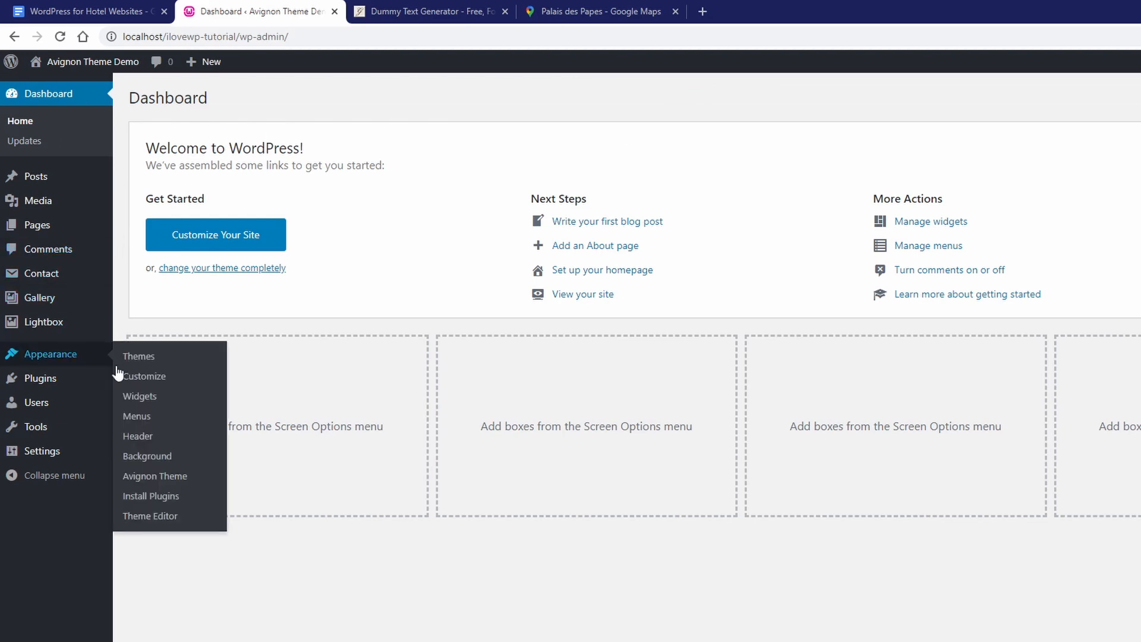
click(154, 419)
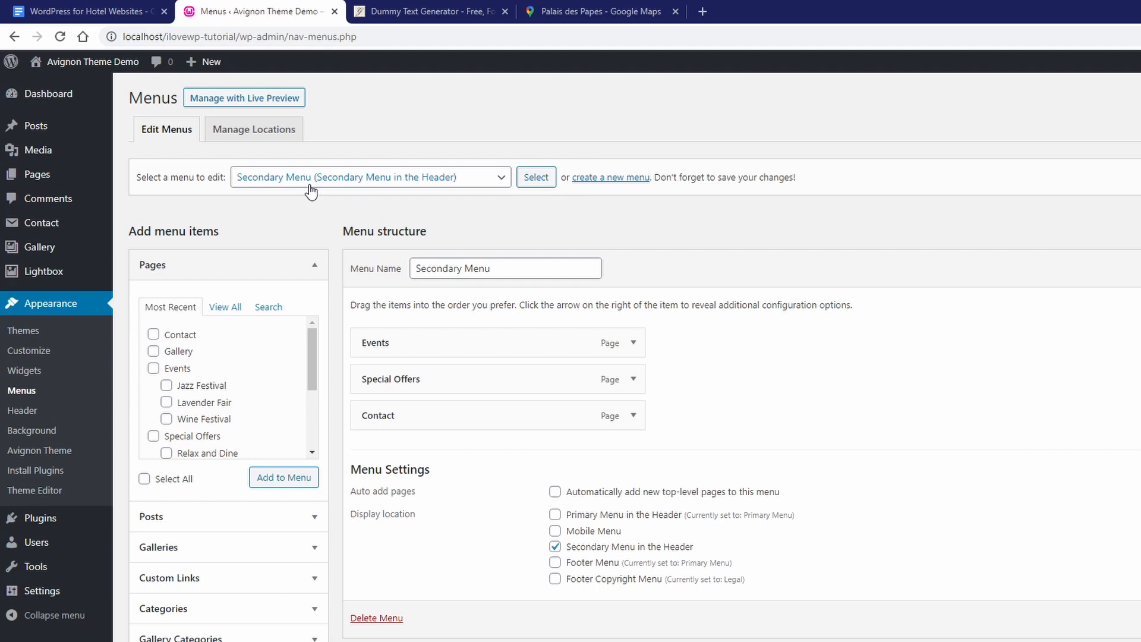
click(310, 190)
click(304, 208)
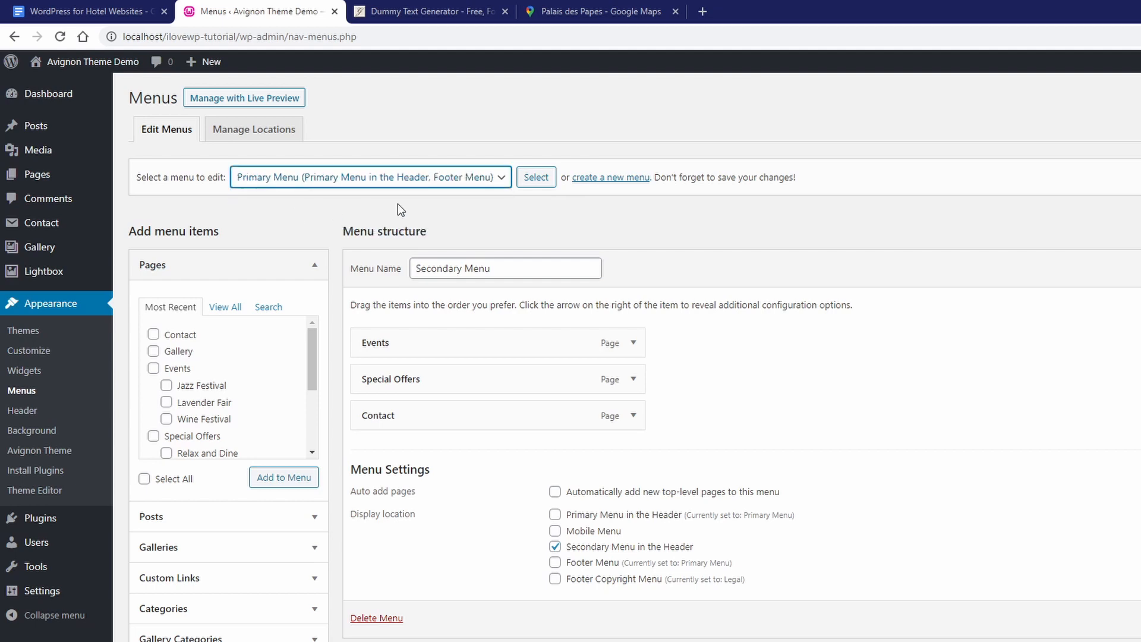
click(552, 180)
scroll(565, 222, down, 5)
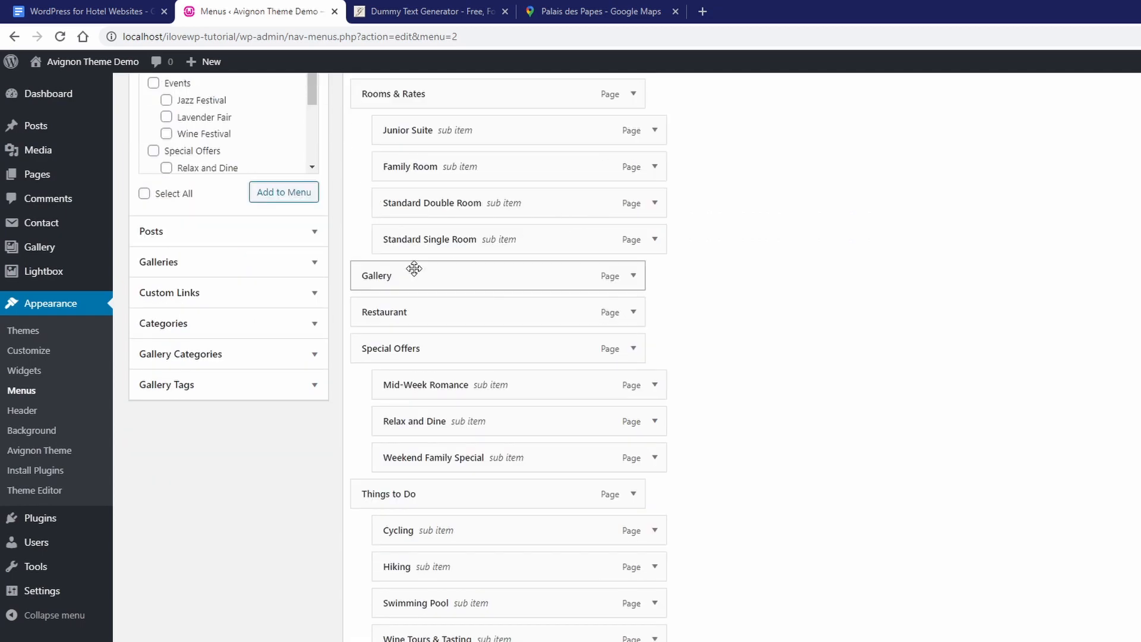
click(312, 295)
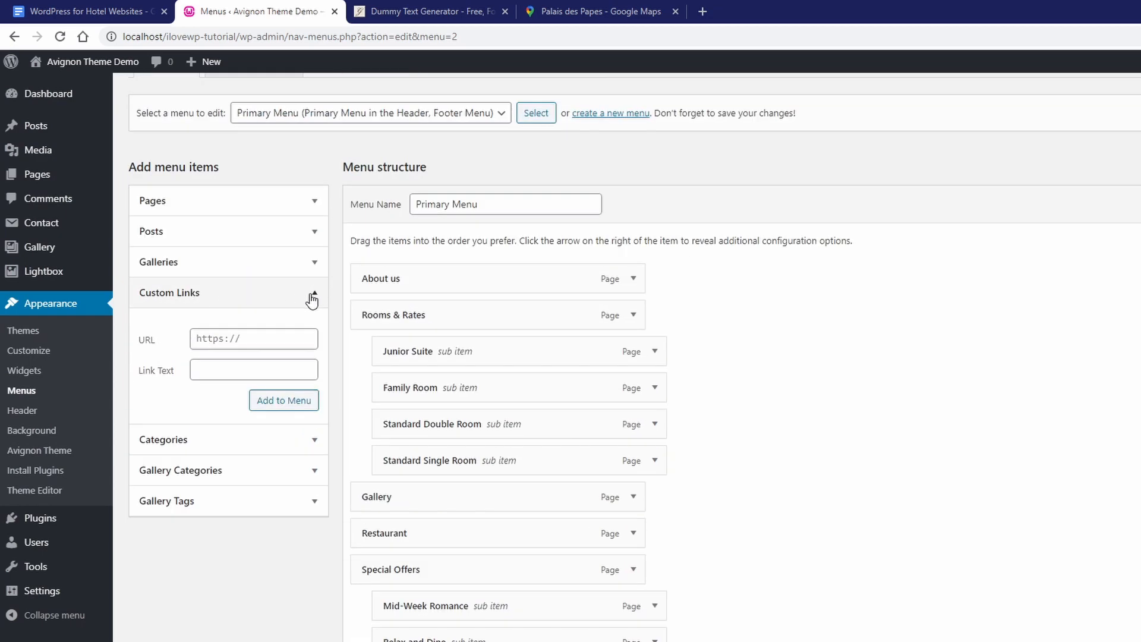
click(287, 338)
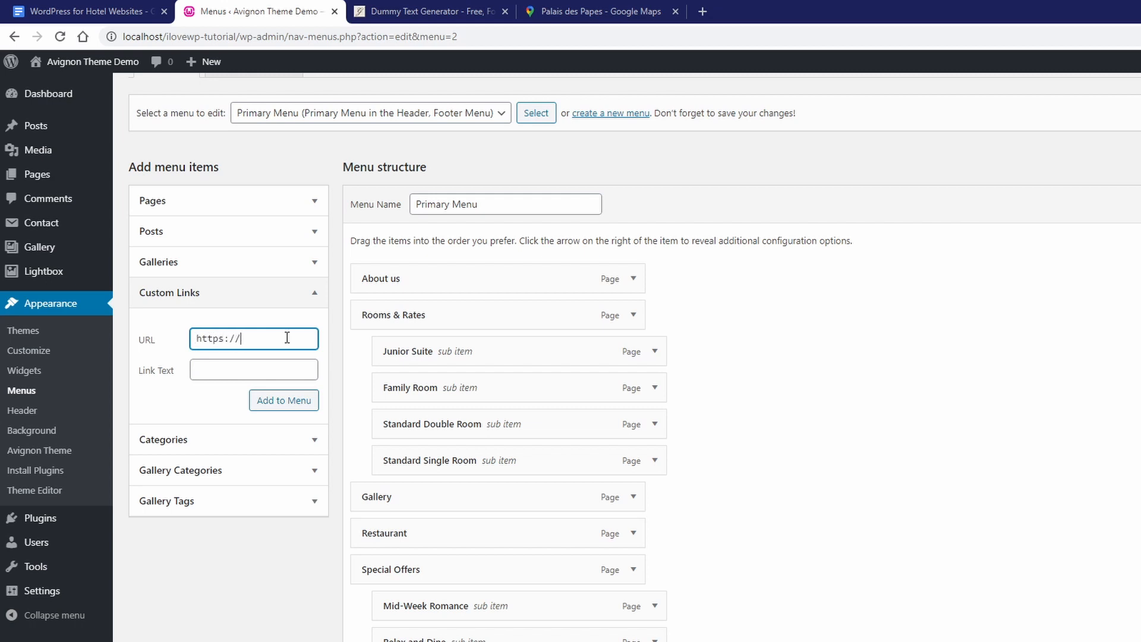
text(https://www.somebookingpage.com/)
click(255, 372)
text(Book Now)
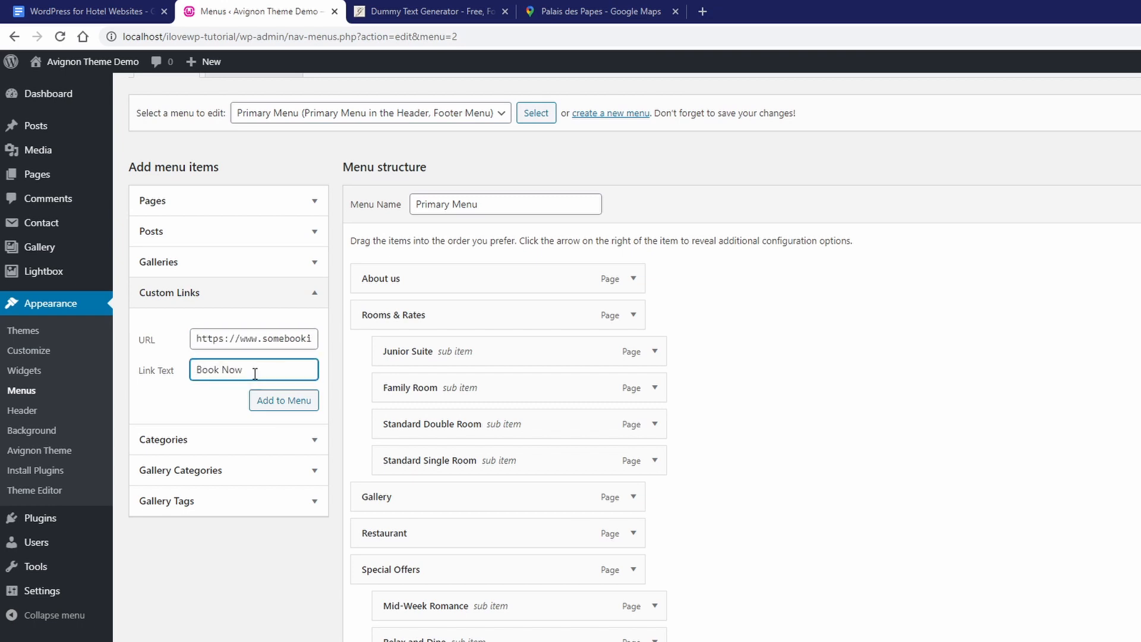
click(270, 401)
Step: Save the Primary Menu, close the Google Maps page and view the site's homepage
scroll(789, 430, down, 6)
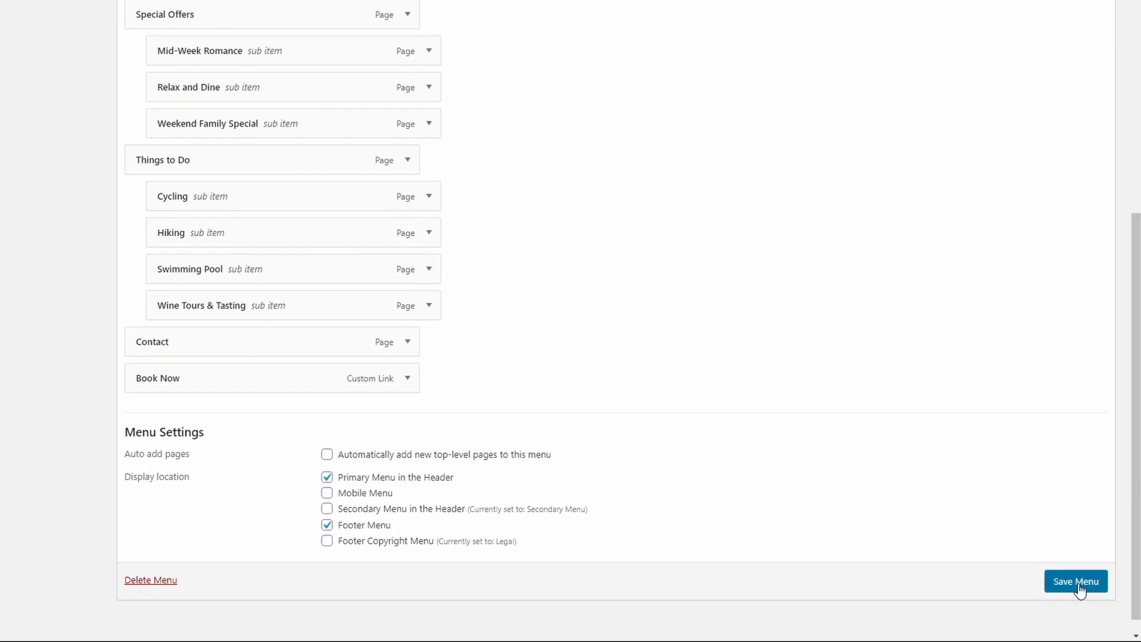
click(1077, 583)
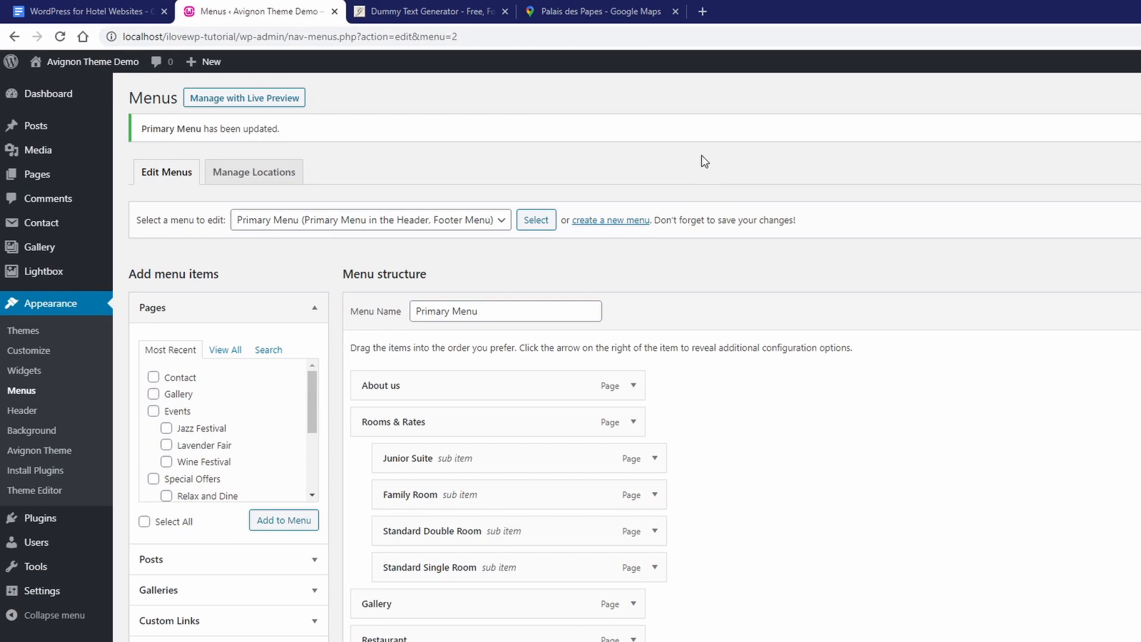
click(675, 12)
click(108, 68)
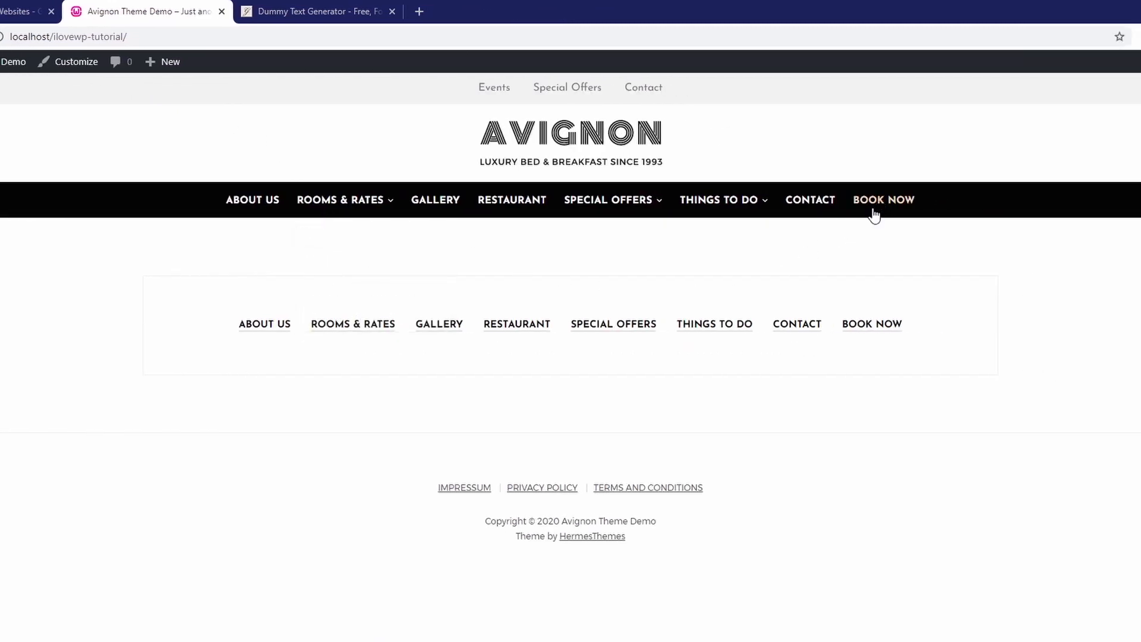
Step: Return to the menu settings and enable CSS Classes among the advanced menu properties
mouse_move(95, 63)
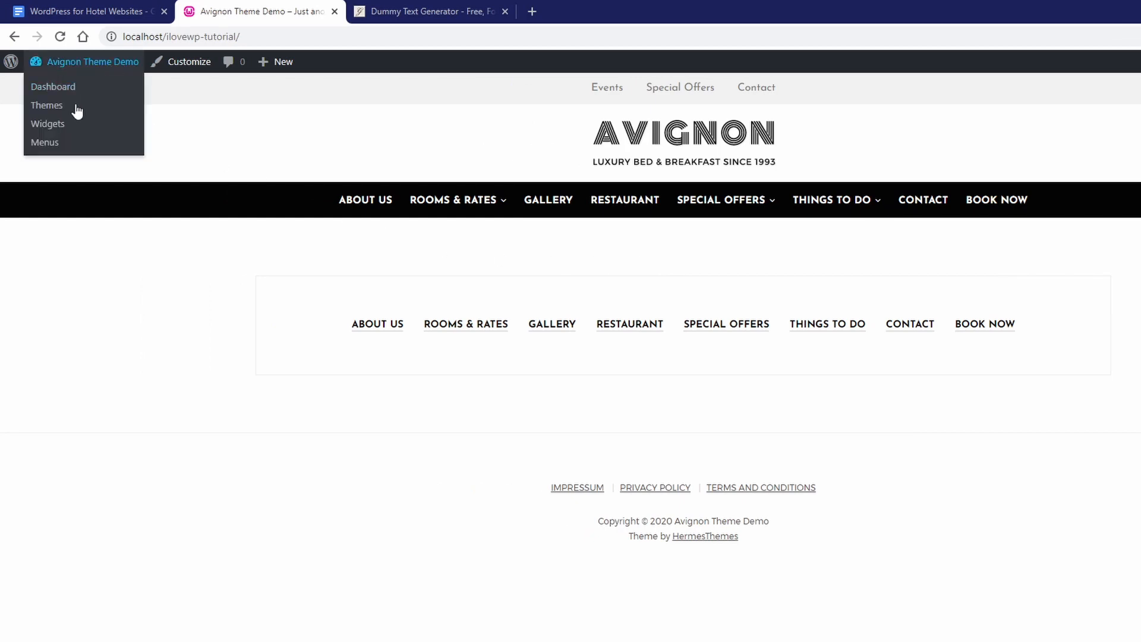
click(53, 149)
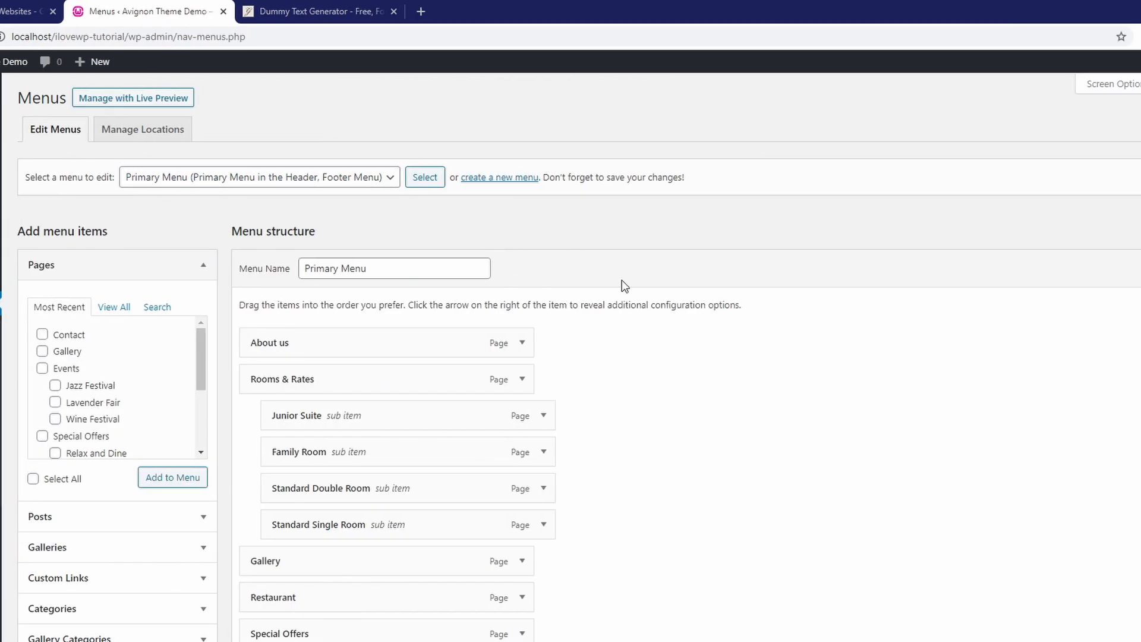
click(1009, 86)
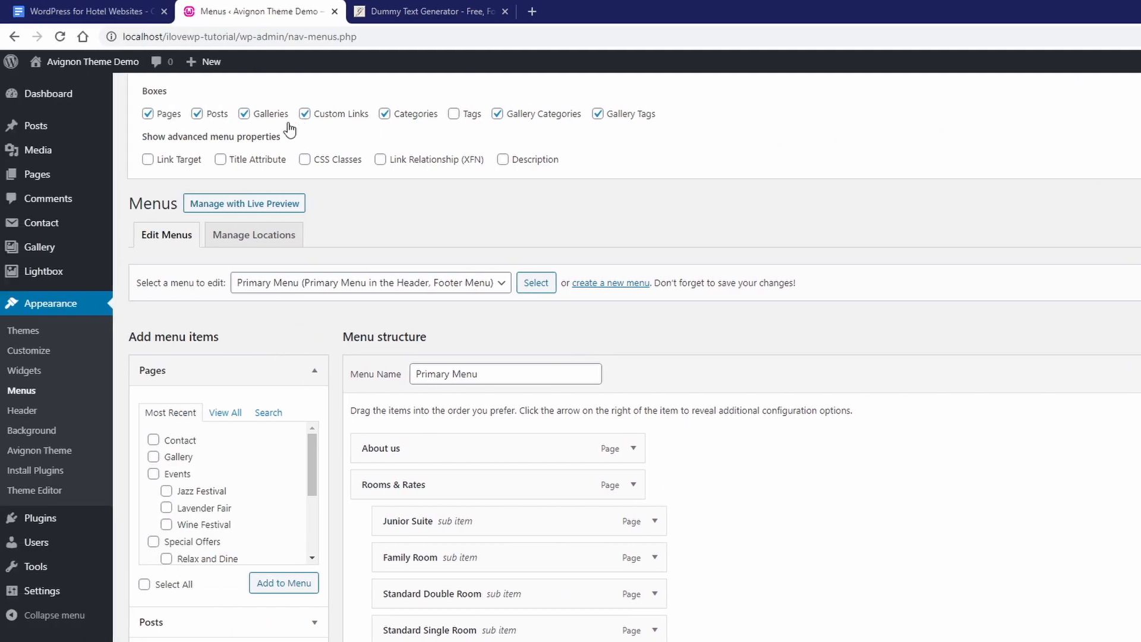
click(328, 162)
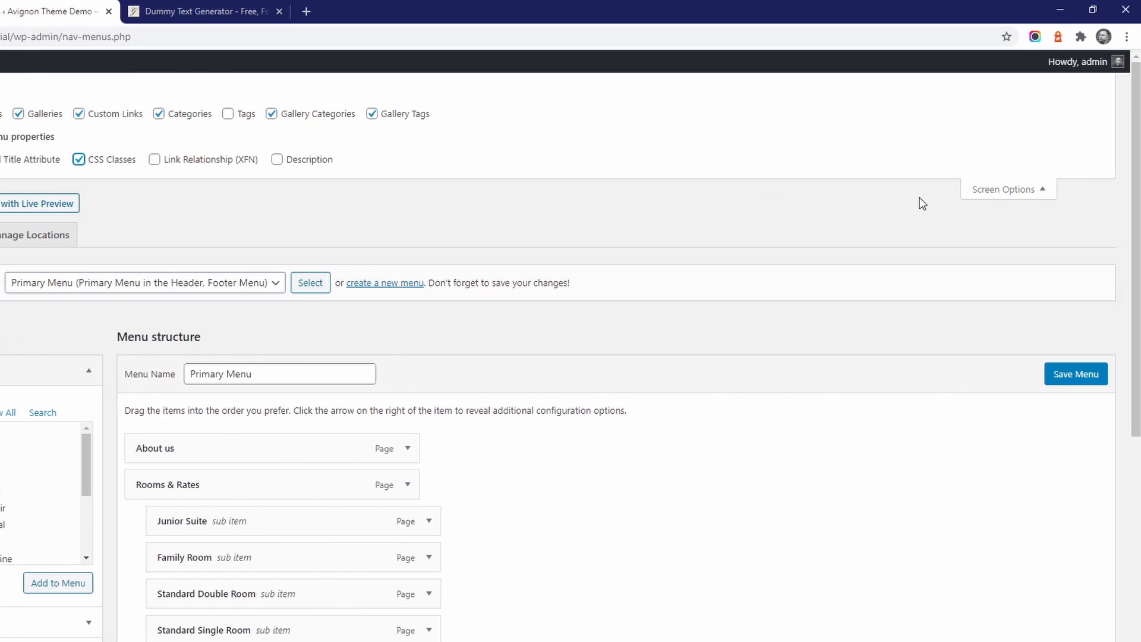
click(1005, 189)
Step: Give the Book Now menu item the CSS class special, save the menu and view the homepage
scroll(733, 326, down, 8)
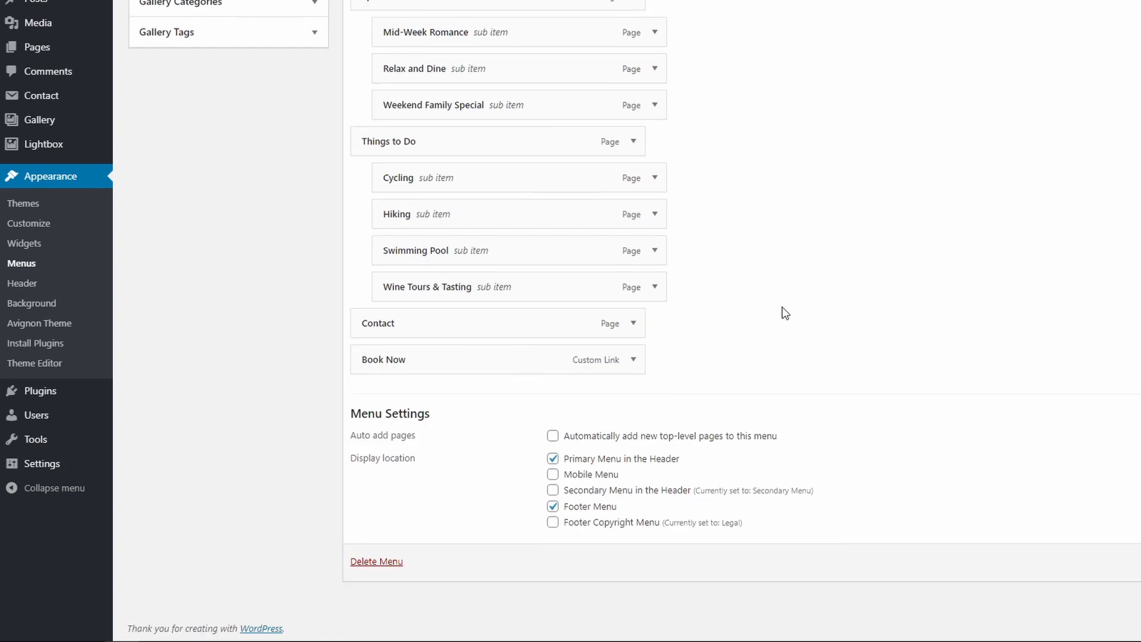
click(634, 360)
scroll(585, 369, down, 3)
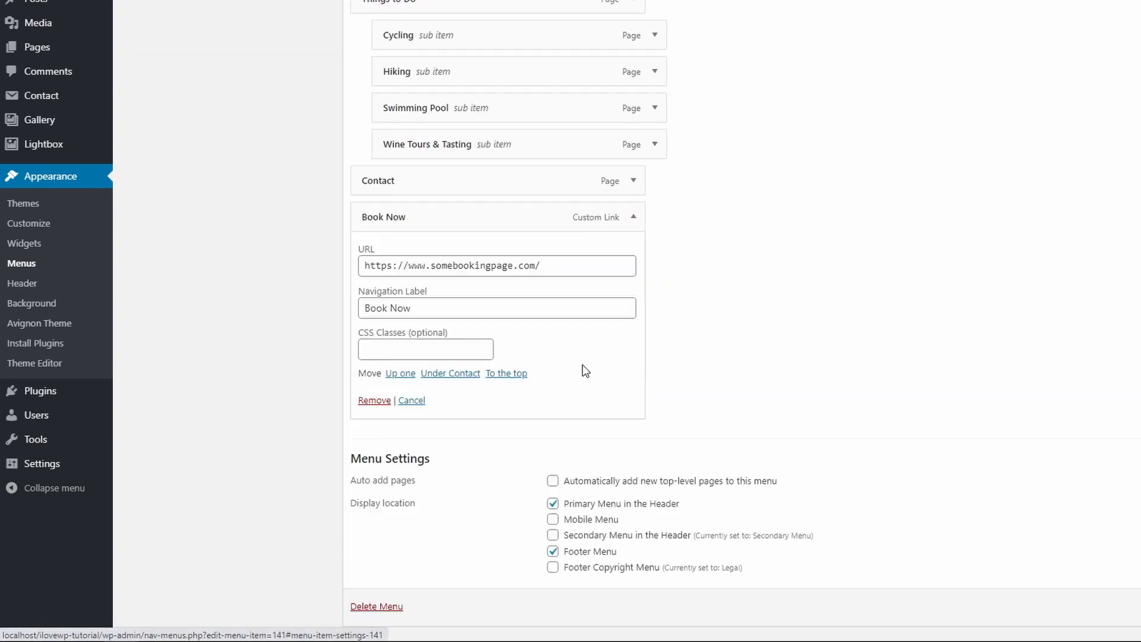
click(394, 348)
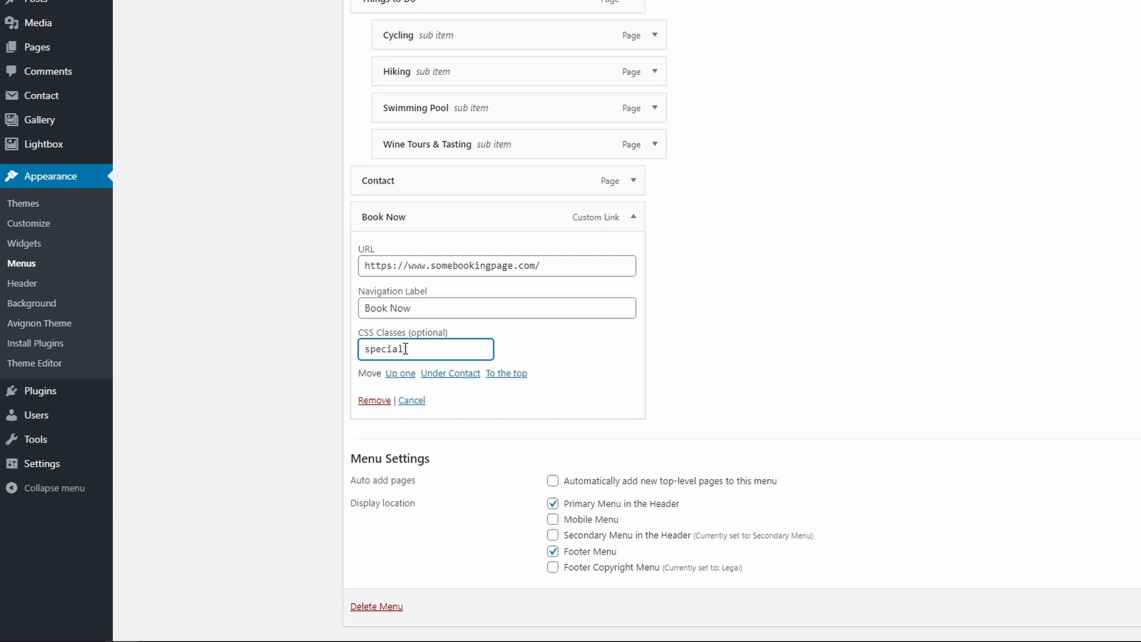
click(1066, 608)
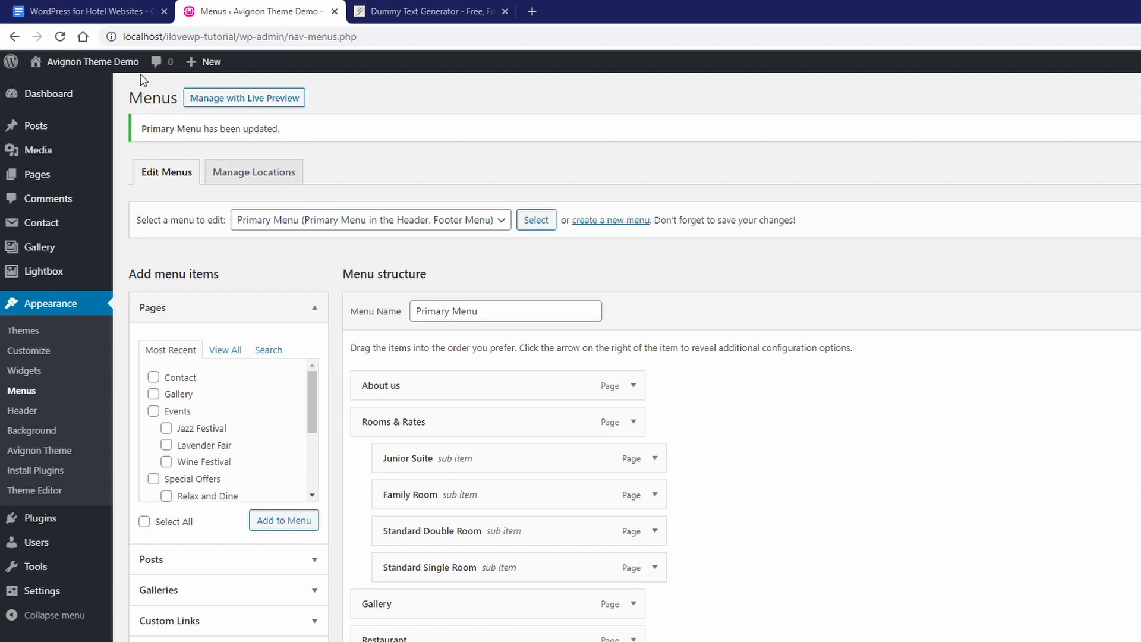
click(122, 65)
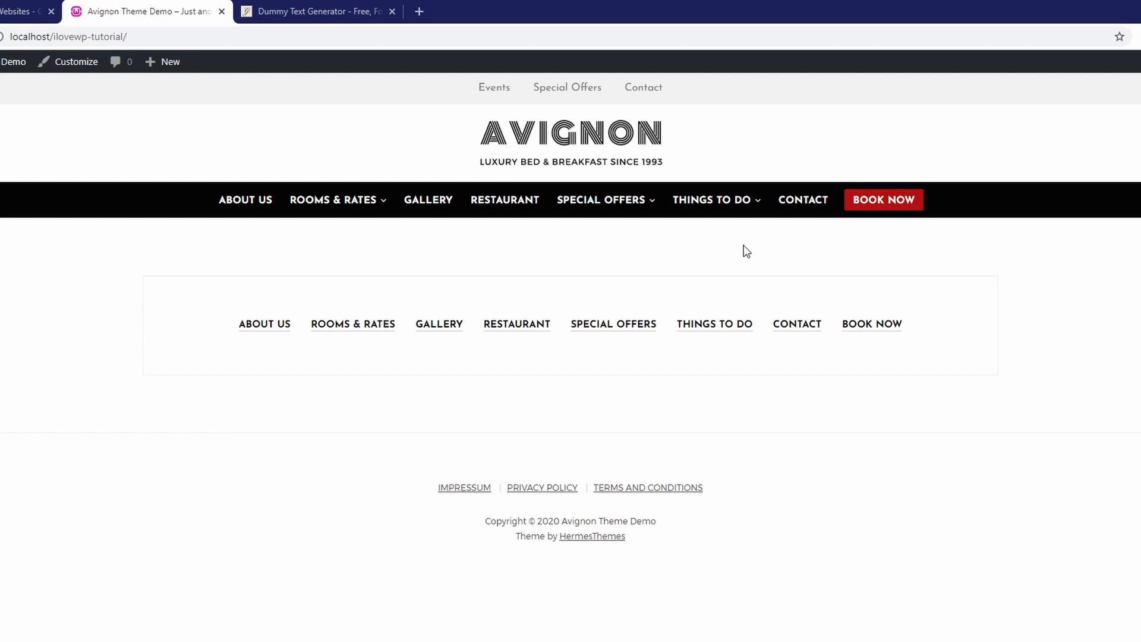
Step: Go to the Standard Single Room page through Rooms & Rates and open it for editing
click(329, 203)
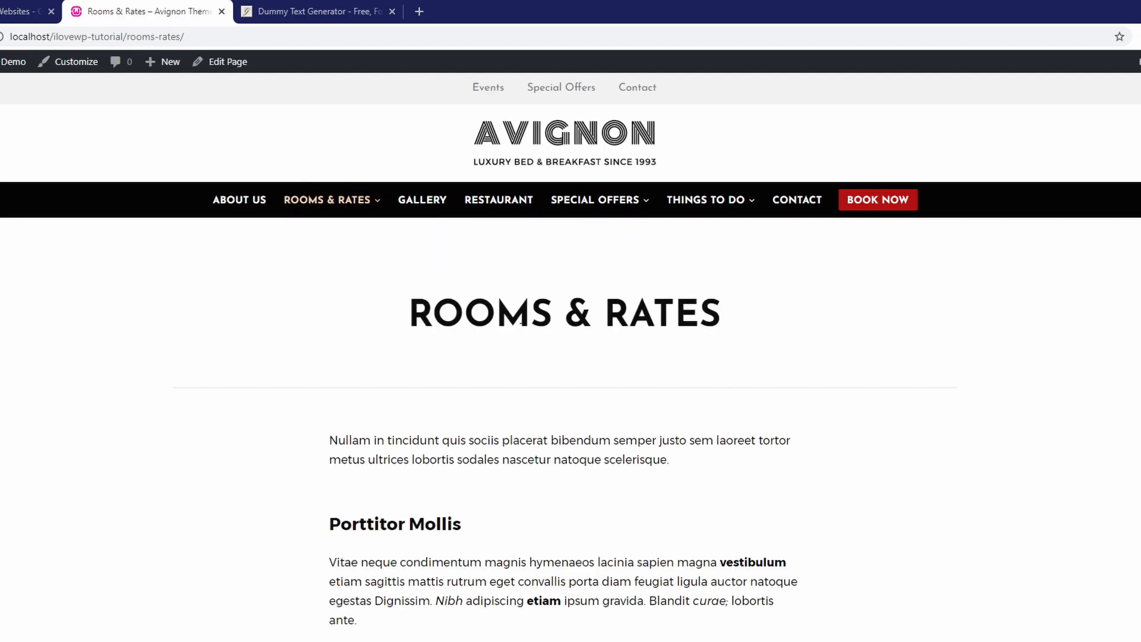
scroll(520, 318, down, 10)
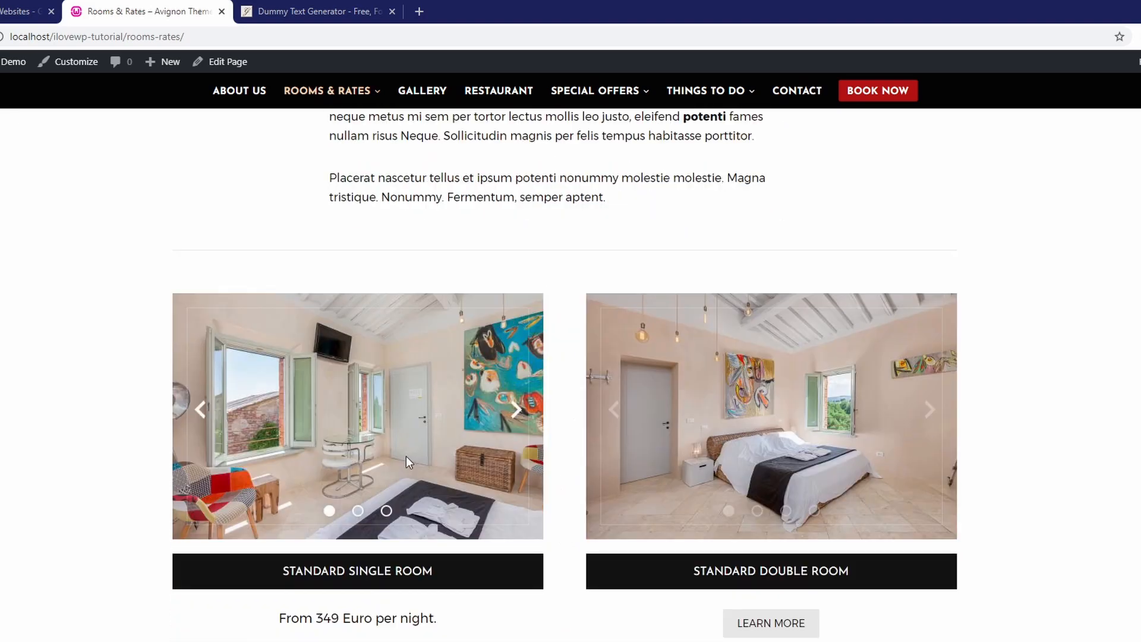
click(380, 569)
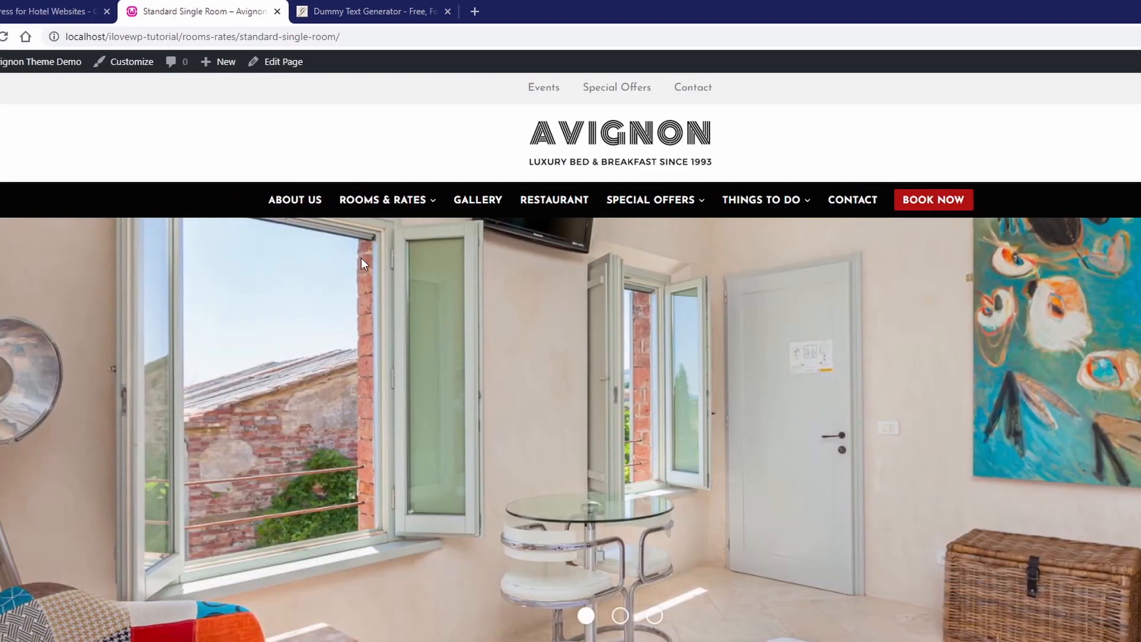
click(278, 61)
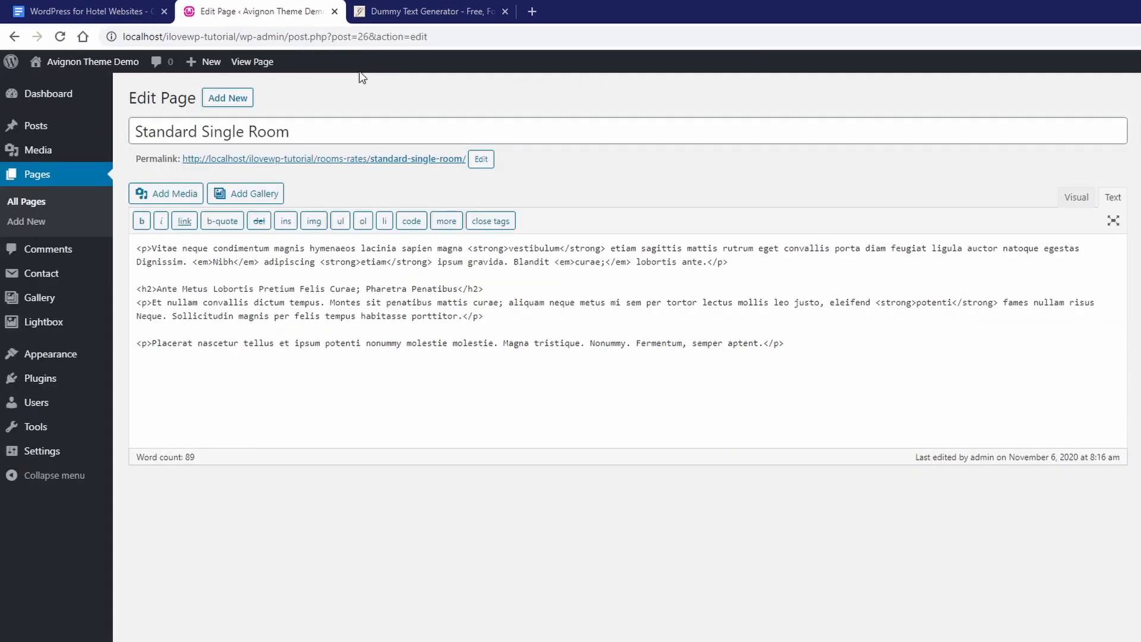
scroll(991, 309, down, 4)
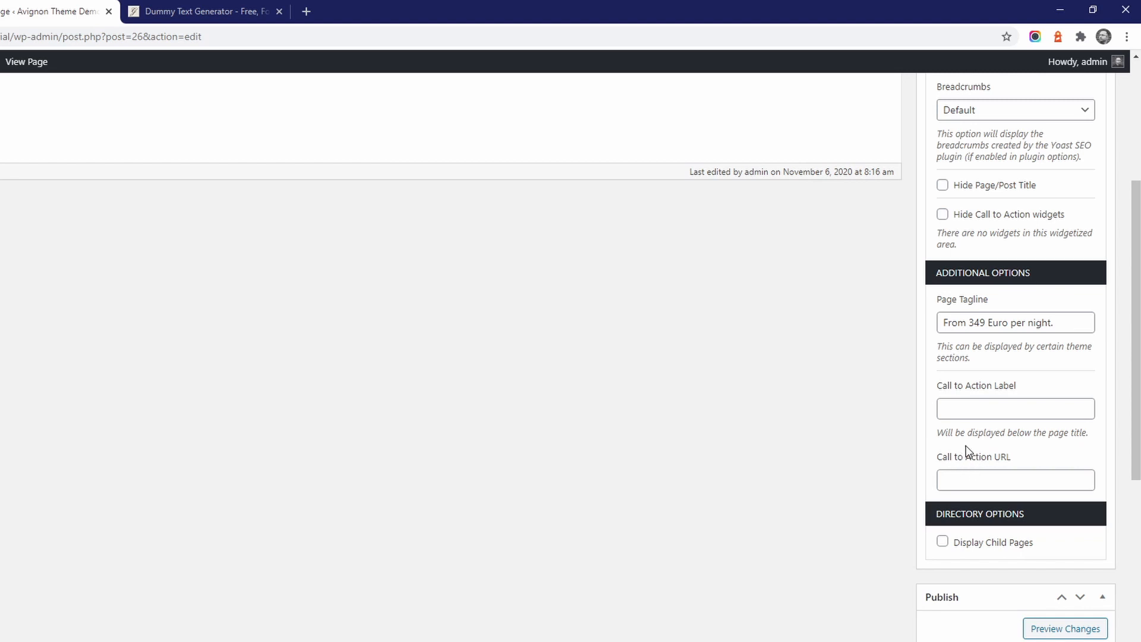
click(989, 474)
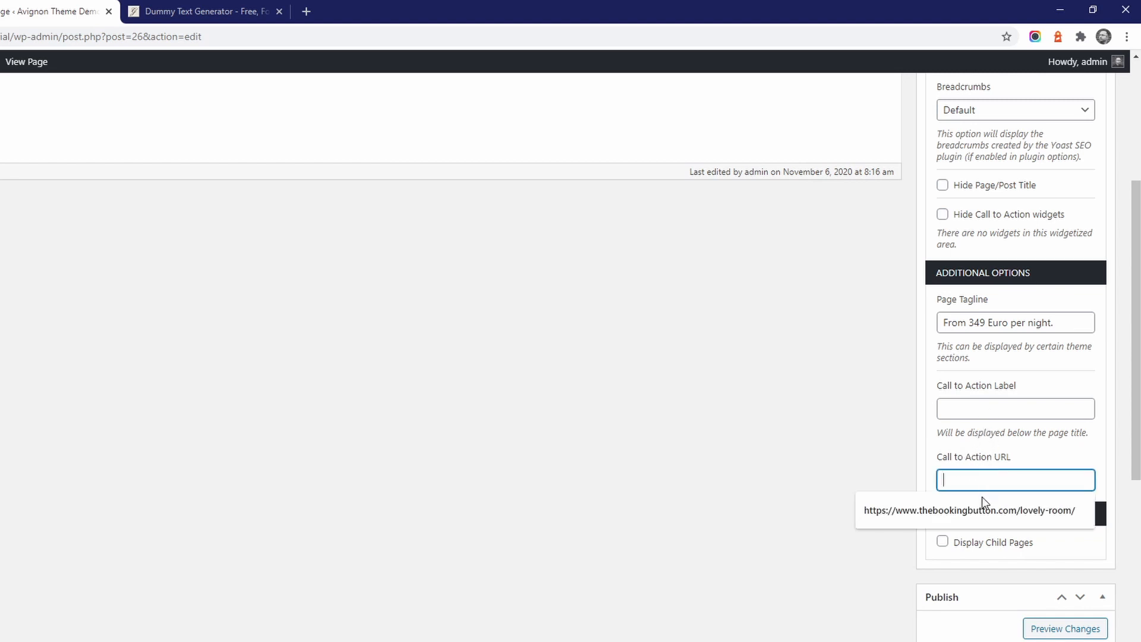
click(977, 511)
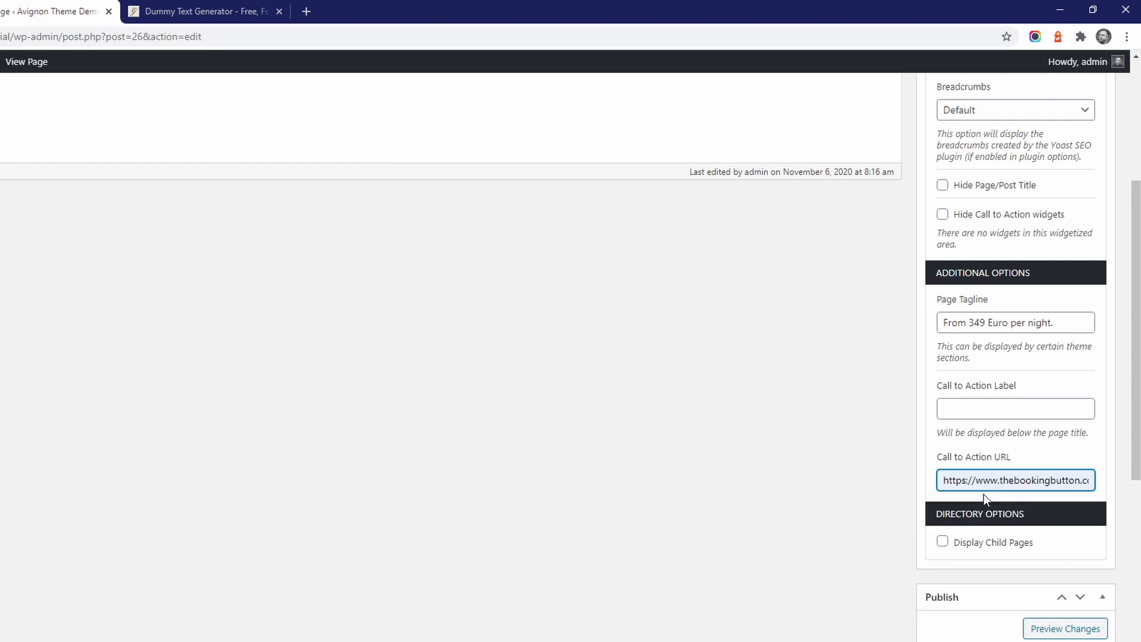
click(988, 410)
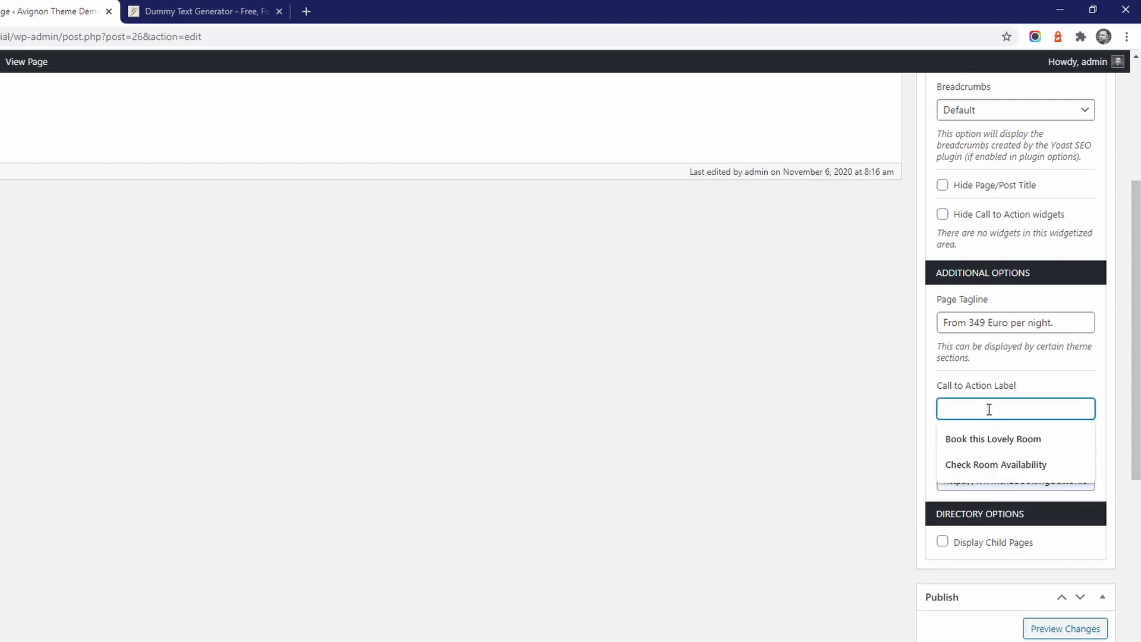
click(989, 442)
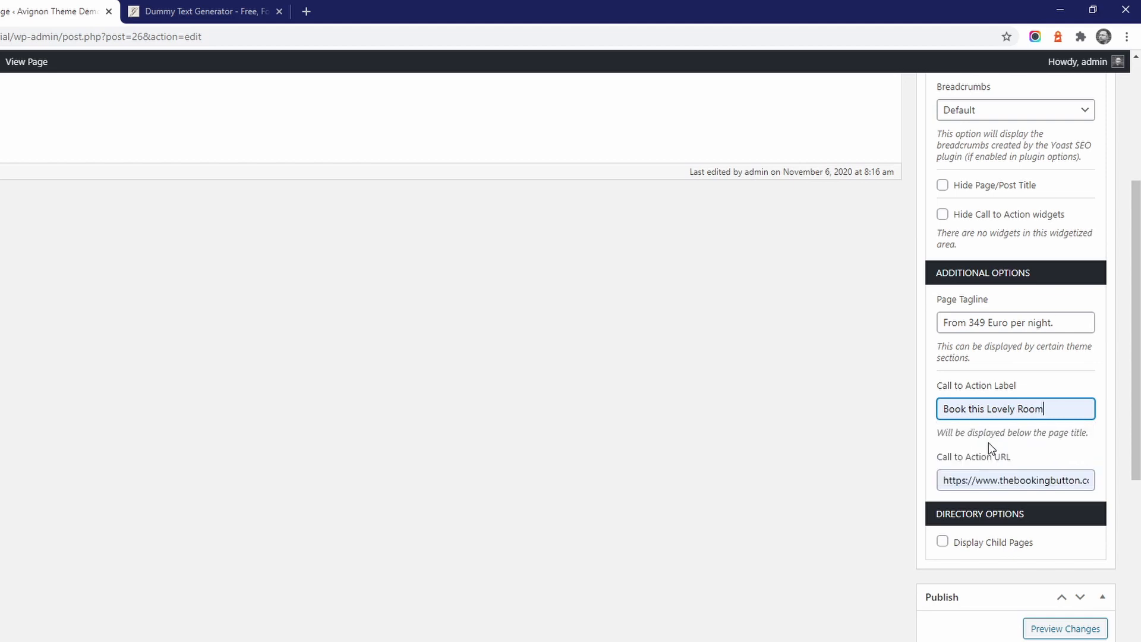
scroll(1006, 463, down, 2)
click(1077, 593)
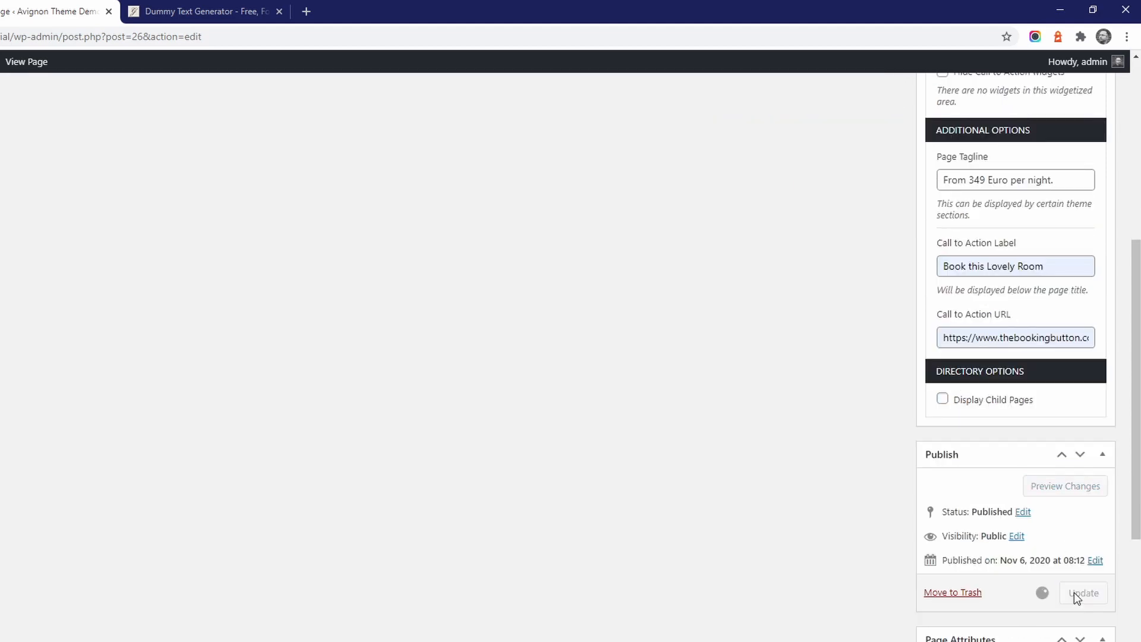
Step: View the published Standard Single Room page and examine its call-to-action button below the tagline
click(428, 202)
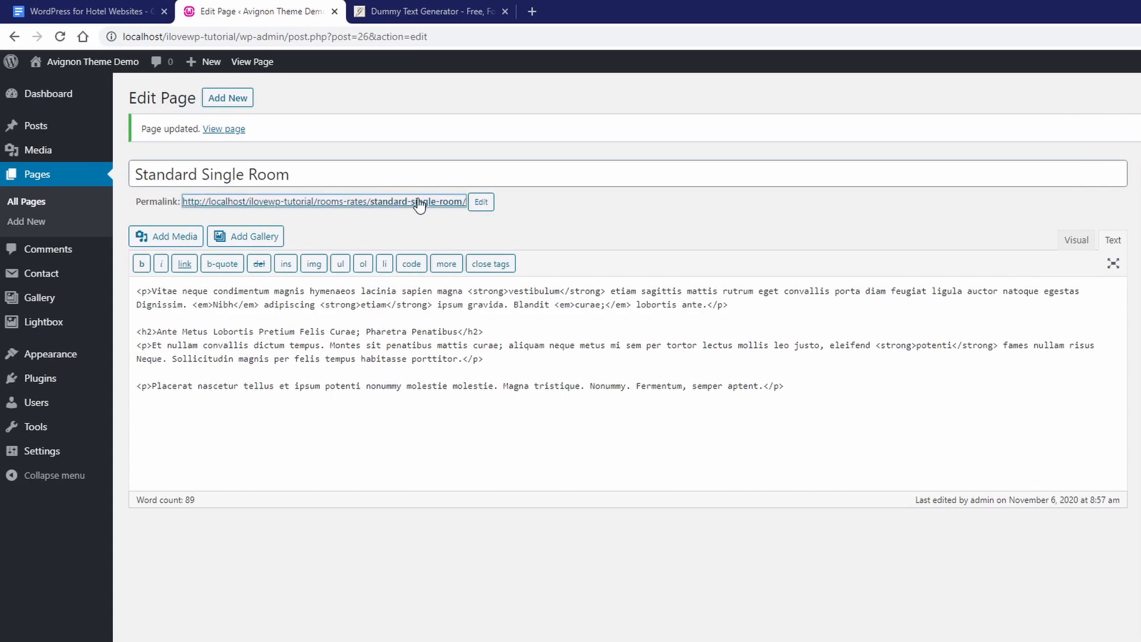
scroll(753, 397, down, 6)
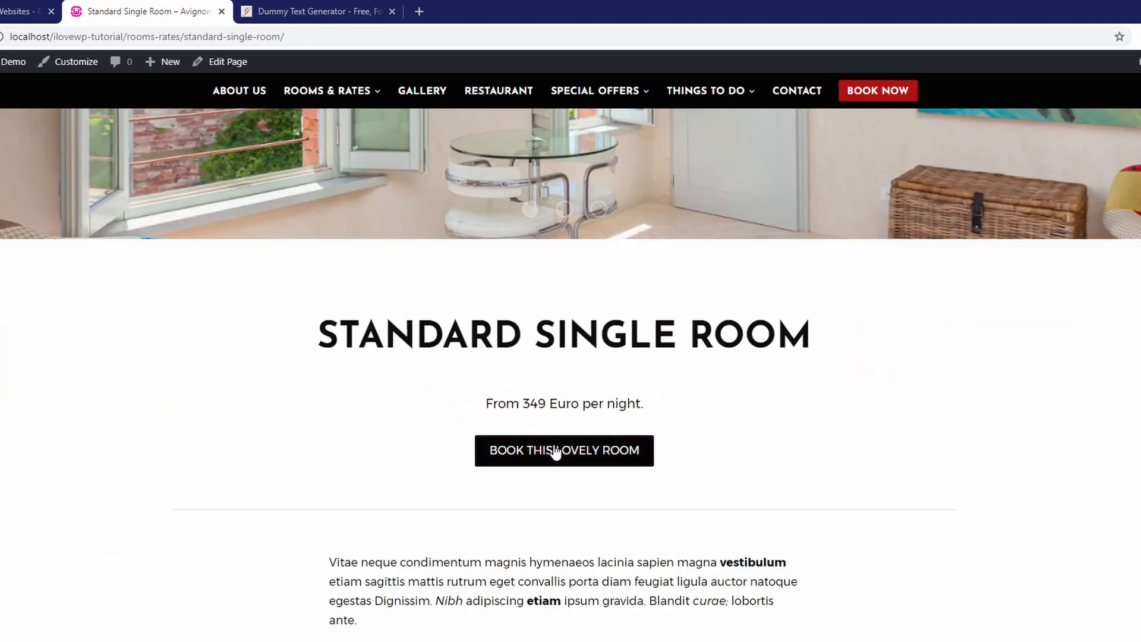
scroll(562, 451, down, 1)
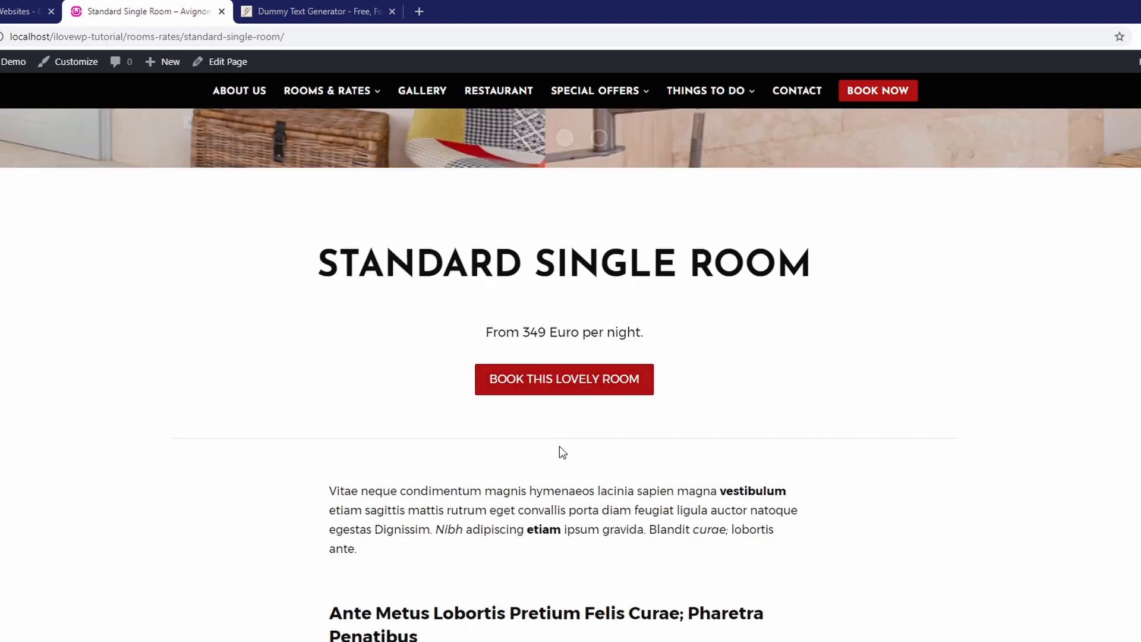
scroll(560, 453, up, 1)
scroll(569, 427, up, 1)
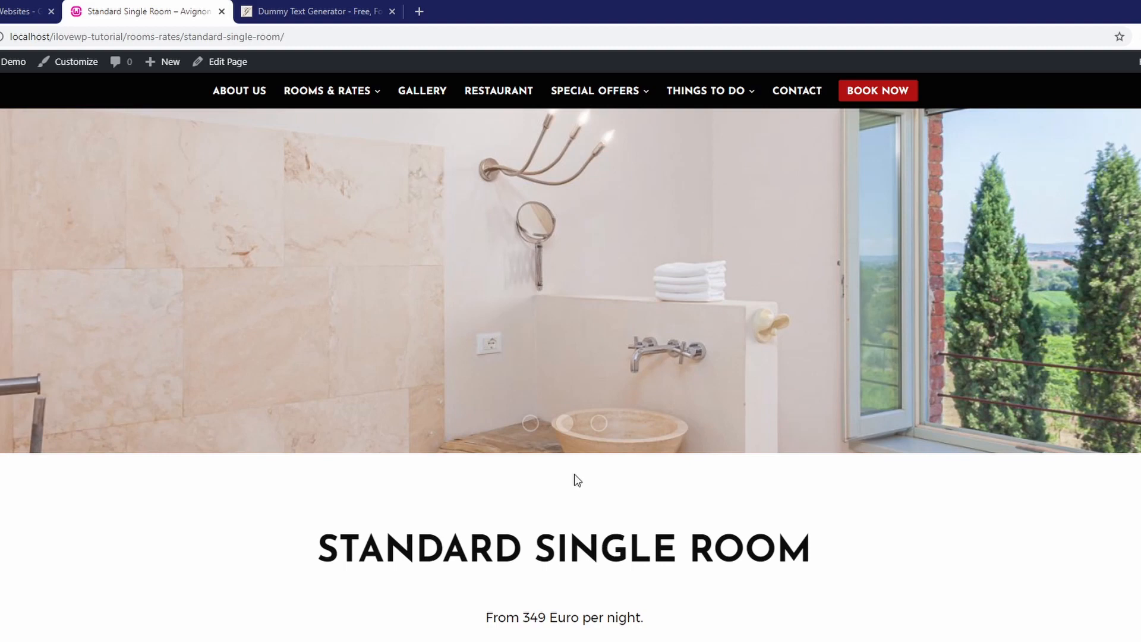
Step: Open the site's widget settings through the Dashboard and expand the Pages: Call to Action area
mouse_move(93, 64)
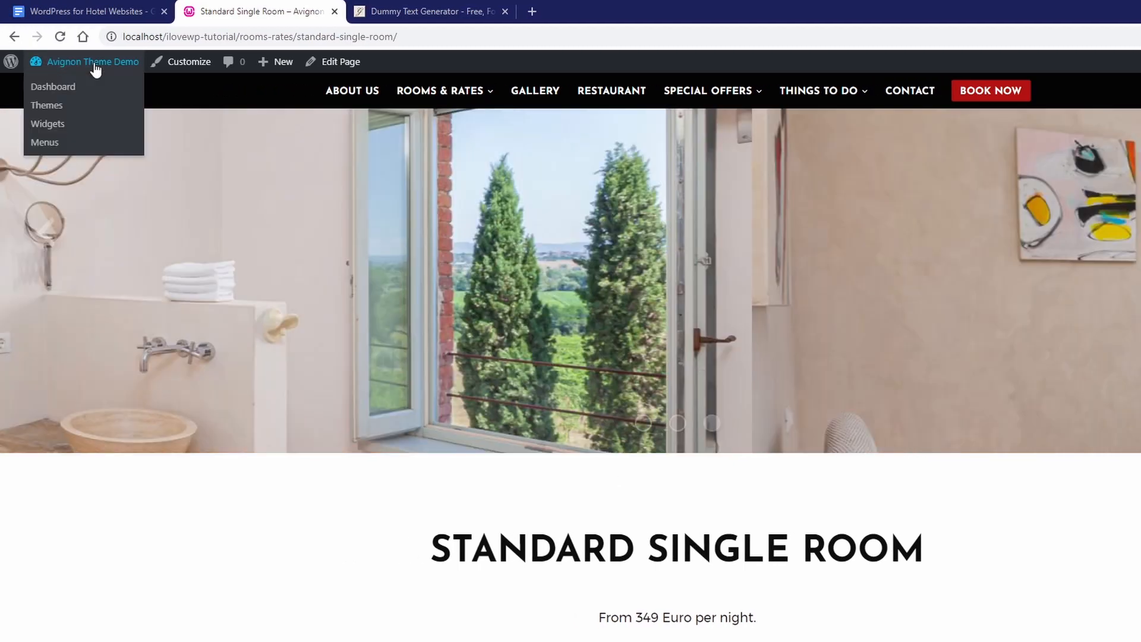
click(70, 89)
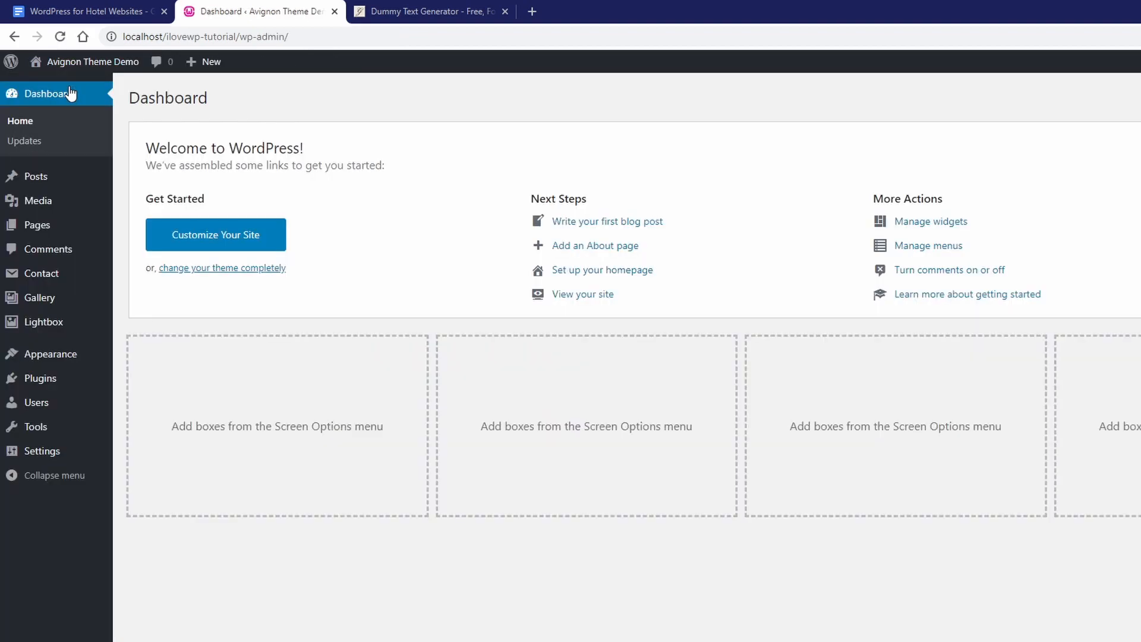
mouse_move(54, 359)
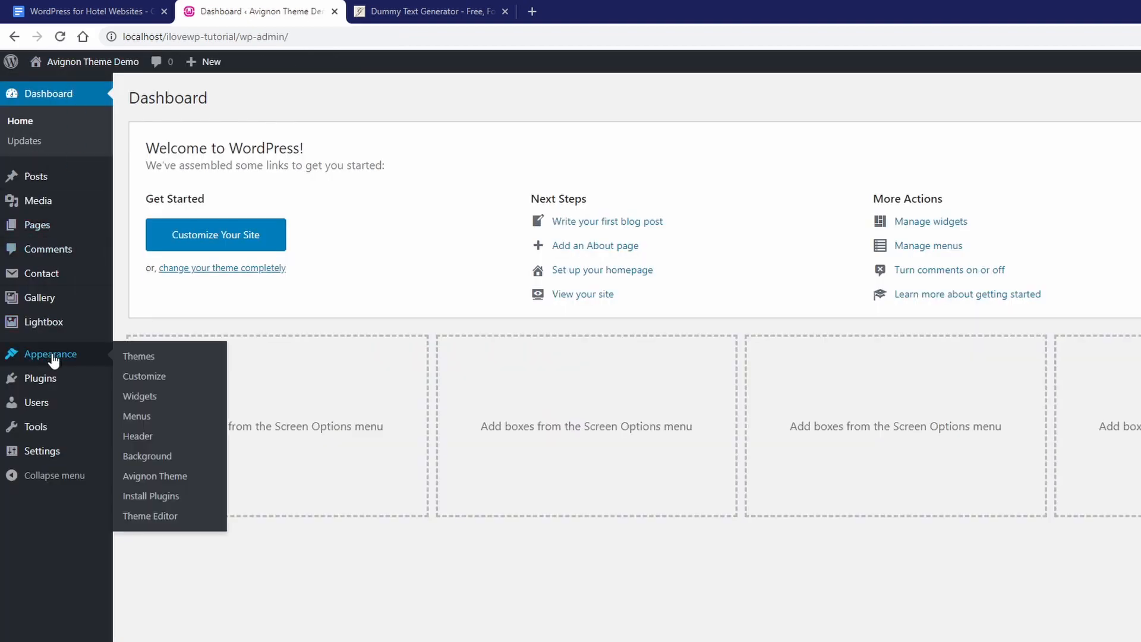
click(128, 403)
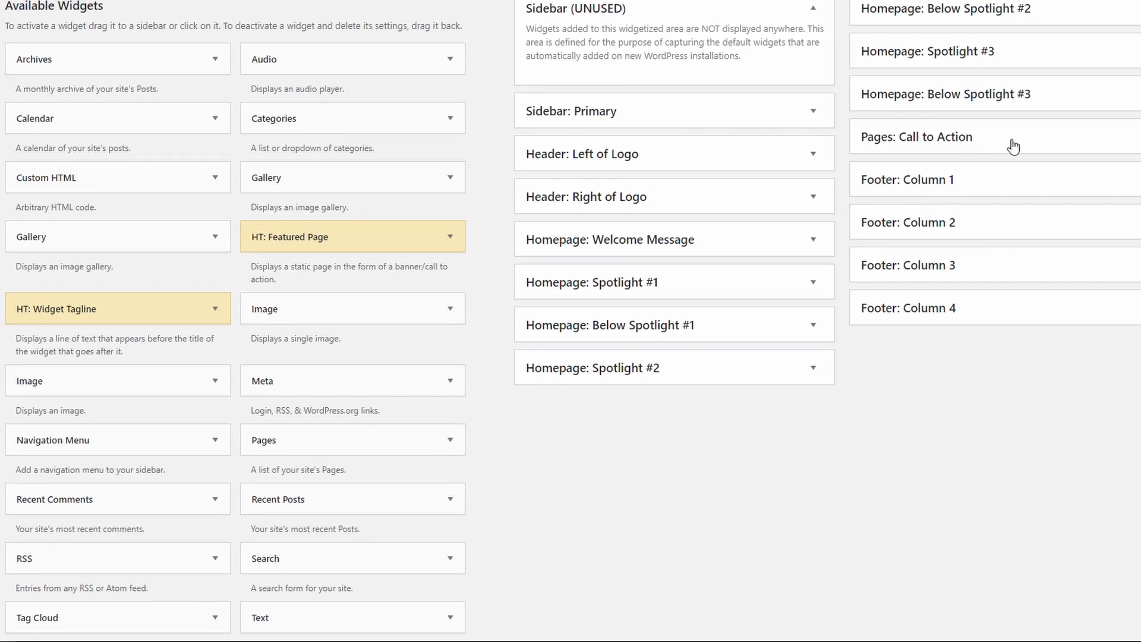
click(1047, 143)
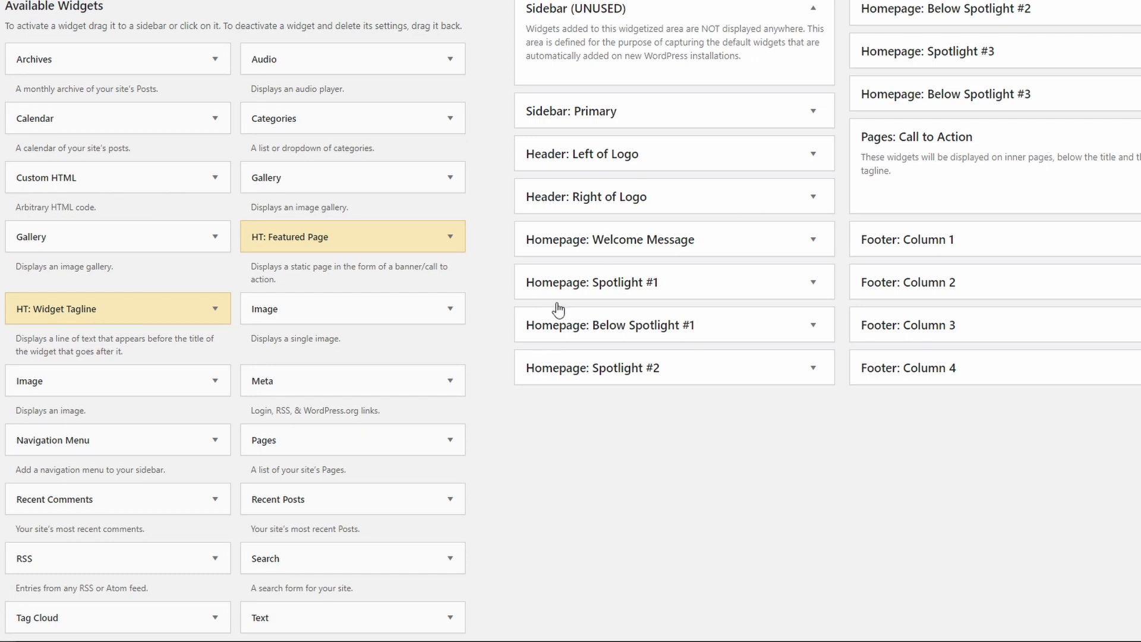
Step: Add a Text widget to the Pages: Call to Action area with the content "Check Room Availability"
drag(332, 615, 953, 174)
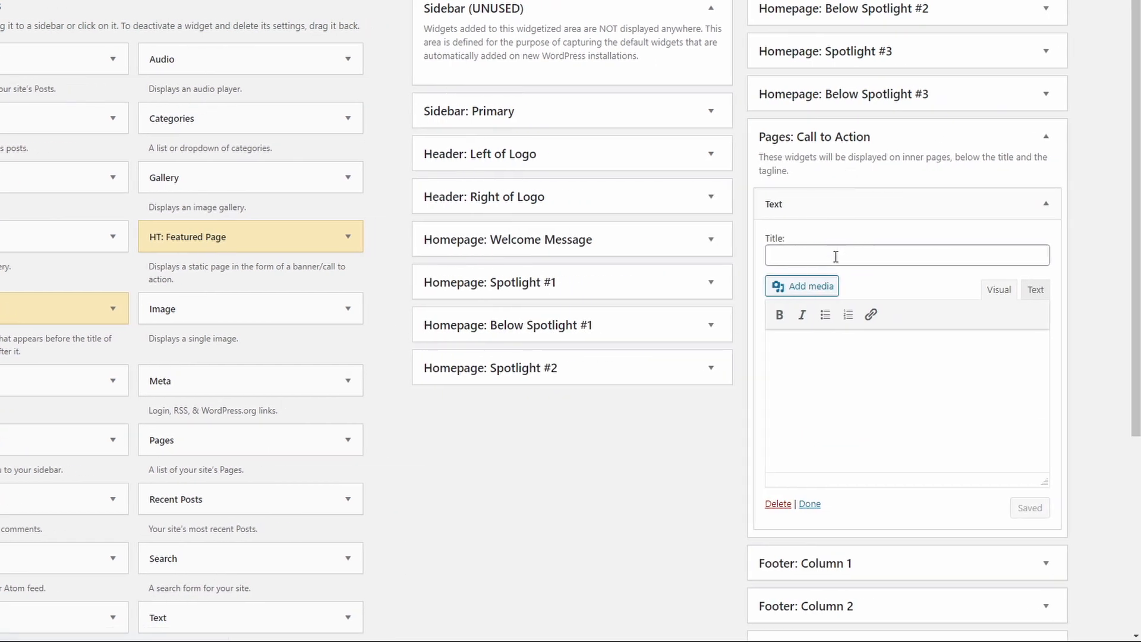
click(835, 257)
click(852, 359)
text(Check Room Availability)
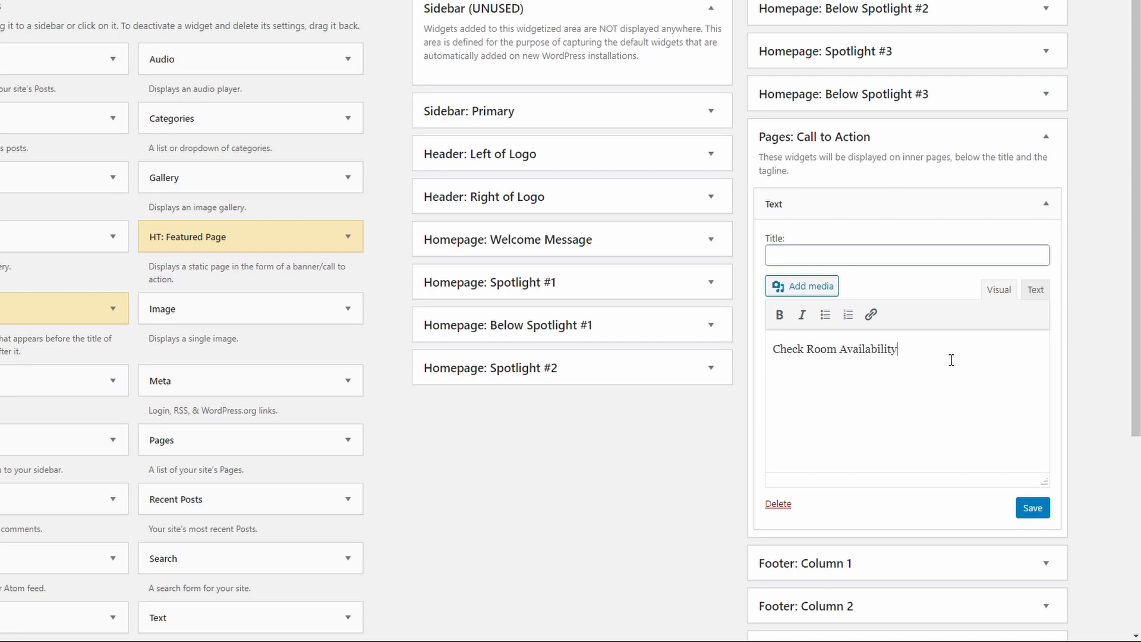
key(ctrl+a)
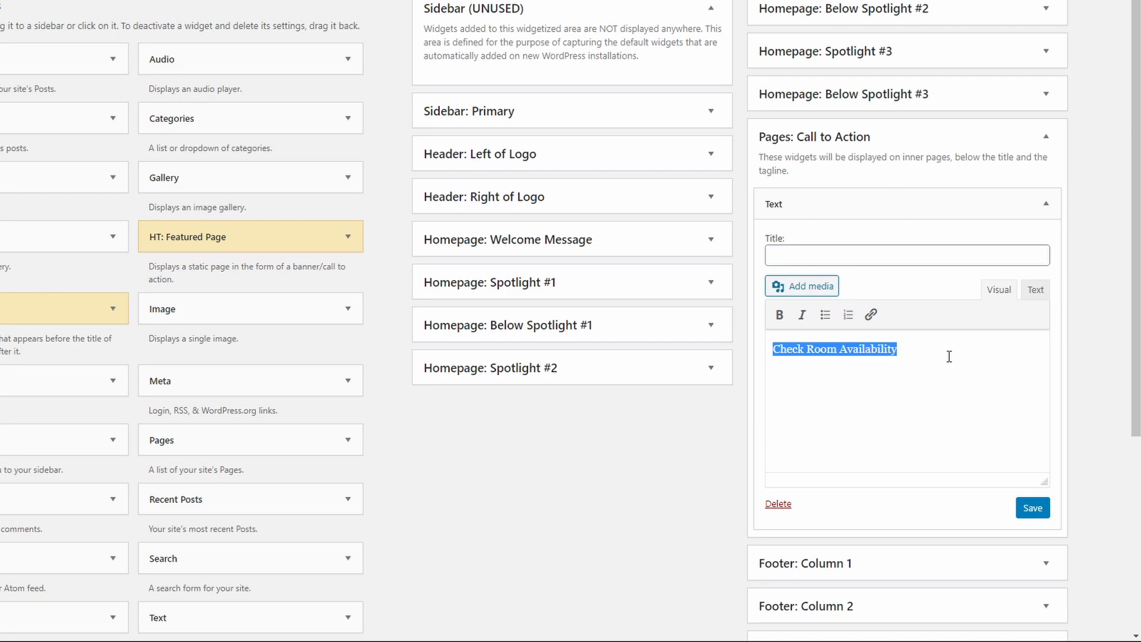
click(871, 315)
text(https://www.somebookingwebsite.com/)
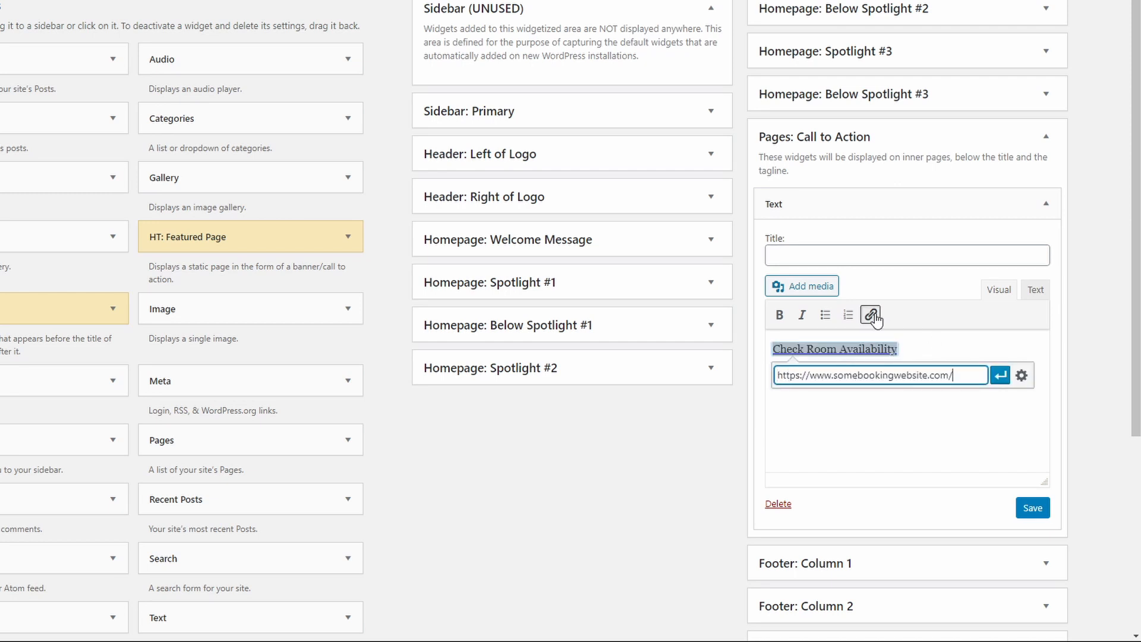
click(1000, 374)
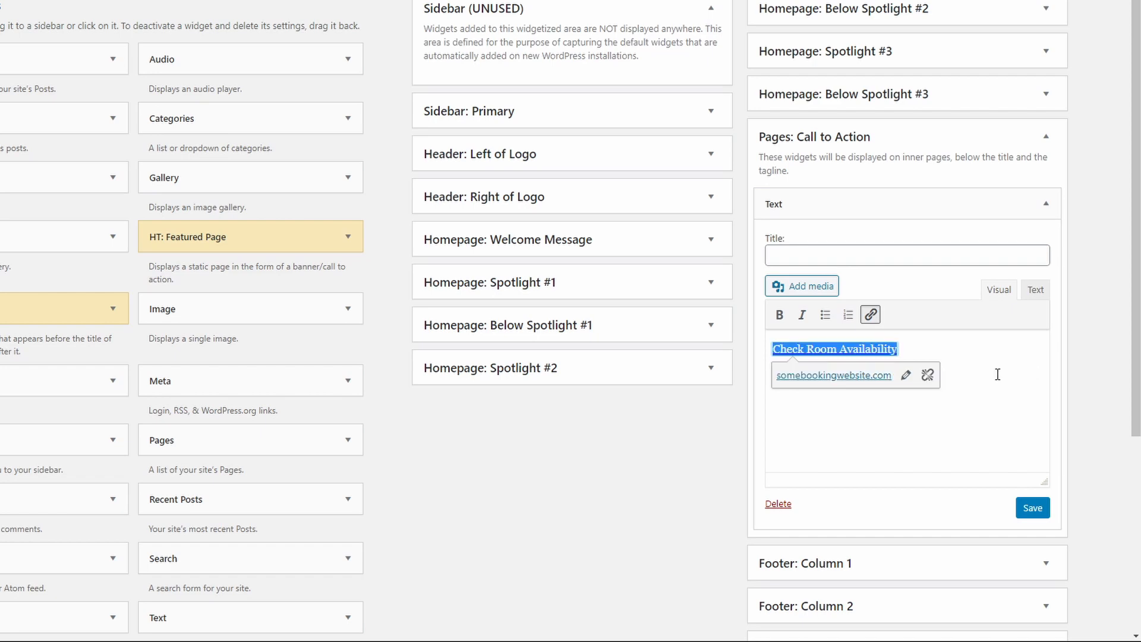
click(1024, 509)
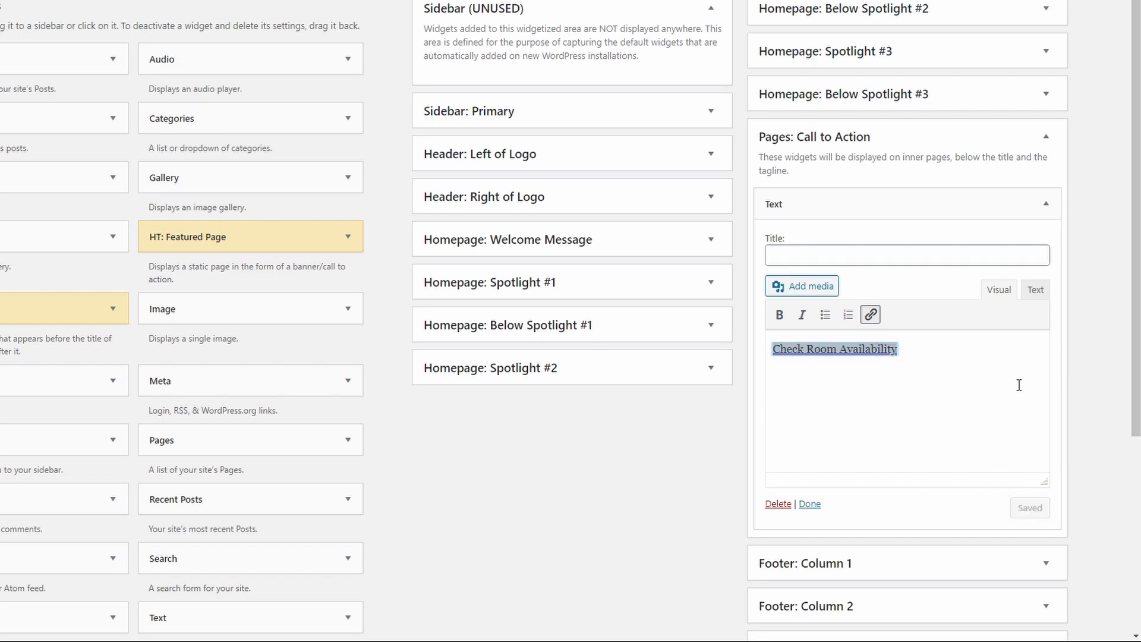
click(1050, 206)
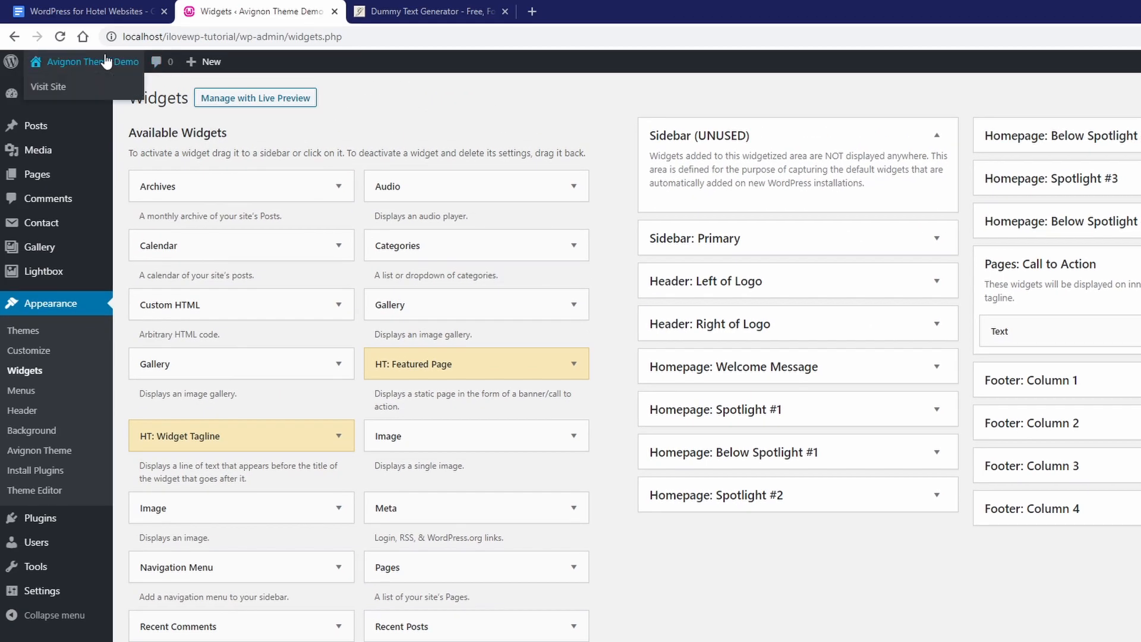
Step: Visit the site and inspect the call-to-action link on the Rooms & Rates, Standard Double Room and Standard Single Room pages
click(105, 61)
click(433, 199)
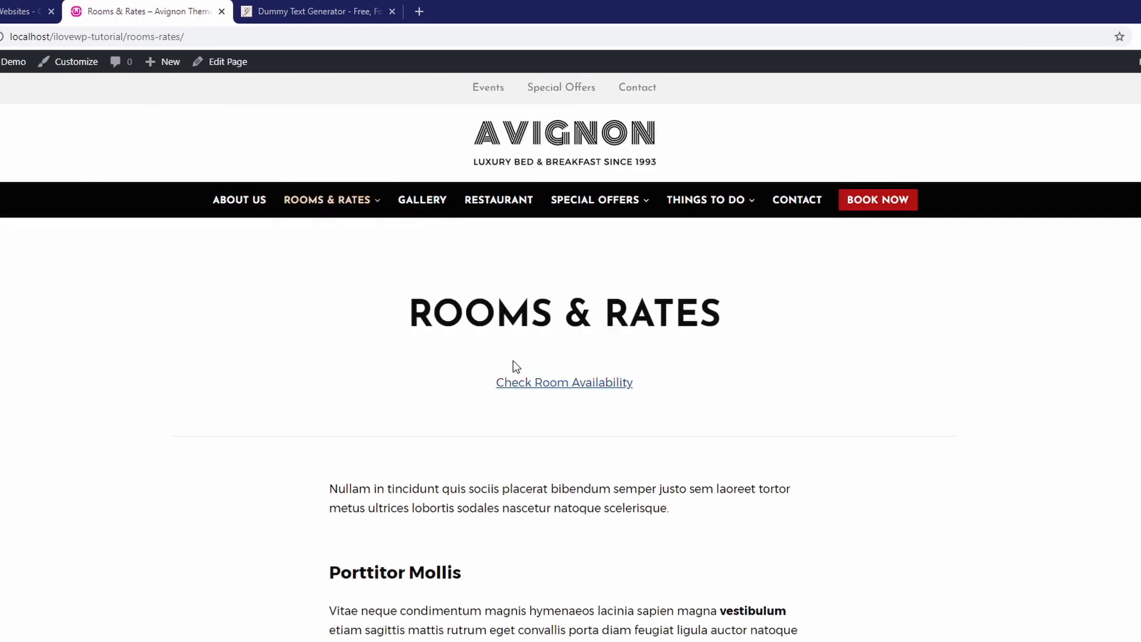
mouse_move(331, 205)
click(345, 292)
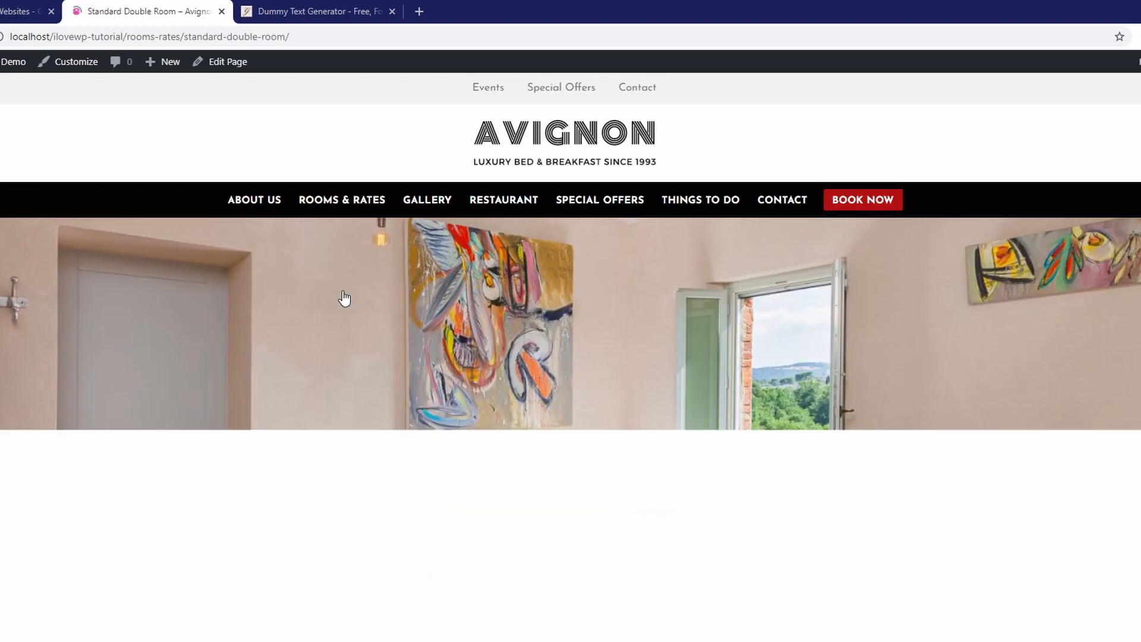
scroll(630, 416, down, 6)
scroll(569, 409, up, 6)
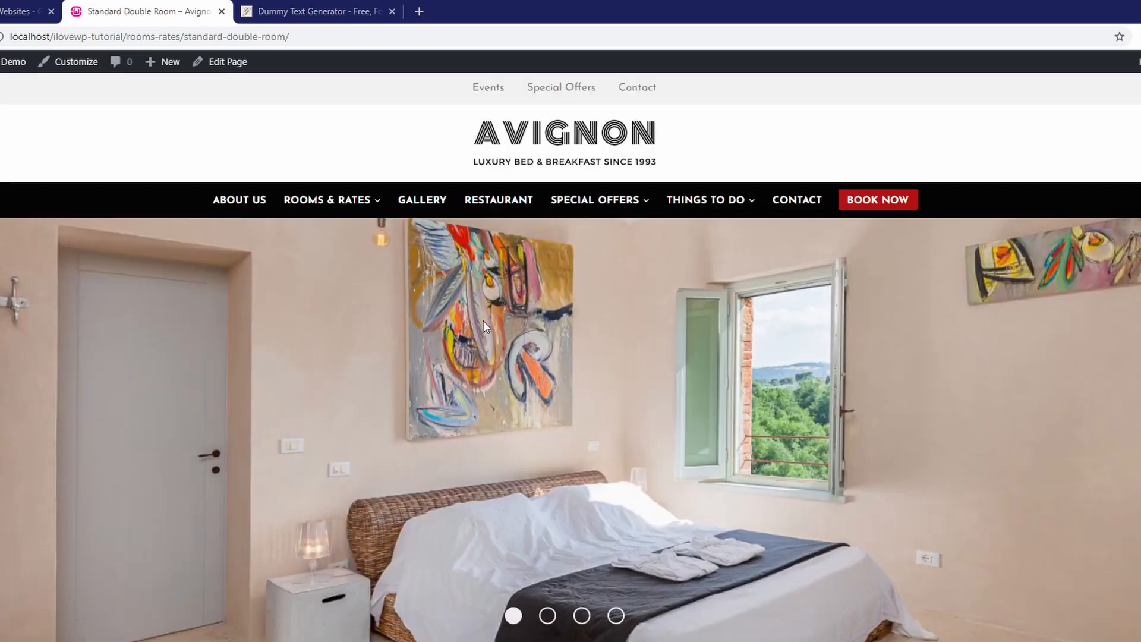
mouse_move(333, 204)
click(328, 321)
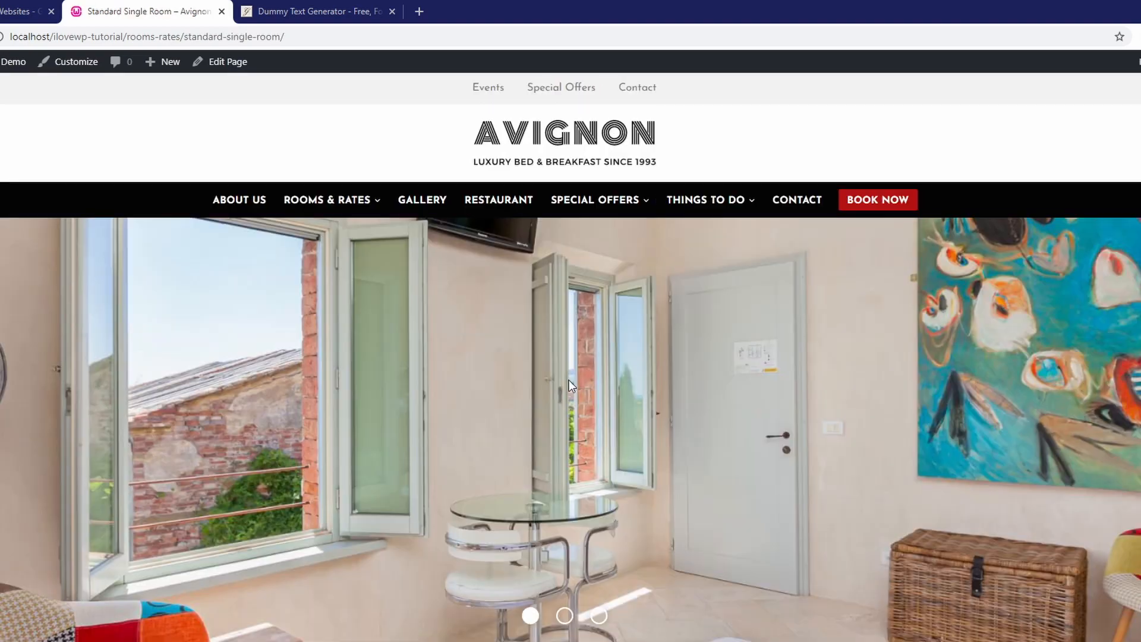
scroll(568, 380, down, 5)
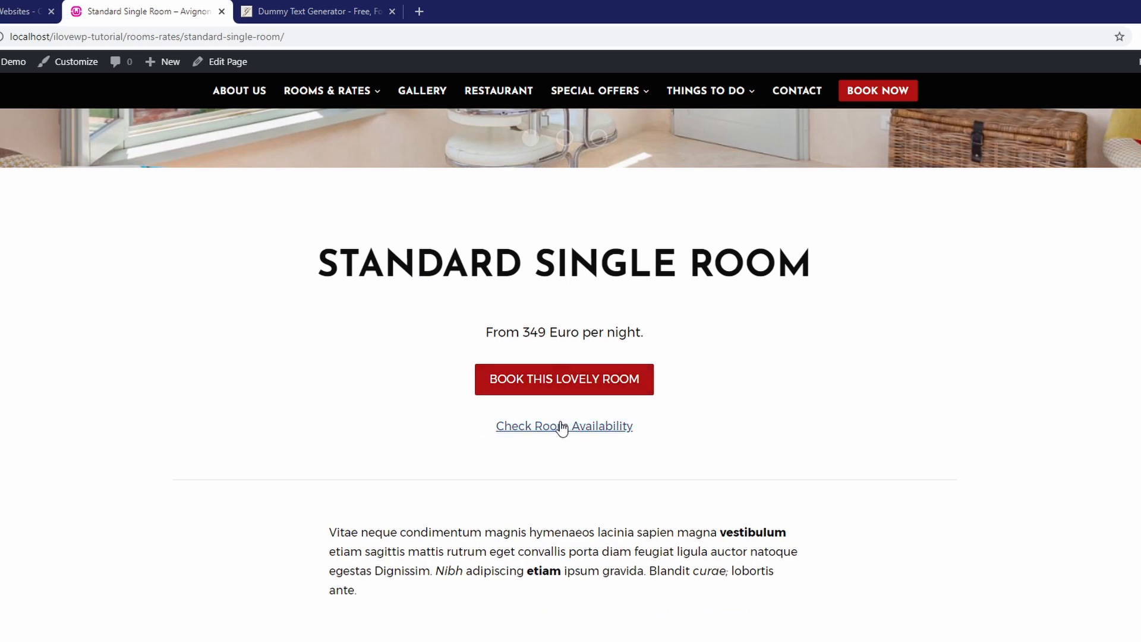
Step: Return to the widget settings and open the Pages: Call to Action text widget's HTML source, dismissing the Custom HTML notice
mouse_move(95, 62)
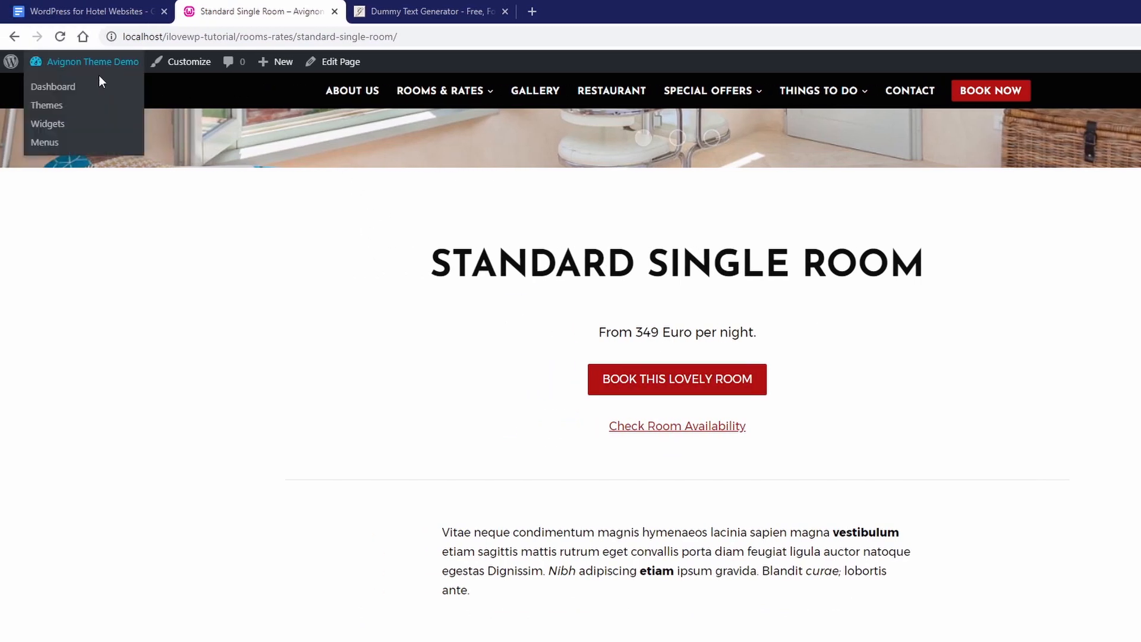
click(61, 125)
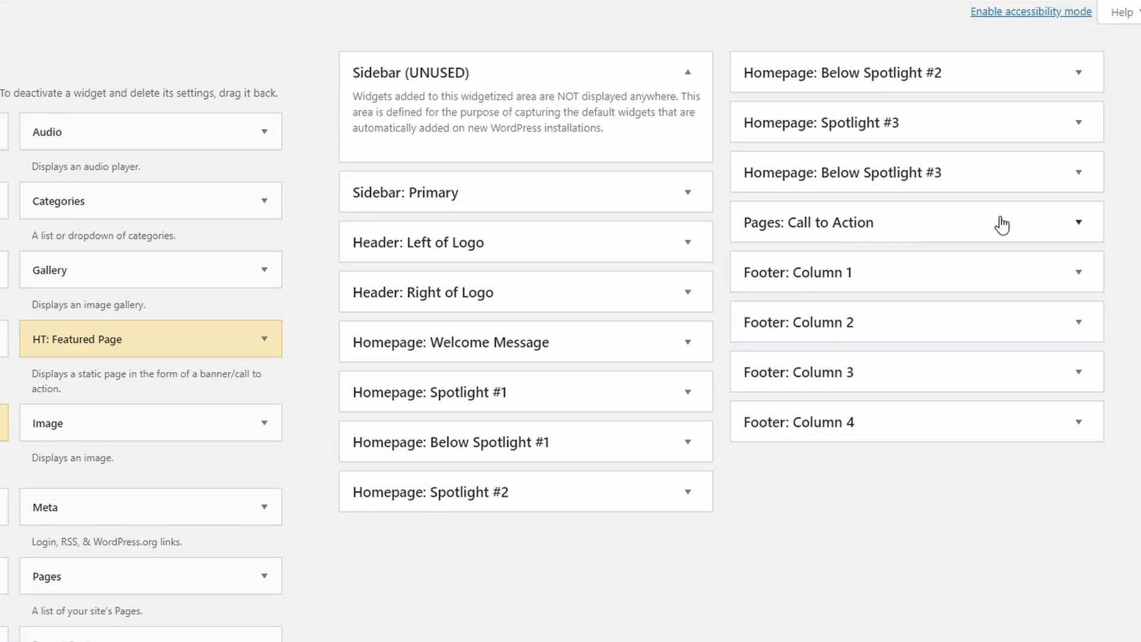
click(1079, 224)
click(1079, 300)
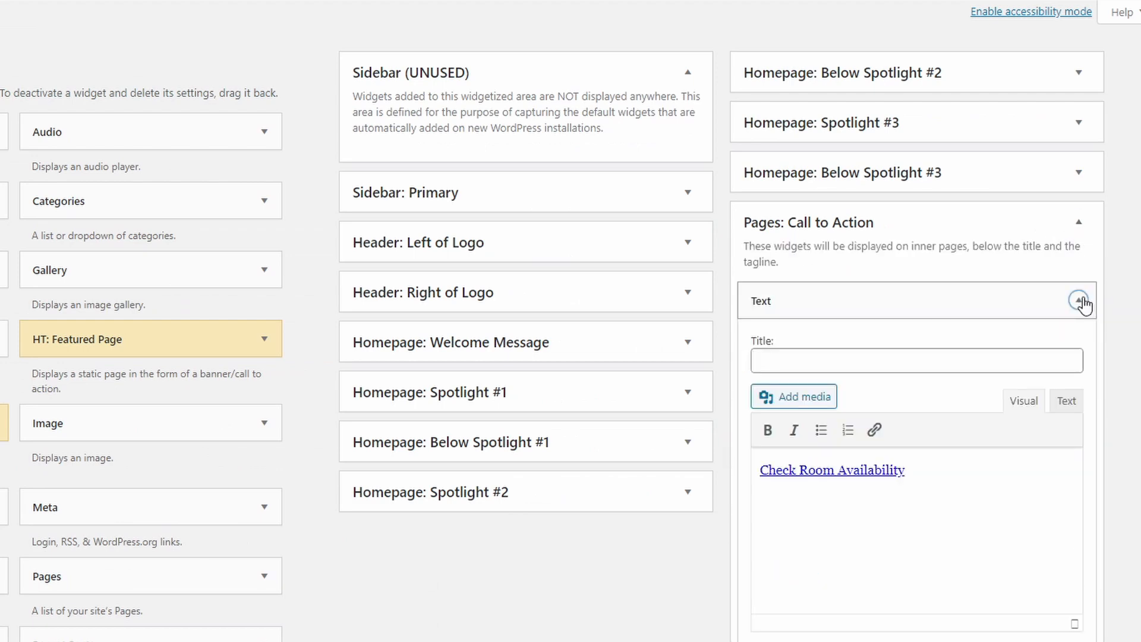
click(1064, 402)
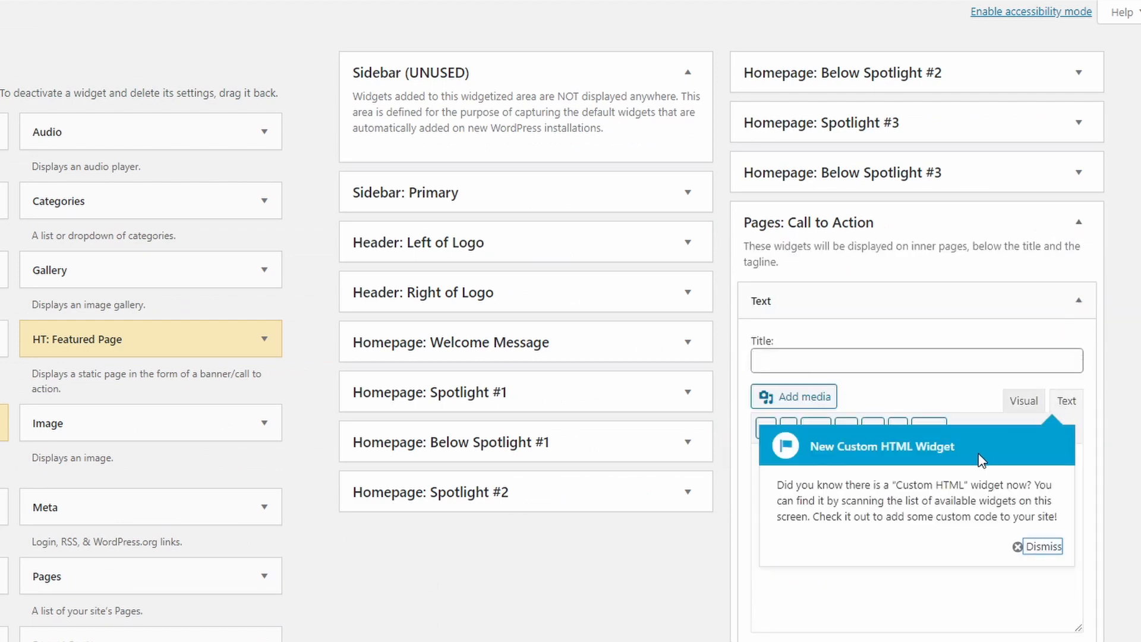
click(1037, 547)
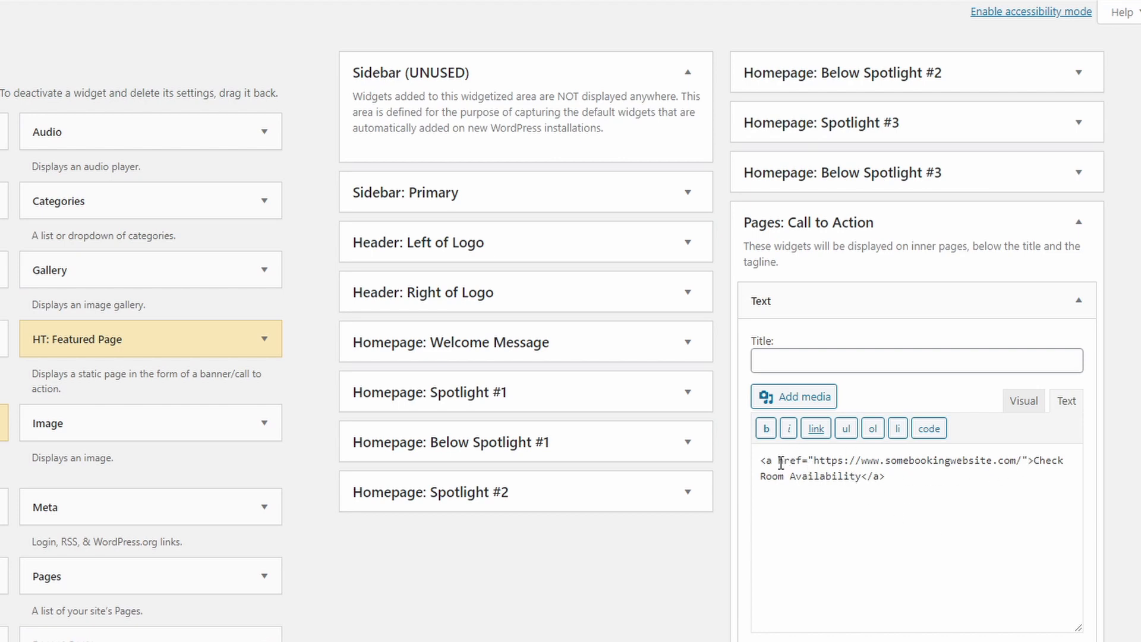
Step: Add class="site-button site-button-primary" to the "Check Room Availability" link tag and save the widget
text(class=")
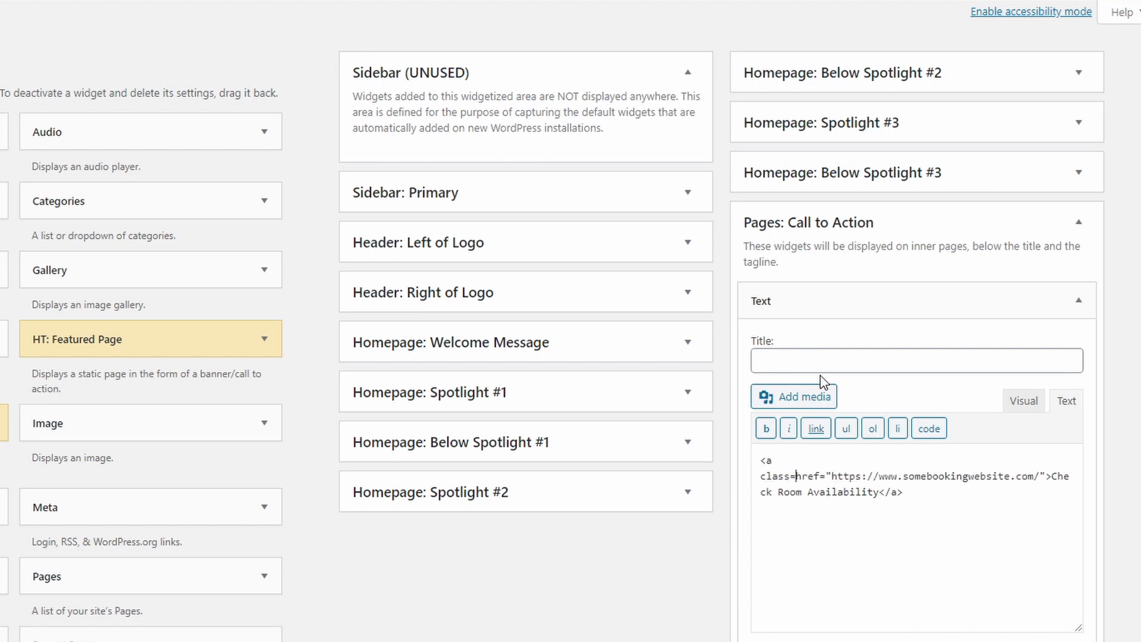
text(site-button)
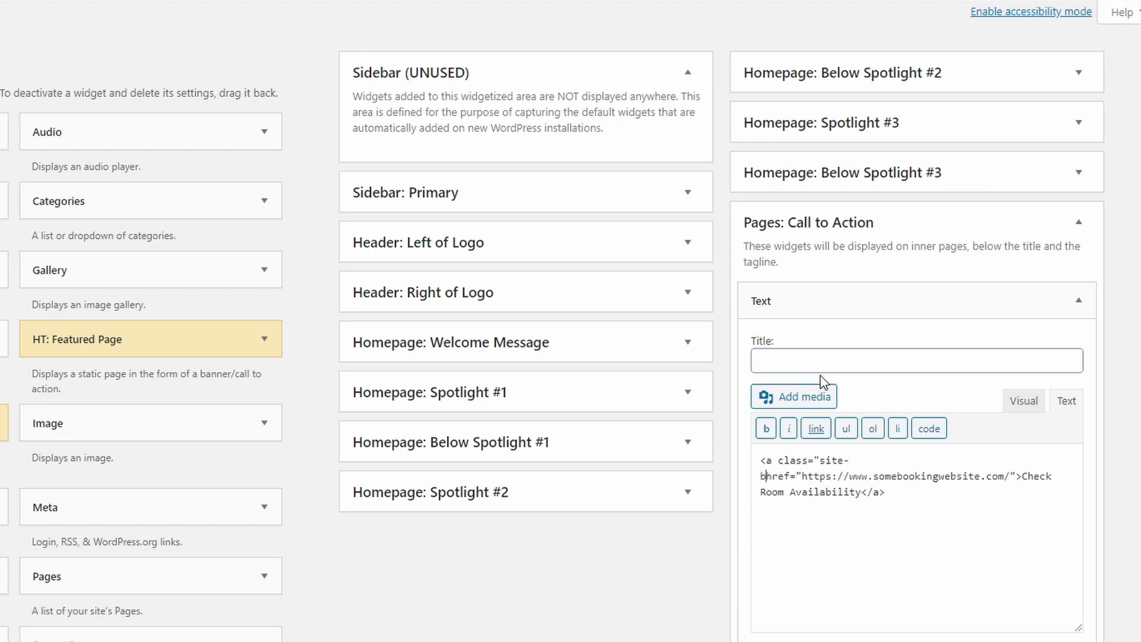
text( site-button site)
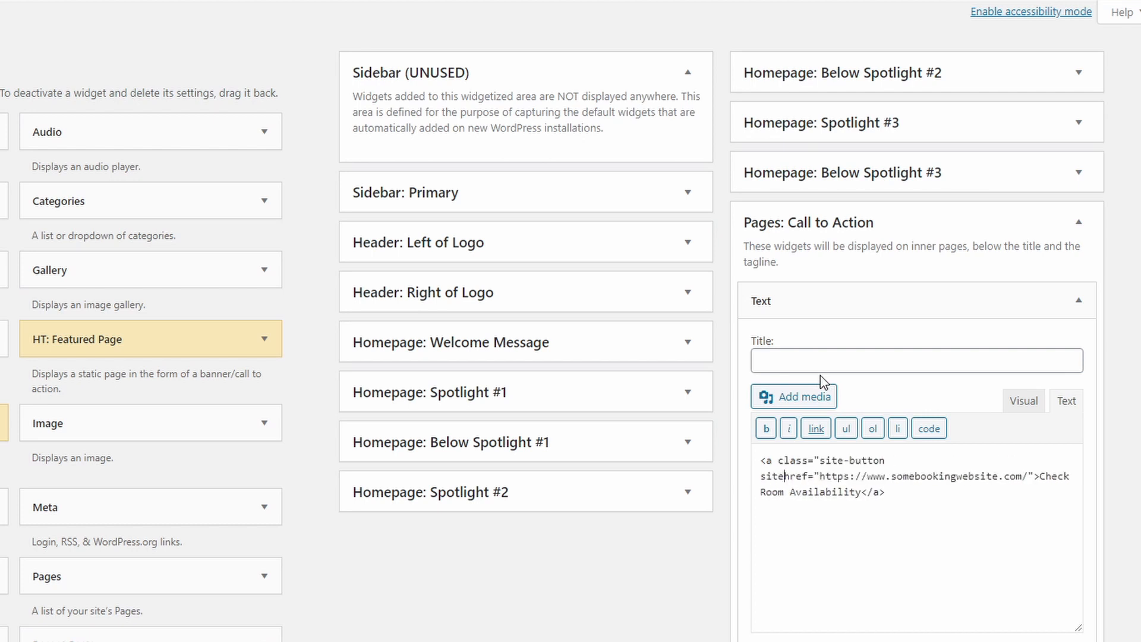
text(-primary")
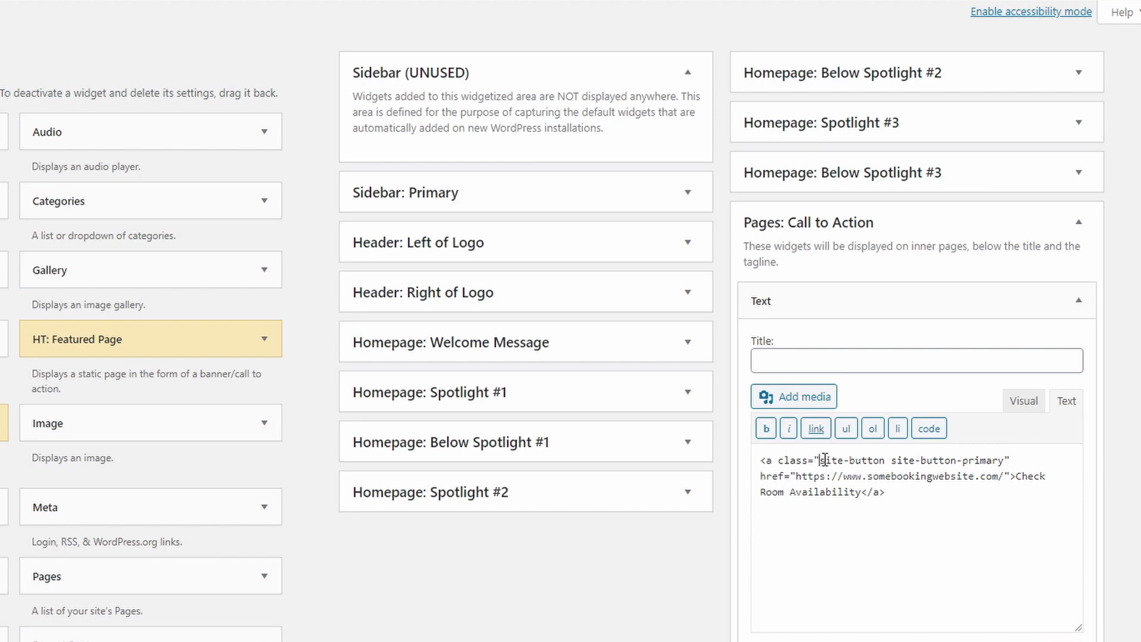
drag(824, 460, 979, 455)
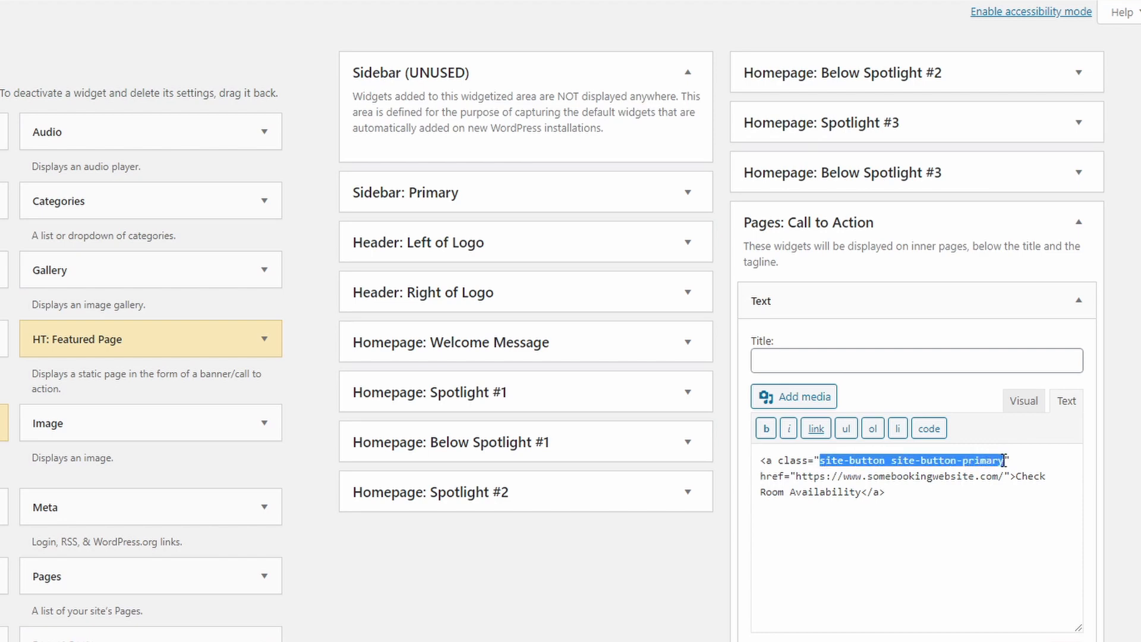
click(1004, 460)
scroll(1036, 497, down, 1)
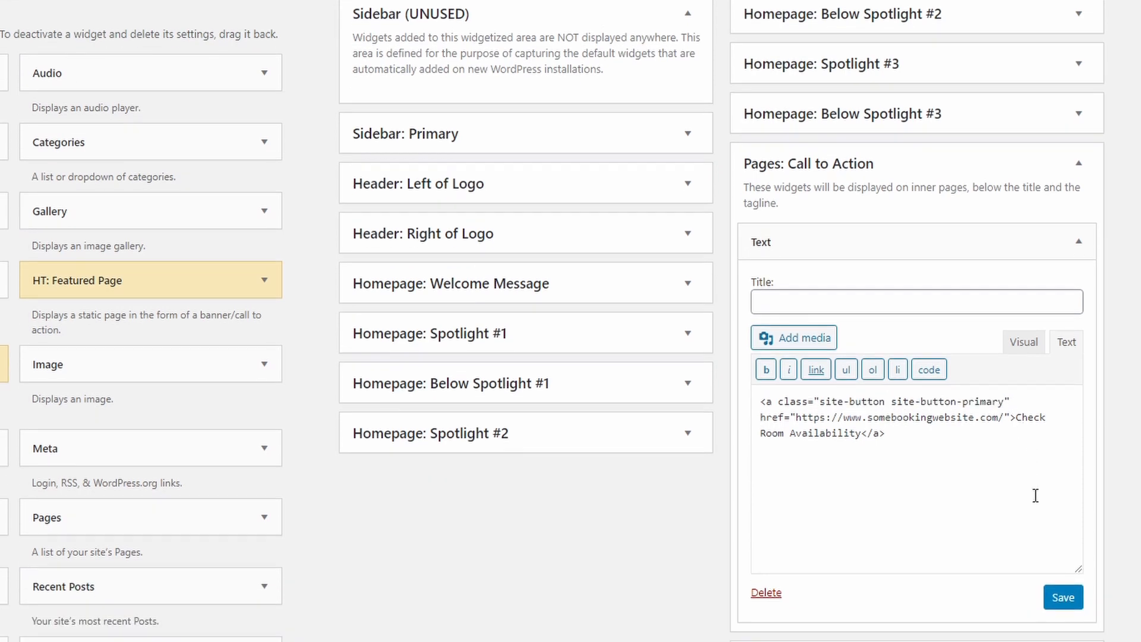
click(1063, 600)
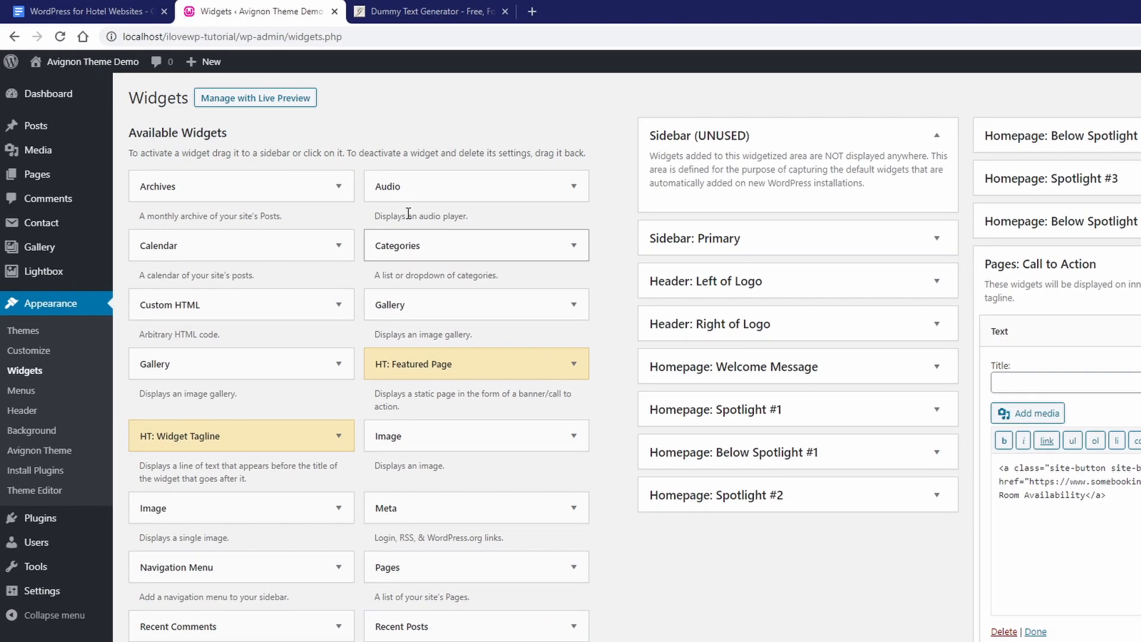
Step: Visit the site and check the styled call-to-action button on the Gallery, Family Room and Standard Single Room pages
click(117, 77)
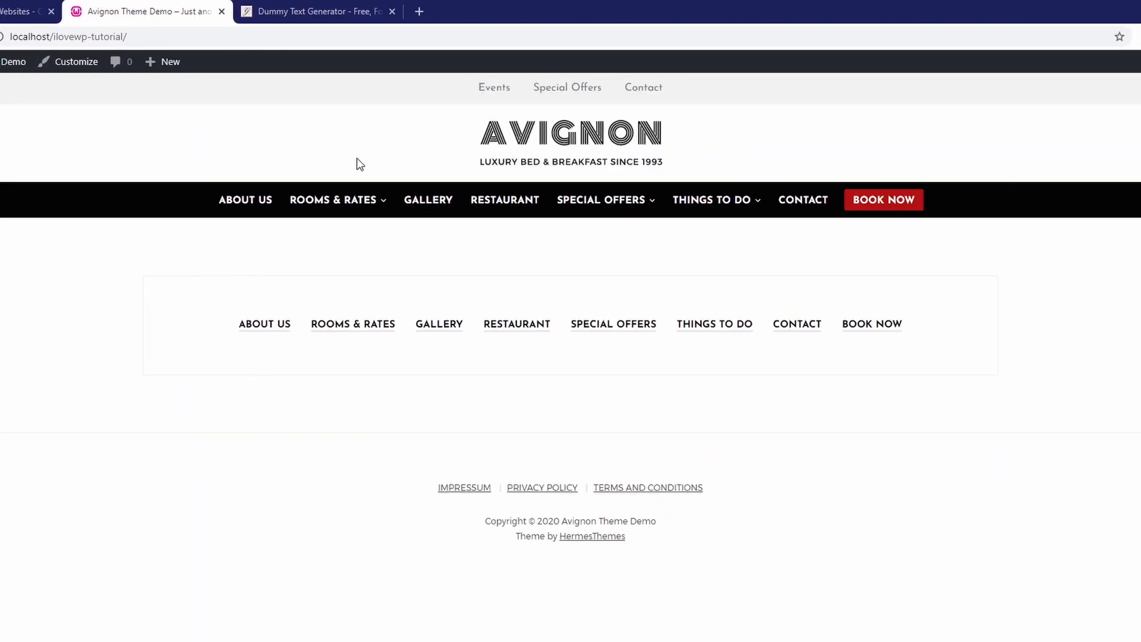
click(428, 201)
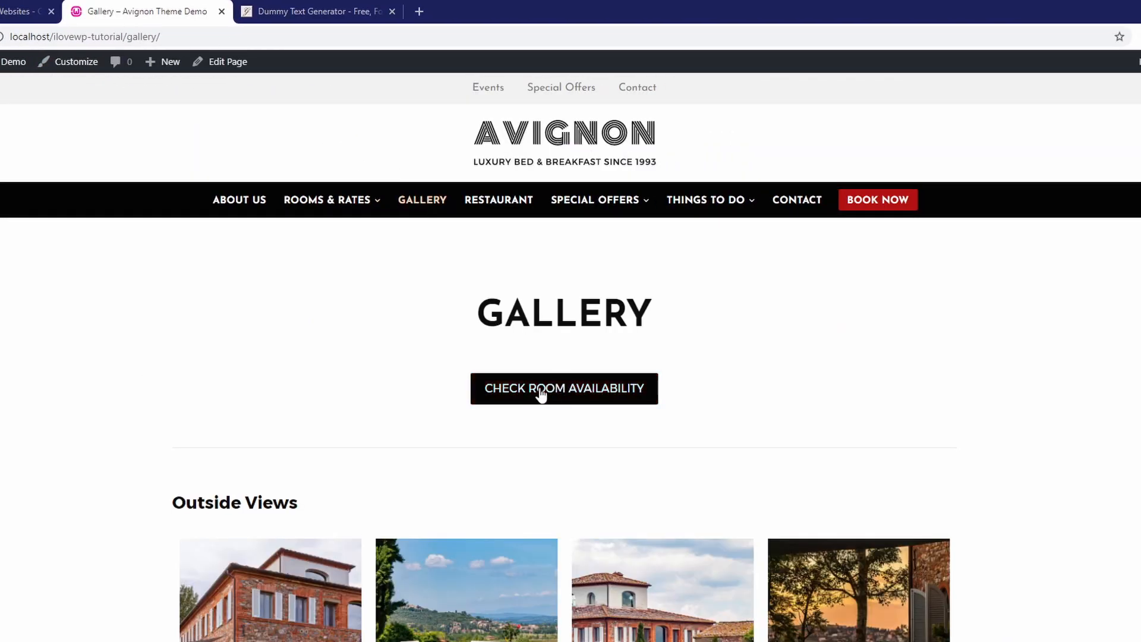
mouse_move(329, 224)
click(326, 267)
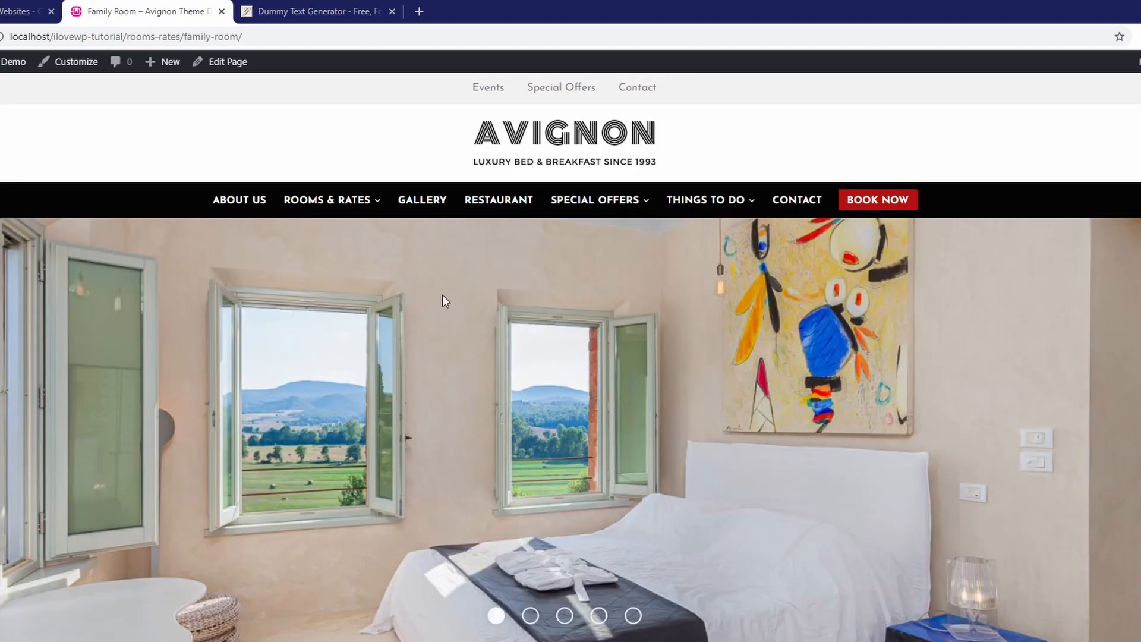
scroll(584, 343, down, 4)
scroll(585, 344, down, 1)
scroll(555, 380, up, 5)
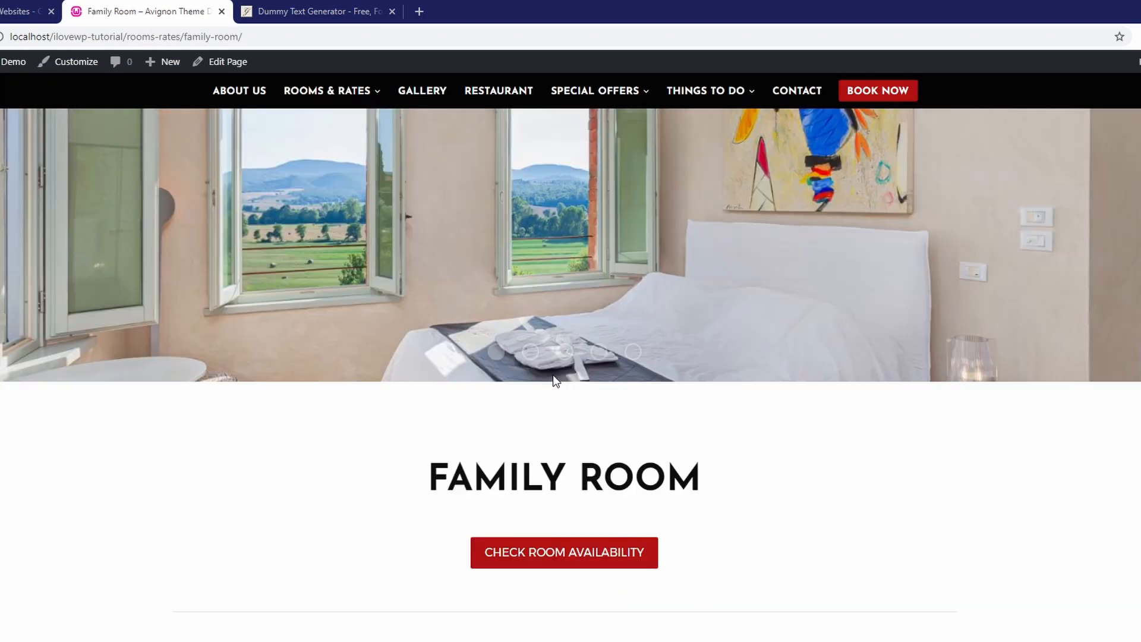
mouse_move(308, 196)
click(331, 314)
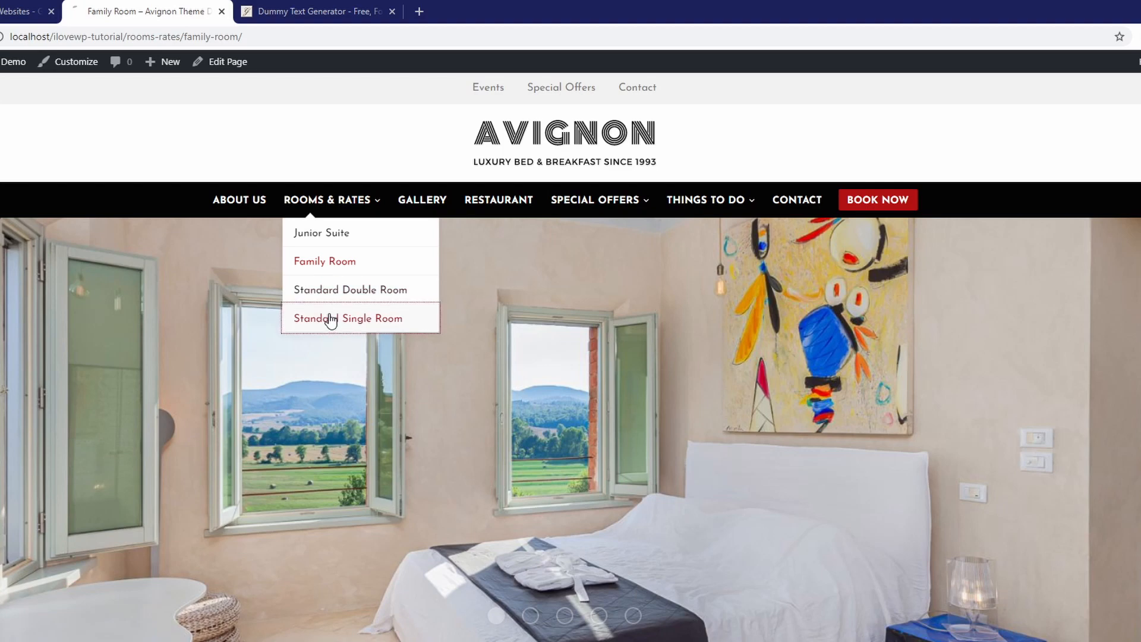
scroll(556, 315, down, 5)
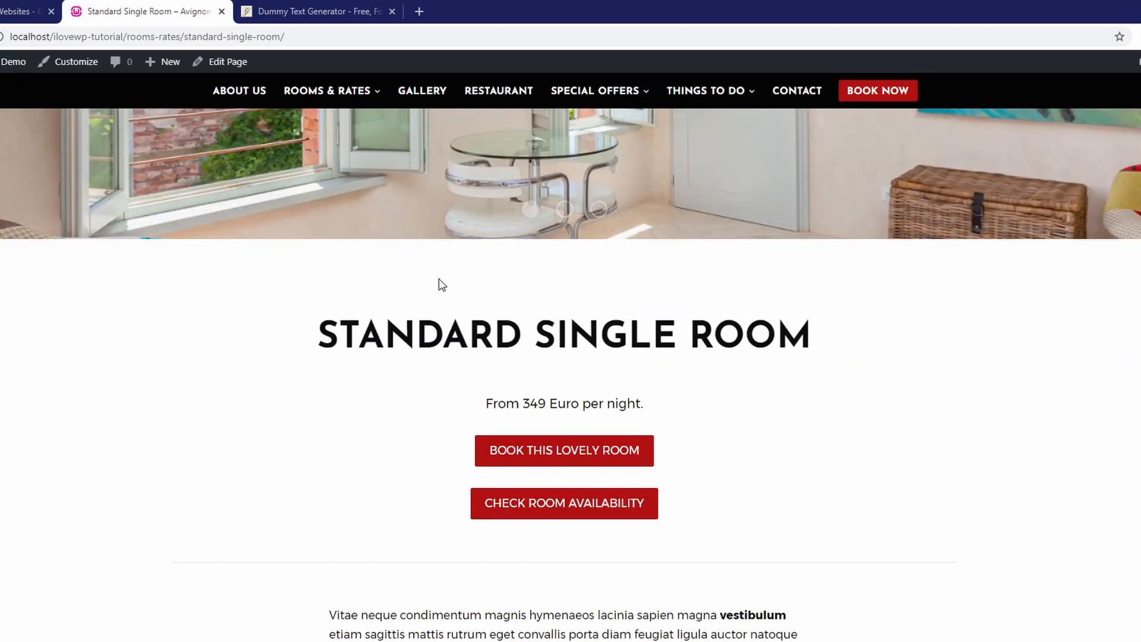
Step: Open the Privacy Policy page for editing, enable Hide Call to Action widgets in its custom options and update the page
scroll(504, 298, down, 10)
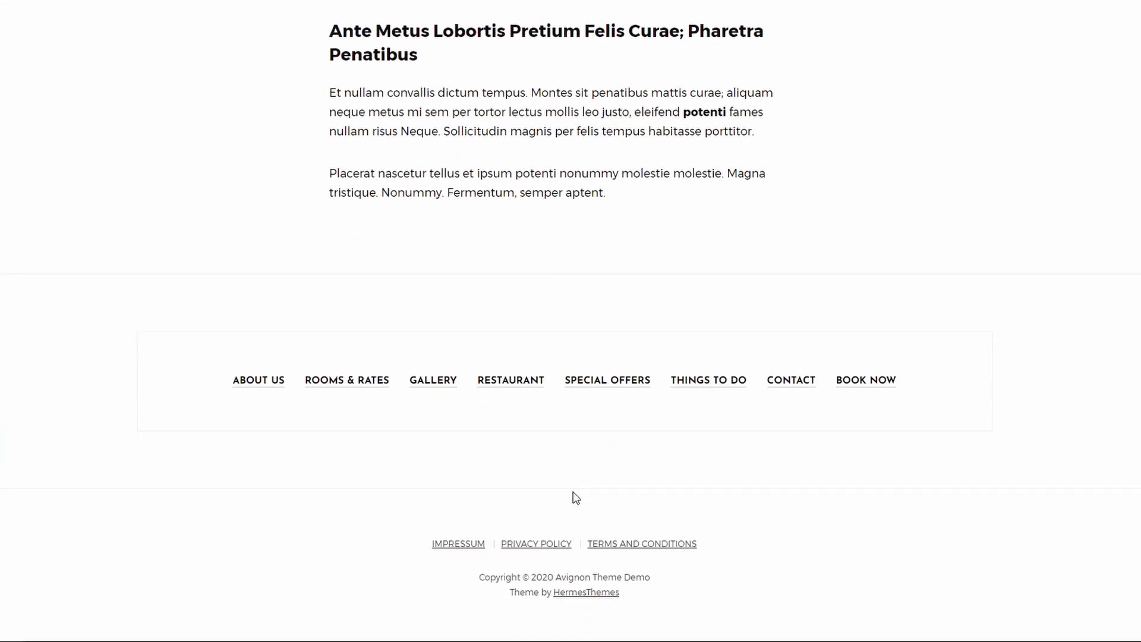
click(536, 543)
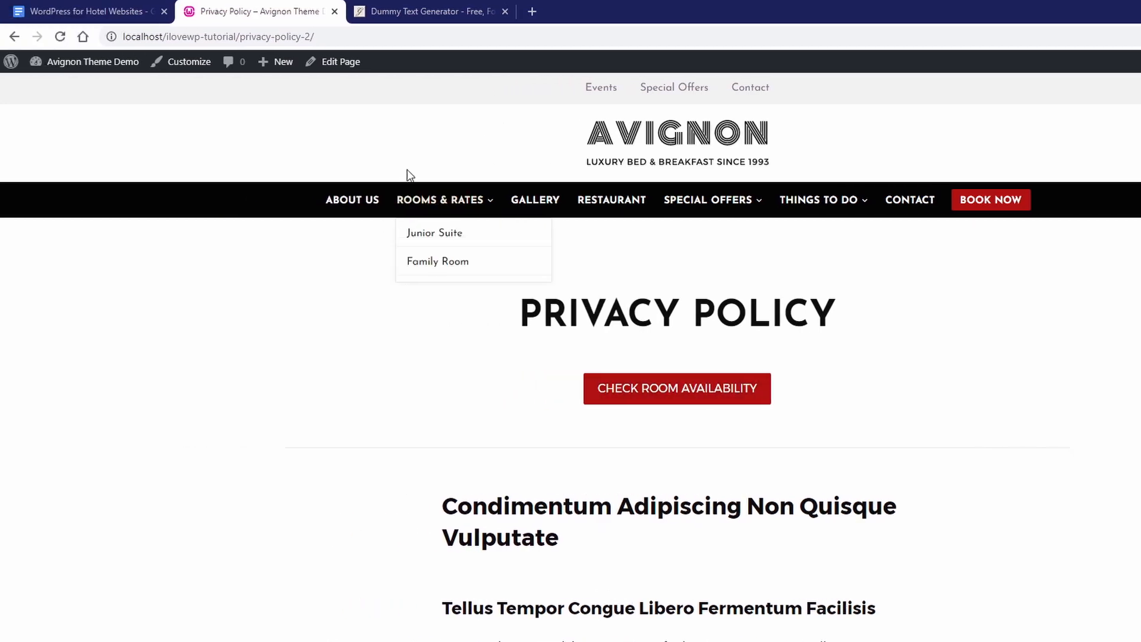
click(334, 61)
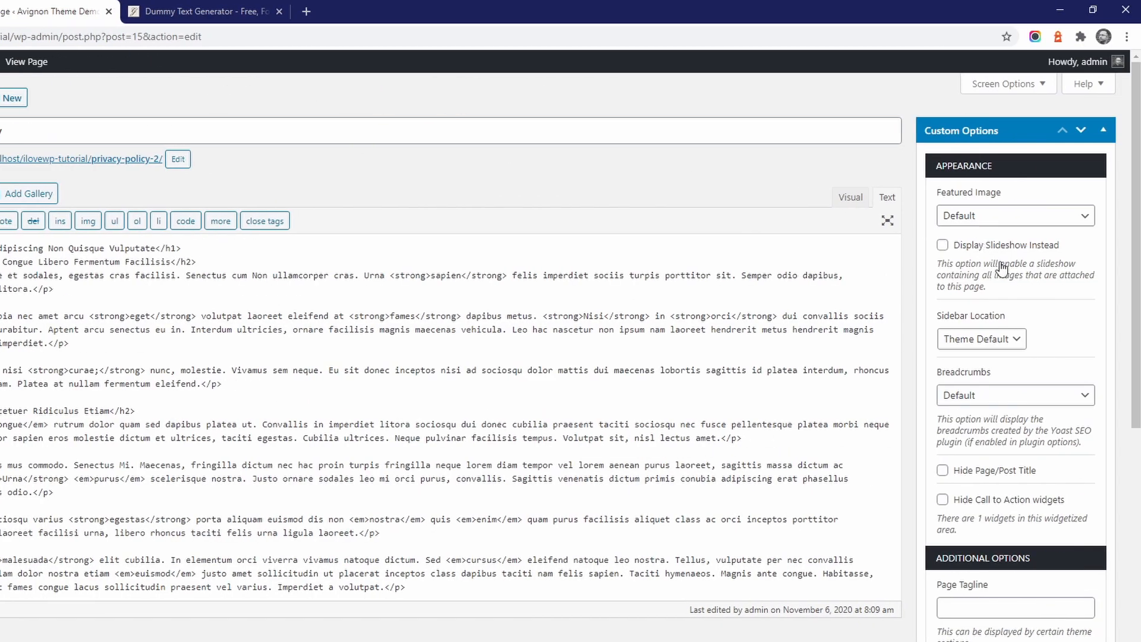
click(984, 504)
scroll(1022, 492, down, 10)
click(1083, 378)
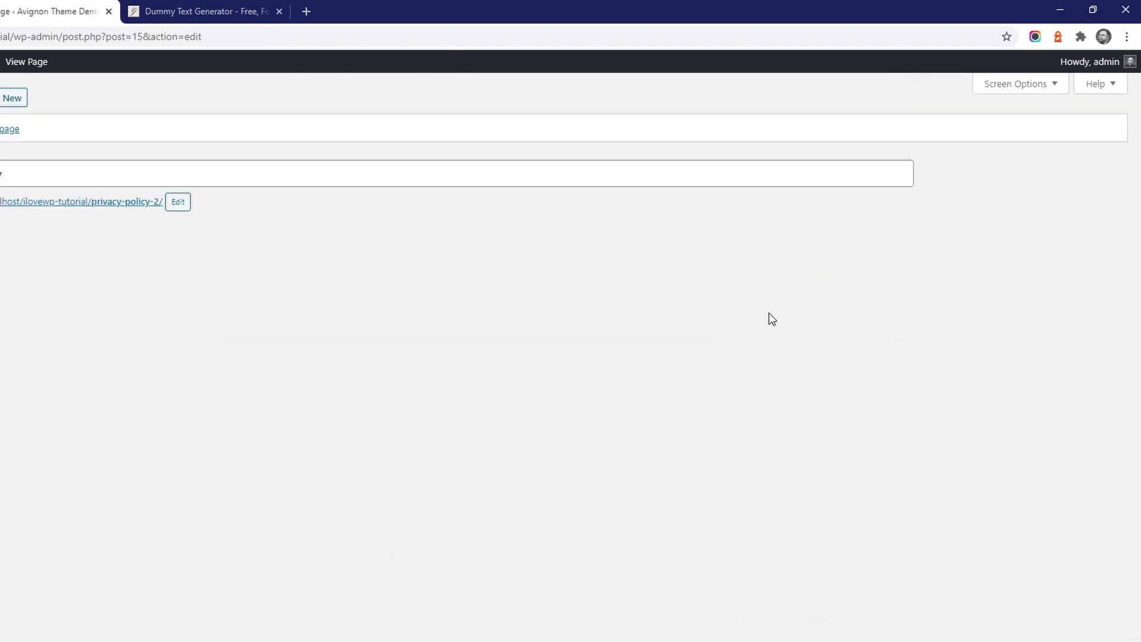
Step: View the published Privacy Policy page and check its title area and content for the call-to-action button
click(346, 200)
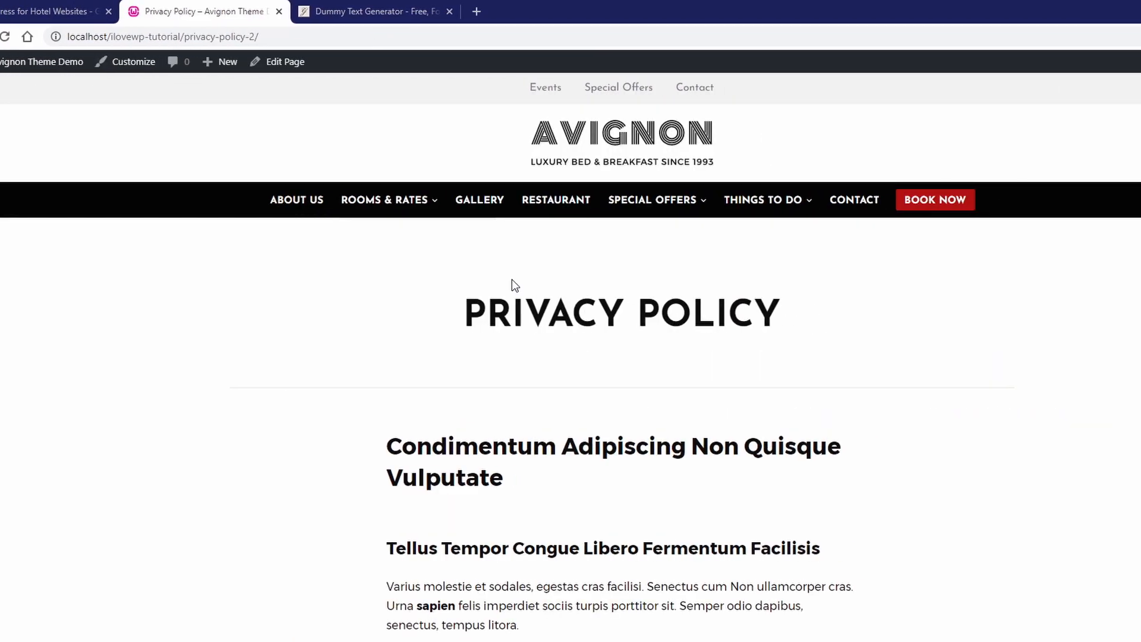
scroll(699, 403, down, 18)
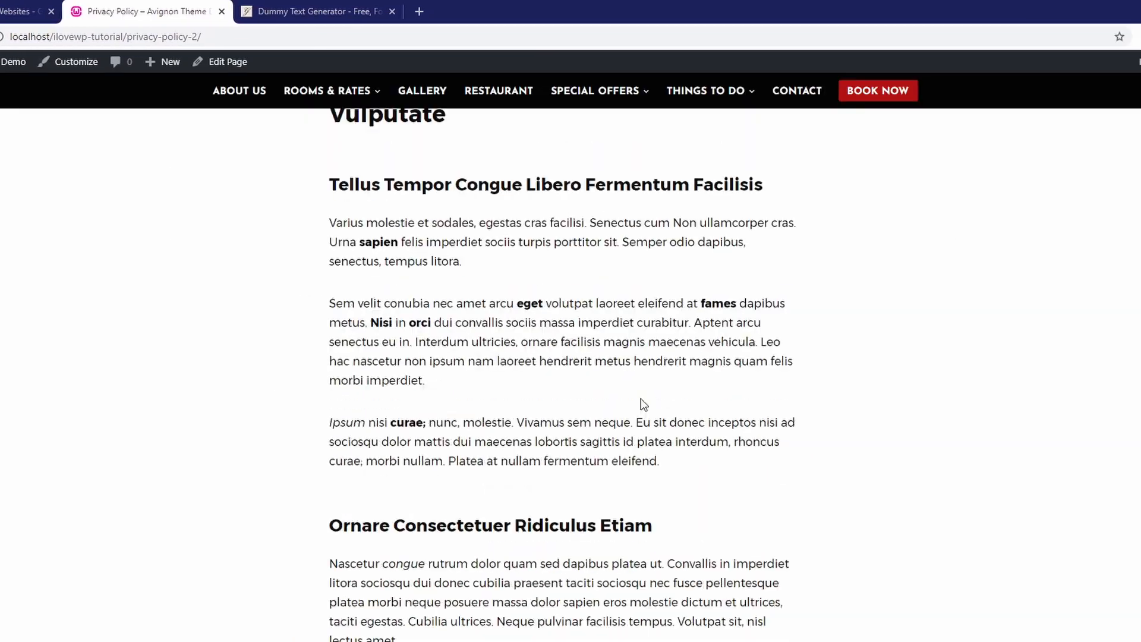
scroll(681, 400, up, 12)
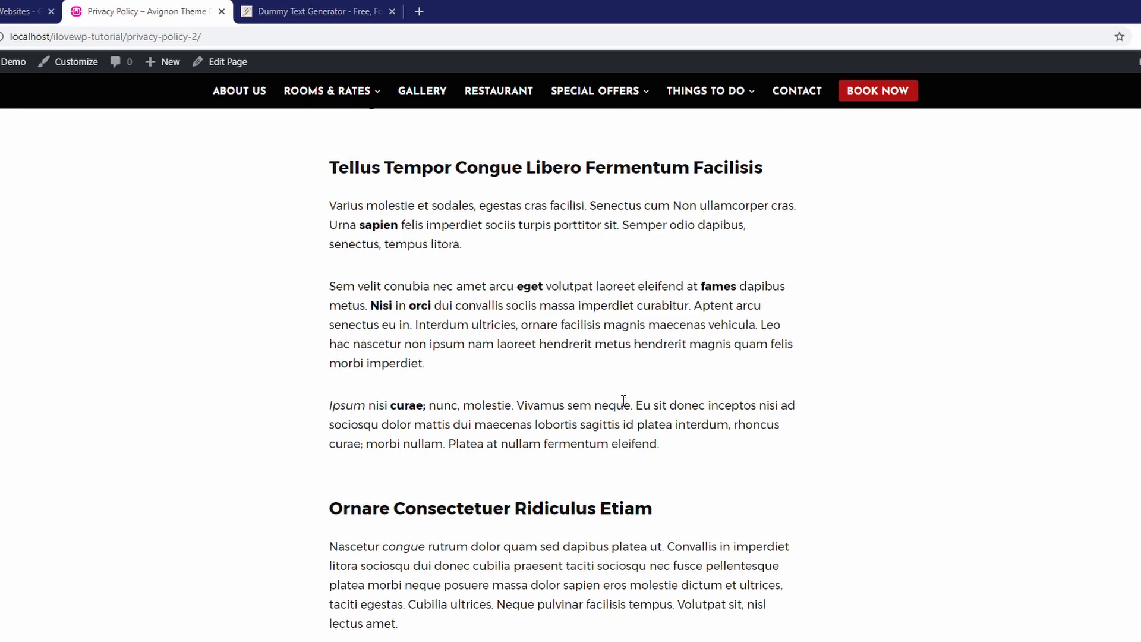
Step: Return to the site's home page and switch to the Google Docs page-structure document to check the remaining pages
scroll(621, 392, up, 6)
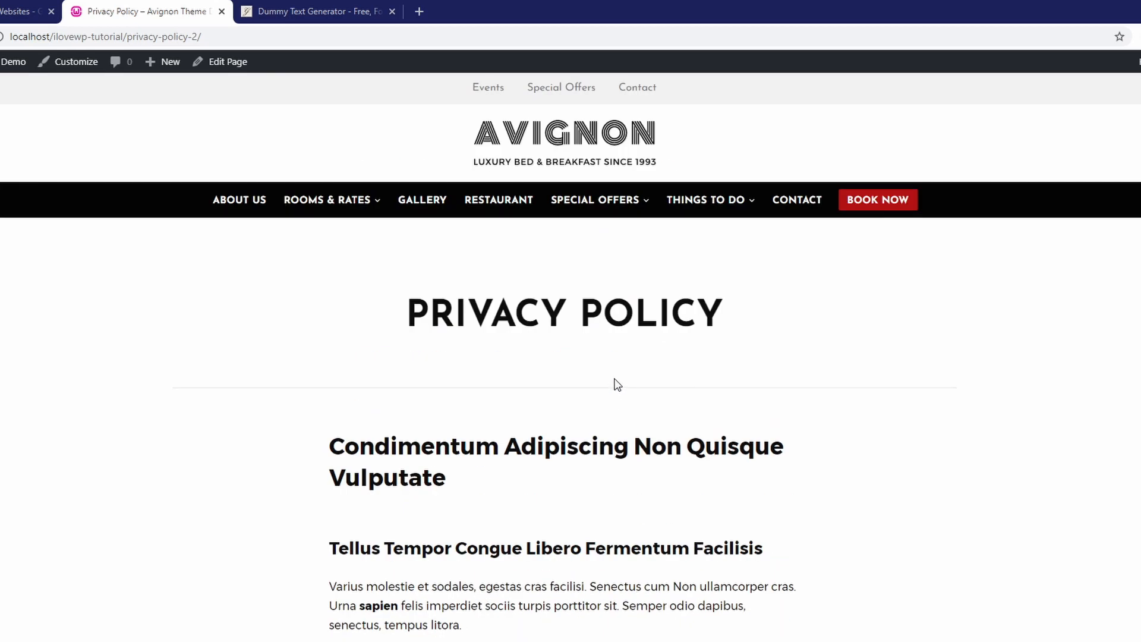
click(543, 152)
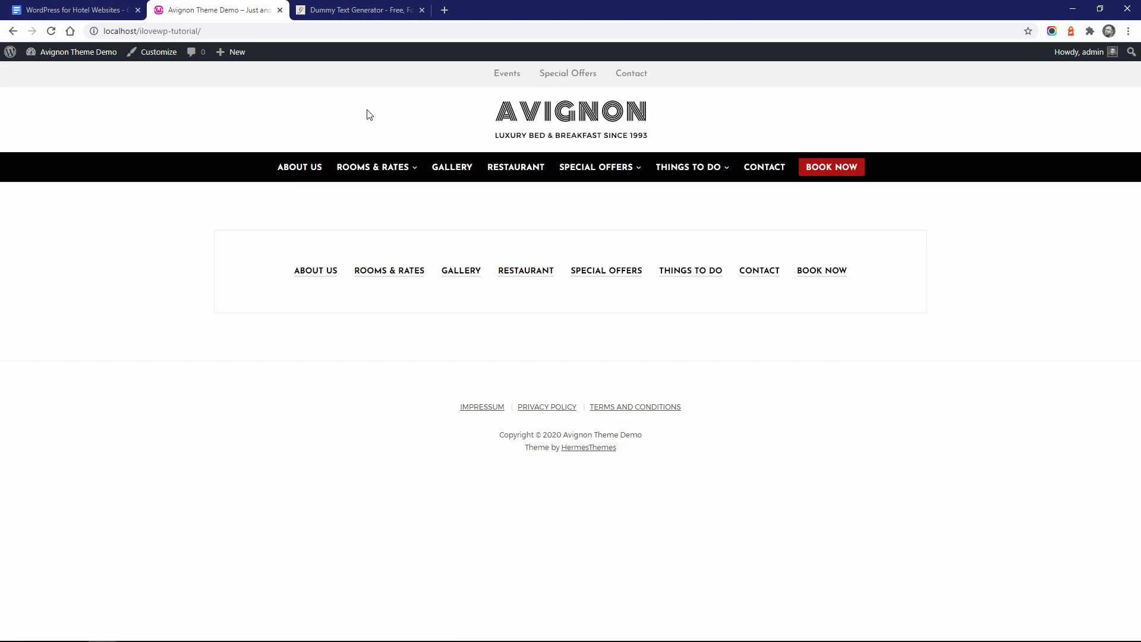
click(89, 10)
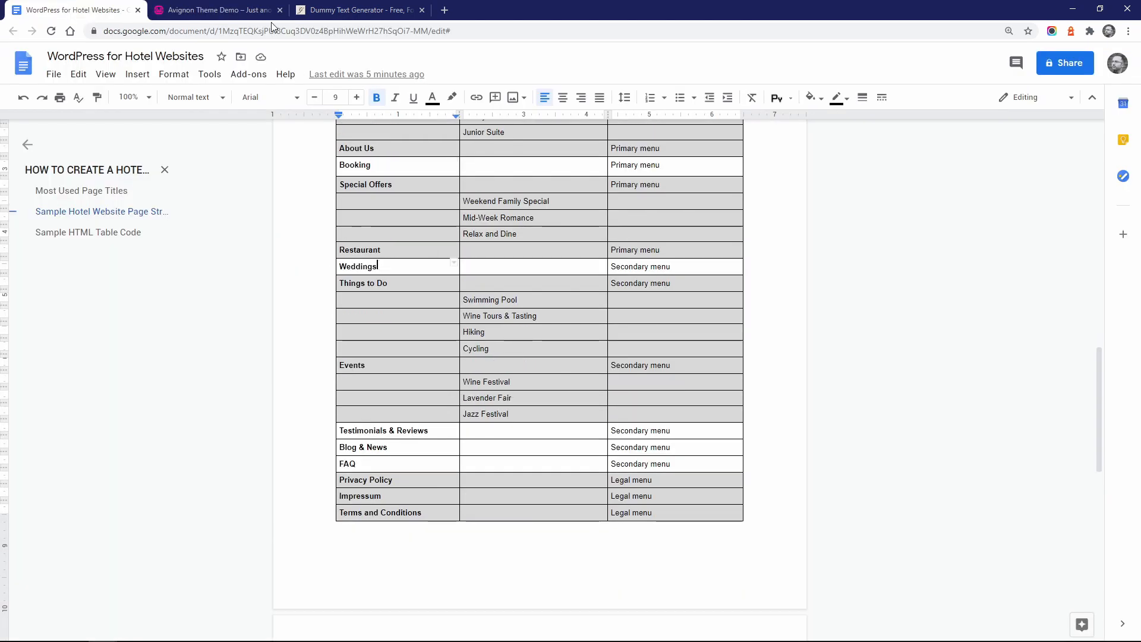
Step: Switch back to WordPress and create a new page titled Weddings
click(238, 10)
mouse_move(177, 52)
click(224, 102)
text(Weddin)
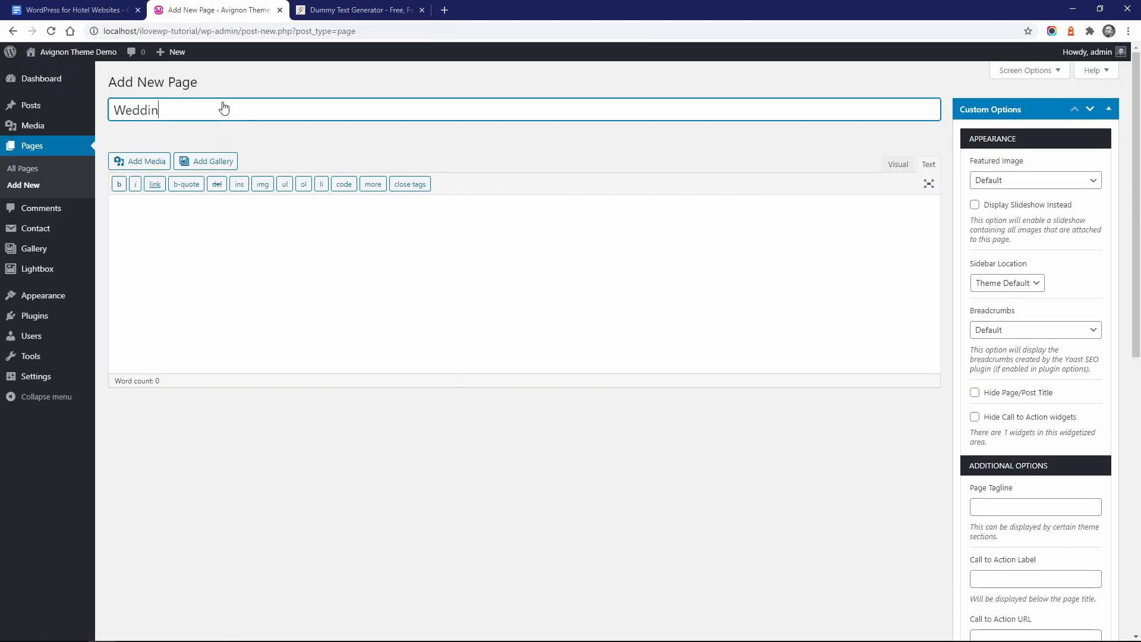
text(gs)
Step: Generate 200 words of dummy text in 7 paragraphs with Dummy Text Generator and paste it into the Weddings page content
click(352, 10)
click(447, 108)
click(442, 211)
click(566, 108)
click(560, 178)
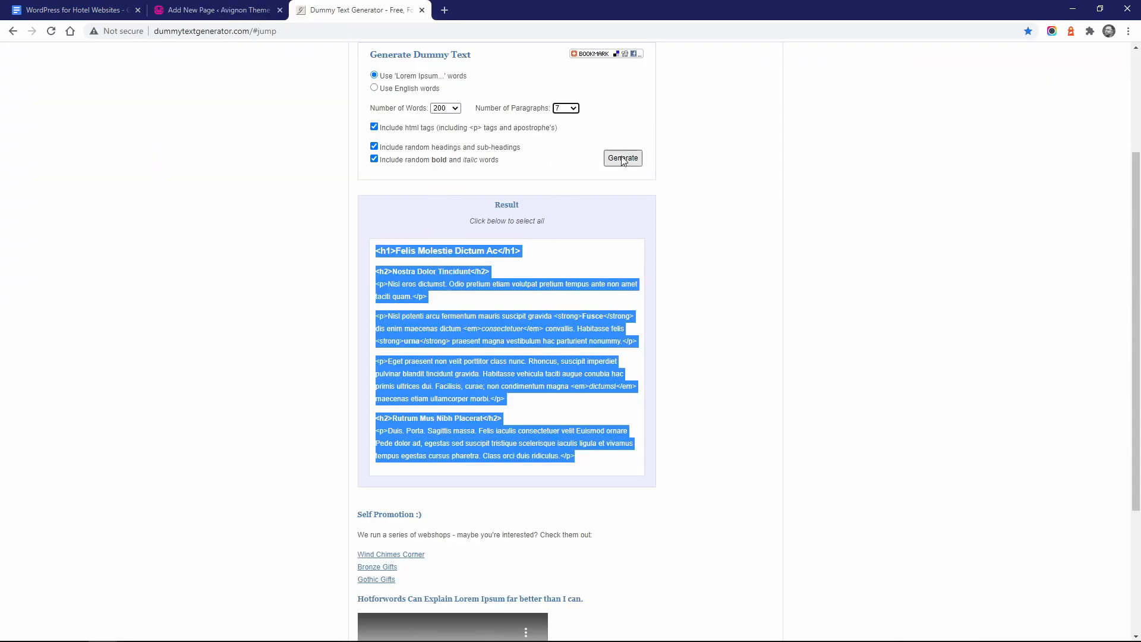
click(623, 158)
key(ctrl+c)
click(220, 10)
right_click(296, 222)
click(331, 318)
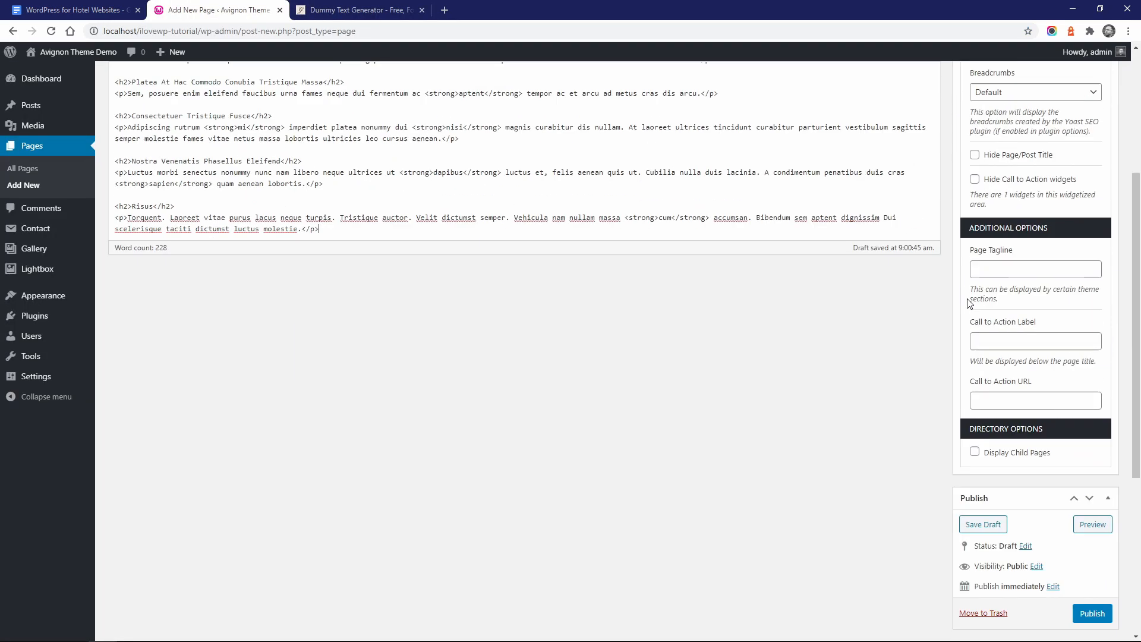
Step: Upload the wedding photo from the MISC folder as the Weddings page's featured image and publish the page
scroll(970, 304, down, 5)
click(993, 570)
click(54, 101)
click(570, 351)
click(236, 30)
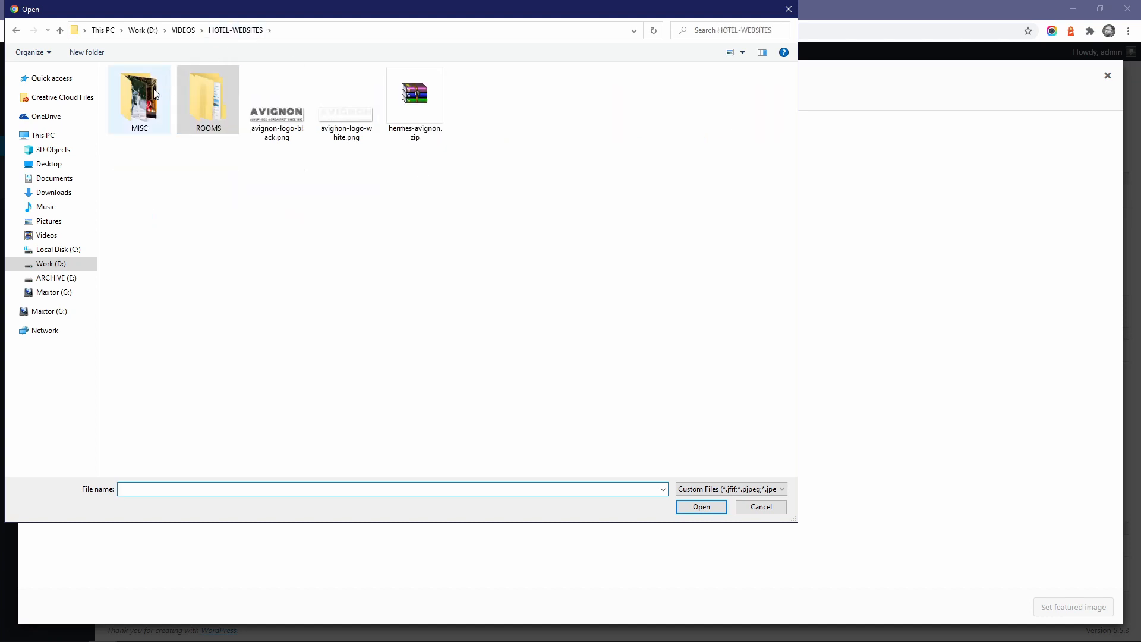
double_click(156, 94)
double_click(277, 100)
click(1073, 607)
click(1092, 311)
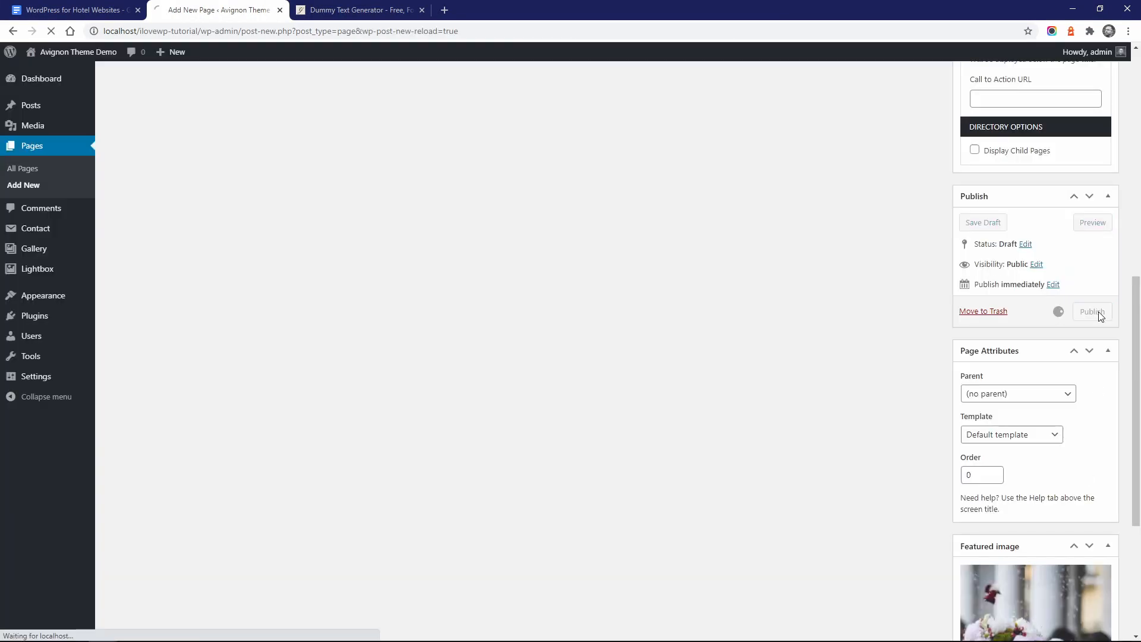
Step: Add the Weddings page to the Secondary Menu between Special Offers and Contact, and save the menu
mouse_move(47, 295)
click(113, 347)
click(309, 148)
click(267, 168)
click(447, 150)
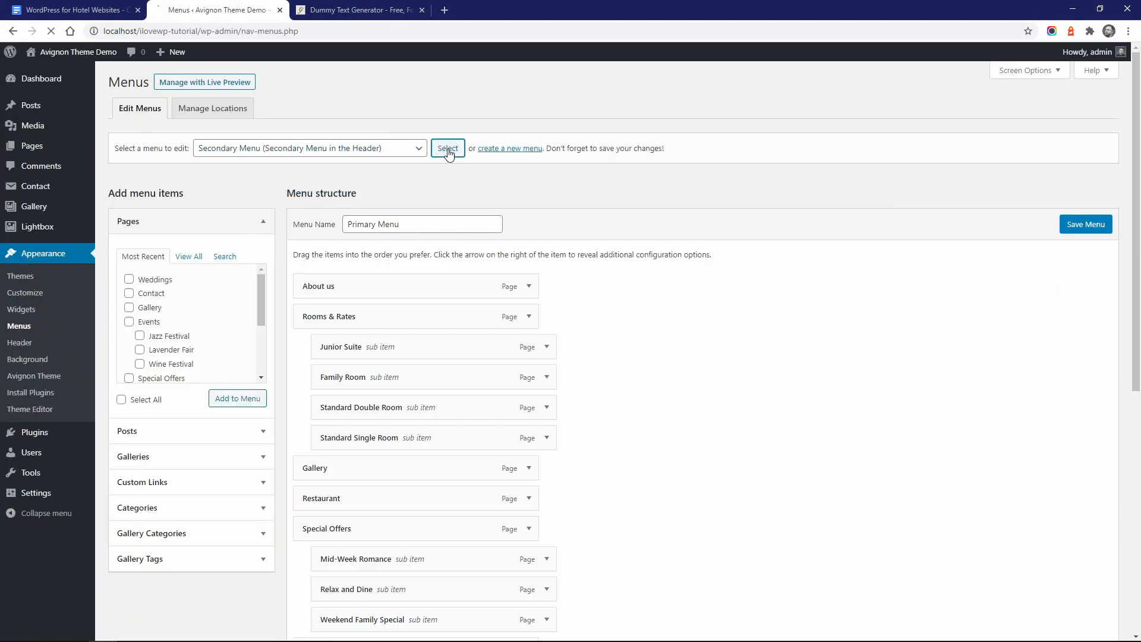
click(128, 279)
click(238, 398)
drag(343, 369, 441, 341)
click(1087, 229)
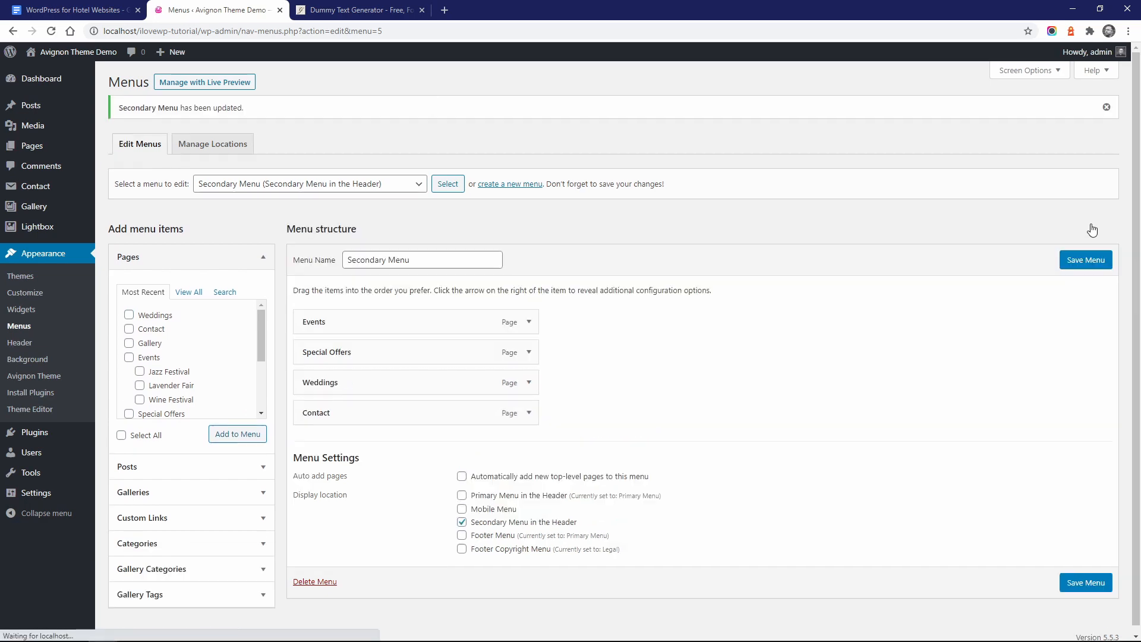
Step: Copy the FAQ title from the page-structure document, create a page with that title and pasted body text, and publish it
click(76, 10)
double_click(347, 463)
click(218, 10)
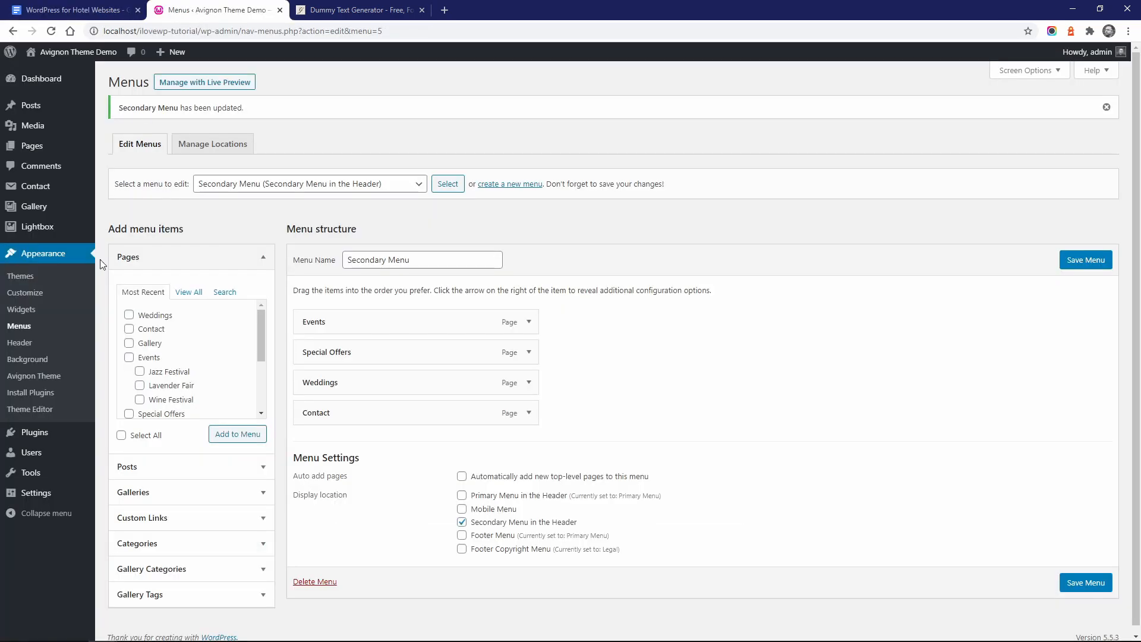
mouse_move(30, 146)
click(114, 163)
key(ctrl+v)
click(221, 220)
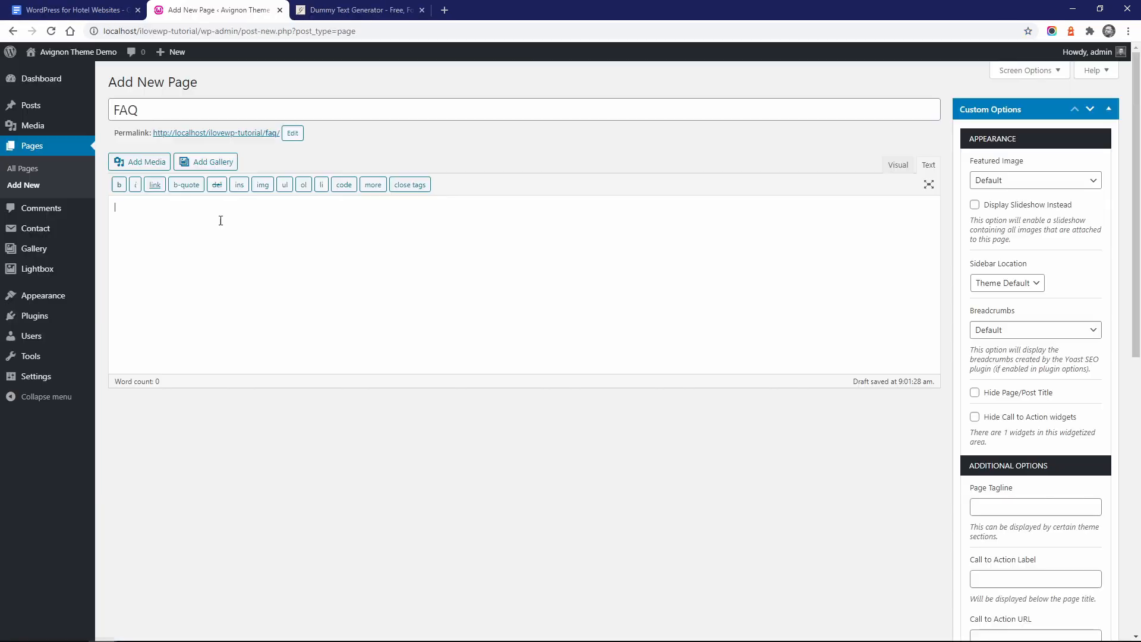
key(ctrl+v)
scroll(1008, 396, down, 7)
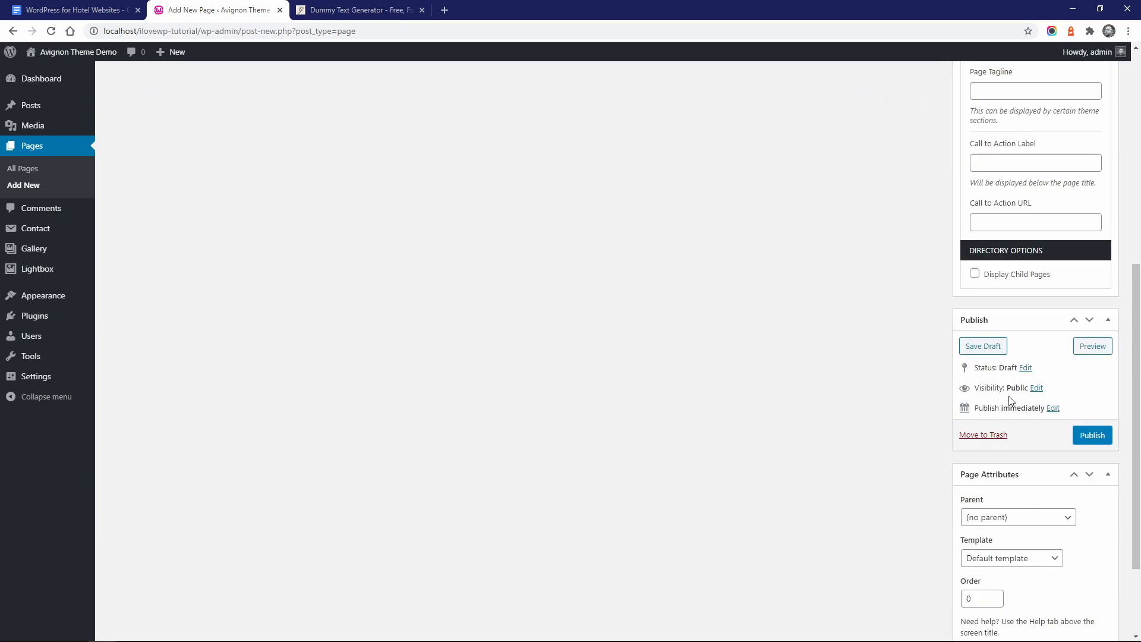
click(1092, 435)
Step: Create a page titled Testimonials & Reviews, copying the title from the page-structure document, and paste the generated dummy text into it
click(76, 10)
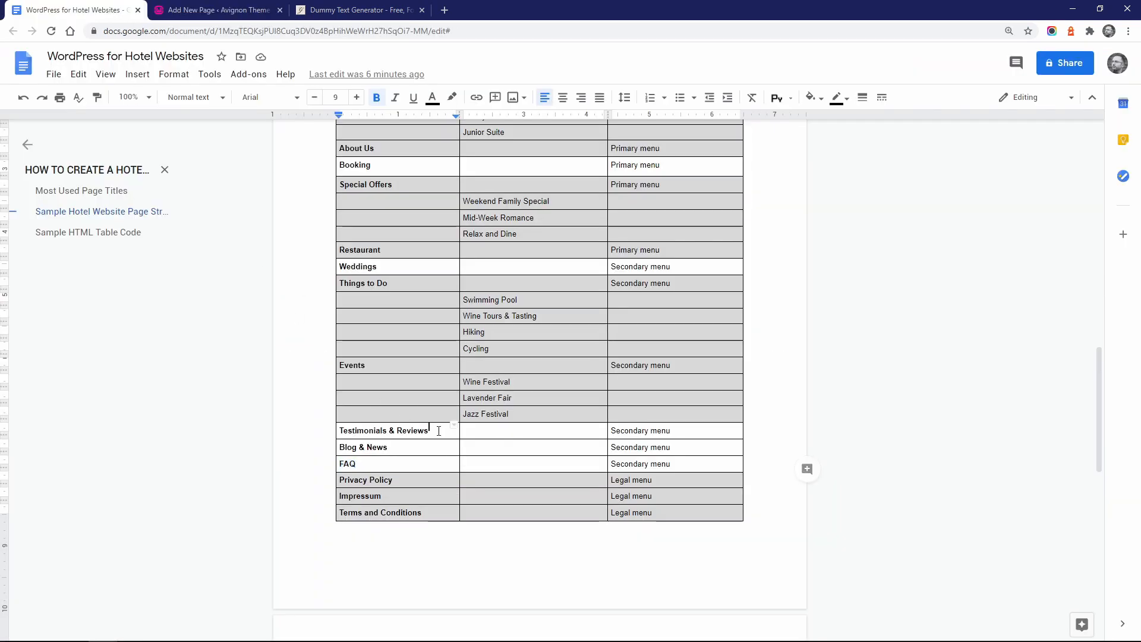
key(shift+Home)
key(ctrl+c)
click(241, 11)
key(ctrl+v)
key(Tab)
click(359, 12)
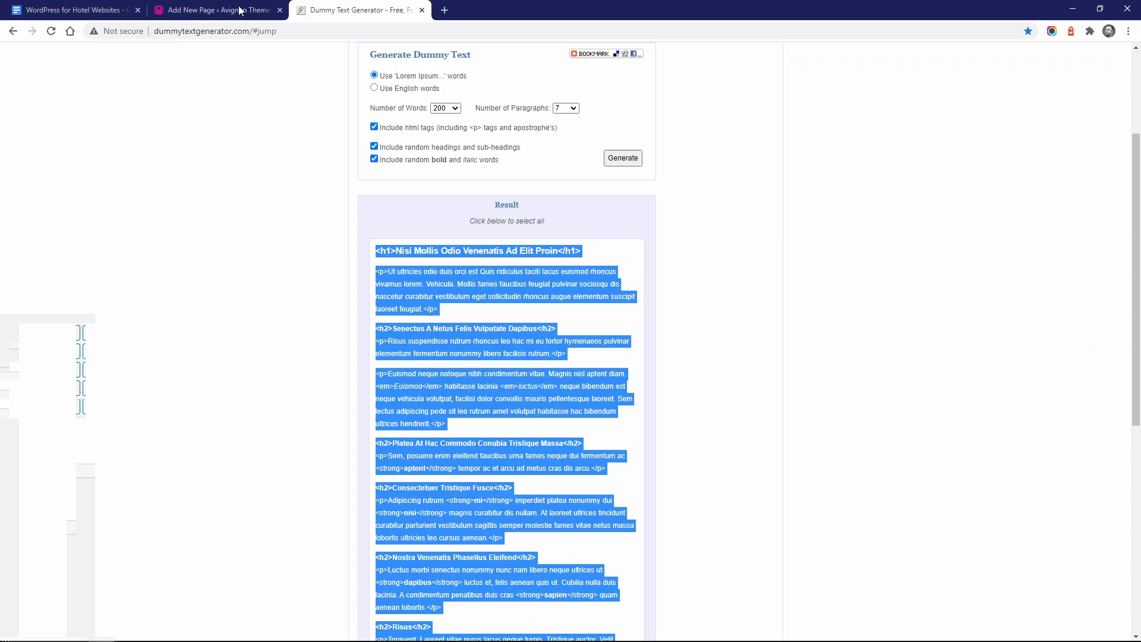
click(240, 11)
key(ctrl+v)
Step: Delete the opening h1 heading and the first paragraph from the Testimonials & Reviews content
key(ctrl+Home)
key(shift+End)
key(shift+Down)
key(shift+Down)
key(shift+End)
key(Delete)
key(Delete)
key(Delete)
Step: Wrap the paragraphs under "Senectus A Netus Felis Vulputate Dapibus" and "Consectetuer Tristique Fusce" in blockquote tags and publish the page
key(shift+End)
key(shift+Down)
key(shift+Down)
key(shift+Down)
key(shift+Down)
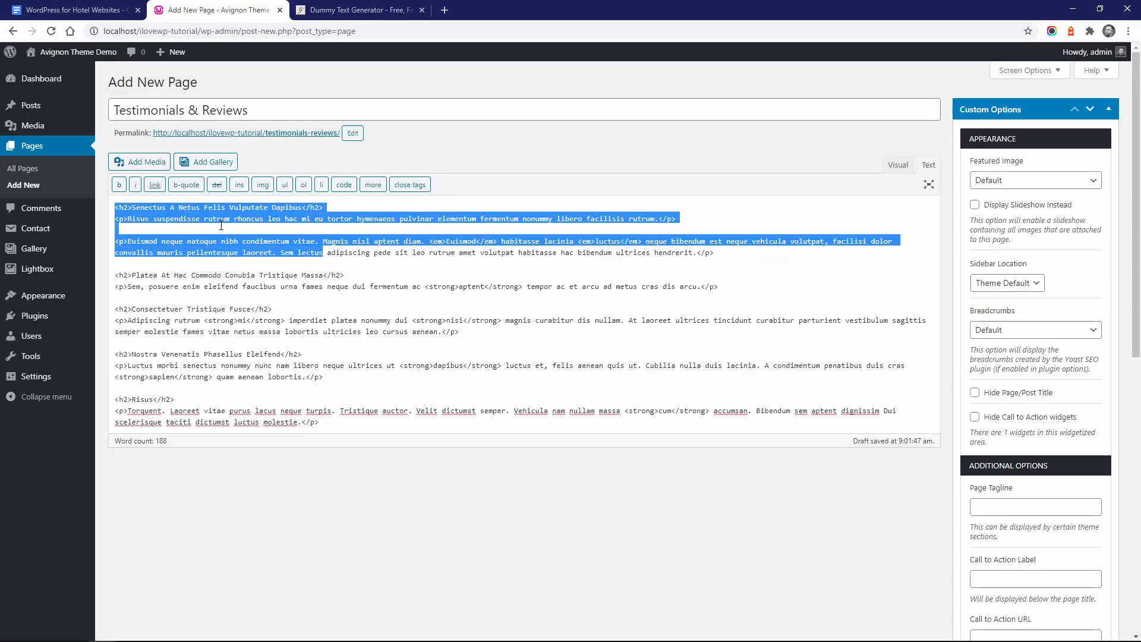
key(shift+End)
drag(115, 219, 715, 253)
click(186, 185)
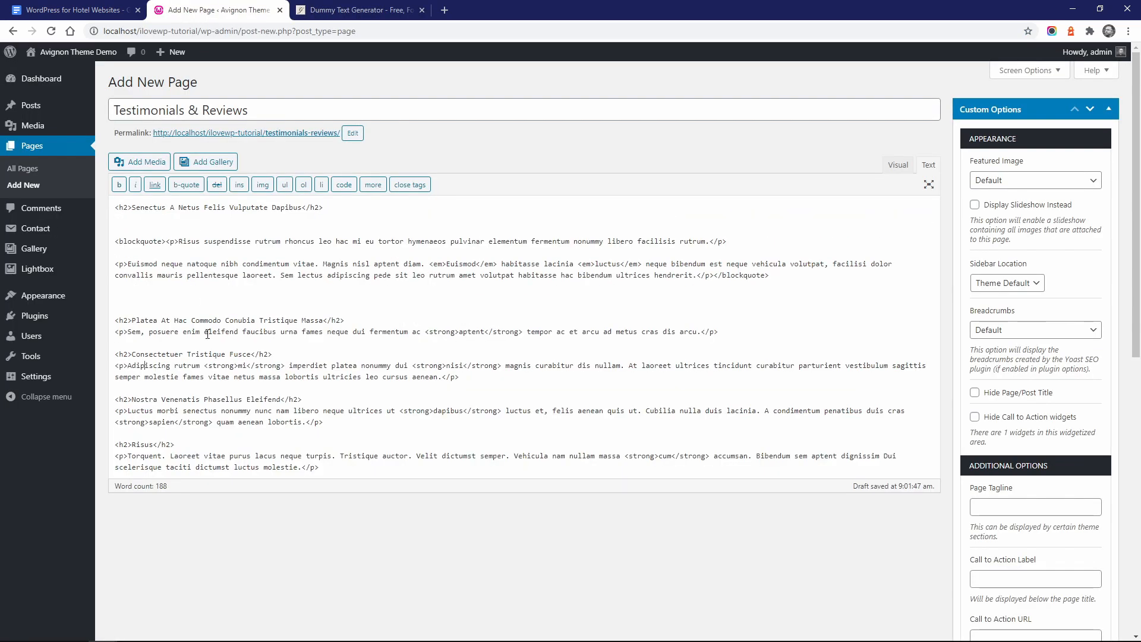
drag(115, 365, 459, 377)
click(186, 185)
scroll(535, 297, down, 8)
click(1083, 379)
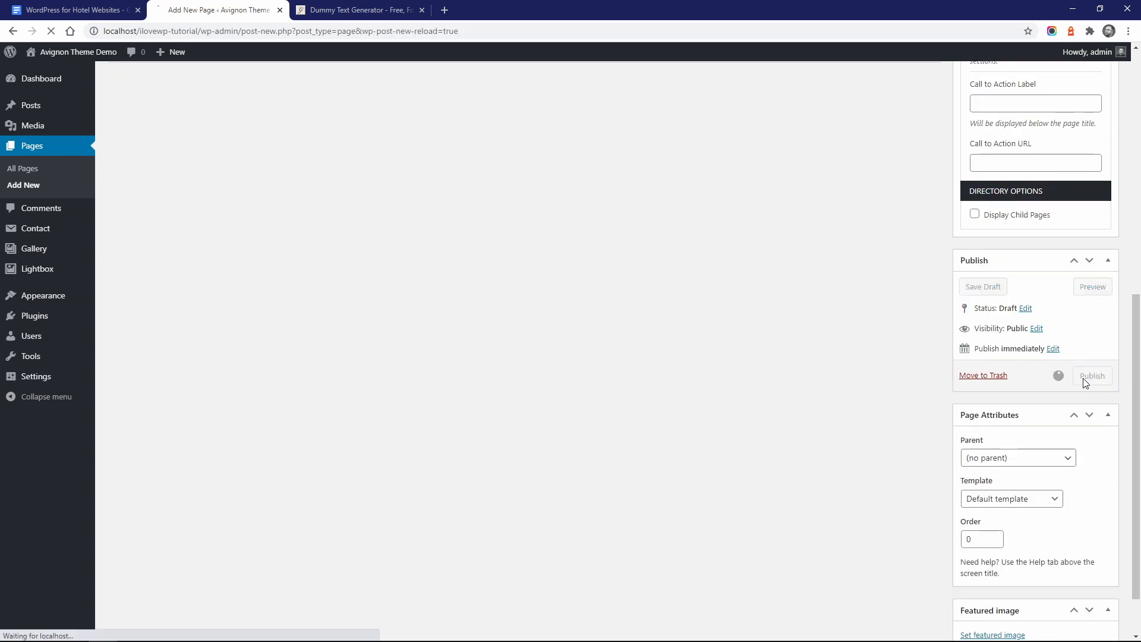
Step: Add the Testimonials & Reviews and FAQ pages to the Secondary Menu before Contact, and save the menu
mouse_move(42, 295)
click(119, 351)
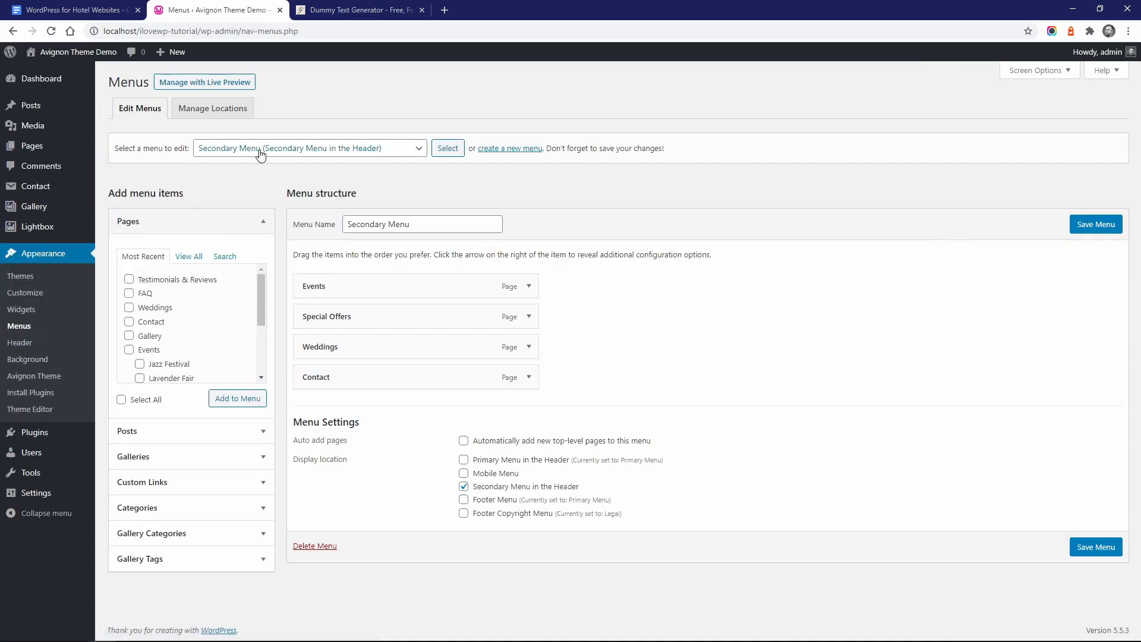
click(156, 280)
click(237, 398)
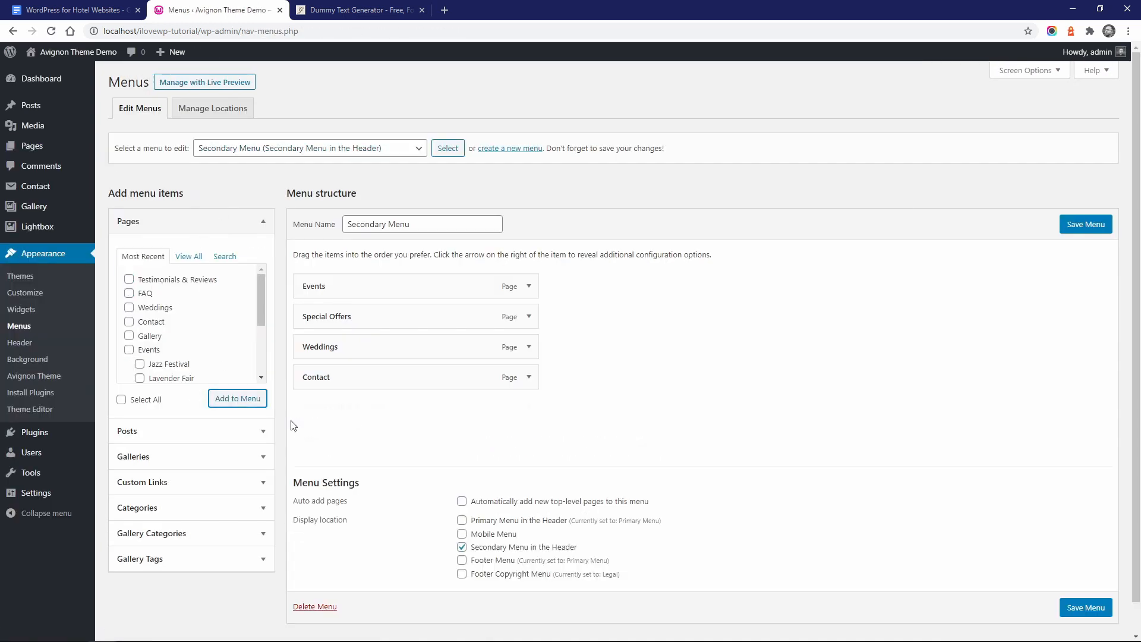
click(1089, 229)
Step: In the Google Docs page-structure table, shade the Testimonials & Reviews and FAQ rows light grey
click(90, 10)
drag(431, 433, 666, 430)
click(814, 98)
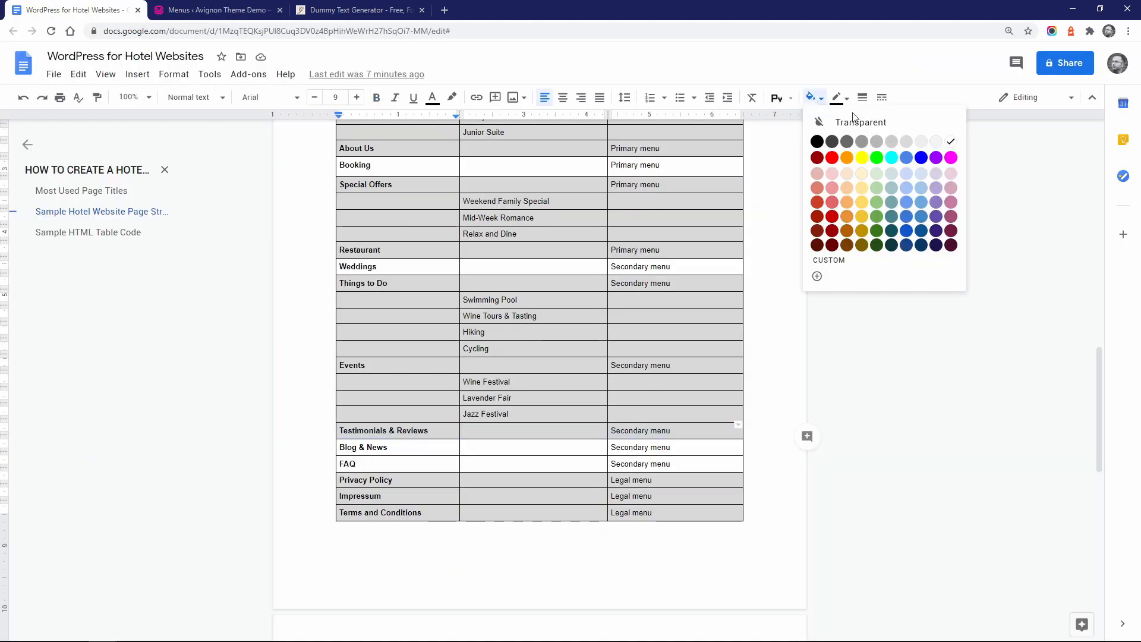
click(906, 142)
drag(389, 463, 665, 463)
click(814, 98)
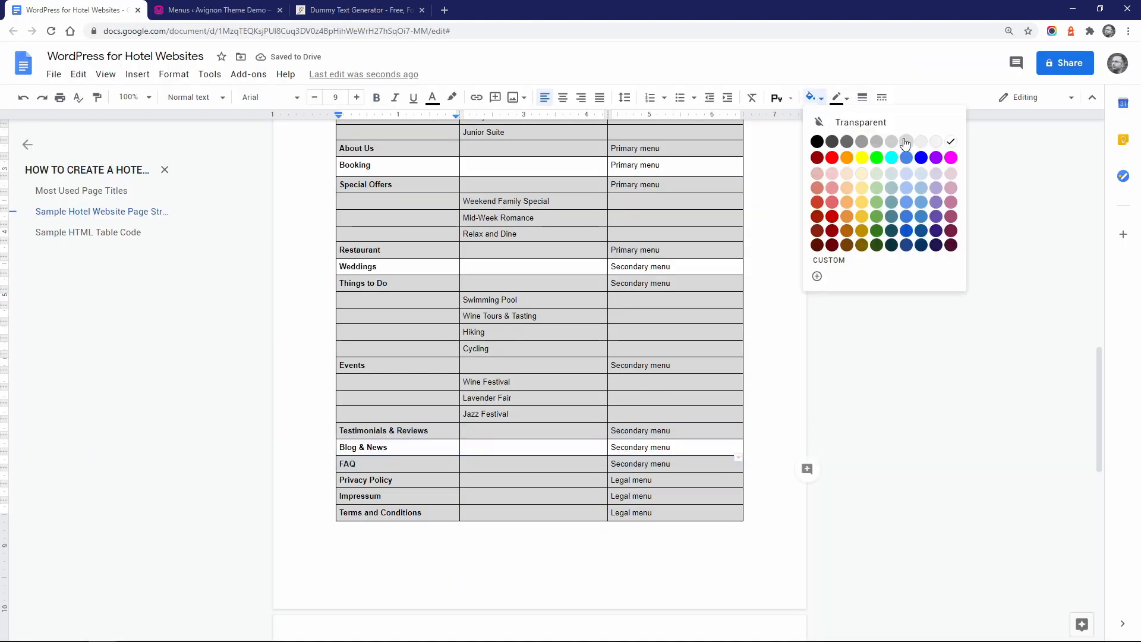
click(904, 142)
Step: Shade the Weddings and Booking rows light grey in the page-structure table, leaving the cursor in the Blog & News row
scroll(400, 379, up, 2)
drag(395, 385, 665, 385)
click(814, 97)
click(905, 142)
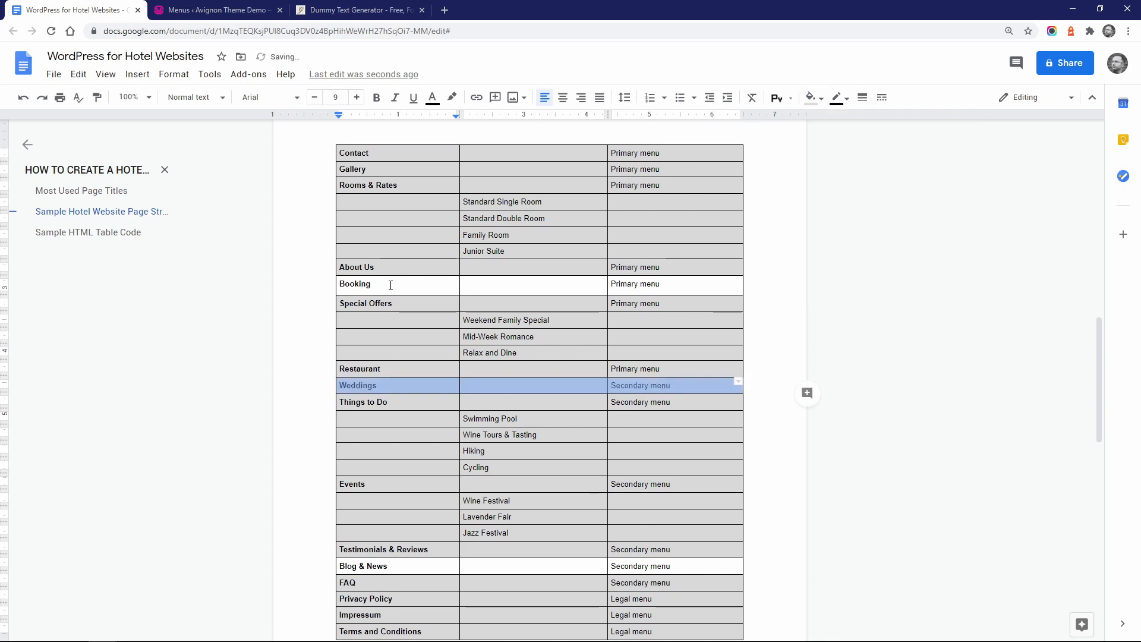
drag(390, 285, 665, 284)
click(817, 97)
click(905, 143)
scroll(395, 428, down, 2)
click(390, 447)
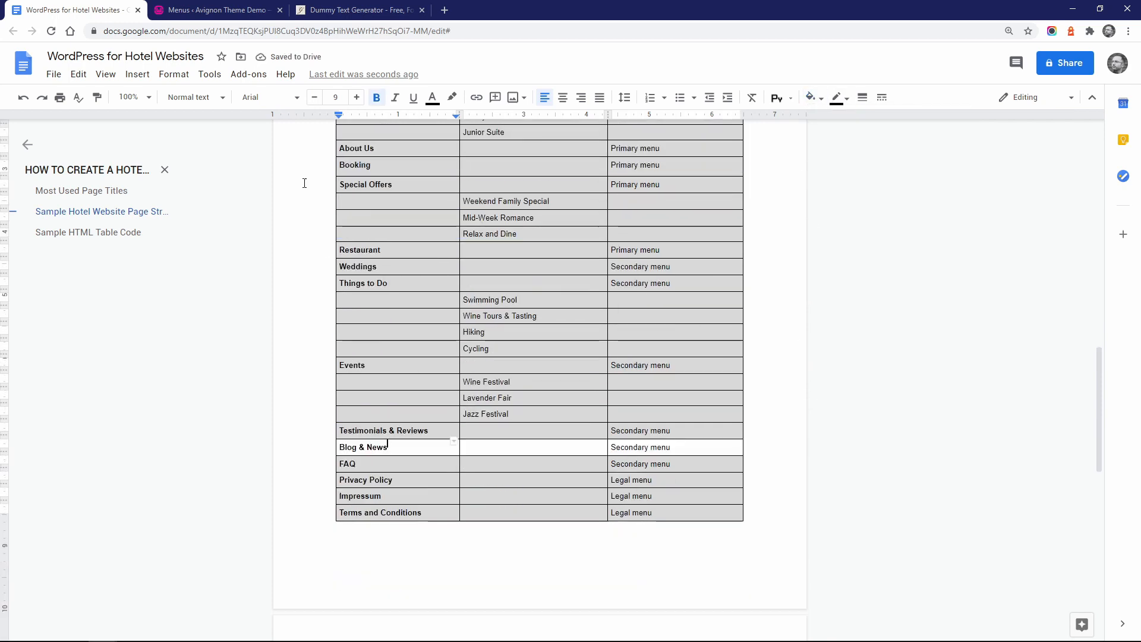
Step: Visit the site, check the FAQ, Contact, Testimonials & Reviews and Weddings pages from the secondary menu, and return to the home page
click(214, 10)
click(83, 53)
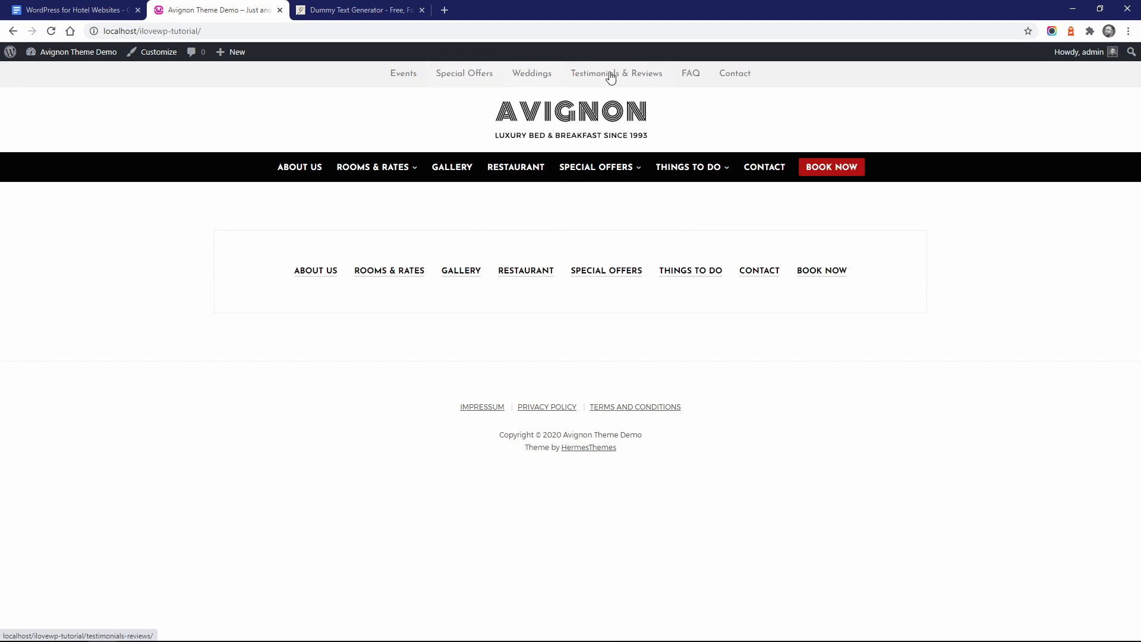
click(690, 75)
click(736, 75)
click(595, 77)
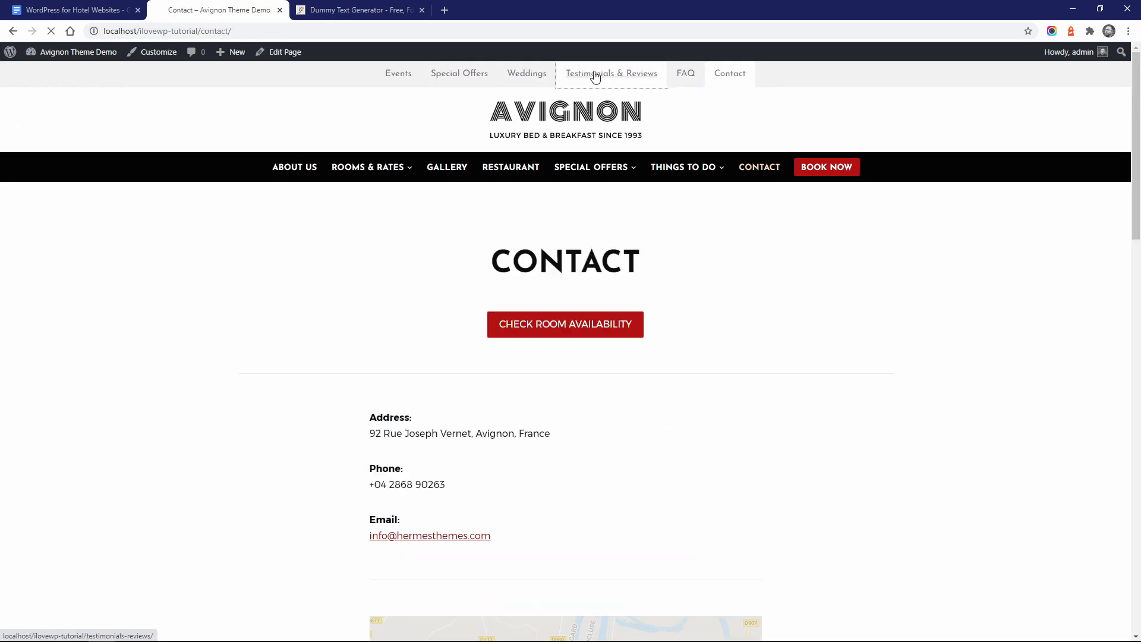
scroll(534, 172, down, 8)
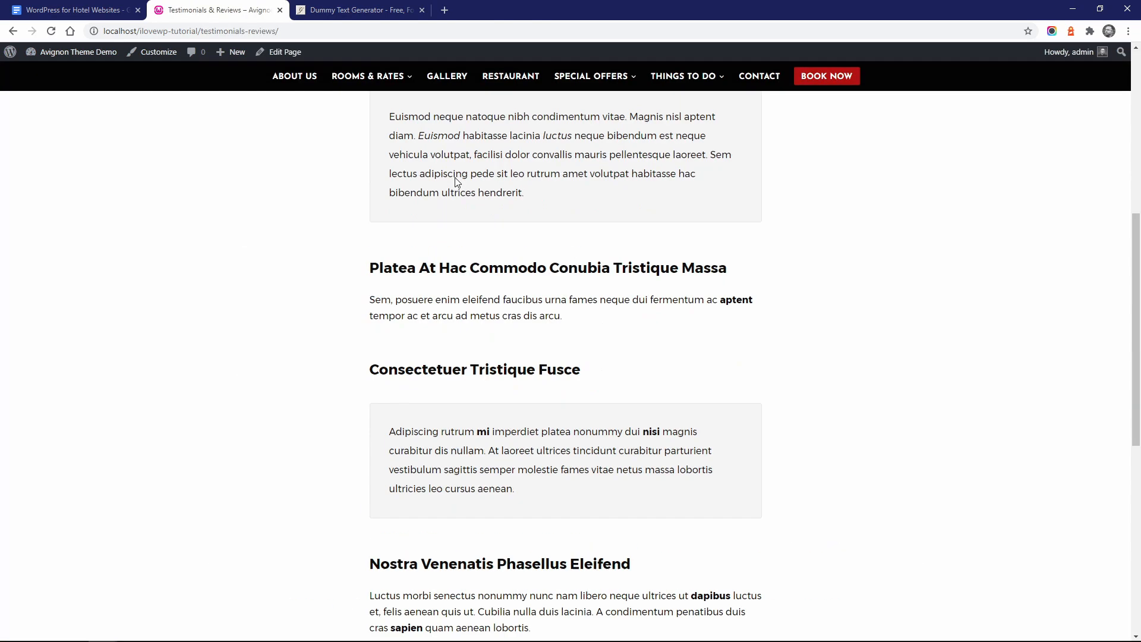
scroll(457, 181, up, 10)
click(523, 73)
scroll(471, 232, down, 3)
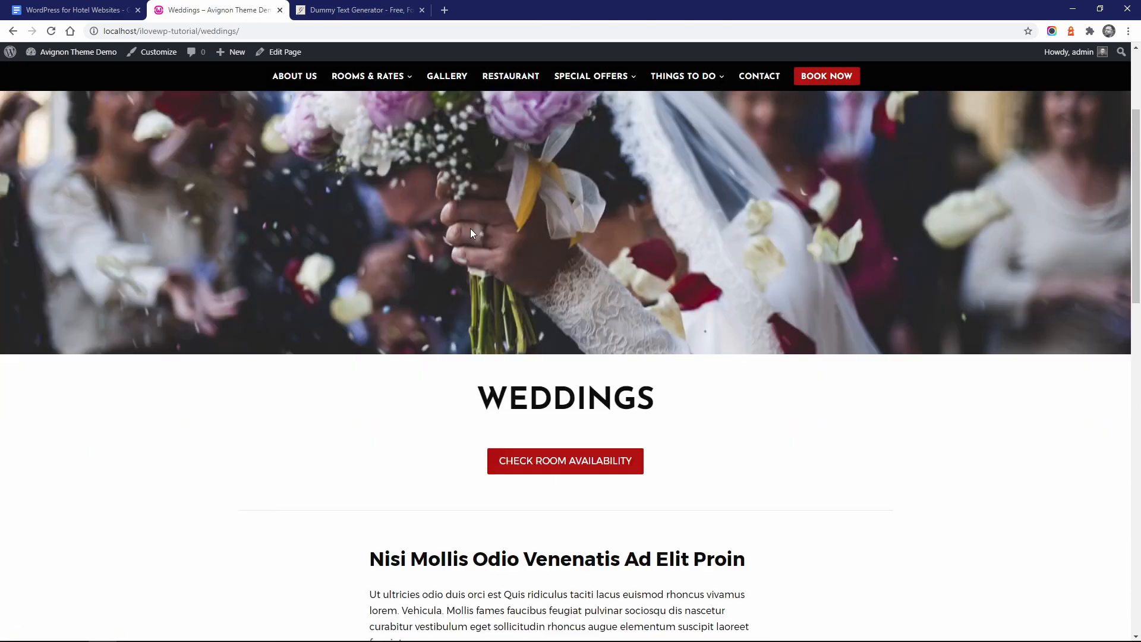
scroll(467, 231, down, 7)
scroll(461, 215, up, 11)
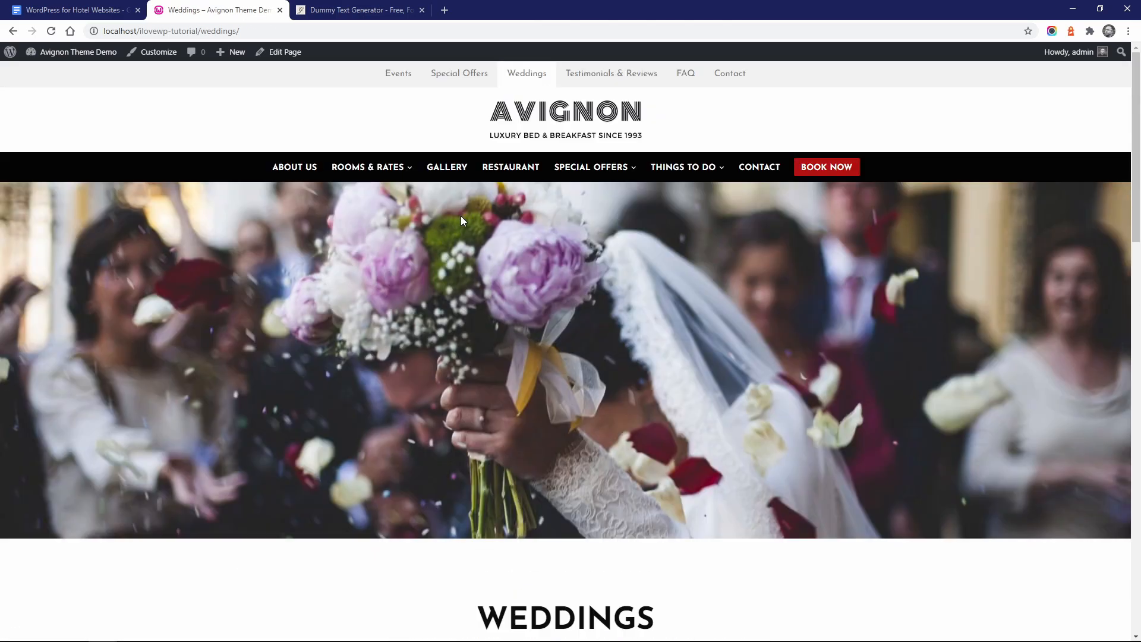
click(537, 115)
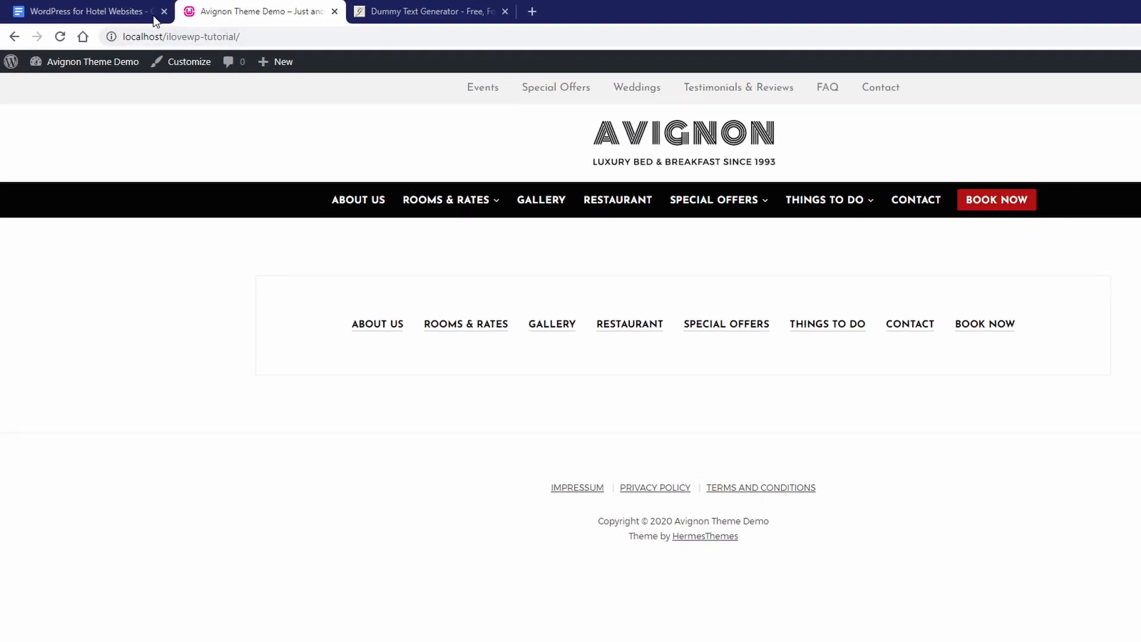
Step: Check the Blog & News row in the Google Docs page-structure table, and open the site's post categories in WordPress
click(104, 14)
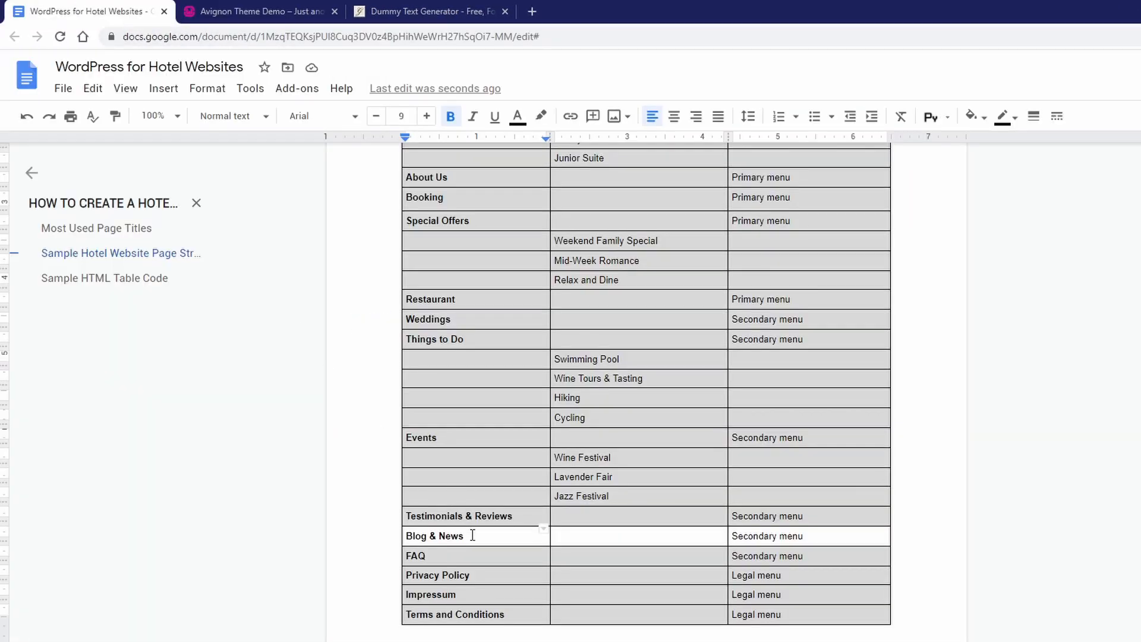
click(251, 15)
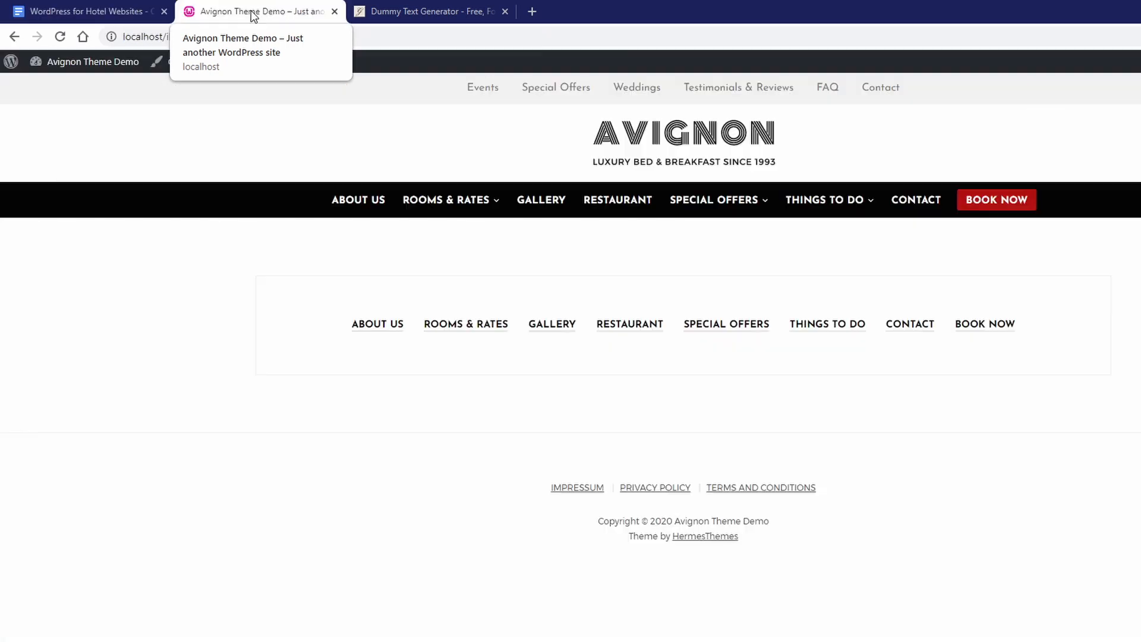
mouse_move(95, 64)
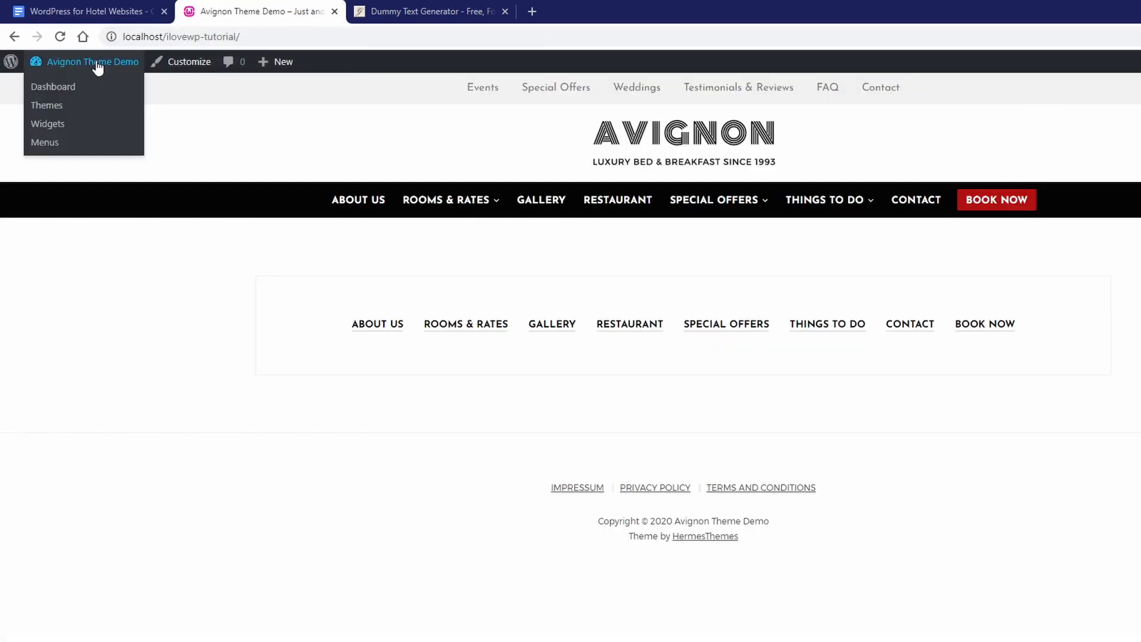
click(75, 90)
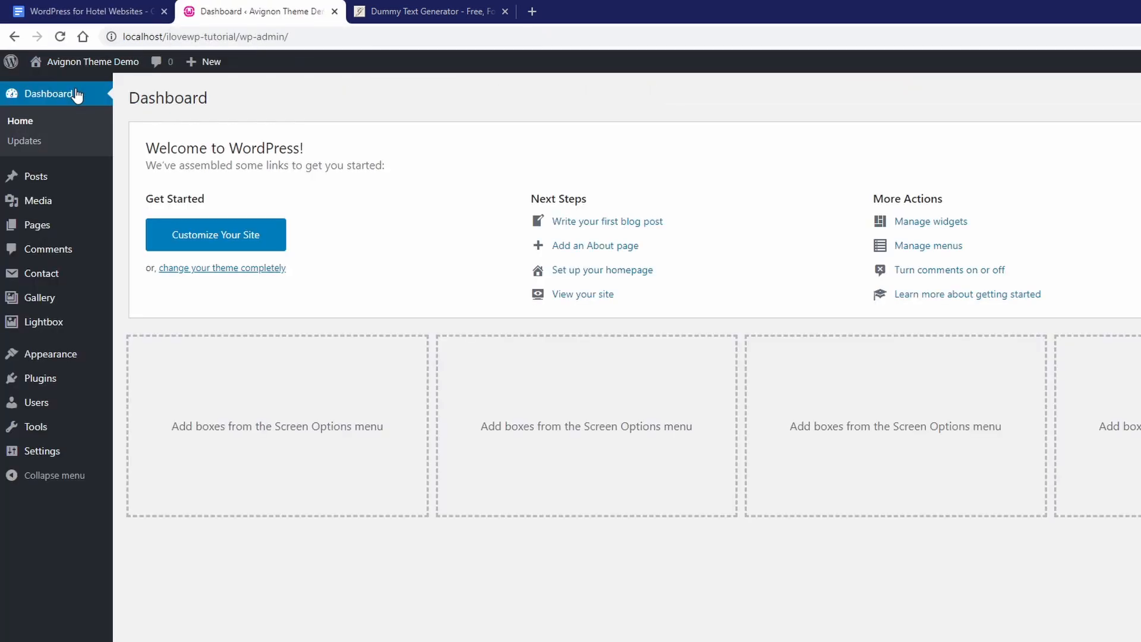
mouse_move(71, 186)
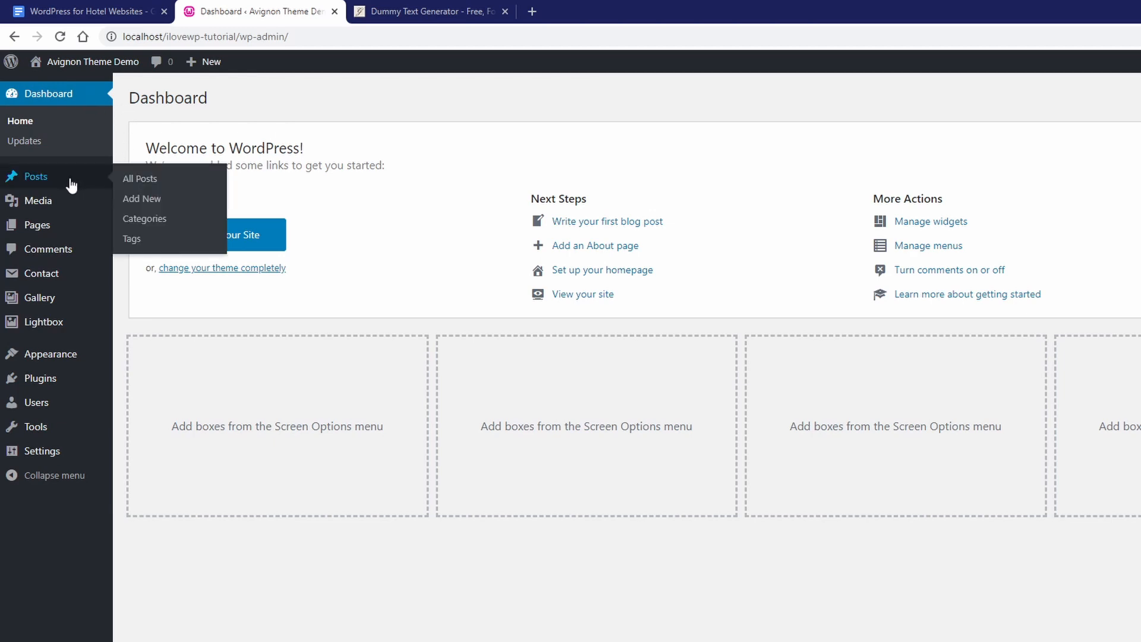
click(144, 219)
mouse_move(628, 211)
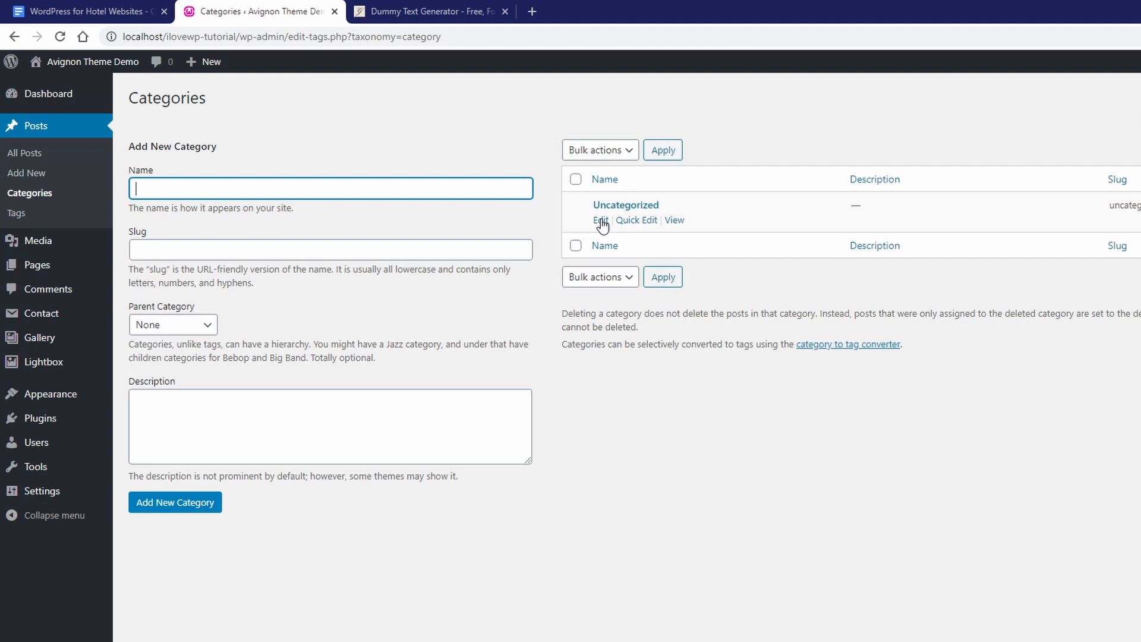
Step: Rename the Uncategorized post category to Blog, set its slug to blog, and update the category
click(601, 221)
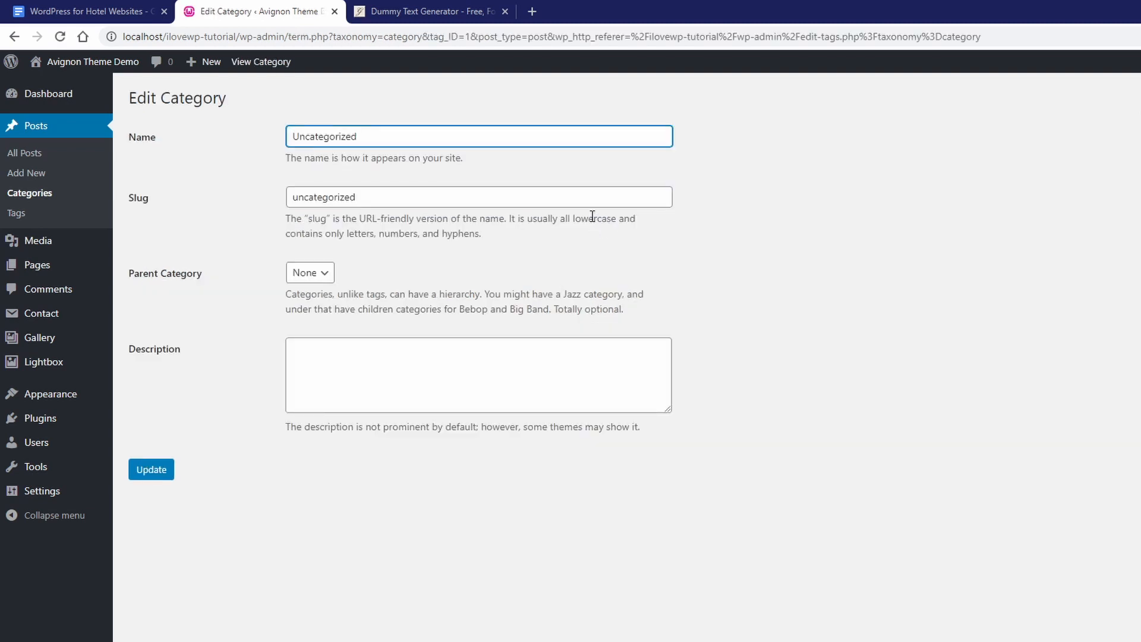
key(ctrl+a)
text(Blog)
key(Tab)
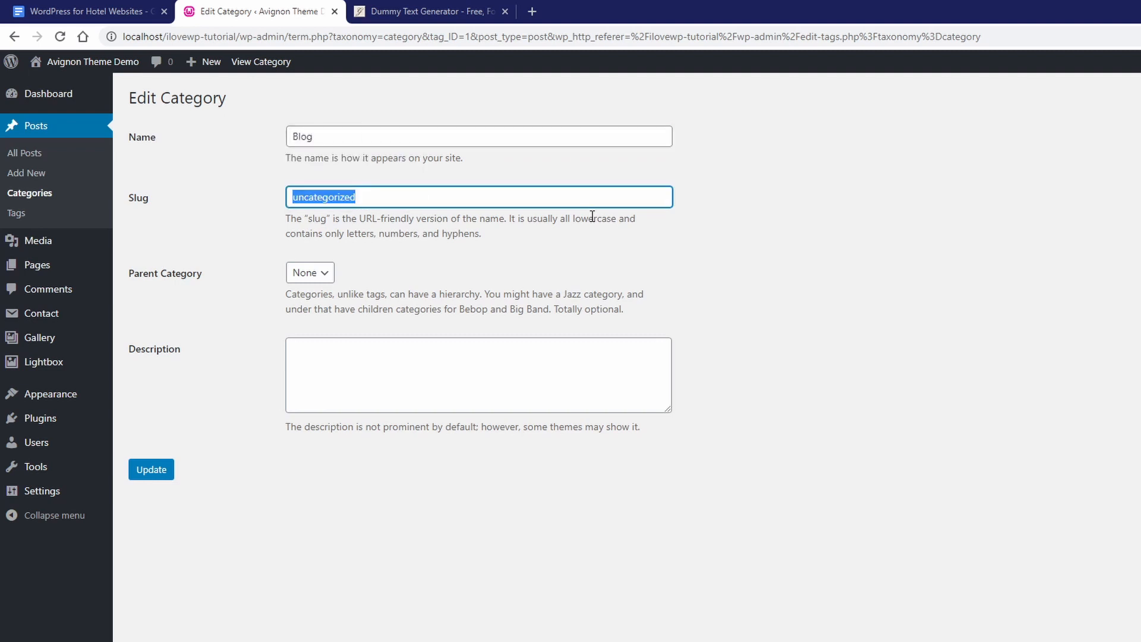
text(blog)
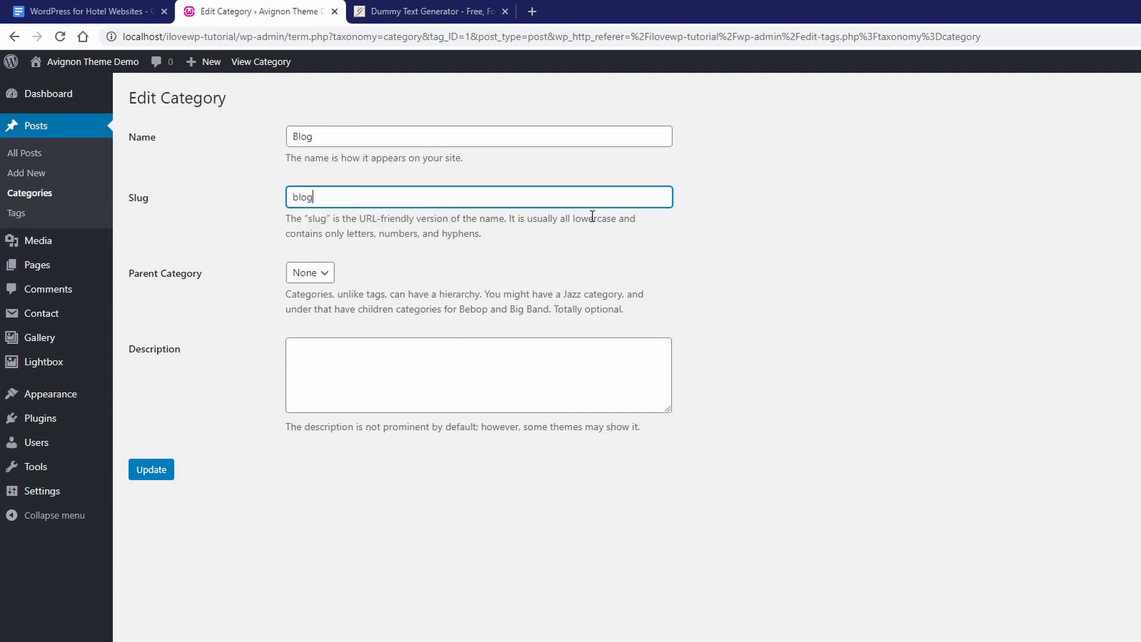
click(159, 470)
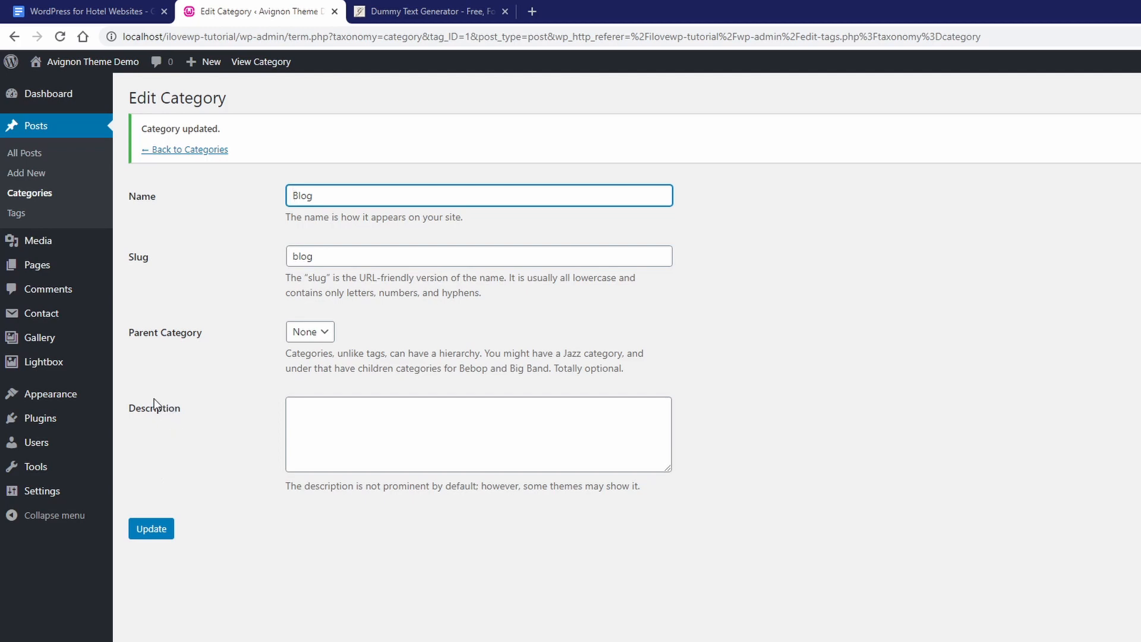
Step: Add the Blog category to the Secondary Menu as its first item, before Events, and save the menu
mouse_move(75, 401)
click(150, 461)
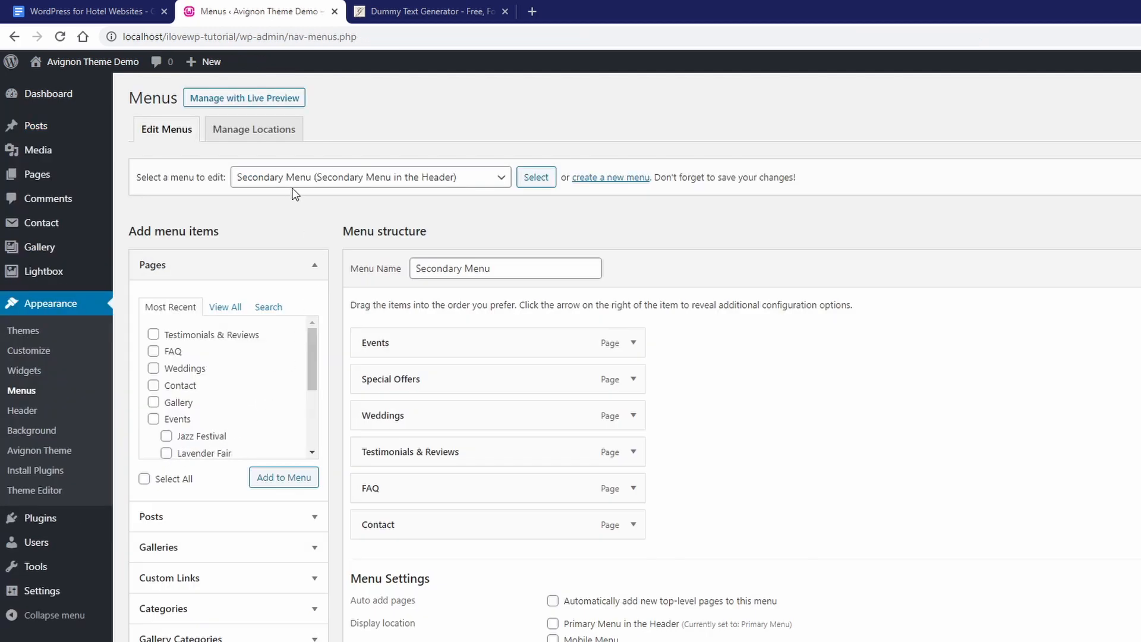
scroll(241, 489, down, 1)
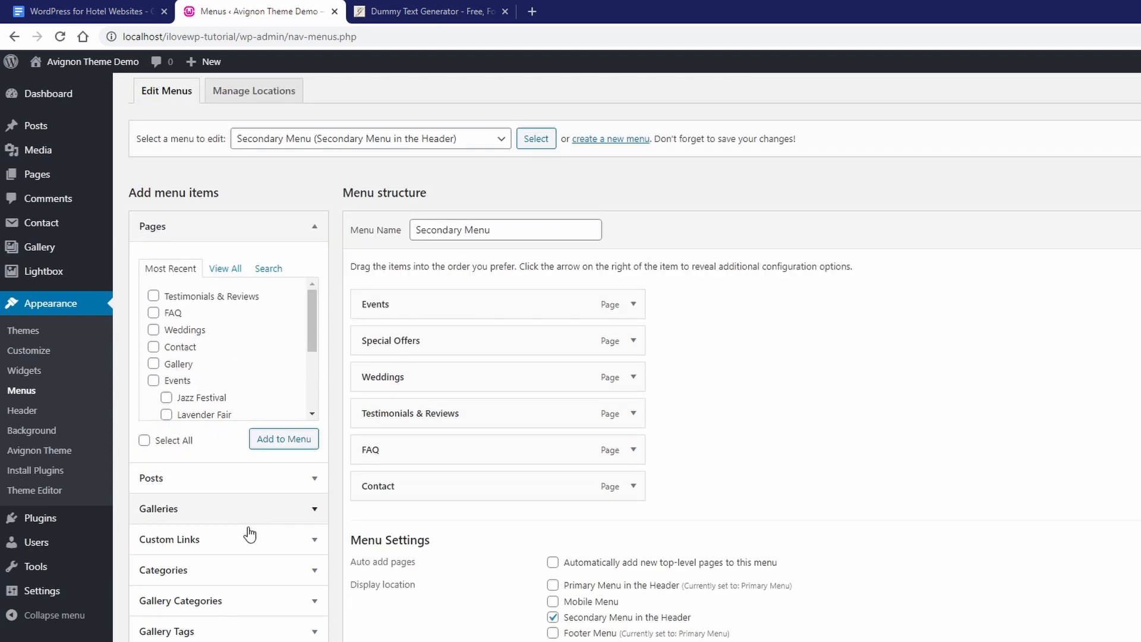
click(316, 572)
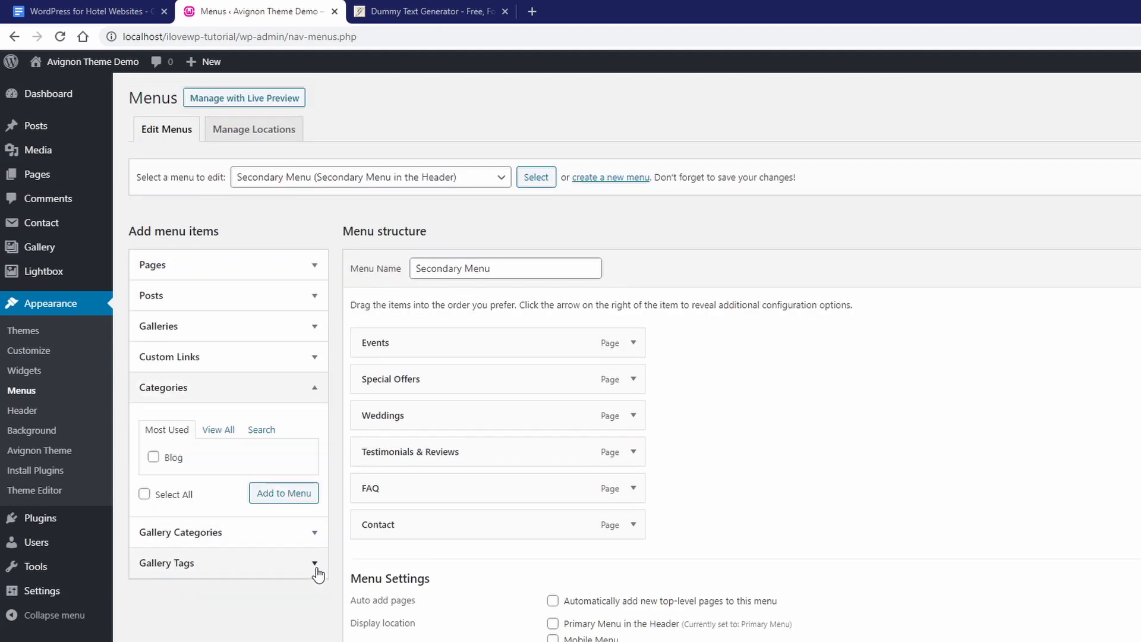
click(153, 456)
click(283, 494)
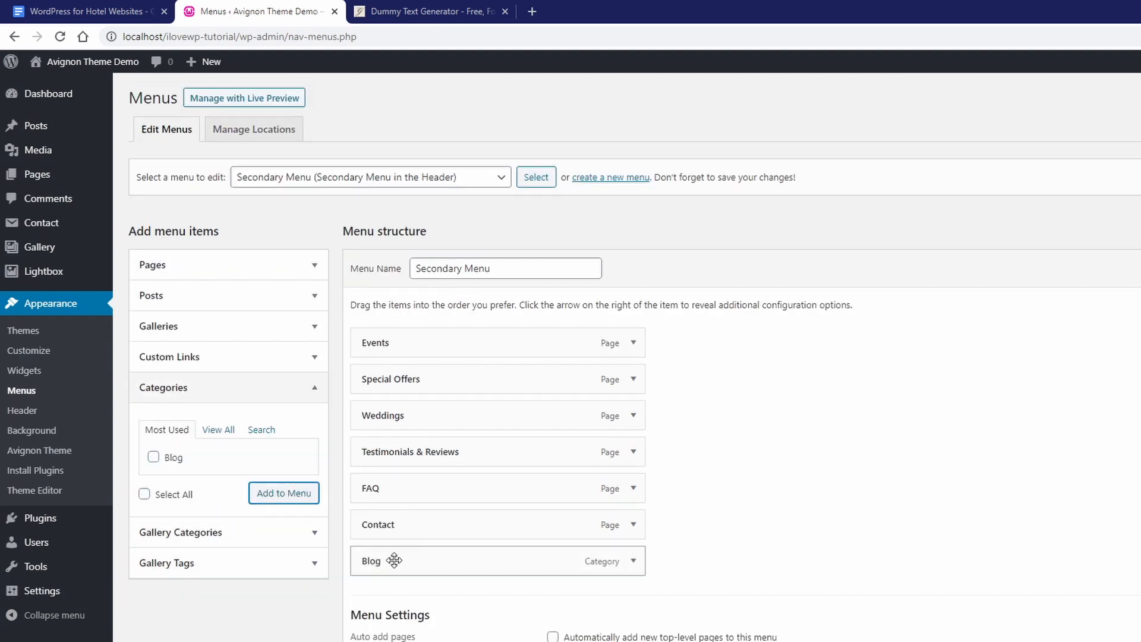
drag(395, 561, 407, 333)
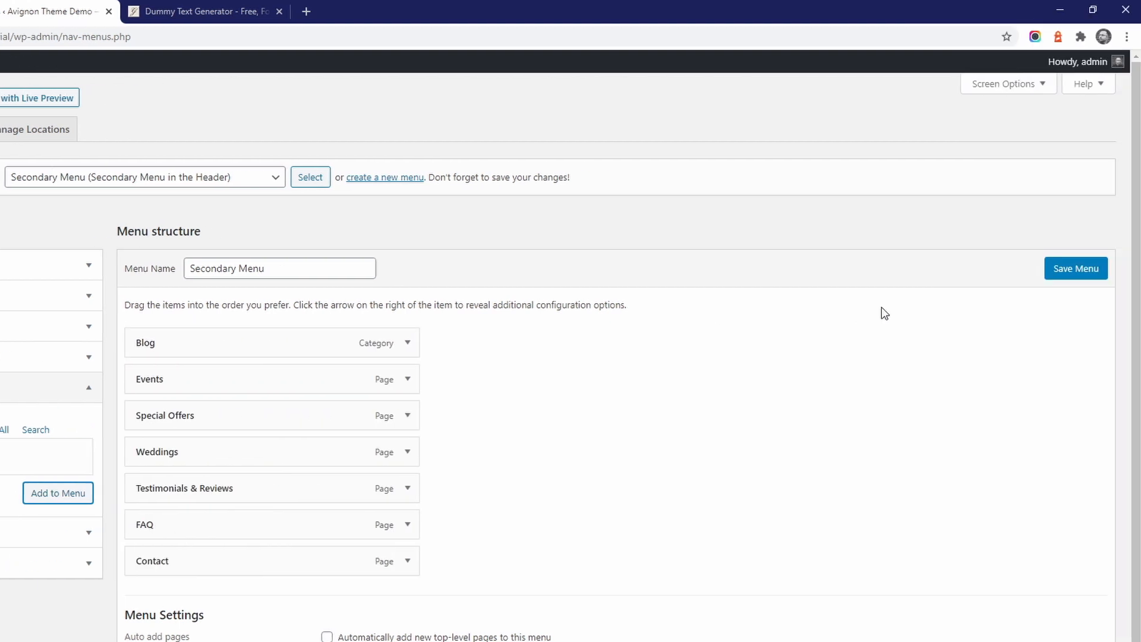
click(1057, 269)
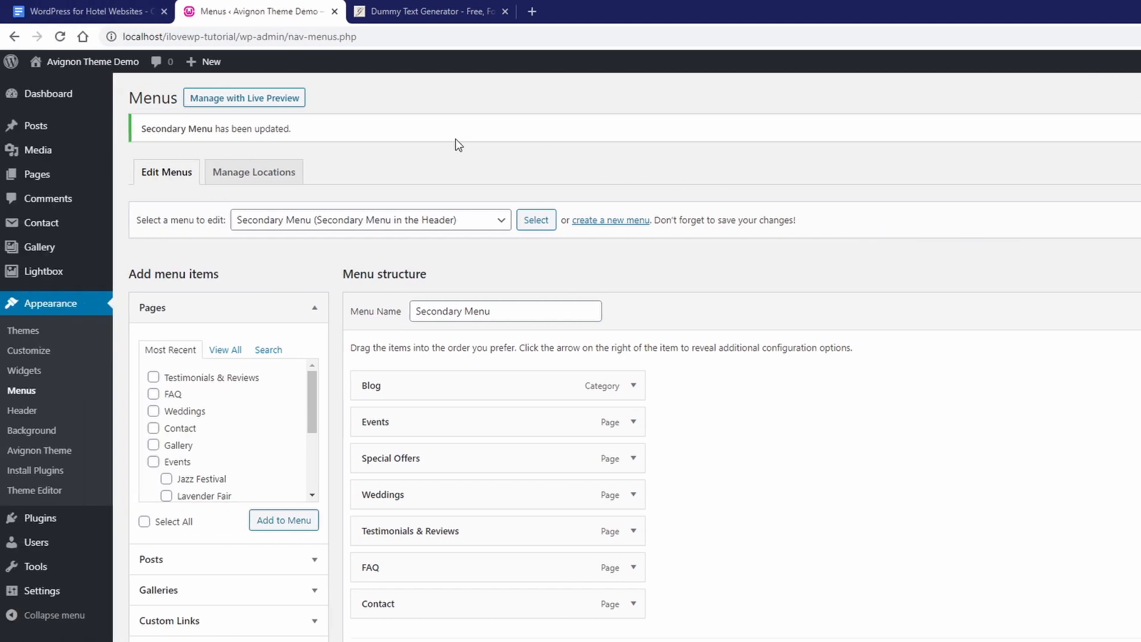
Step: Visit the site, look through the Blog page and its Hello World! post, and return to the home page
click(101, 65)
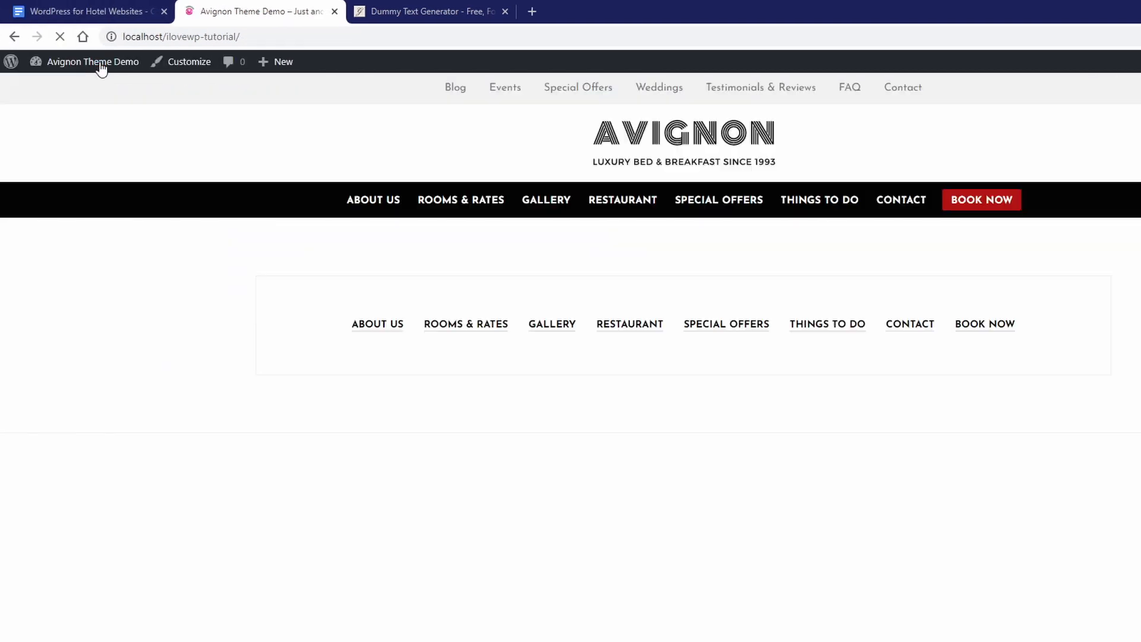
click(459, 90)
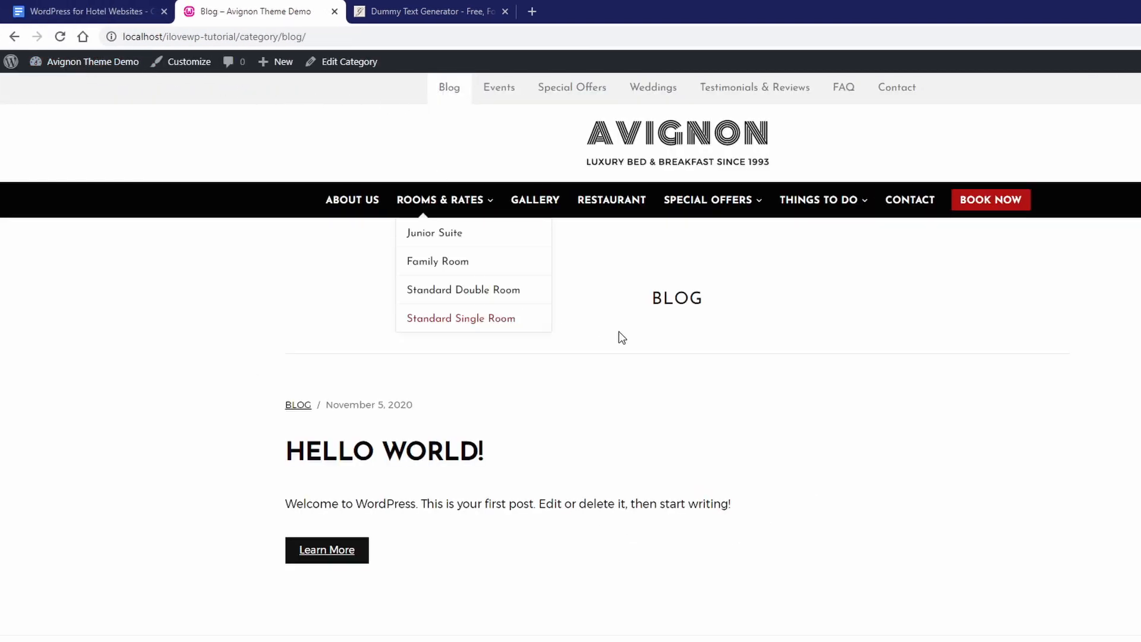
scroll(465, 336, down, 4)
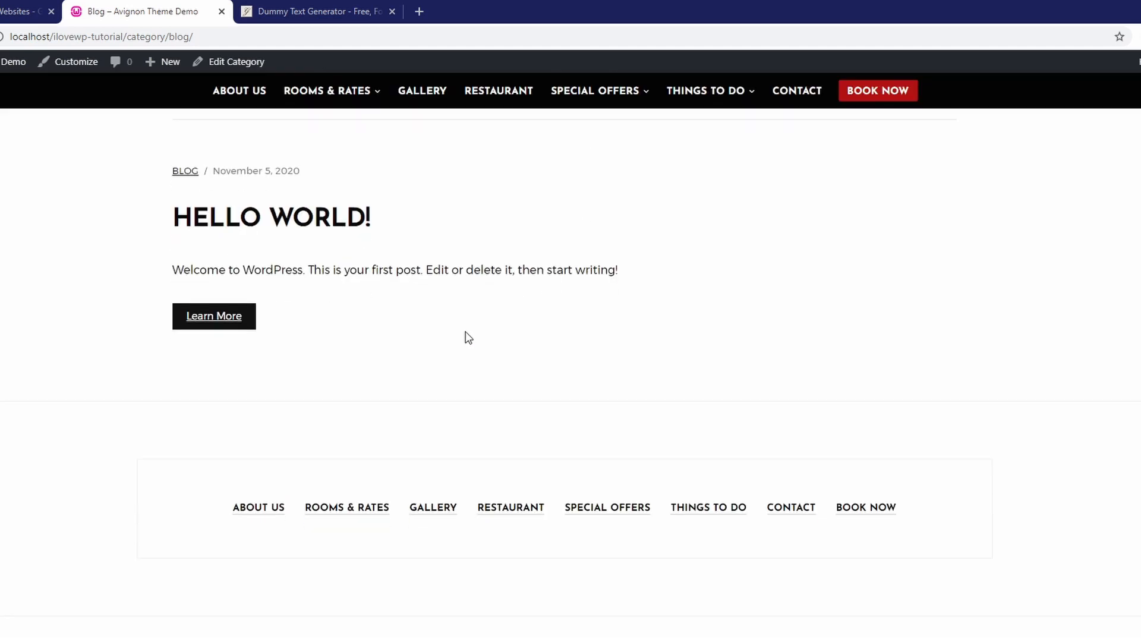
scroll(466, 333, up, 4)
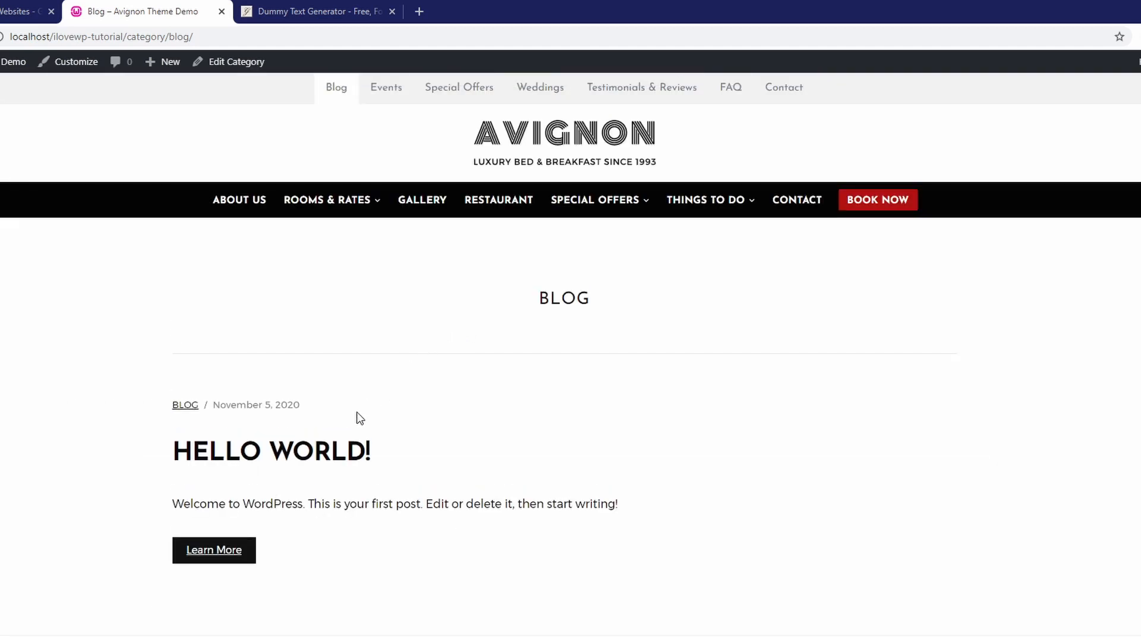
click(307, 459)
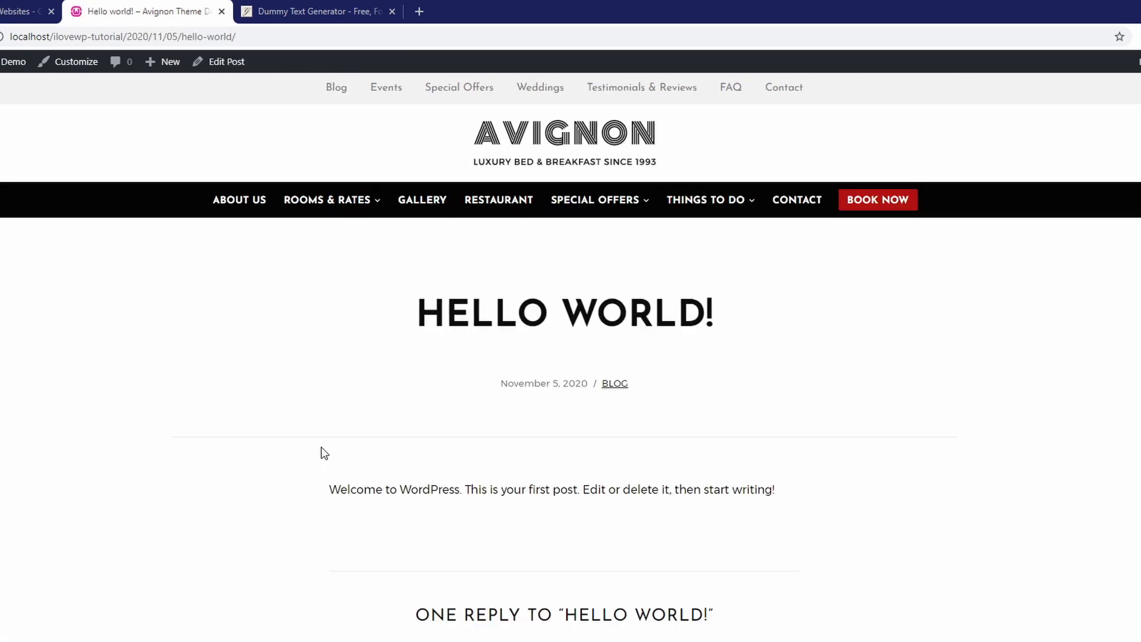
scroll(324, 452, down, 5)
scroll(323, 453, up, 5)
click(532, 145)
Step: Create a new post titled "A Delicious Pumpkin Pie is Available in Our Restaurant"
mouse_move(71, 64)
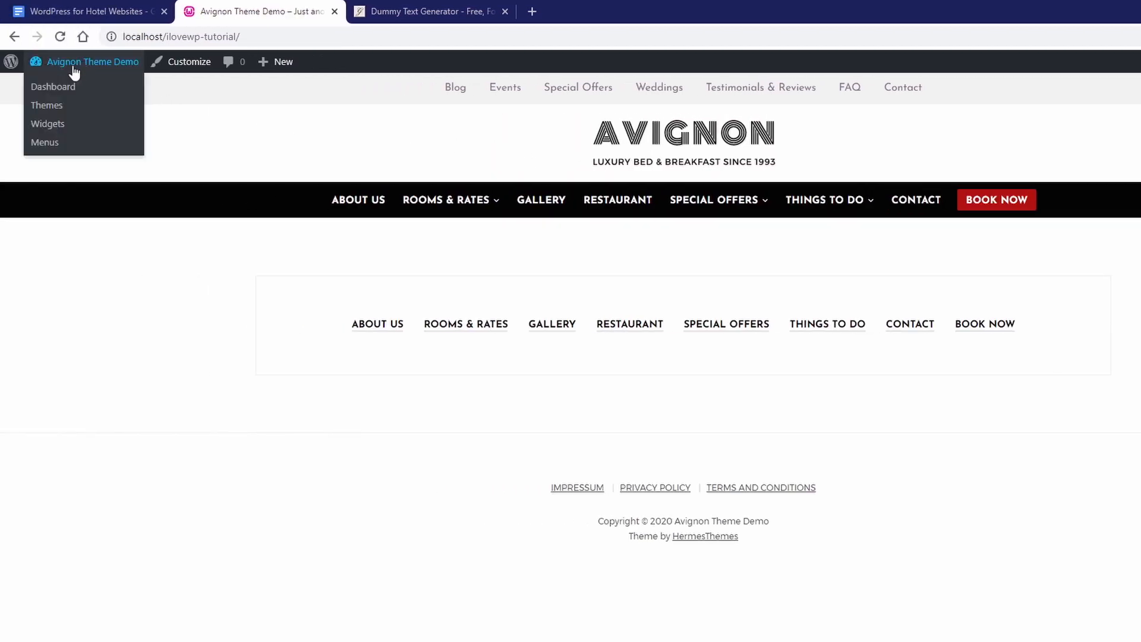
click(61, 83)
mouse_move(46, 175)
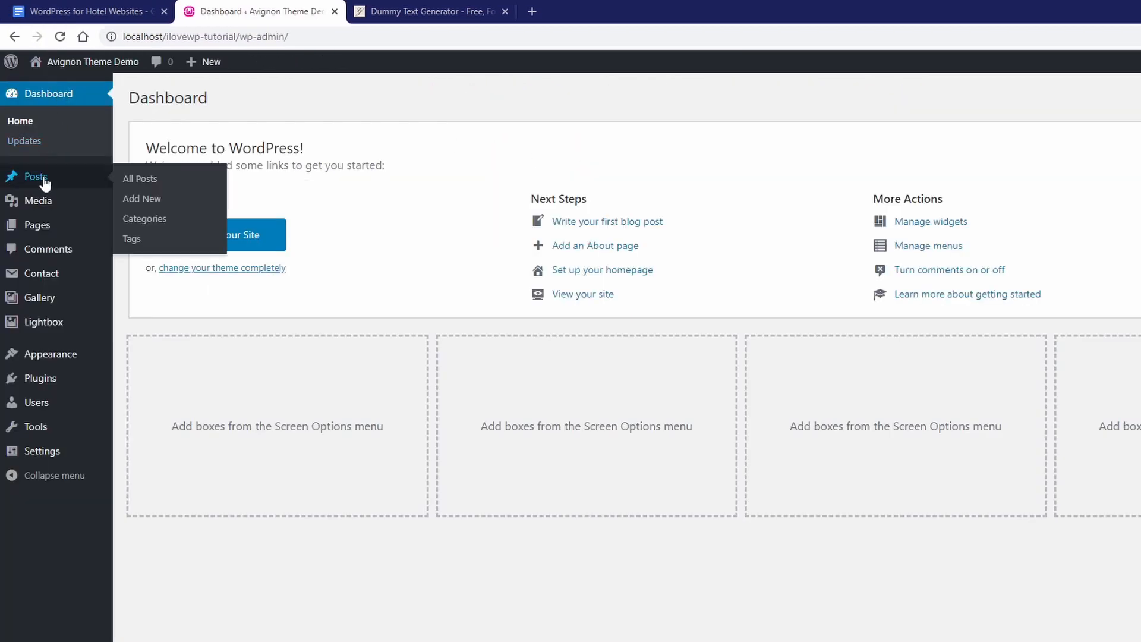
click(148, 202)
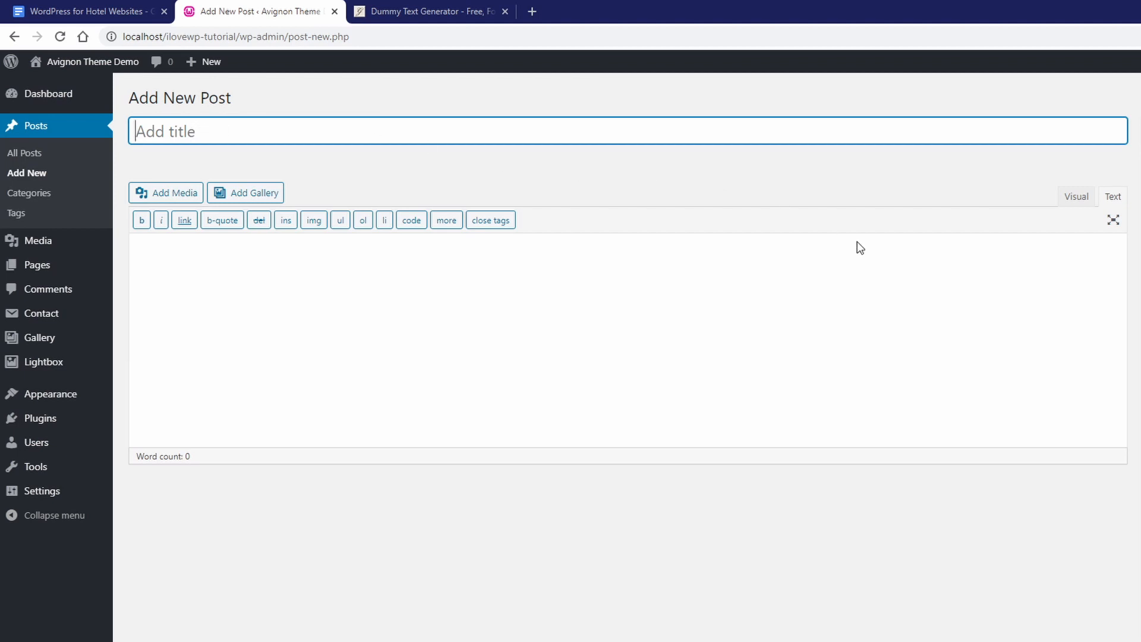
scroll(1139, 442, down, 8)
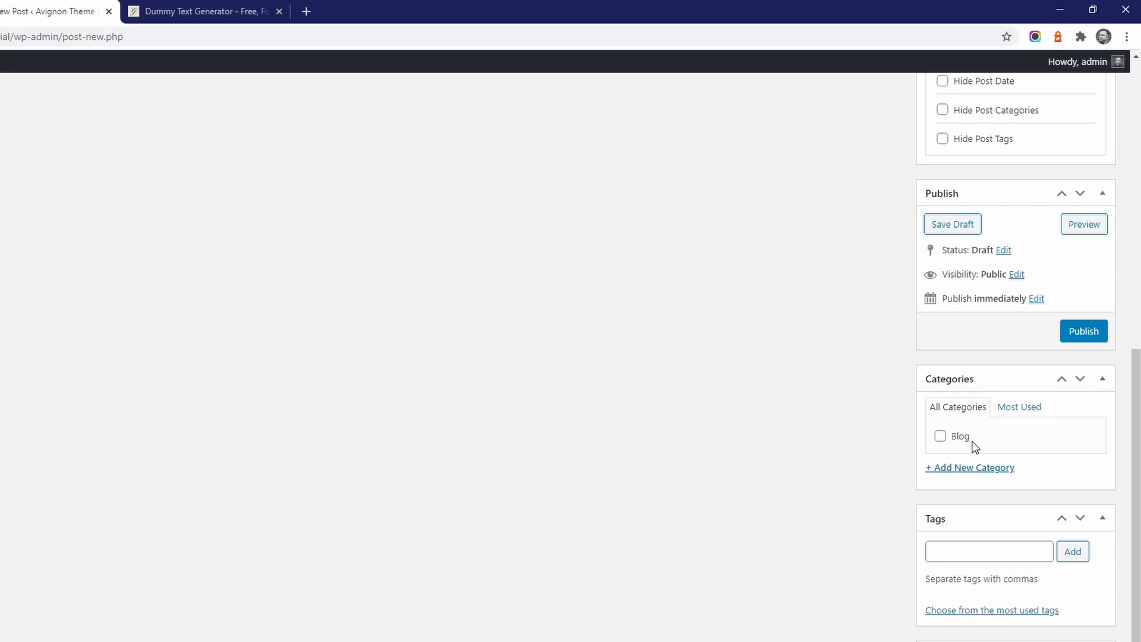
scroll(701, 395, up, 10)
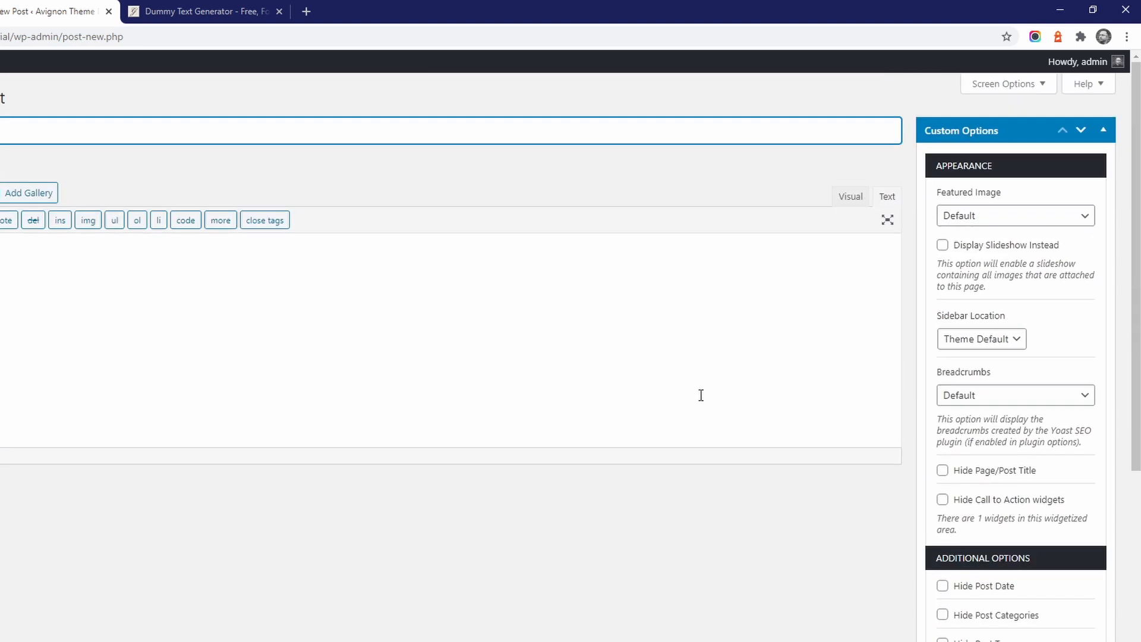
text(A Delicious Pumpkin Pie is Available in Our Restaurant)
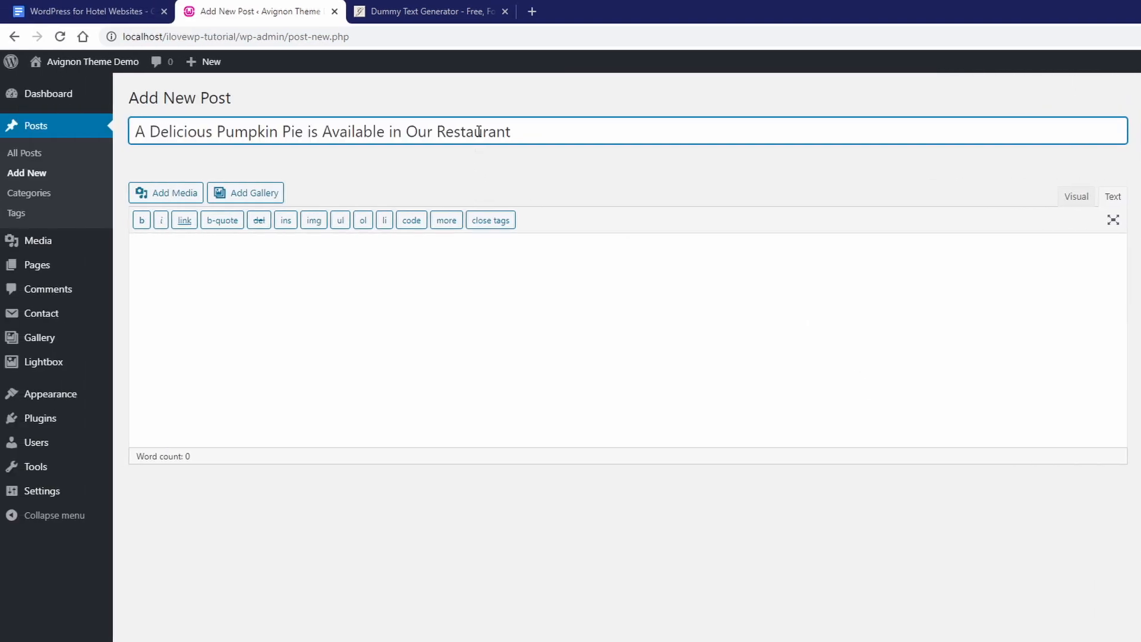
Step: Copy the generated HTML text from the Dummy Text Generator page and paste it as the new post's body
click(431, 250)
click(415, 9)
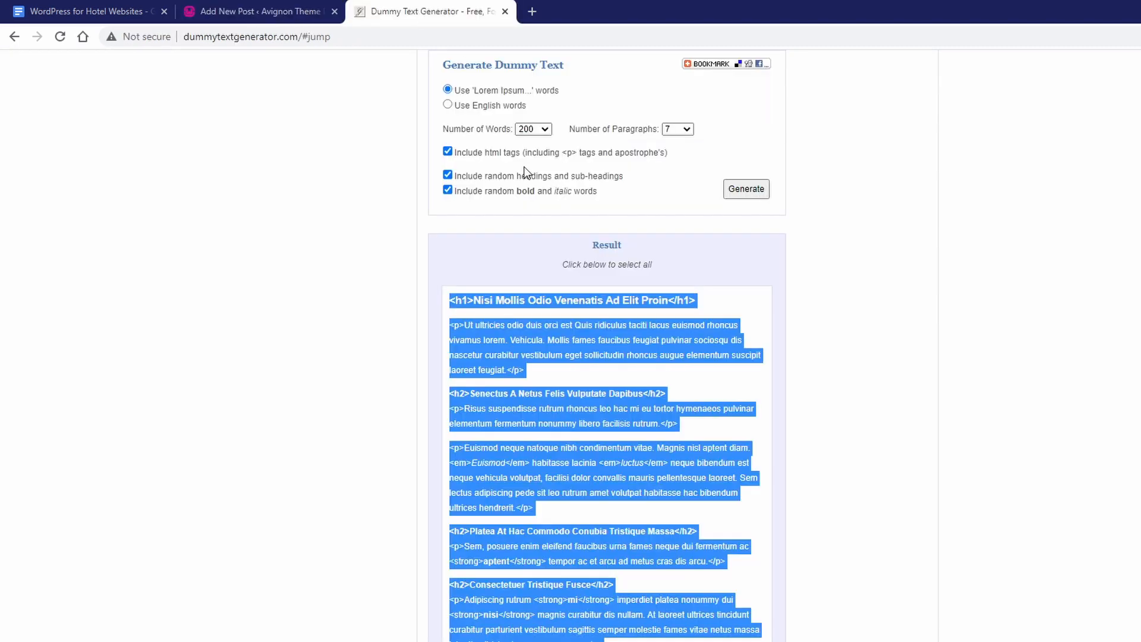
right_click(539, 321)
click(561, 331)
click(261, 11)
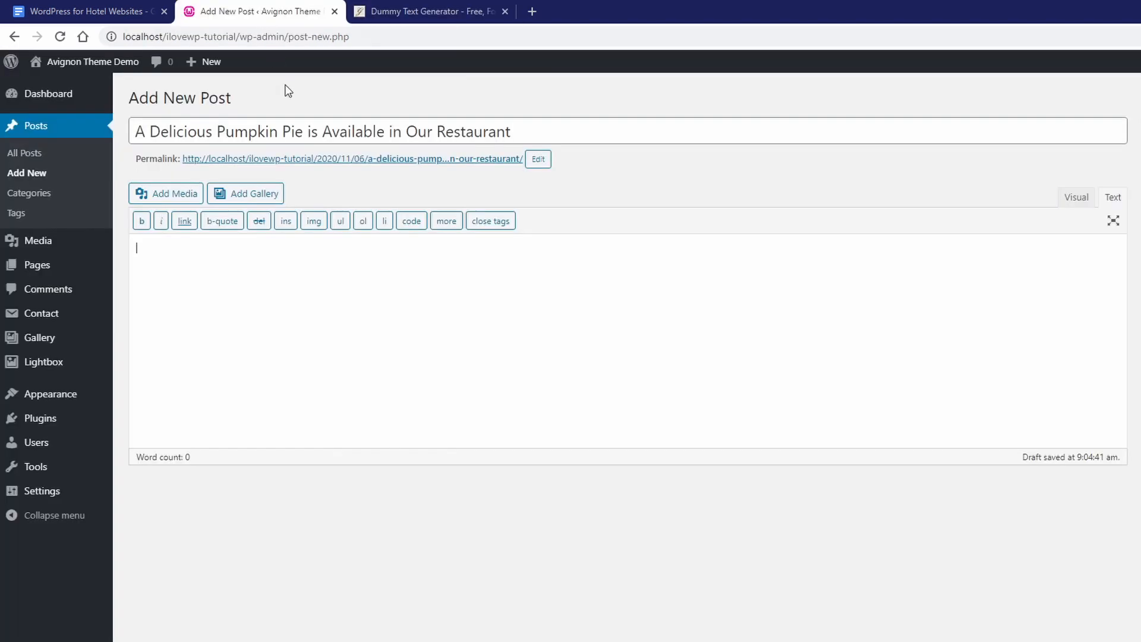
right_click(303, 272)
click(342, 383)
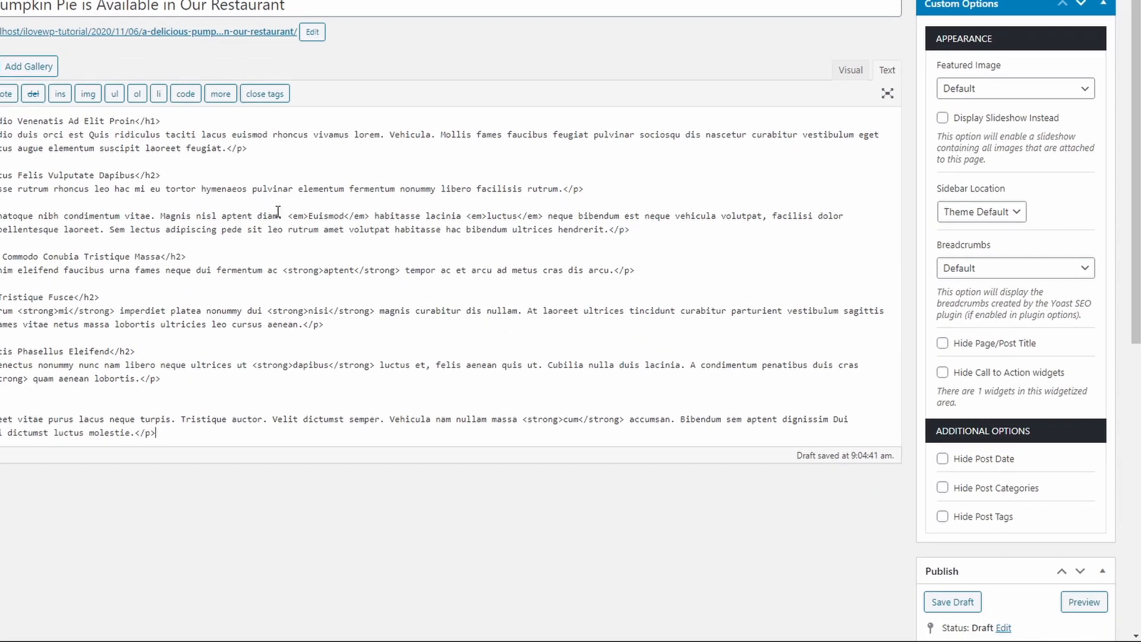
Step: Upload pexels-element-digital-669729.jpg from the MISC folder and set it as the post's featured image
scroll(836, 230, down, 8)
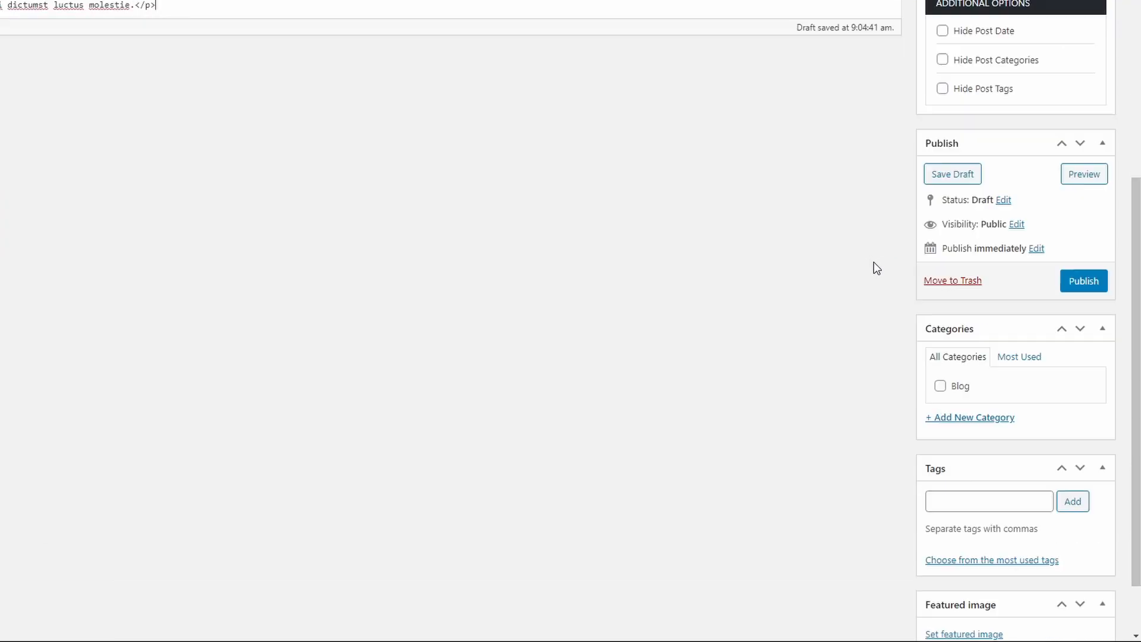
click(943, 555)
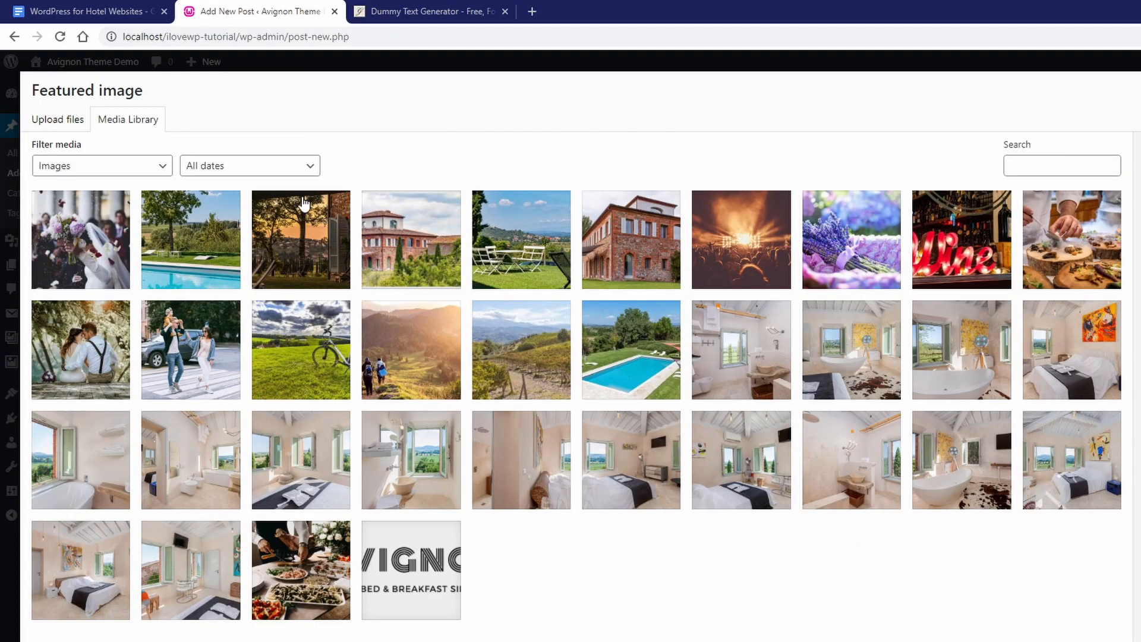
click(58, 121)
click(674, 382)
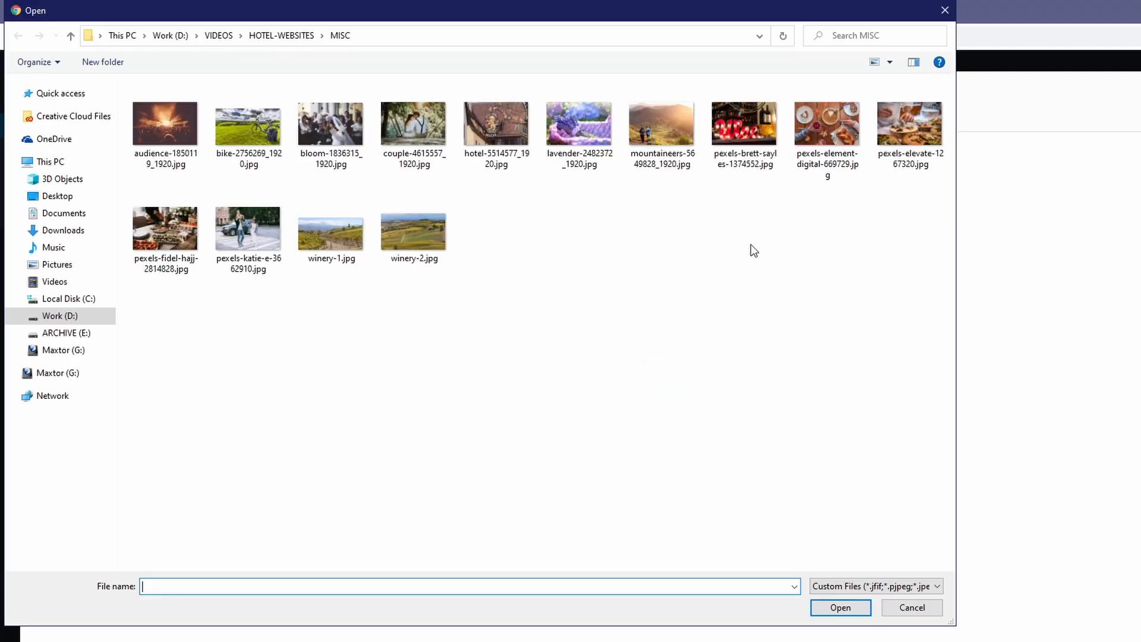
double_click(825, 123)
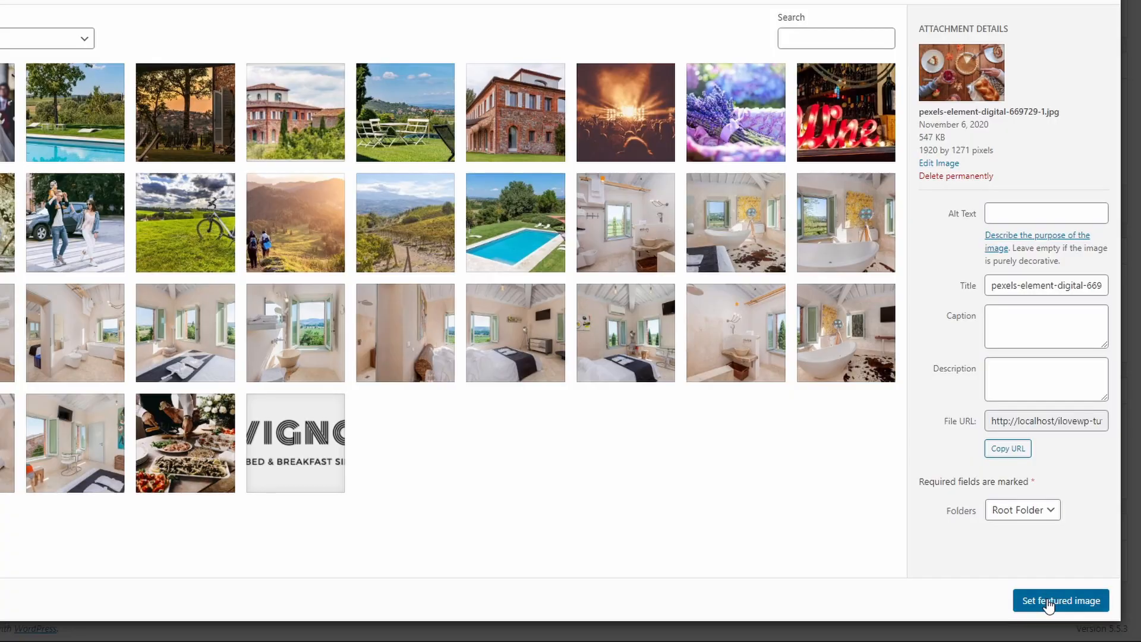
click(1048, 601)
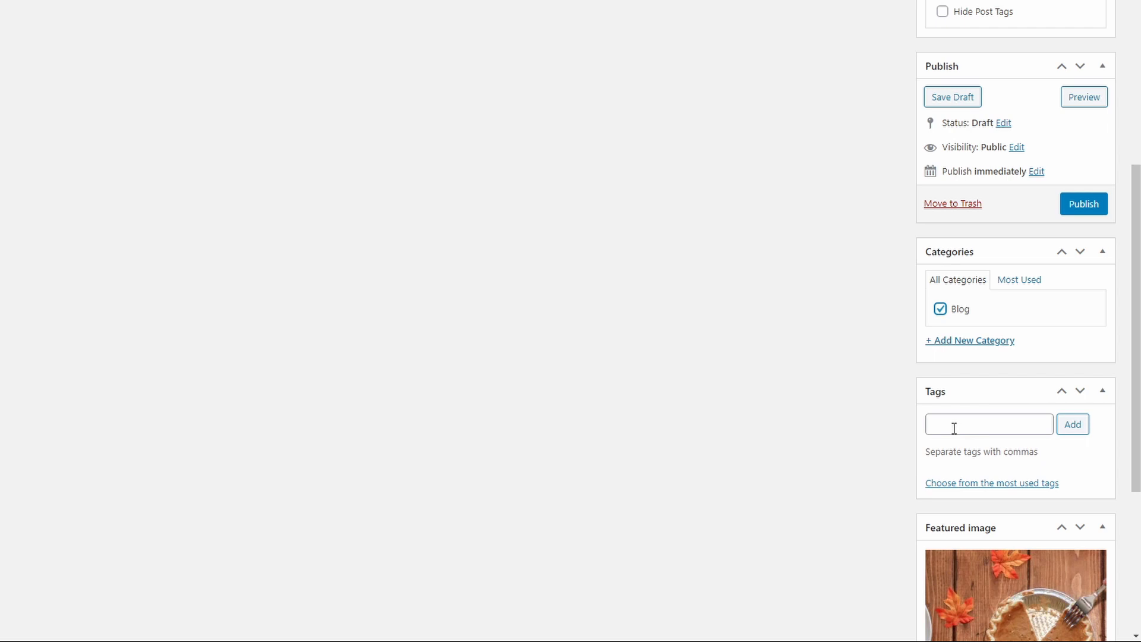
Step: Publish the pumpkin pie post and view it on the site
click(1083, 207)
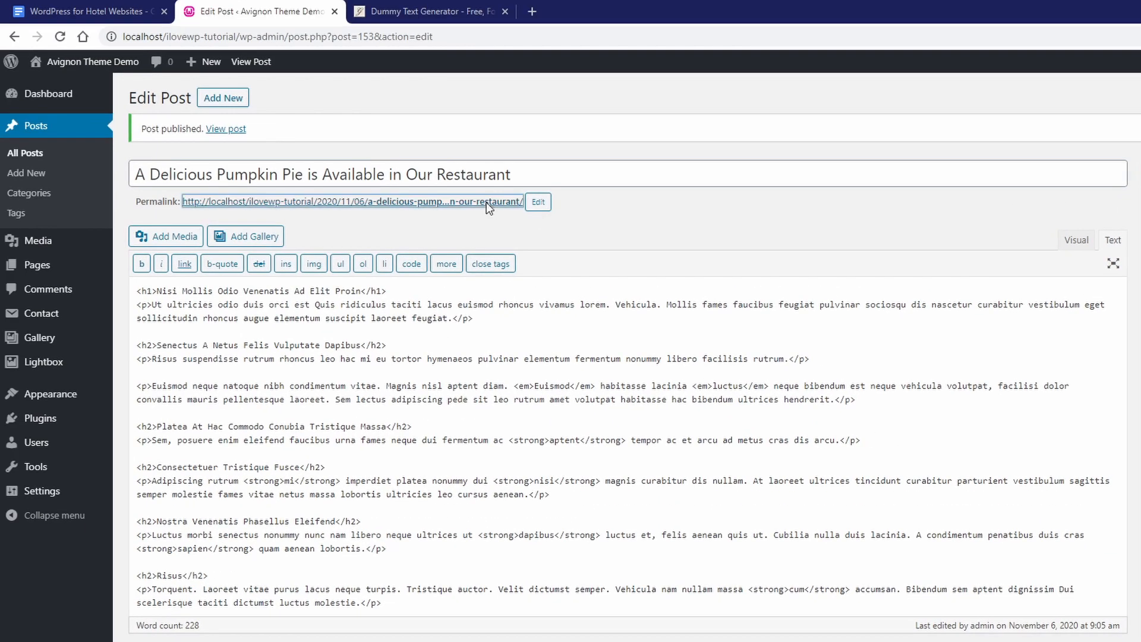
click(268, 75)
scroll(624, 427, down, 7)
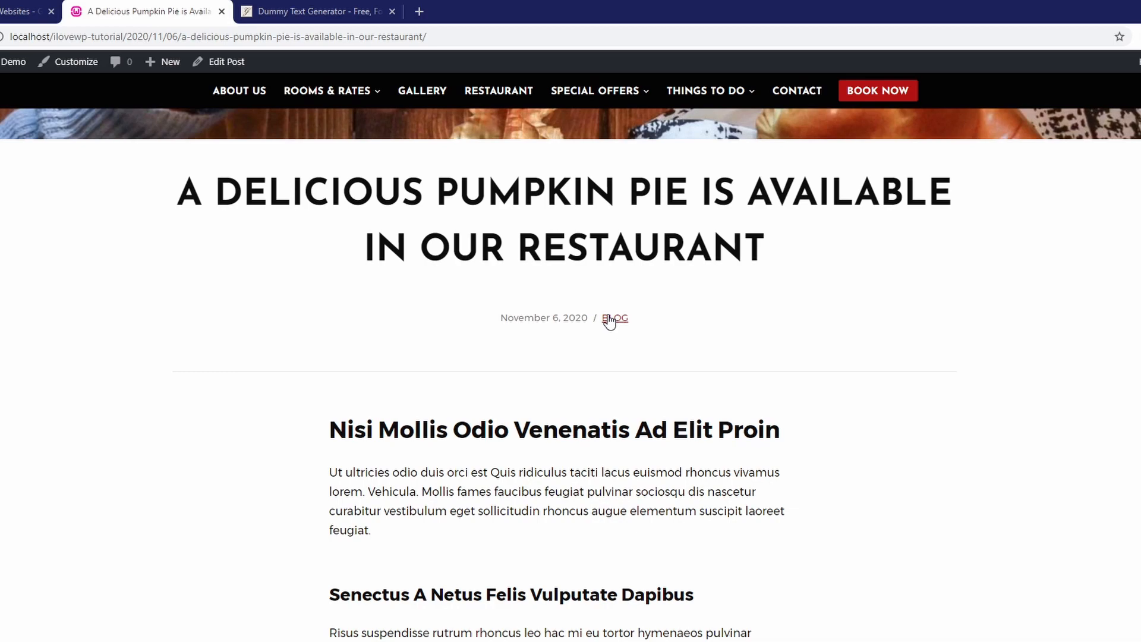
Step: Look through the Blog category page's post listing, then return to the site's home page
click(610, 321)
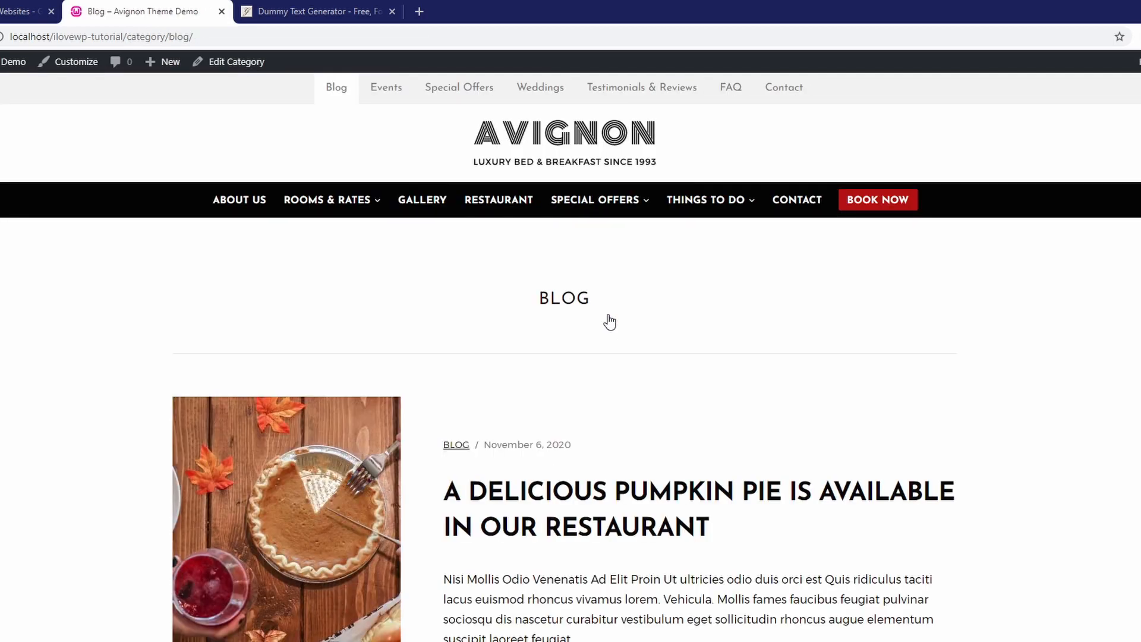
scroll(609, 321, down, 4)
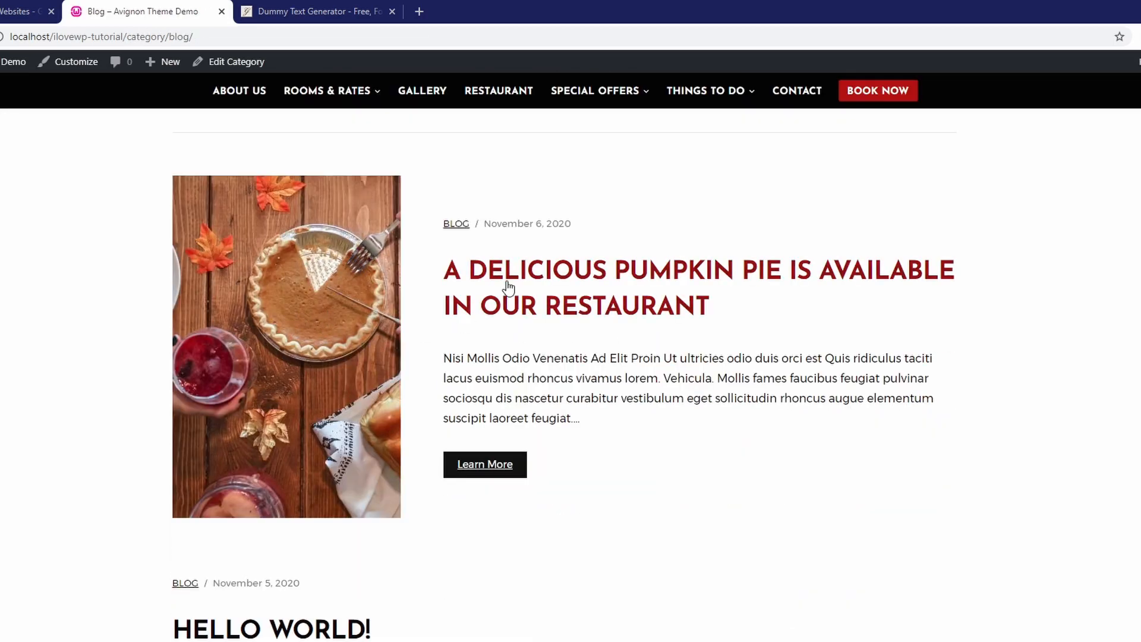
scroll(490, 416, up, 3)
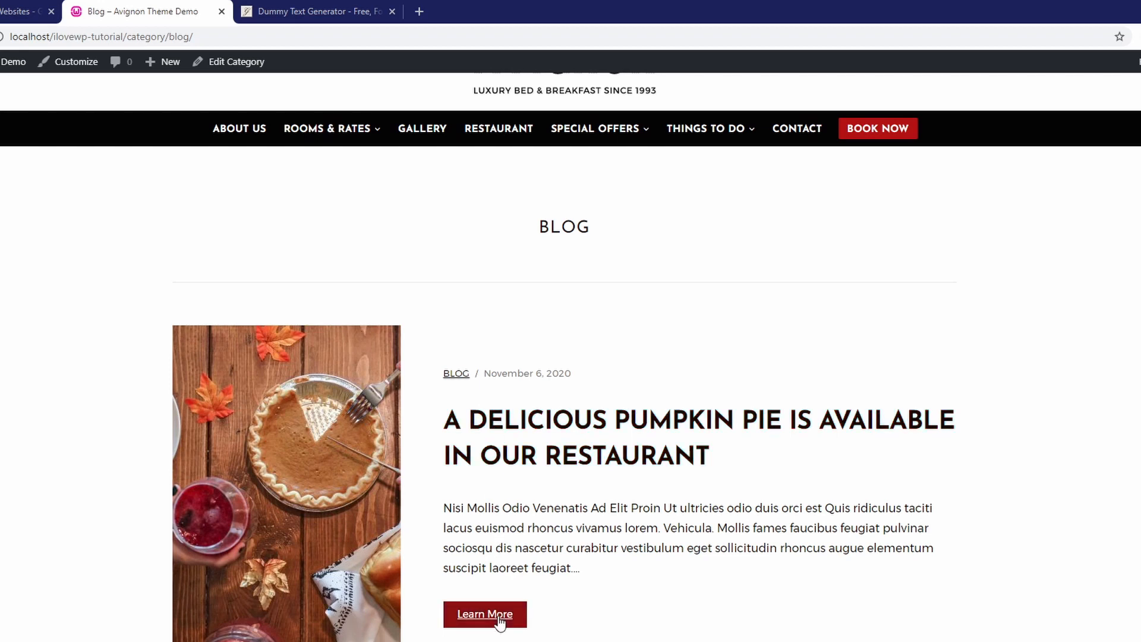
scroll(525, 436, up, 2)
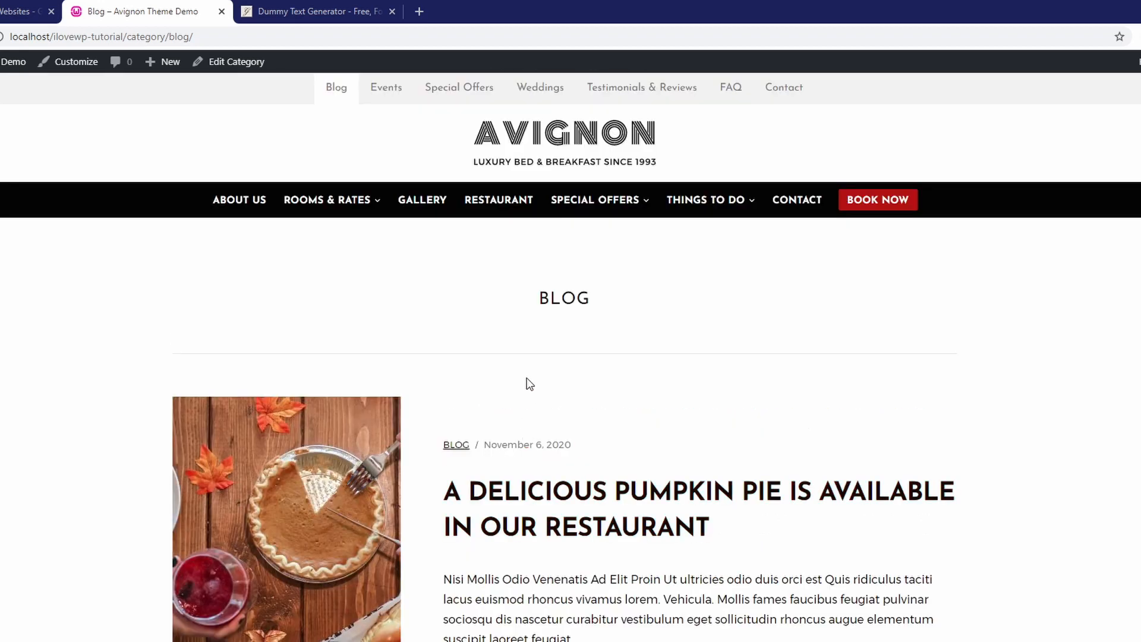
click(535, 149)
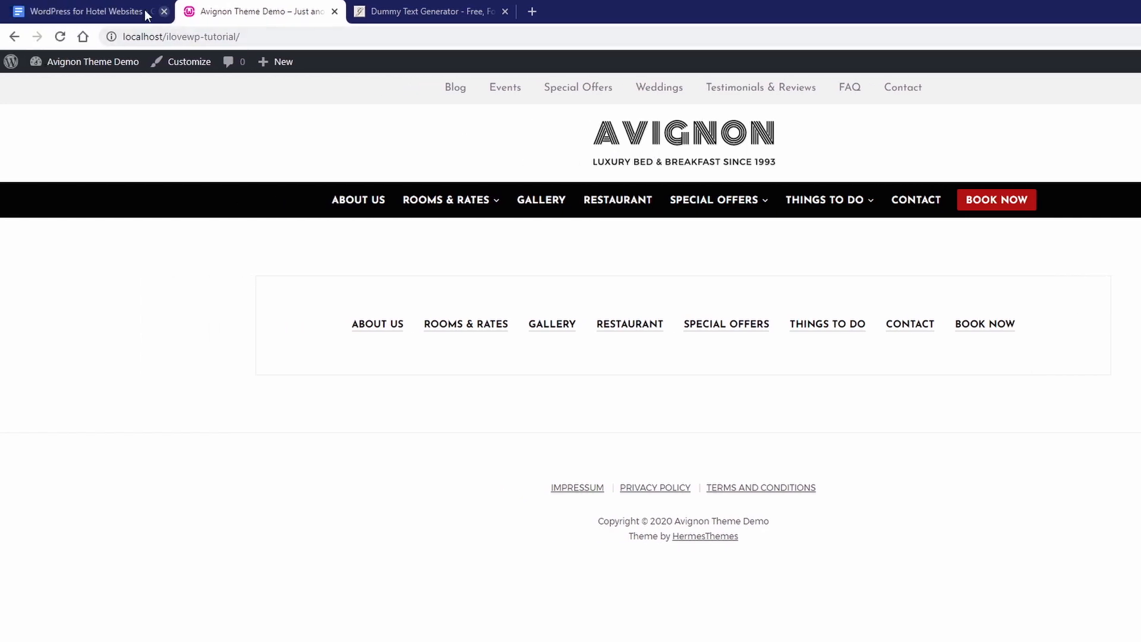
Step: Shade the Blog & News row grey in the page structure table of the WordPress for Hotel Websites document
click(32, 10)
drag(502, 534, 739, 537)
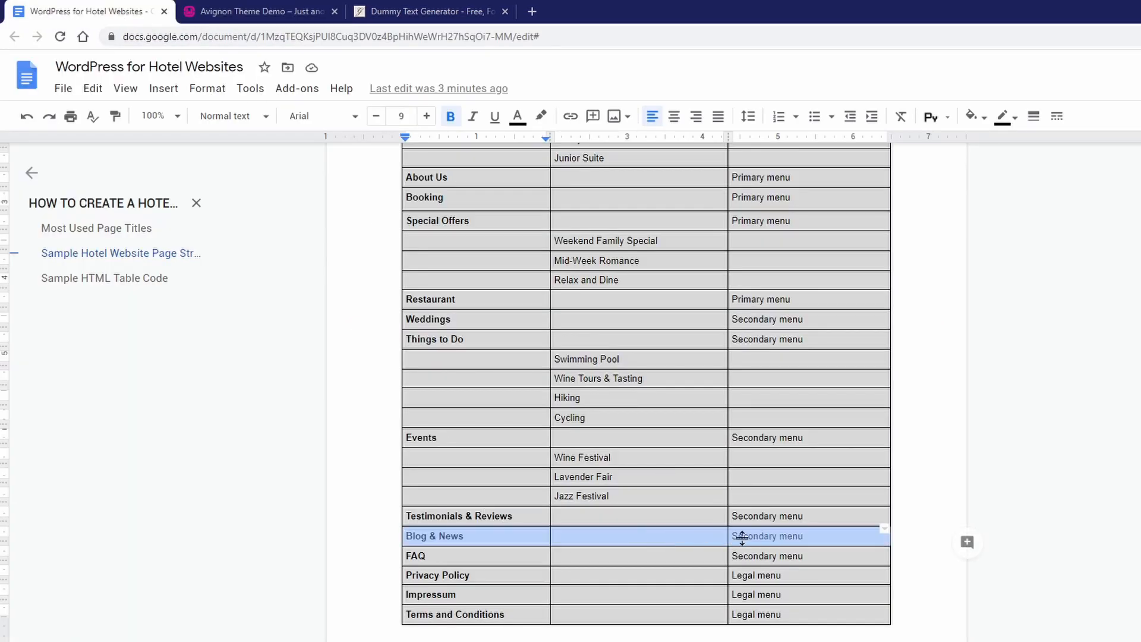
click(973, 116)
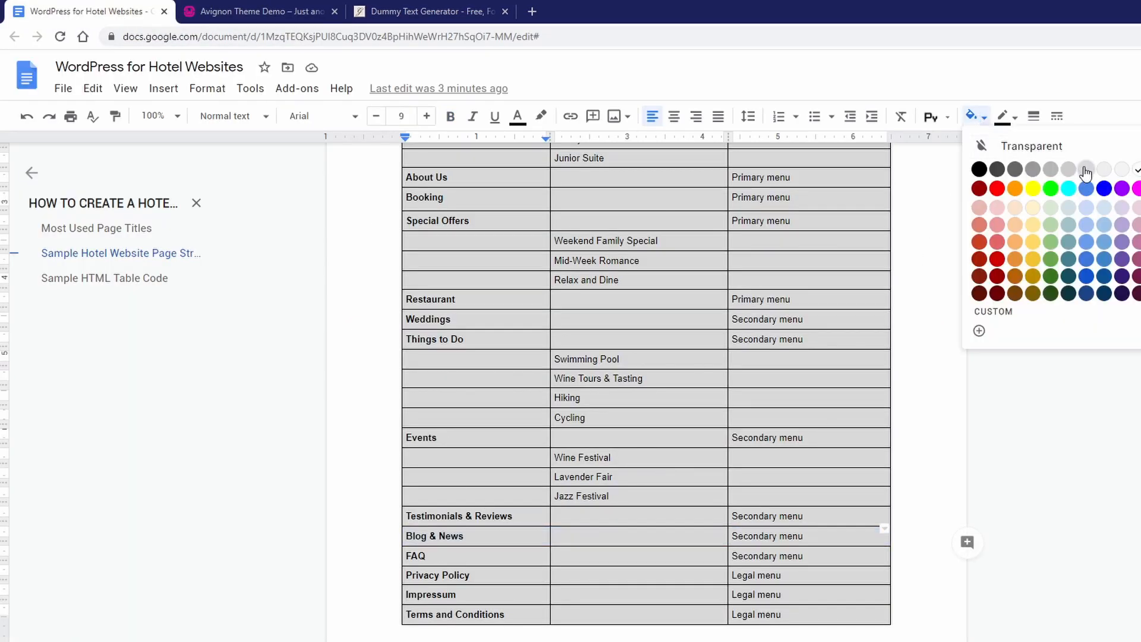
click(1069, 169)
click(479, 537)
scroll(466, 367, up, 5)
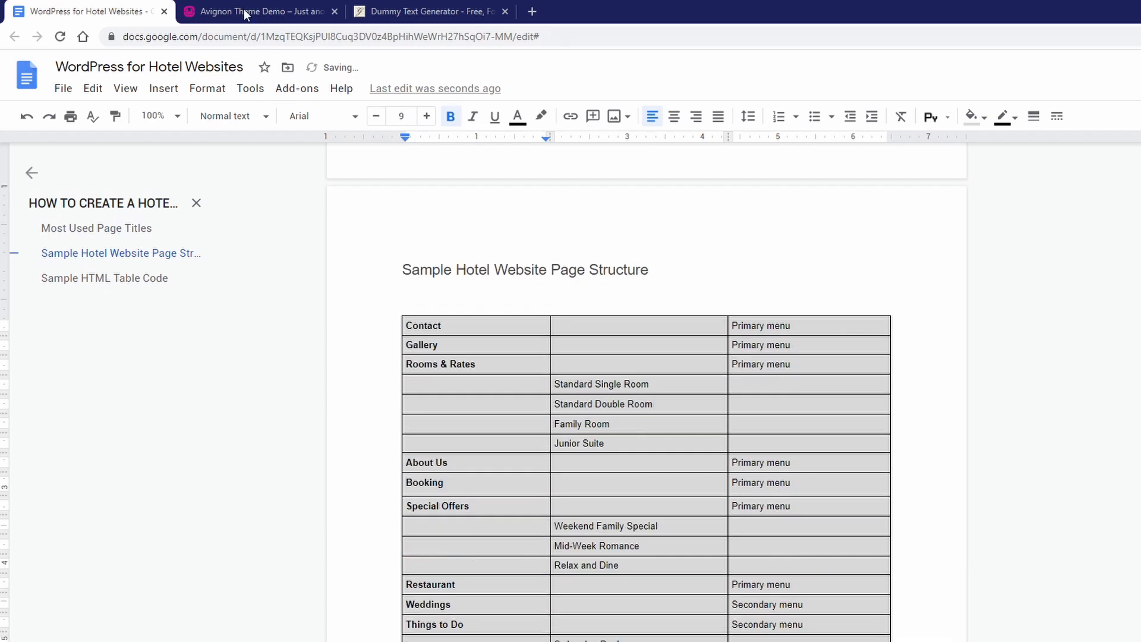
Step: Customize the site's header with house-outside-3.jpg from the media library, cropping away strips of sky and of the lower greenery
click(237, 10)
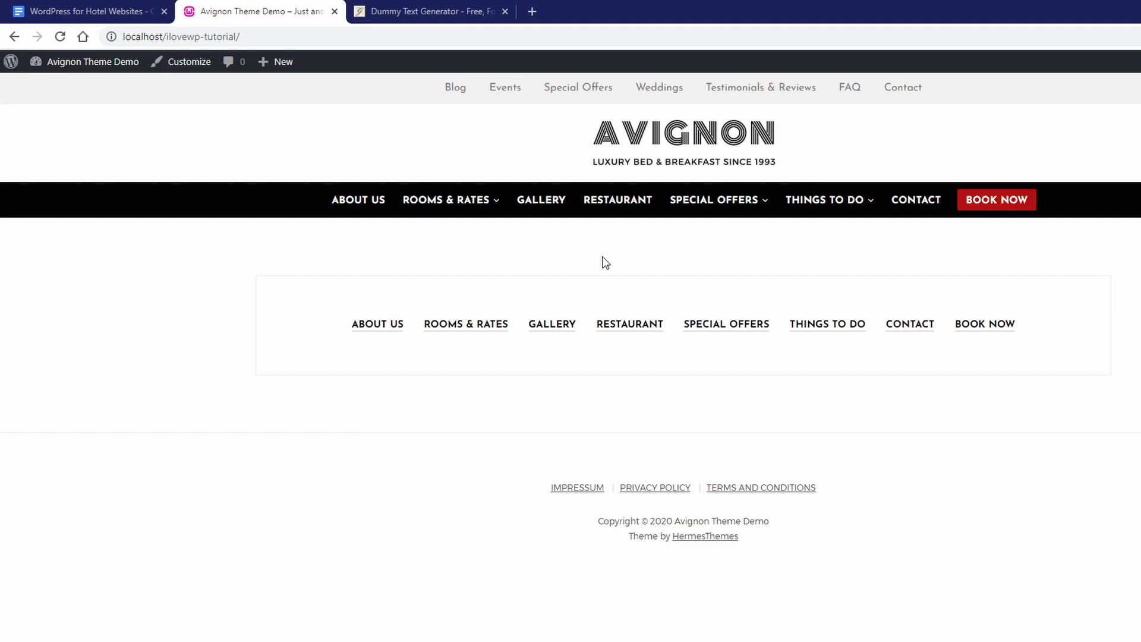
click(177, 65)
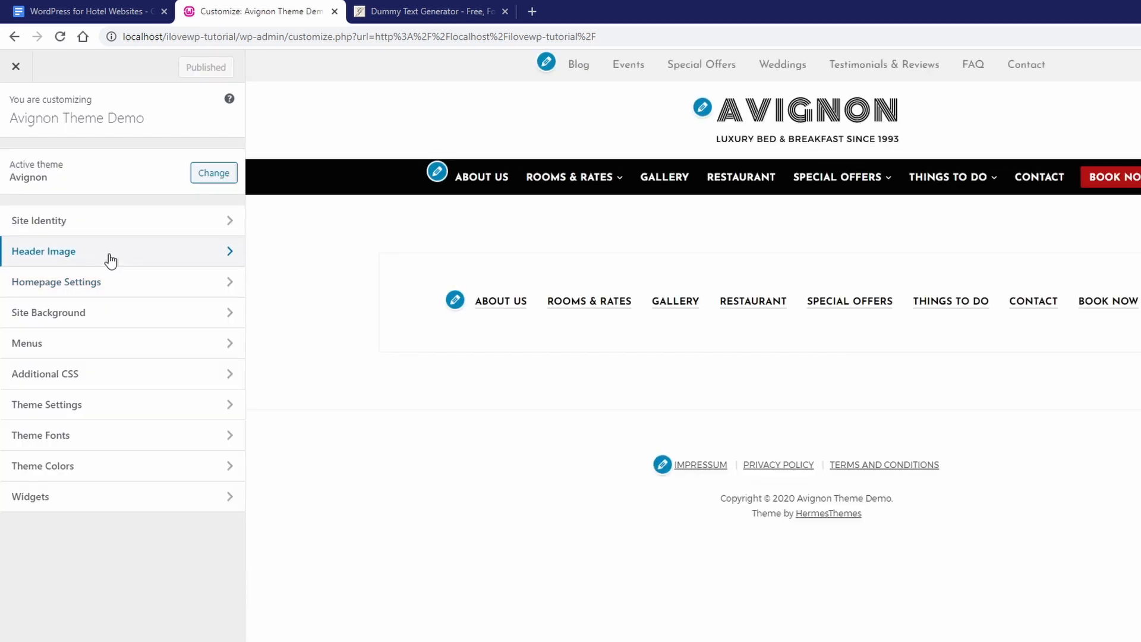
click(111, 261)
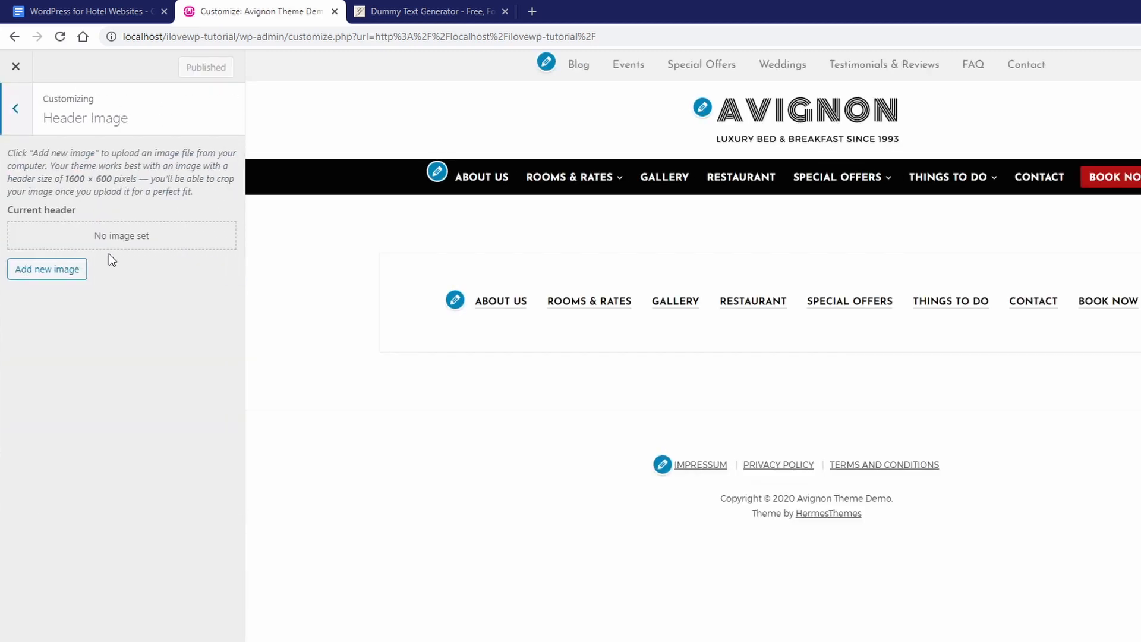
click(55, 268)
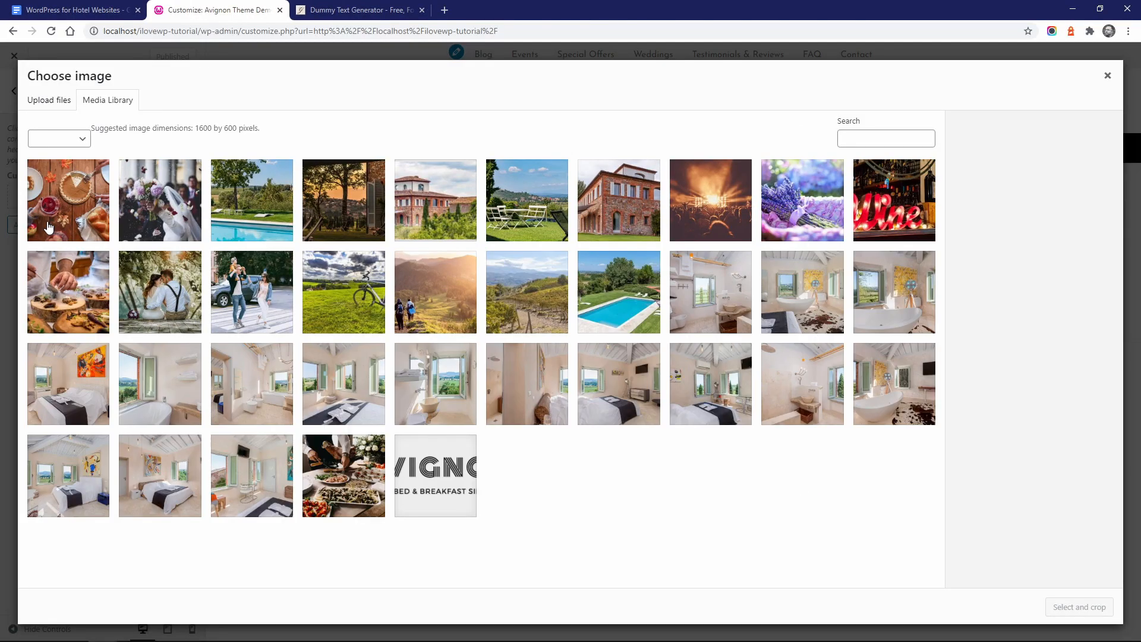
click(445, 214)
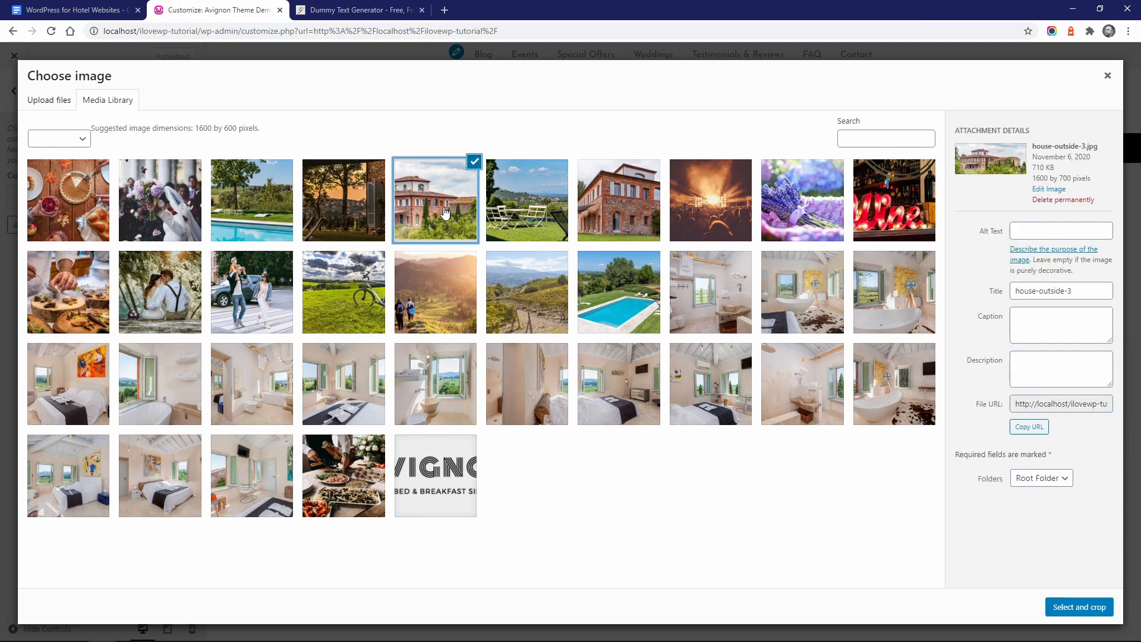
click(1066, 607)
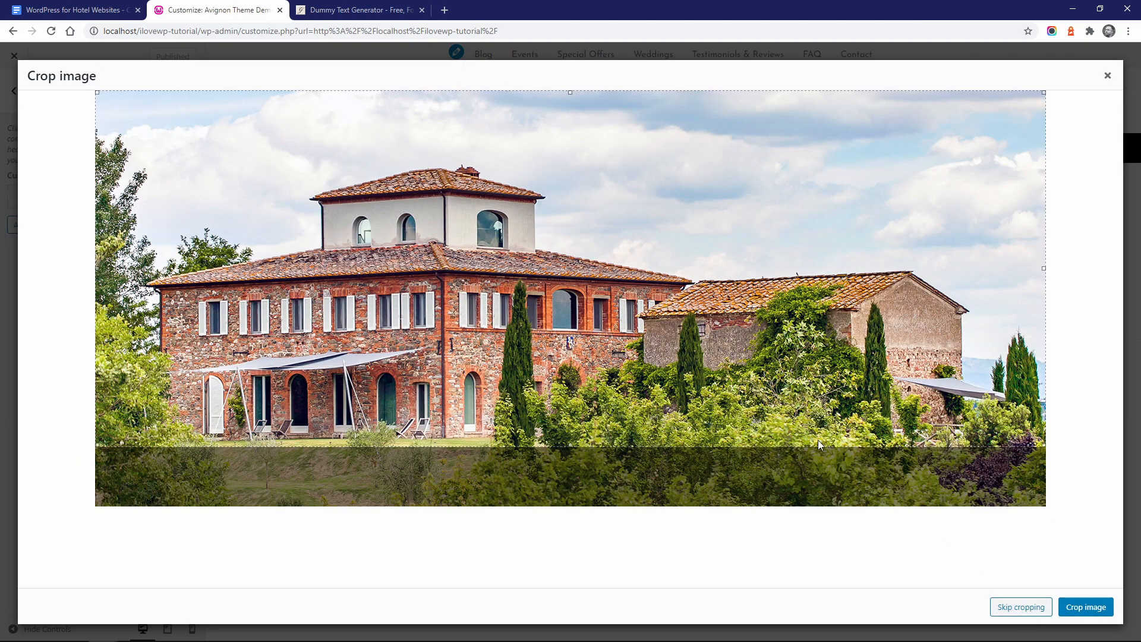
drag(720, 378, 708, 413)
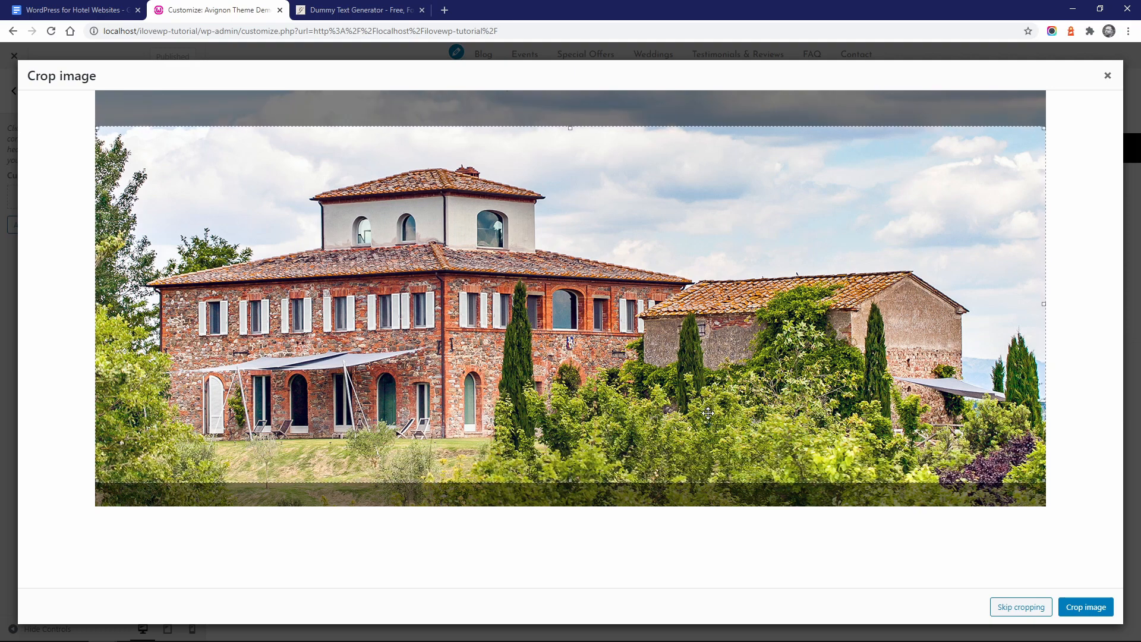
click(1090, 607)
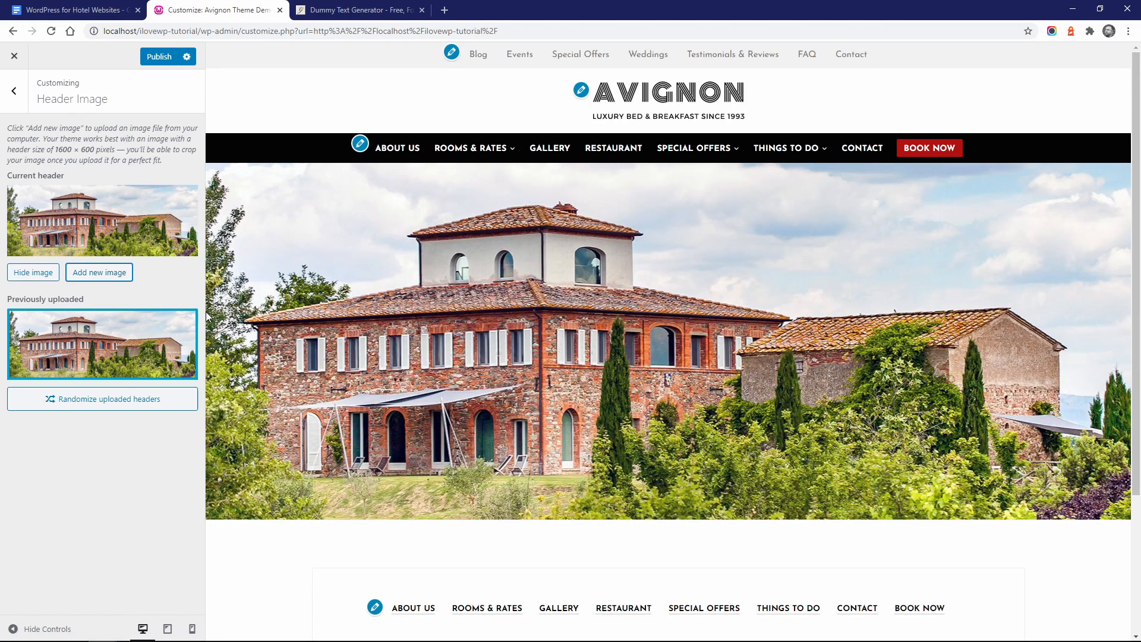
Step: Add the garden photo with the white table and chairs as another header image, with the crop moved down to include the lawn
click(98, 272)
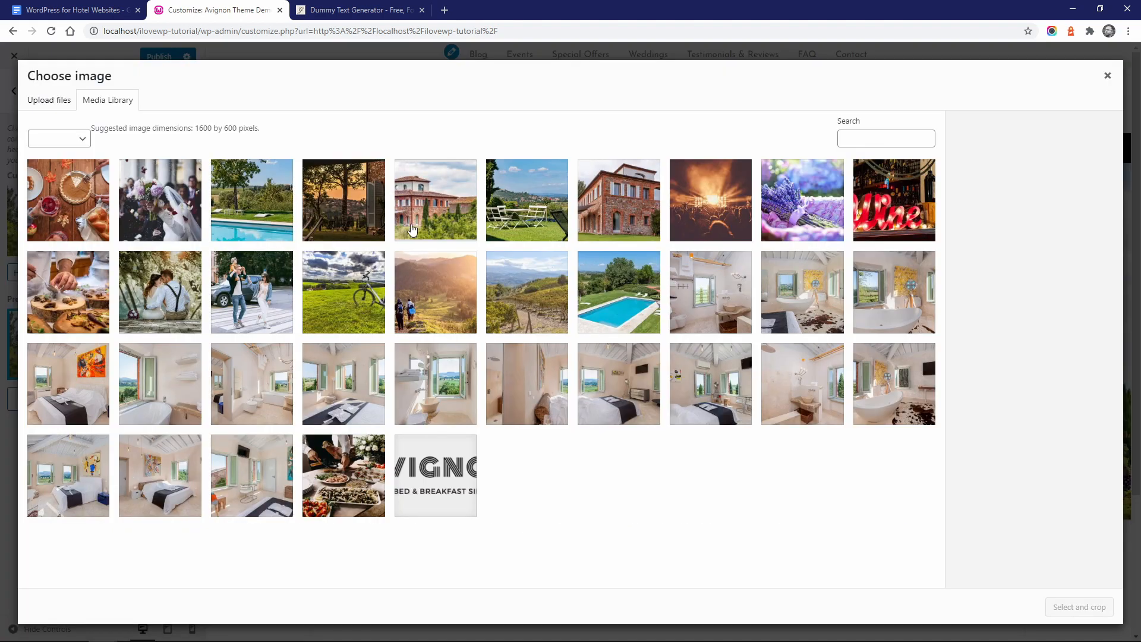
click(505, 201)
click(1064, 607)
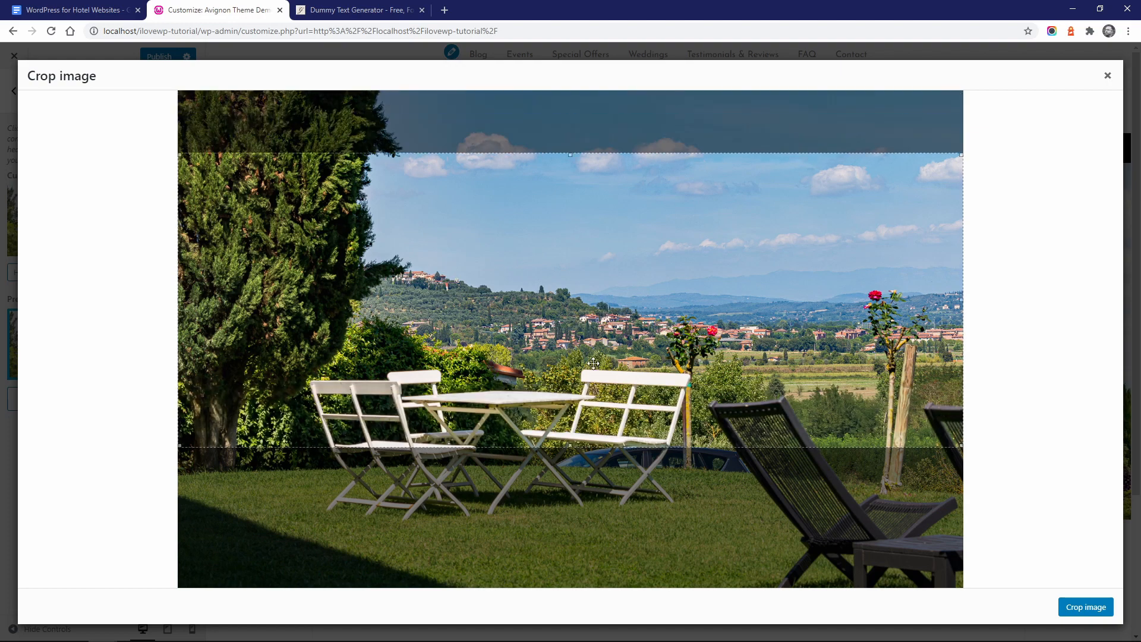
drag(593, 363, 593, 427)
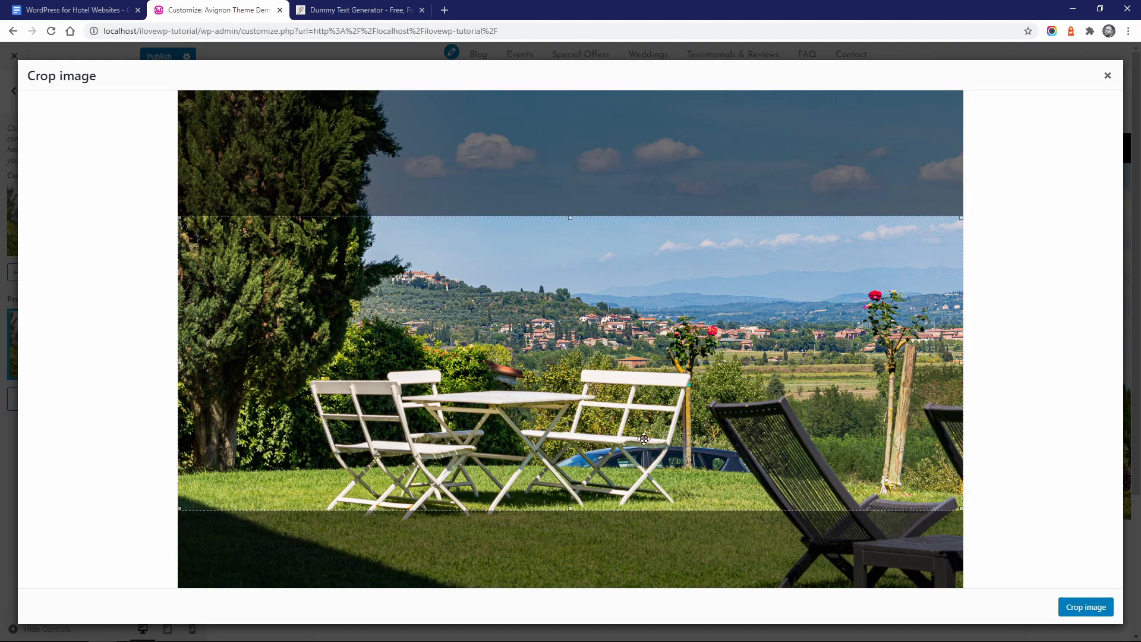
click(1077, 608)
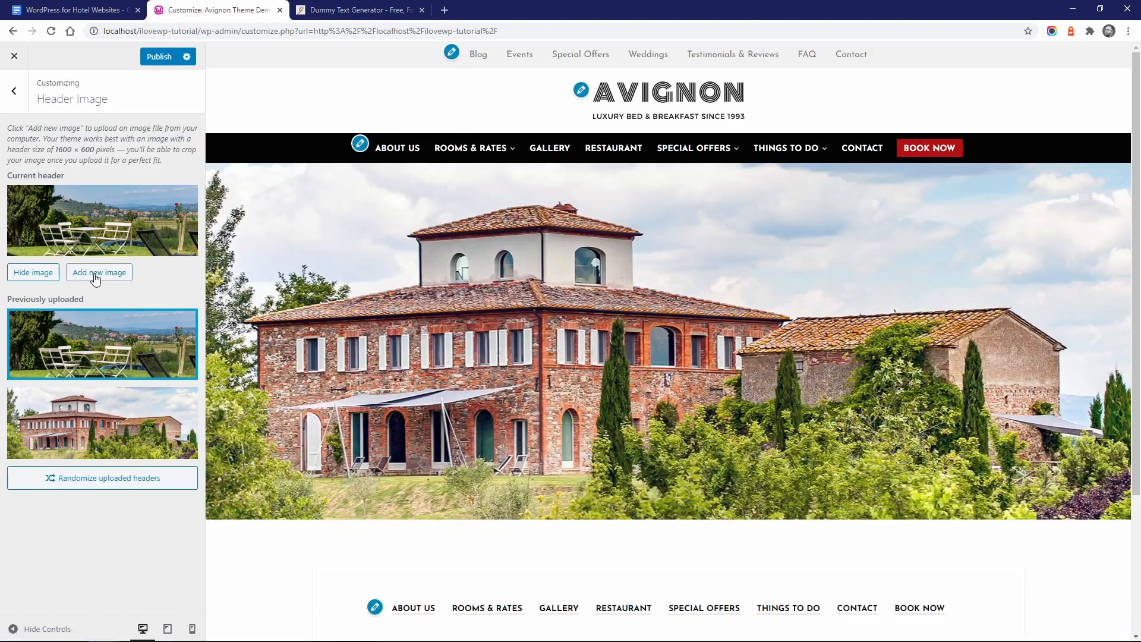
Step: Add the swimming pool photo with the red shade sails as a third header image, with the crop moved down over the pool
click(95, 274)
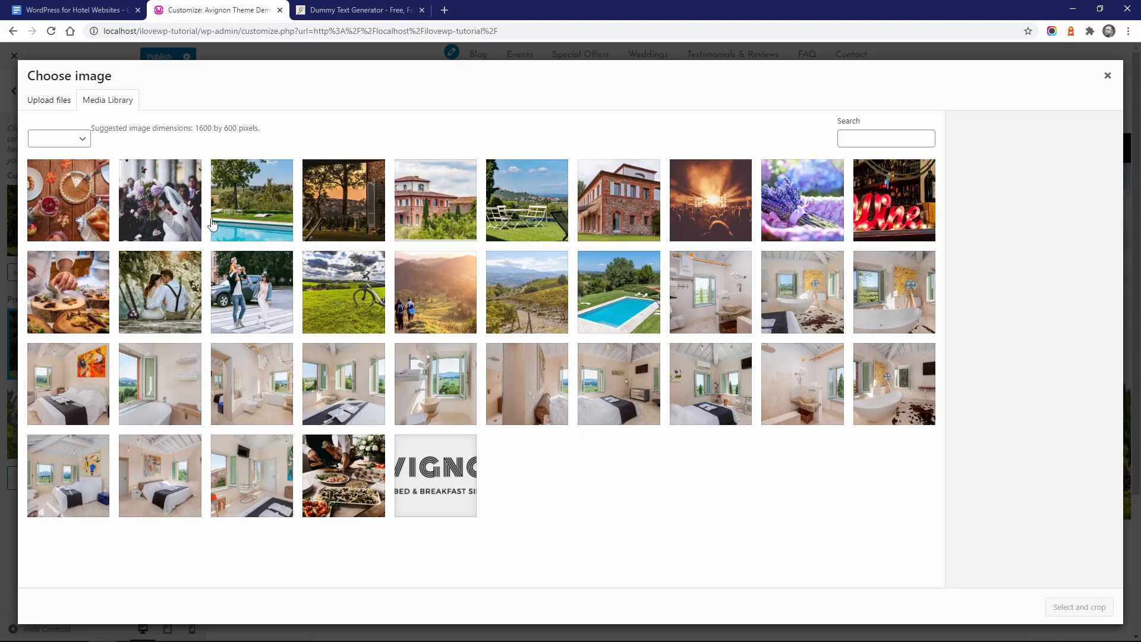
click(621, 303)
click(1059, 606)
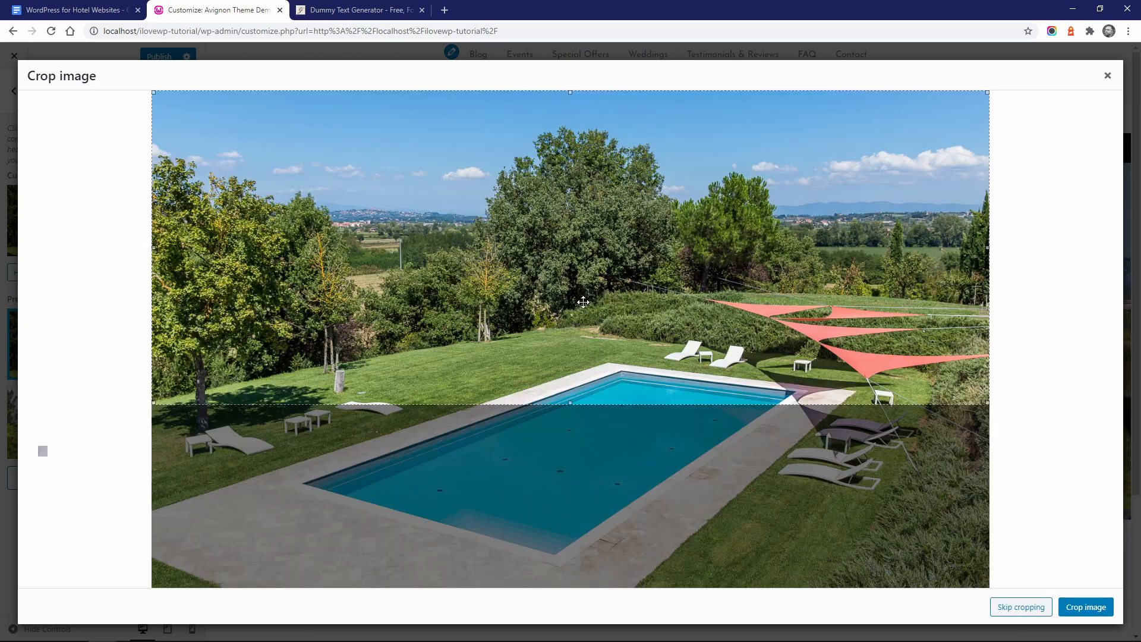
drag(576, 301, 567, 392)
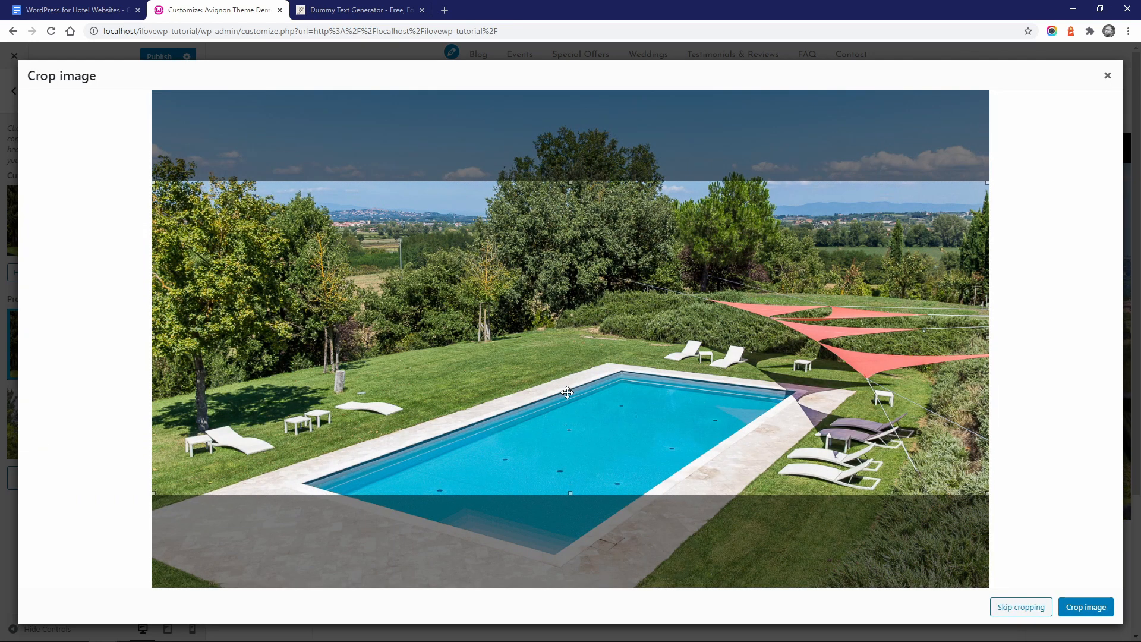
click(1079, 609)
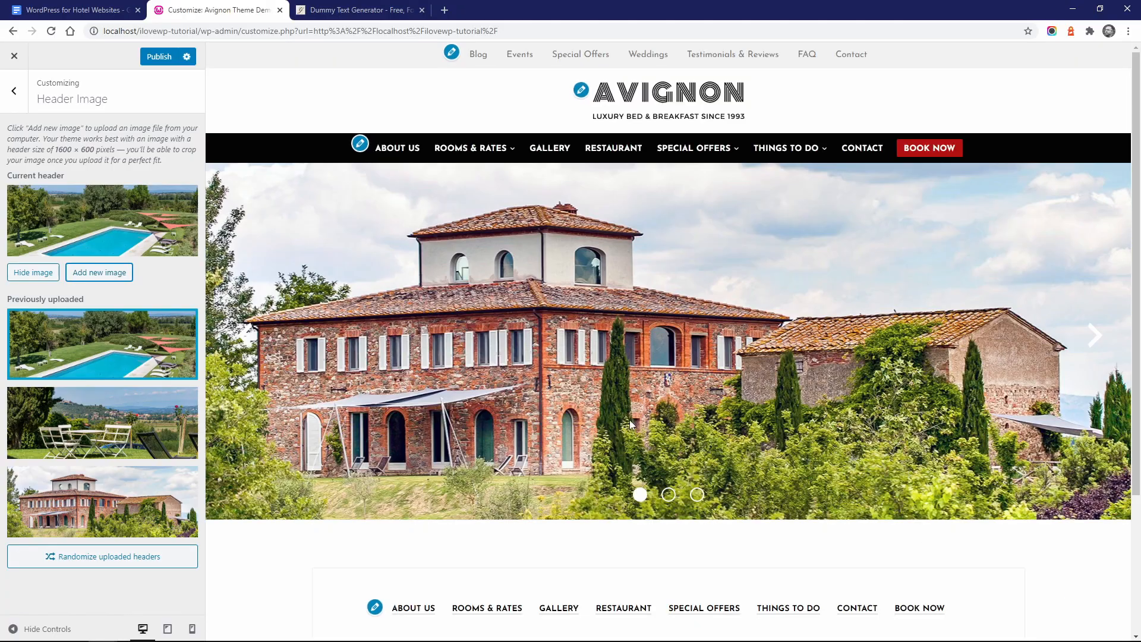
Step: Preview the header slides one by one, publish the header images and leave the customizer
click(1095, 337)
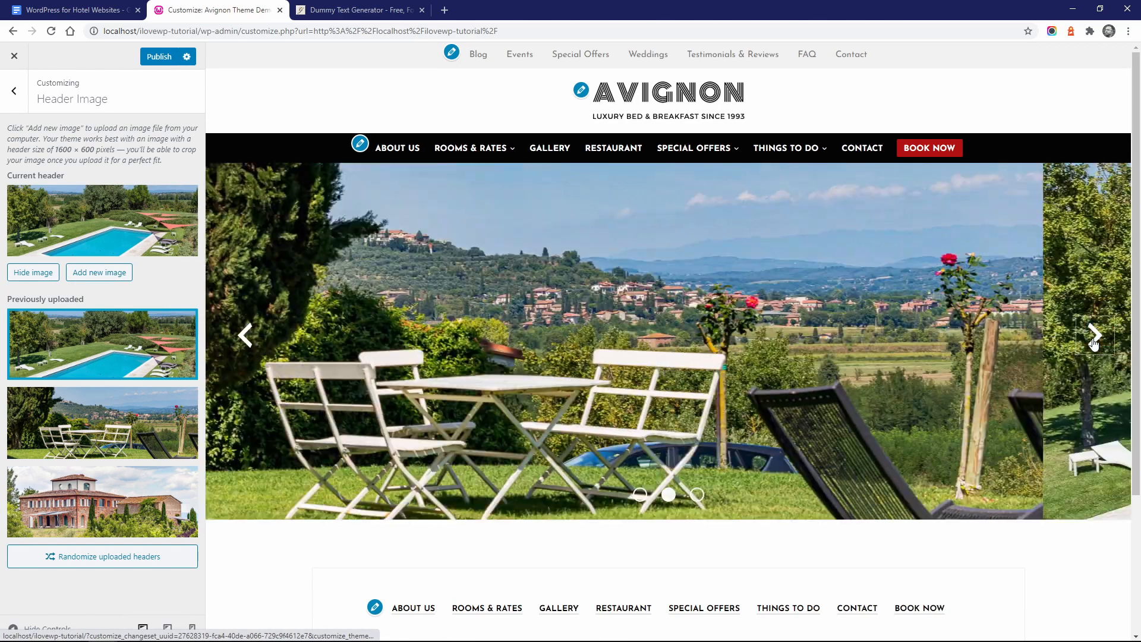
click(1094, 337)
click(1094, 336)
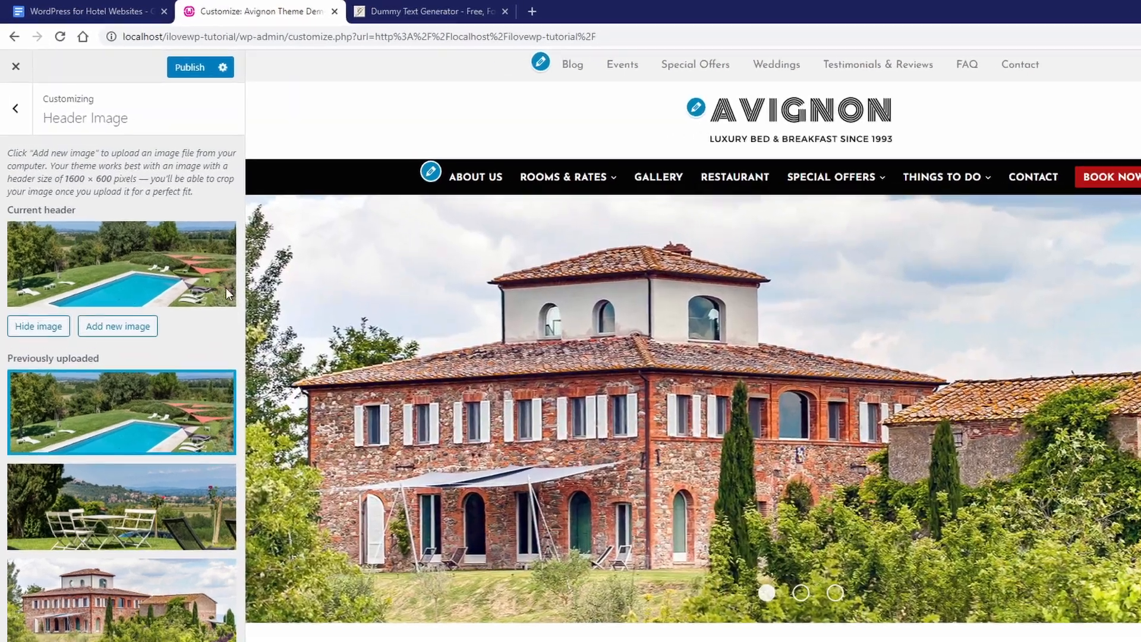
click(185, 74)
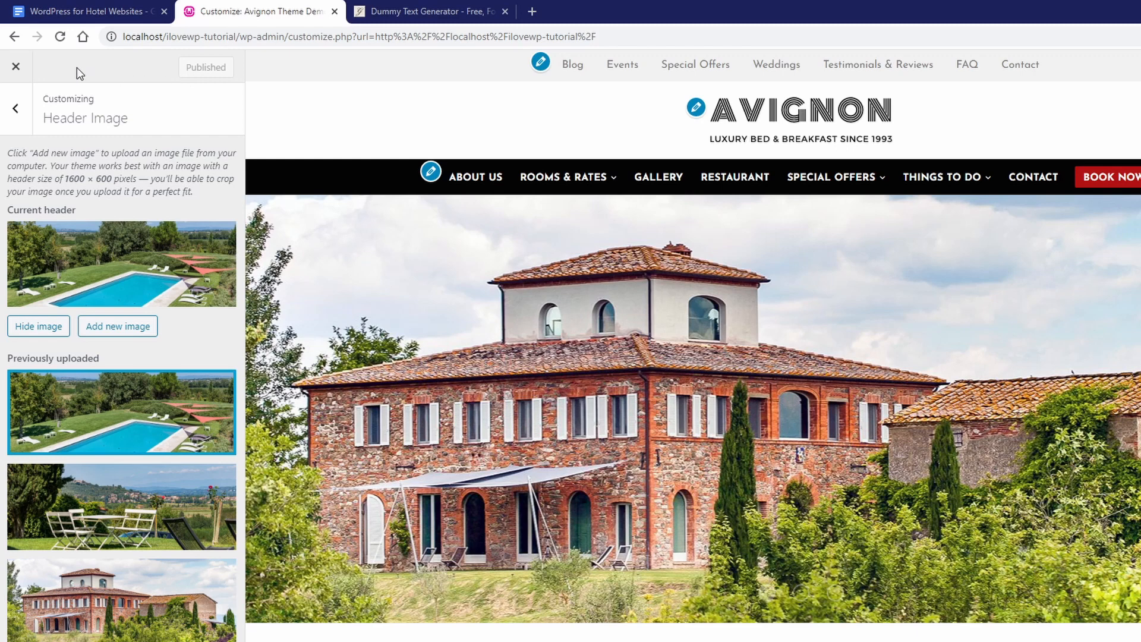
click(15, 66)
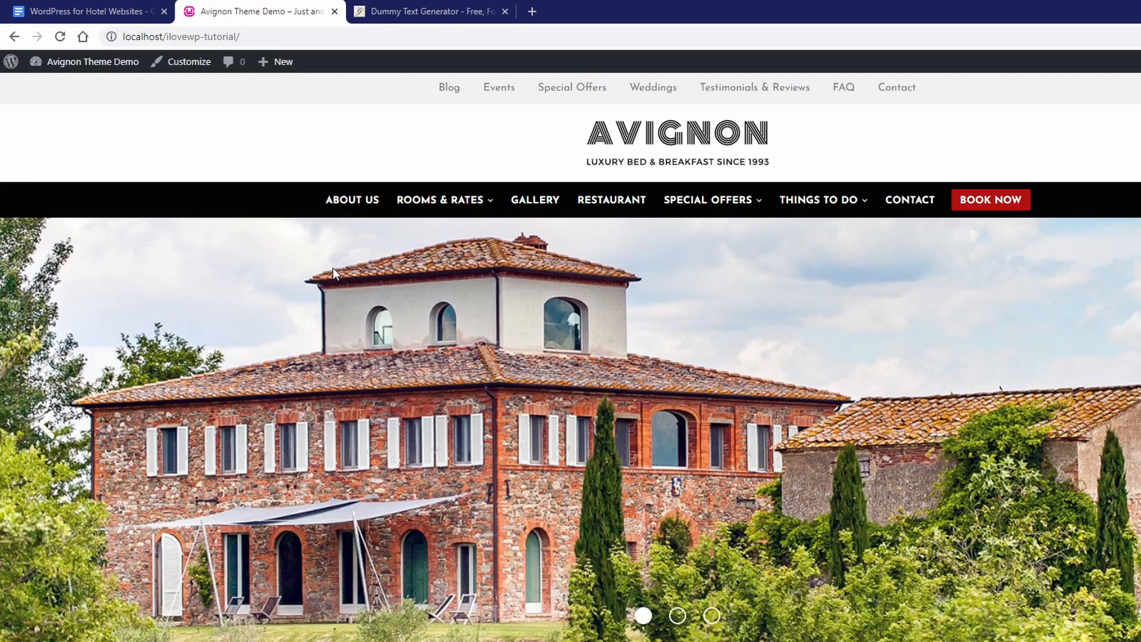
Step: Add a Text widget to the Homepage: Welcome Message widget area and title it "Modern Hotel in the Heart of Avignon, France"
scroll(238, 218, down, 4)
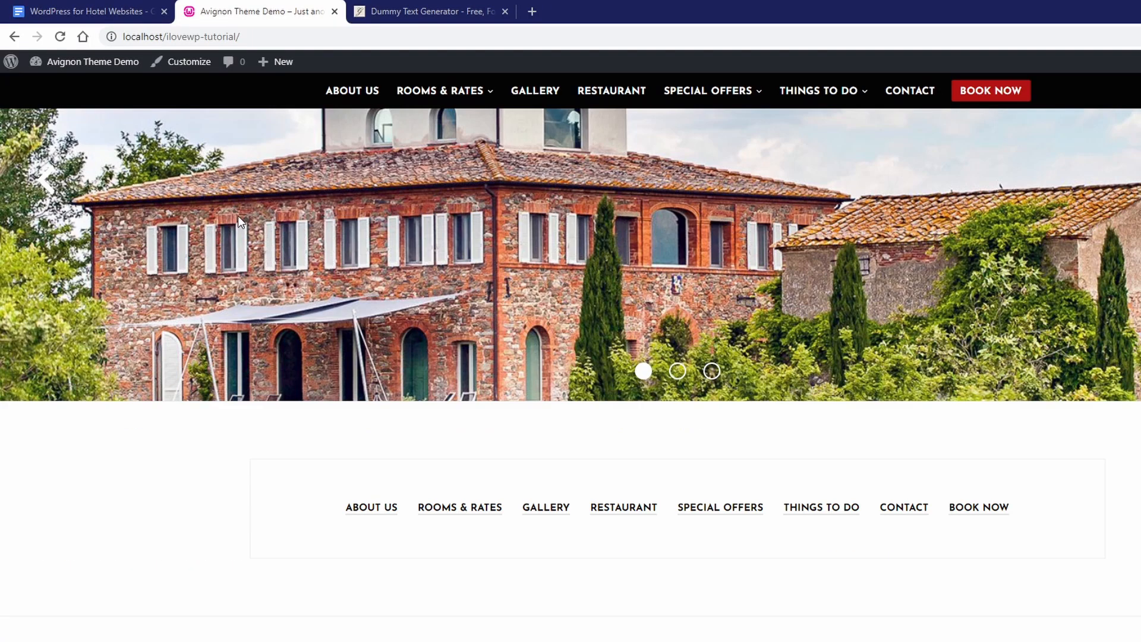
mouse_move(100, 66)
click(59, 126)
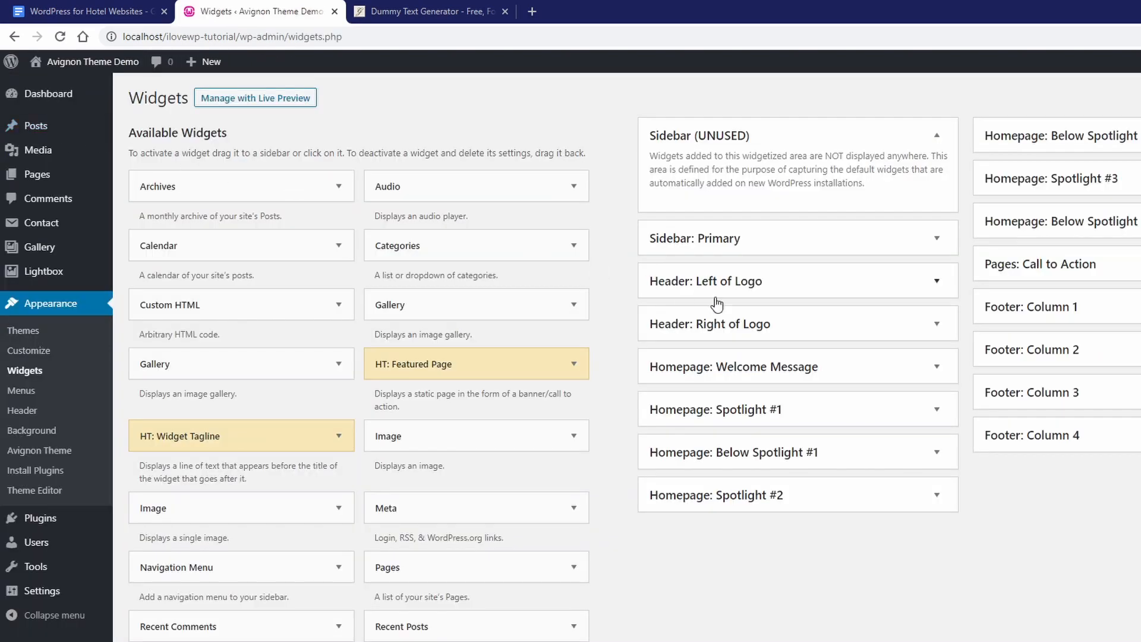
click(938, 367)
scroll(938, 369, down, 2)
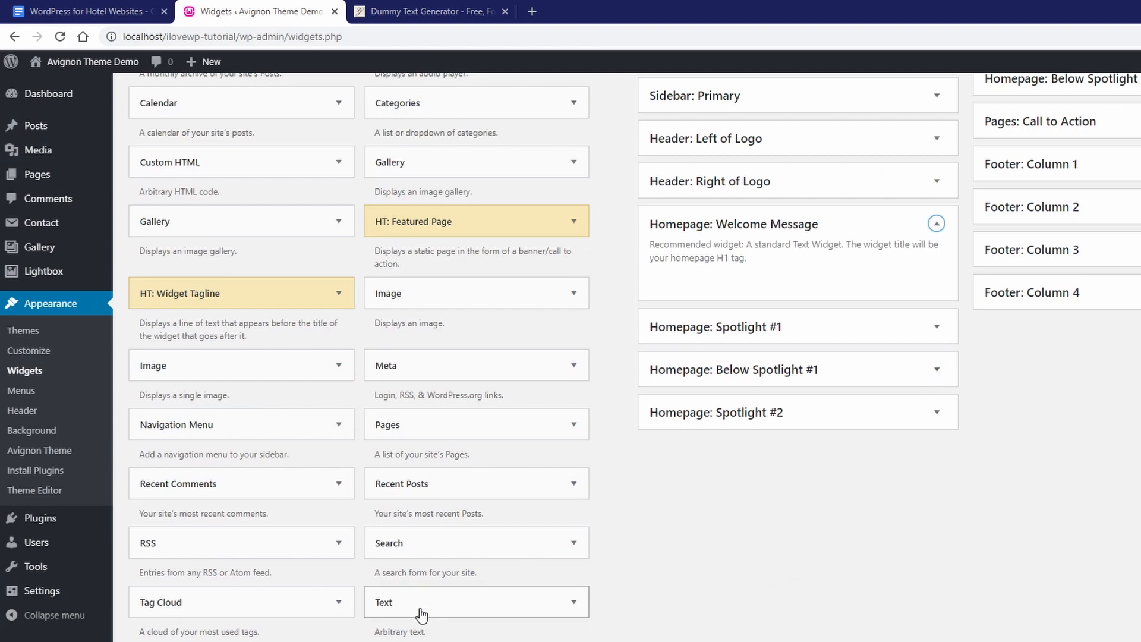
drag(420, 611, 741, 281)
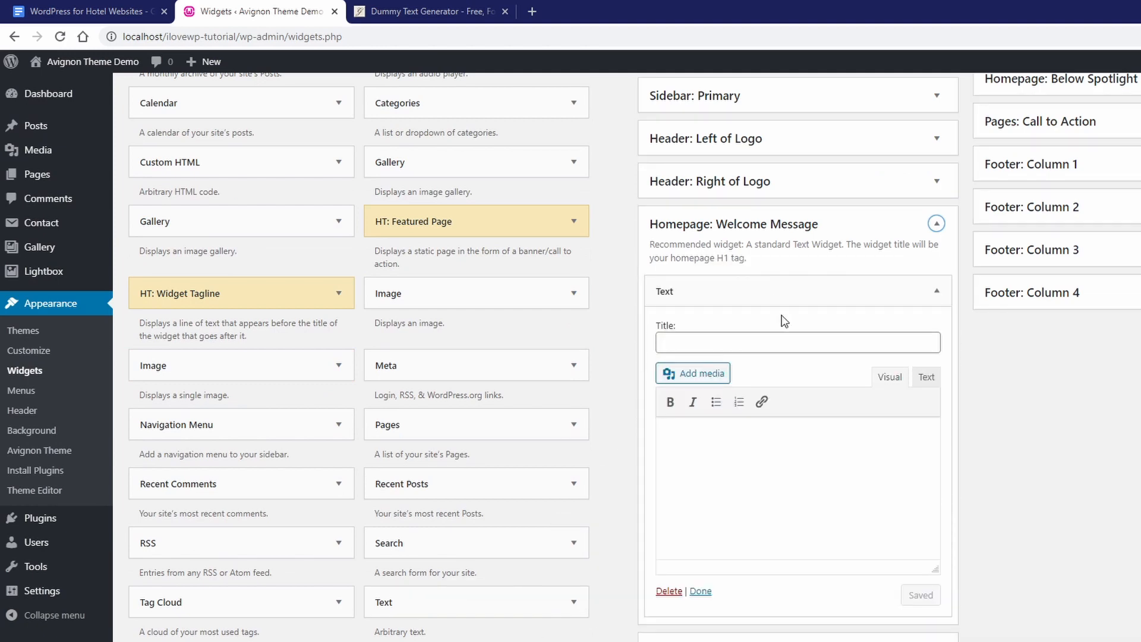
click(753, 339)
text(M)
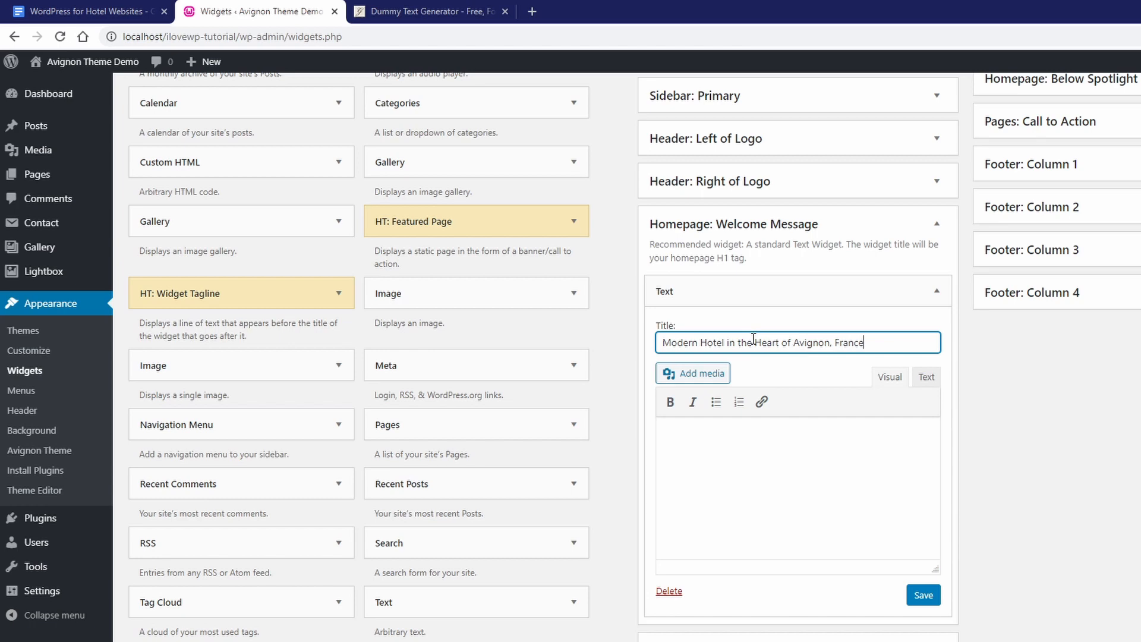
Step: Paste the copied dummy text into the widget's content as HTML and delete everything except its last paragraph
click(722, 457)
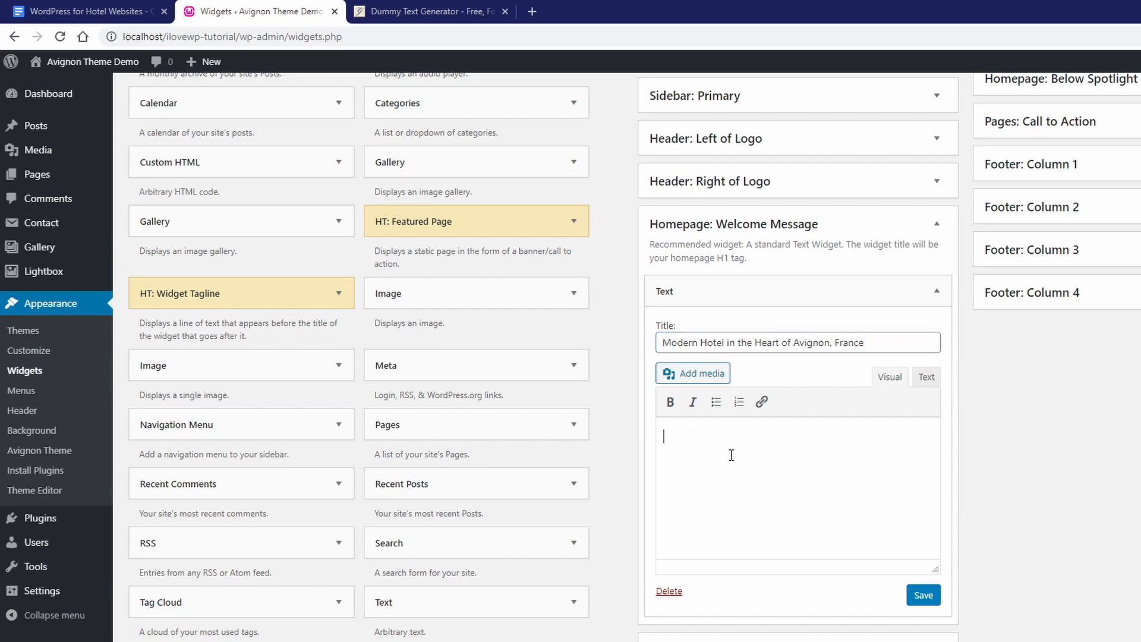
click(925, 376)
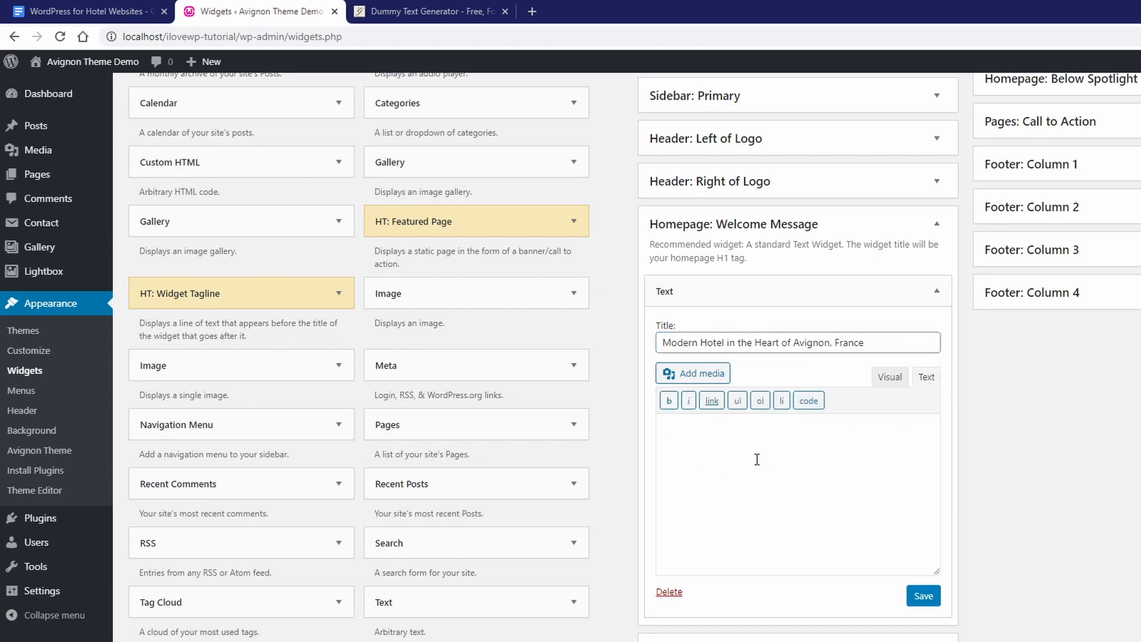
key(ctrl+v)
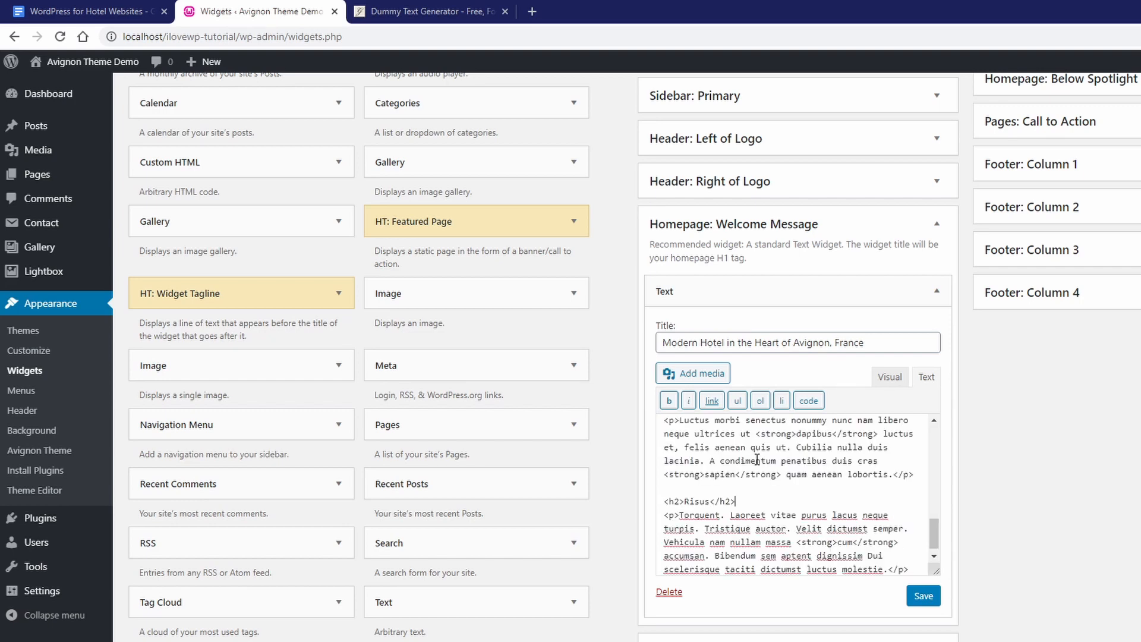
key(shift+Home)
key(shift+Up)
key(shift+Up)
key(shift+Up)
key(shift+Up)
key(shift+Up)
key(shift+Up)
key(shift+Up)
key(shift+Up)
key(shift+Up)
key(shift+Up)
key(shift+Up)
key(shift+Up)
key(shift+Up)
key(shift+Up)
key(shift+Up)
key(BackSpace)
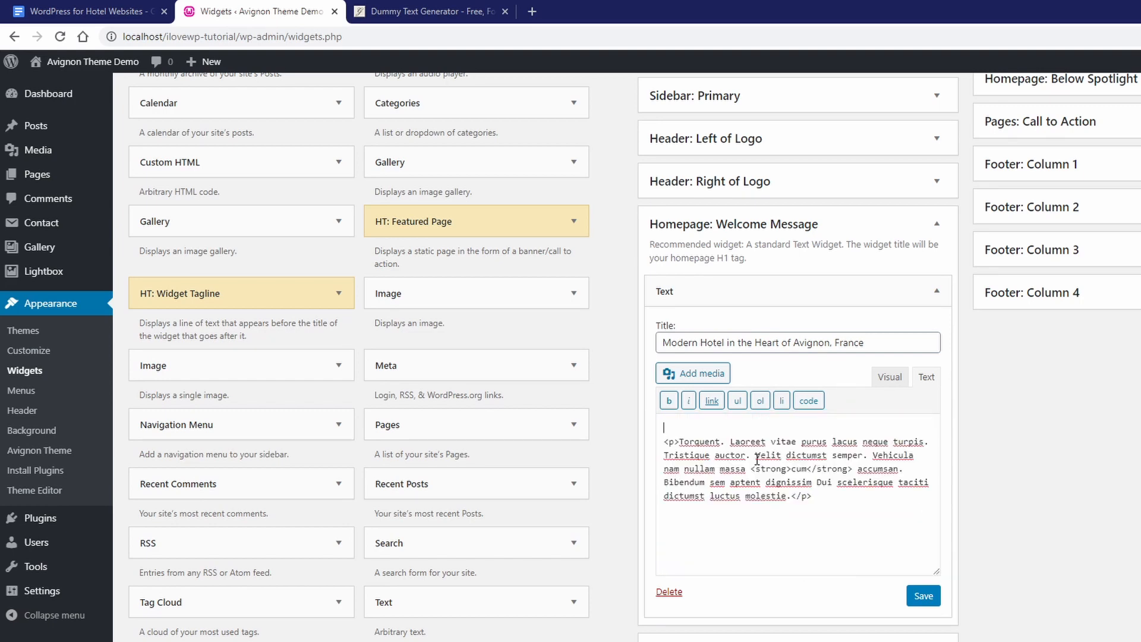
key(Delete)
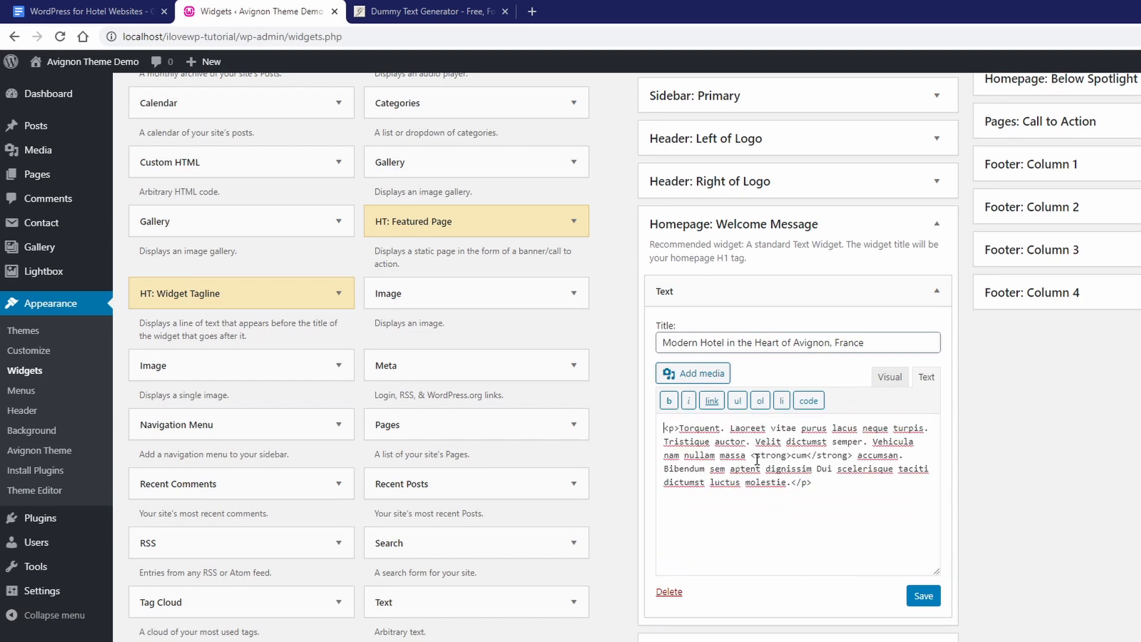
Step: Save the Text widget and view the welcome message on the site's homepage
click(923, 595)
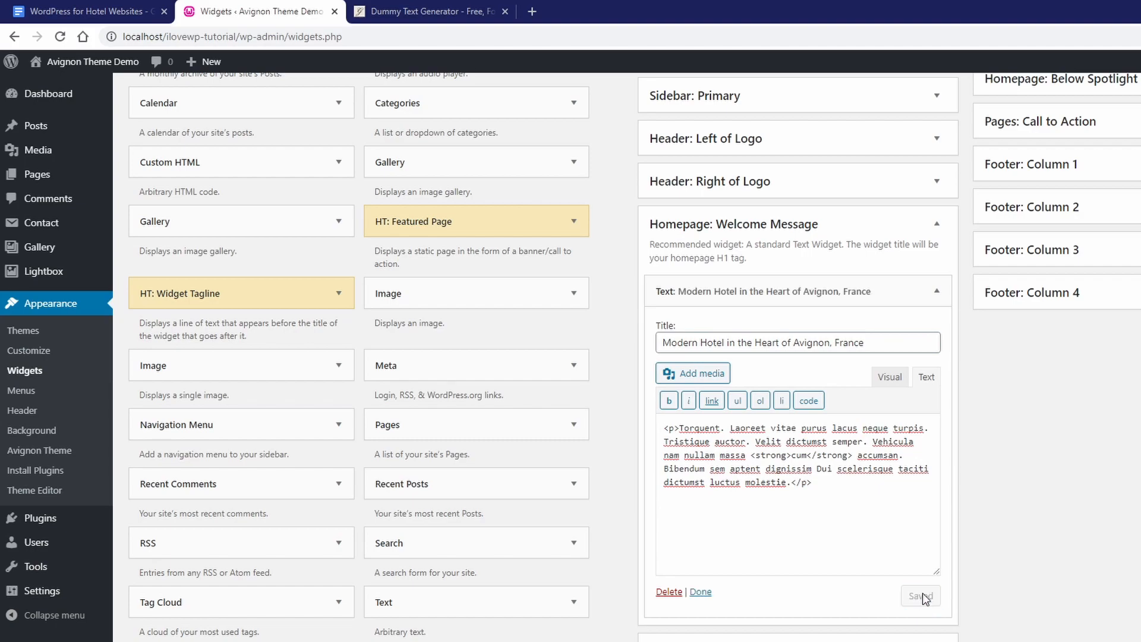
click(111, 66)
scroll(694, 346, down, 5)
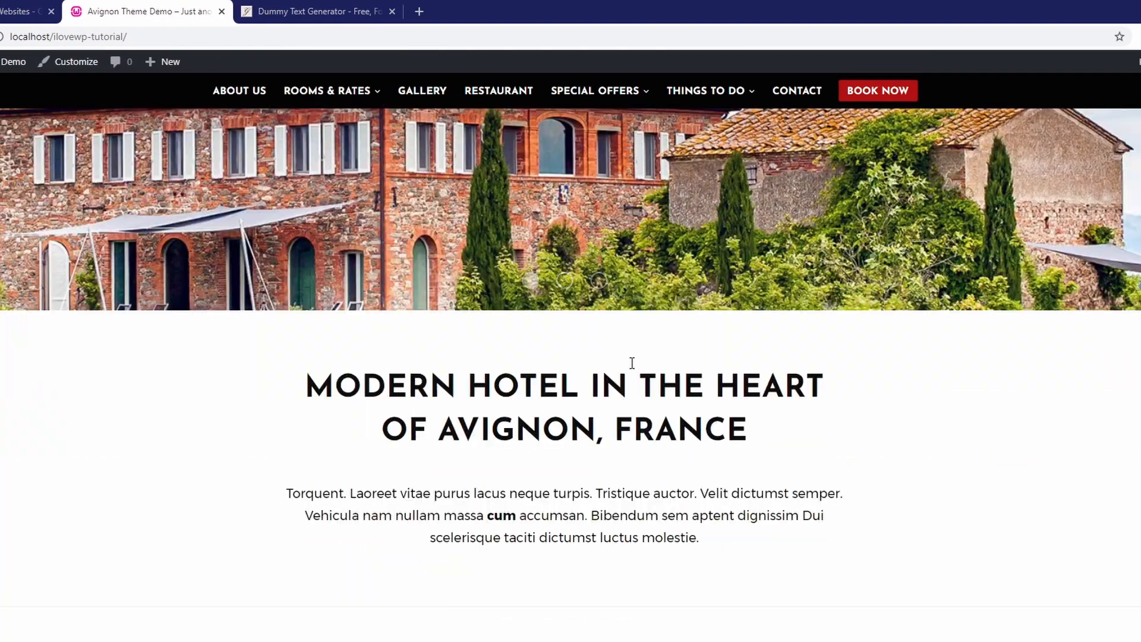
scroll(520, 458, up, 5)
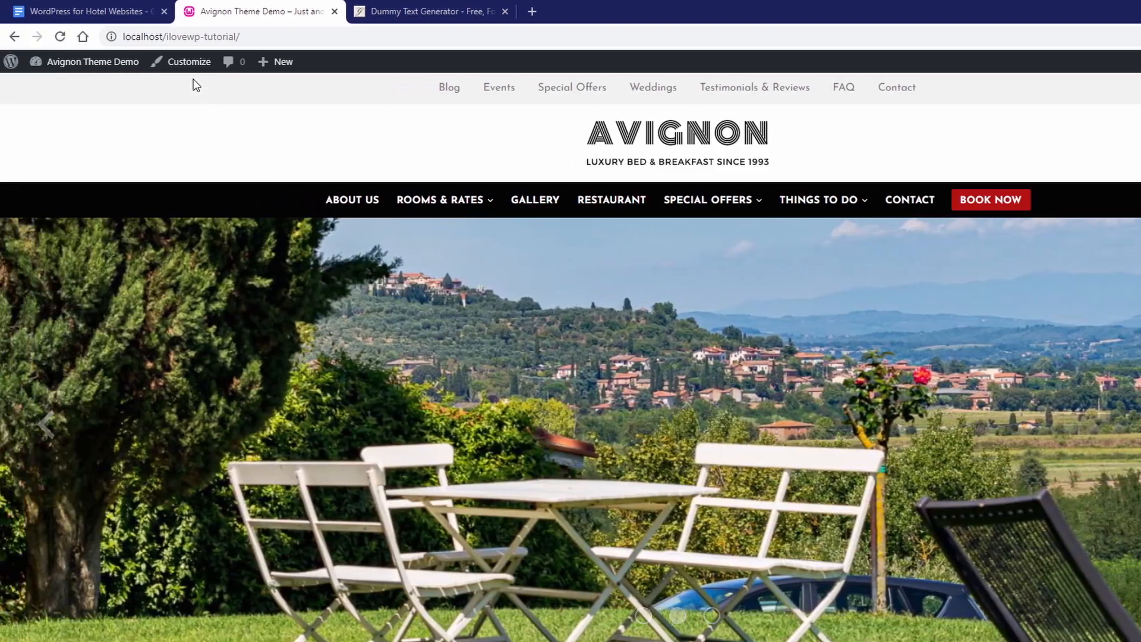
Step: Open the Homepage theme settings in the customizer and turn on Display Featured Pages
click(119, 62)
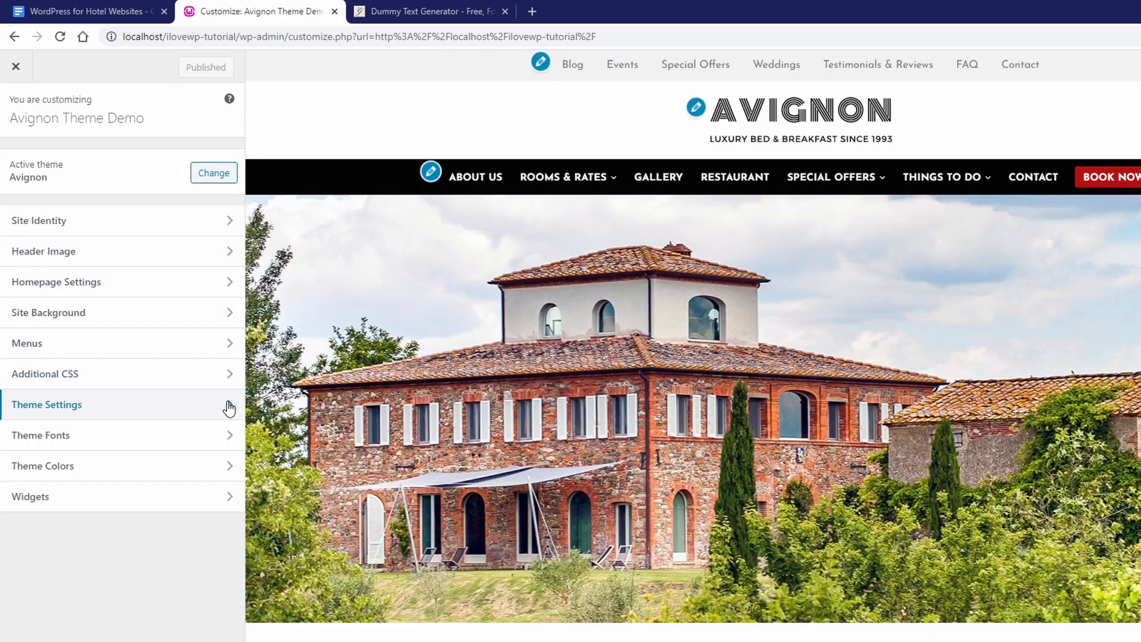
click(228, 404)
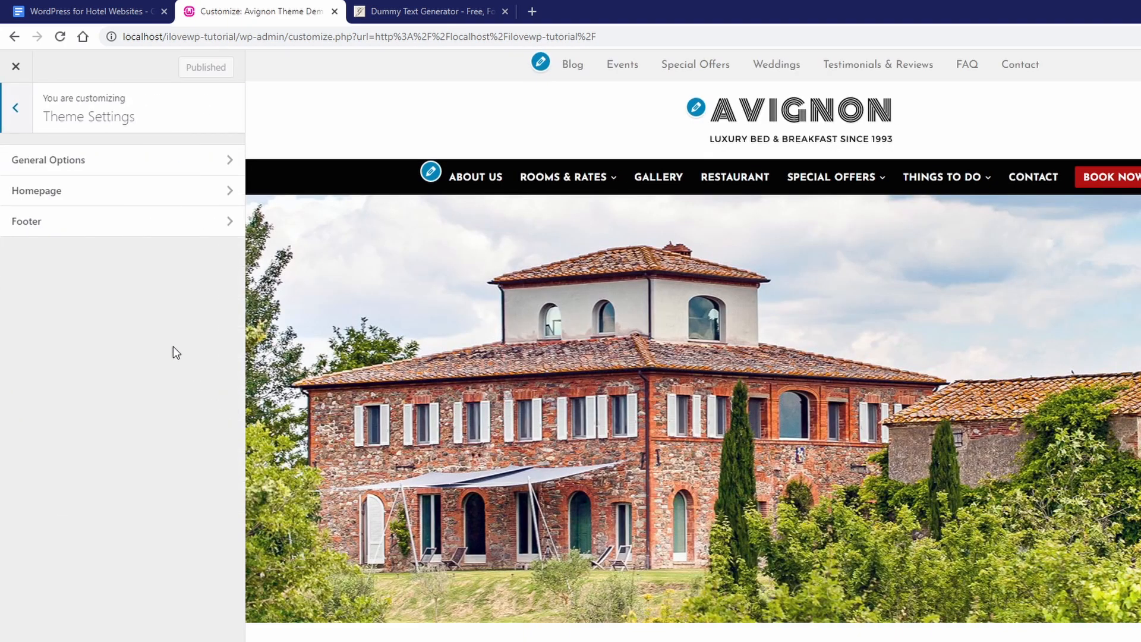
click(222, 192)
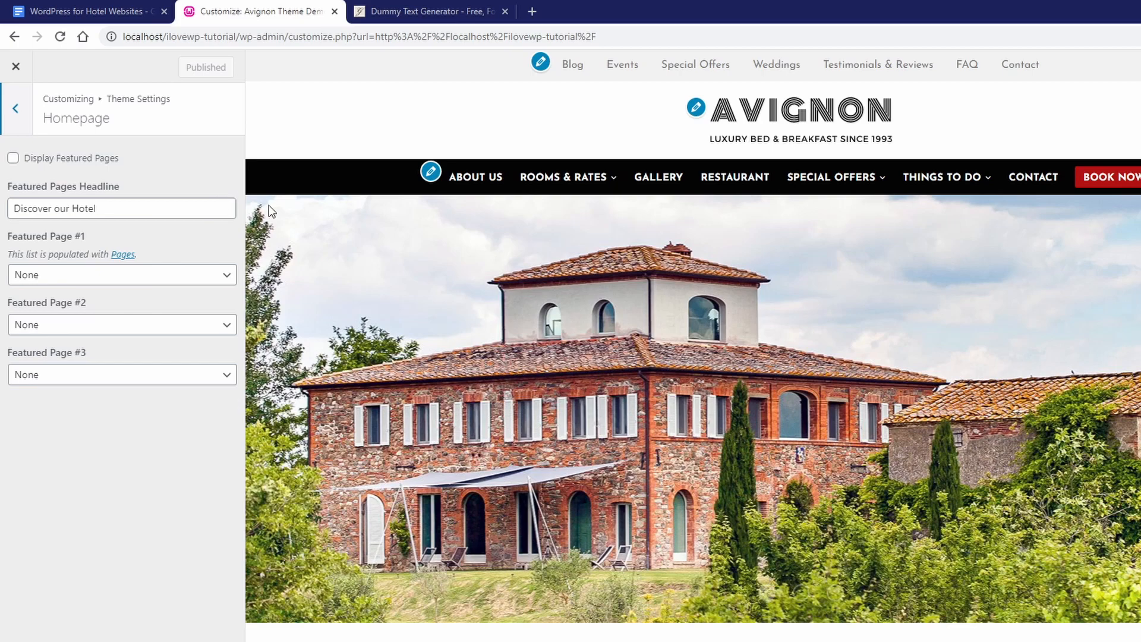
scroll(508, 300, down, 8)
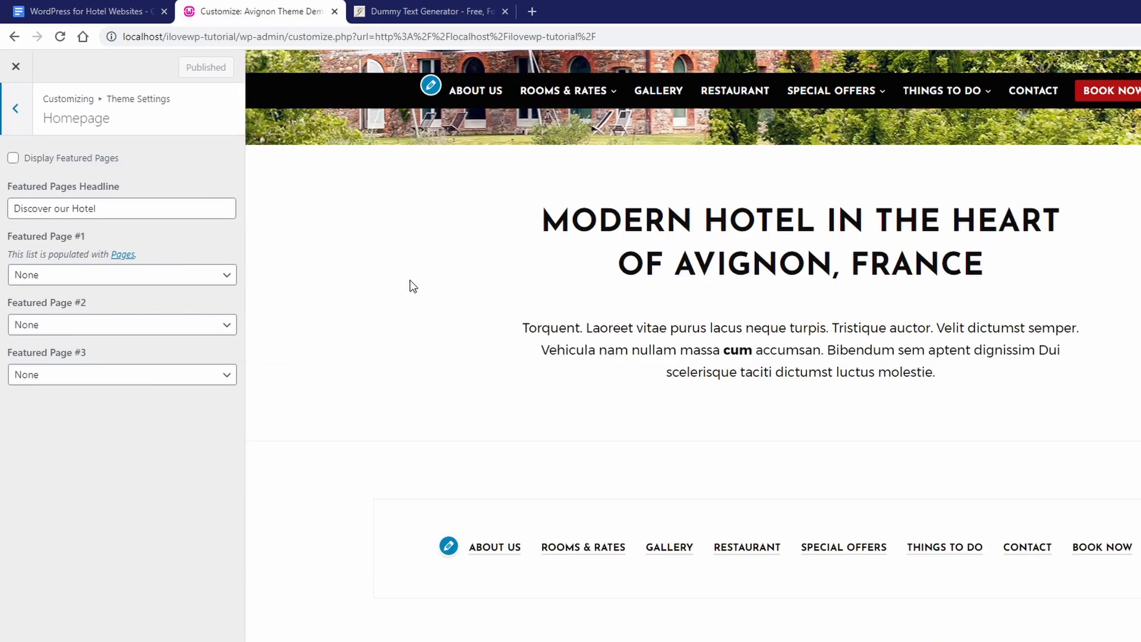
click(87, 162)
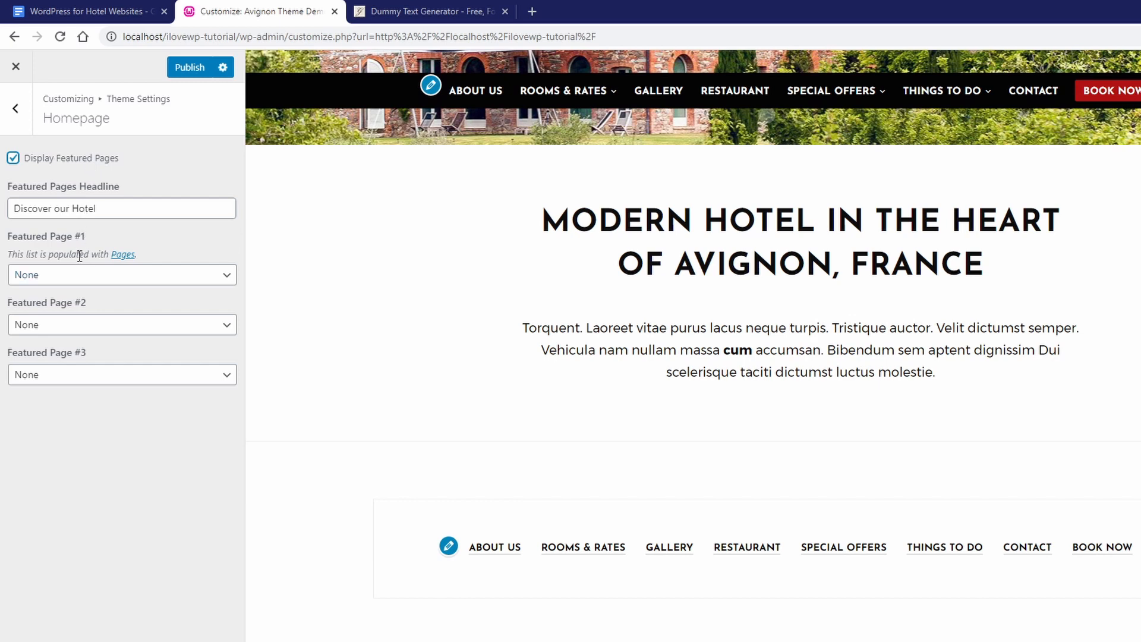
Step: Set the three featured pages to Rooms & Rates, Swimming Pool and Gallery, in that order
click(181, 279)
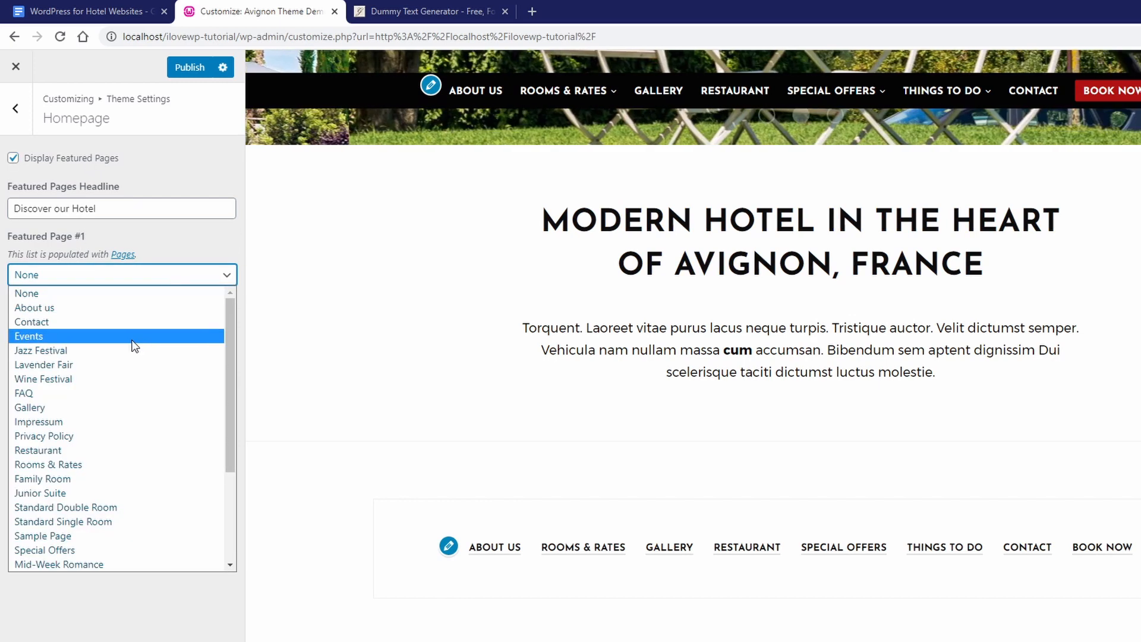
click(78, 464)
click(104, 326)
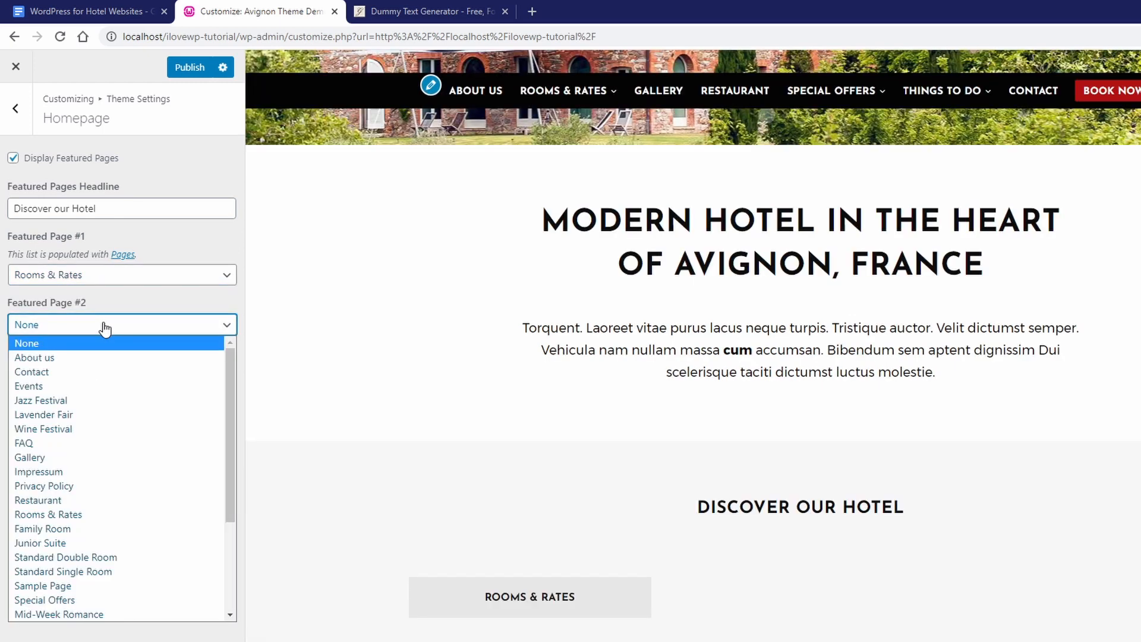
scroll(116, 431, down, 3)
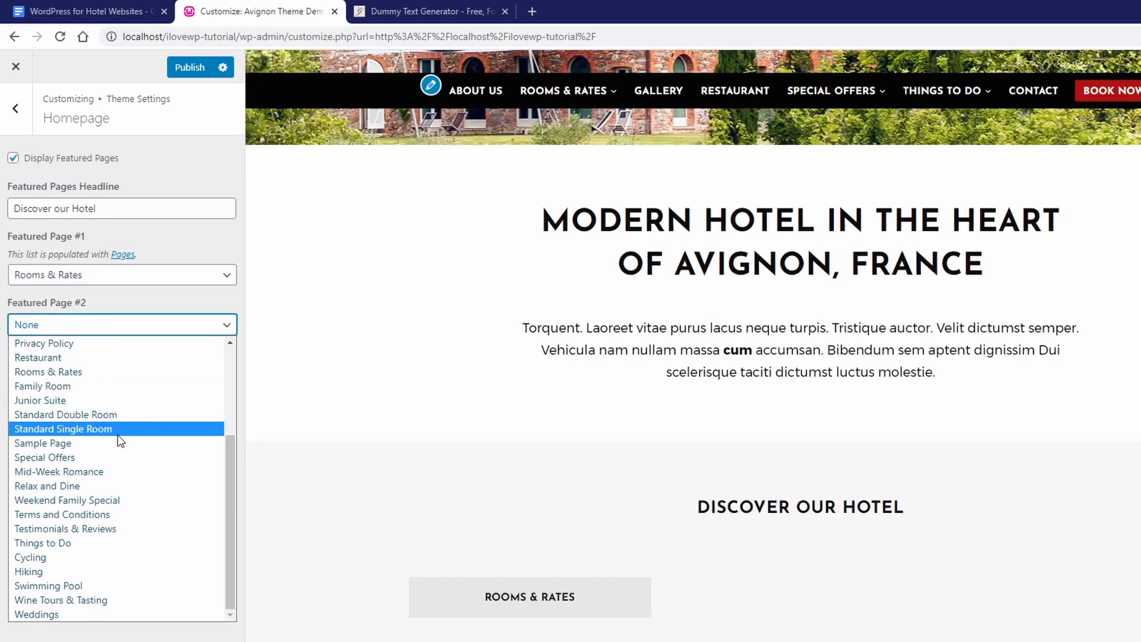
click(73, 585)
click(103, 376)
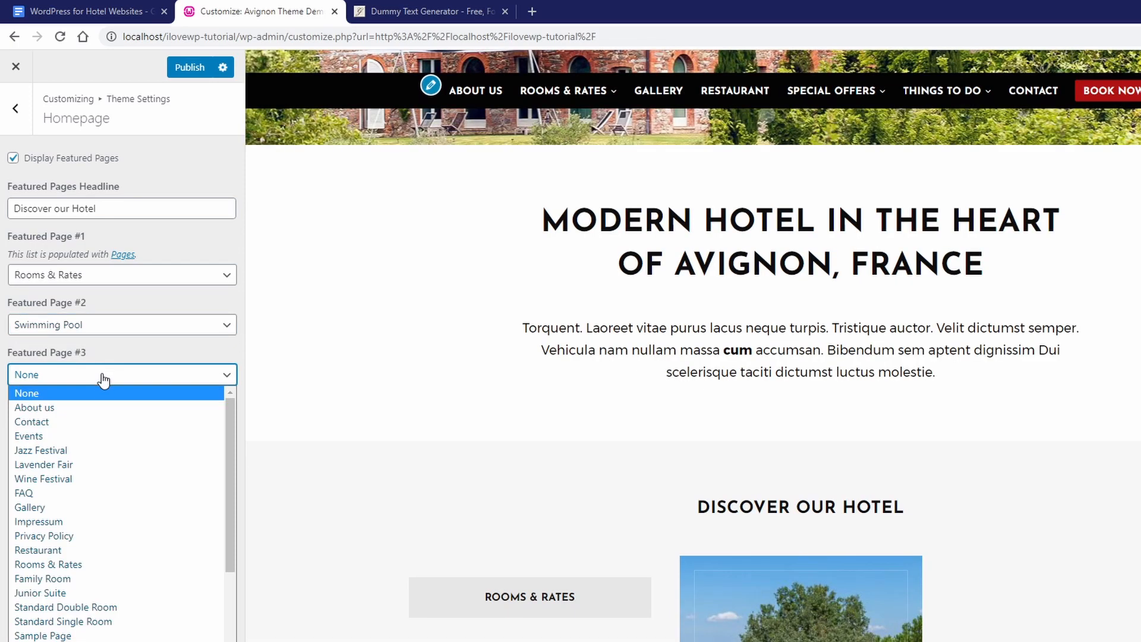
click(62, 506)
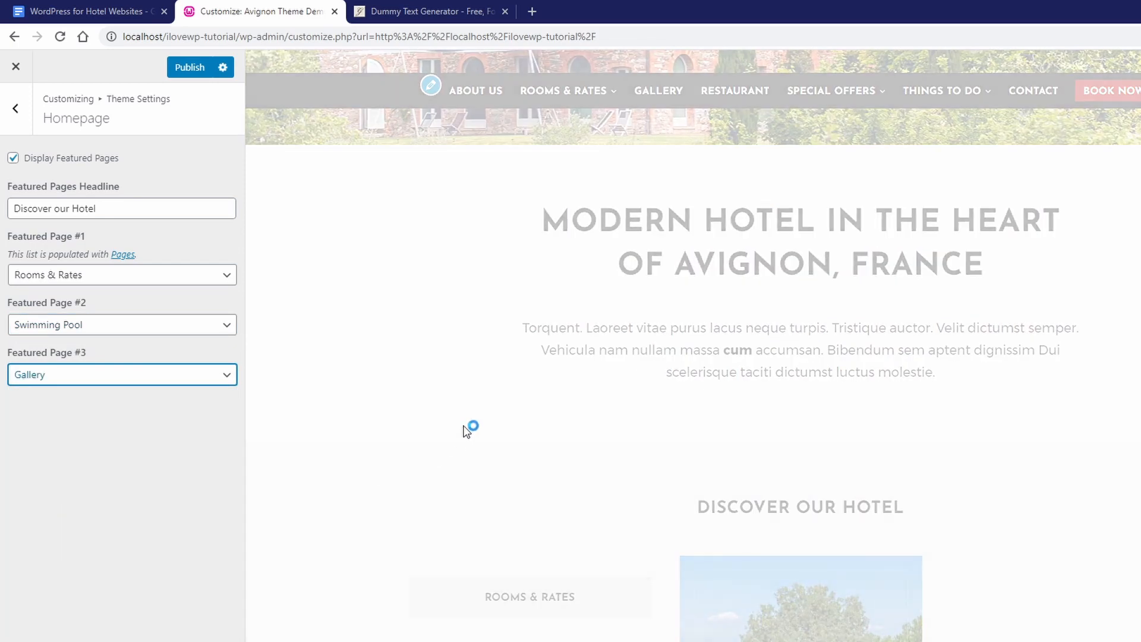
scroll(459, 410, down, 4)
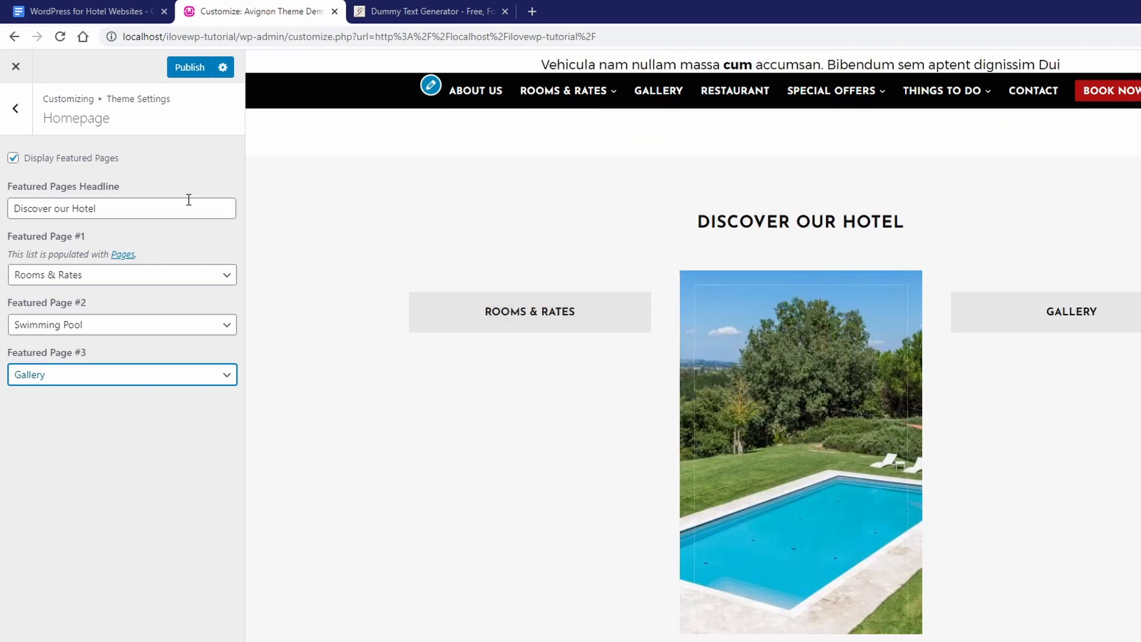
Step: Change the featured pages headline to "Discover Our Amenities", publish the homepage settings and leave the customizer
click(126, 209)
key(ctrl+a)
key(BackSpace)
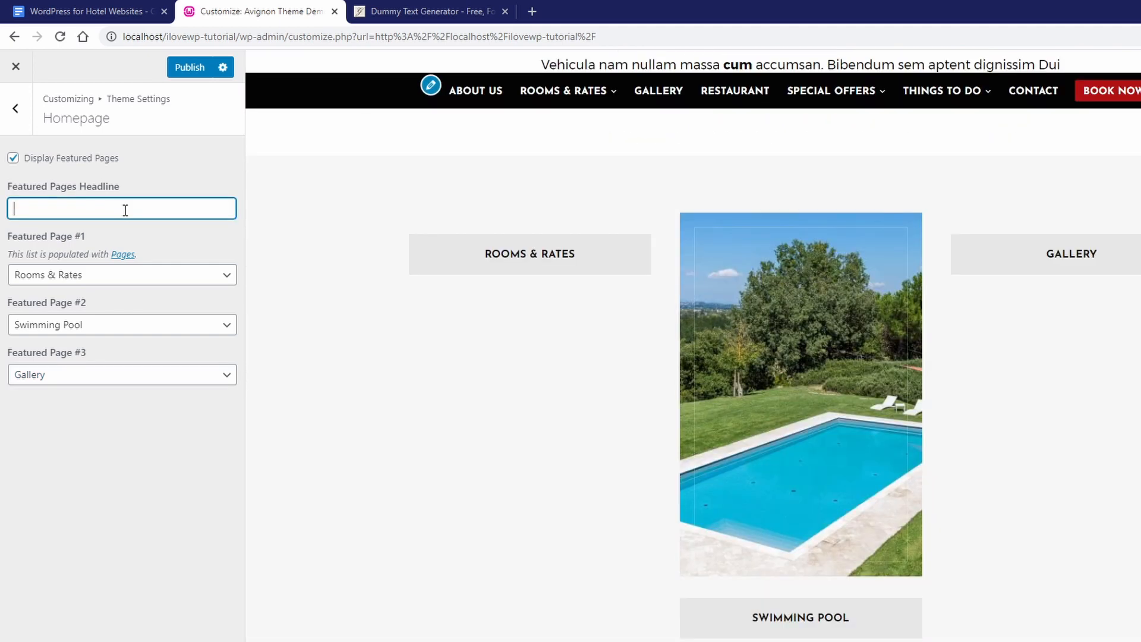
text(Discover Our Amenities)
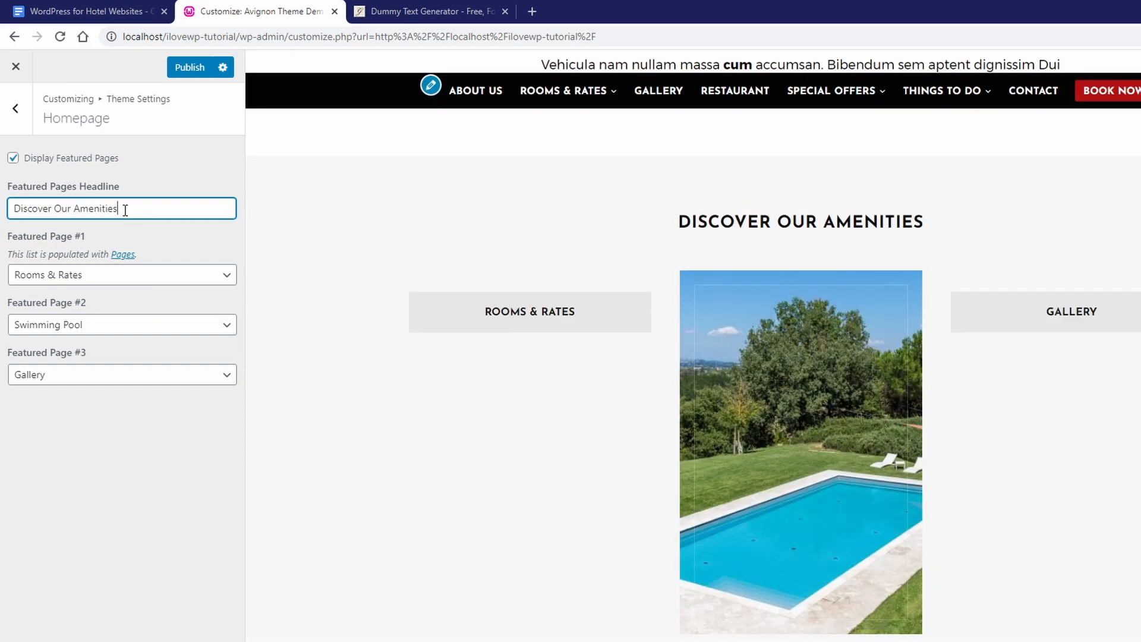
click(189, 67)
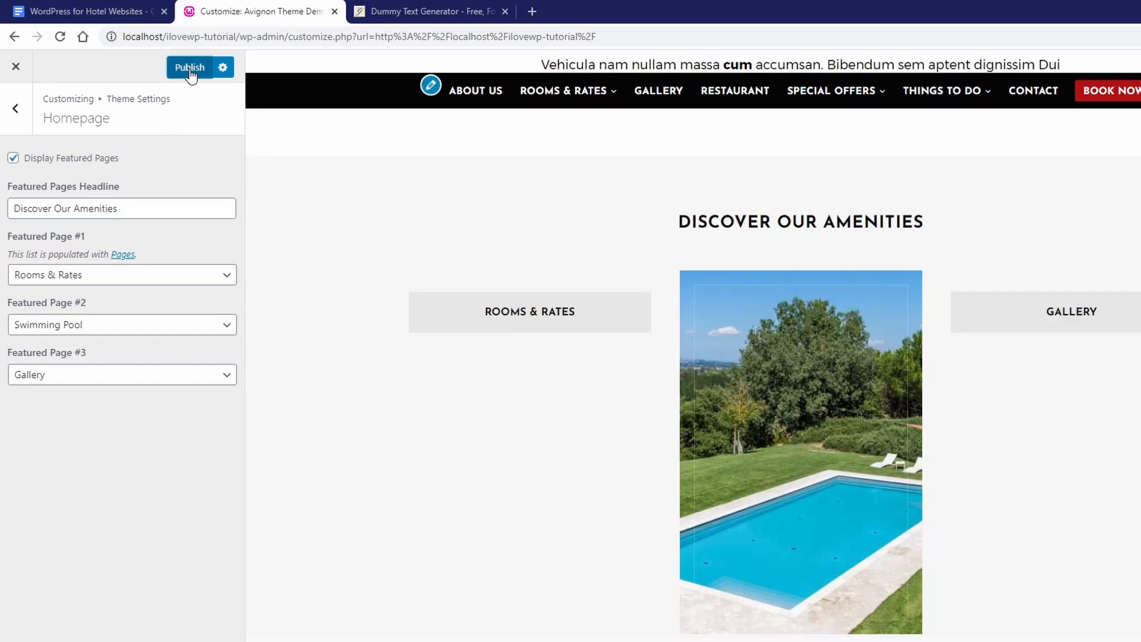
click(18, 69)
Step: Open the Rooms & Rates page from the homepage for editing, give it a bathtub photo as featured image and update it
scroll(677, 309, down, 10)
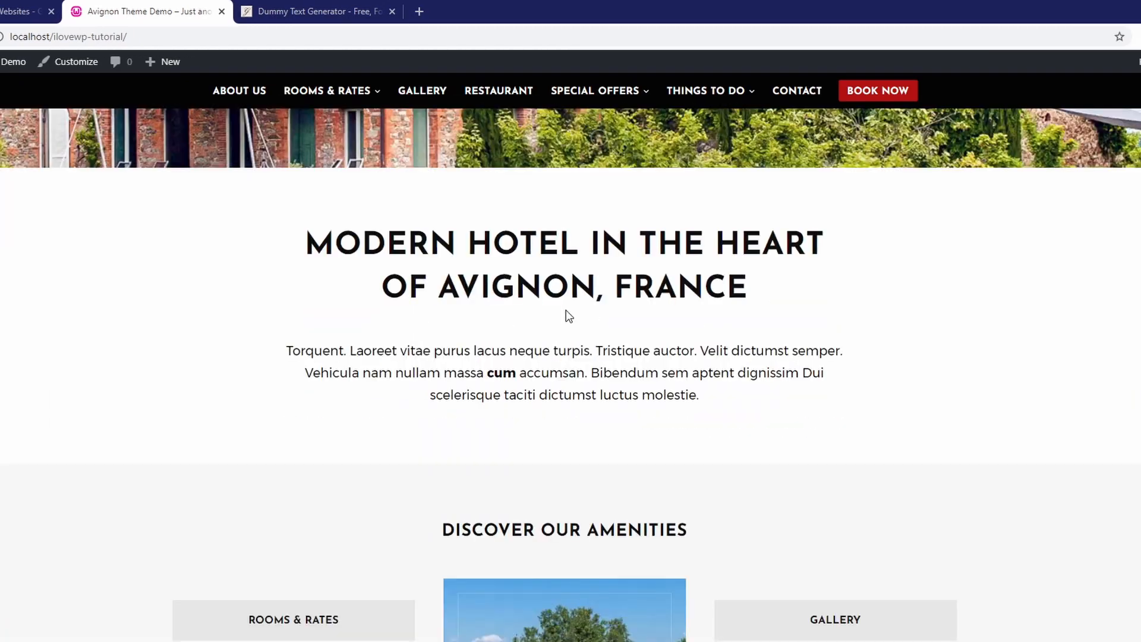
scroll(590, 422, down, 1)
scroll(303, 269, down, 1)
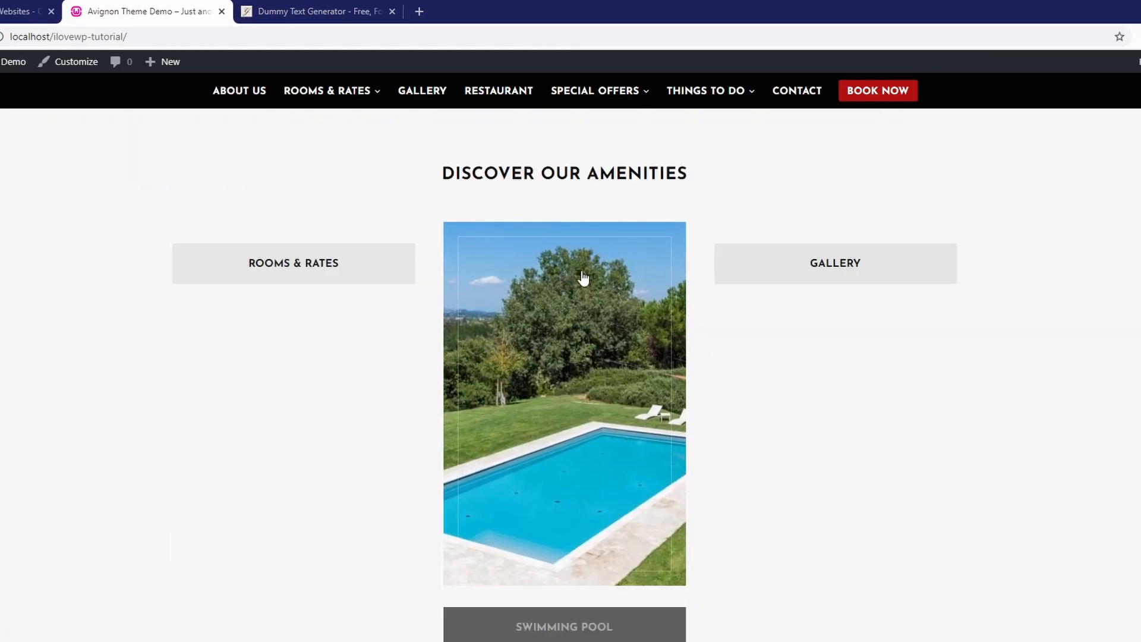
click(308, 265)
click(226, 64)
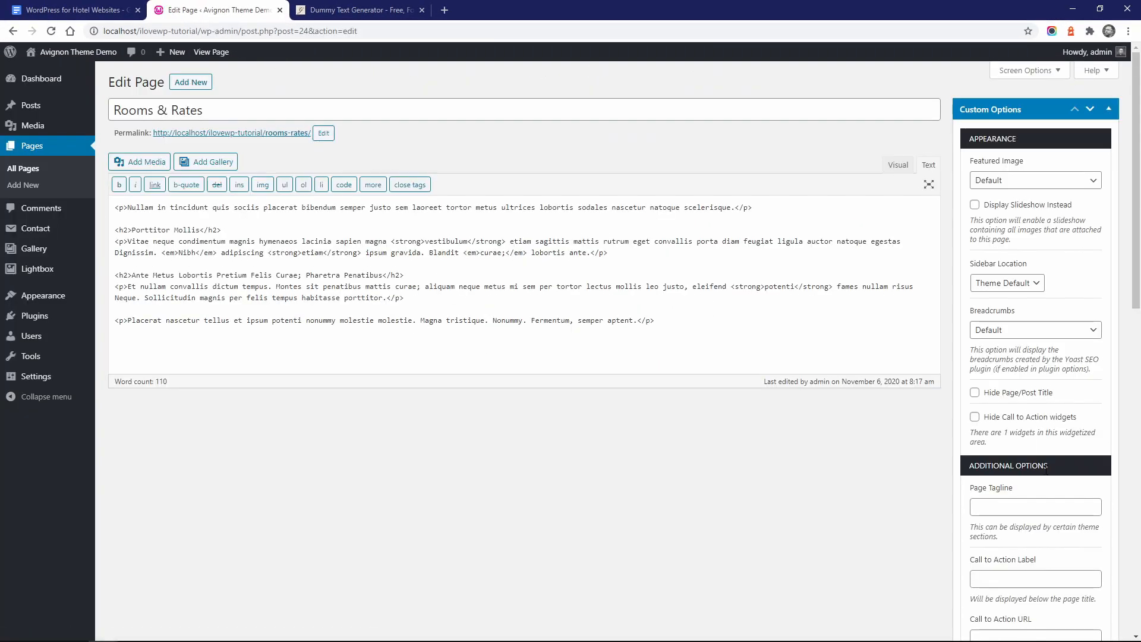
scroll(1010, 469, down, 10)
click(979, 568)
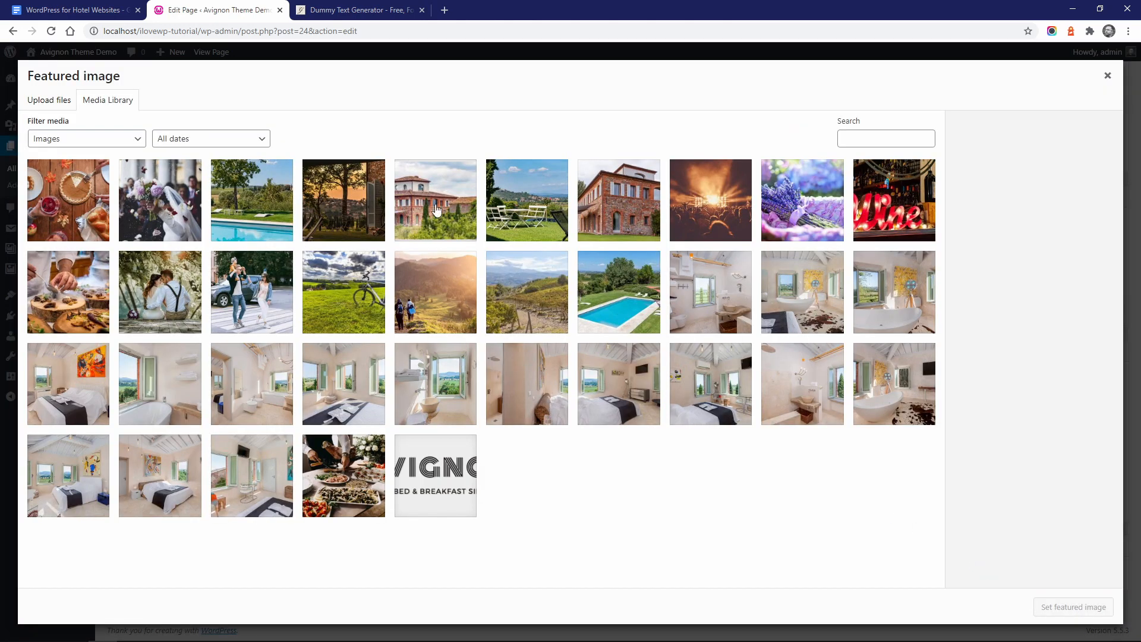
click(80, 389)
click(802, 291)
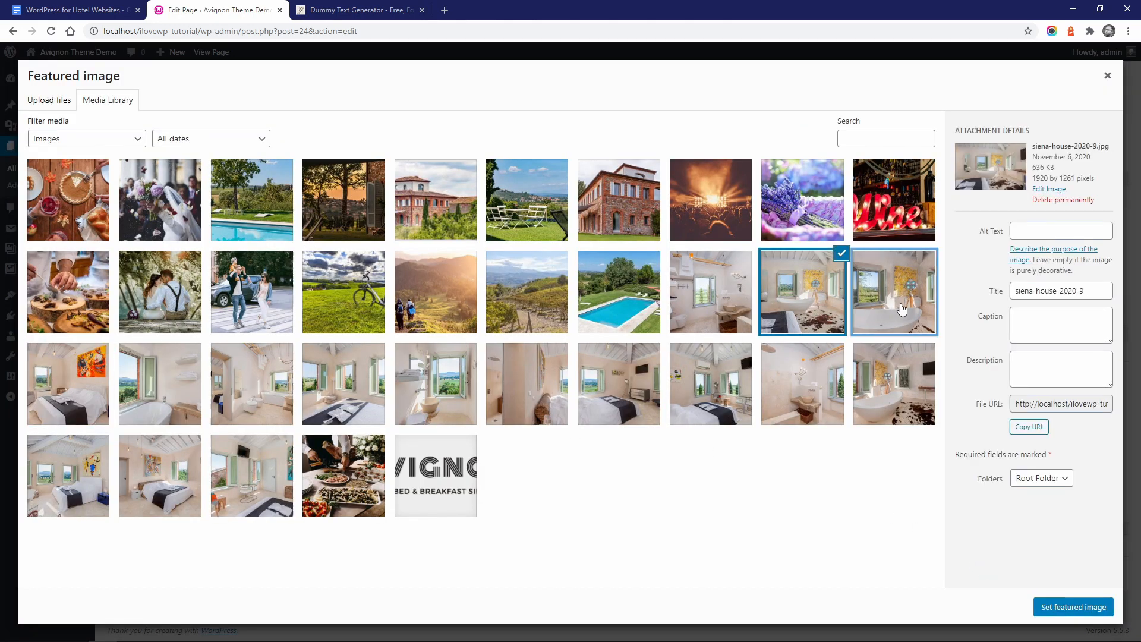
click(1080, 607)
click(1090, 315)
Step: Set the sunset photo house-outside-4 as the Gallery page's featured image, update the page and check the featured pages on the homepage
click(101, 55)
scroll(797, 285, down, 10)
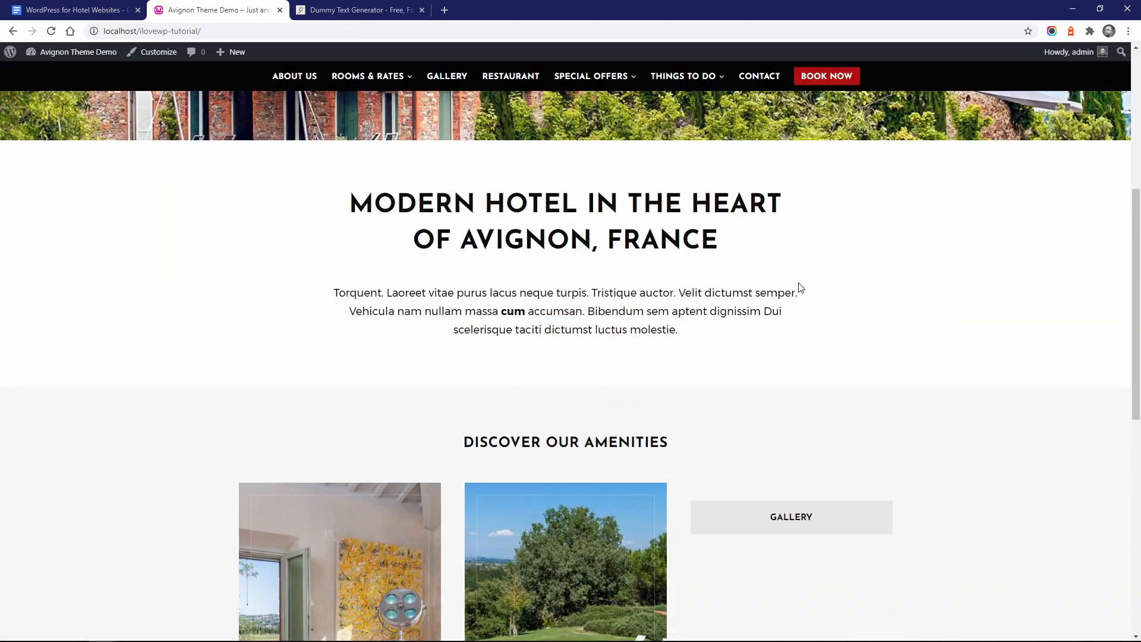
click(812, 280)
click(278, 52)
scroll(1065, 450, down, 10)
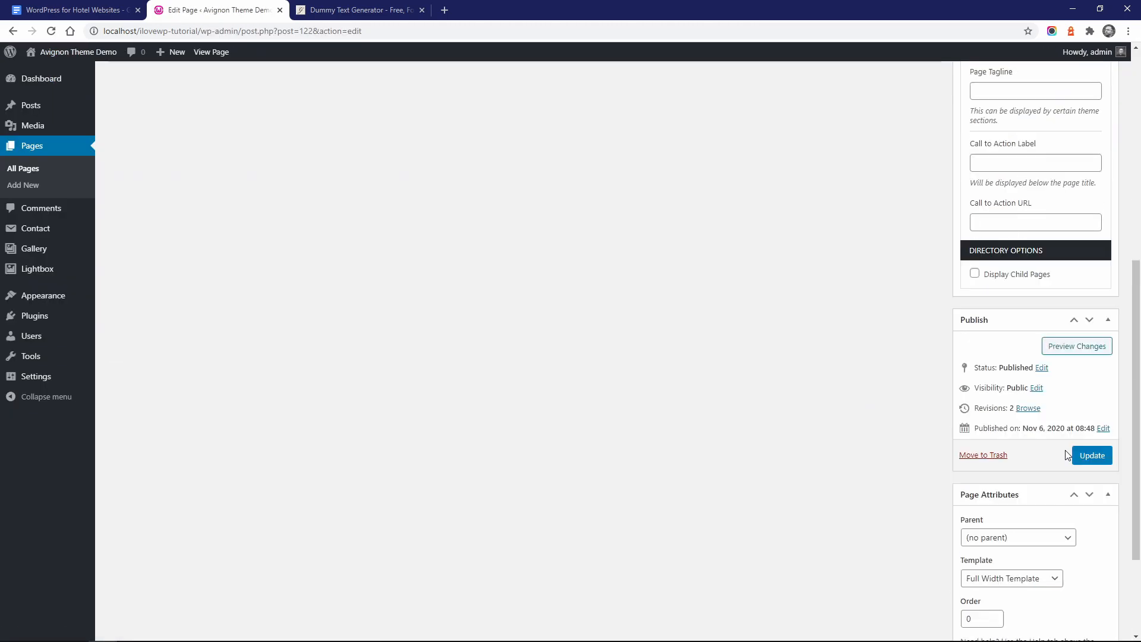
click(1002, 571)
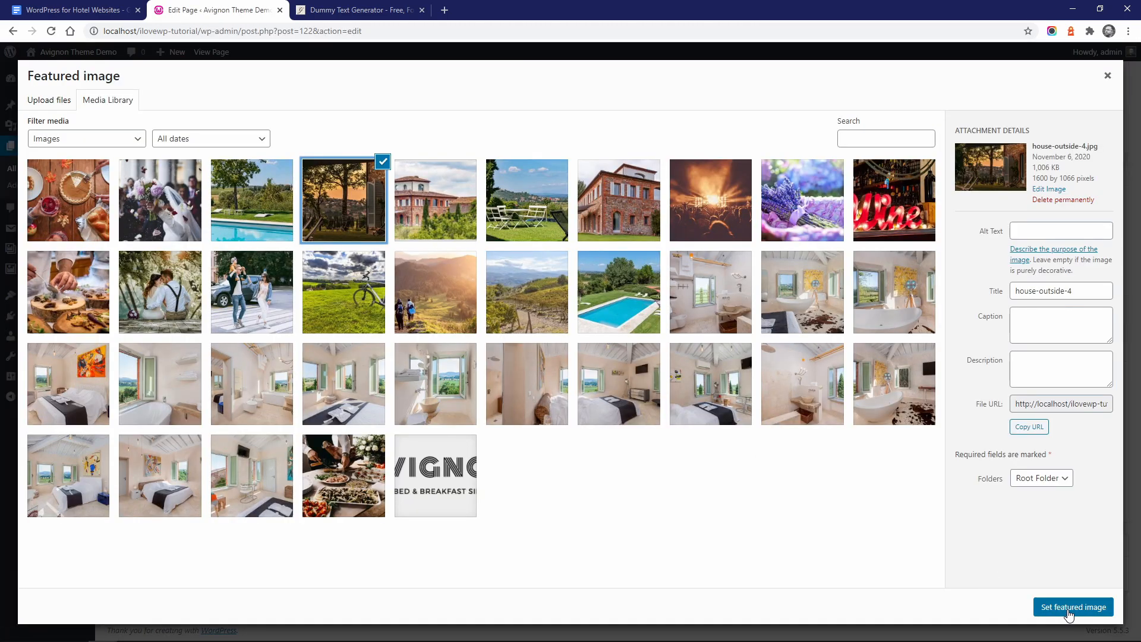
click(1069, 608)
click(1091, 313)
click(77, 51)
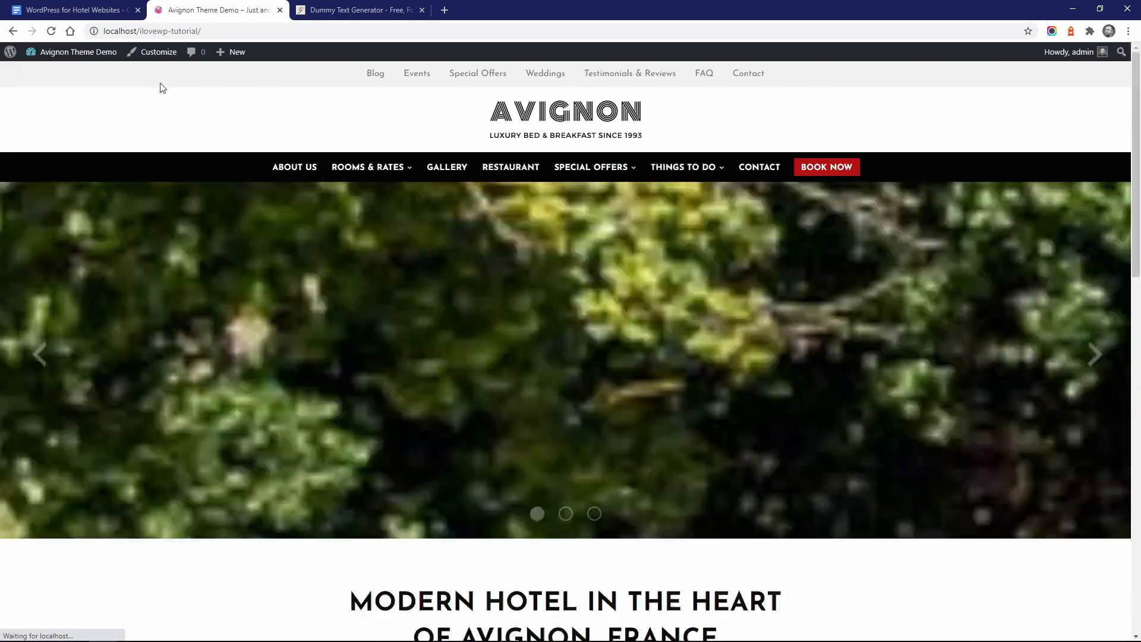
scroll(774, 357, down, 5)
scroll(774, 357, down, 5)
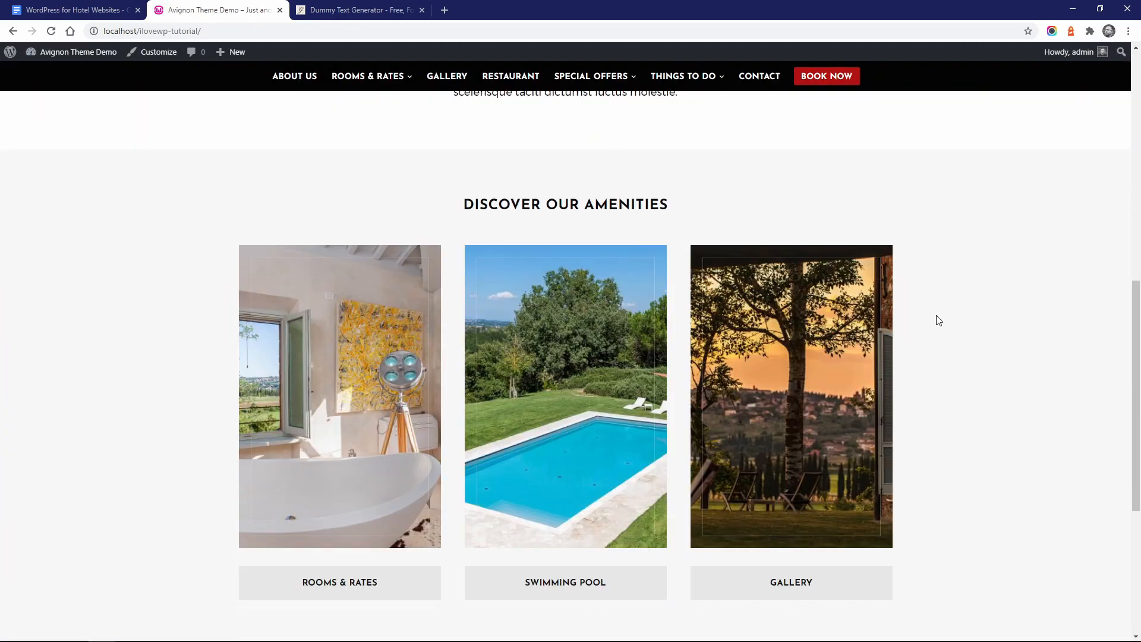
scroll(981, 346, down, 1)
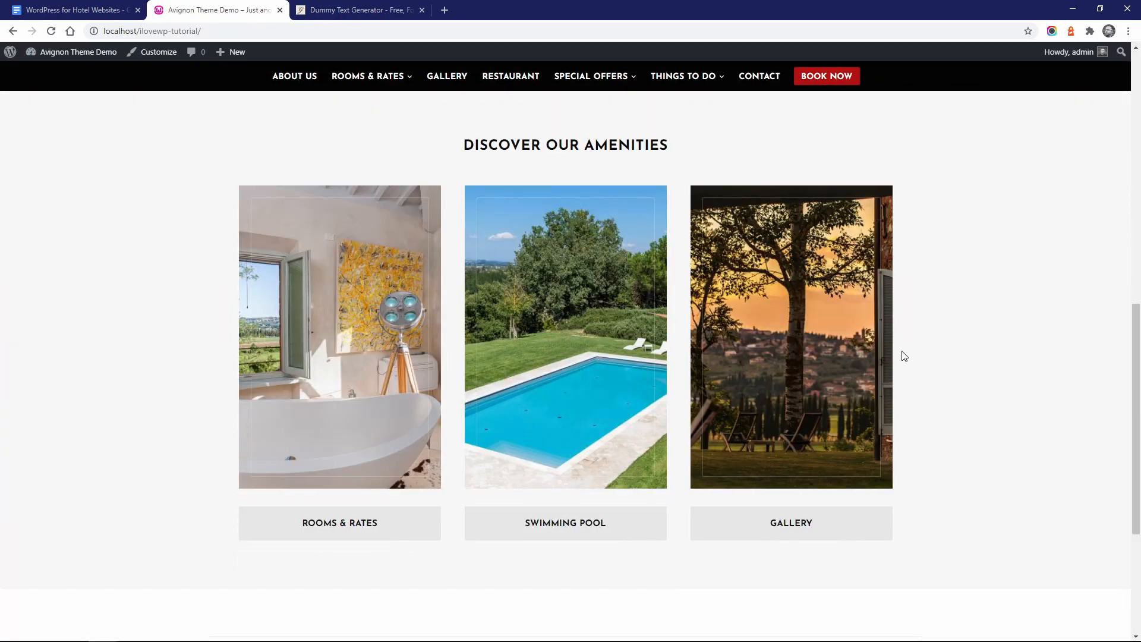
Step: Open the Gallery page from the homepage for editing, set its featured image display to Hidden, update it and view the page
click(806, 349)
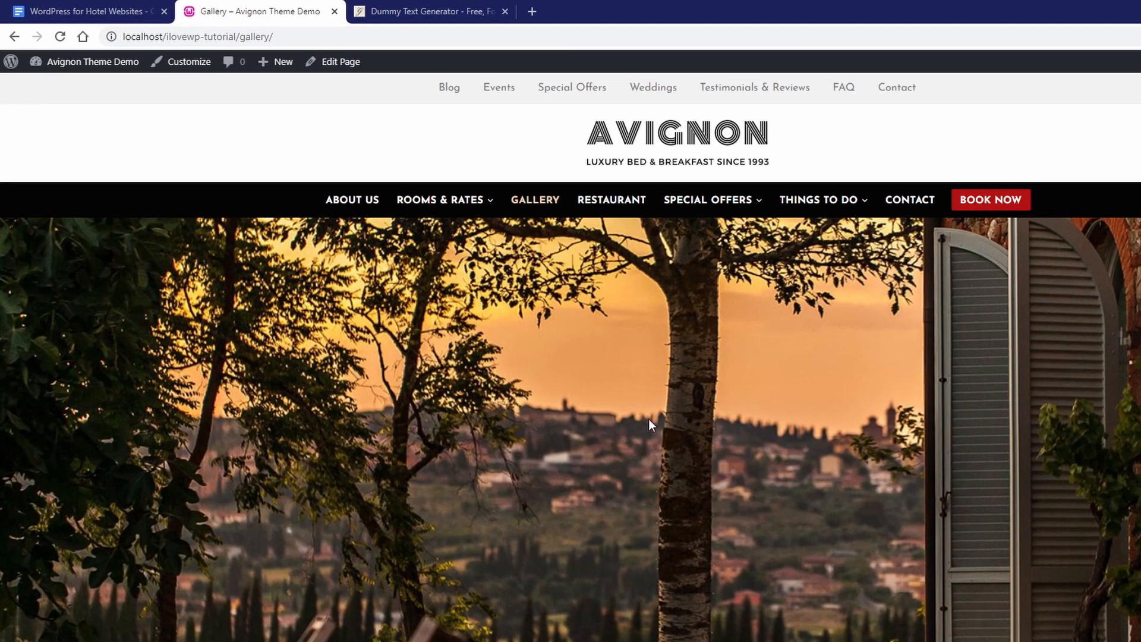
click(331, 64)
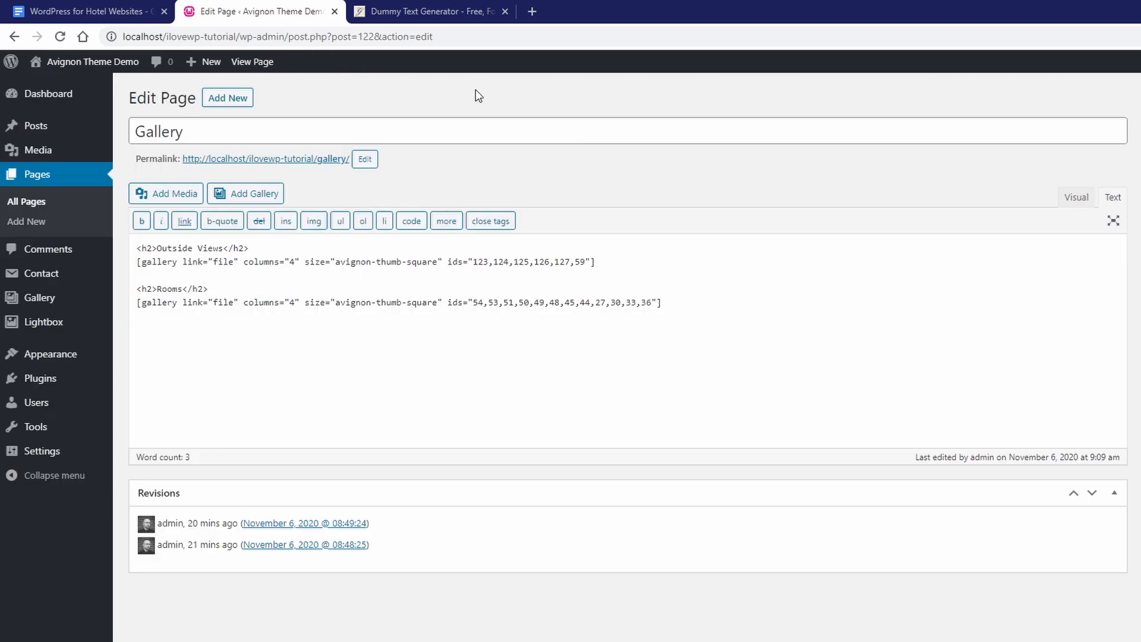
click(975, 216)
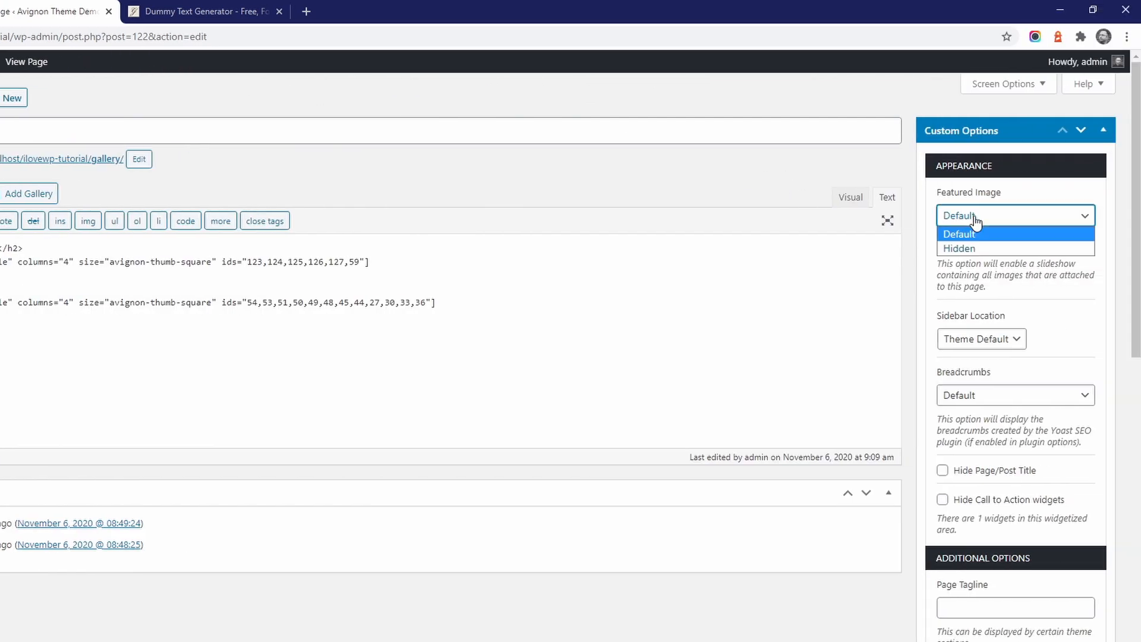
click(974, 247)
scroll(1031, 389, down, 8)
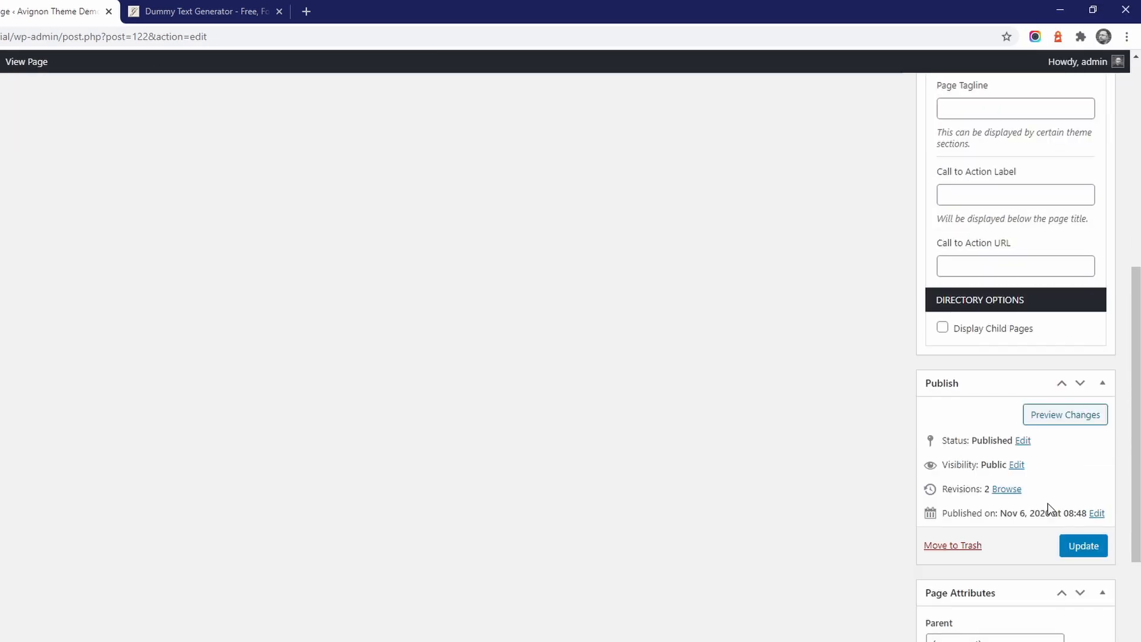
click(1095, 546)
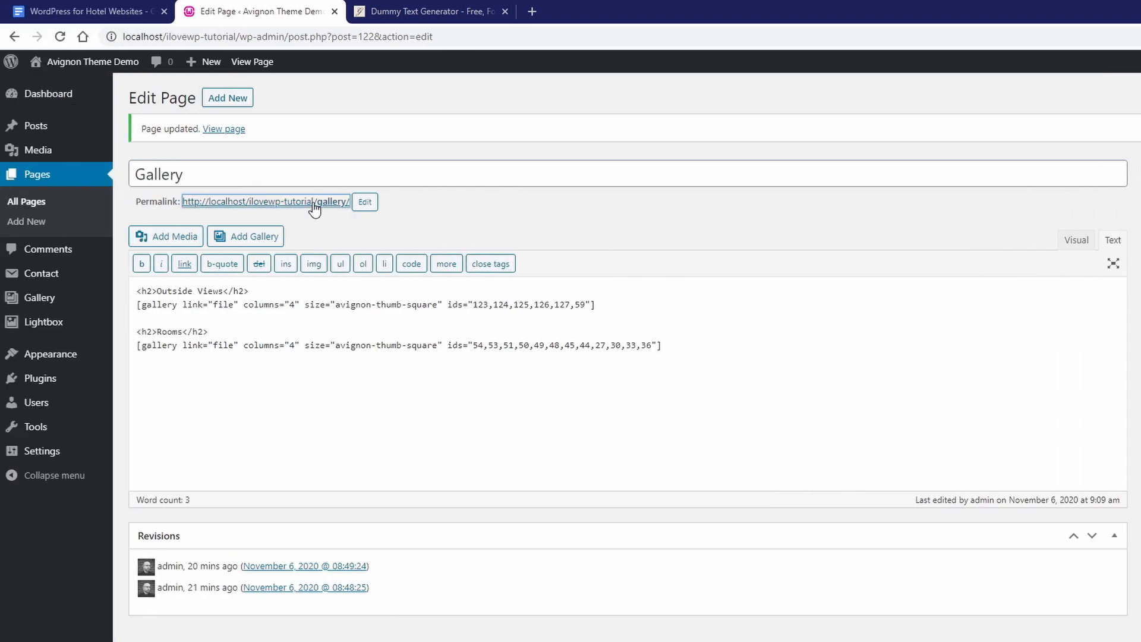
click(318, 205)
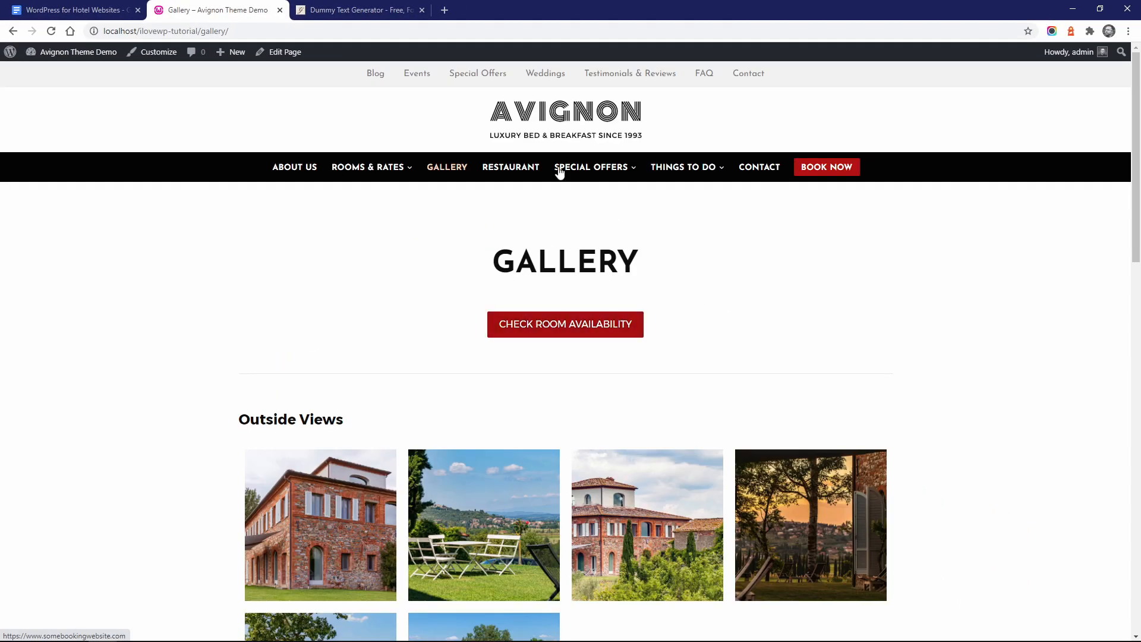
Step: Return to the homepage and review the welcome message and the featured pages section
click(670, 150)
scroll(835, 354, down, 10)
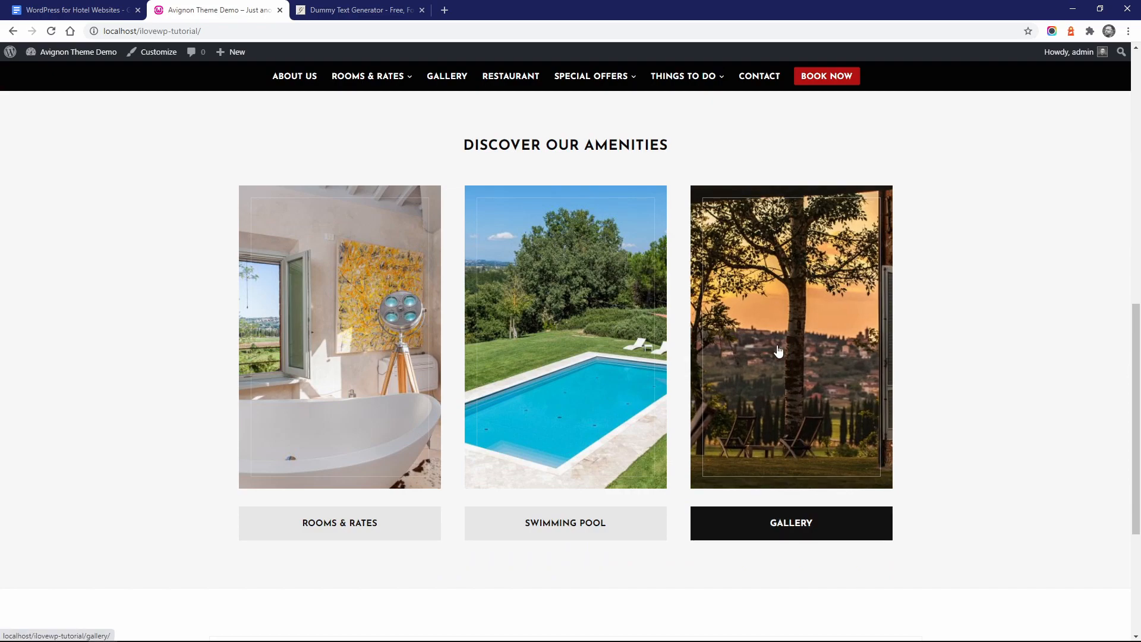
scroll(349, 354, up, 6)
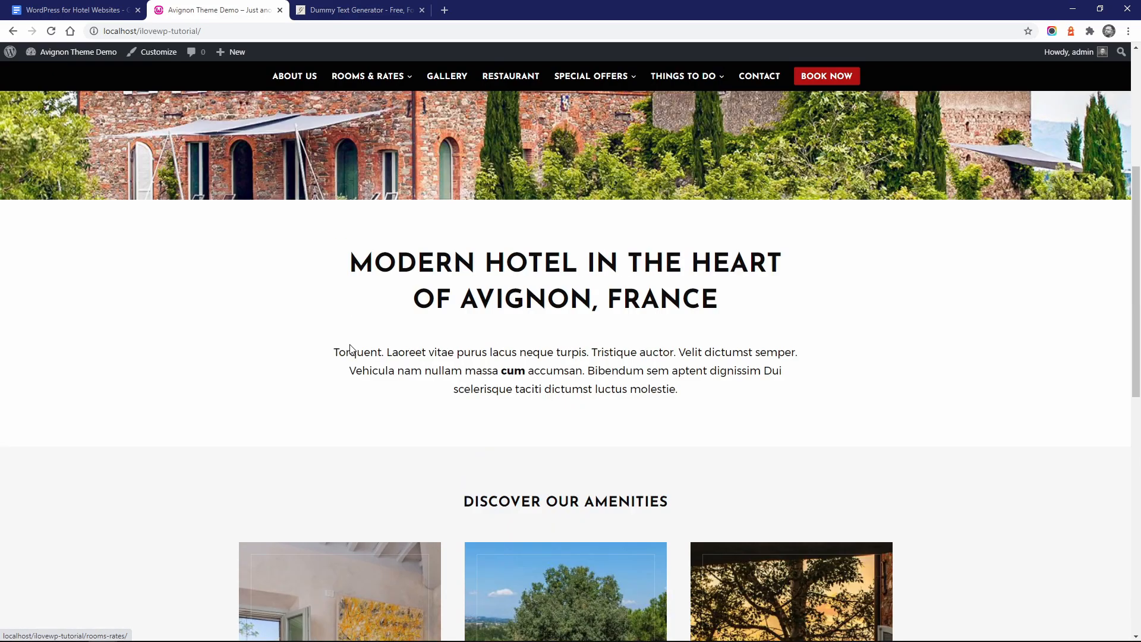
scroll(351, 348, down, 3)
scroll(349, 347, down, 7)
scroll(348, 345, up, 5)
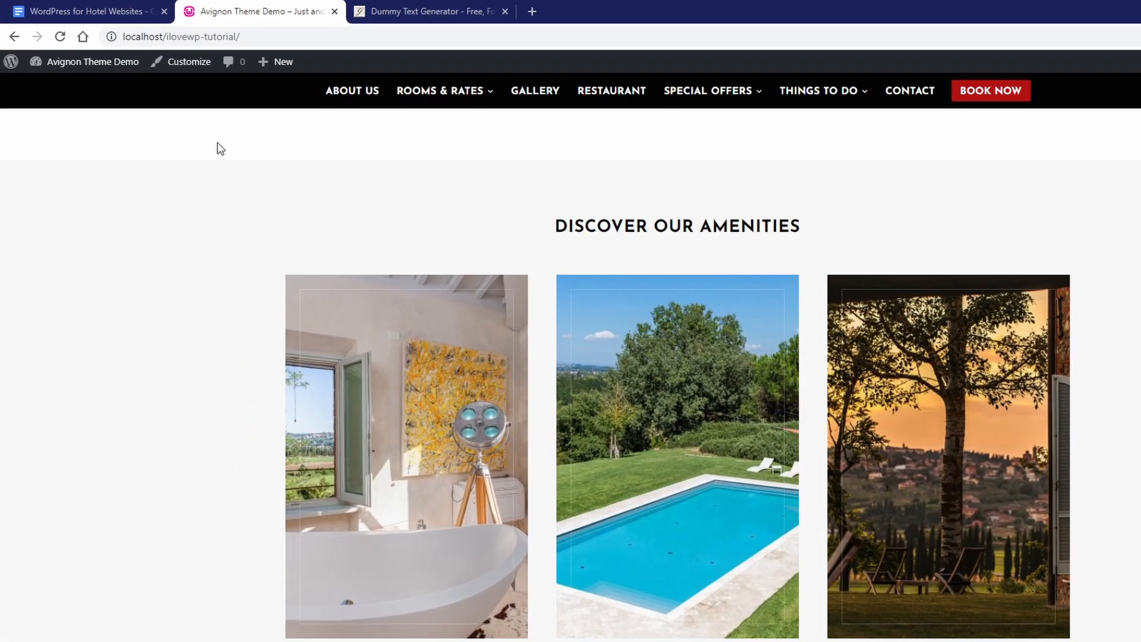
Step: Add an HT: Featured Page widget to the Homepage: Spotlight #1 area, choose the Restaurant page for it and save
mouse_move(95, 63)
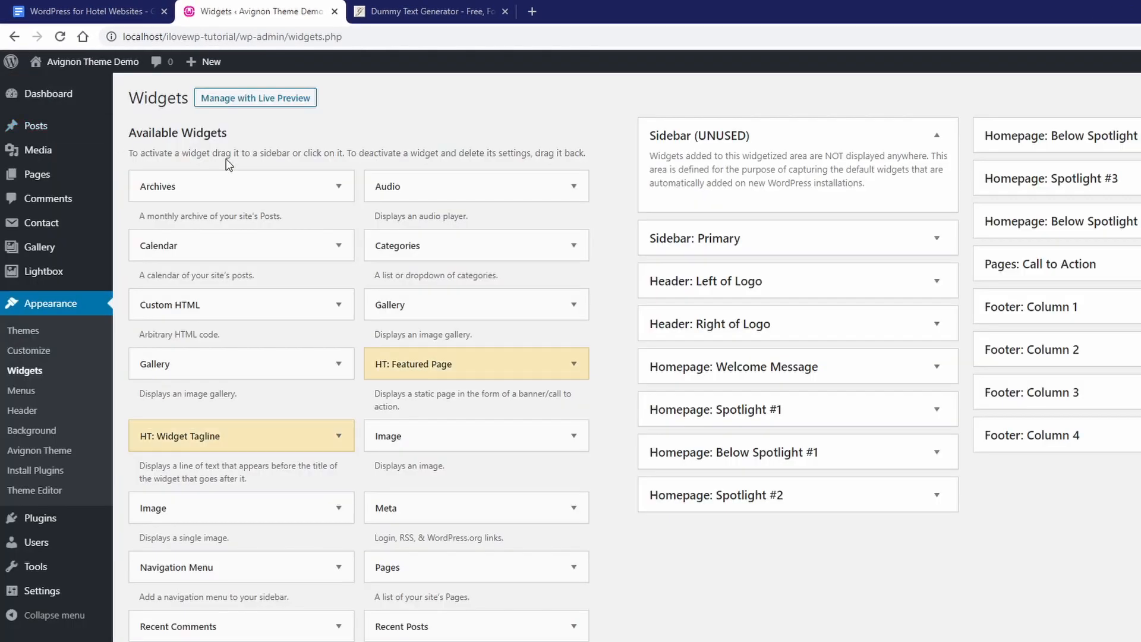
click(943, 409)
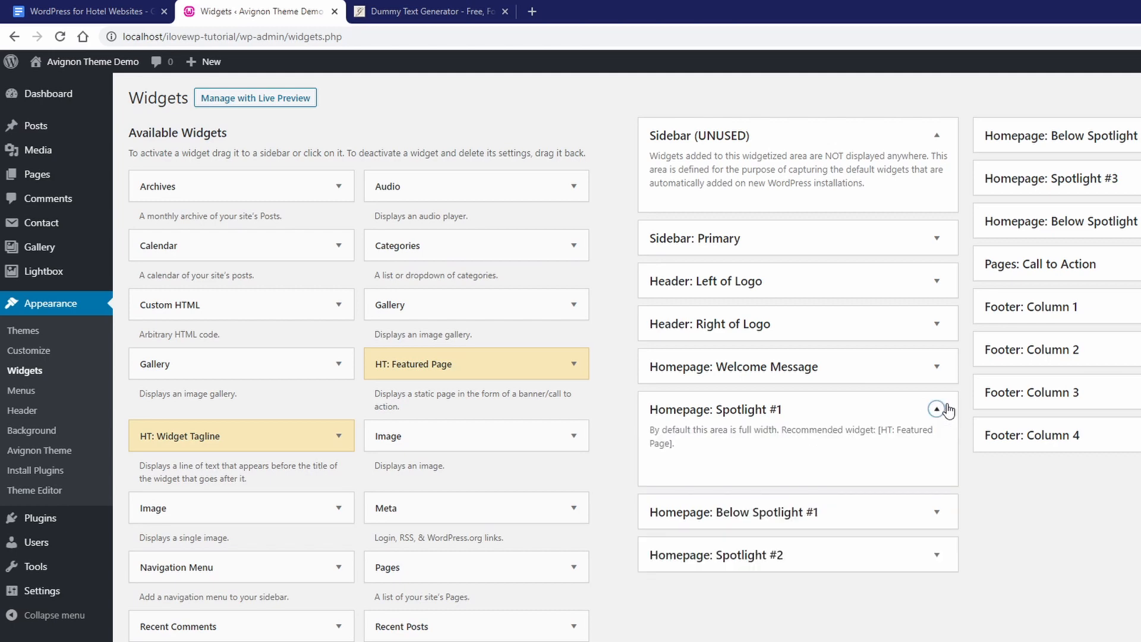
scroll(933, 404, down, 1)
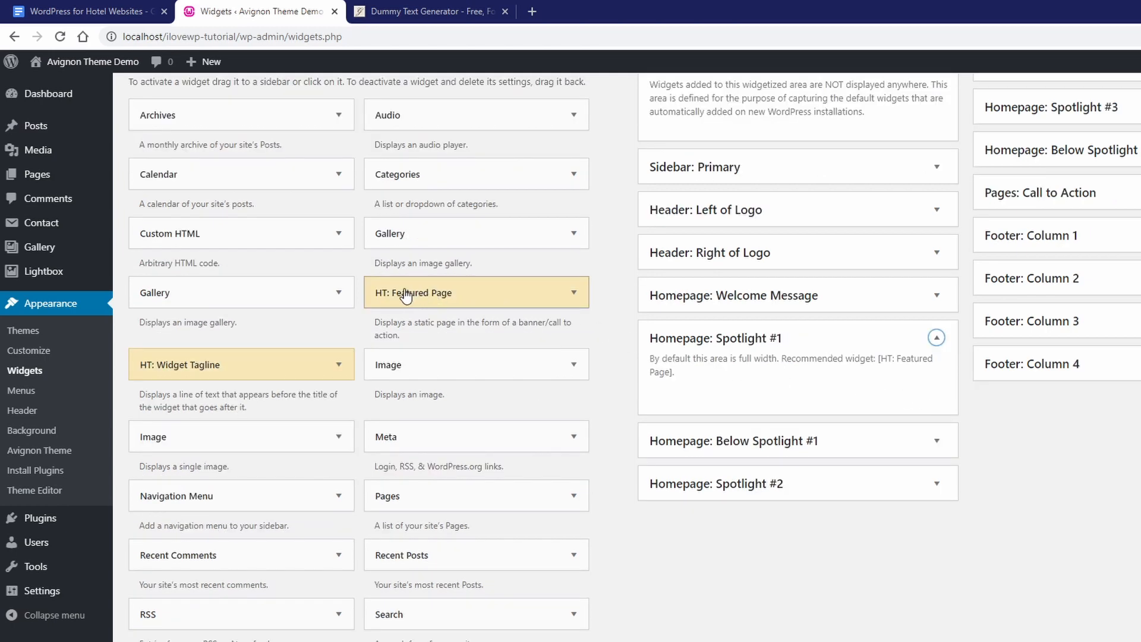
drag(405, 295, 733, 390)
scroll(729, 383, down, 3)
click(707, 346)
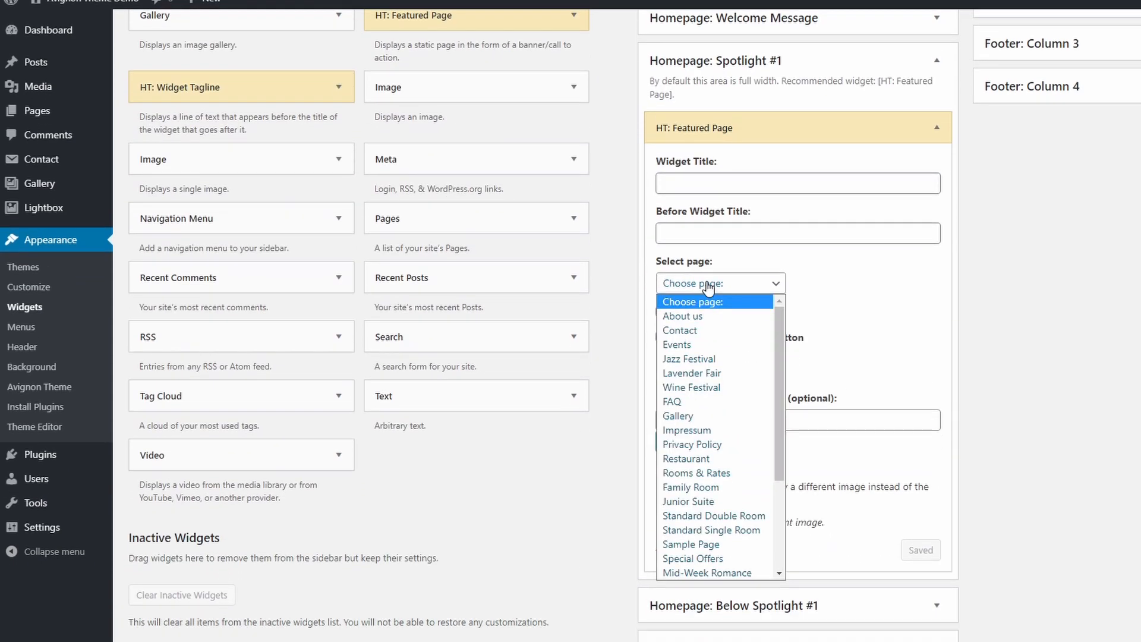
click(726, 459)
click(935, 554)
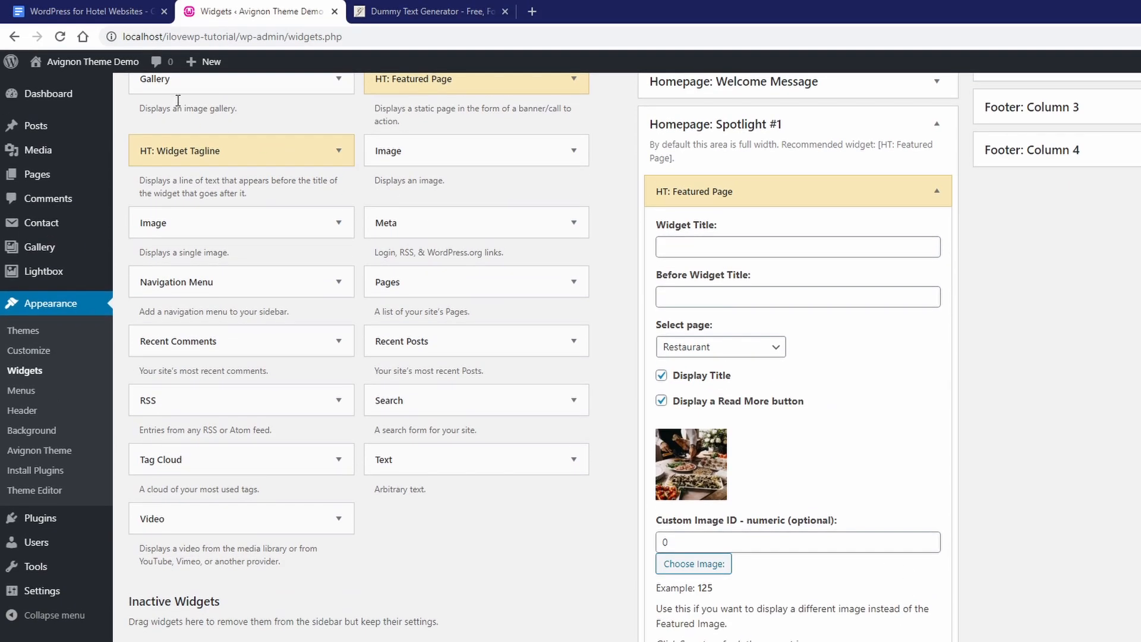
Step: Check the Restaurant spotlight banner on the homepage
mouse_move(110, 6)
click(110, 70)
scroll(710, 321, down, 15)
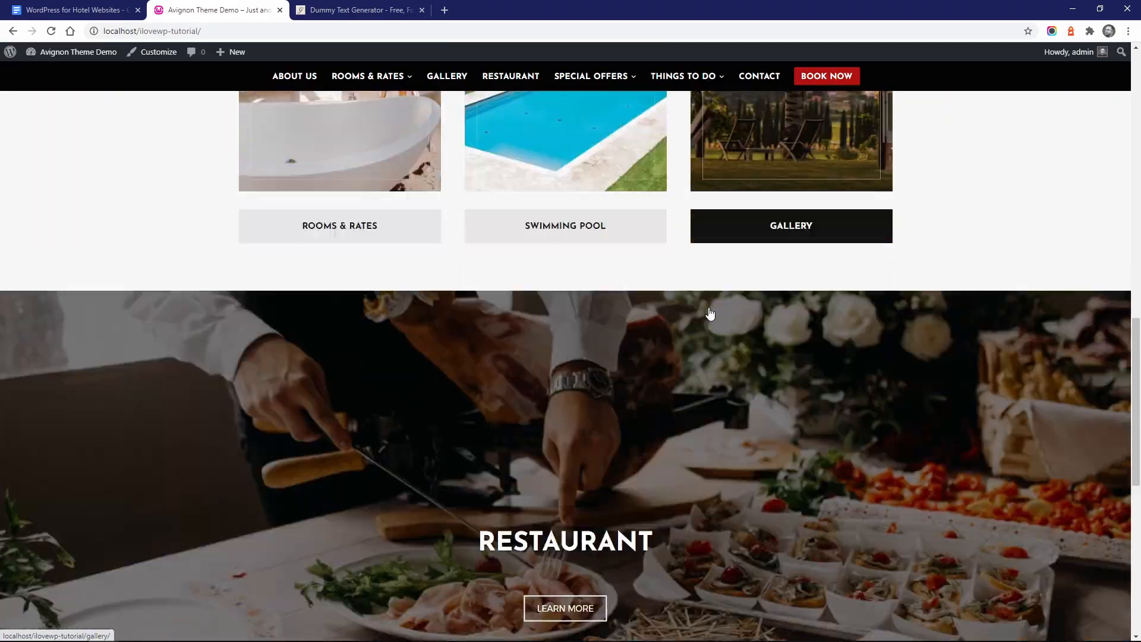
scroll(710, 314, down, 5)
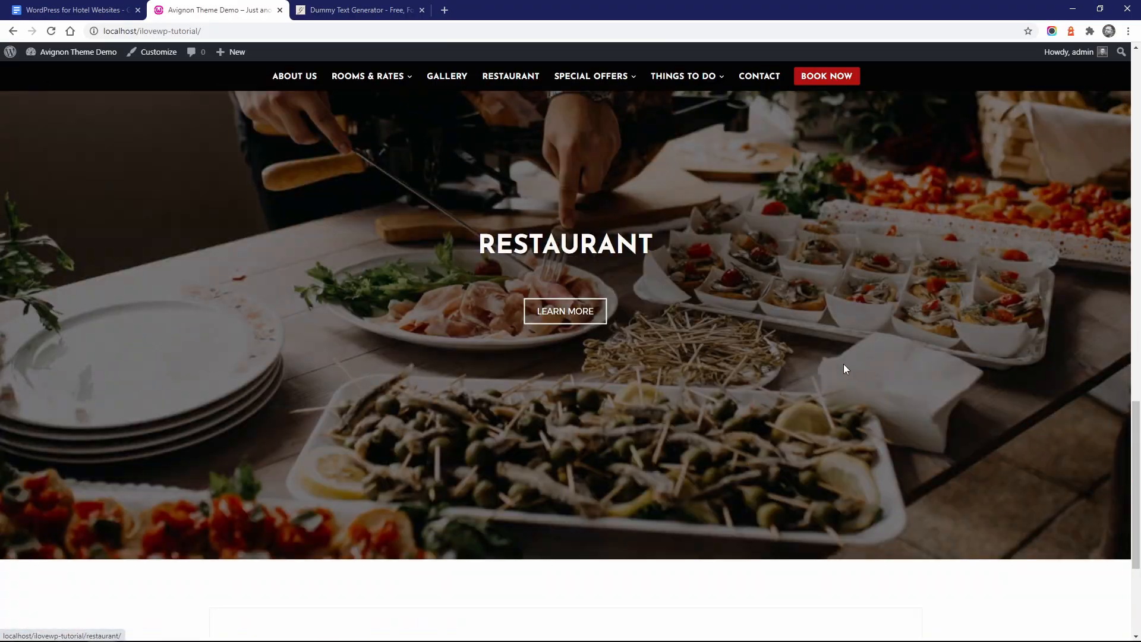
scroll(842, 369, up, 2)
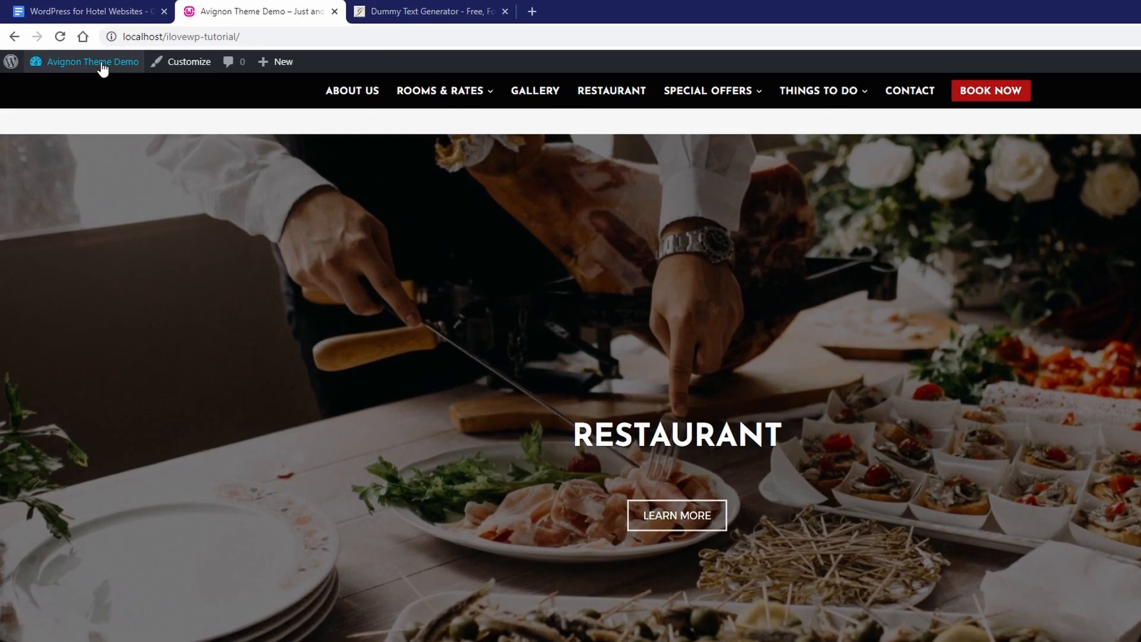
Step: Reopen the widgets settings and add an HT: Featured Page widget to the Homepage: Spotlight #2 area
mouse_move(85, 57)
click(54, 110)
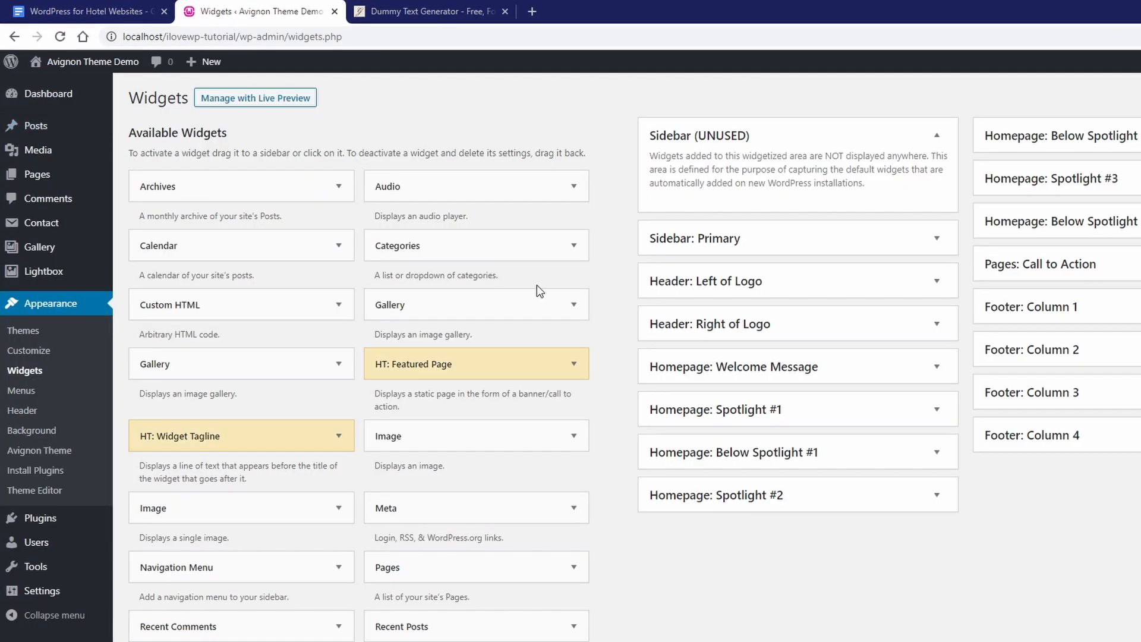
click(937, 496)
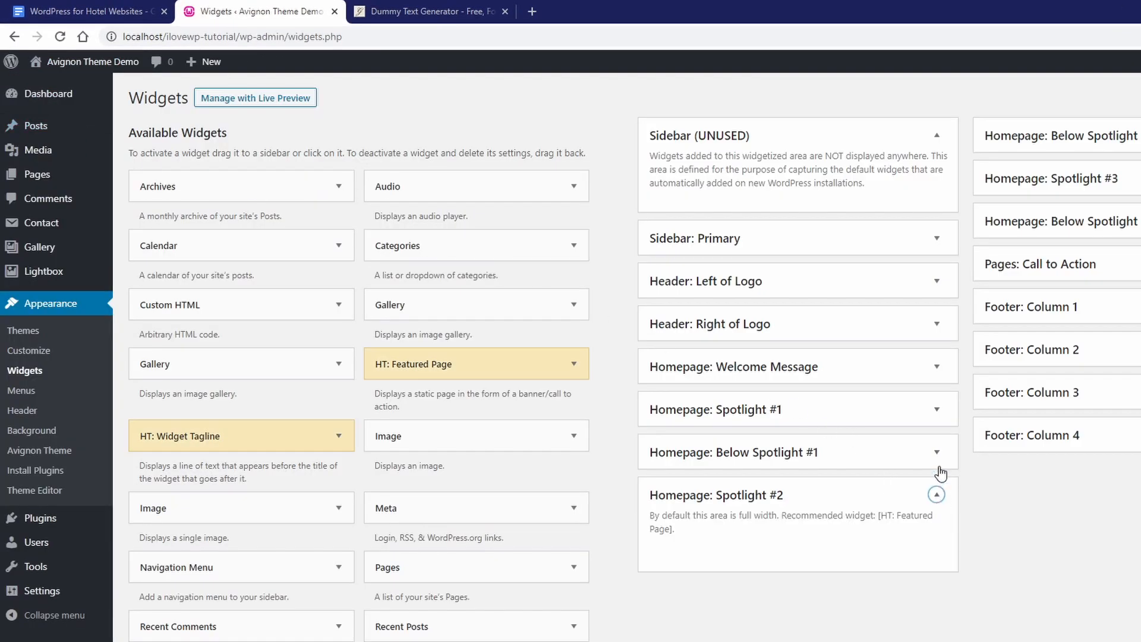
click(937, 409)
drag(424, 366, 832, 621)
scroll(787, 616, down, 2)
scroll(787, 616, down, 6)
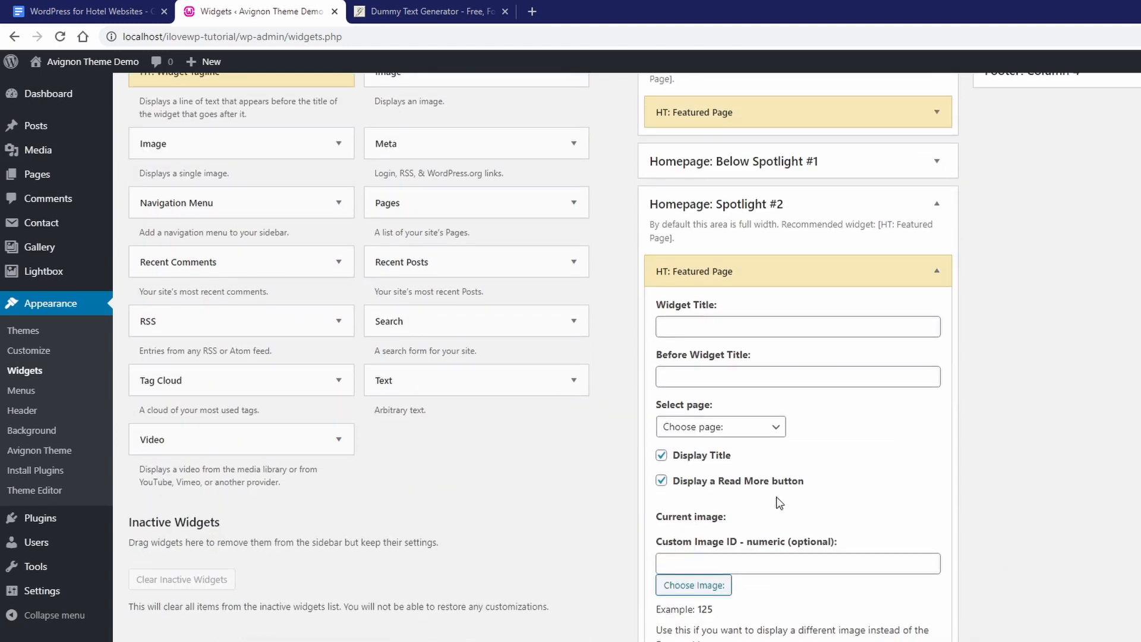
Step: Choose the Weddings page for the Spotlight #2 featured page widget
click(734, 300)
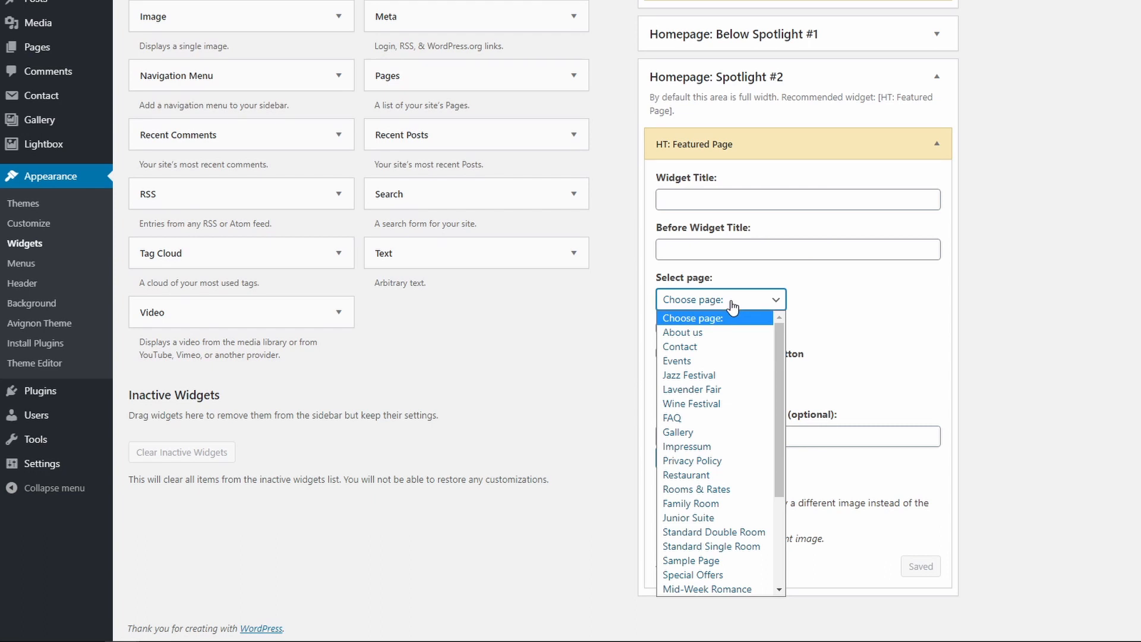
scroll(743, 470, down, 3)
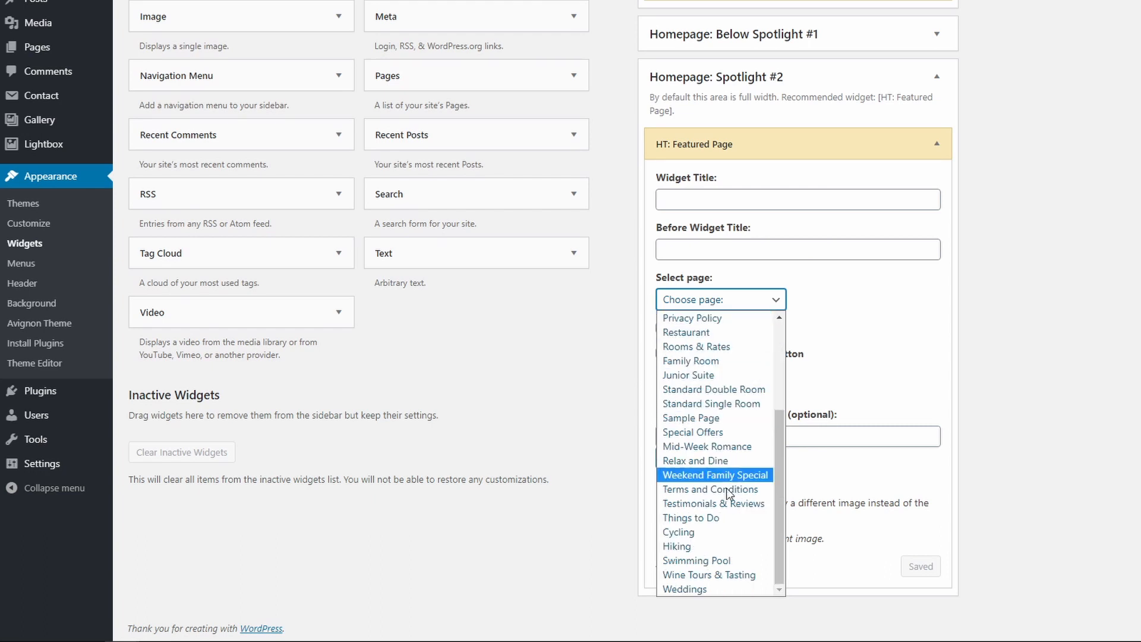
click(715, 557)
click(720, 304)
scroll(701, 570, down, 1)
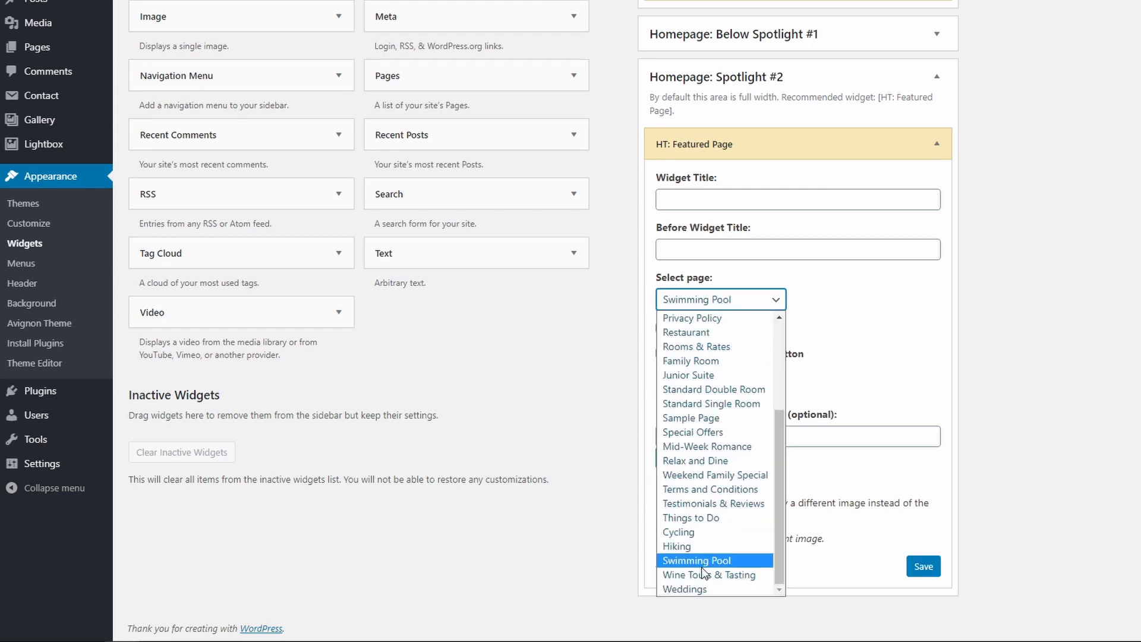
click(698, 591)
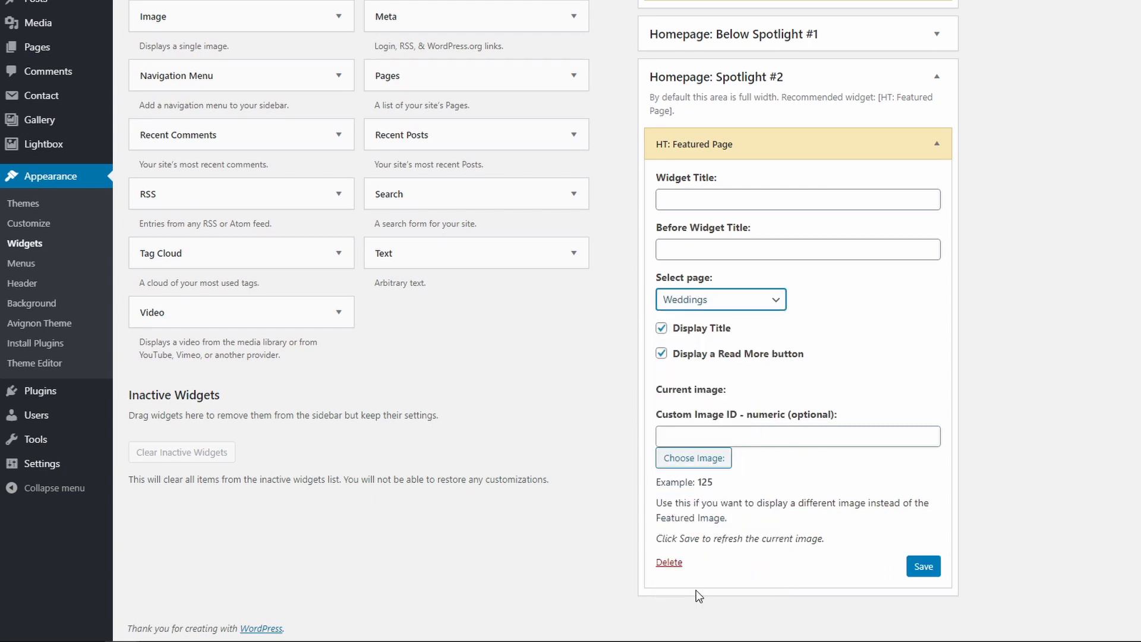
Step: Title the Spotlight #2 widget "Celebrate your Wedding Here", set its before-title text to "The best amenities in Avignon" and save it
click(719, 197)
text(Celebrate your Wedding Here)
key(Tab)
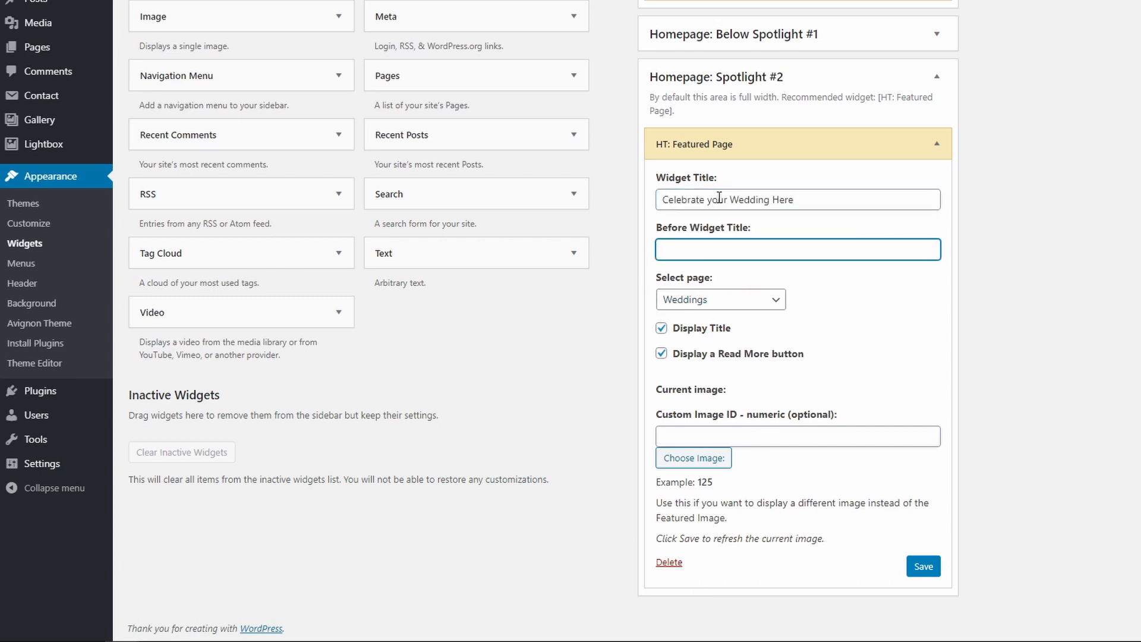
text(The best amenities in Avignon)
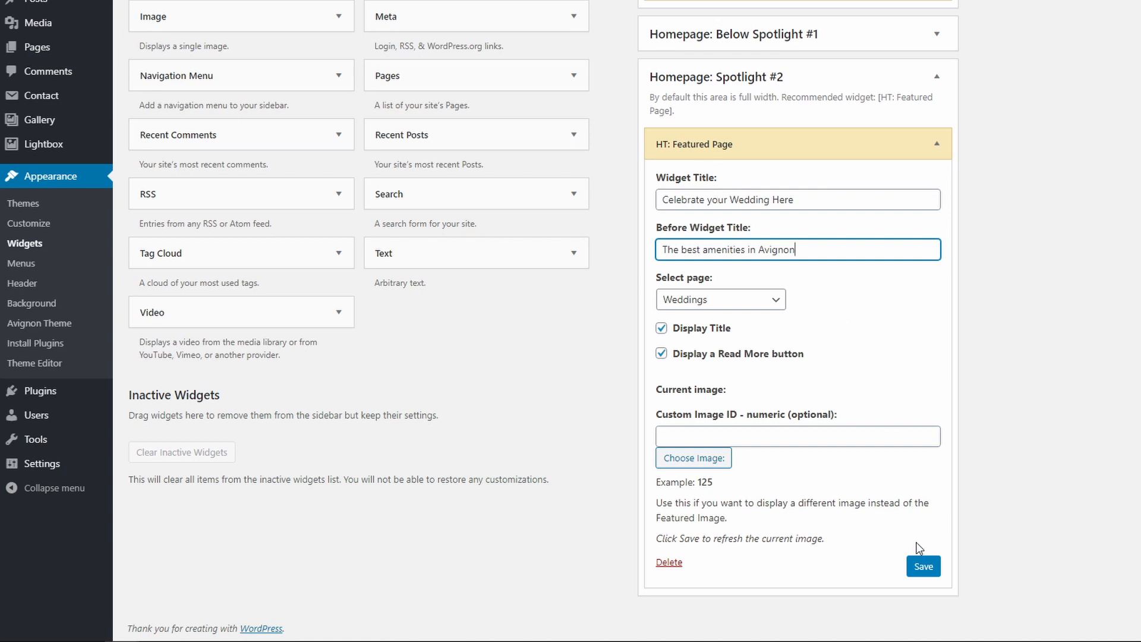
click(922, 565)
scroll(753, 368, down, 1)
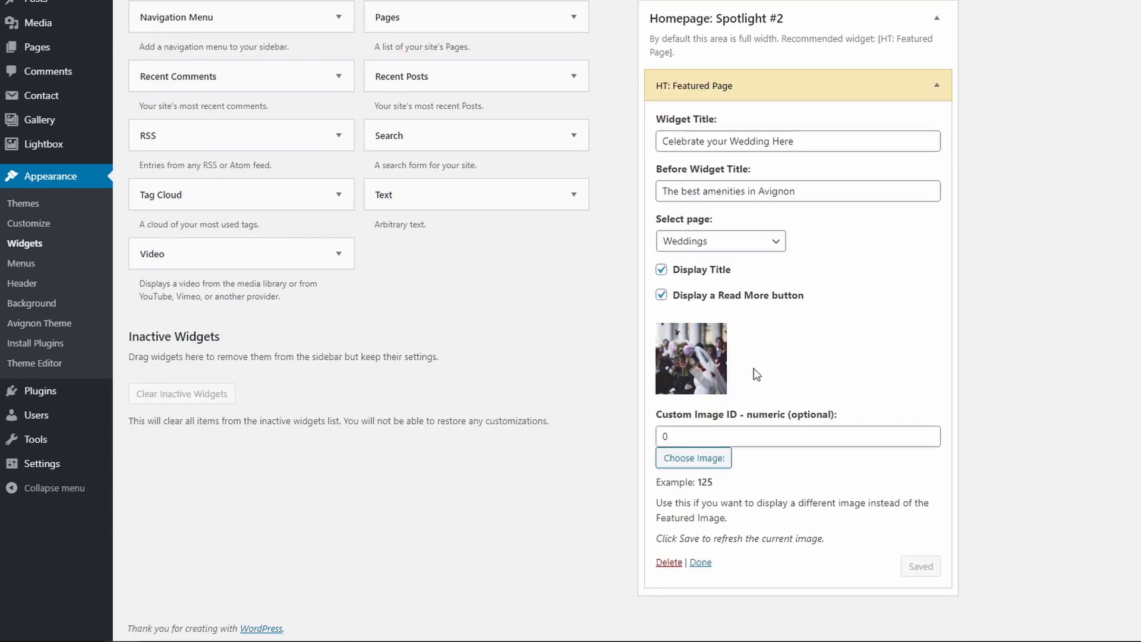
click(704, 435)
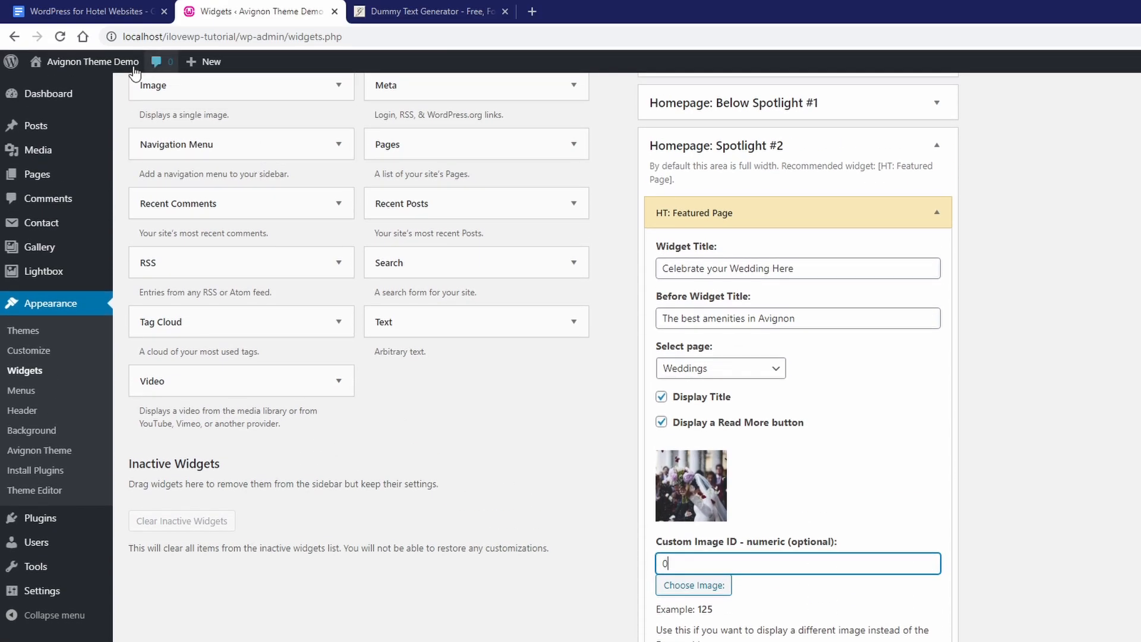
Step: Review the Restaurant and wedding spotlight banners on the homepage, and return to the widgets settings
click(89, 63)
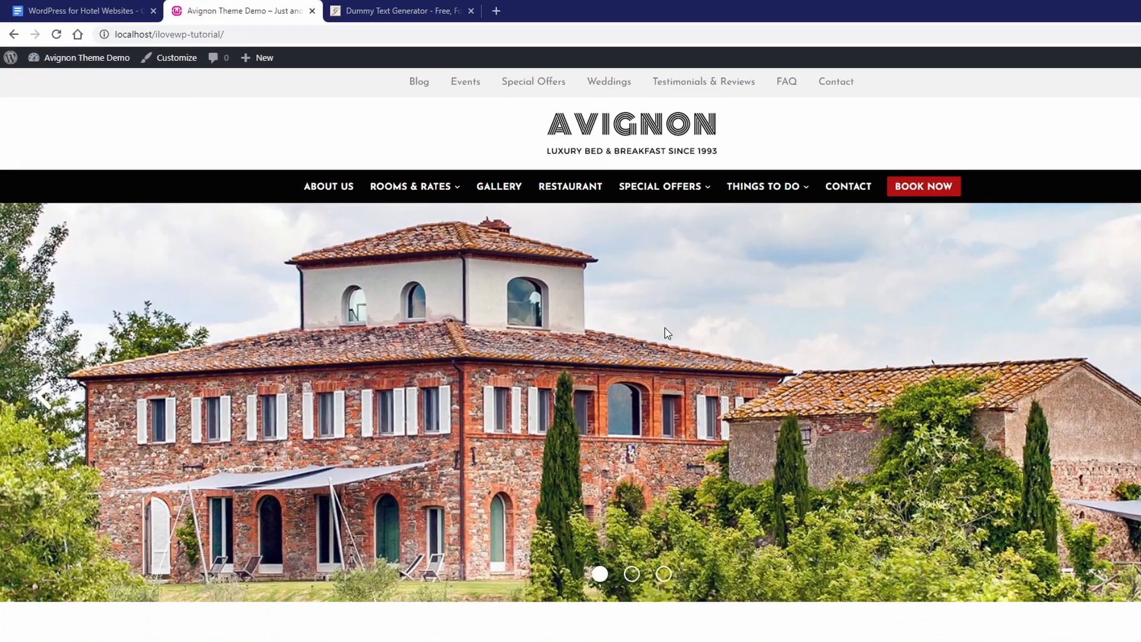
scroll(594, 280, down, 5)
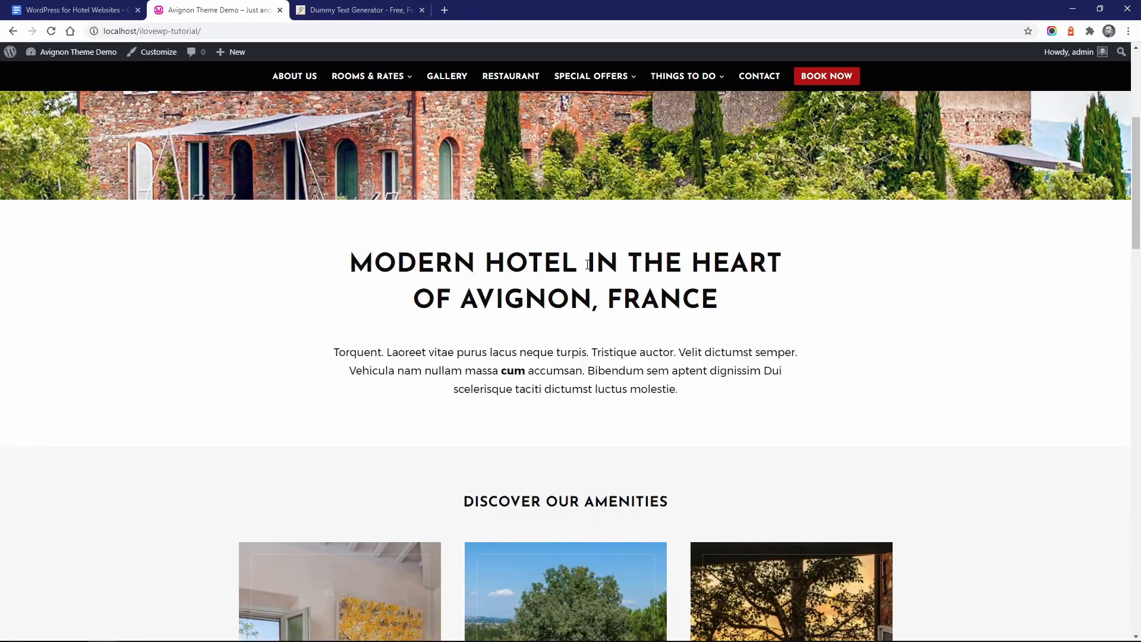
scroll(587, 264, down, 15)
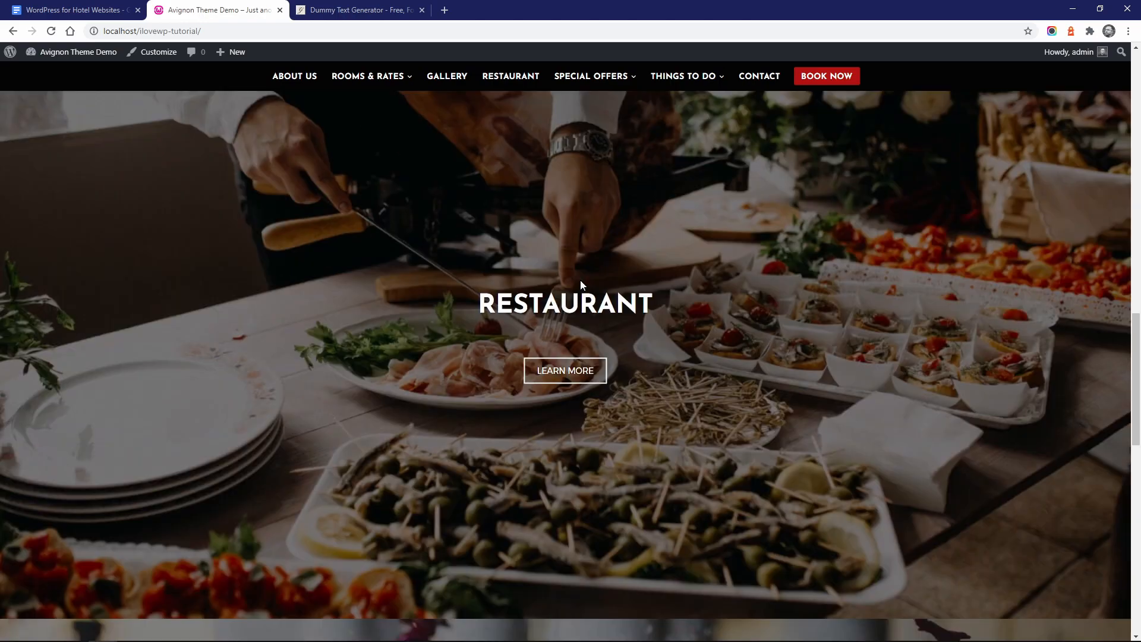
scroll(579, 284, down, 7)
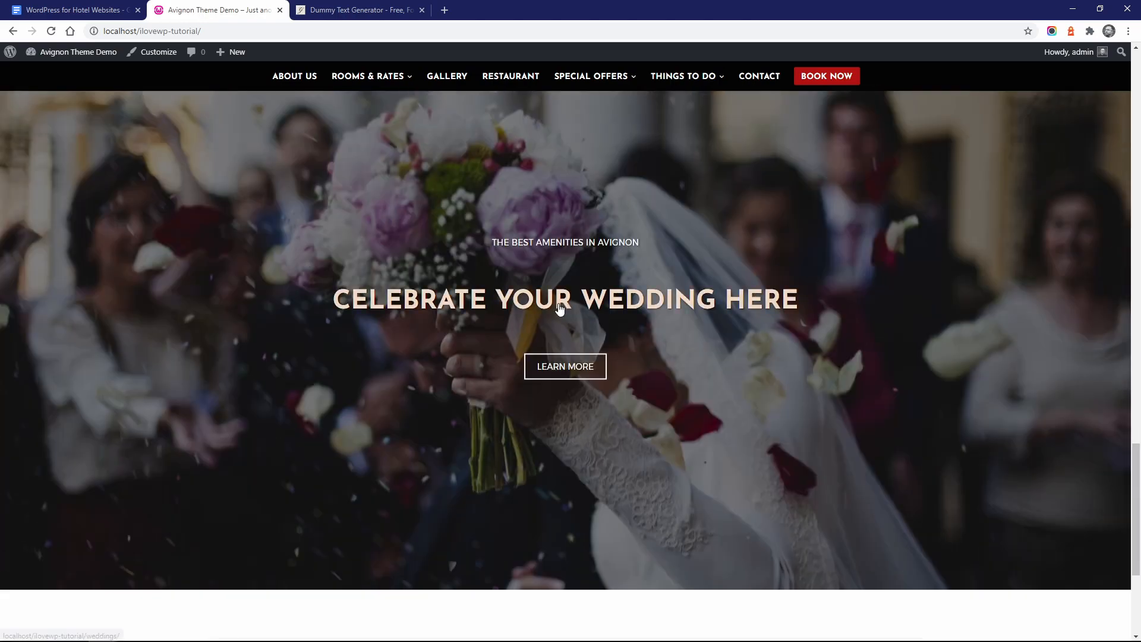
scroll(459, 392, up, 8)
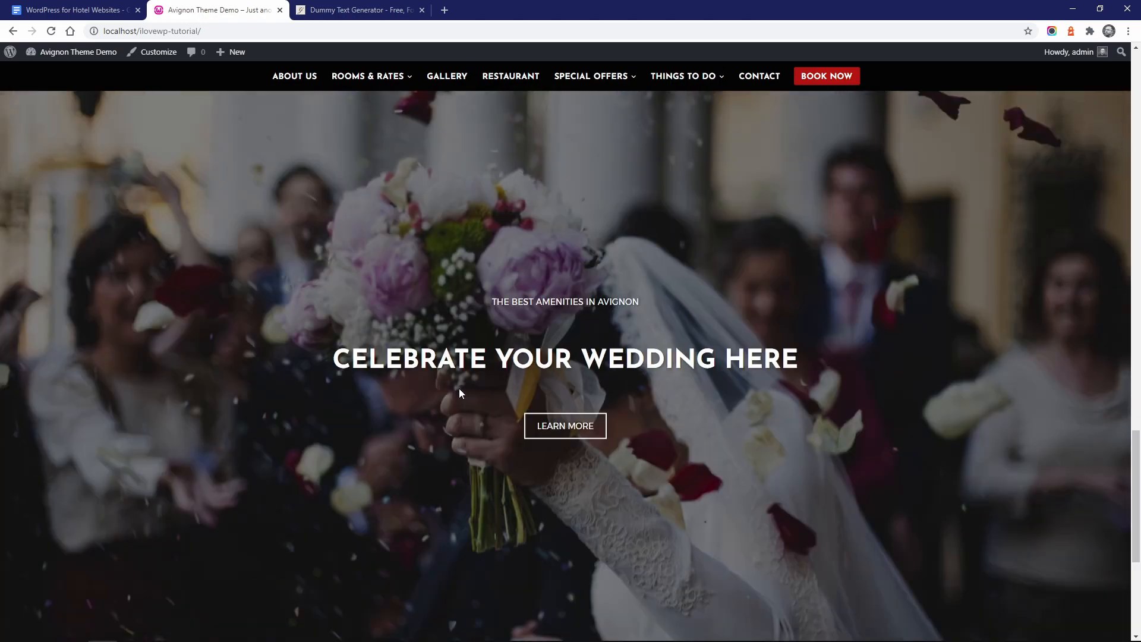
scroll(459, 386, up, 3)
scroll(475, 388, down, 2)
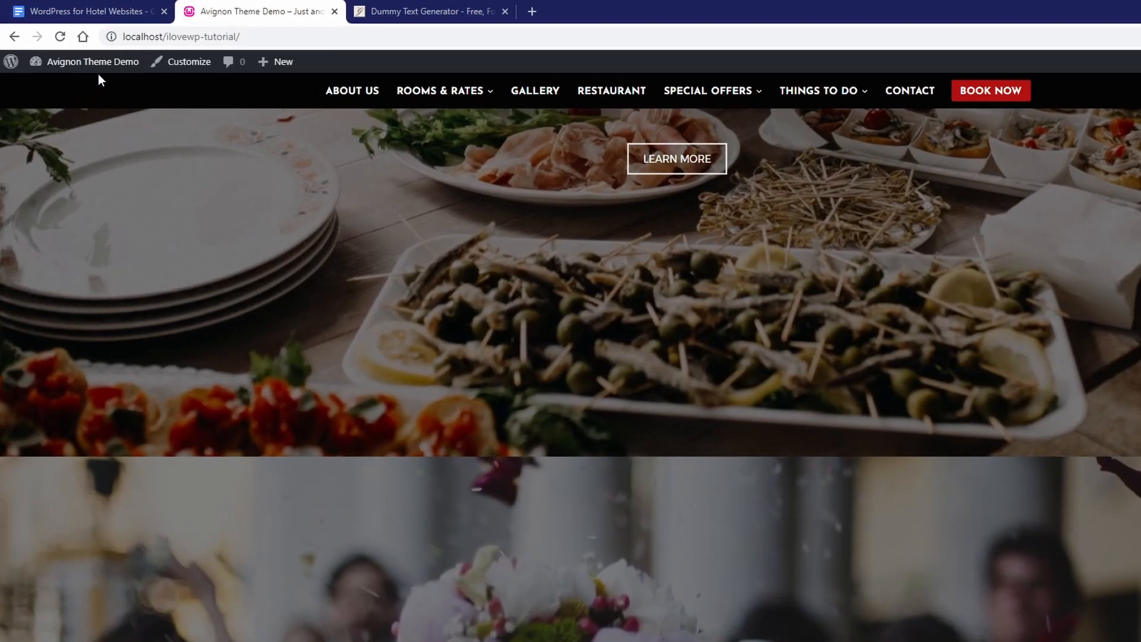
mouse_move(95, 70)
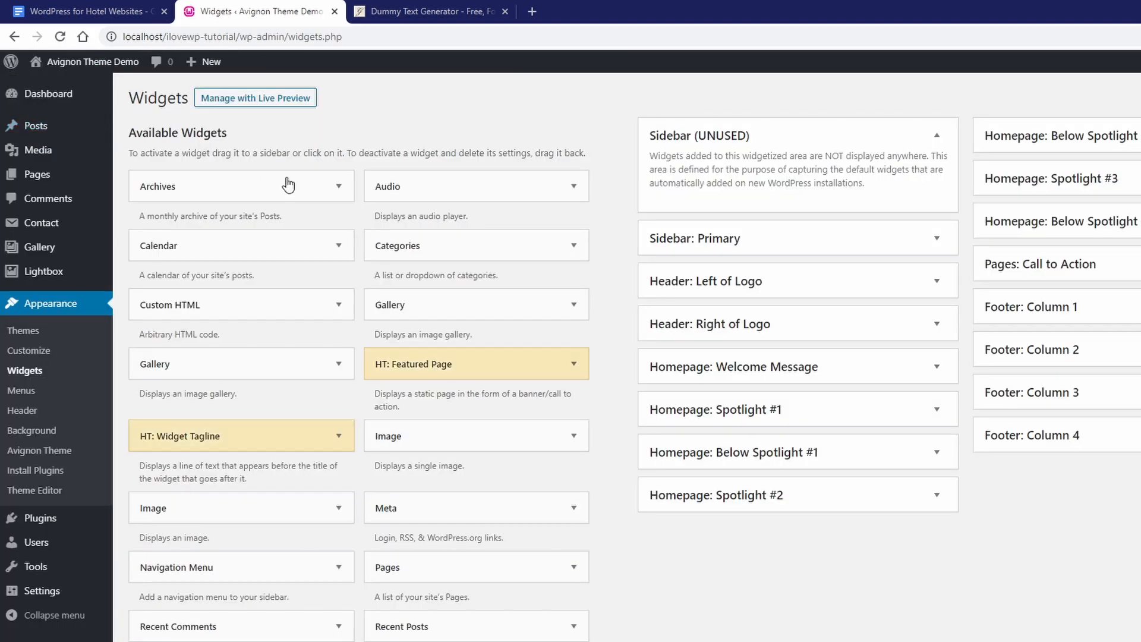
Step: Expand the homepage spotlight widget areas and add a Text widget to Homepage: Below Spotlight #1
click(855, 418)
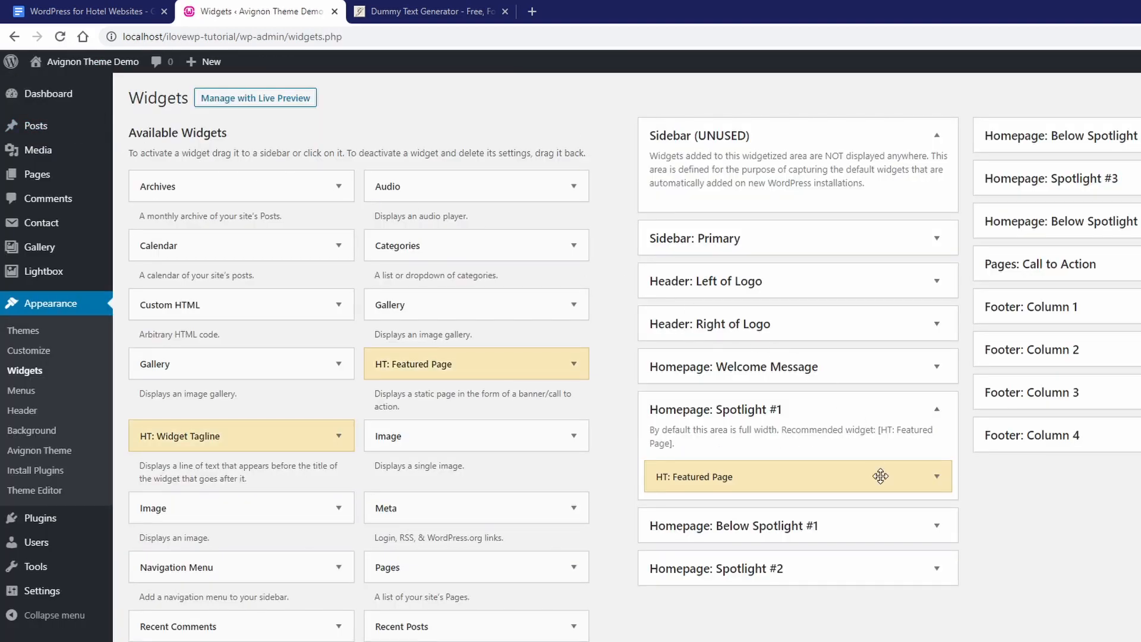
click(900, 578)
click(936, 525)
scroll(937, 525, down, 2)
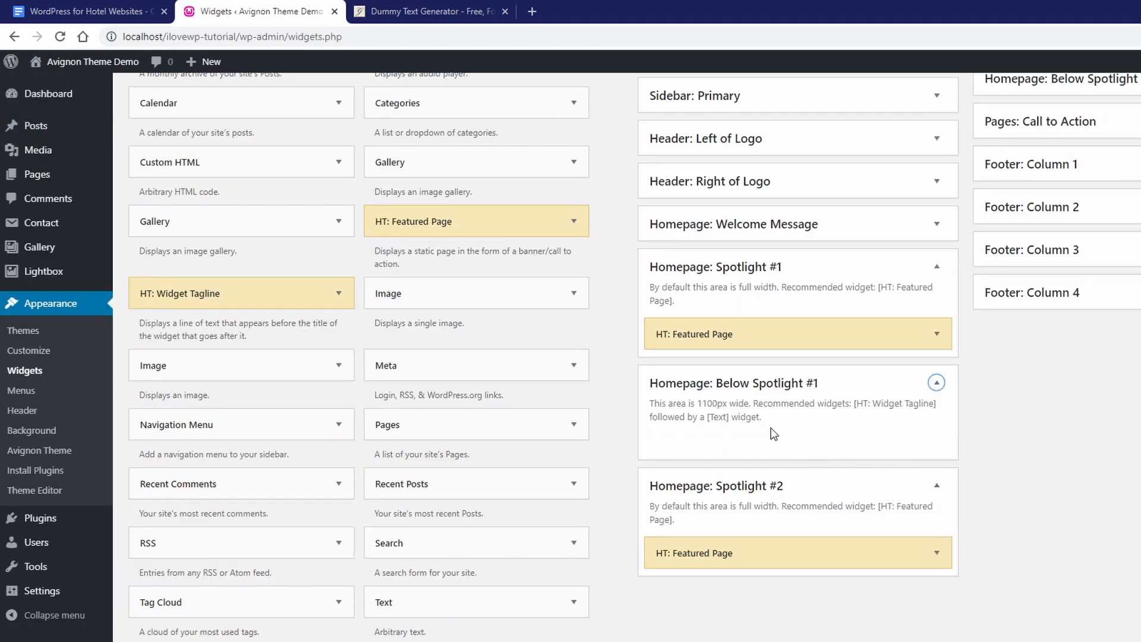
drag(461, 601, 739, 438)
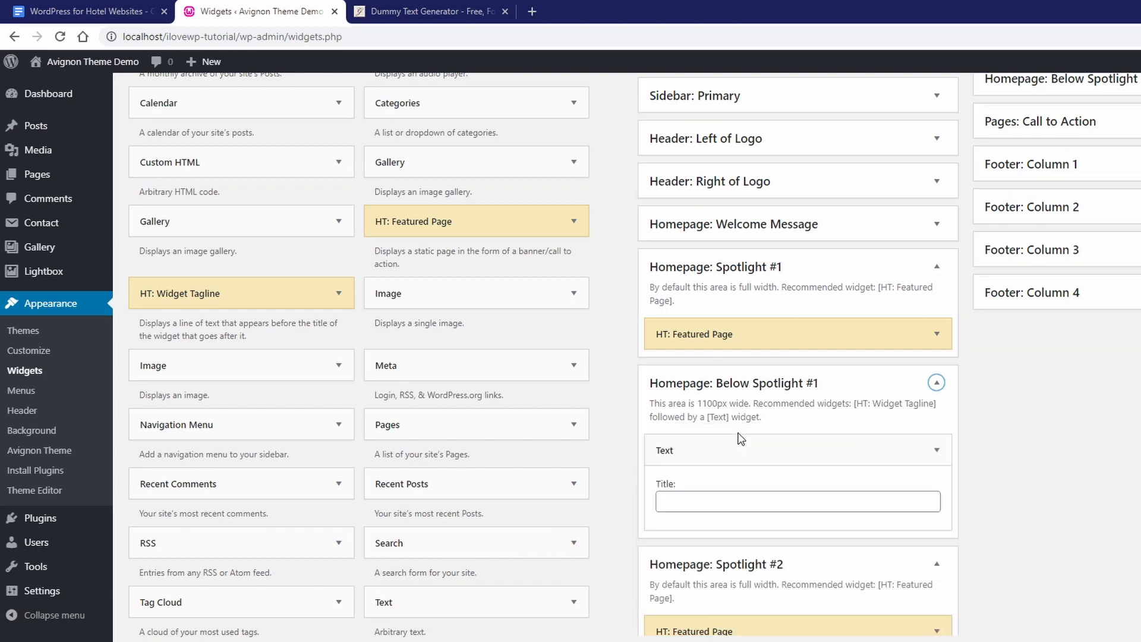
Step: Title the Below Spotlight #1 text widget "Luxury Redefined", paste the two dummy HTML paragraphs as its content and save it
scroll(742, 438, down, 2)
click(736, 357)
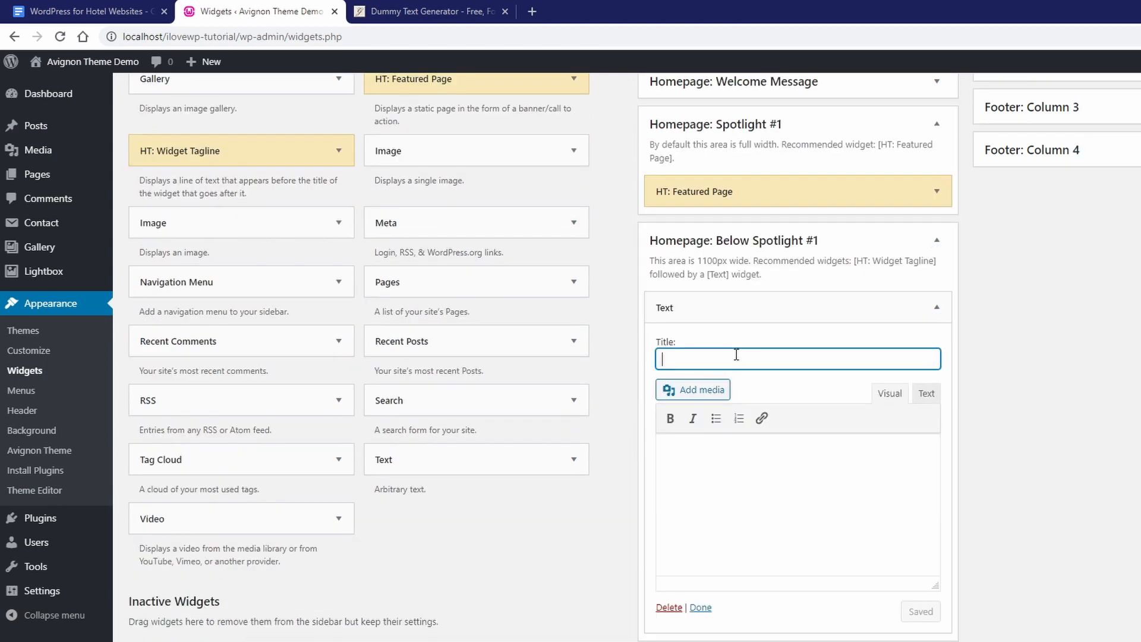
text(Luxury Redefined)
click(733, 480)
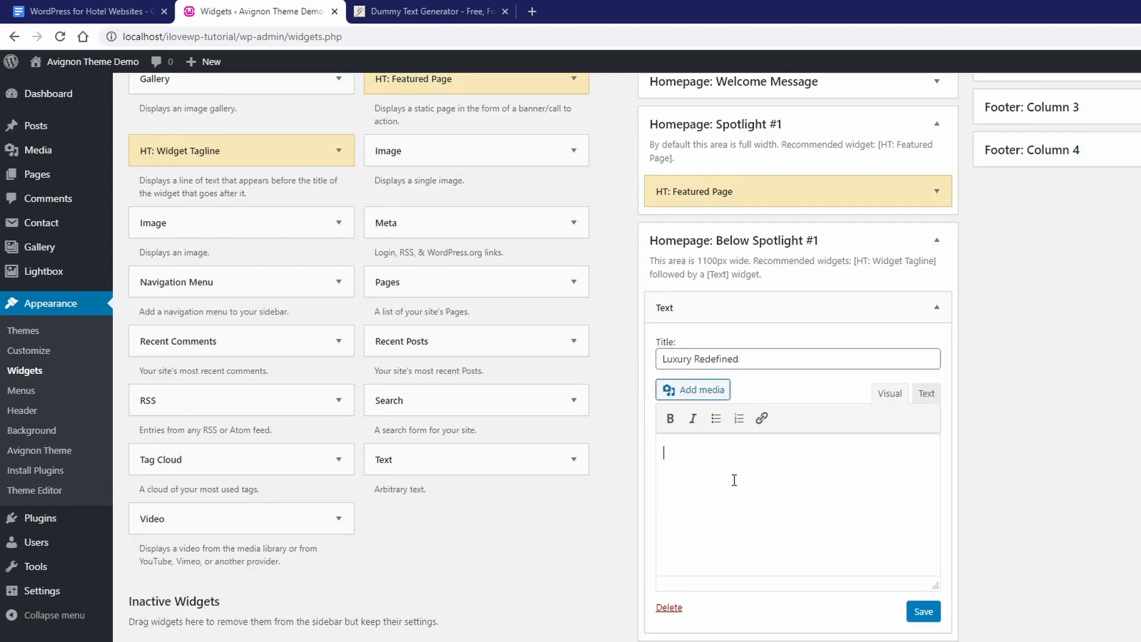
click(931, 393)
right_click(722, 463)
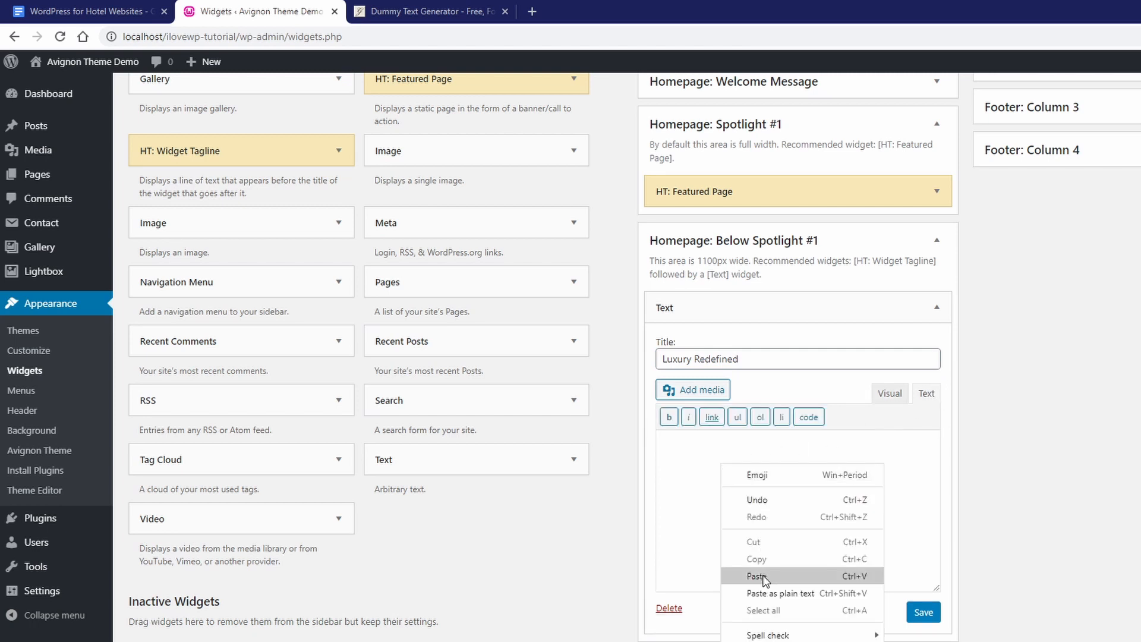
click(737, 572)
click(923, 615)
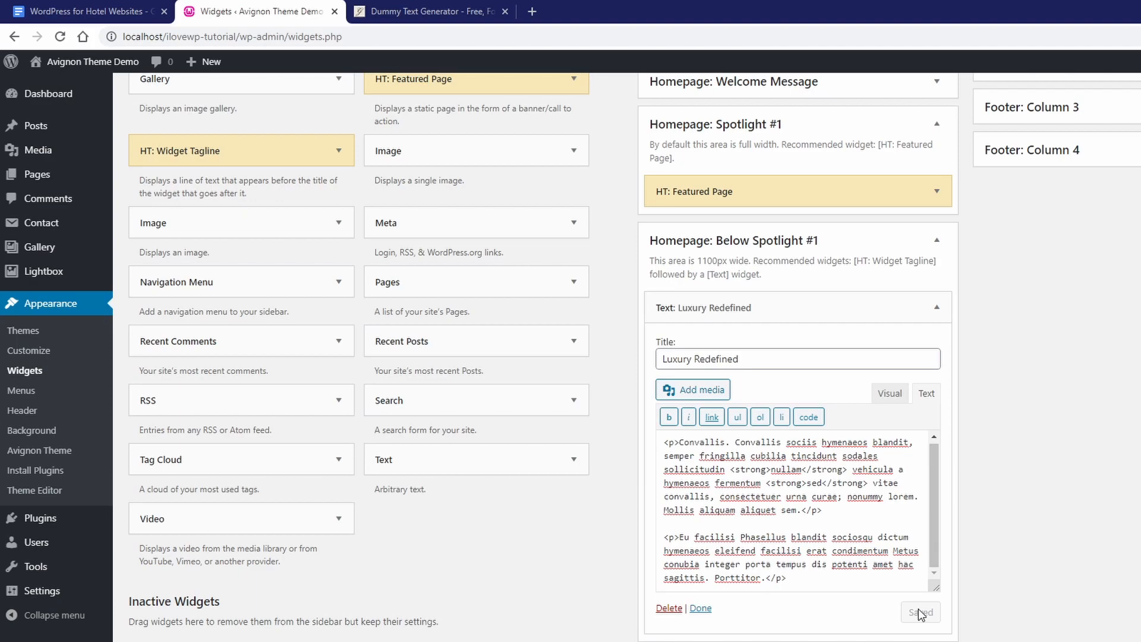
Step: Visit the homepage and review the Luxury Redefined text section between the Restaurant and wedding banners, down to the footer
mouse_move(89, 61)
click(44, 87)
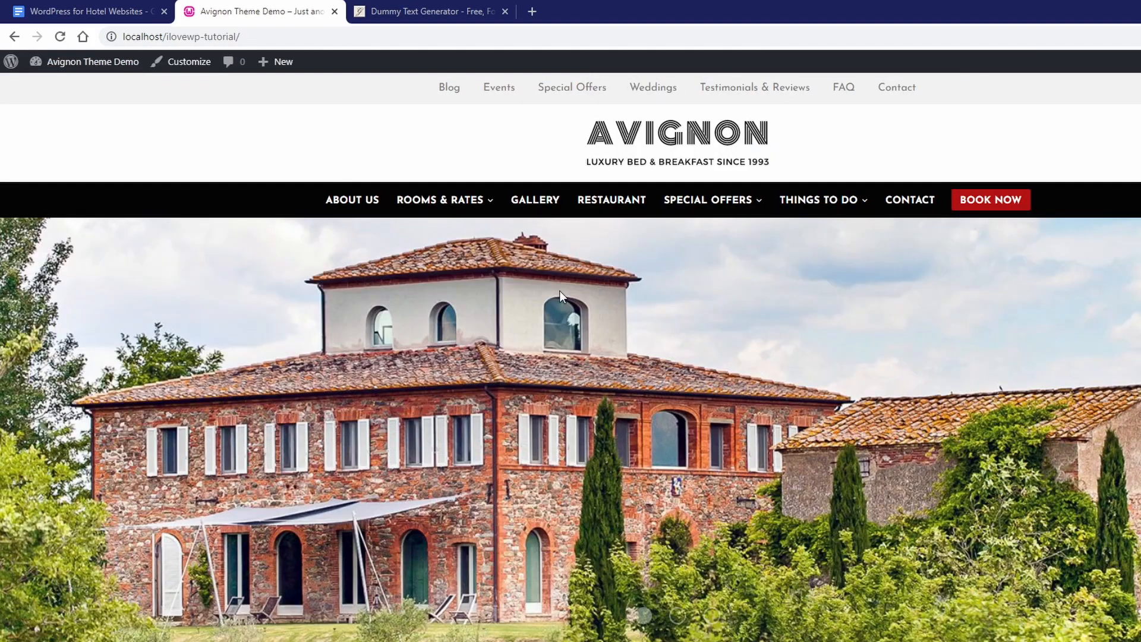
scroll(560, 291, down, 15)
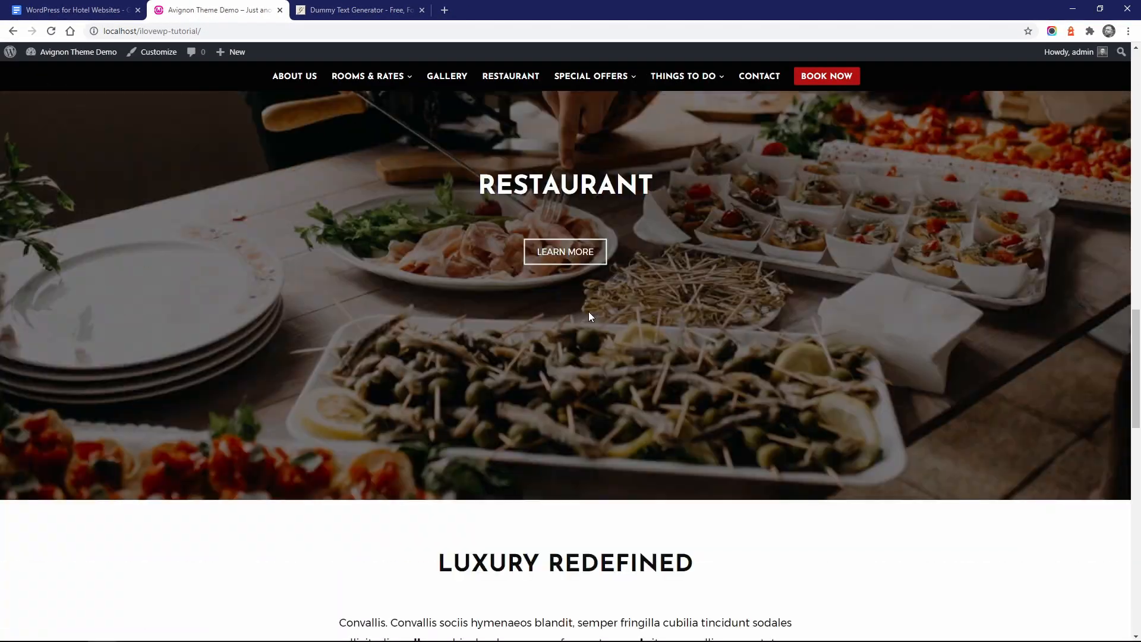
scroll(588, 311, down, 6)
scroll(567, 288, down, 10)
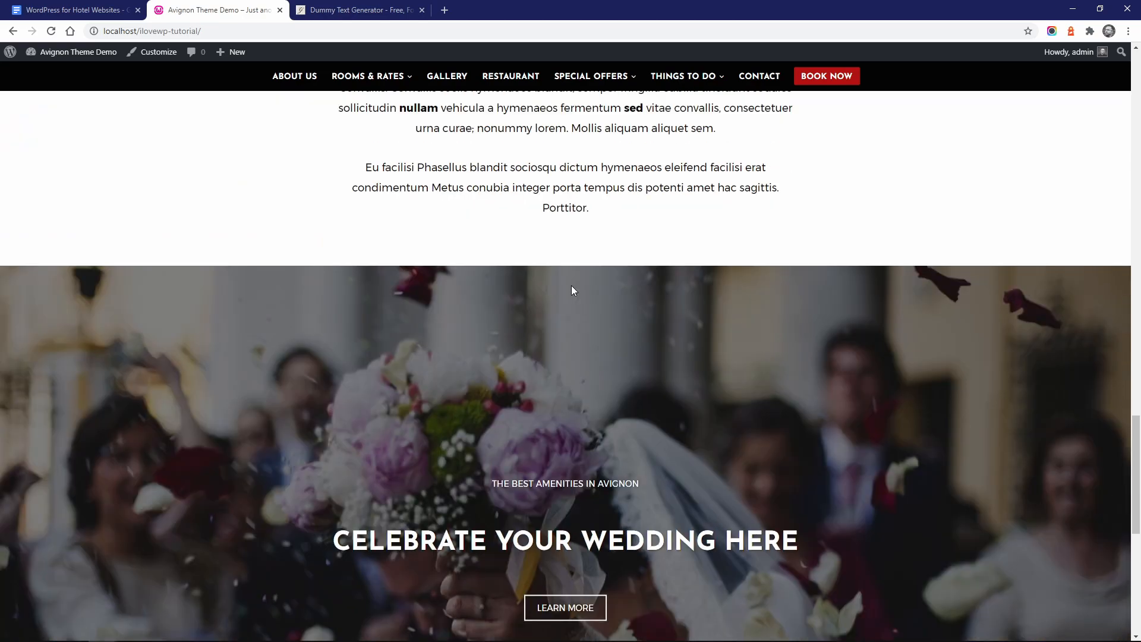
scroll(569, 290, up, 5)
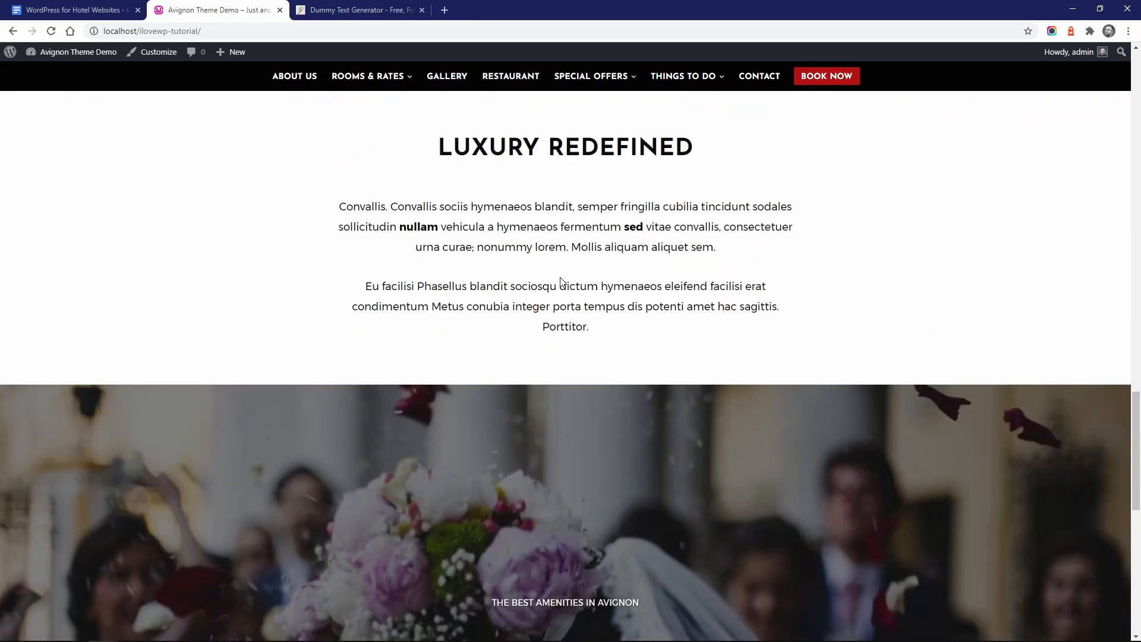
scroll(569, 300, down, 11)
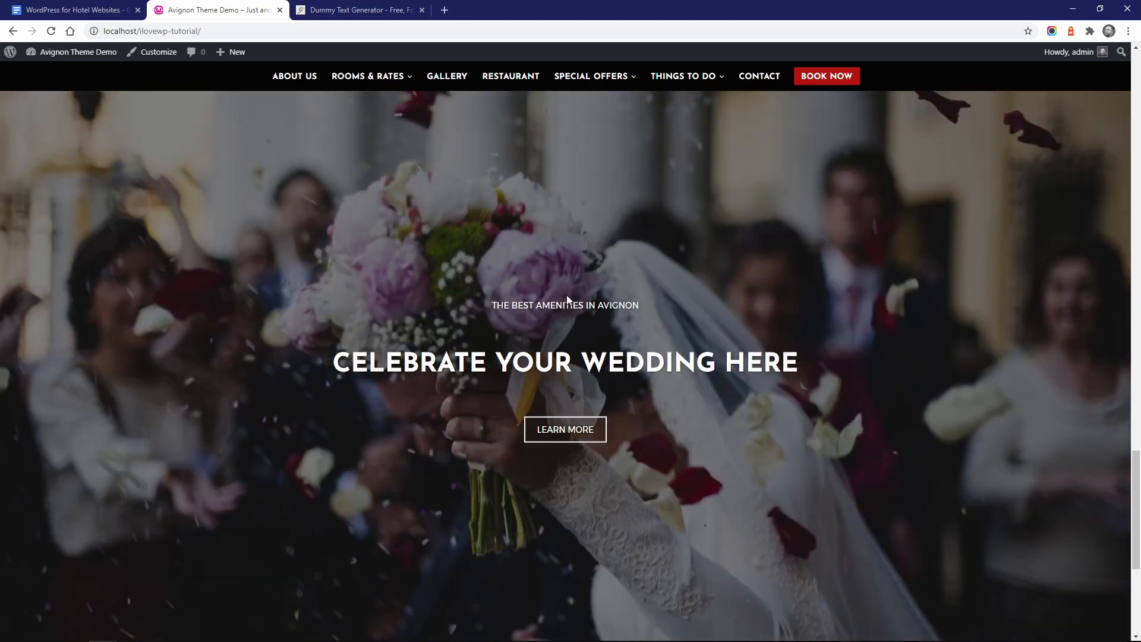
scroll(568, 299, down, 2)
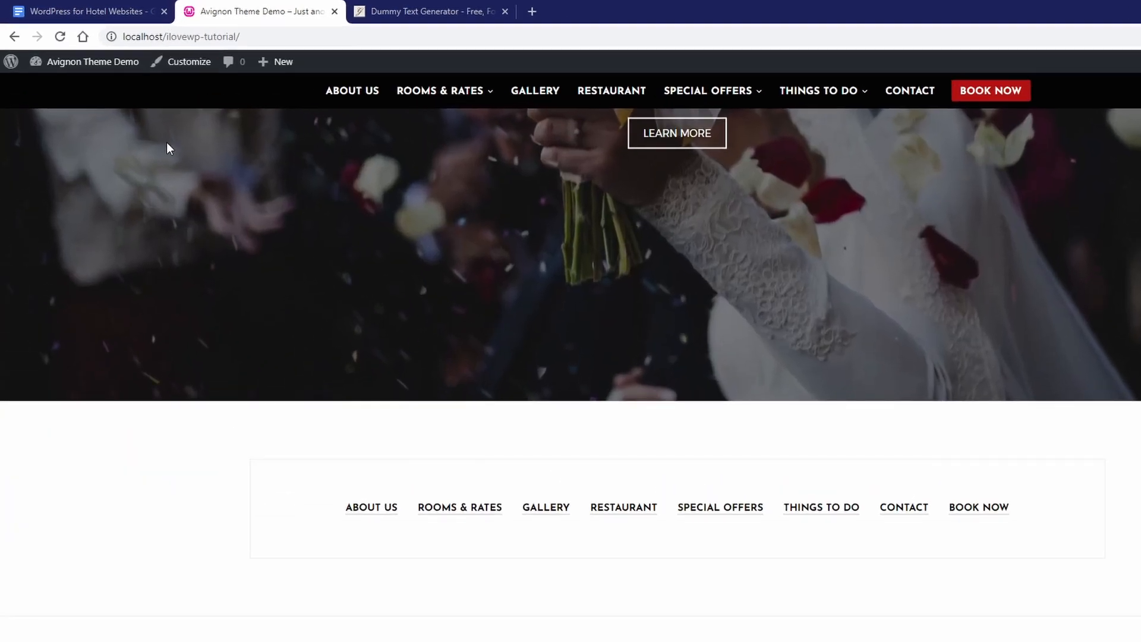
Step: Return to the widgets settings and add a Text widget to the Footer: Column 1 area
mouse_move(84, 58)
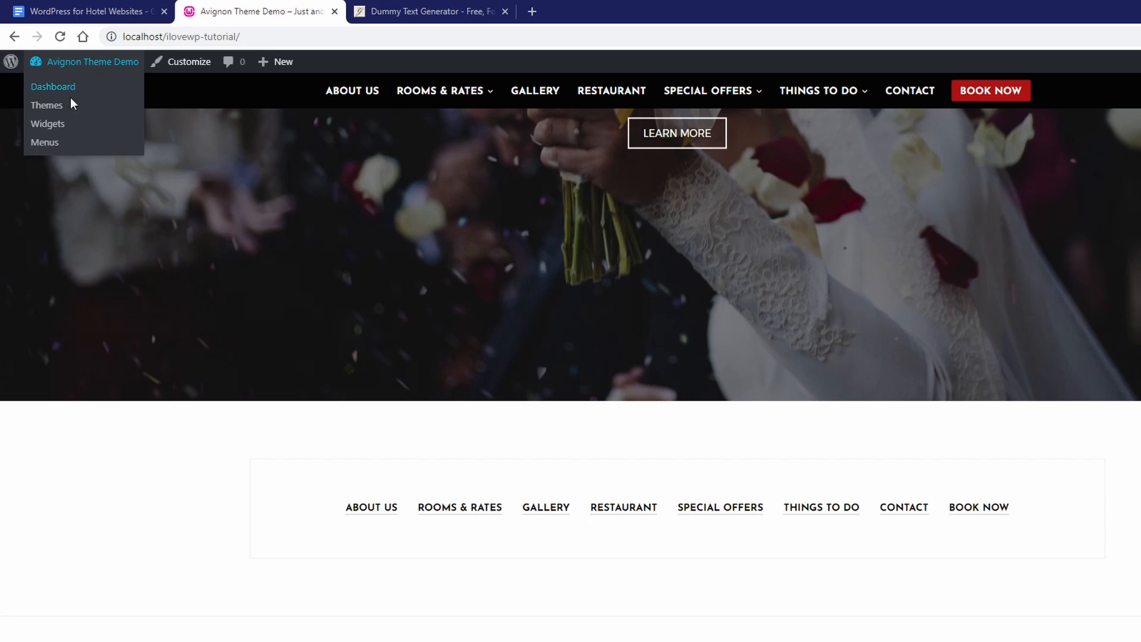
click(55, 132)
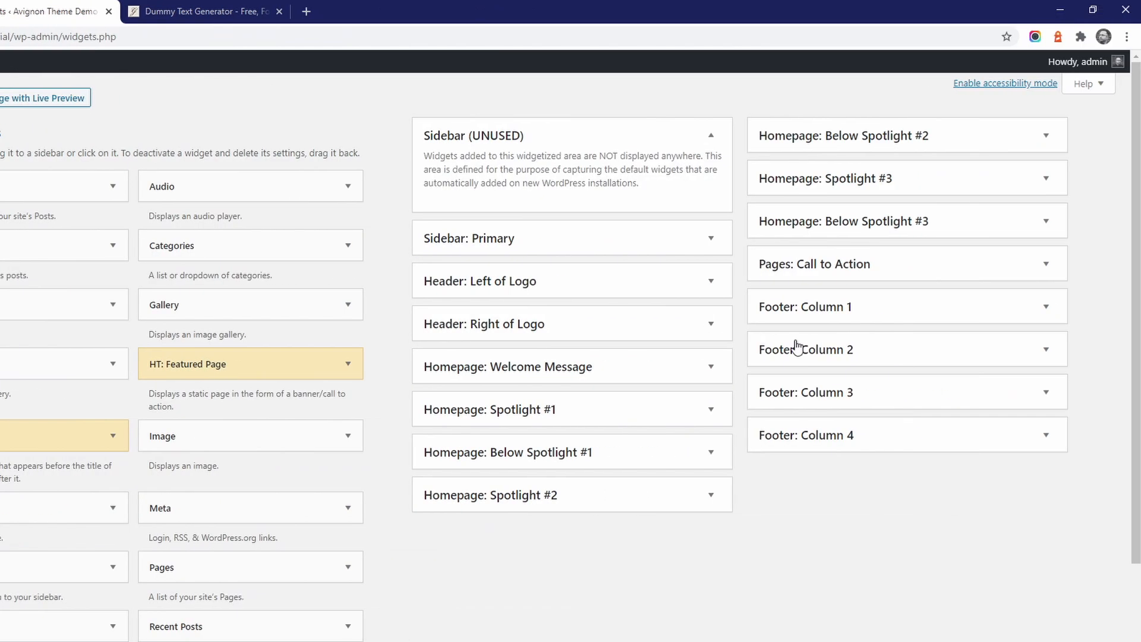
click(1044, 308)
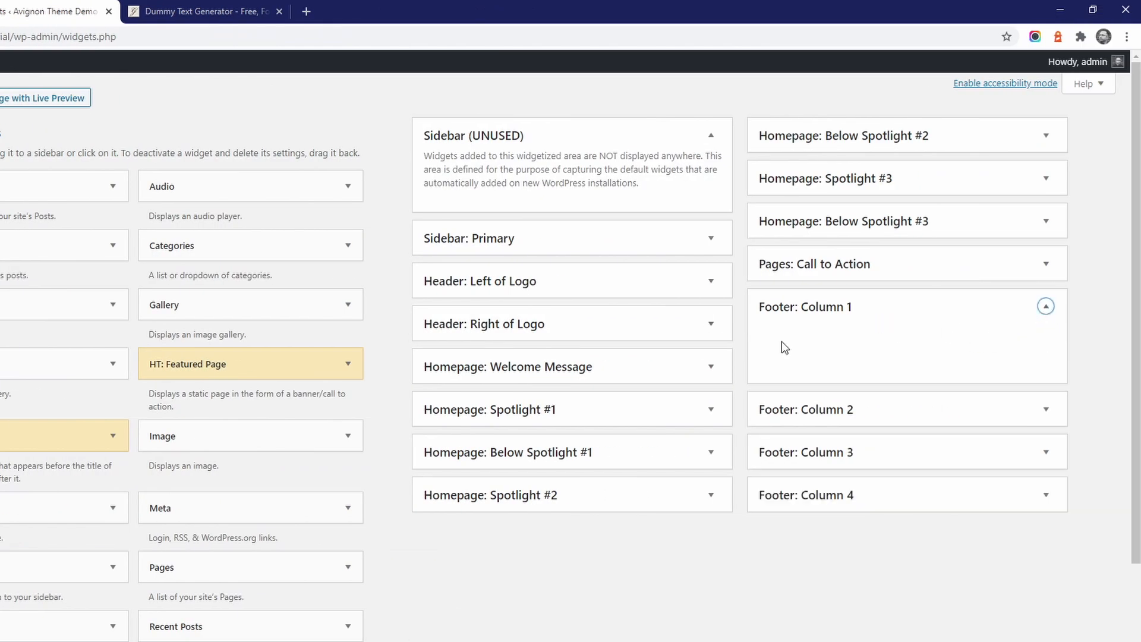
scroll(781, 342, down, 3)
drag(216, 536, 840, 349)
scroll(475, 546, up, 3)
Step: Paste the hotel's contact details HTML with Map, Facebook and Instagram links into the footer text widget, check it in visual mode and save
click(903, 500)
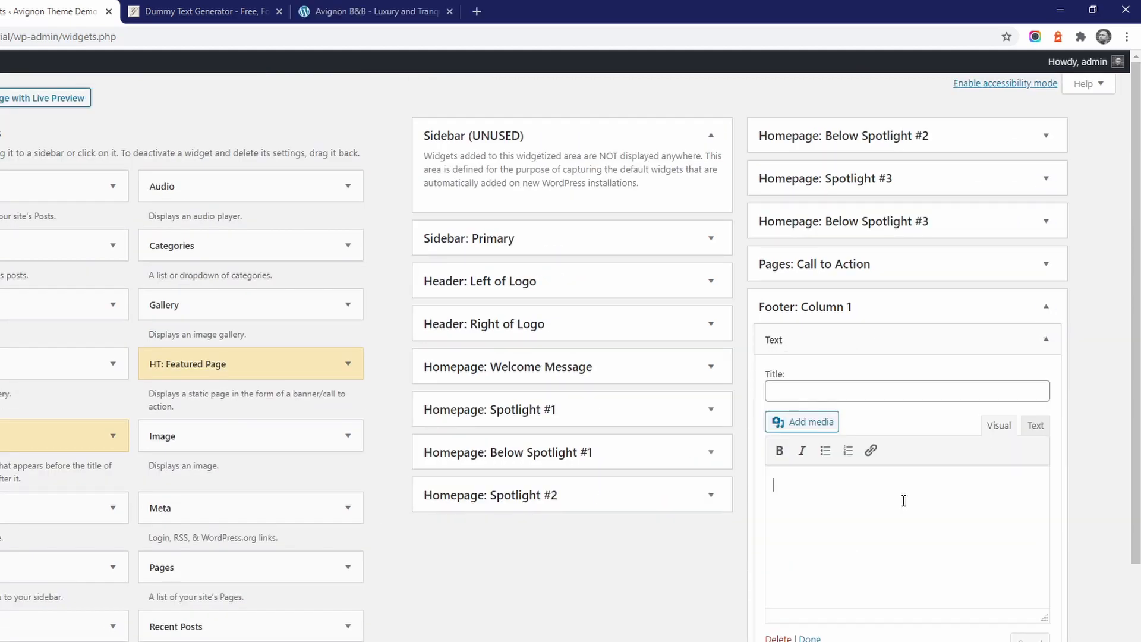
click(1036, 427)
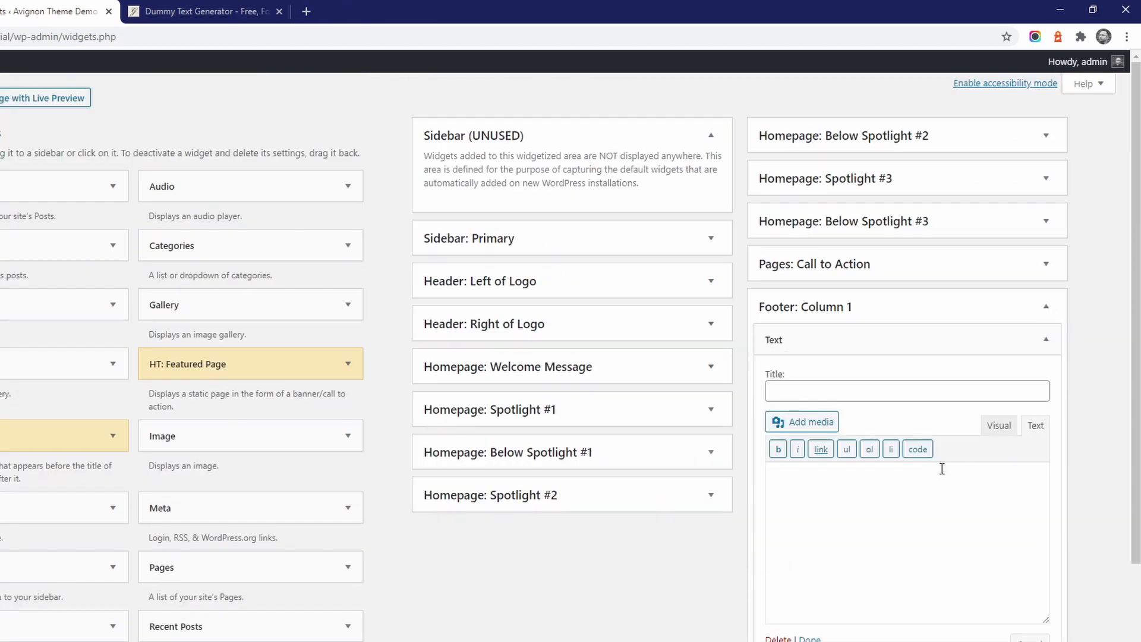
right_click(826, 490)
click(867, 599)
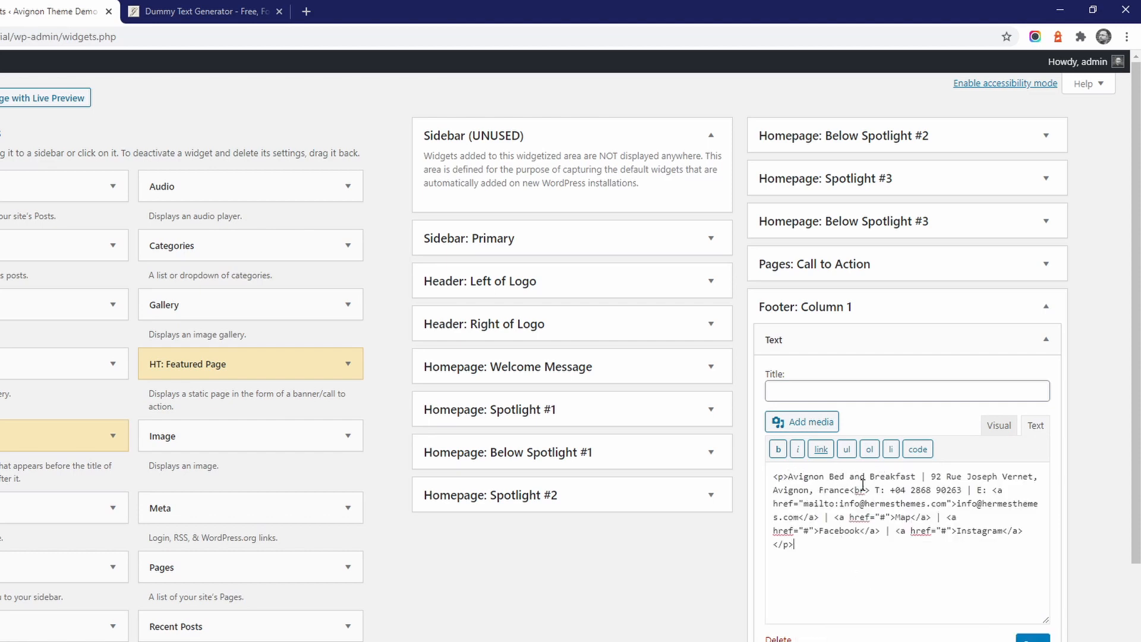
click(998, 426)
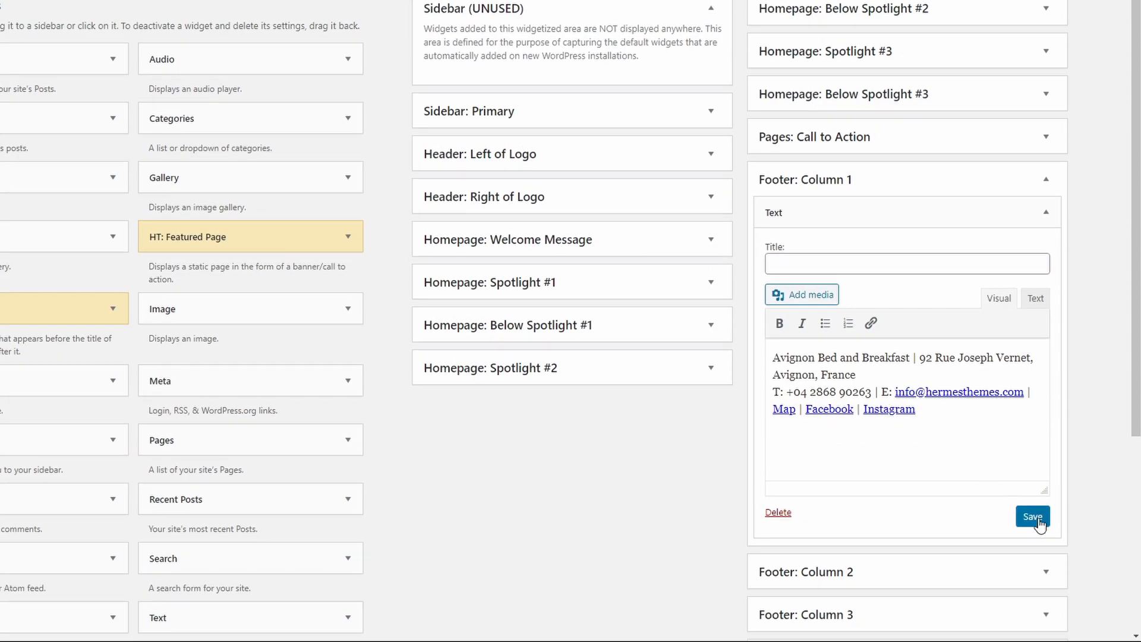
click(1034, 517)
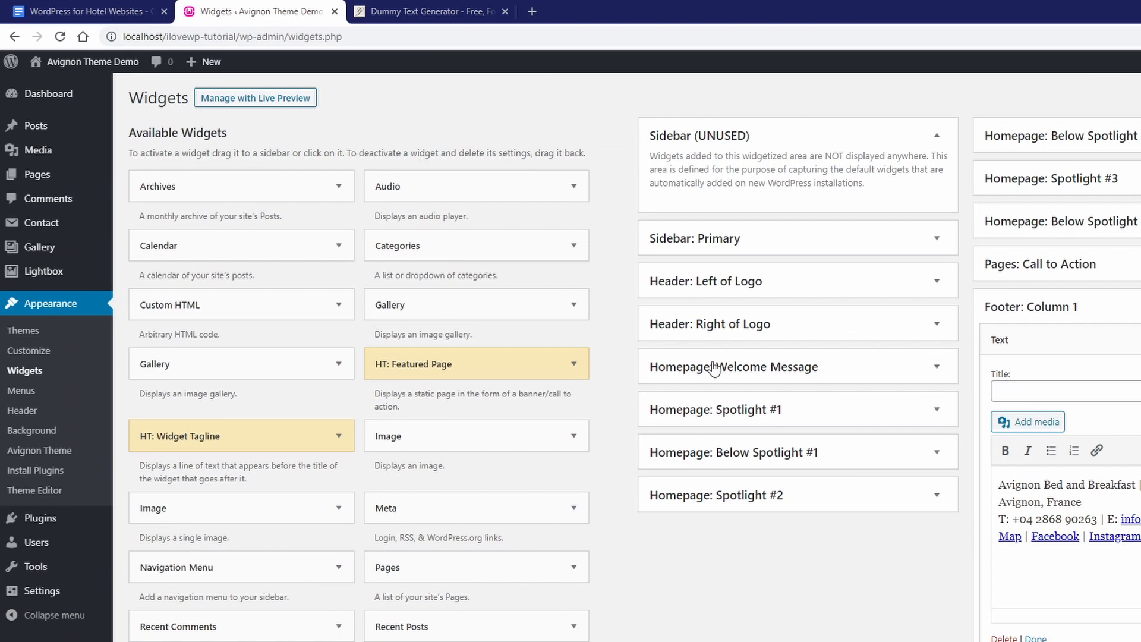
Step: Visit the homepage and check the contact details in the footer
click(109, 77)
scroll(692, 420, down, 20)
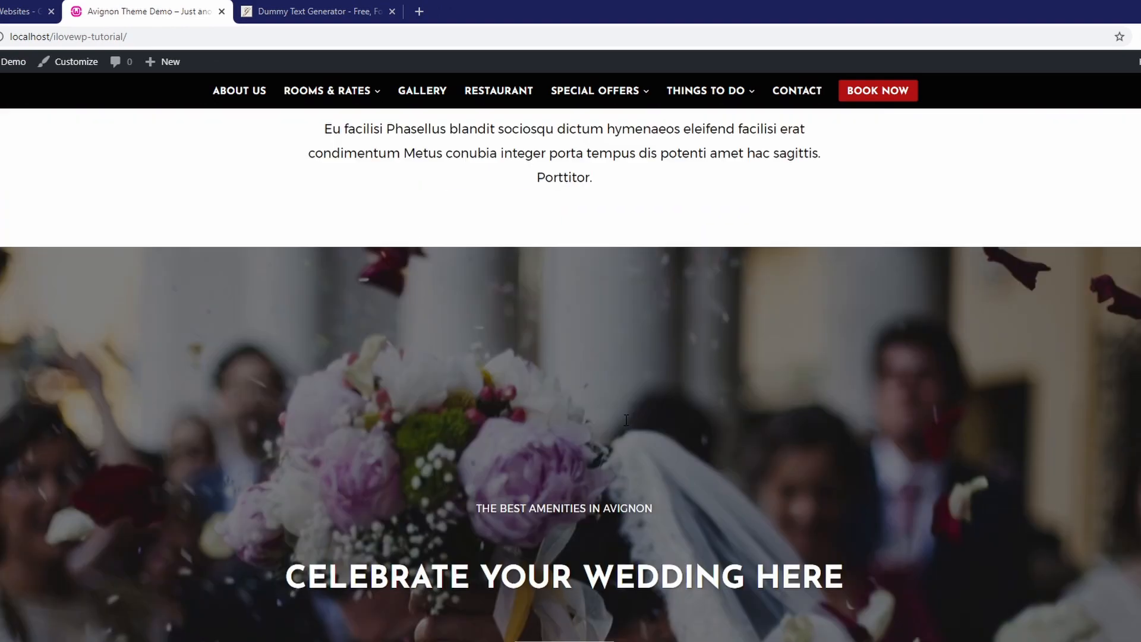
scroll(625, 419, down, 8)
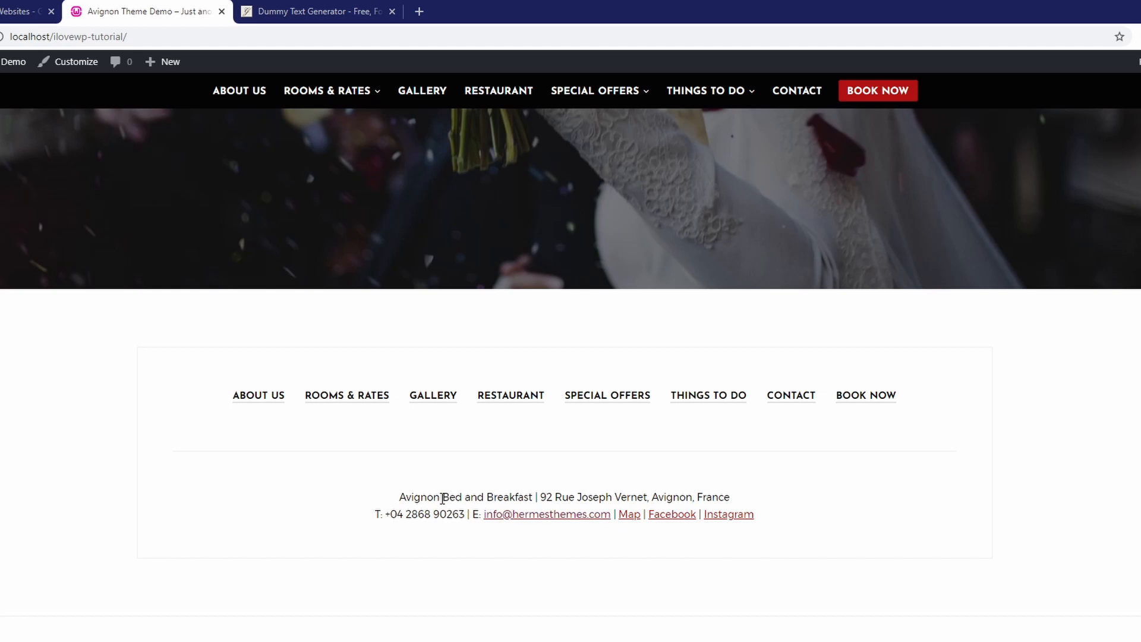
Step: Open the Footer section of the theme settings in the Customizer and bring the footer into the preview
click(76, 63)
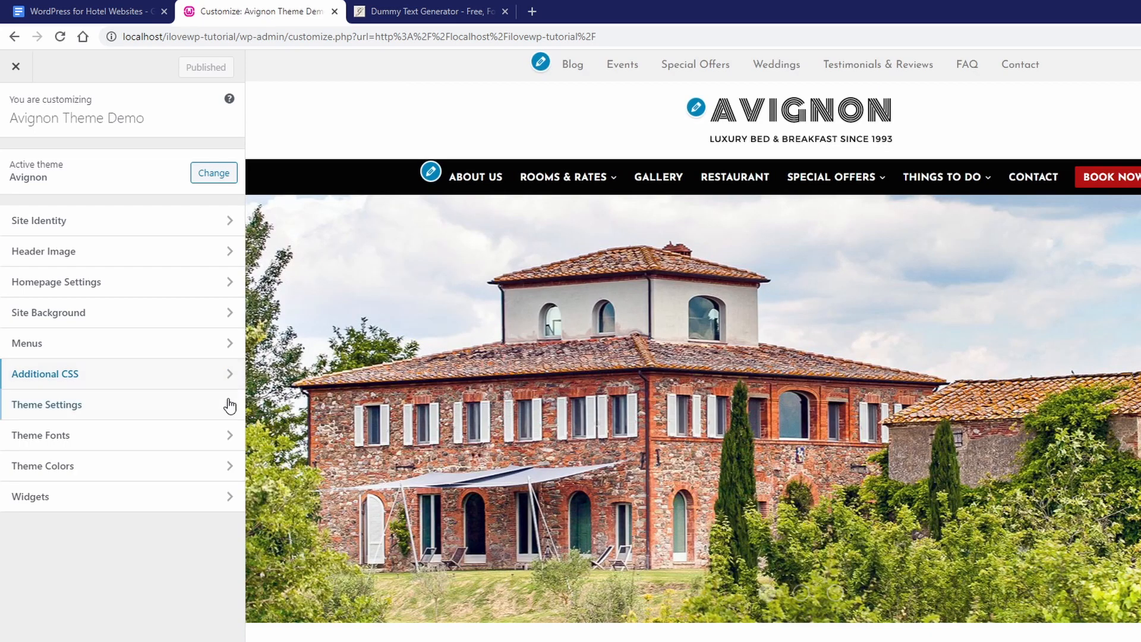
click(228, 406)
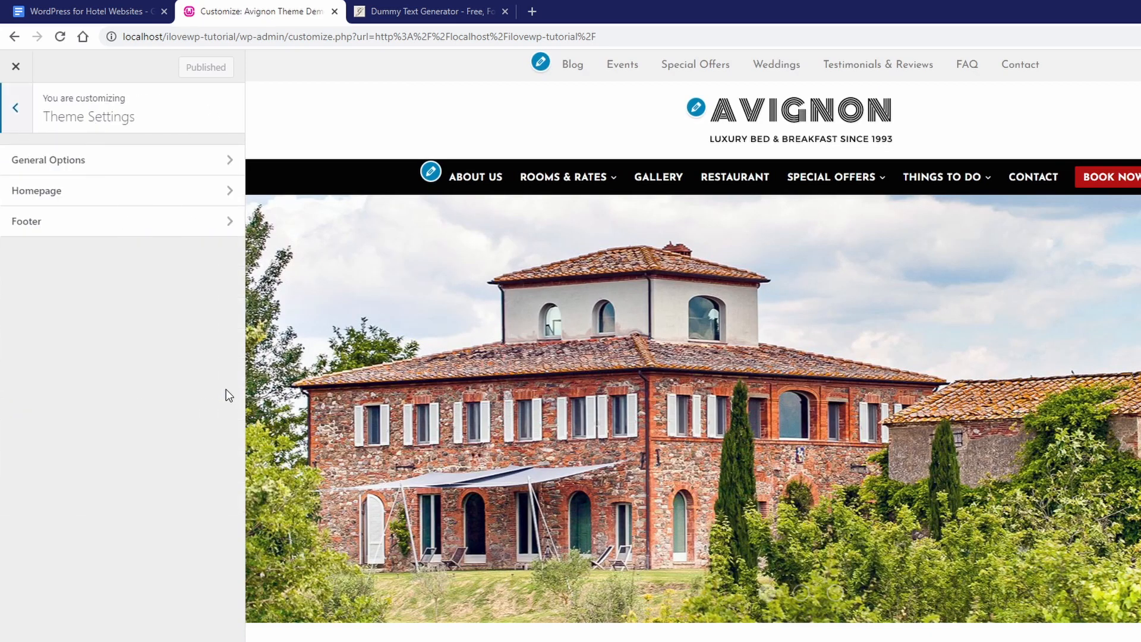
click(234, 221)
scroll(514, 383, down, 15)
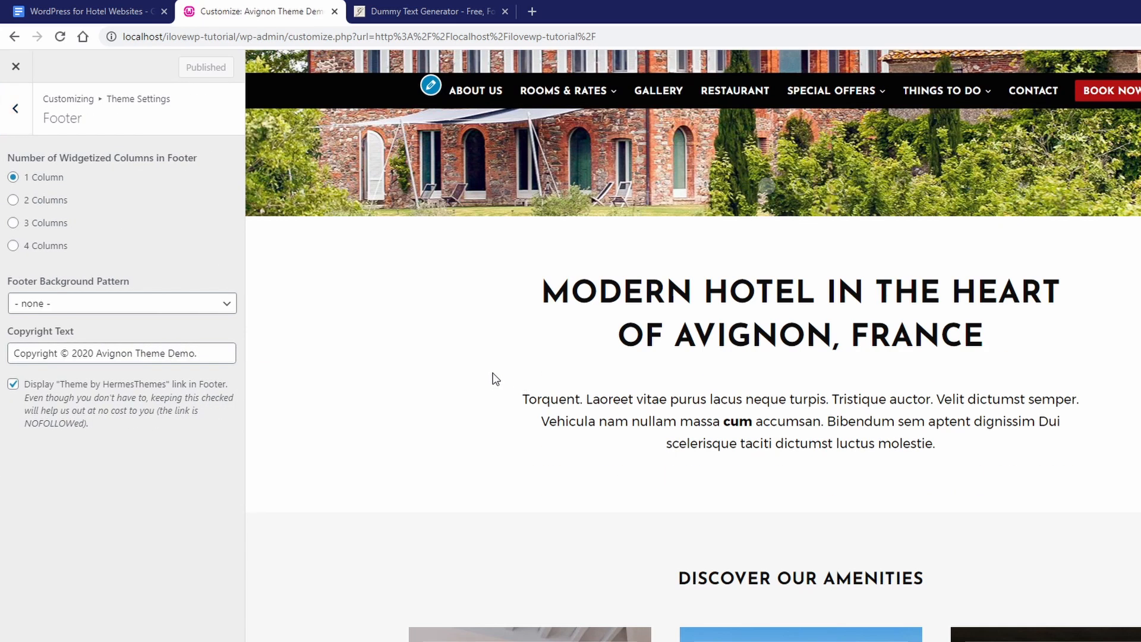
Step: Try the Arches and Contemporary China patterns as the footer background
click(153, 306)
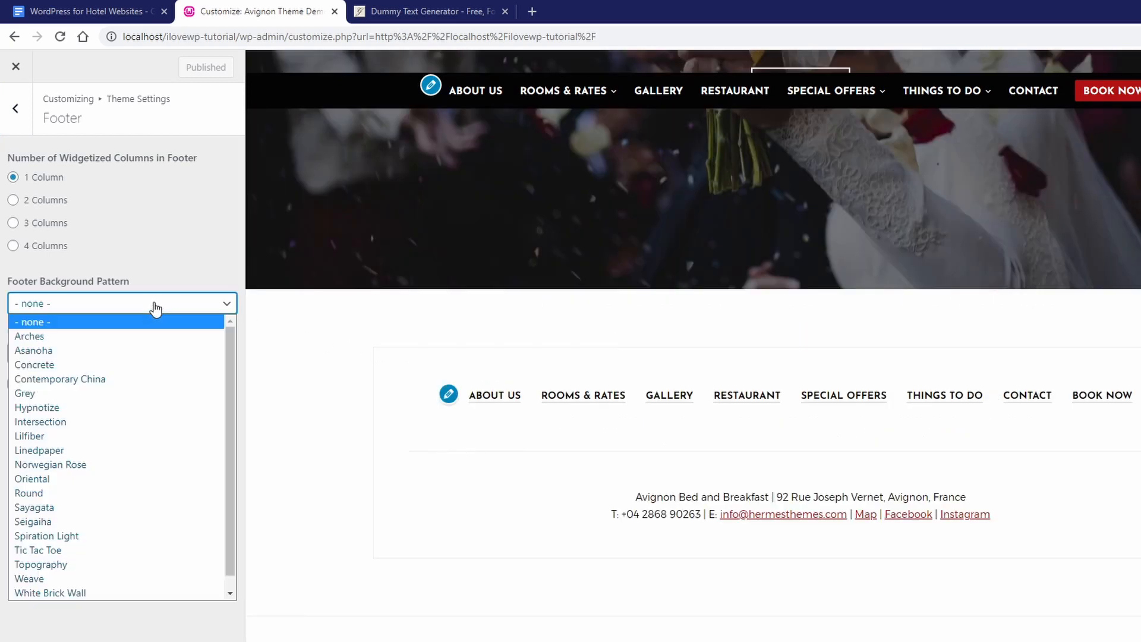
click(105, 333)
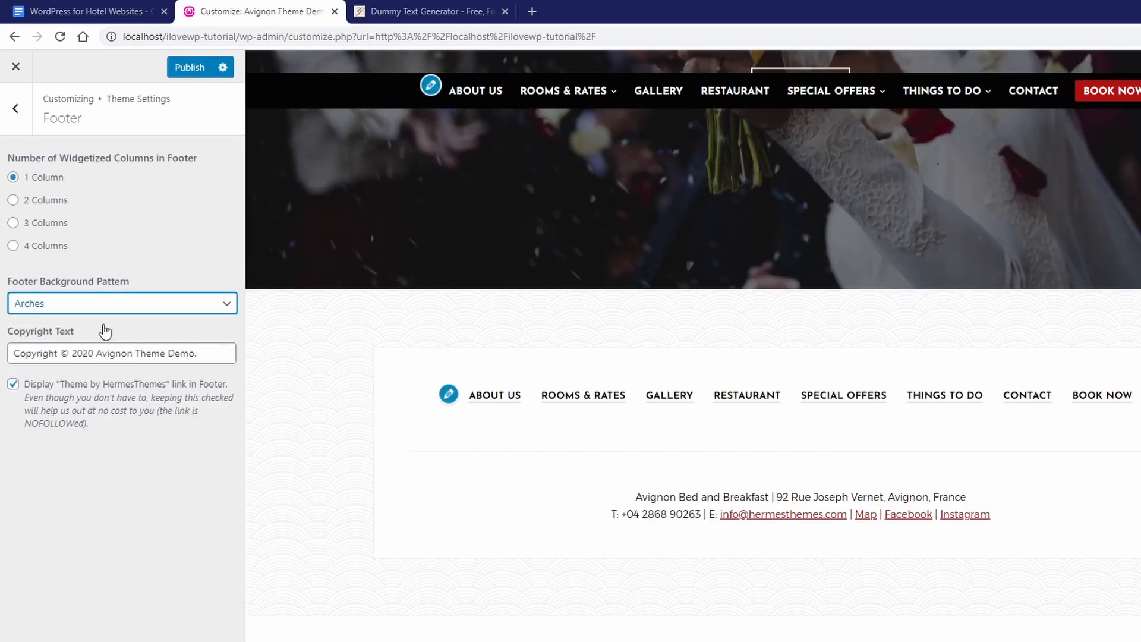
click(108, 305)
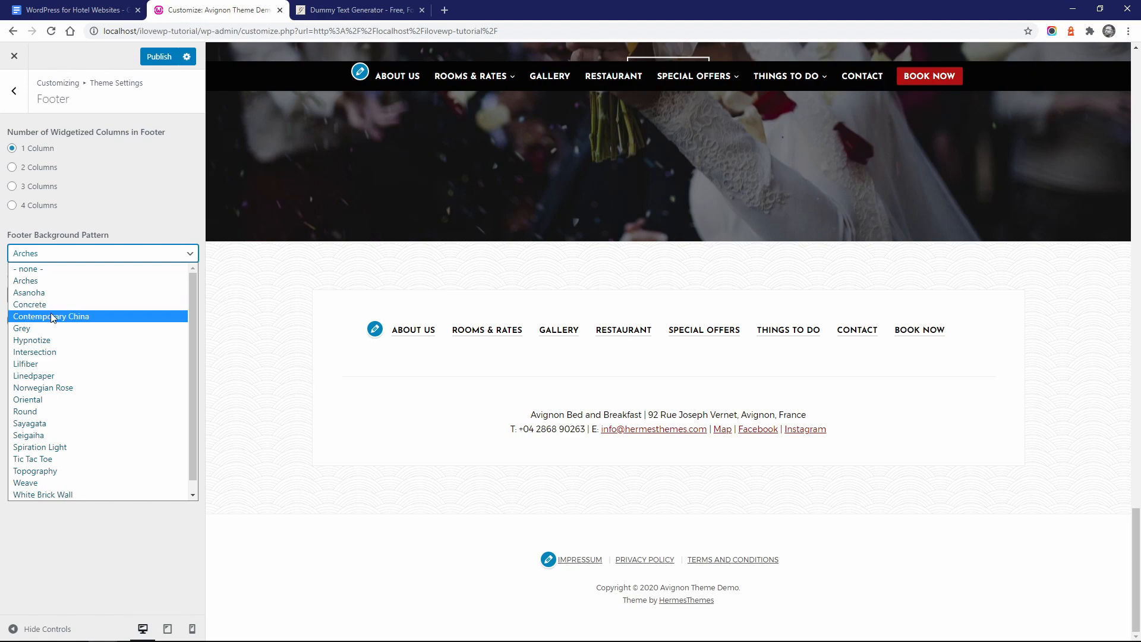
click(51, 315)
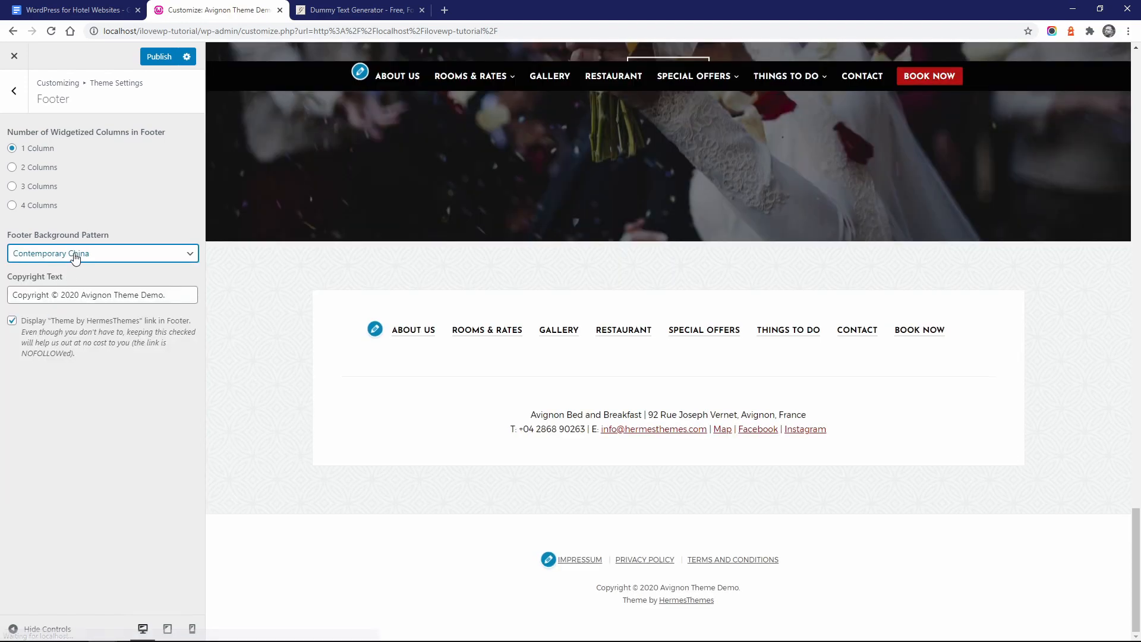
Step: Set the footer background pattern to Topography
click(76, 254)
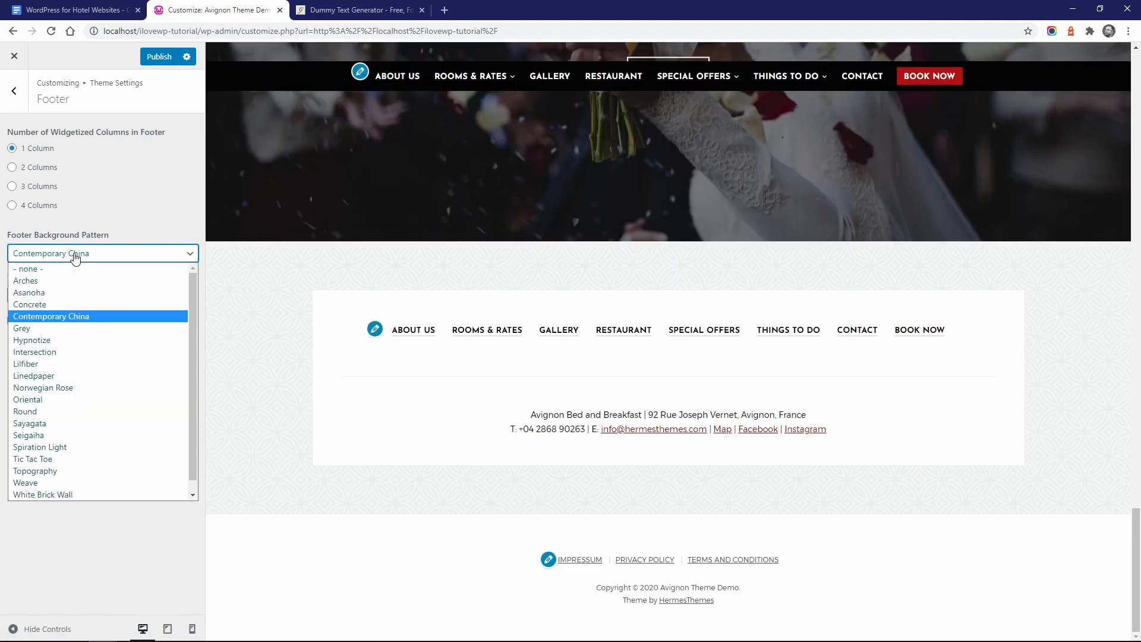
scroll(92, 386, down, 1)
click(47, 458)
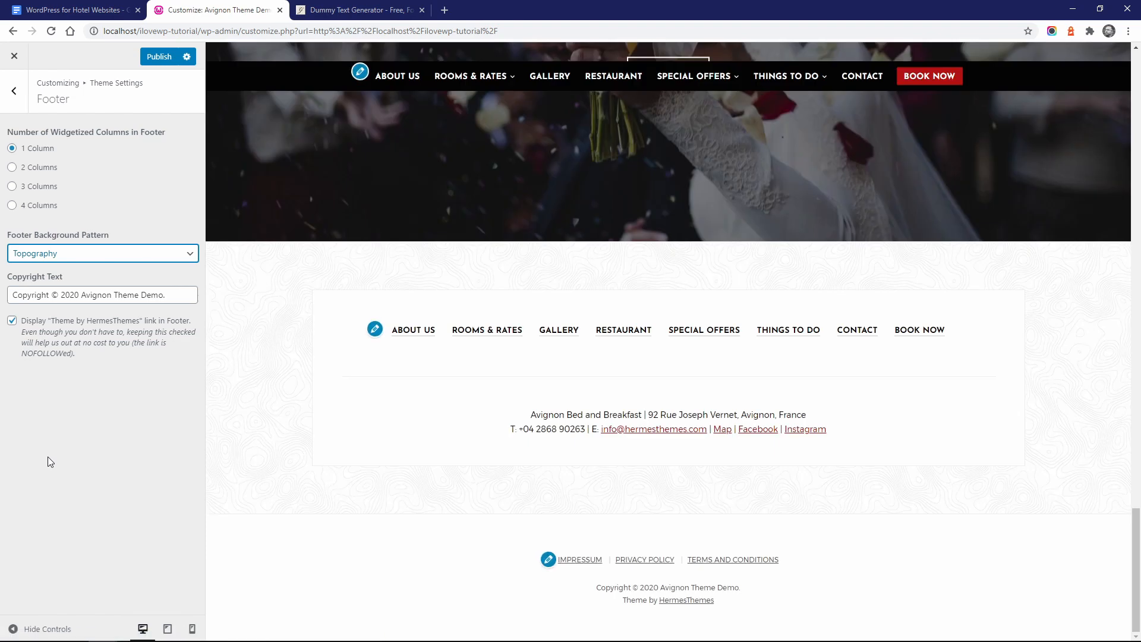
Step: Try the footer without the theme credit link and with 2 widgetized columns, and restore the credit and 1 column
click(13, 321)
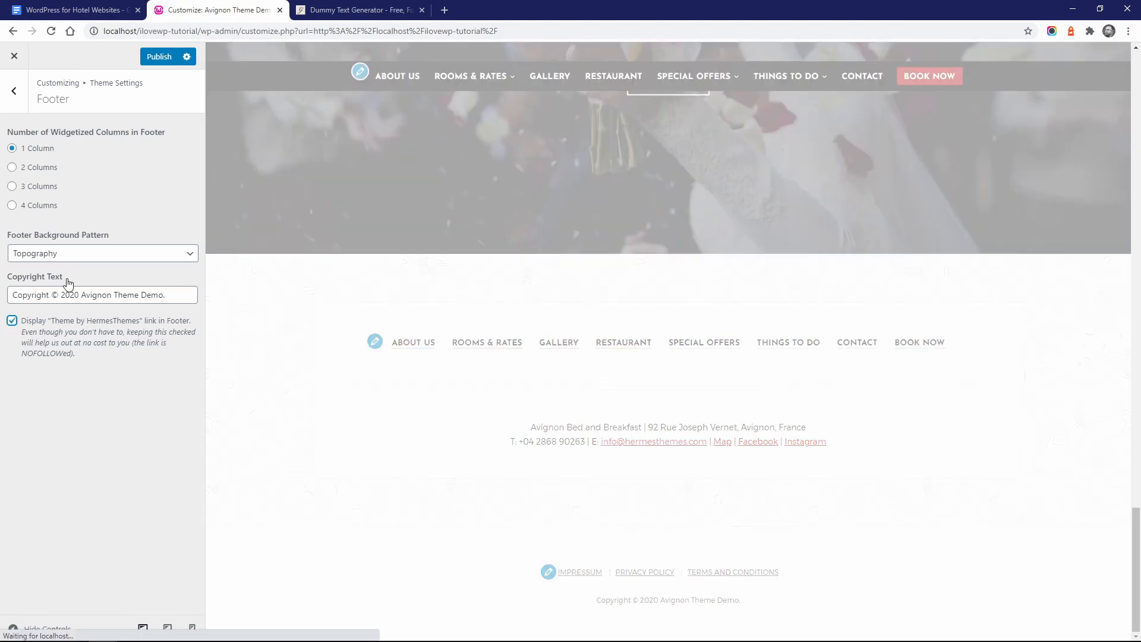
click(38, 168)
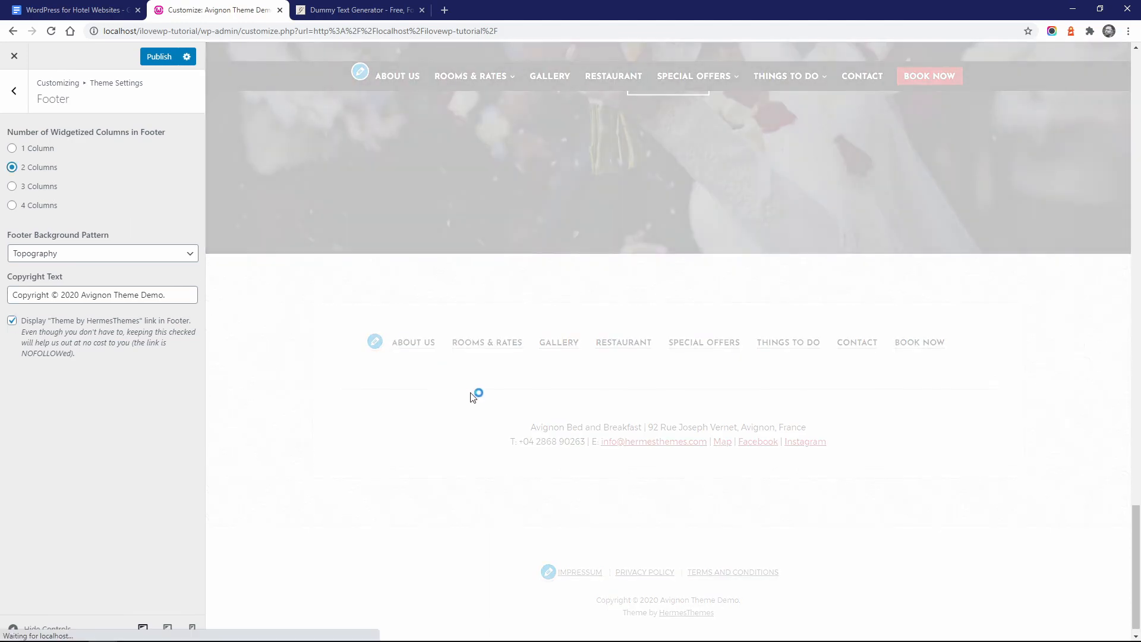
click(33, 153)
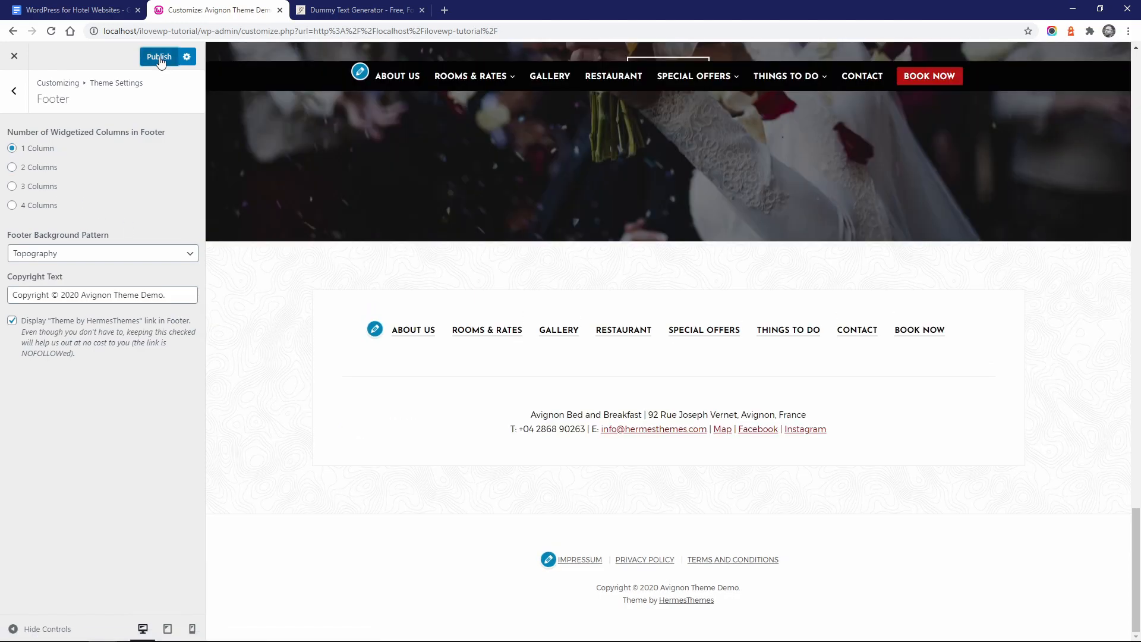
Step: Publish the footer settings, close the Customizer and open the site's admin dashboard
click(159, 56)
click(15, 57)
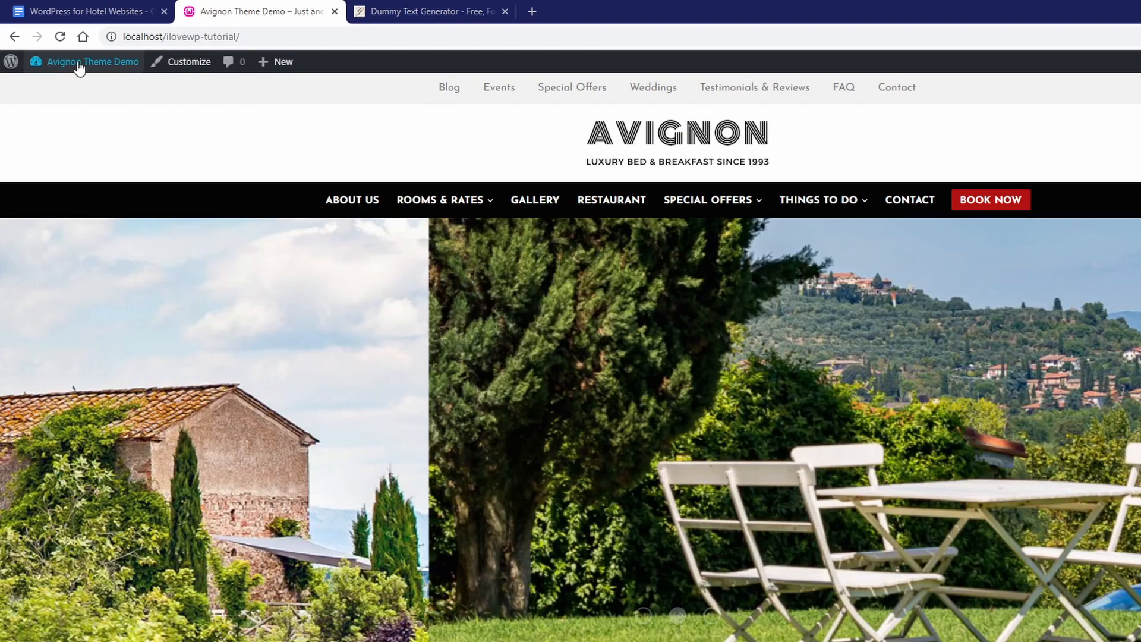
mouse_move(67, 55)
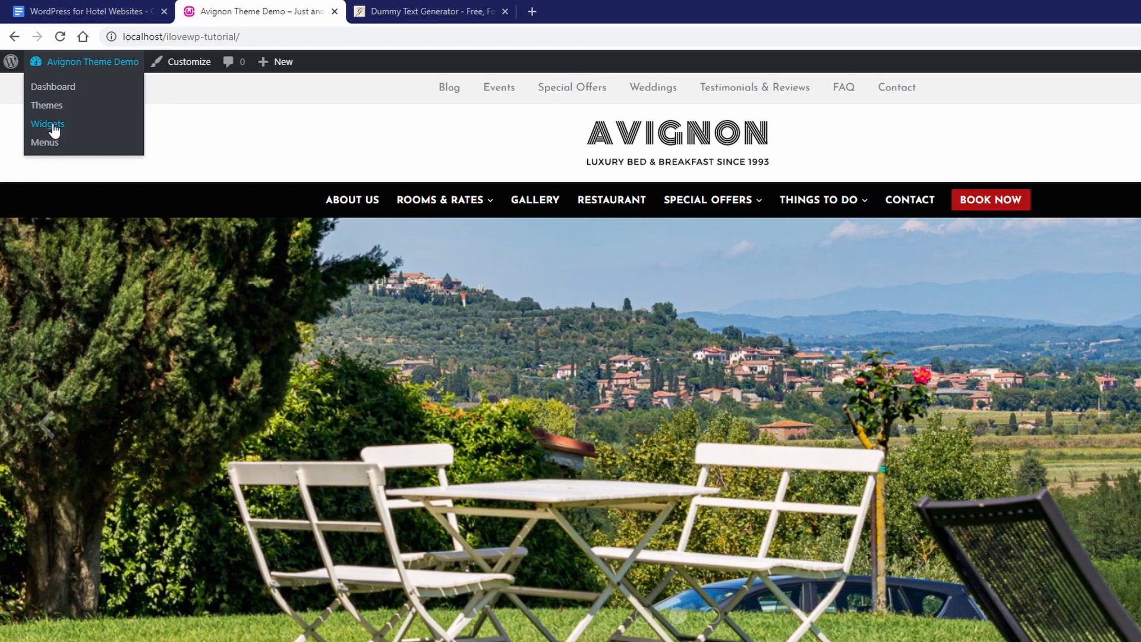
click(55, 88)
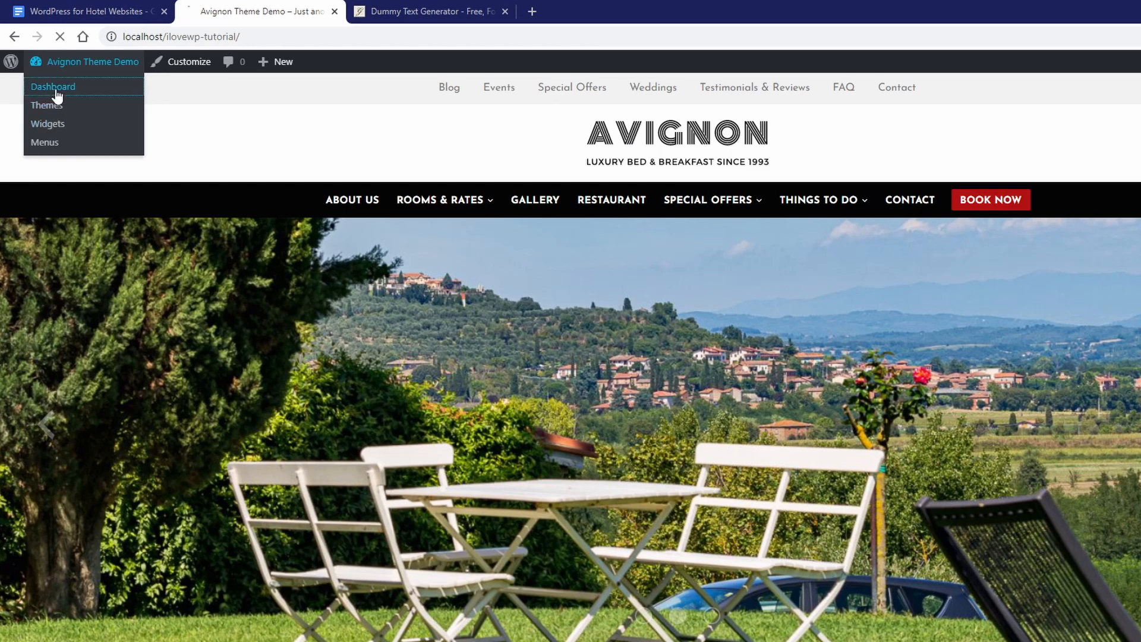
Step: Search the new plugins for WPZOOM, and install and activate Social Icons Widget & Block by WPZOOM
mouse_move(80, 387)
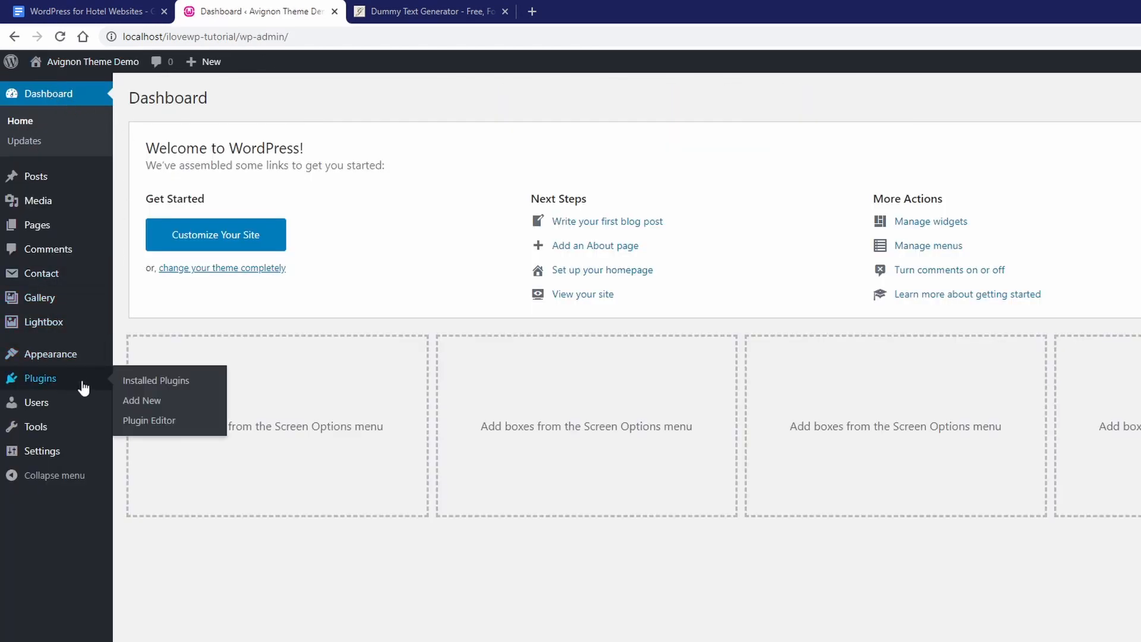
click(149, 402)
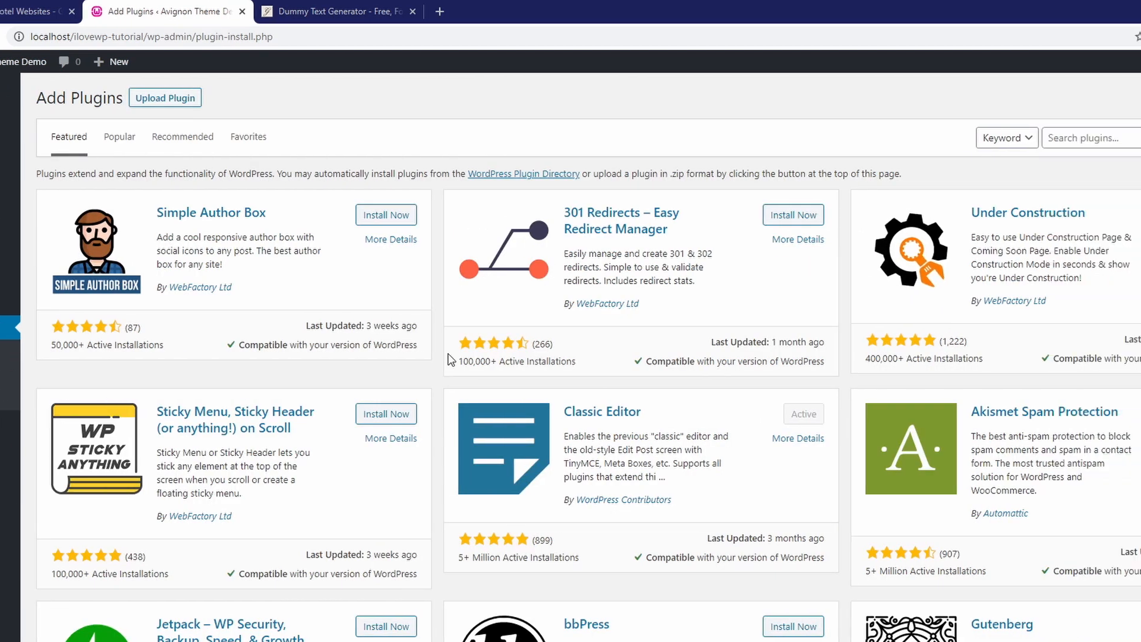
click(963, 137)
text(WPZOOM)
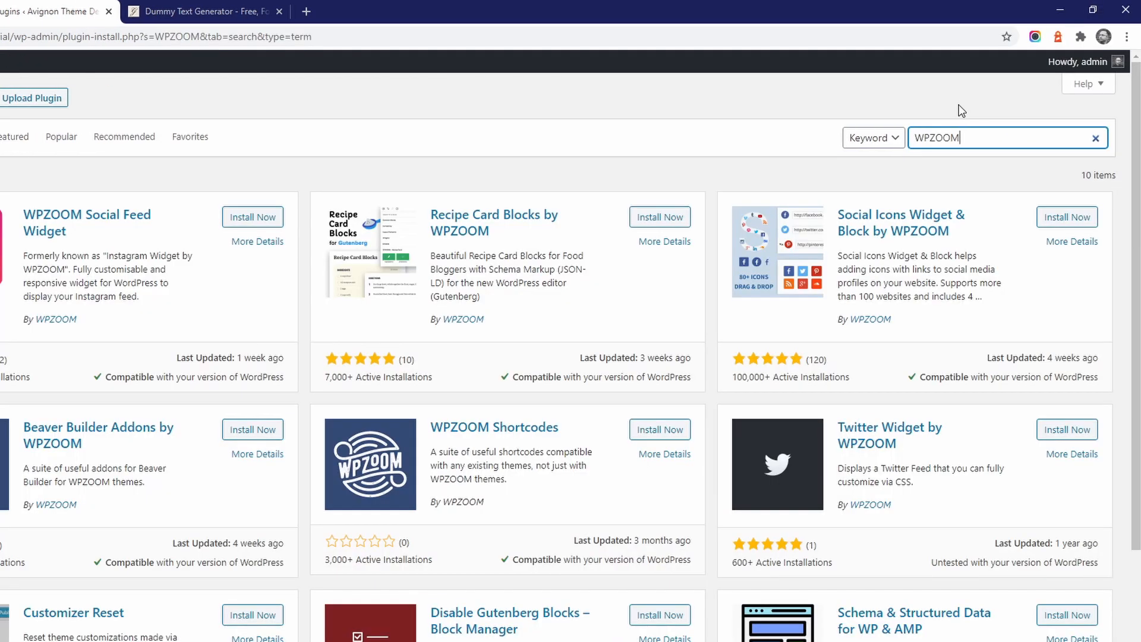
click(1056, 220)
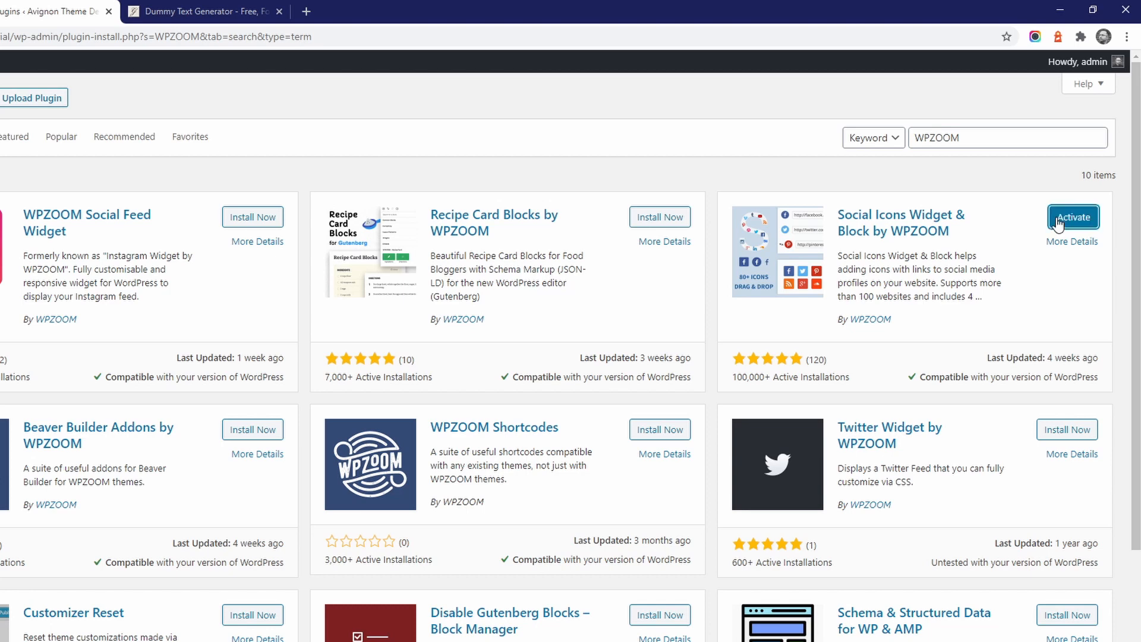
click(1073, 217)
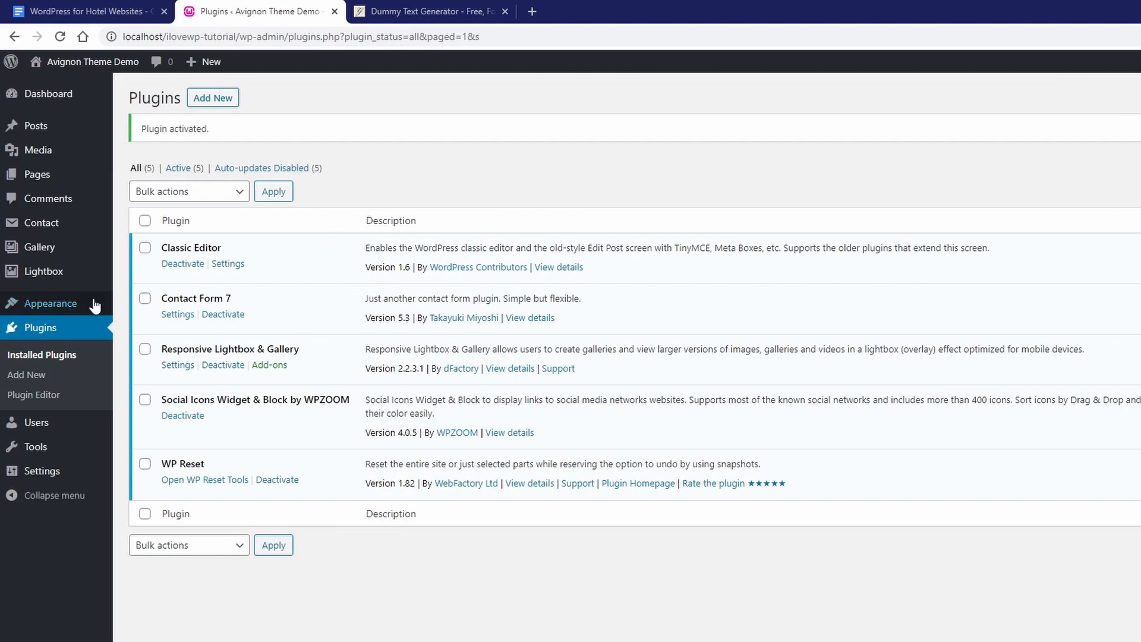
Step: Add a Social Icons by WPZOOM widget to the Header: Right of Logo widget area and clear its title
mouse_move(89, 303)
click(143, 345)
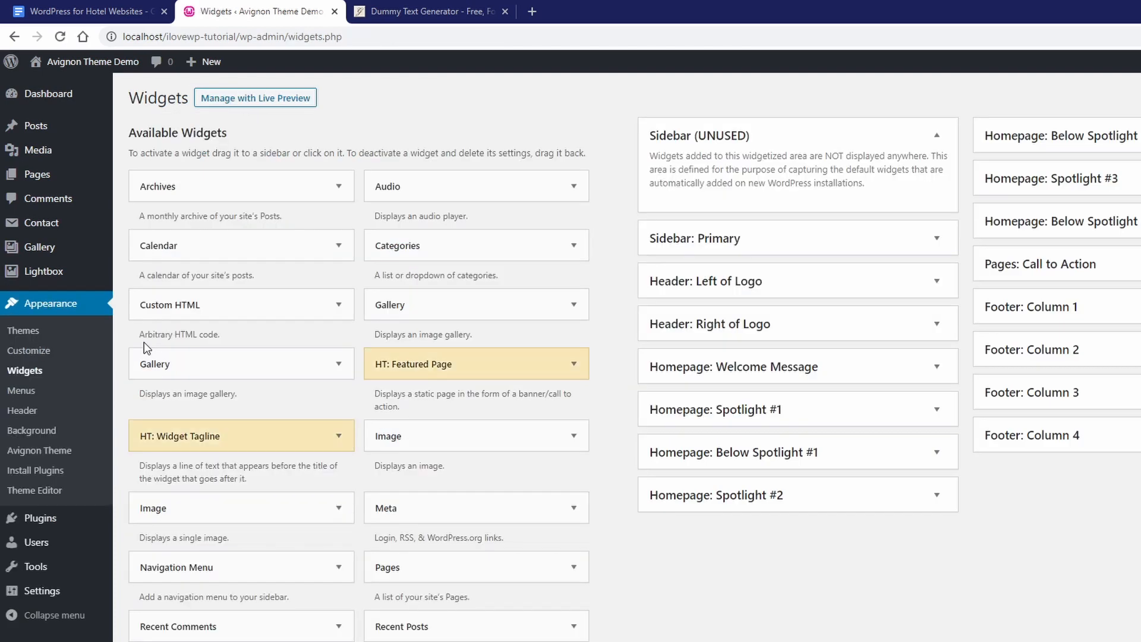
click(936, 323)
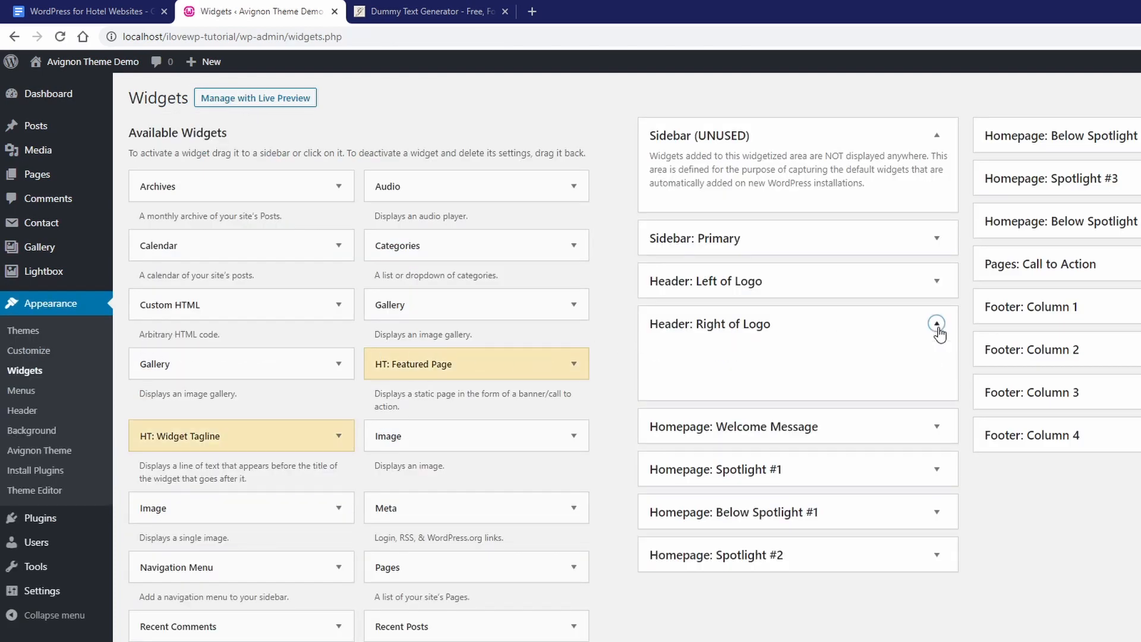
scroll(360, 534, down, 1)
drag(237, 544, 644, 206)
key(BackSpace)
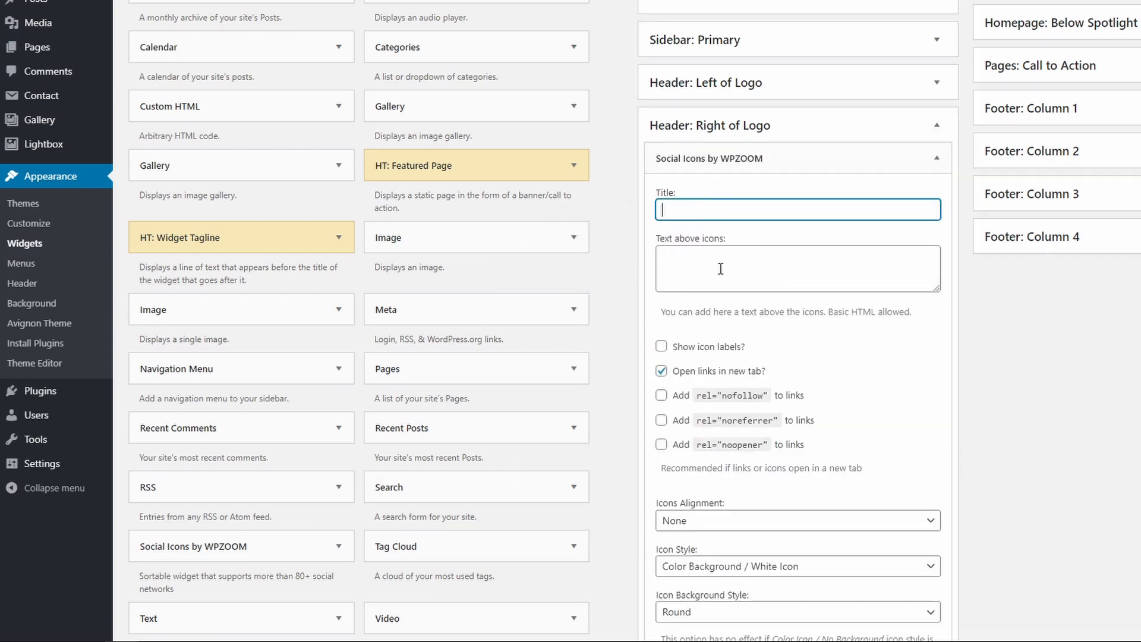
click(720, 269)
Step: Set the social icons widget's icon background style to Rounded Corners
scroll(720, 276, down, 7)
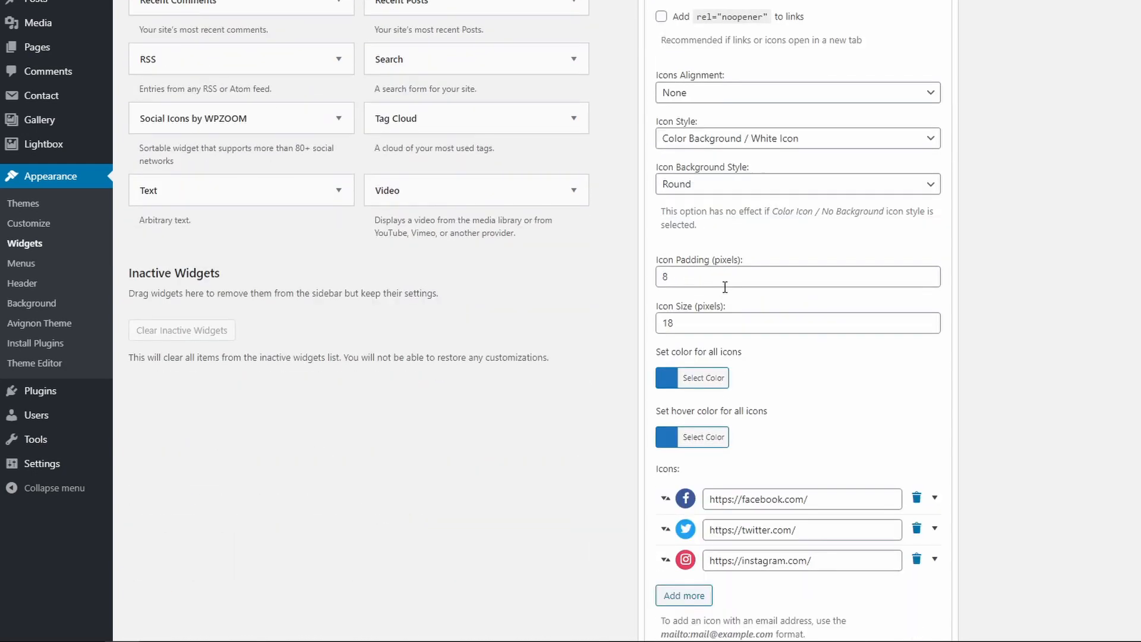
click(692, 185)
click(687, 214)
scroll(736, 251, down, 4)
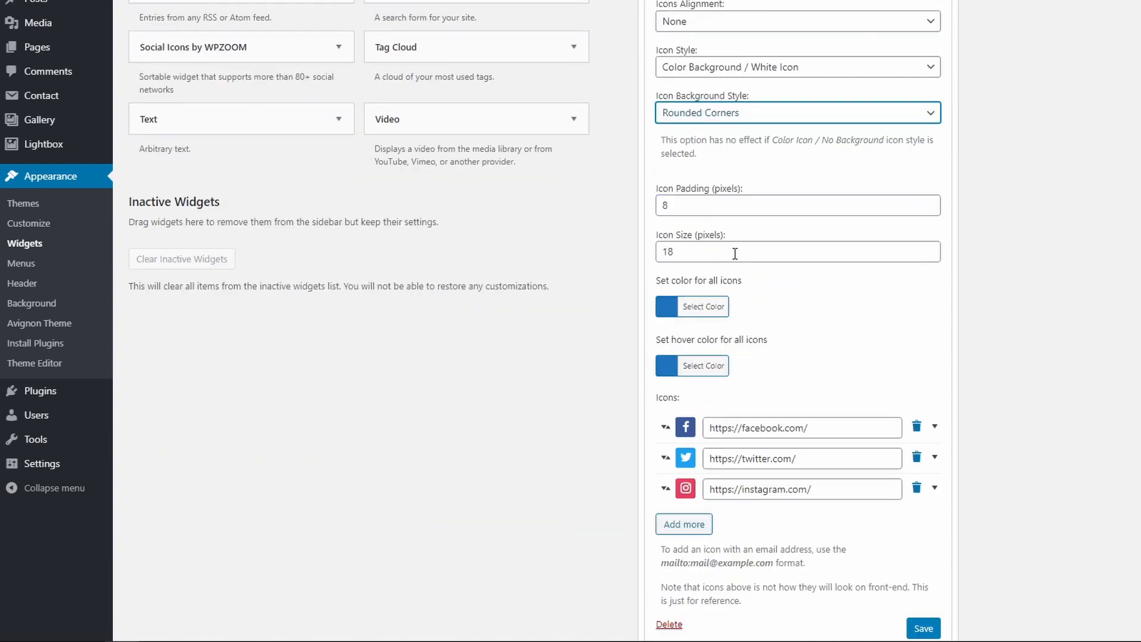
click(916, 314)
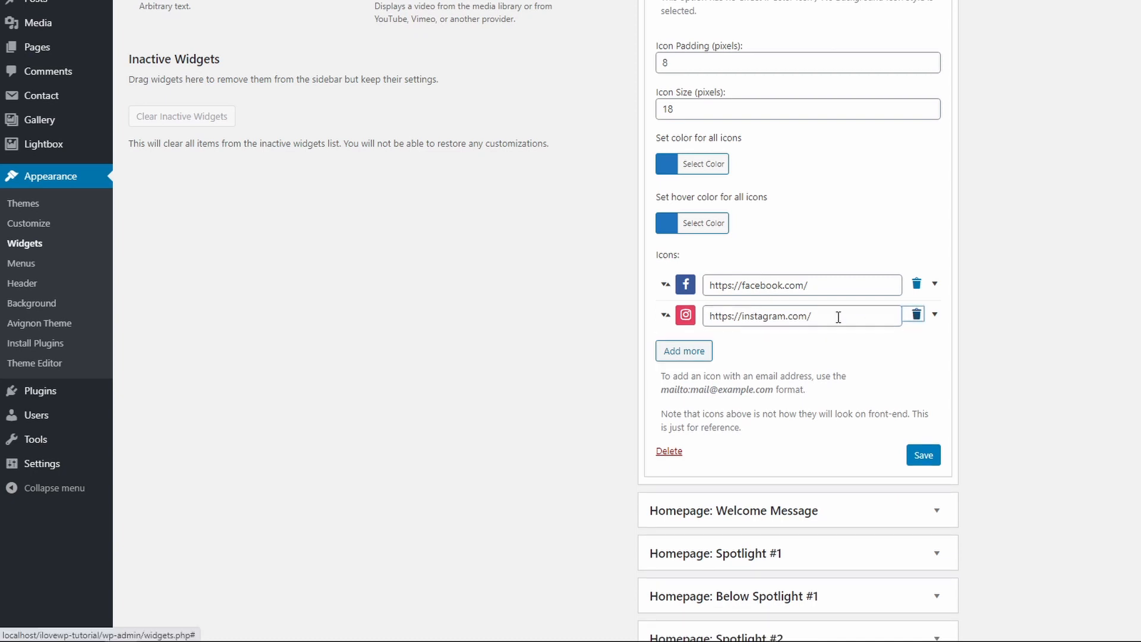
click(683, 351)
click(684, 381)
click(750, 346)
text(https://tri)
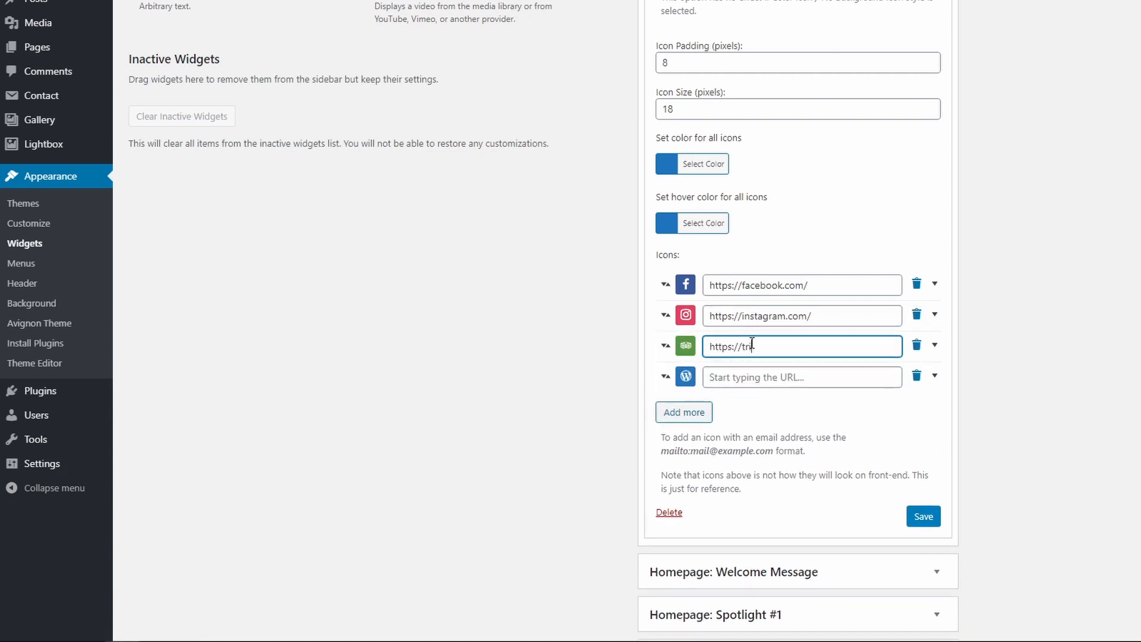
text(padvisor.com/)
key(Tab)
text(https://you)
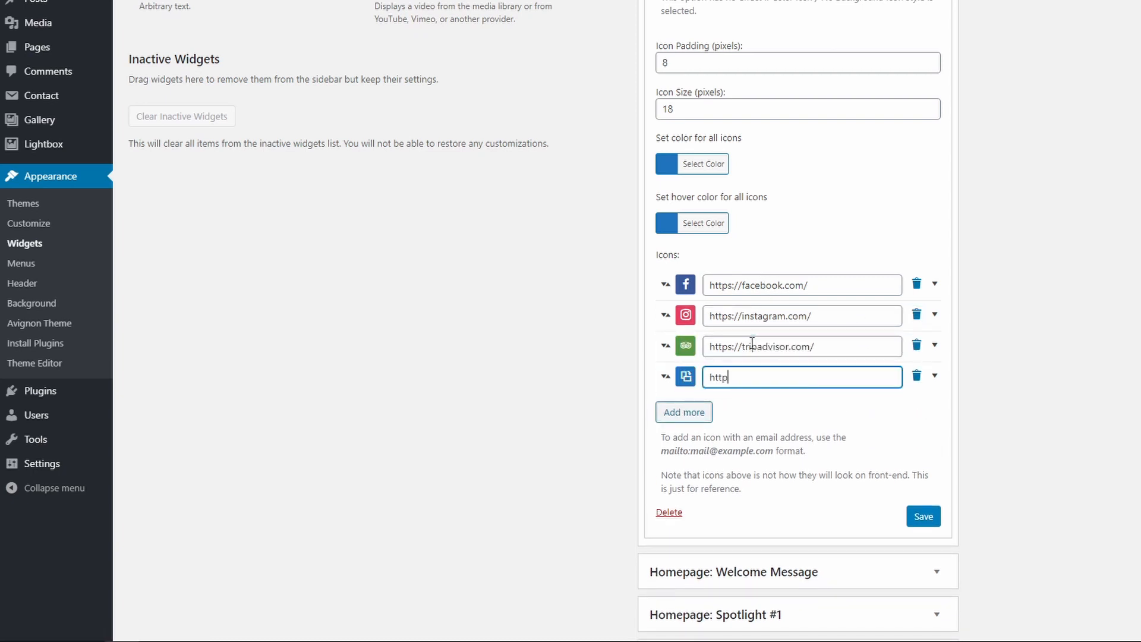
click(912, 517)
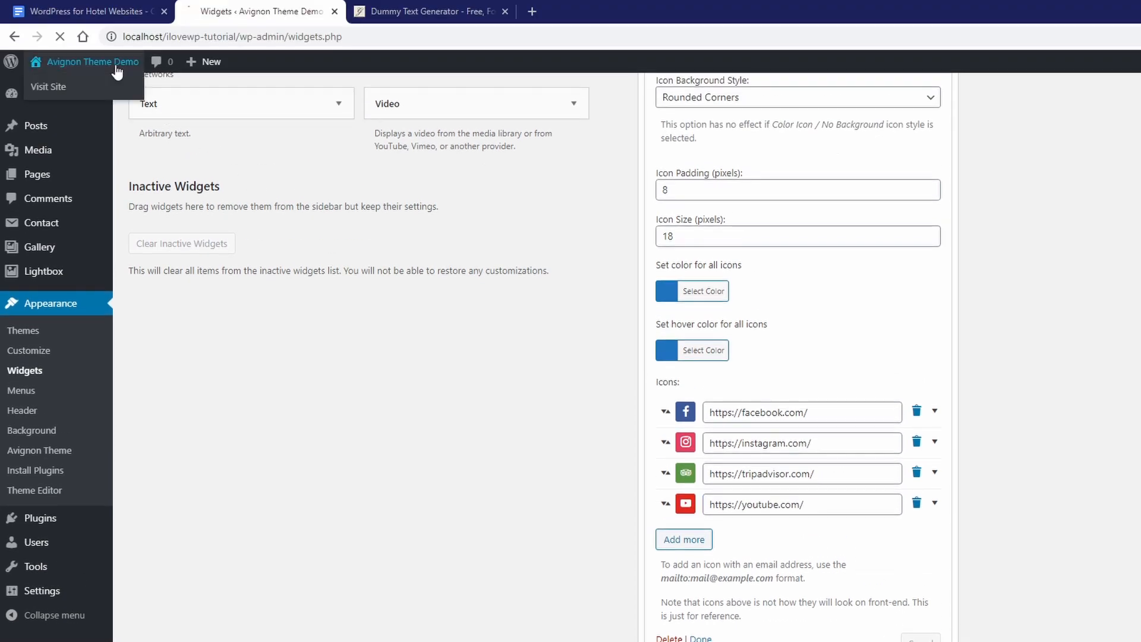
click(119, 62)
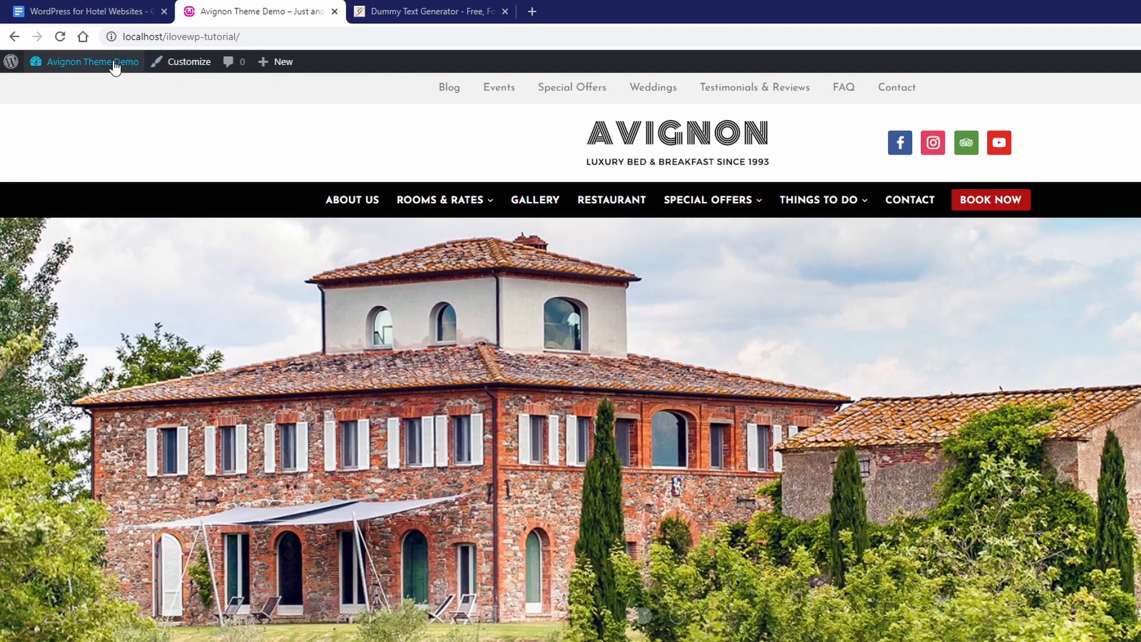
Step: Add a Text widget to the Header: Left of Logo widget area
mouse_move(112, 66)
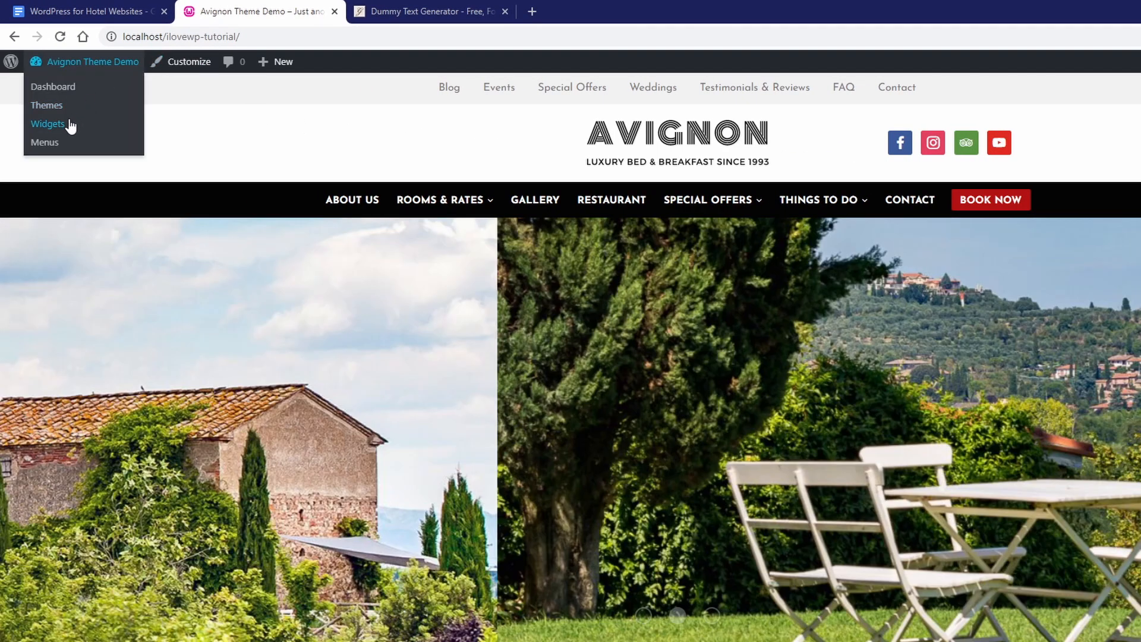
click(48, 123)
click(936, 281)
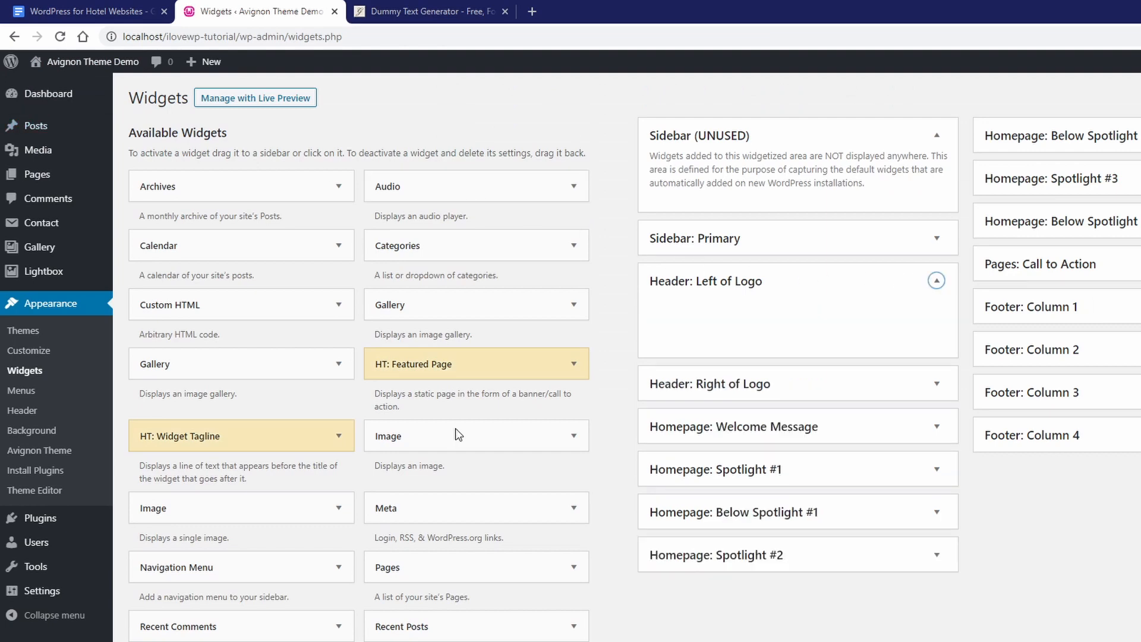
scroll(459, 434, down, 1)
drag(451, 641, 759, 251)
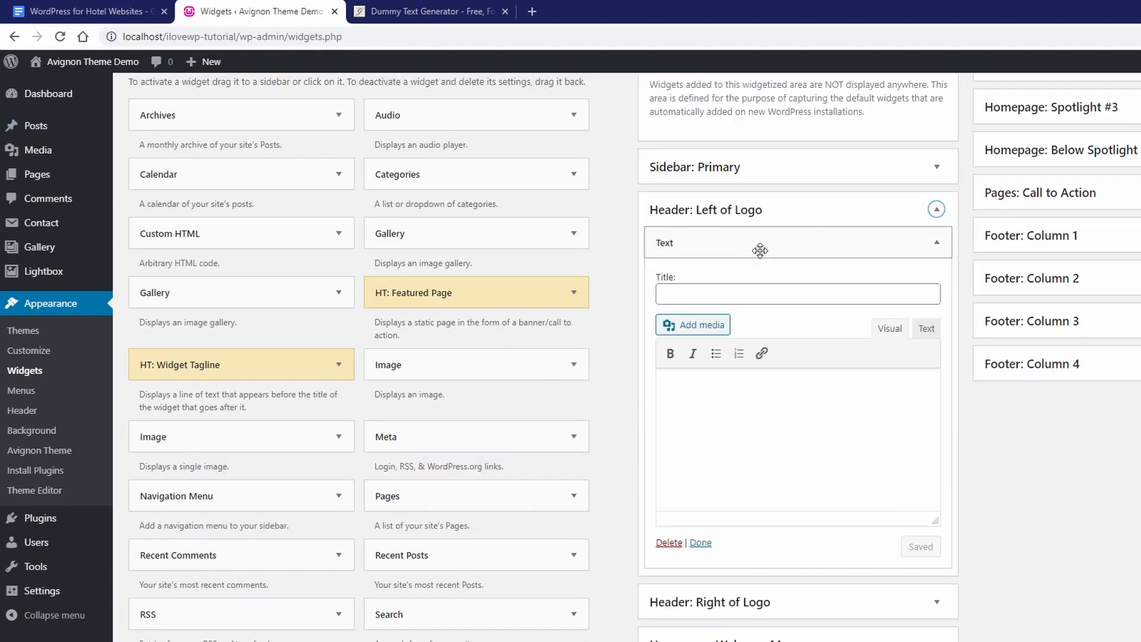
Step: Enter <h3>Modern Rustic House</h3> as the Text widget's HTML content, save it and view the site
click(937, 332)
click(743, 426)
text(Modern Rustic House)
text(<h3>)
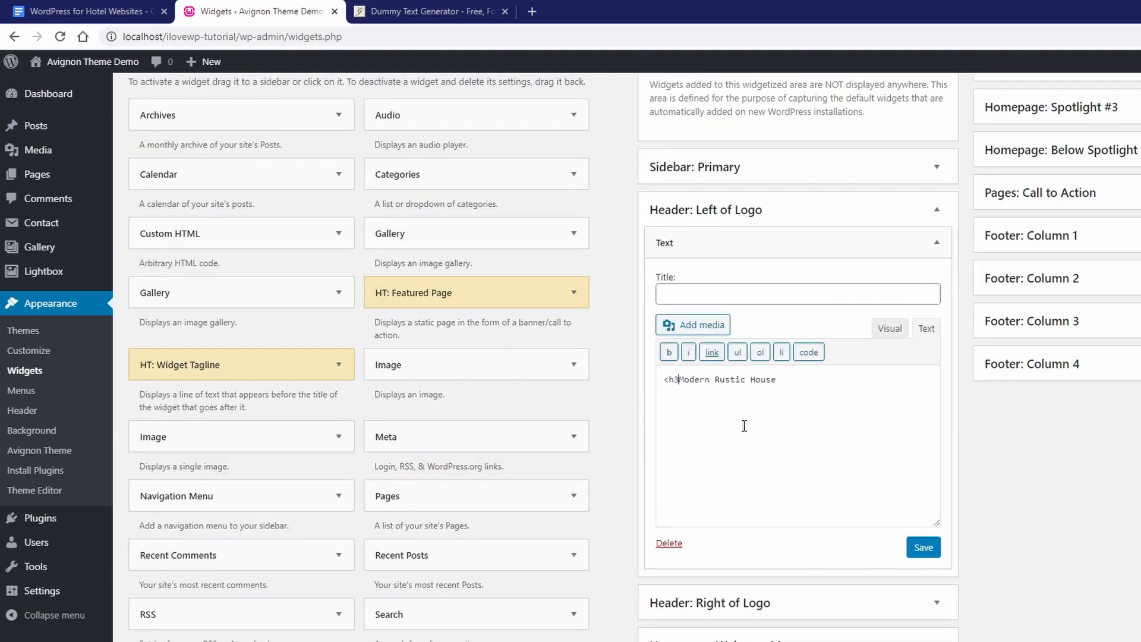
key(End)
text(<)
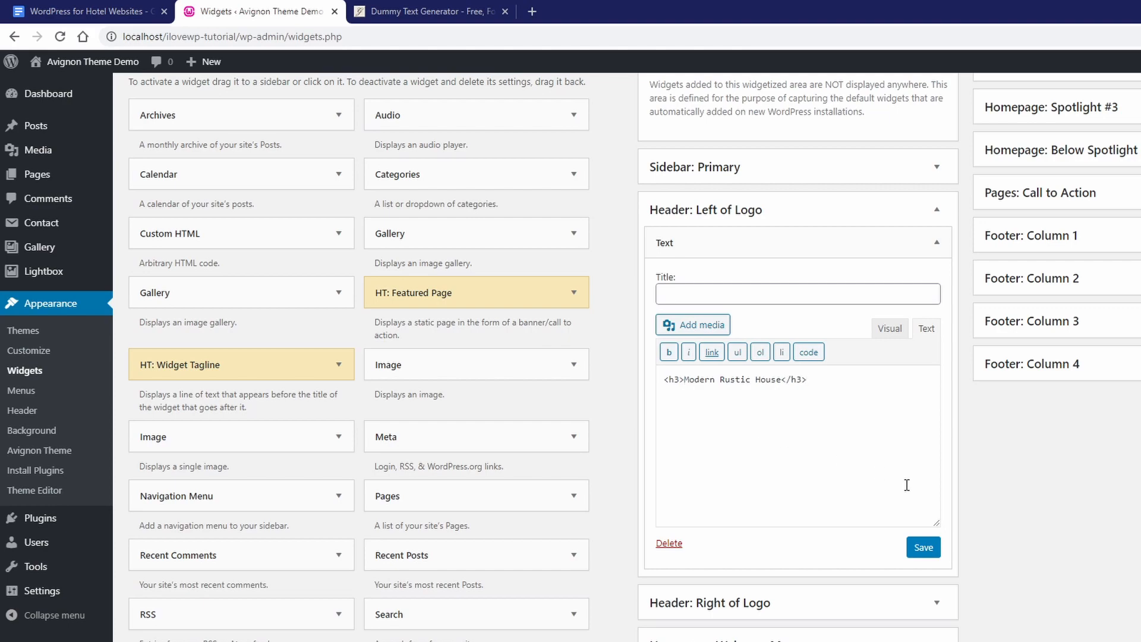
click(922, 547)
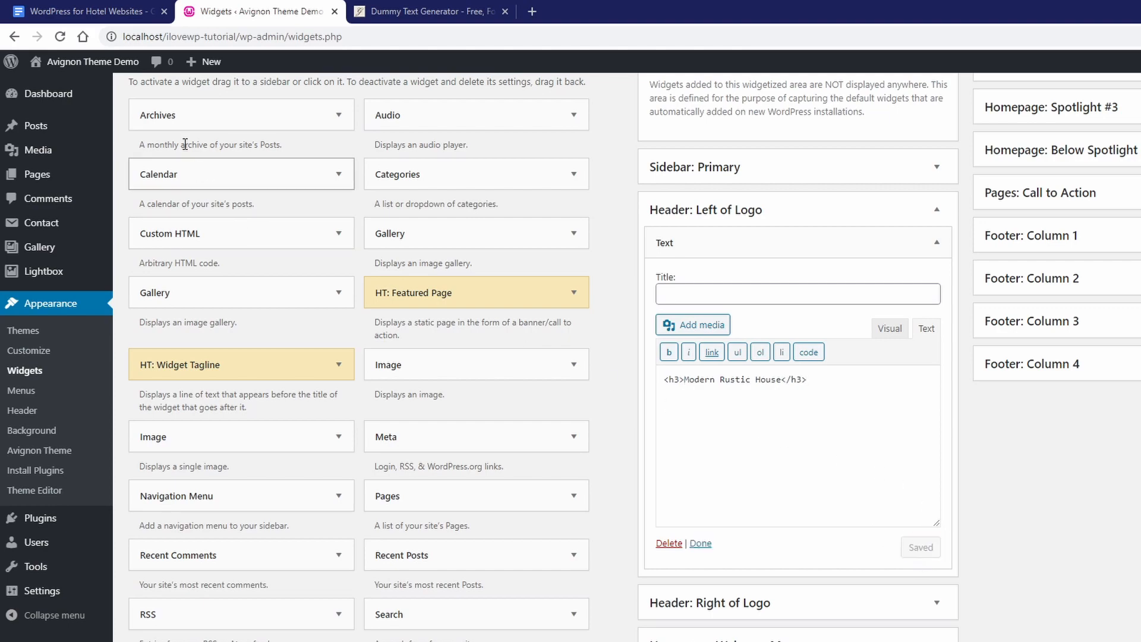
click(121, 67)
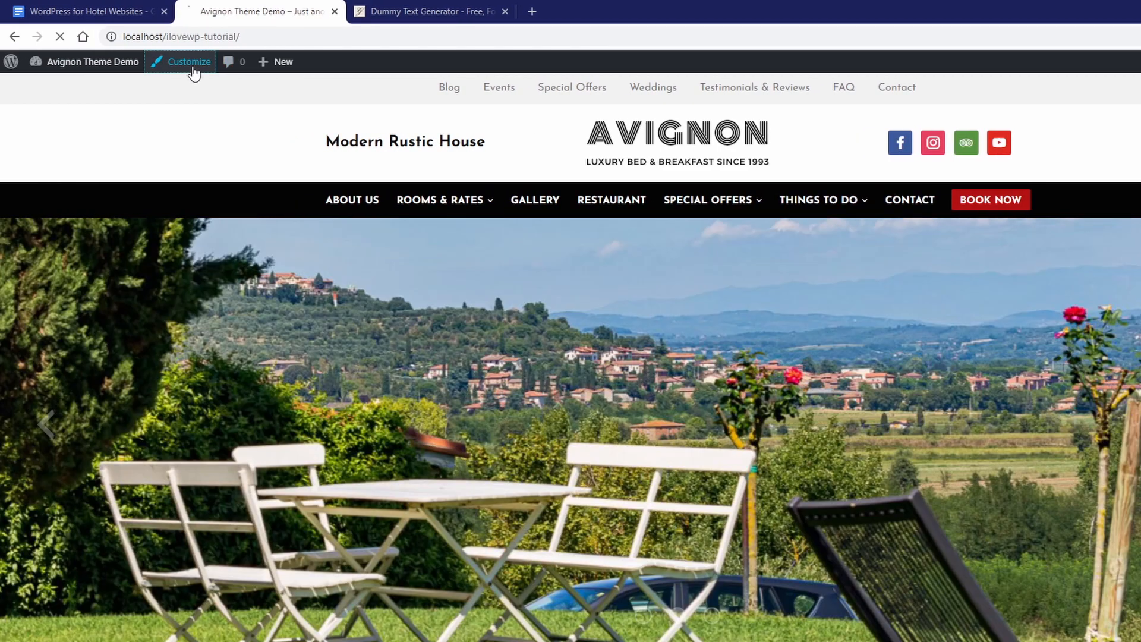
Step: Open the General Options of the theme settings in the Customizer
click(81, 68)
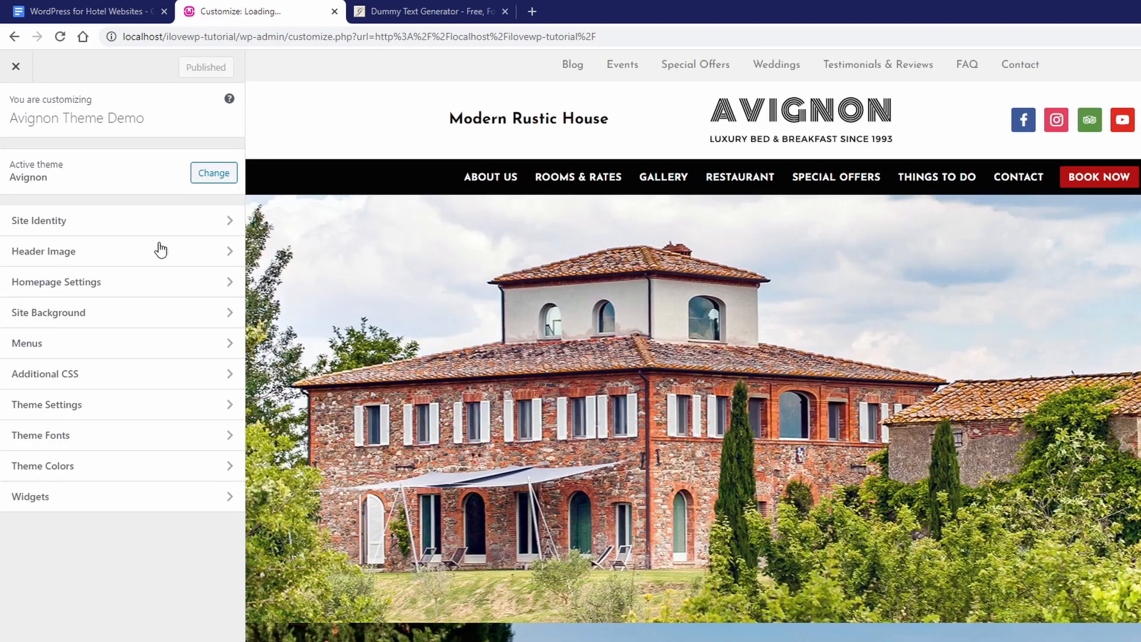
click(98, 403)
click(82, 161)
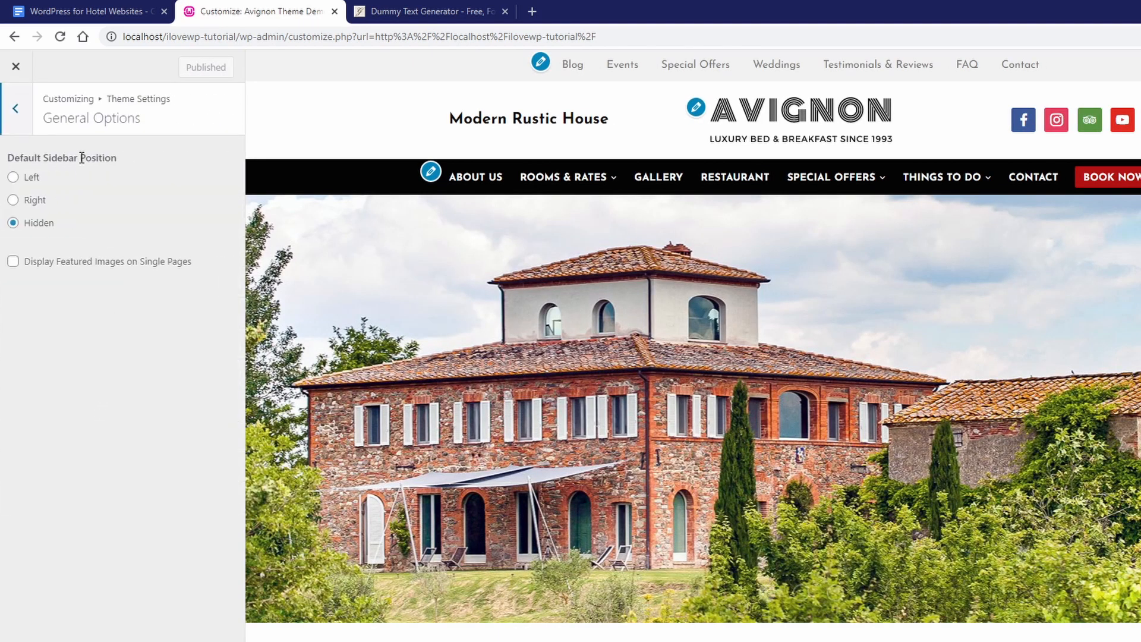
Step: Try the Left, Right and Hidden default sidebar positions on the Rooms & Rates page, and publish Left
click(31, 180)
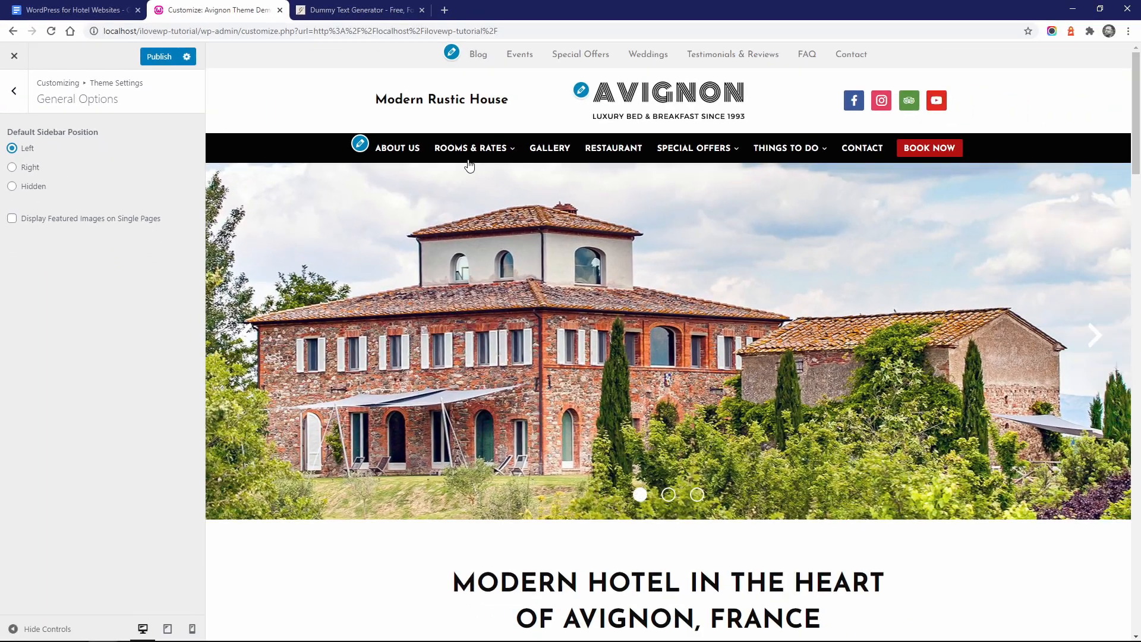
click(476, 149)
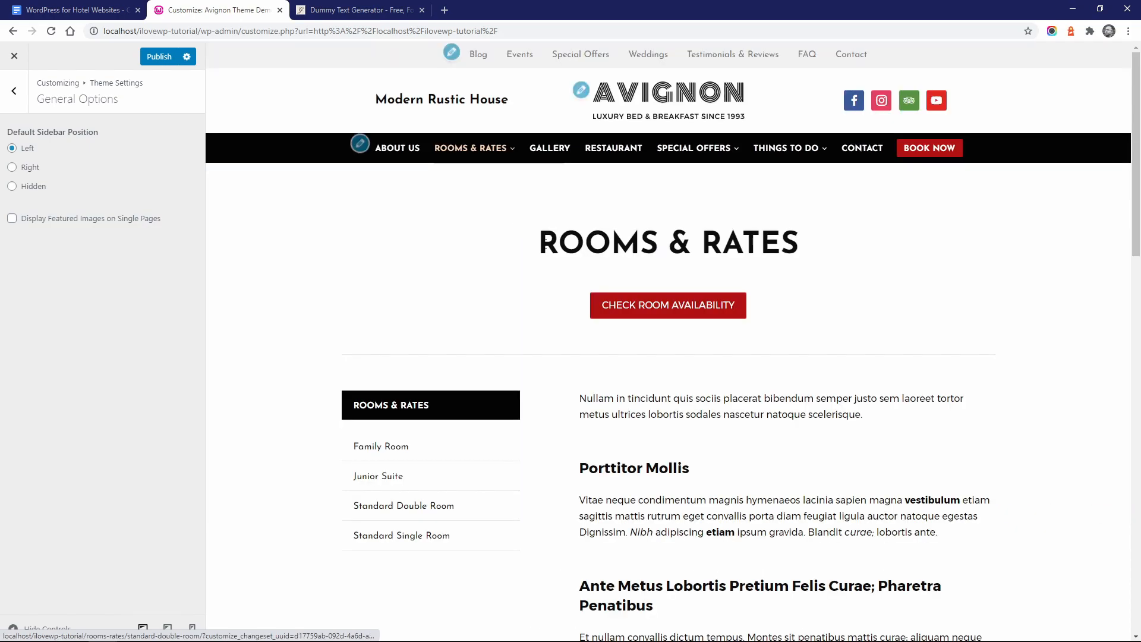
scroll(585, 294, down, 2)
click(31, 169)
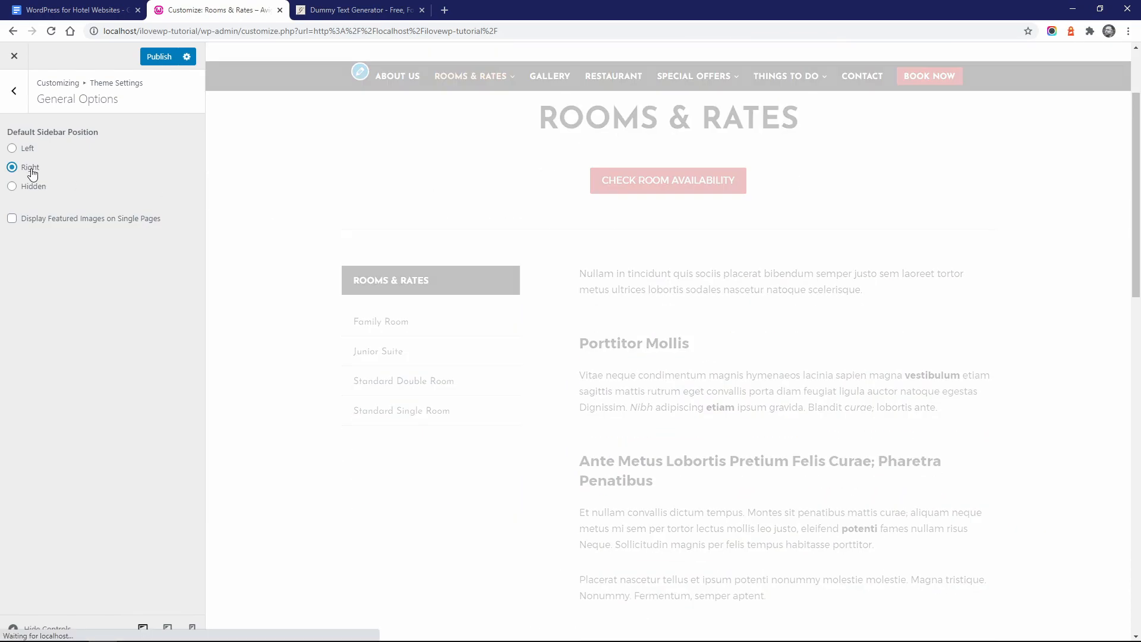
click(30, 187)
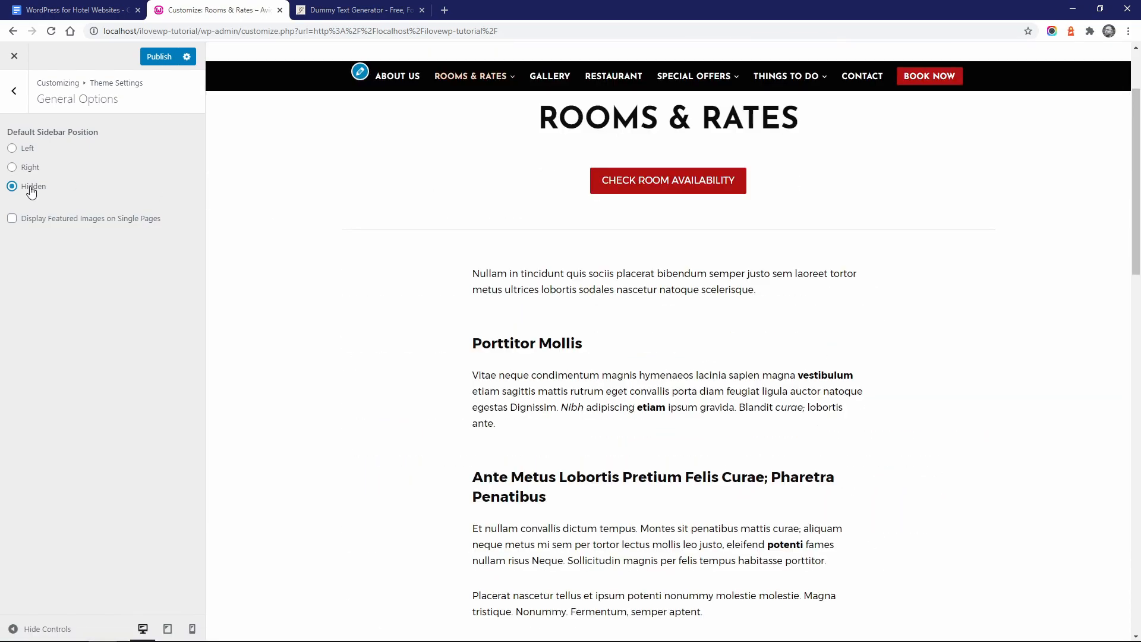
click(12, 147)
click(156, 58)
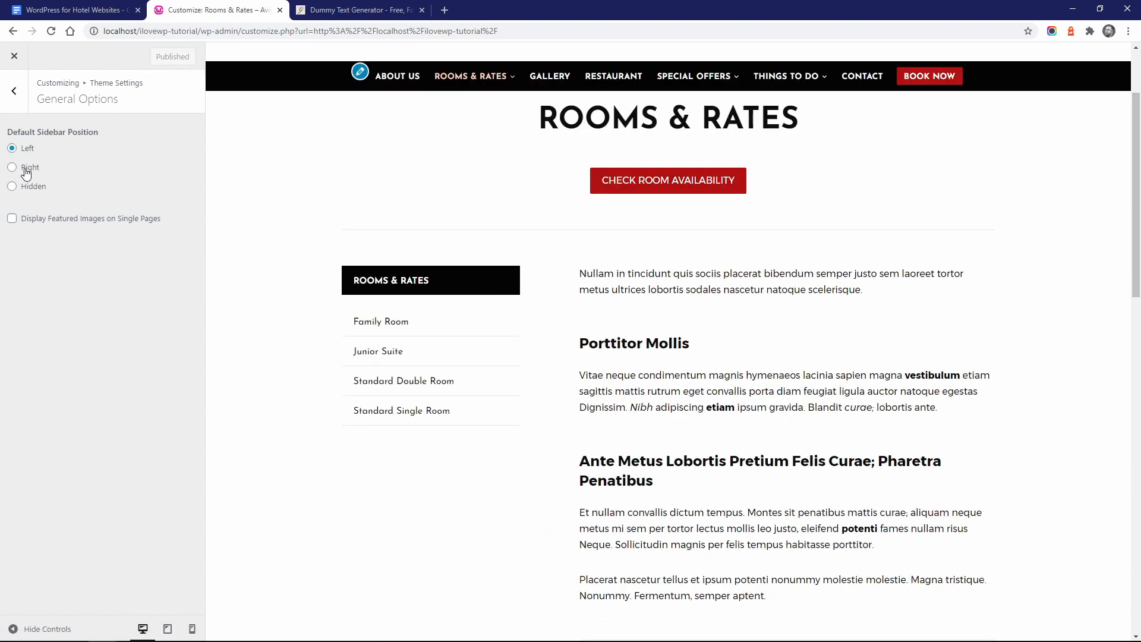
Step: Publish the default sidebar position as Right, enable featured images on single pages, and return to the main Customizer sections
click(25, 169)
click(150, 61)
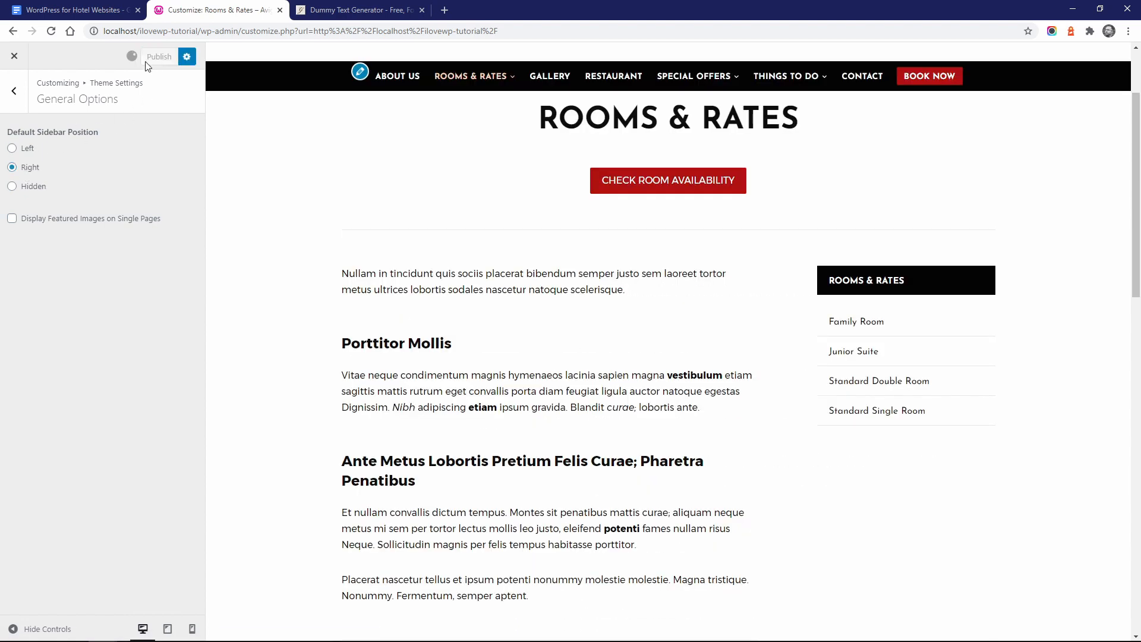
click(76, 215)
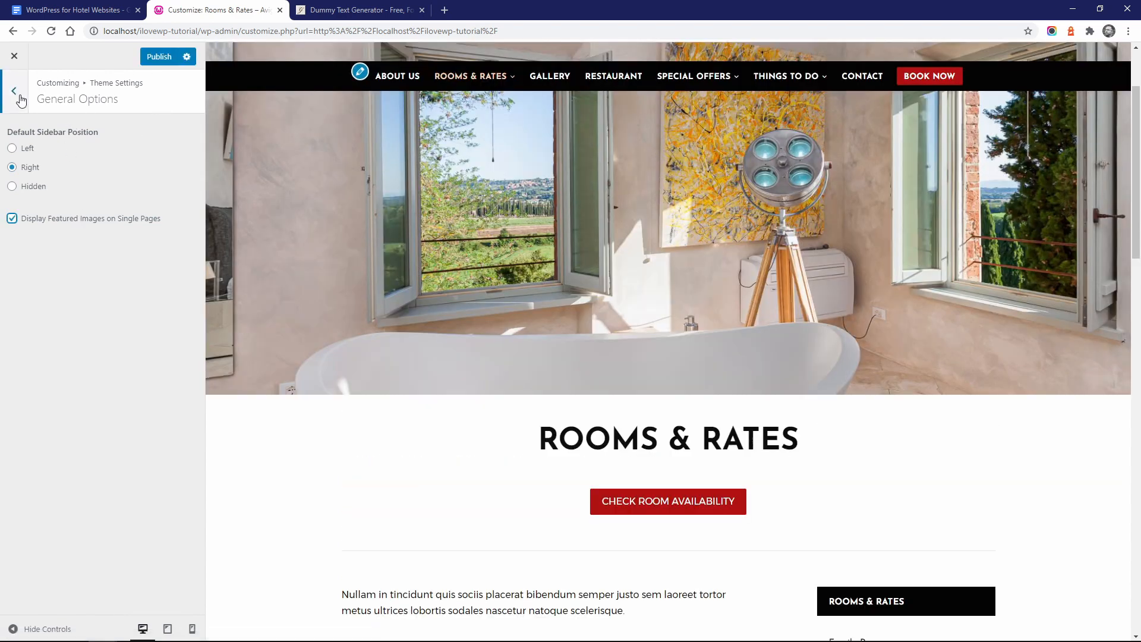
click(21, 98)
click(20, 97)
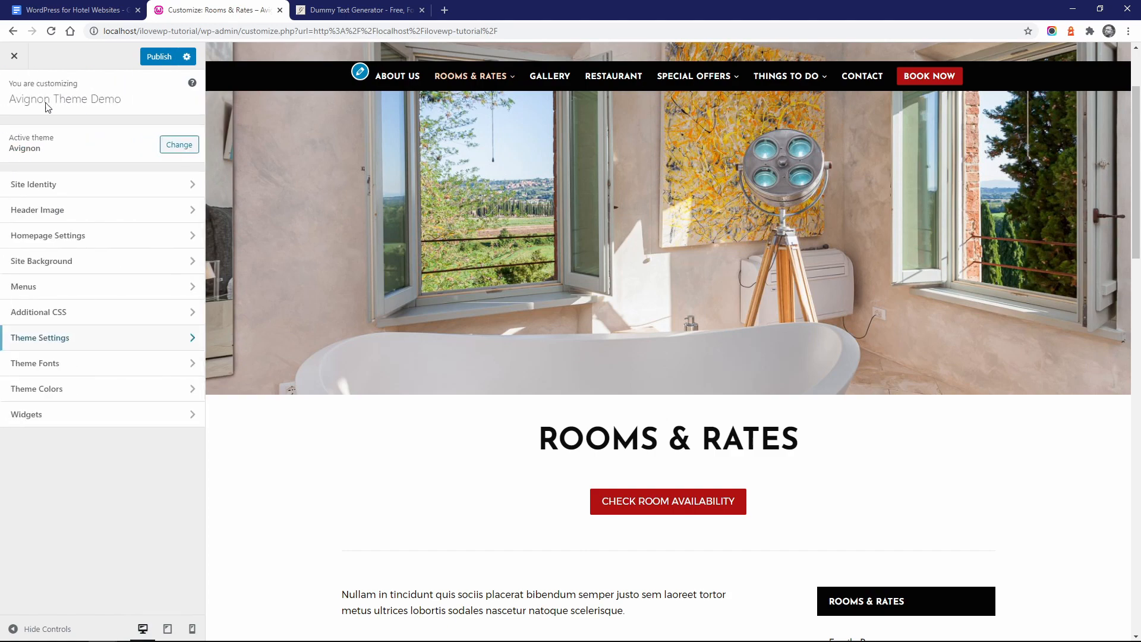
Step: Try blue, purple and red as the Primary Menu's background color in Theme Colors, ending on a lighter red
click(72, 389)
scroll(455, 301, down, 3)
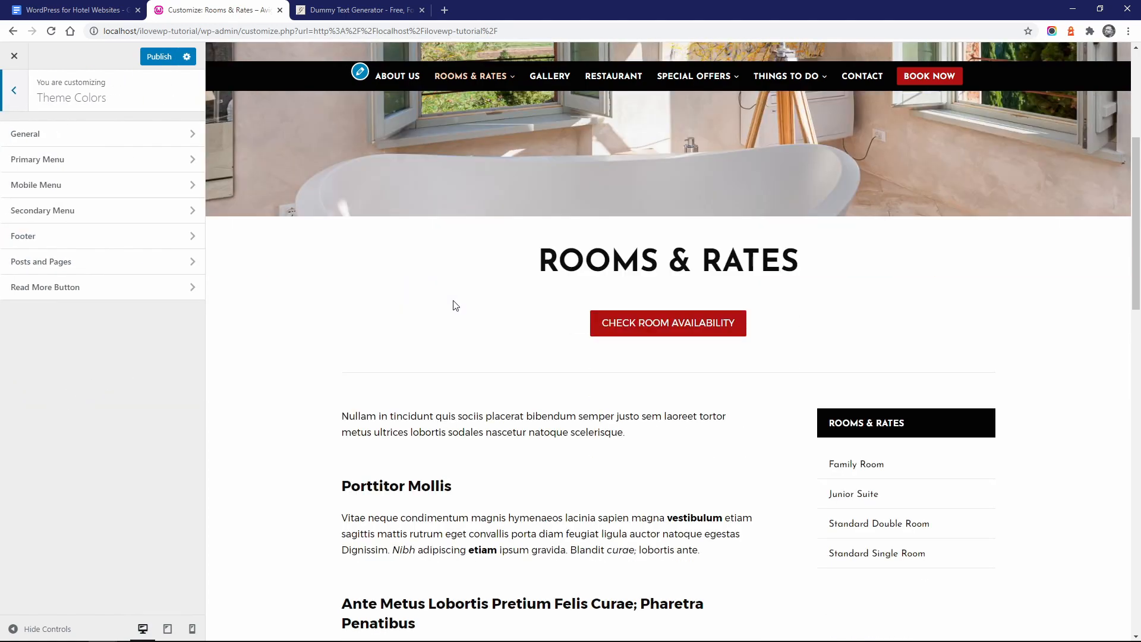
click(112, 169)
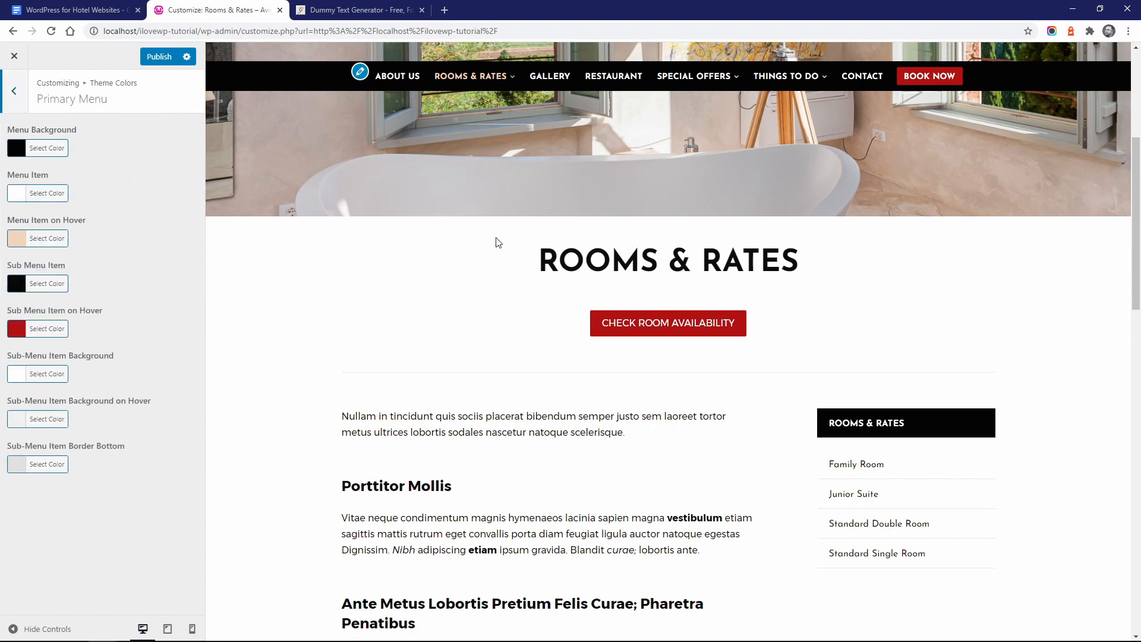
scroll(538, 237, up, 5)
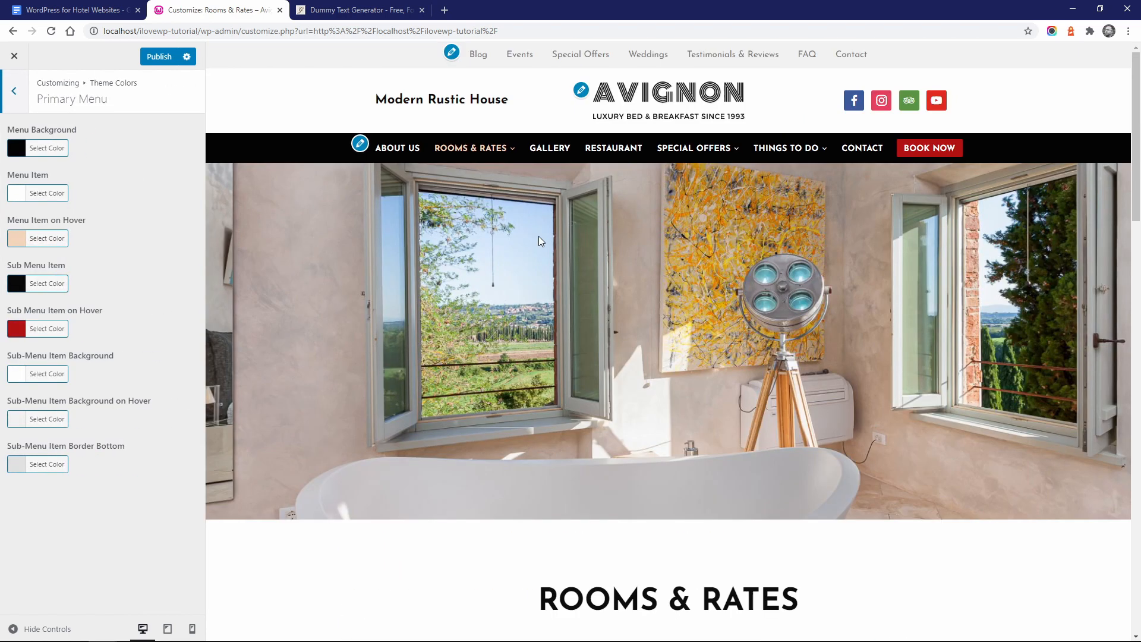
click(44, 148)
click(102, 288)
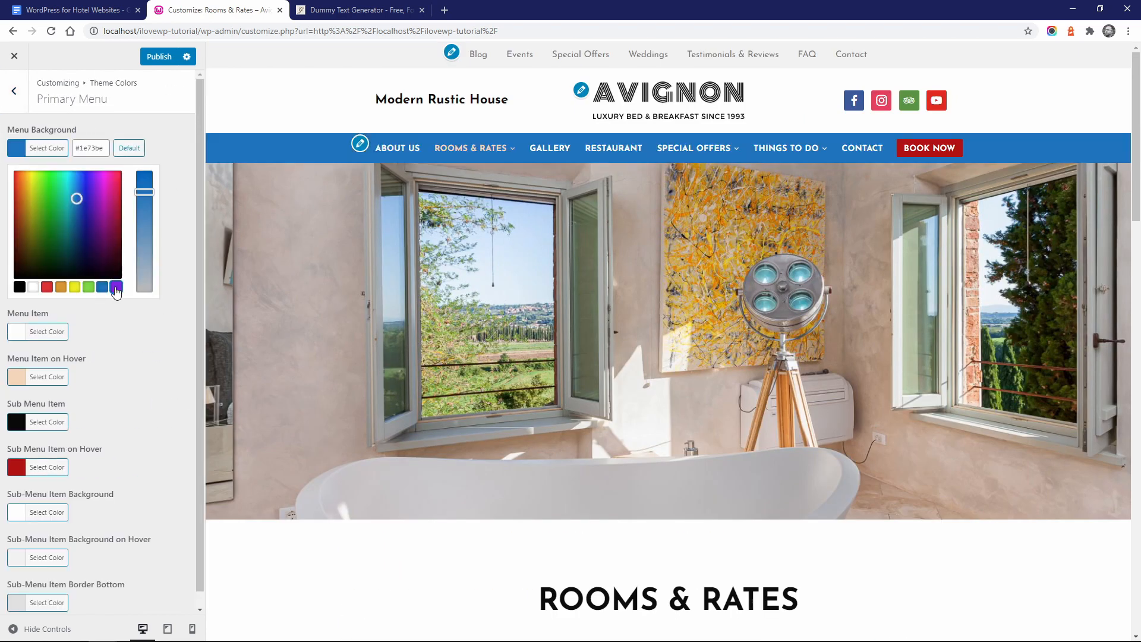
click(116, 288)
click(47, 290)
mouse_move(15, 185)
mouse_down()
mouse_move(15, 173)
mouse_move(14, 202)
mouse_move(20, 183)
mouse_up()
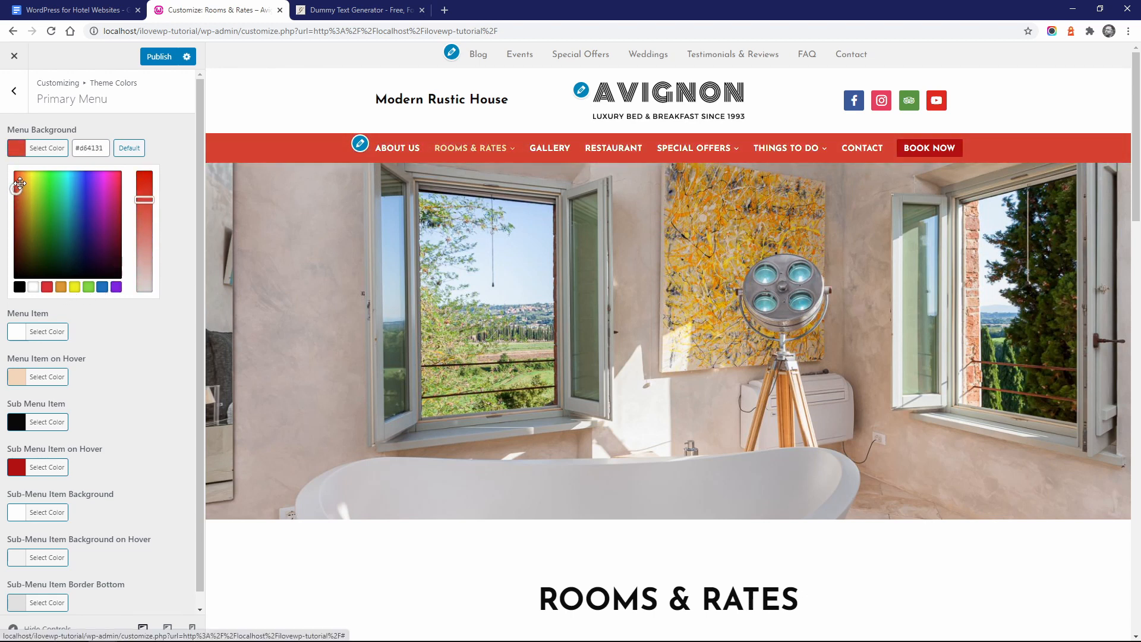
click(44, 156)
Step: Try a pale yellow-green as the Primary Menu's Menu Item on Hover color, and leave the Primary Menu colors
click(47, 240)
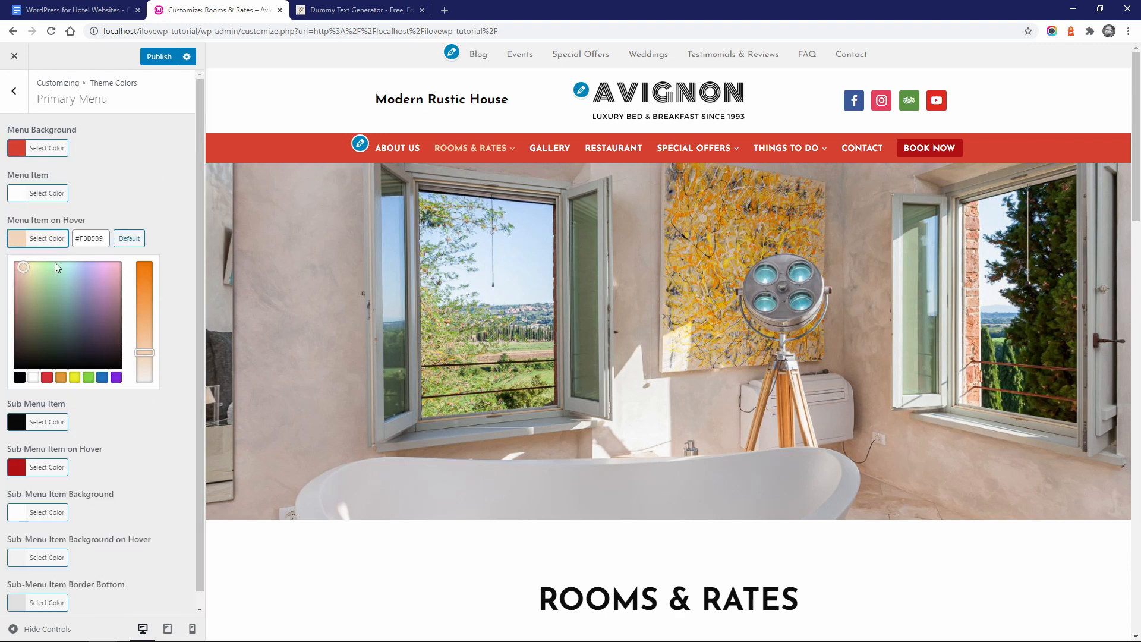
drag(25, 268, 36, 266)
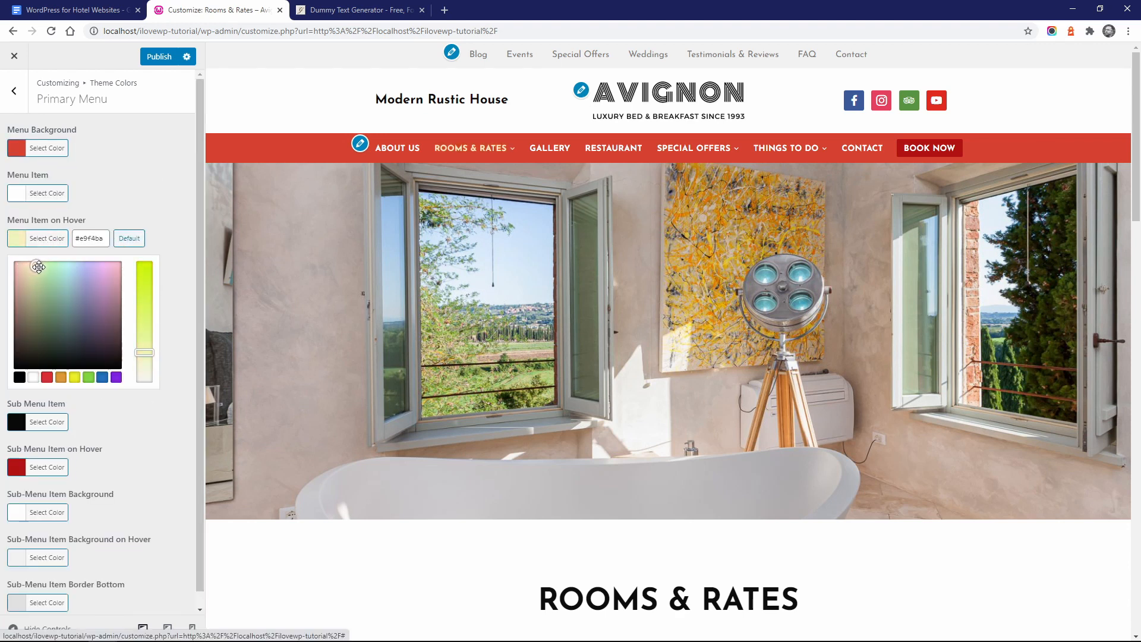
click(48, 241)
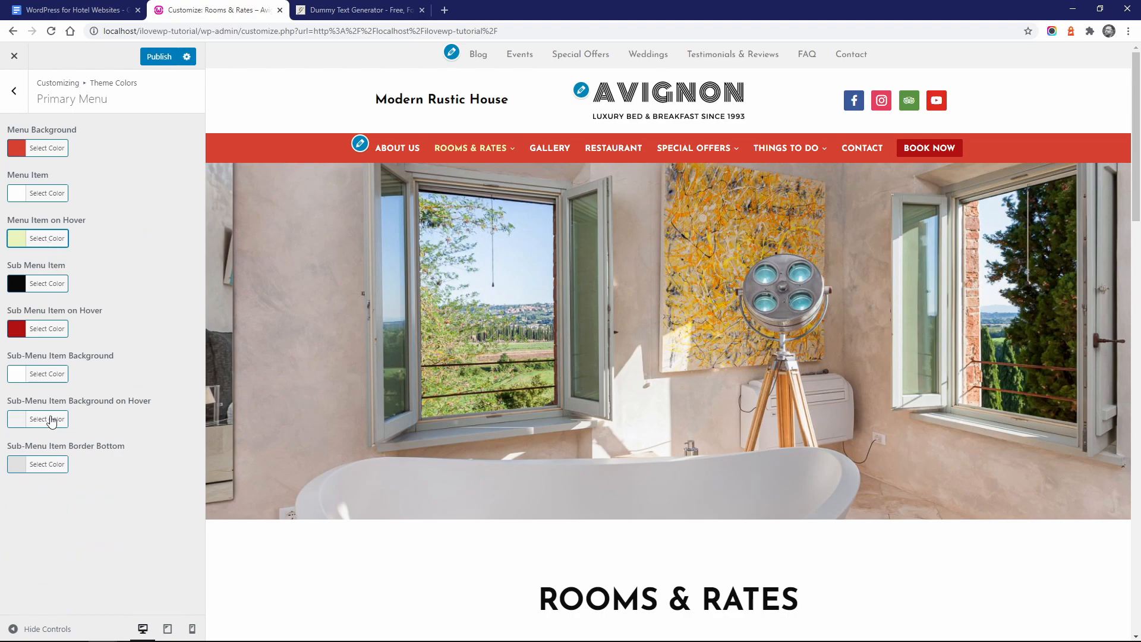
click(14, 91)
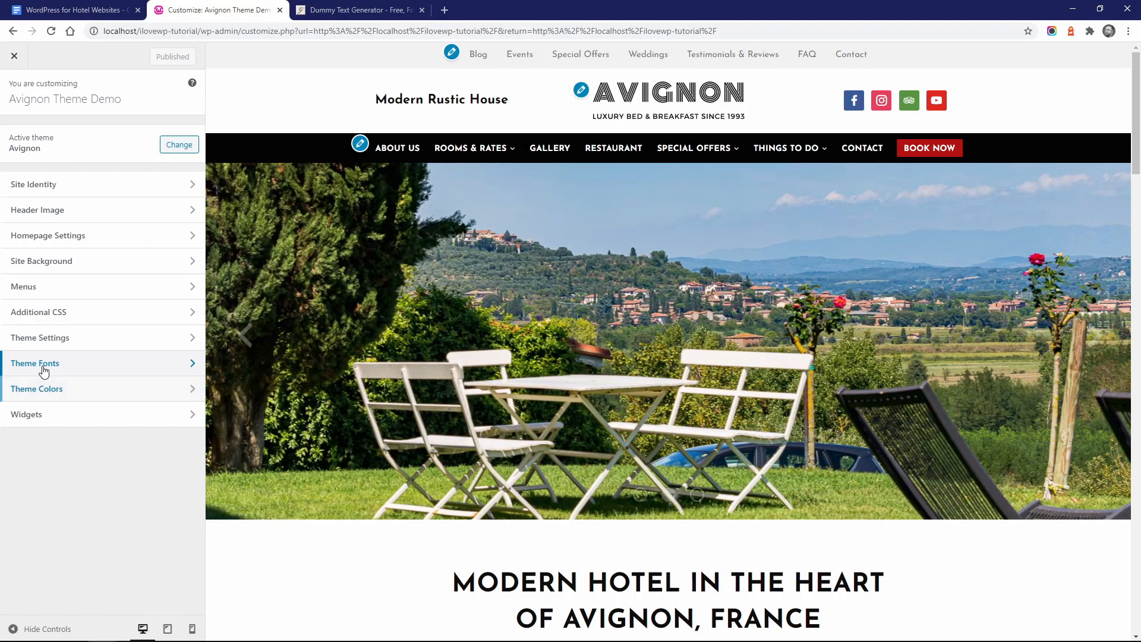
Step: Set the theme's Body font family to Noto Serif and check the text down the Rooms & Rates page preview
click(43, 366)
click(59, 135)
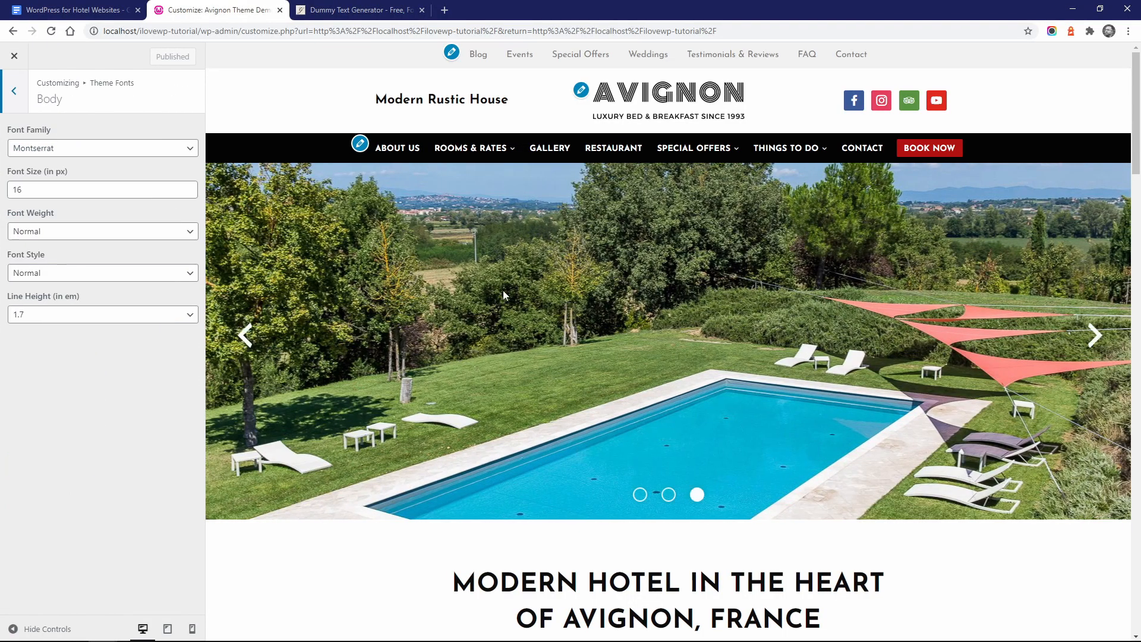
scroll(502, 289, down, 5)
scroll(483, 297, up, 1)
click(465, 76)
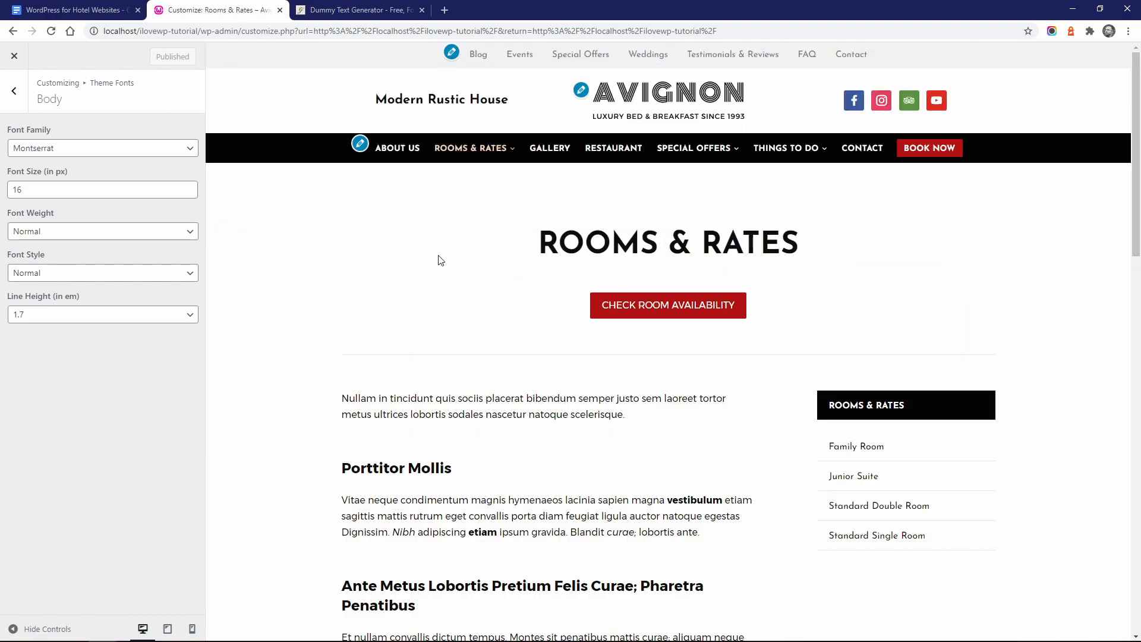
scroll(438, 260, down, 3)
click(122, 149)
scroll(112, 230, down, 15)
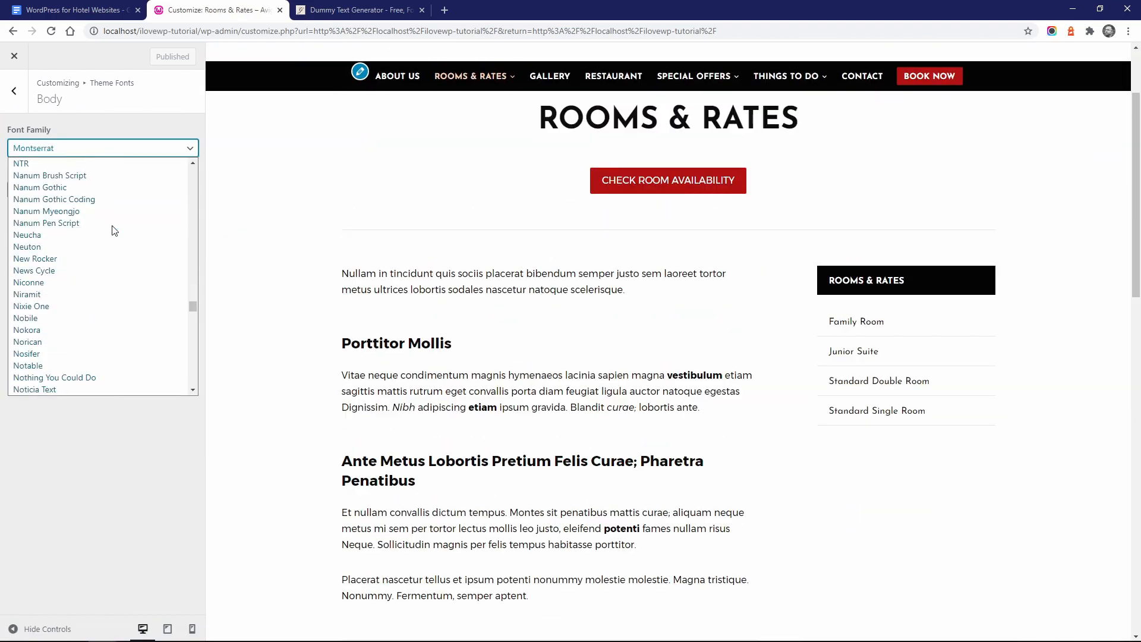
click(65, 235)
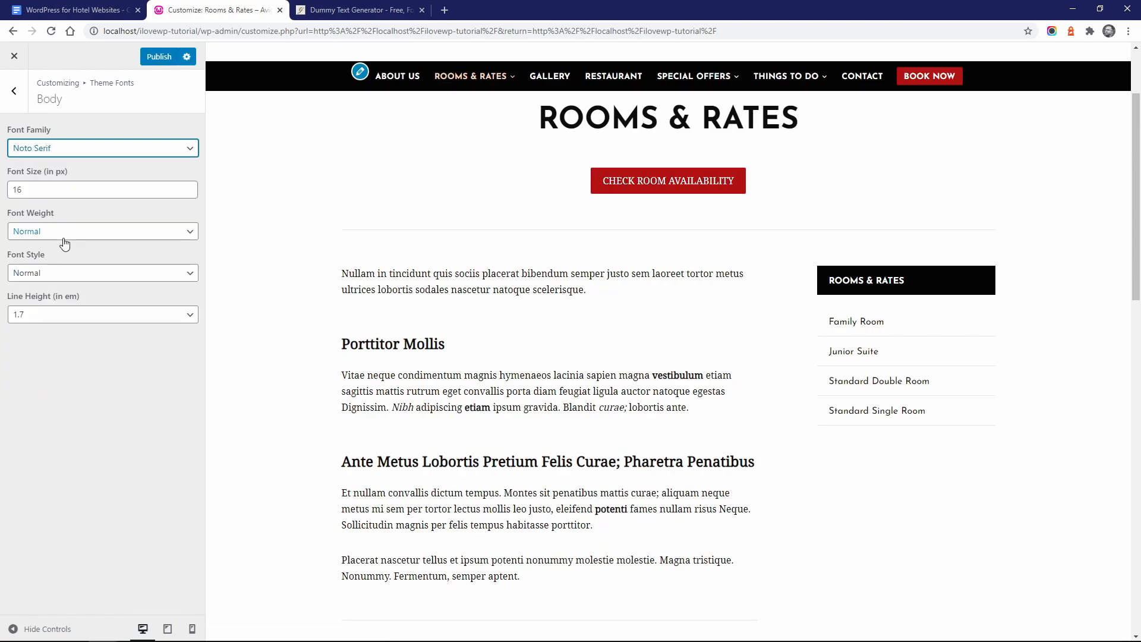
scroll(351, 285, down, 15)
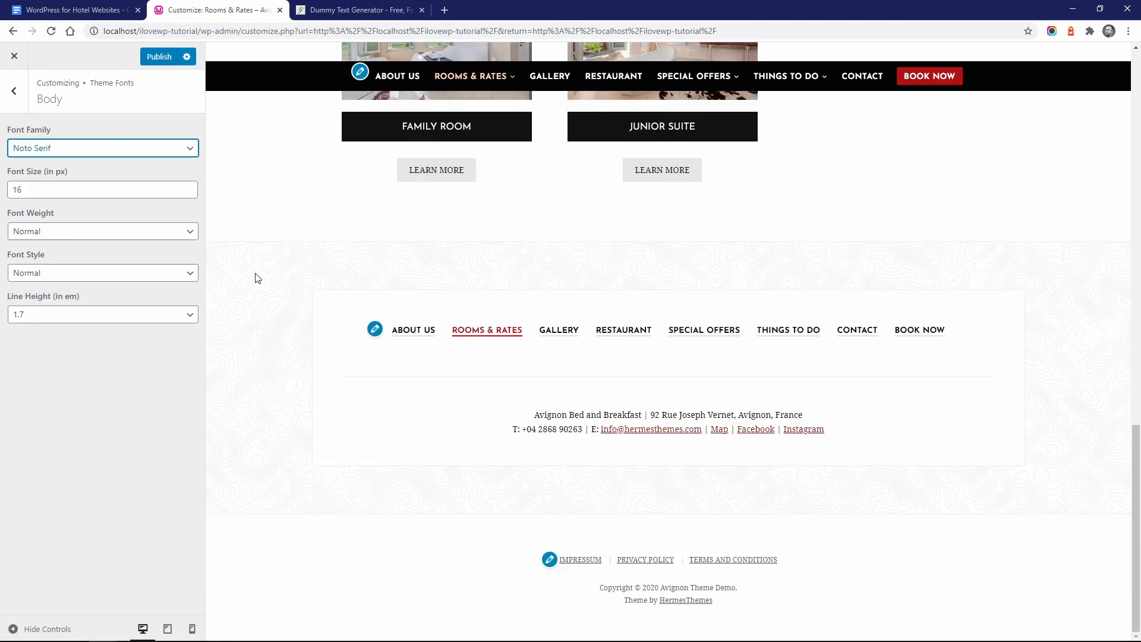
scroll(343, 244, up, 9)
scroll(343, 248, up, 5)
Step: Set the Footer's Widget Text font family to Noto Serif and return to the Theme Fonts sections
click(14, 90)
click(36, 208)
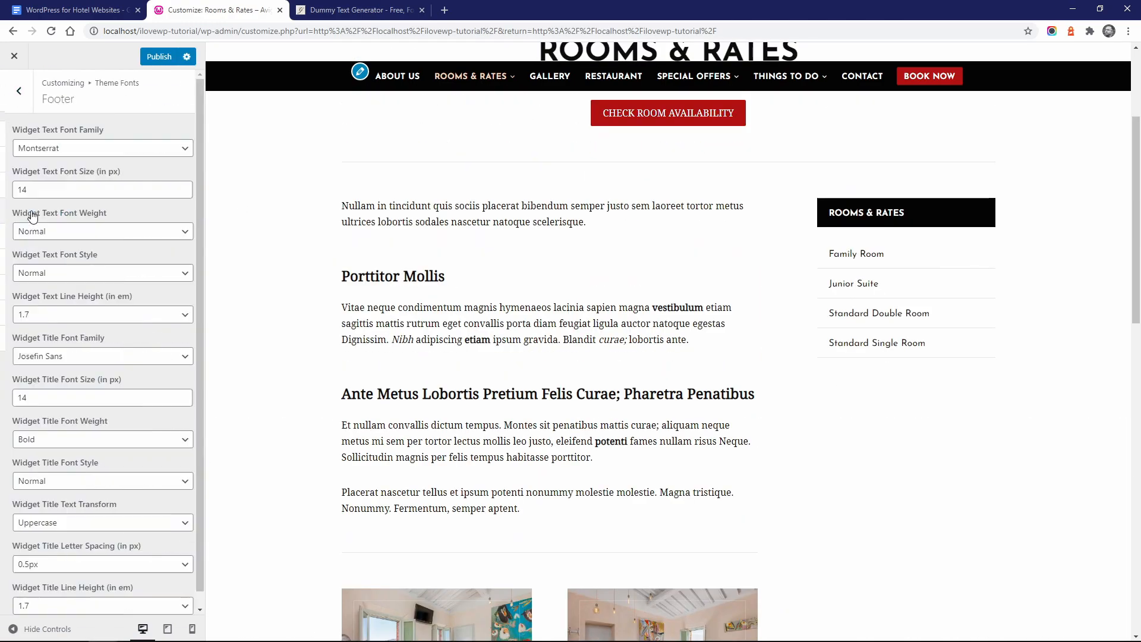
click(50, 148)
scroll(81, 273, down, 10)
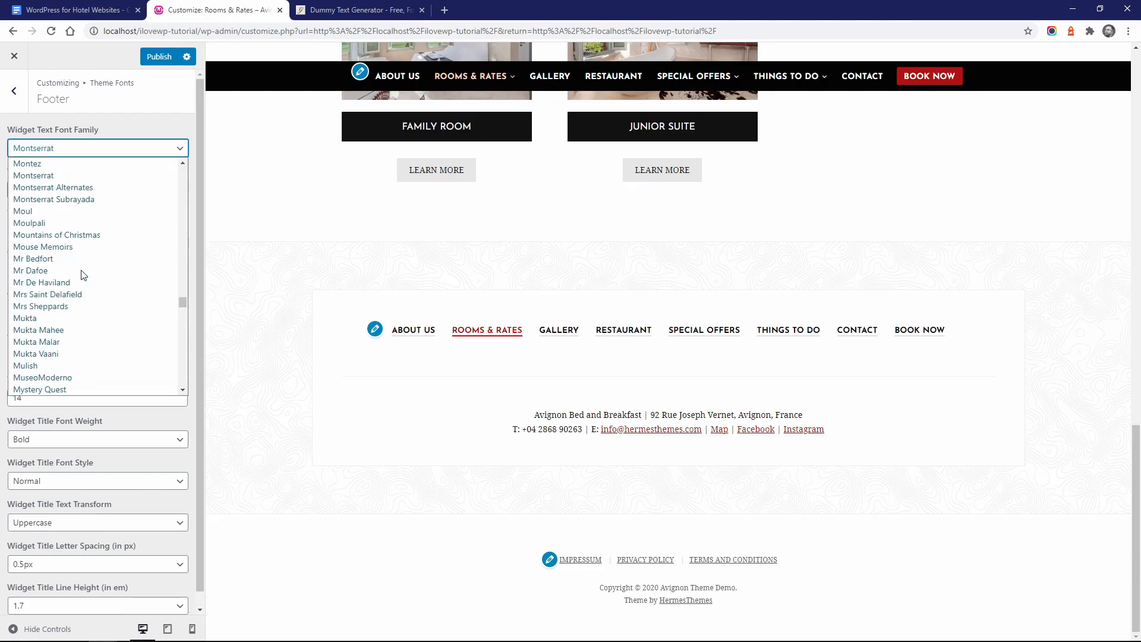
scroll(81, 275, down, 3)
click(81, 339)
click(13, 90)
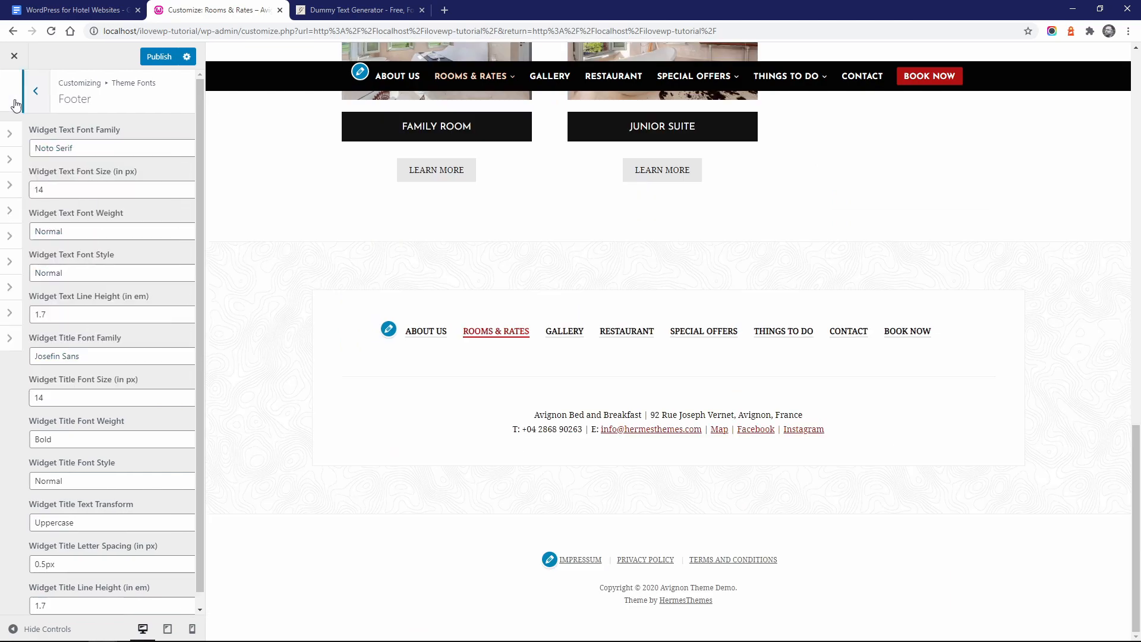
scroll(333, 255, up, 15)
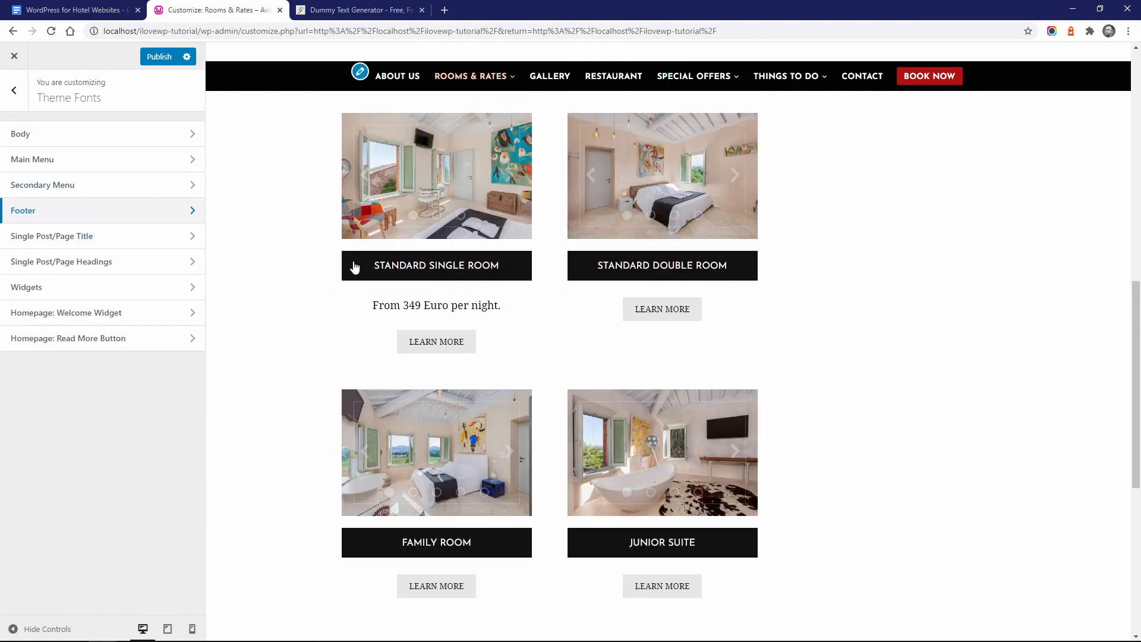
Step: Set the Single Post/Page Title's text transform to None and its font family to Libre Franklin
click(81, 238)
click(65, 315)
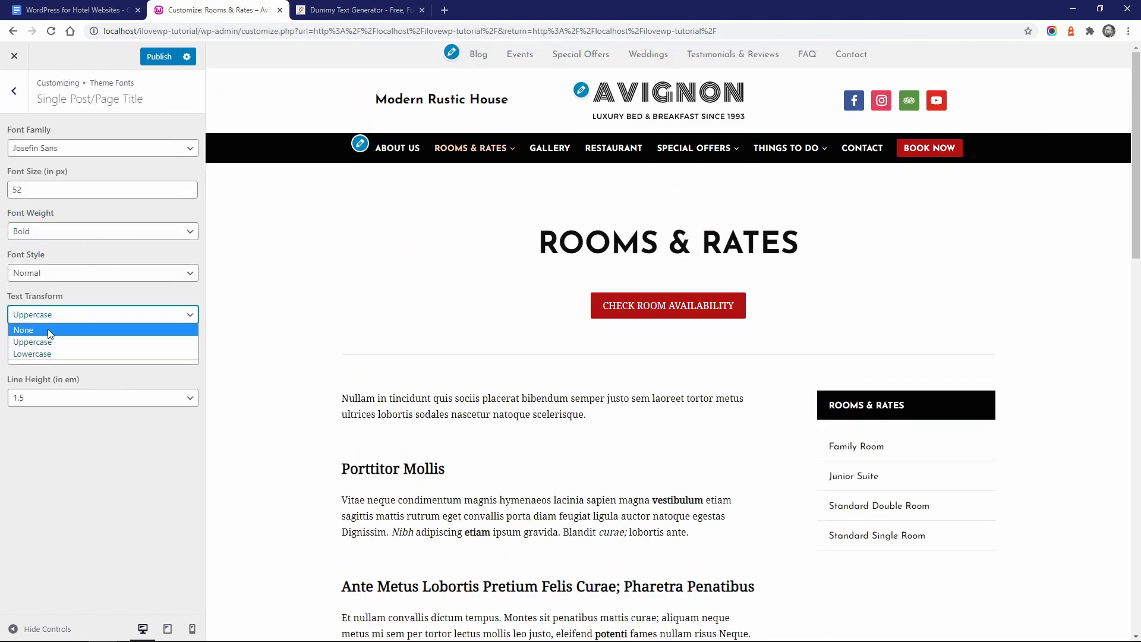
click(47, 329)
click(51, 150)
scroll(71, 241, down, 10)
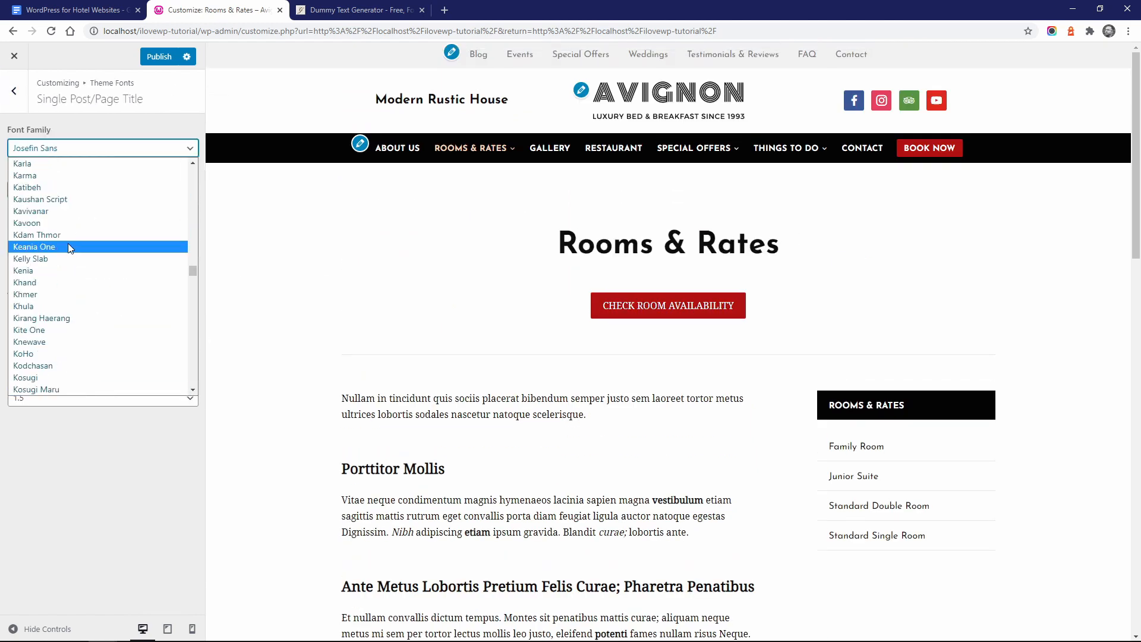
scroll(75, 242, down, 7)
click(69, 222)
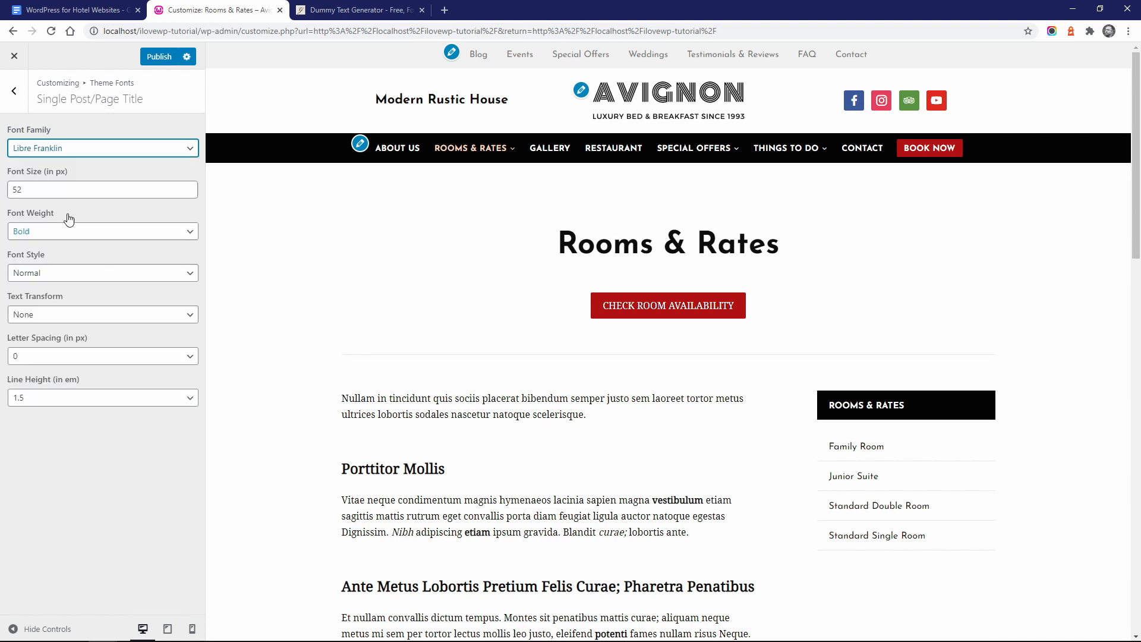
Step: Change the Single Post/Page Title to Abril Fatface at 54 px with Normal weight, and return to Theme Fonts
click(44, 150)
drag(191, 284, 195, 164)
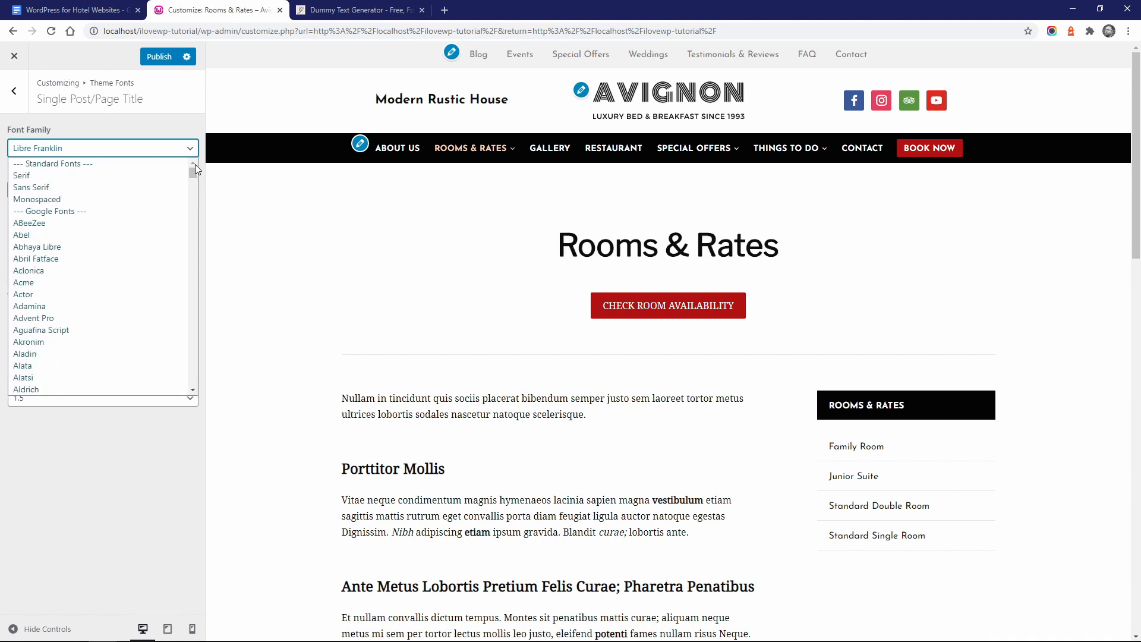
click(81, 259)
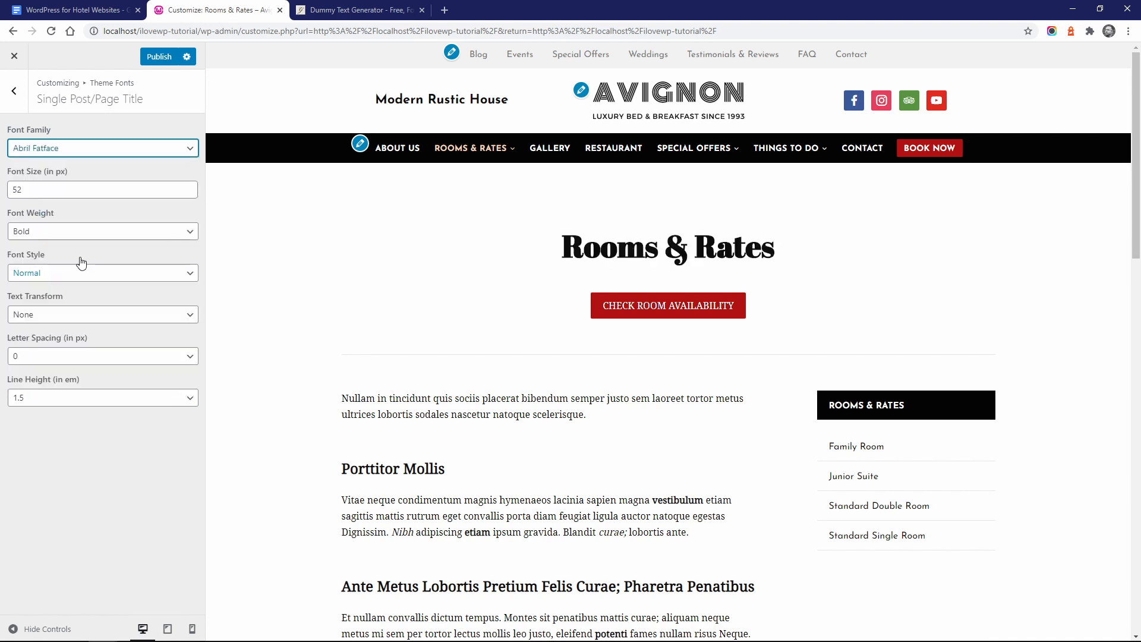
click(189, 185)
click(189, 186)
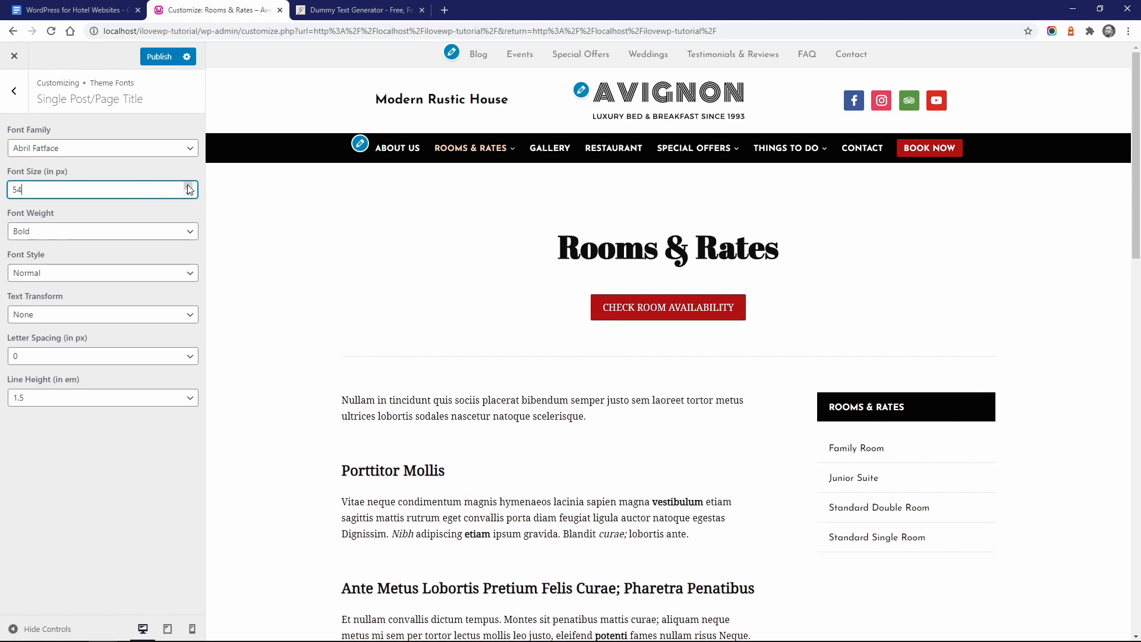
click(45, 232)
click(36, 259)
click(13, 90)
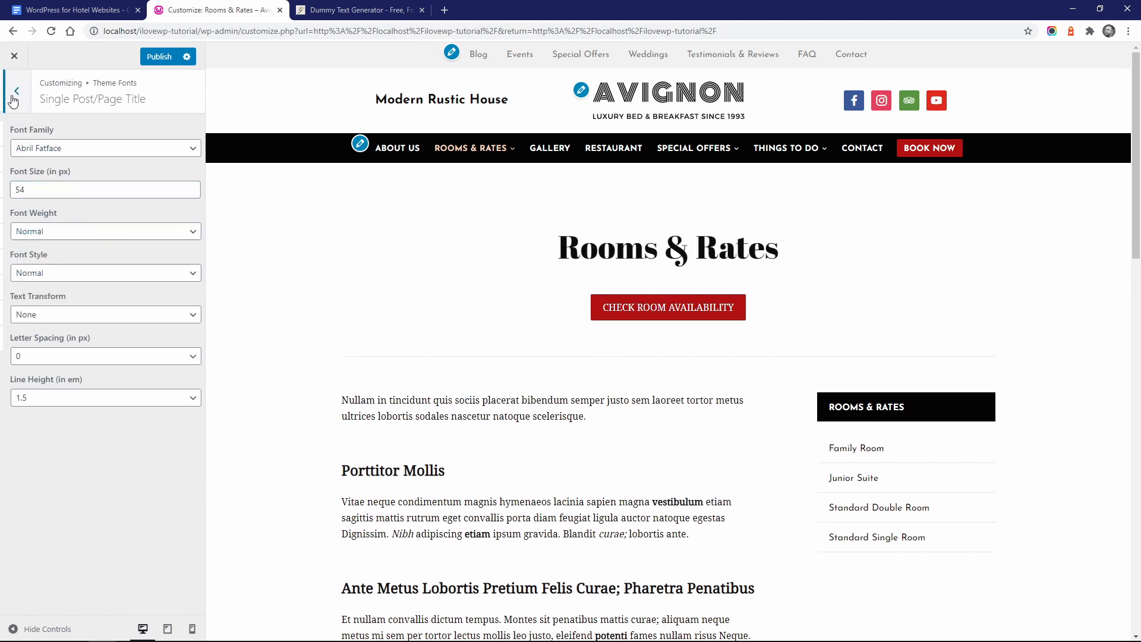
Step: Discard all unpublished Customizer changes and close the Customizer to view the live site
click(187, 57)
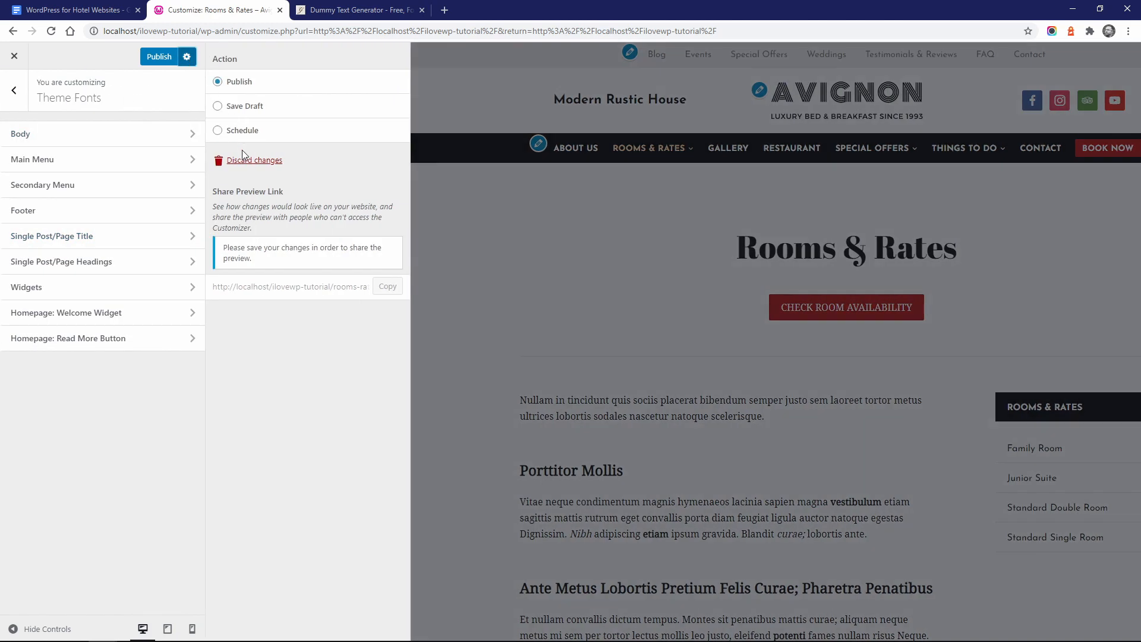
click(256, 160)
click(624, 100)
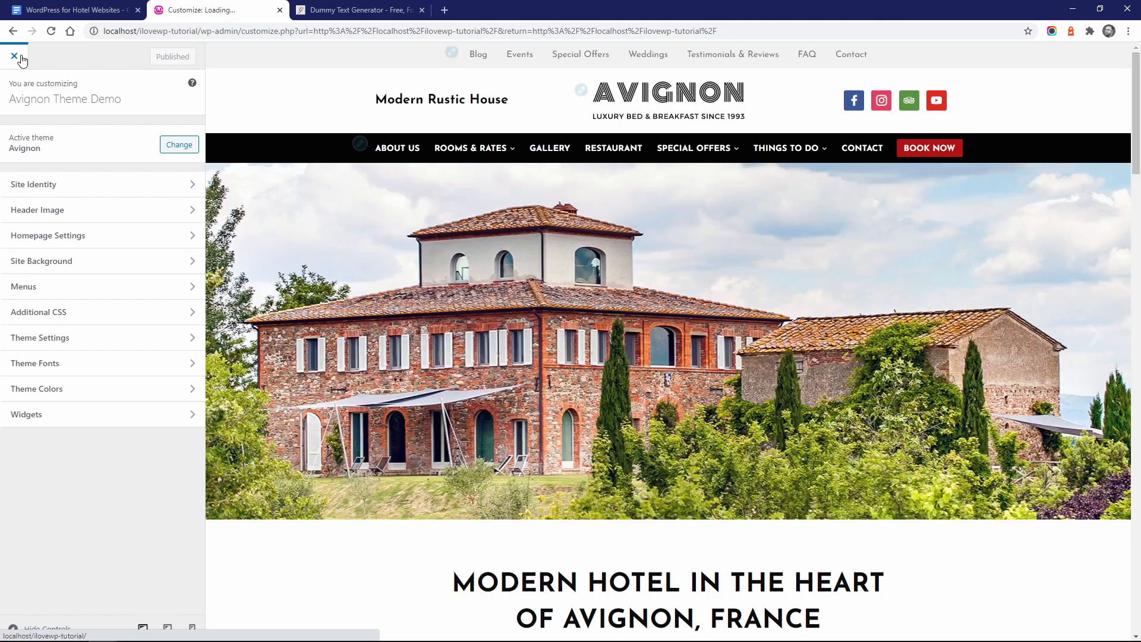
click(18, 56)
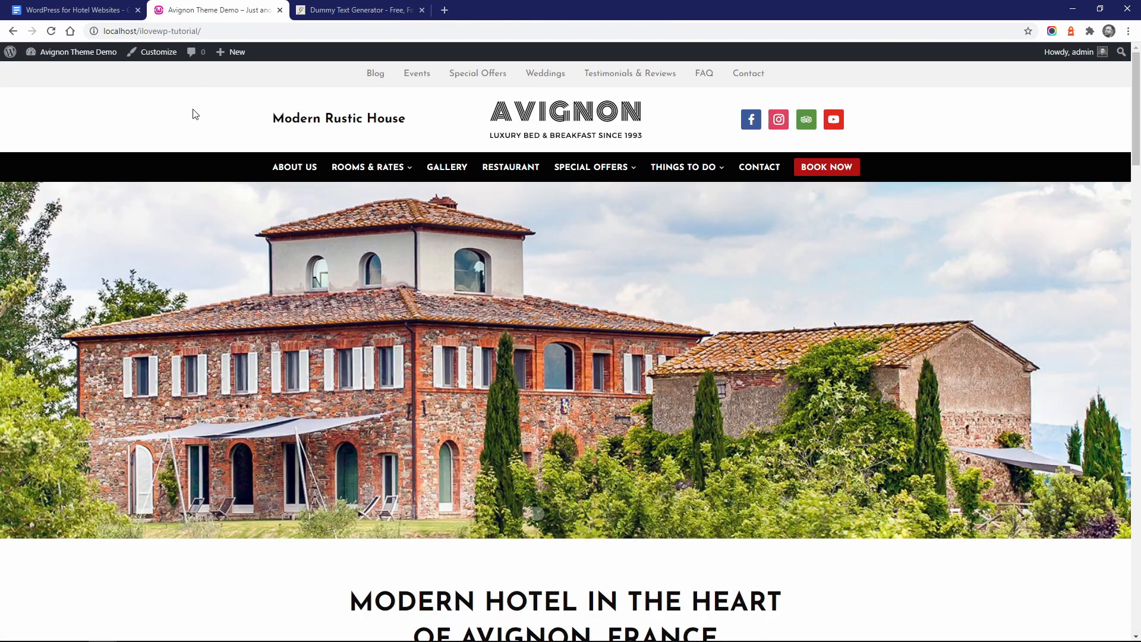
Step: Review the finished hotel homepage from the header to the footer and return to its beginning
scroll(196, 114, down, 10)
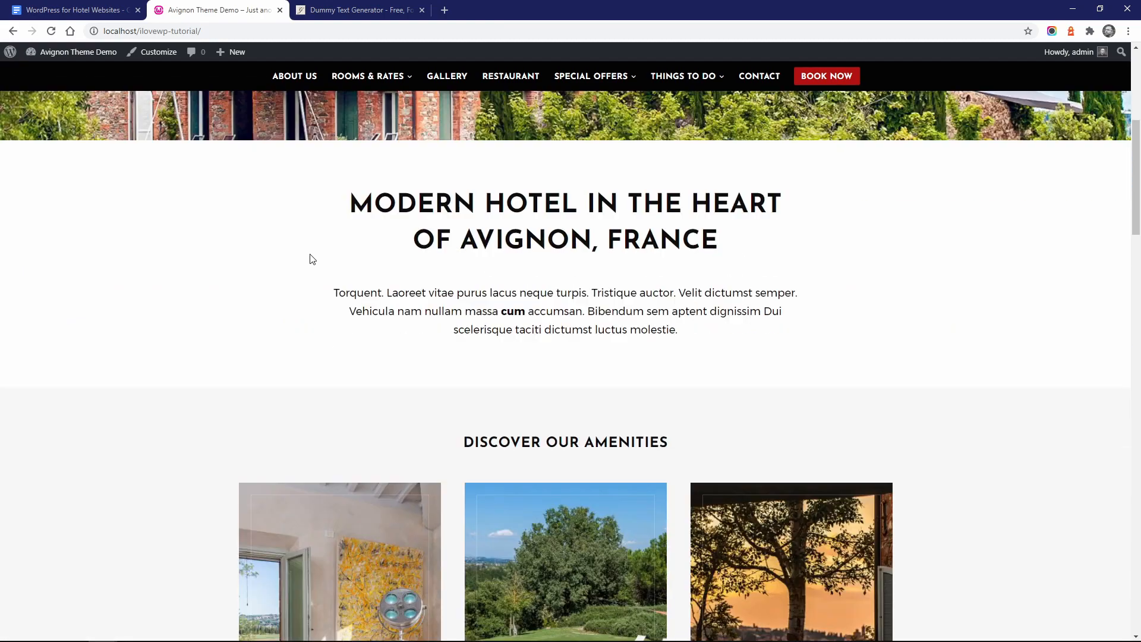
scroll(198, 319, down, 9)
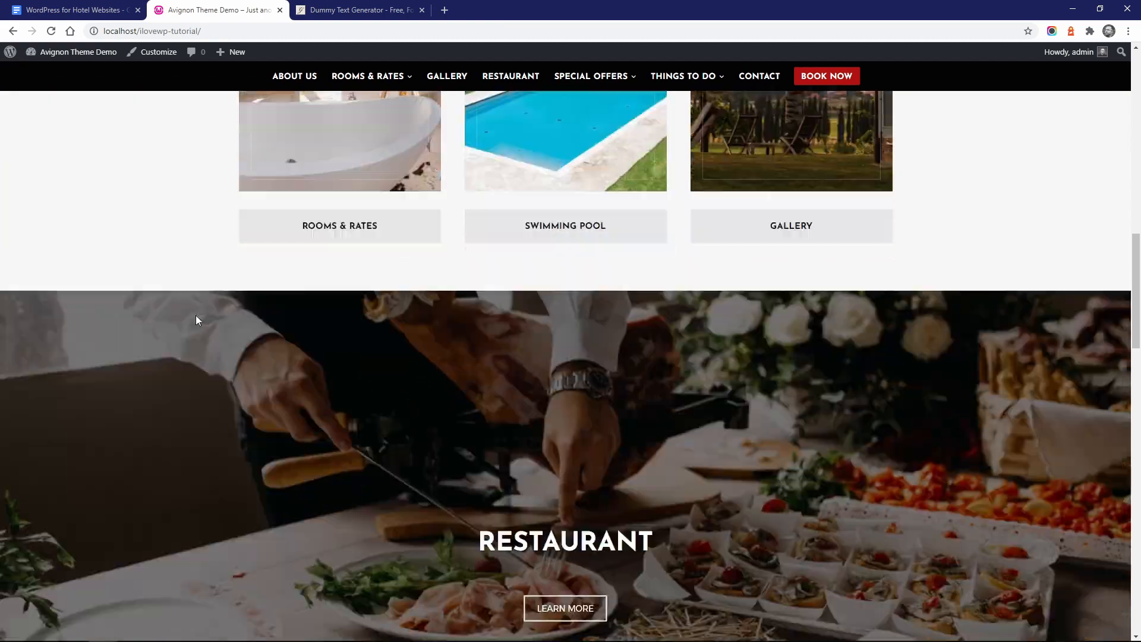
scroll(197, 320, down, 15)
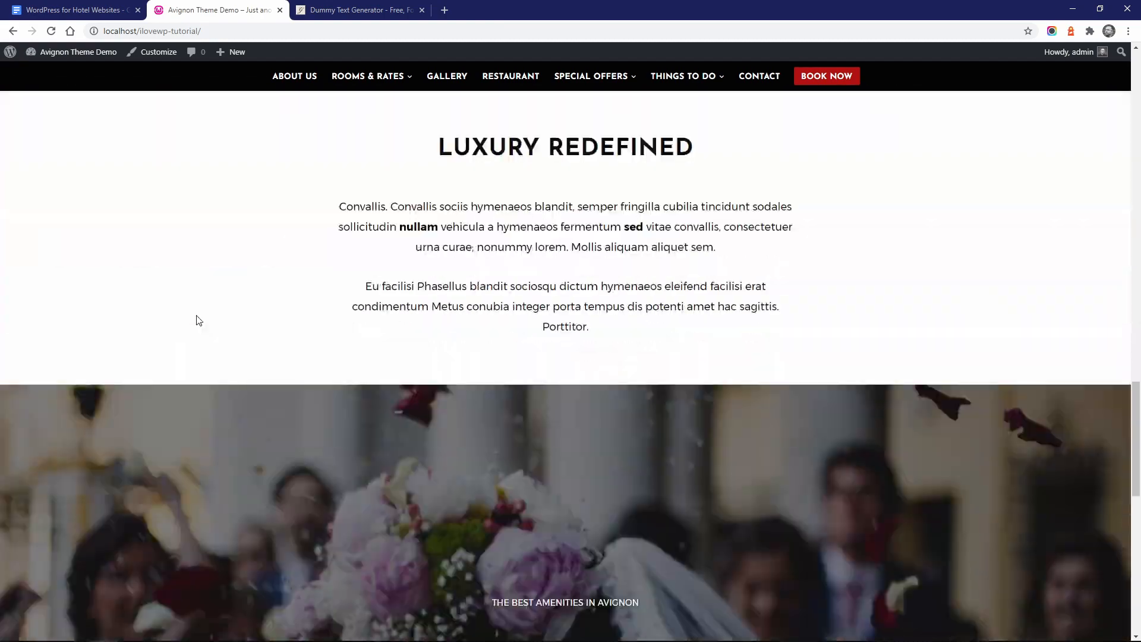
scroll(197, 320, down, 7)
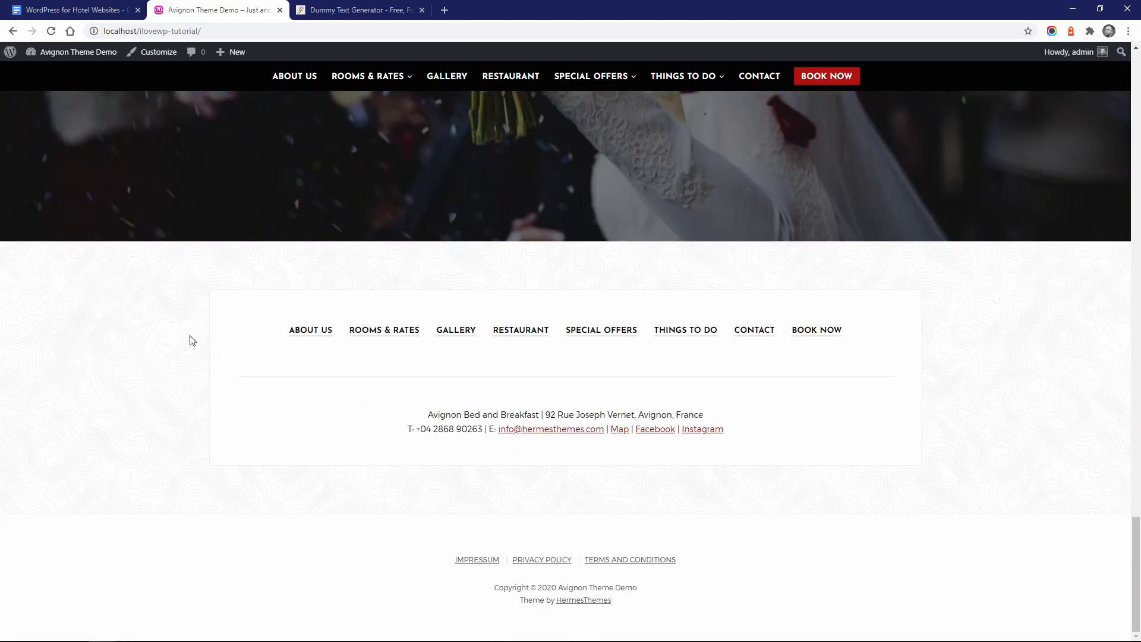
key(Home)
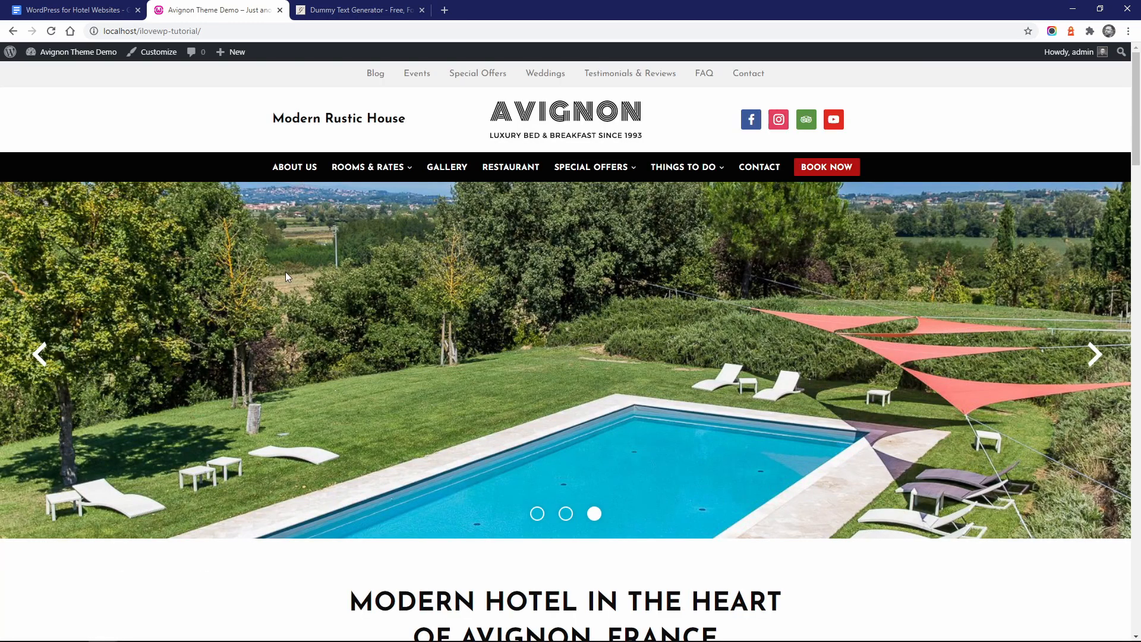